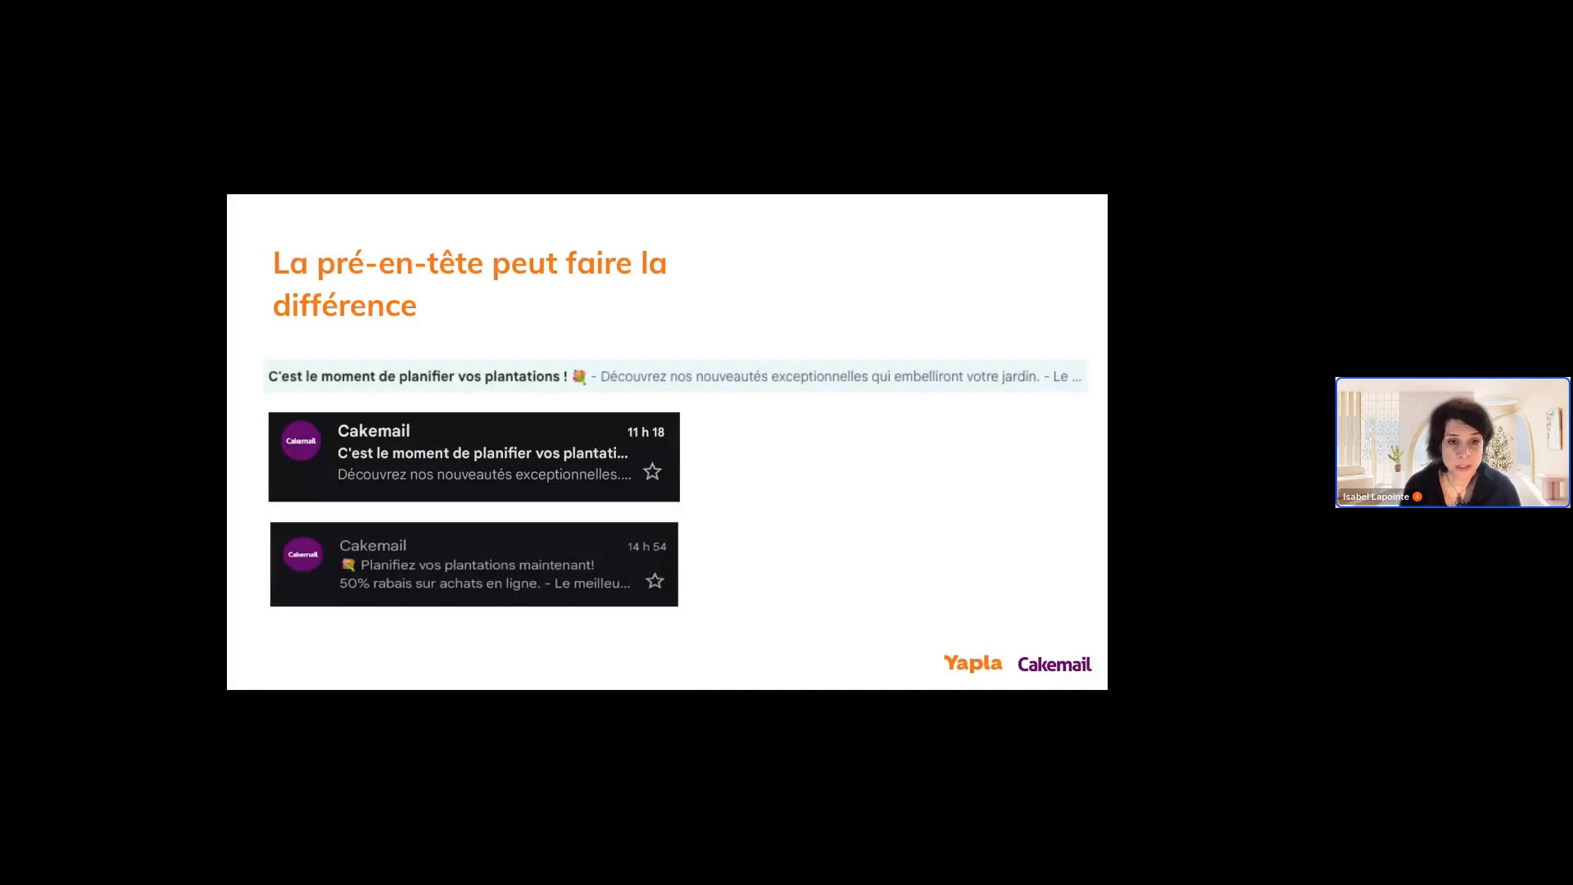
key("Right")
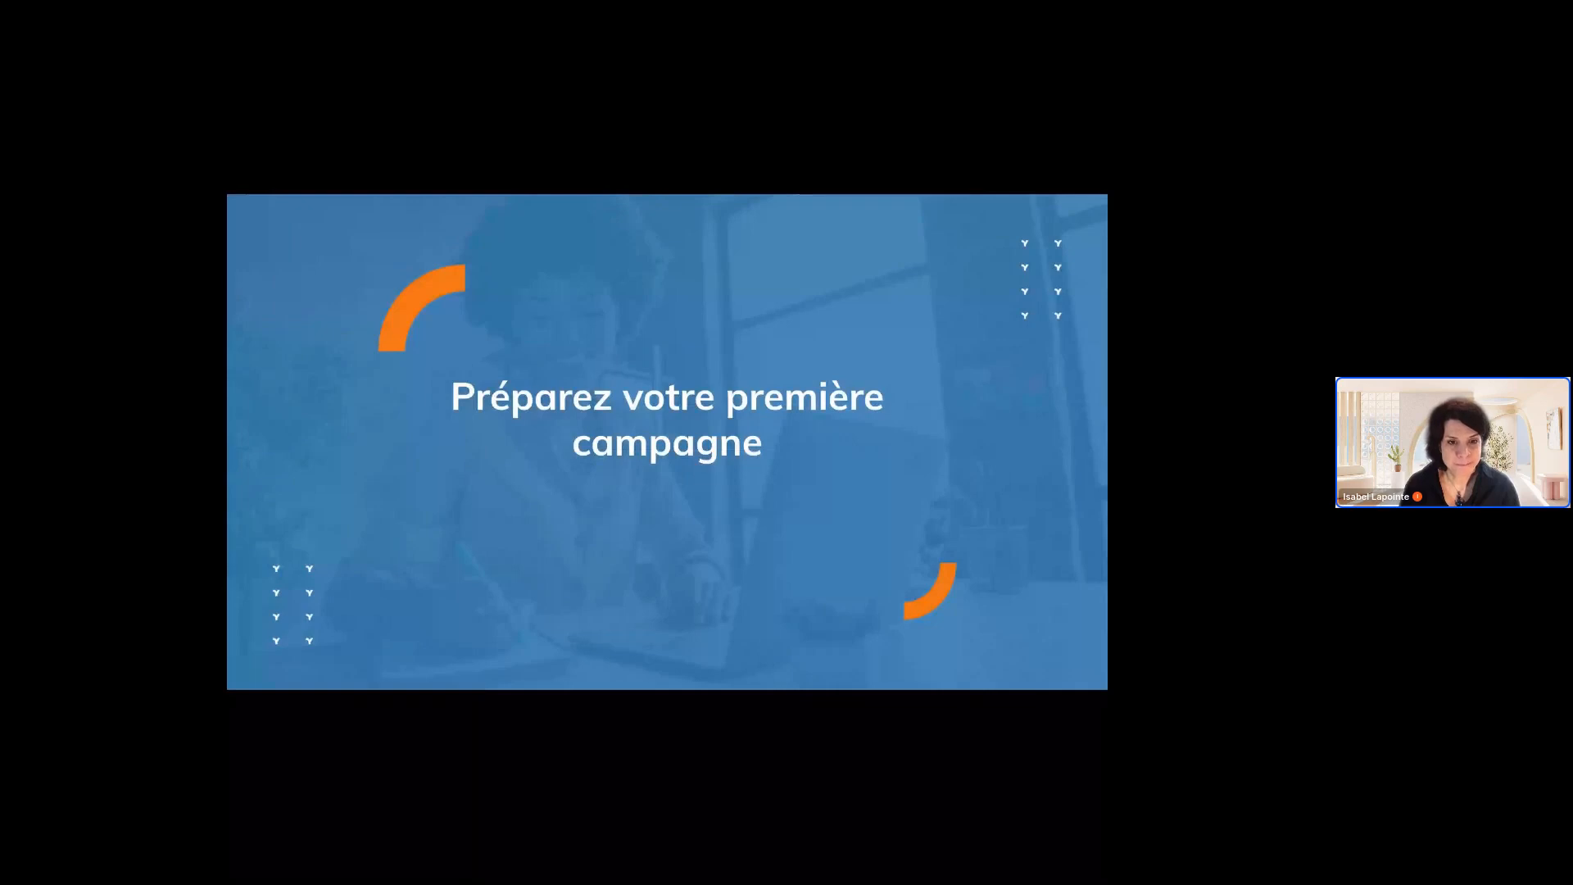
key("Right")
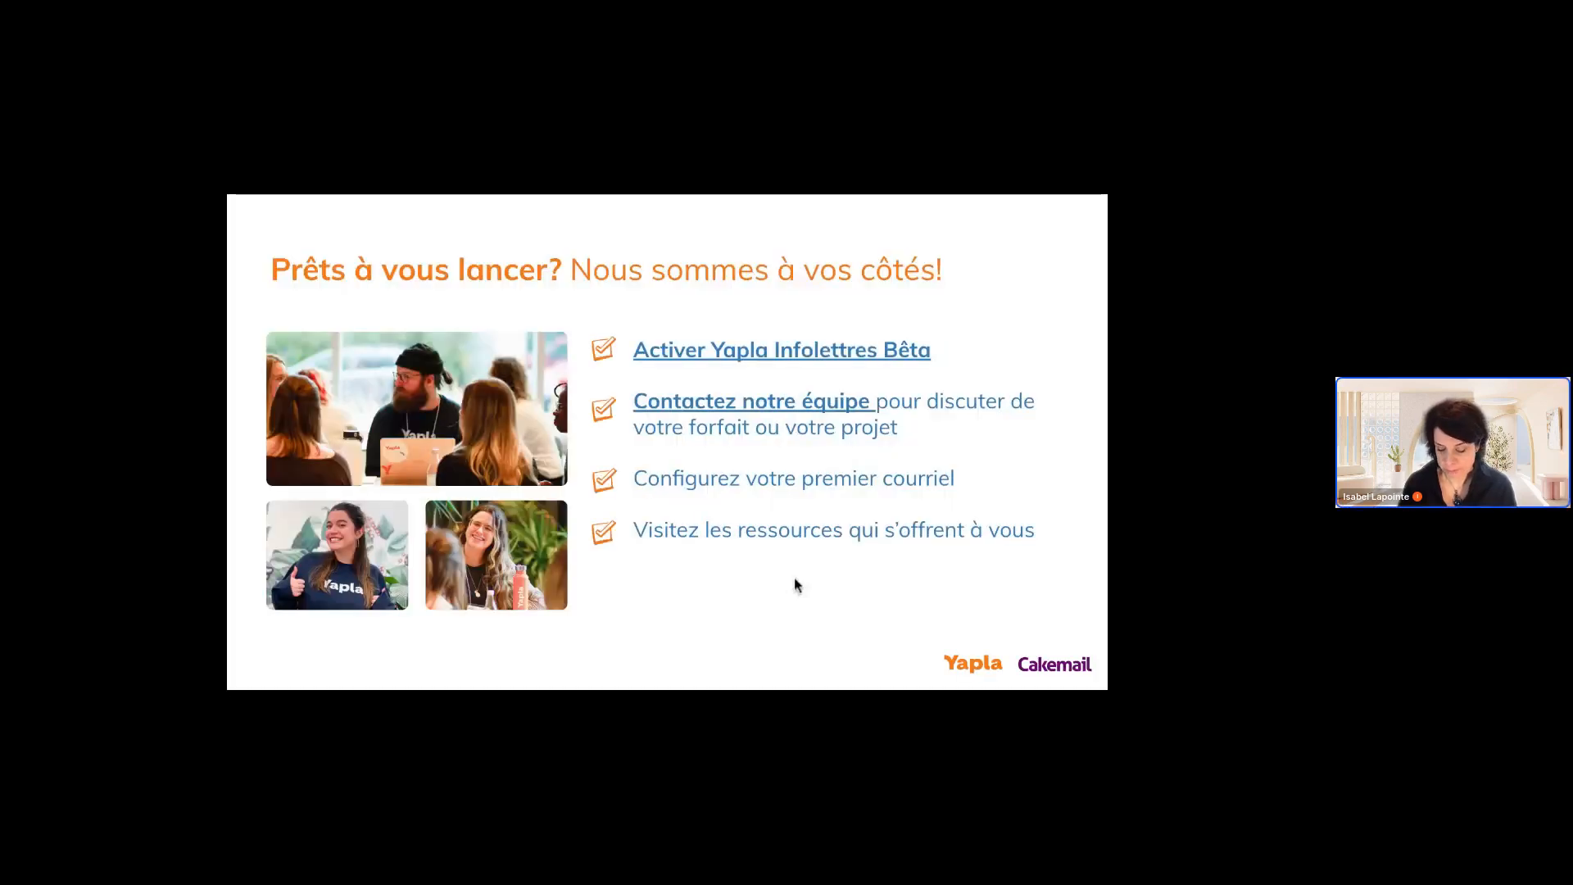
key("Left")
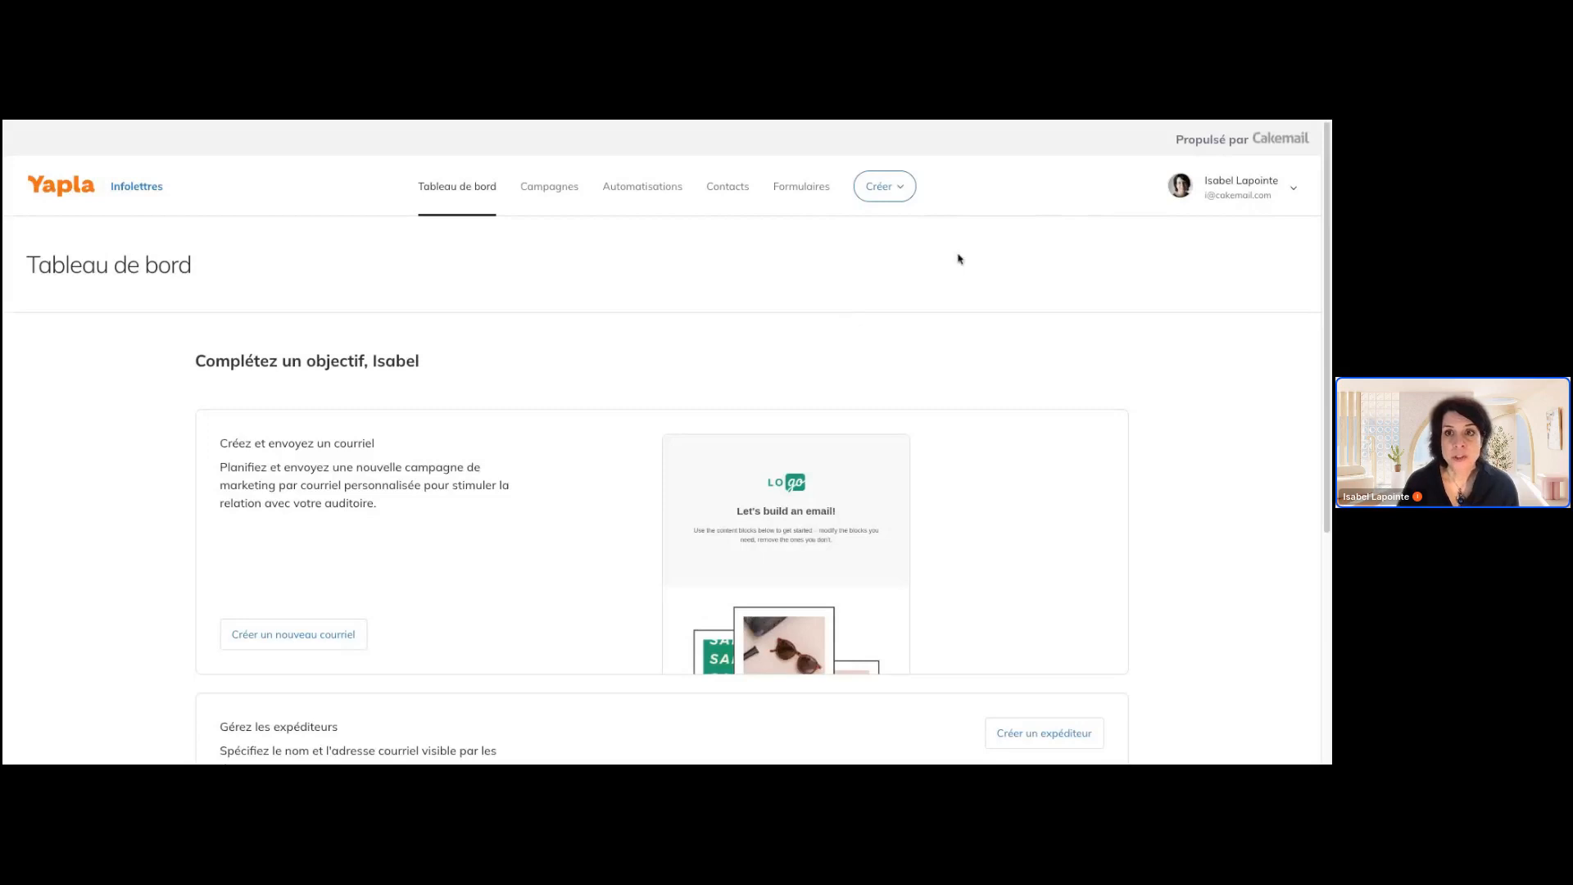
Open the brand settings and examine the logo, text, button and background options for the confirmation pages
left_click(1293, 188)
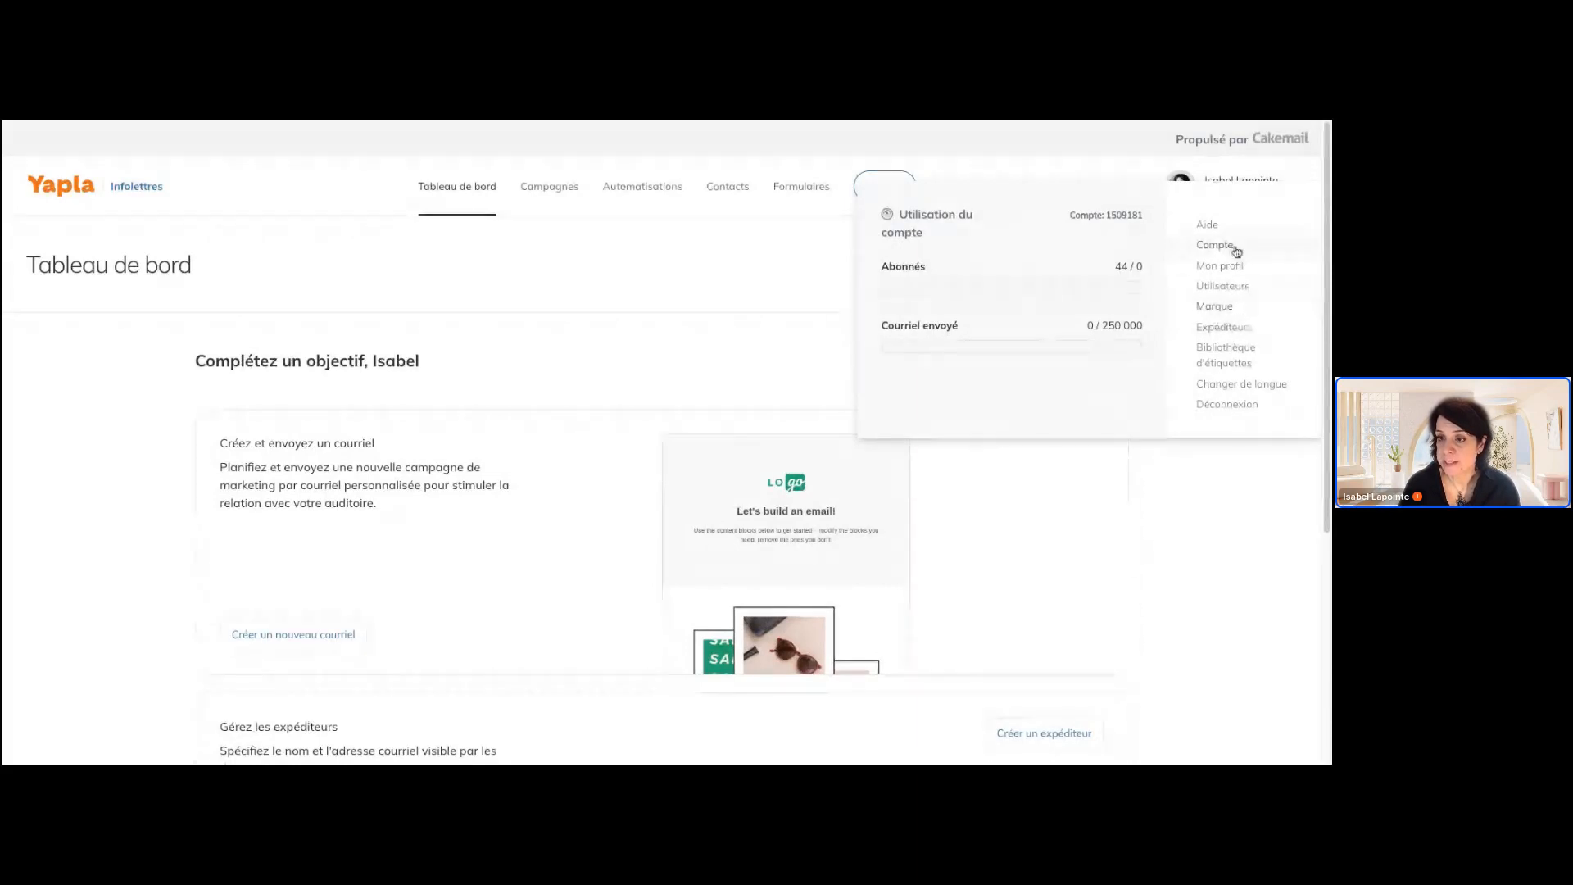
left_click(1216, 306)
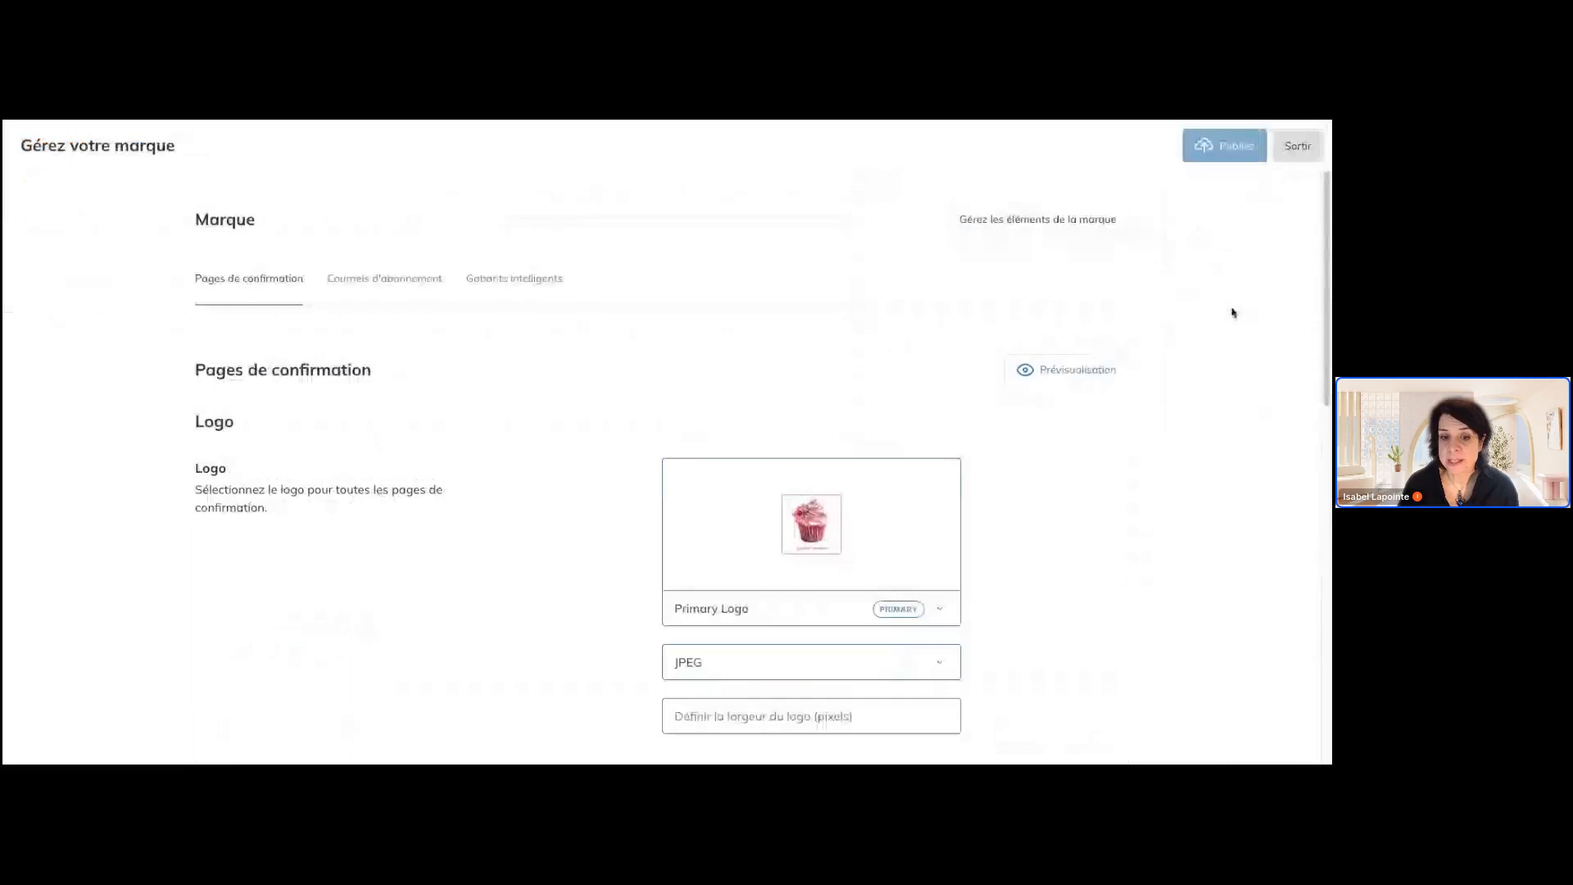
scroll(1166, 432, "down", 2)
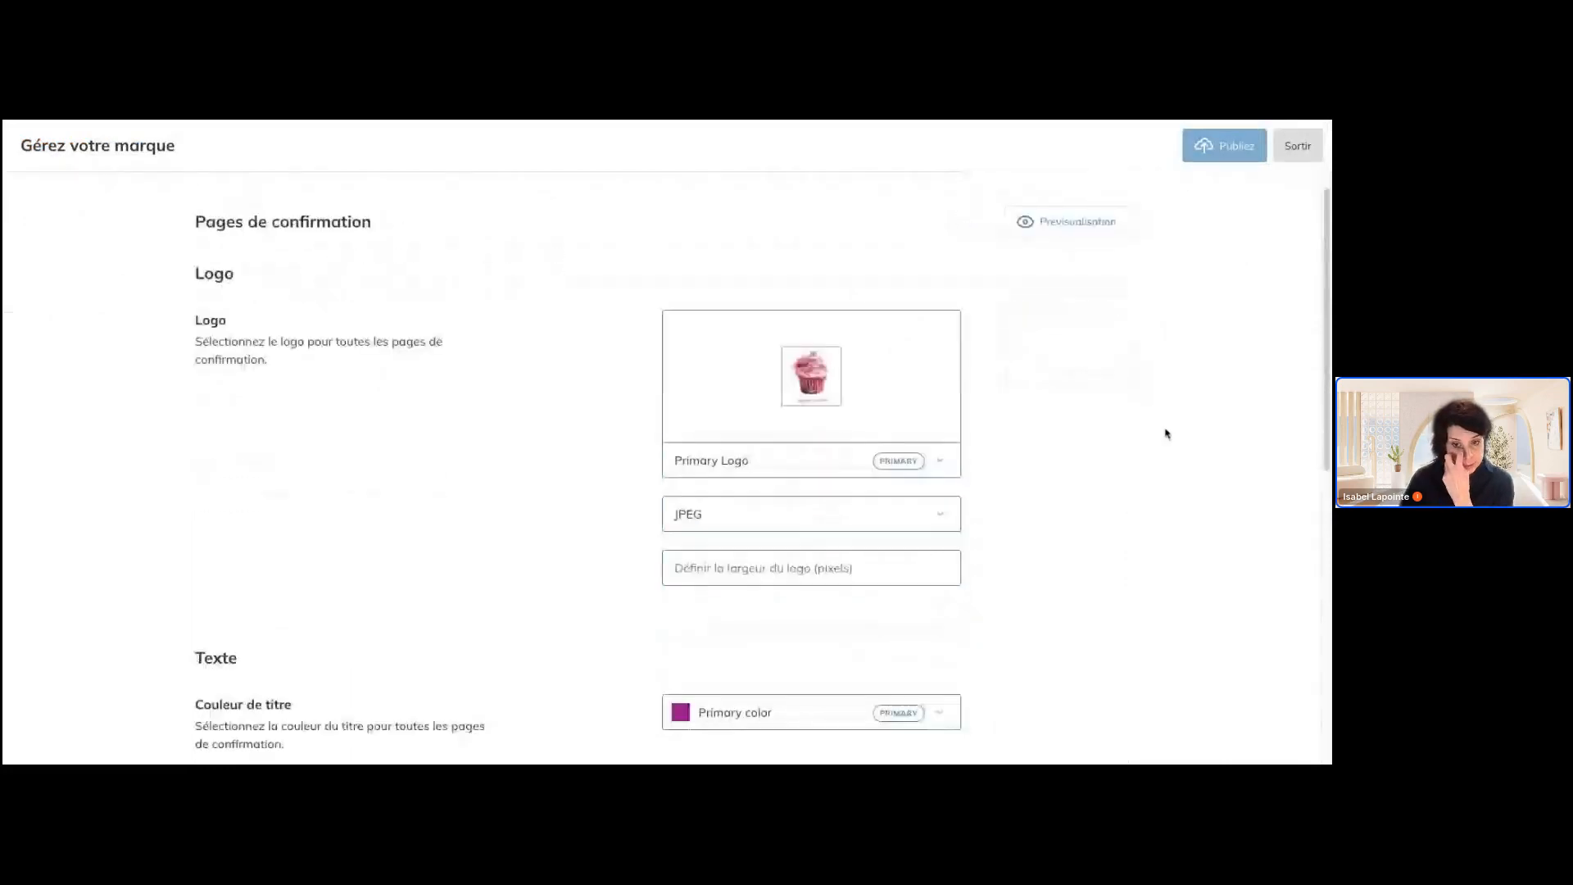
scroll(655, 470, "down", 1)
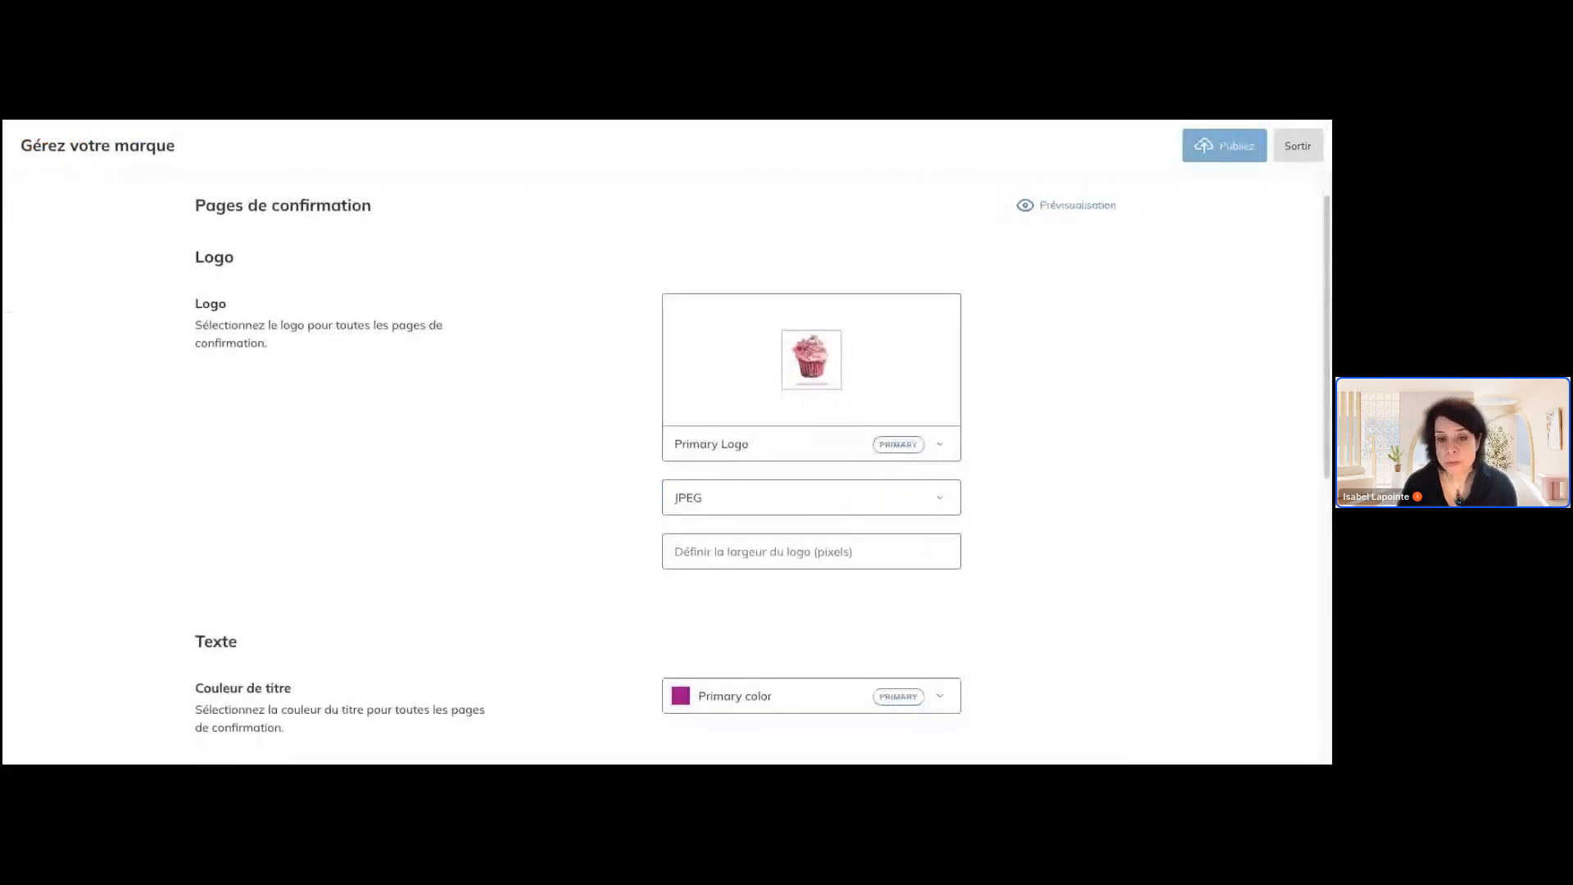
scroll(662, 469, "down", 1)
scroll(662, 469, "down", 2)
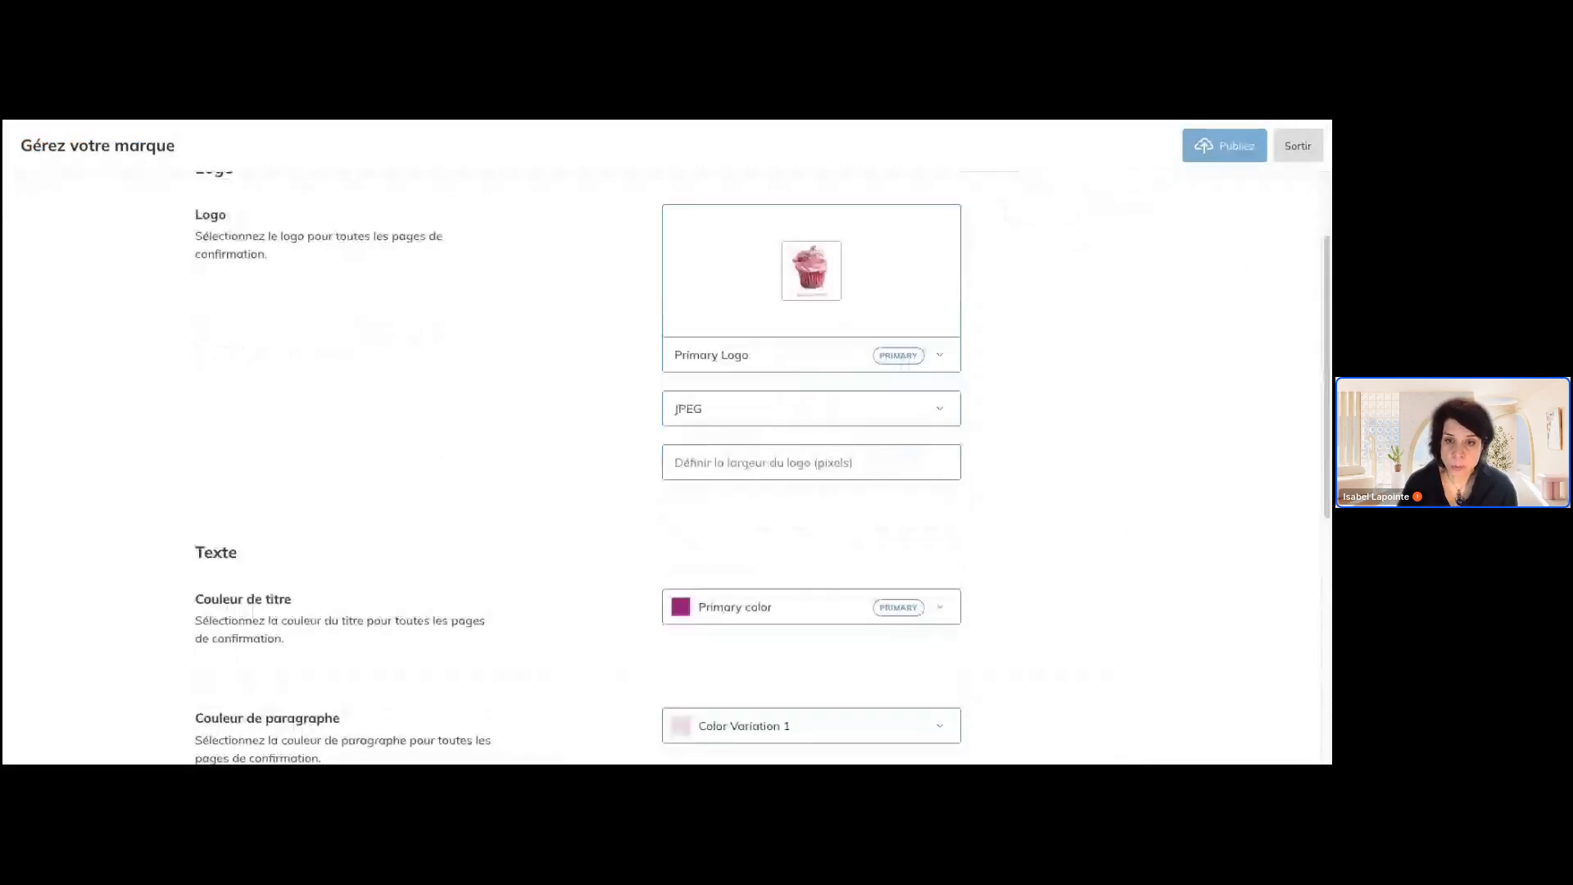
scroll(663, 470, "down", 3)
scroll(662, 470, "up", 5)
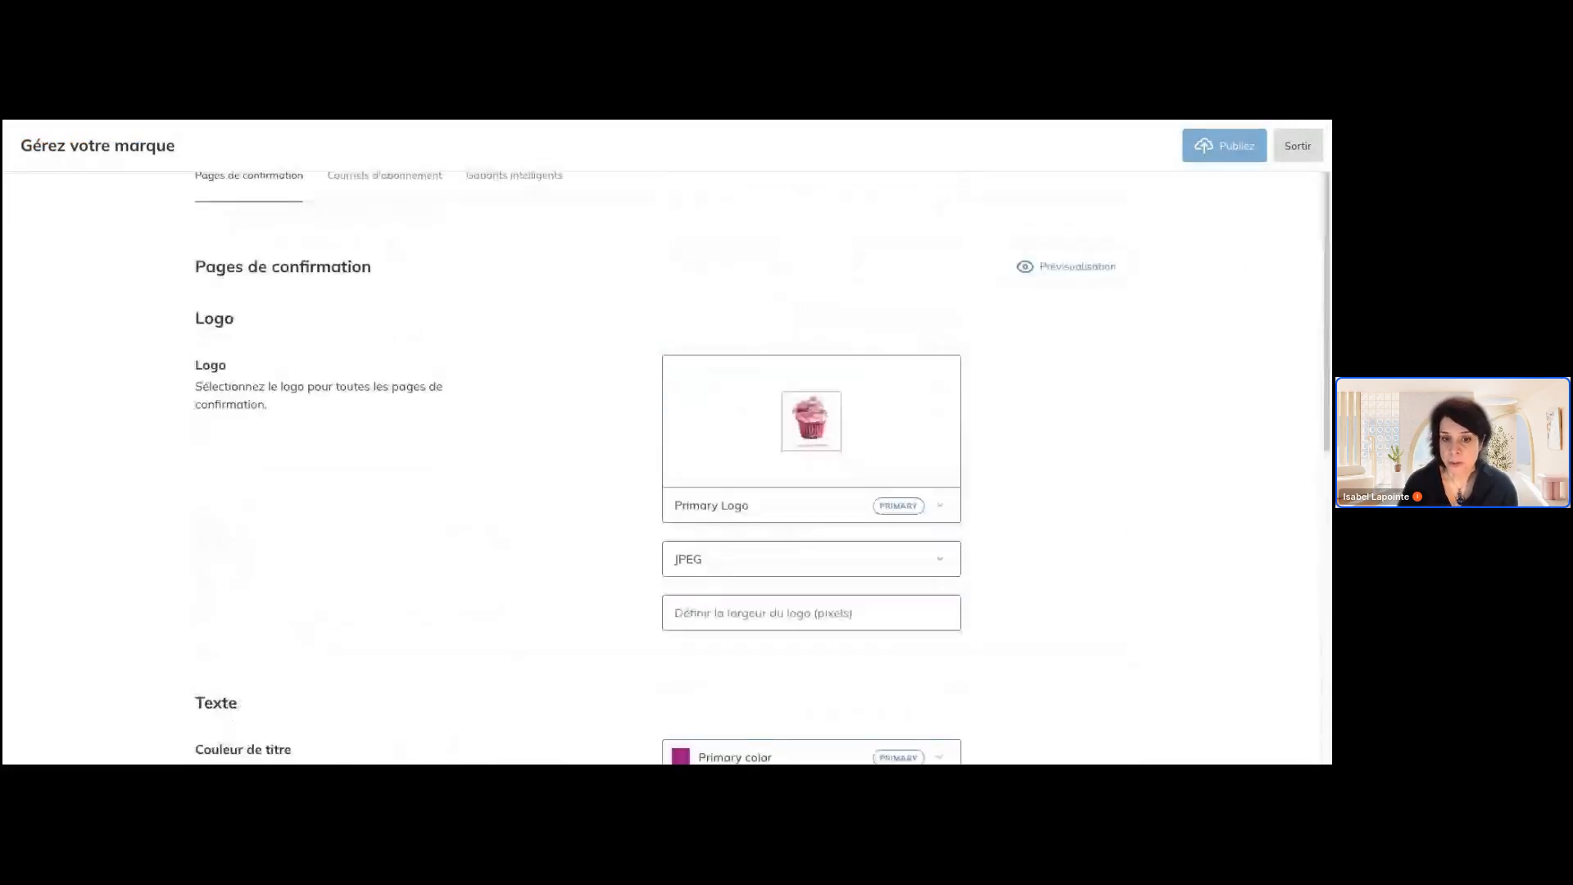
scroll(896, 432, "down", 2)
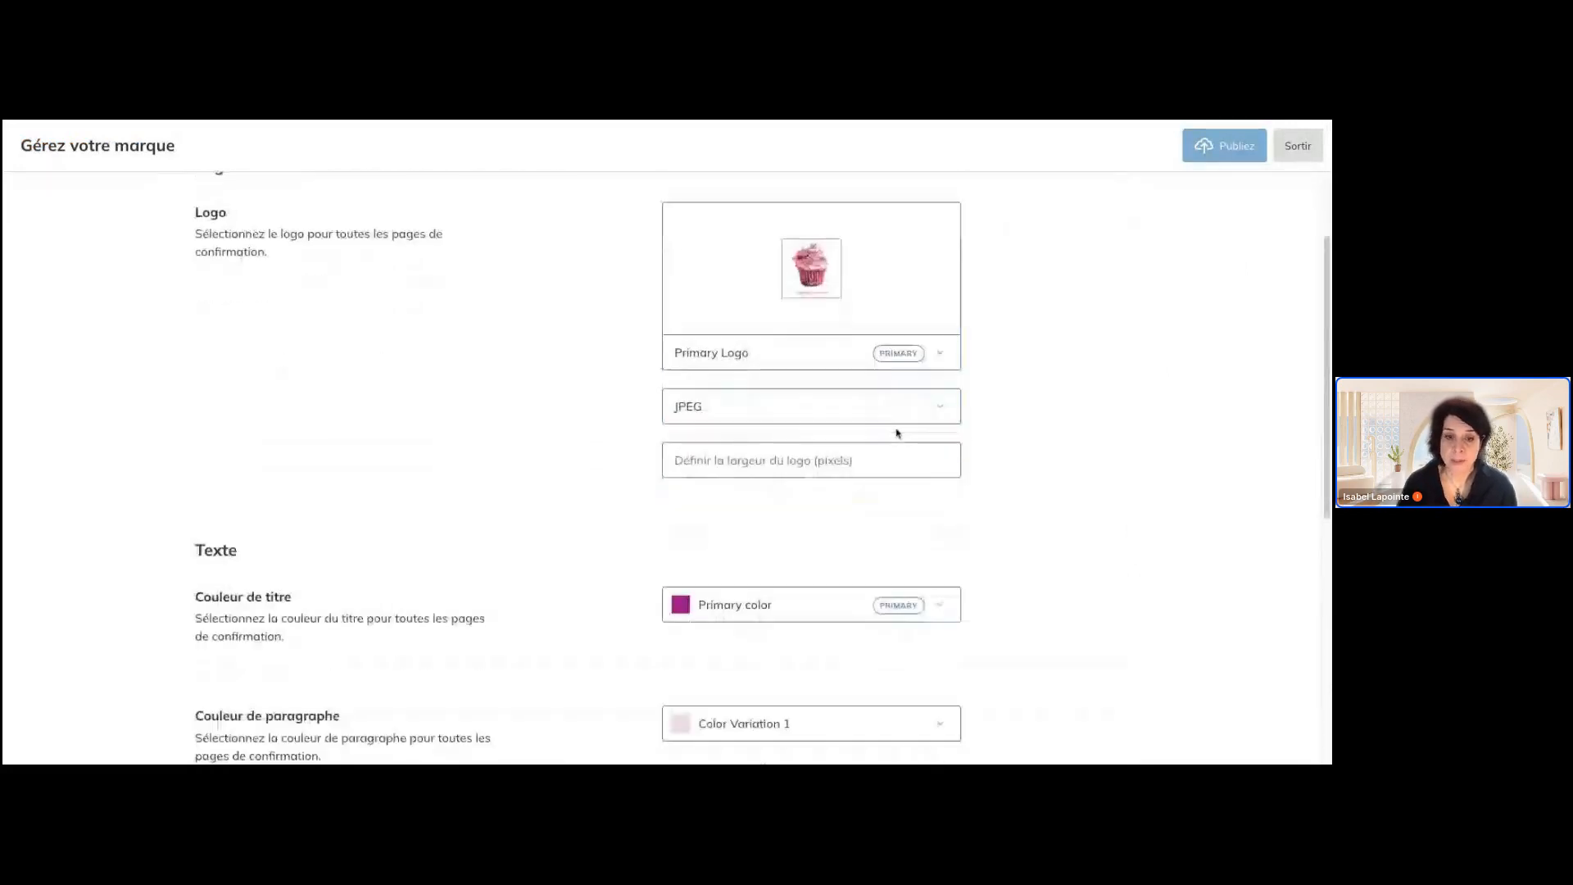
scroll(895, 432, "down", 2)
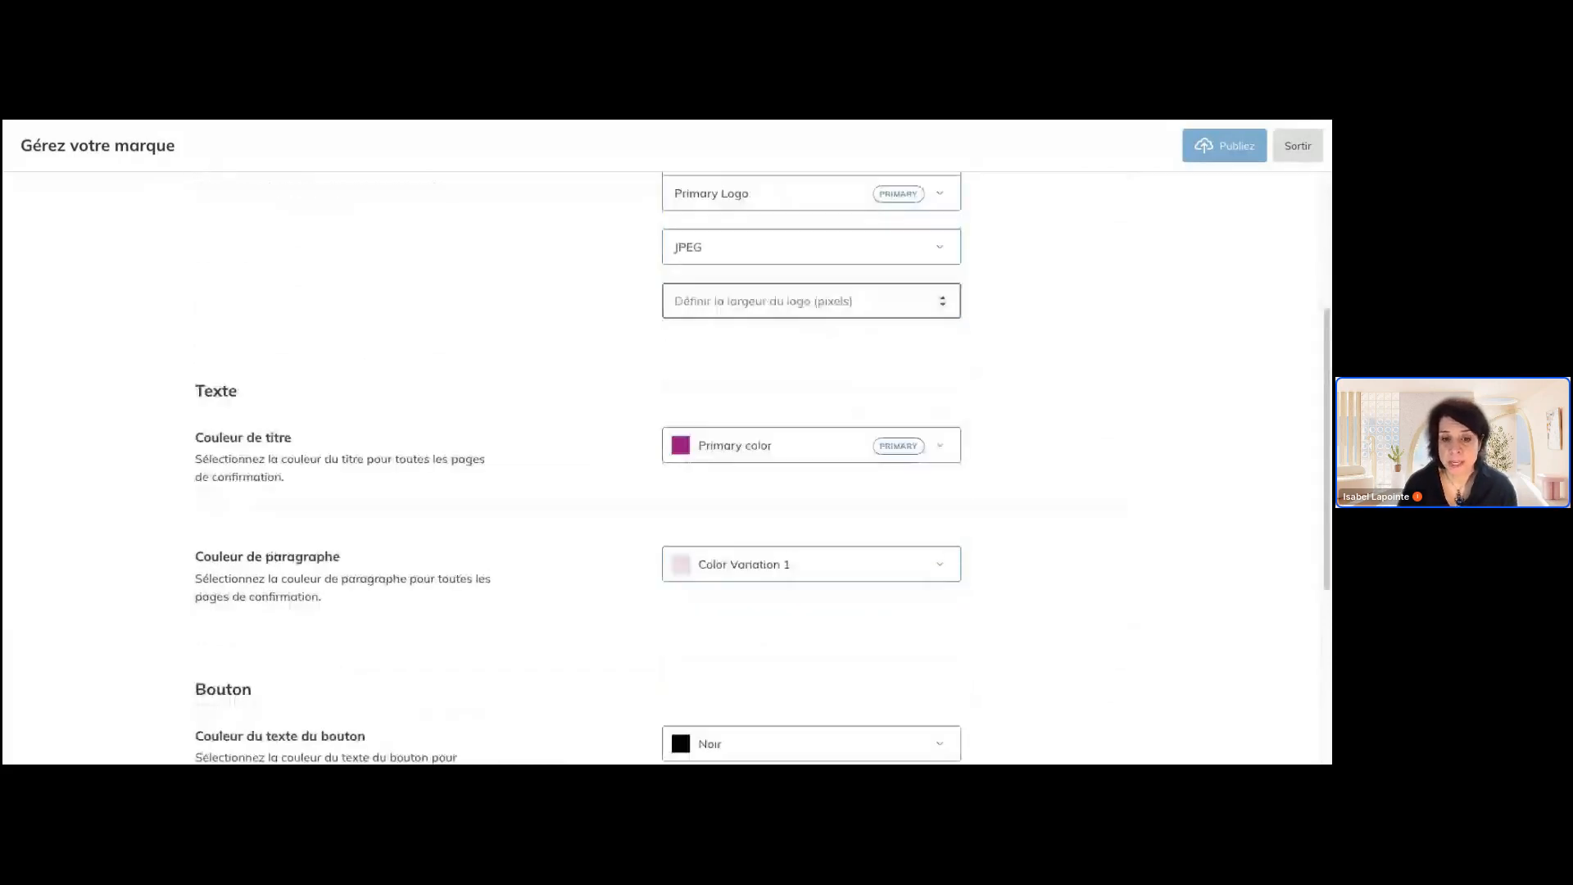
scroll(786, 531, "down", 2)
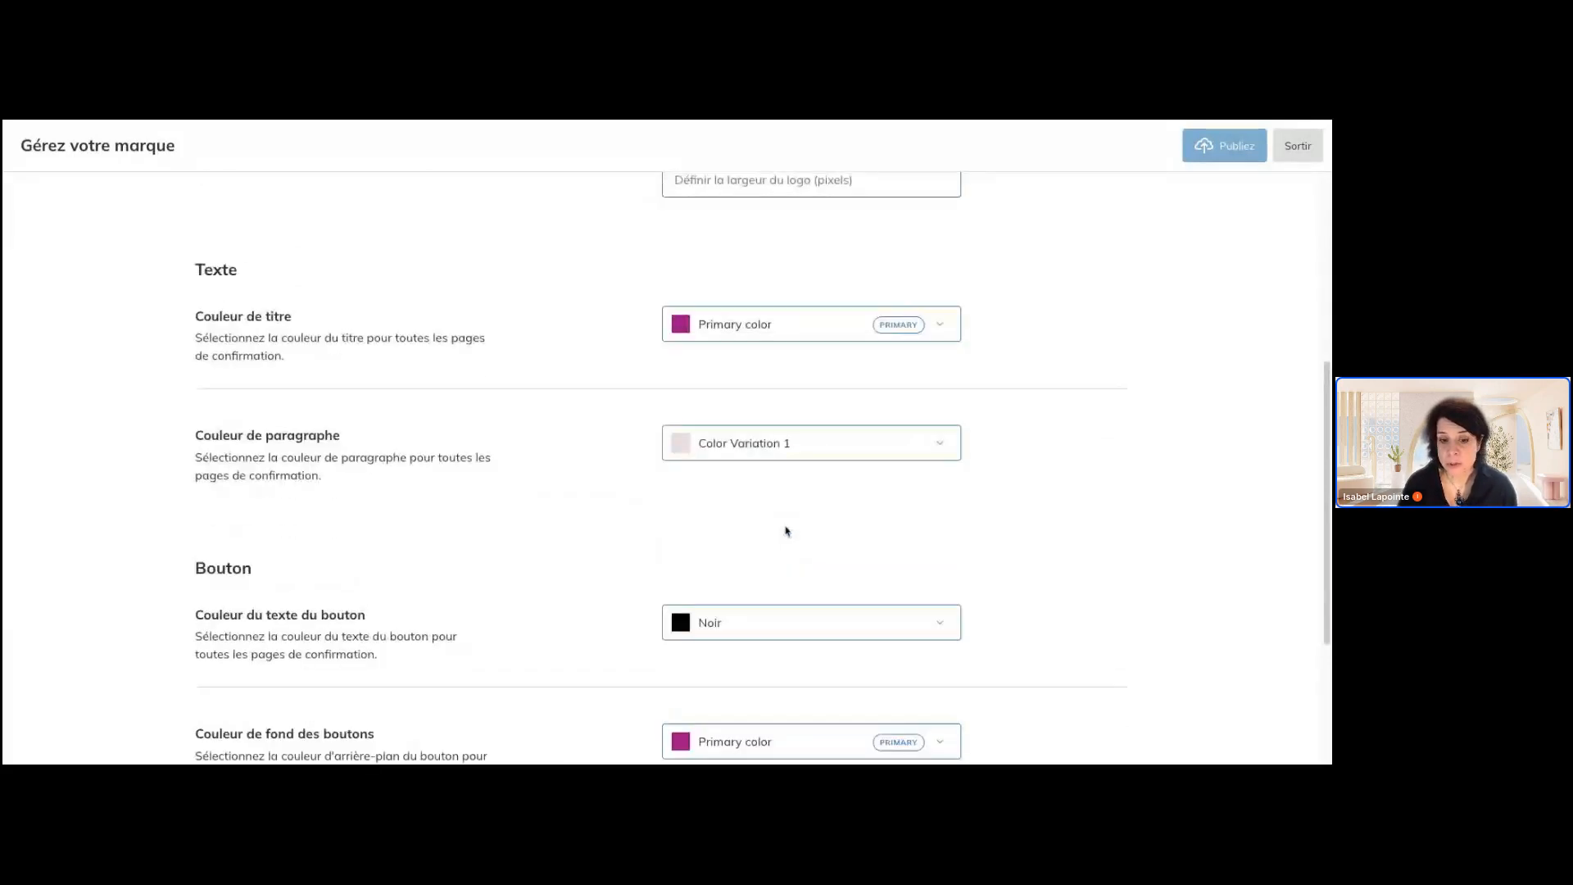
scroll(785, 531, "down", 2)
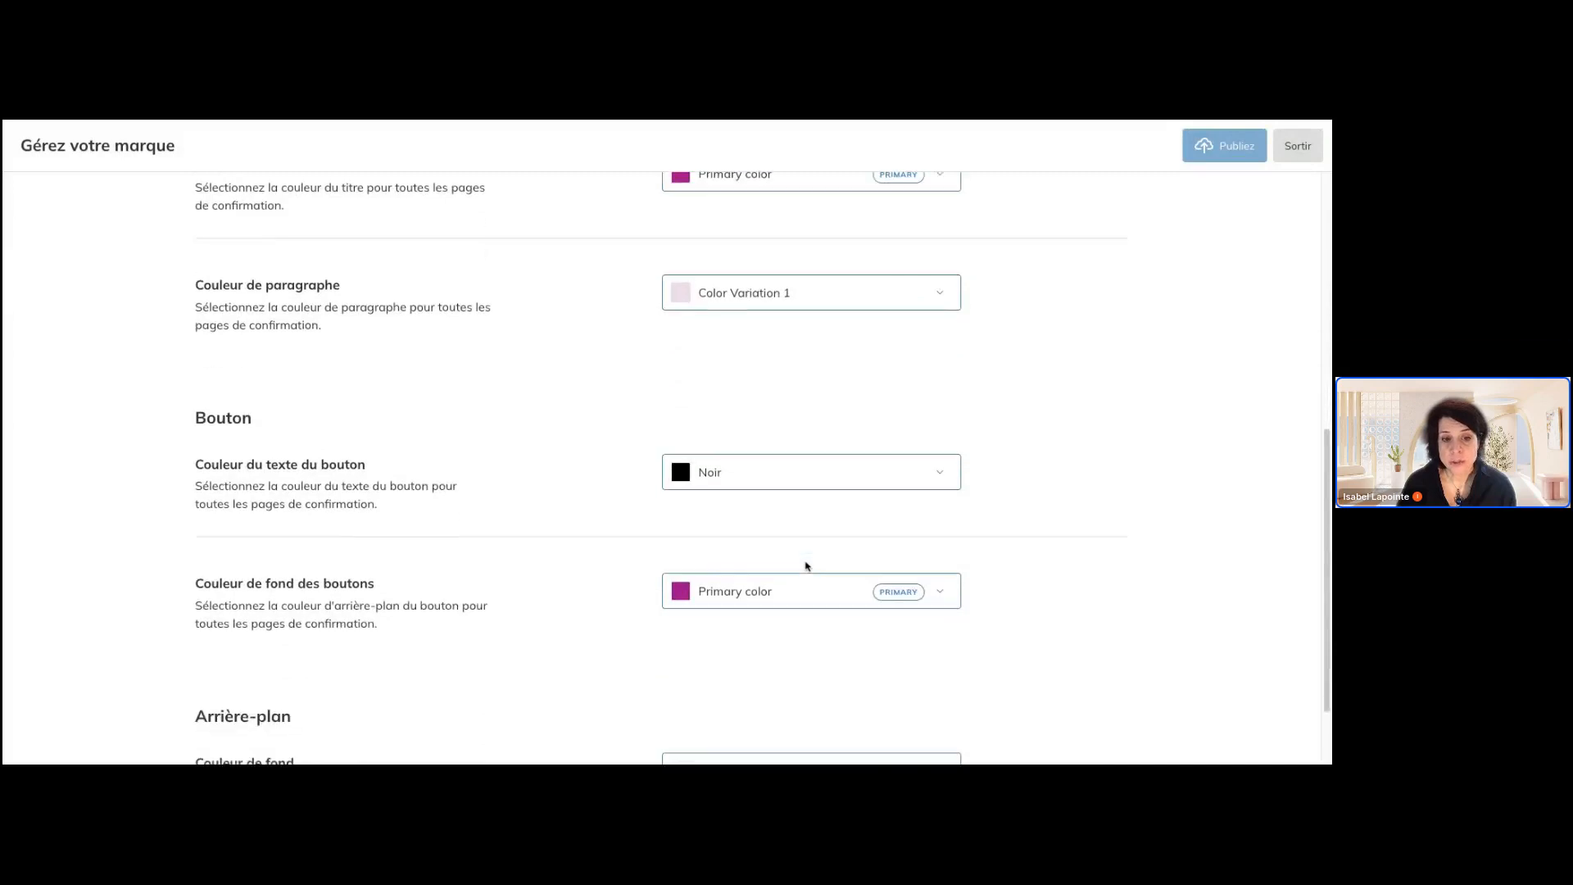
scroll(759, 555, "down", 1)
scroll(759, 551, "up", 10)
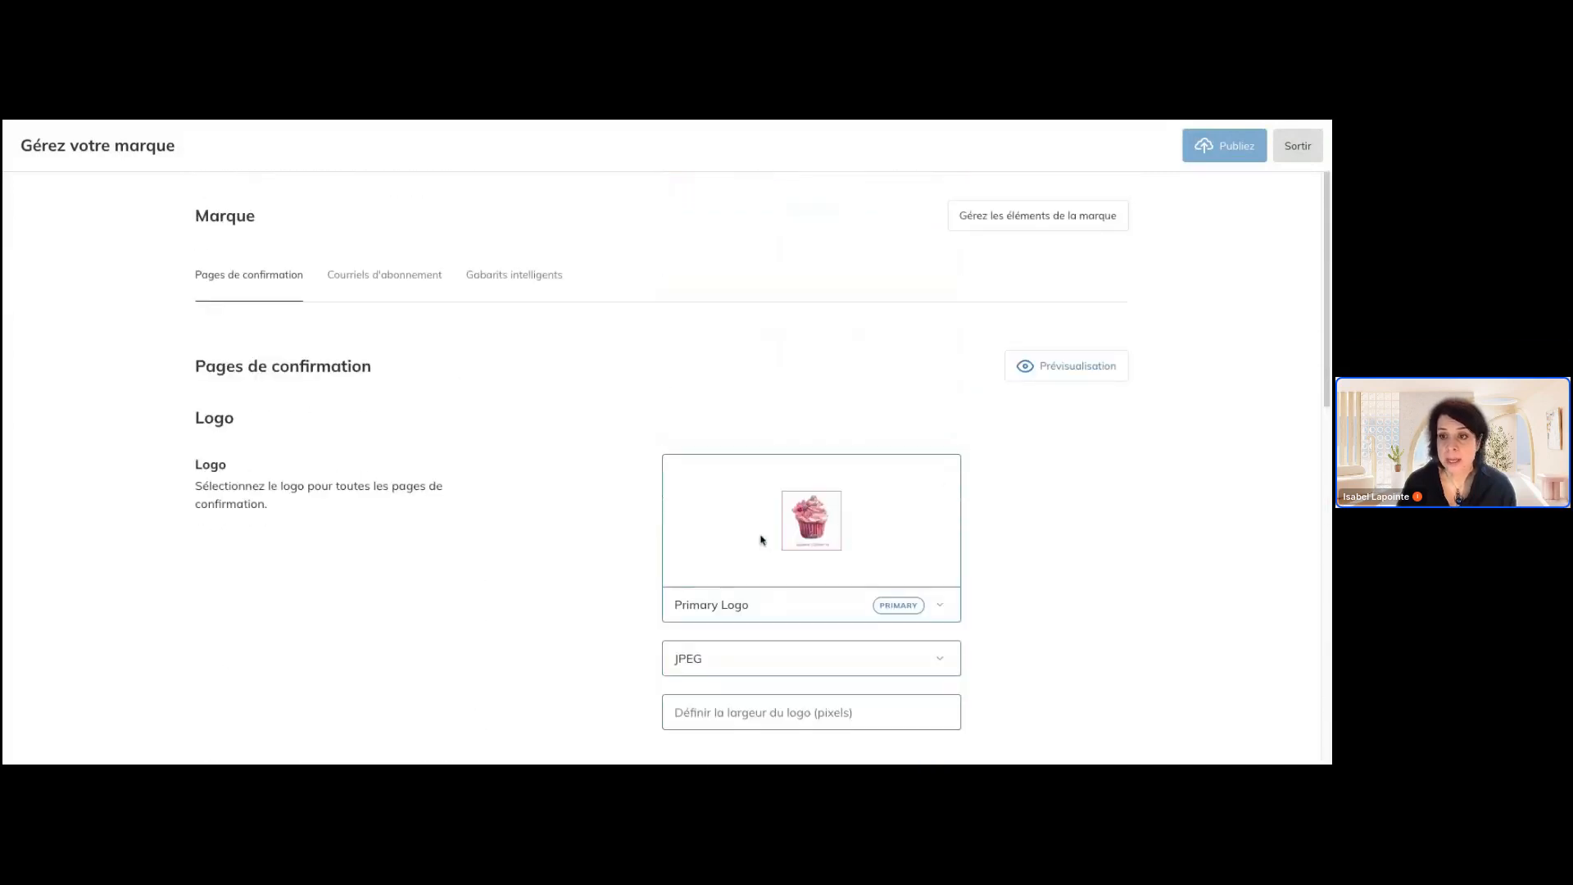
Preview the branded confirmation page, and review the logo and text settings of the smart templates before leaving the brand settings
left_click(1065, 366)
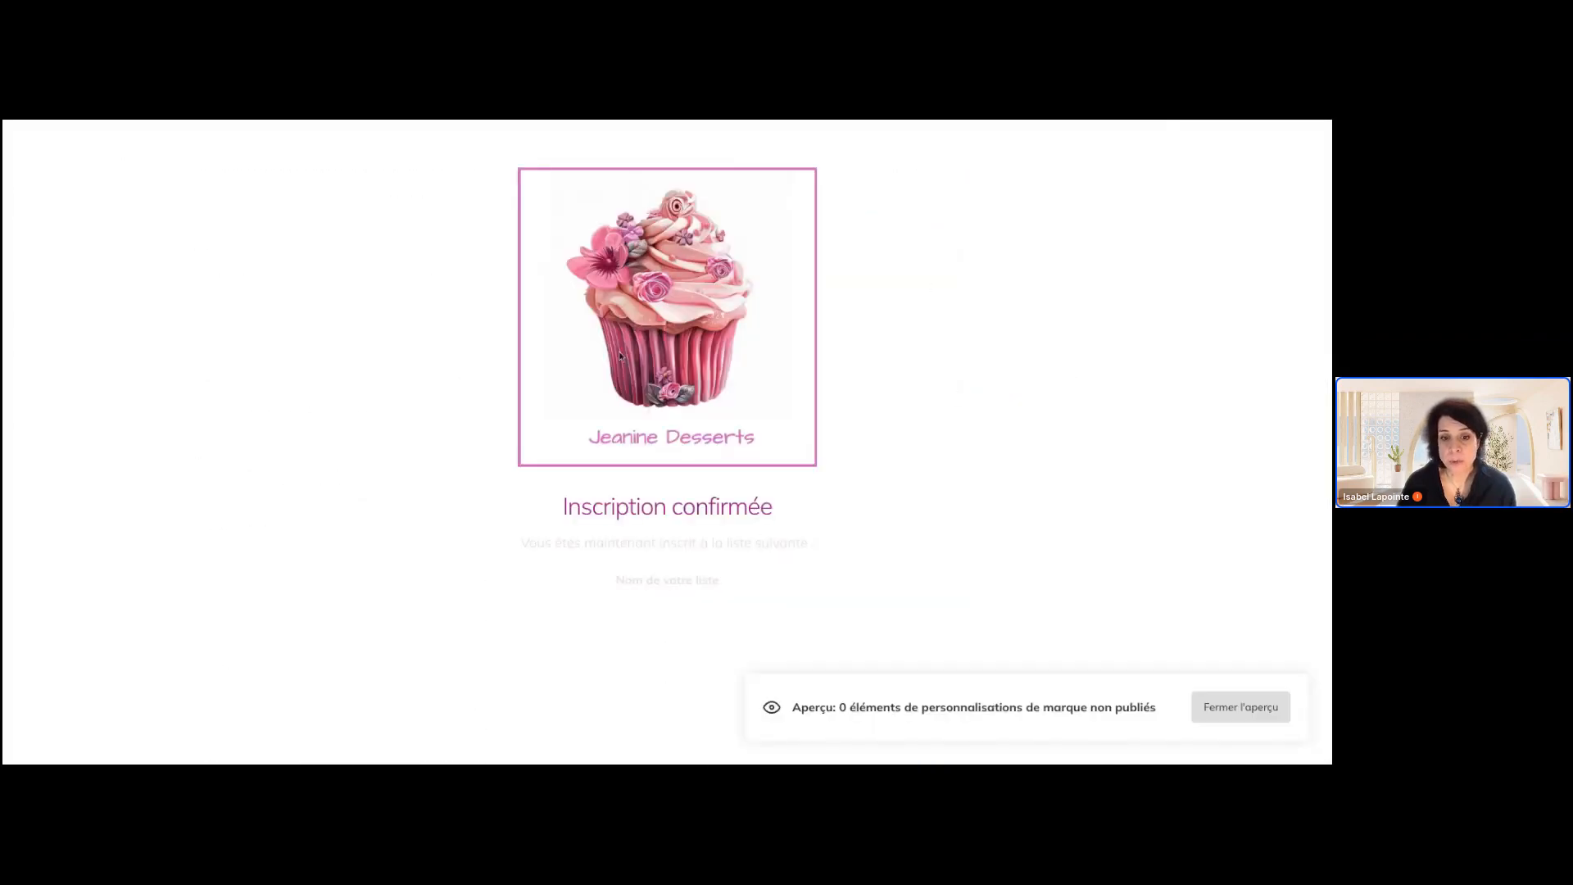
left_click(1222, 707)
left_click(515, 278)
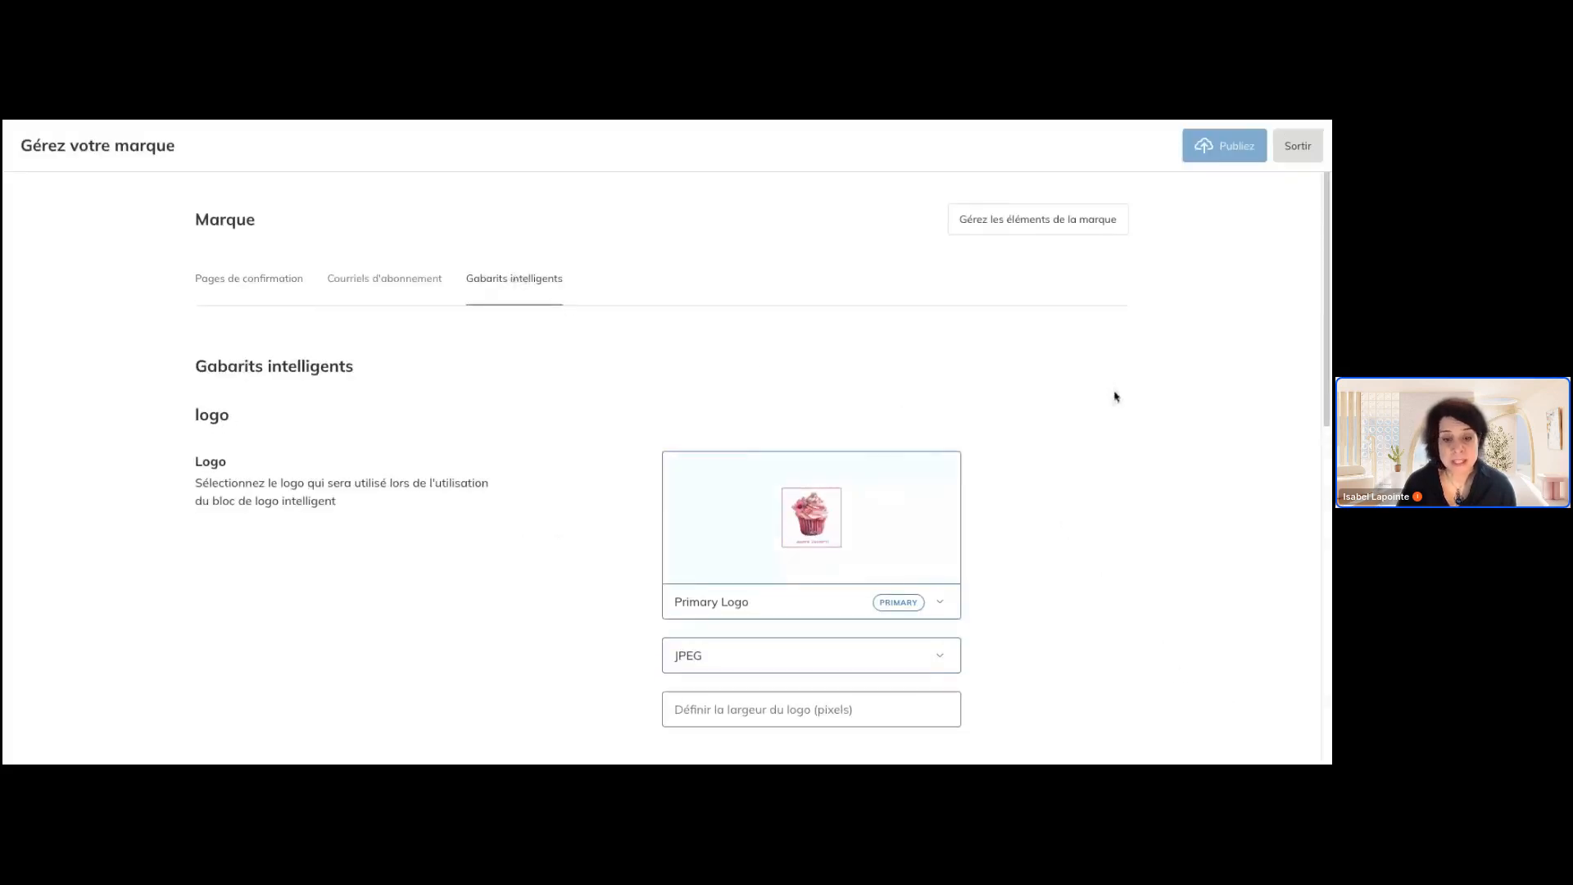
scroll(1115, 397, "down", 3)
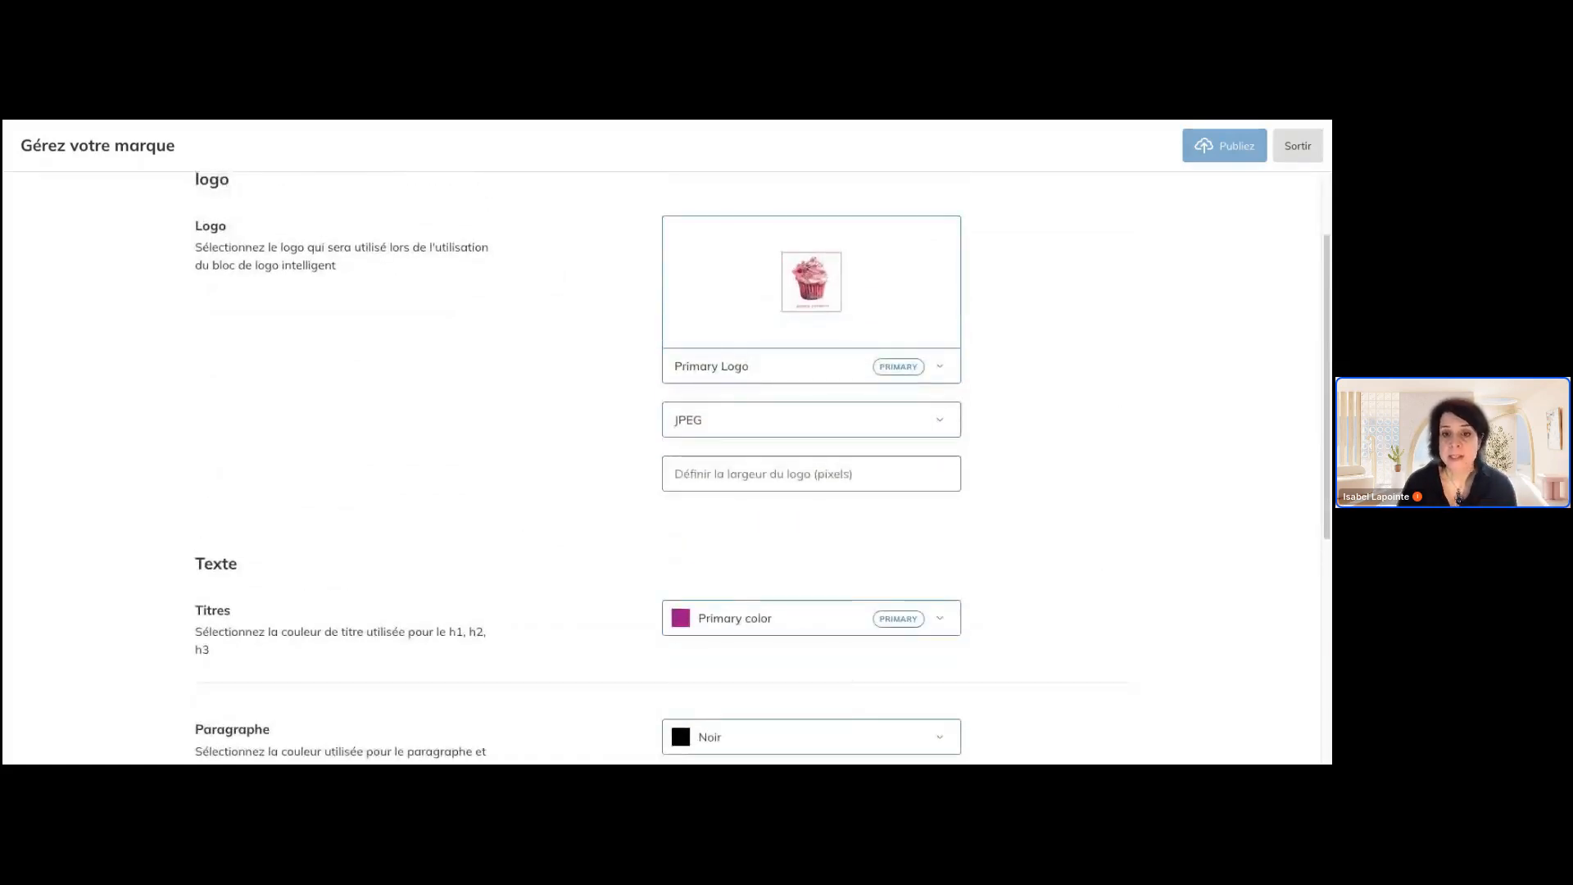
scroll(763, 464, "up", 3)
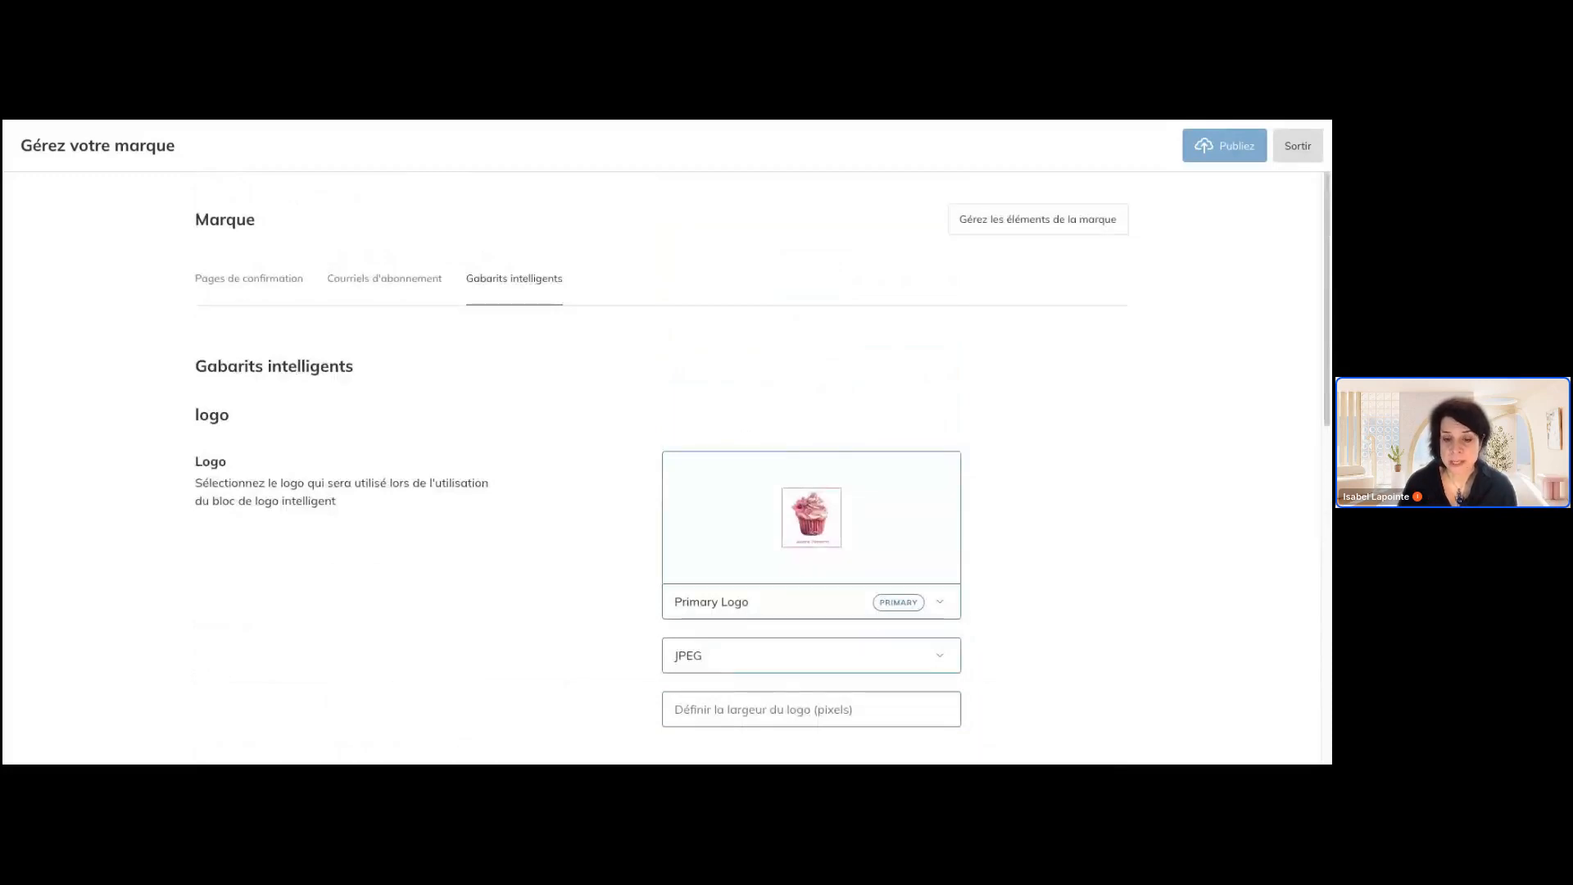
left_click(1299, 147)
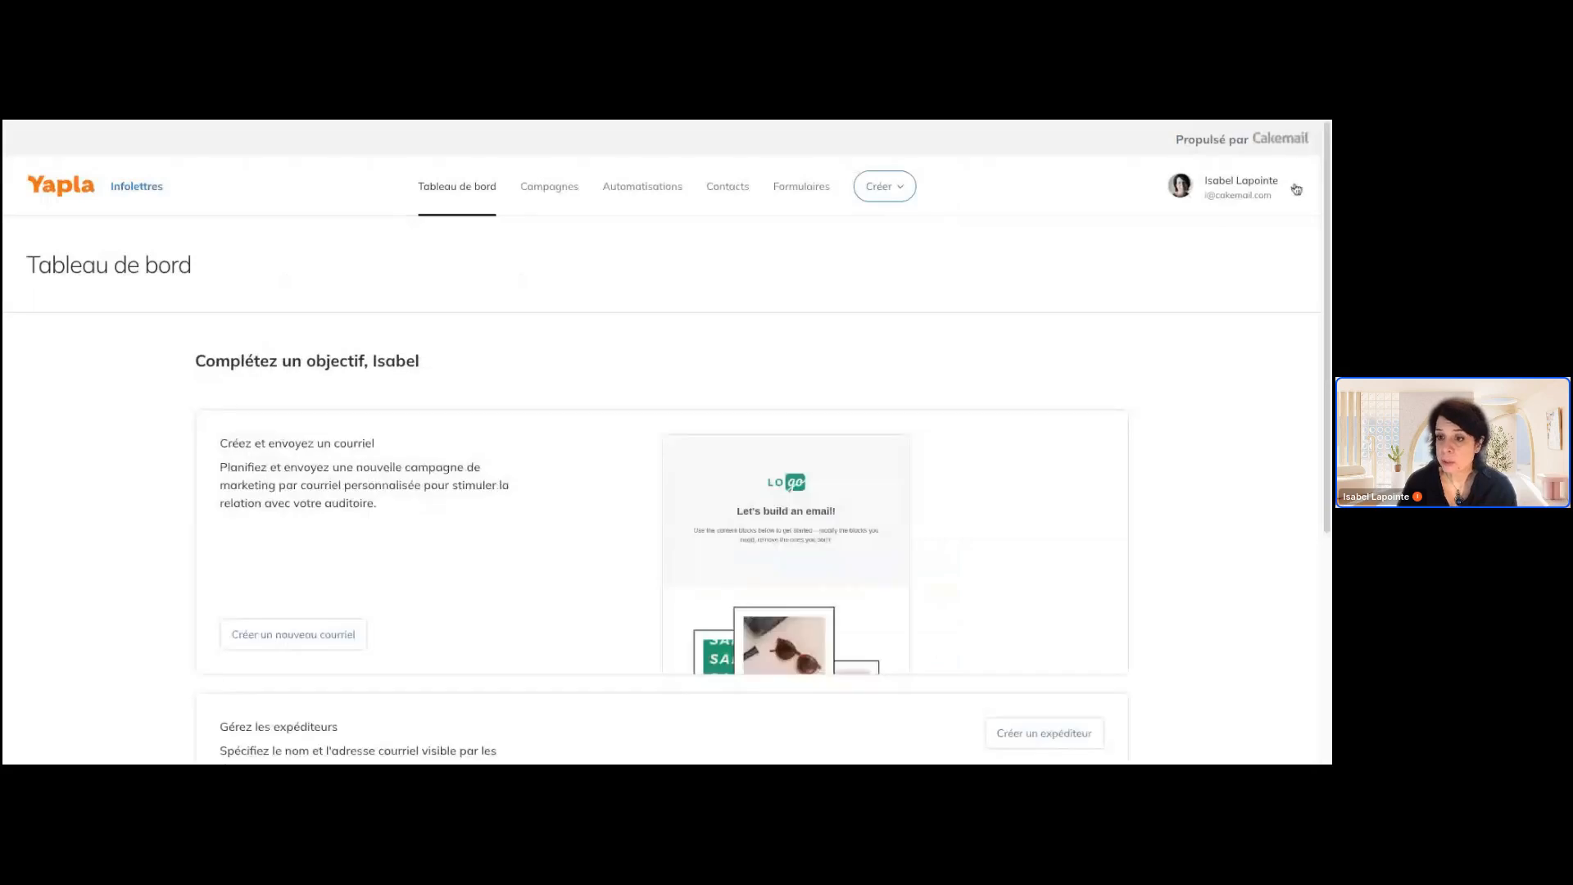
Open the account settings and view the suppression list of e-mails and domains
left_click(1296, 190)
left_click(1276, 250)
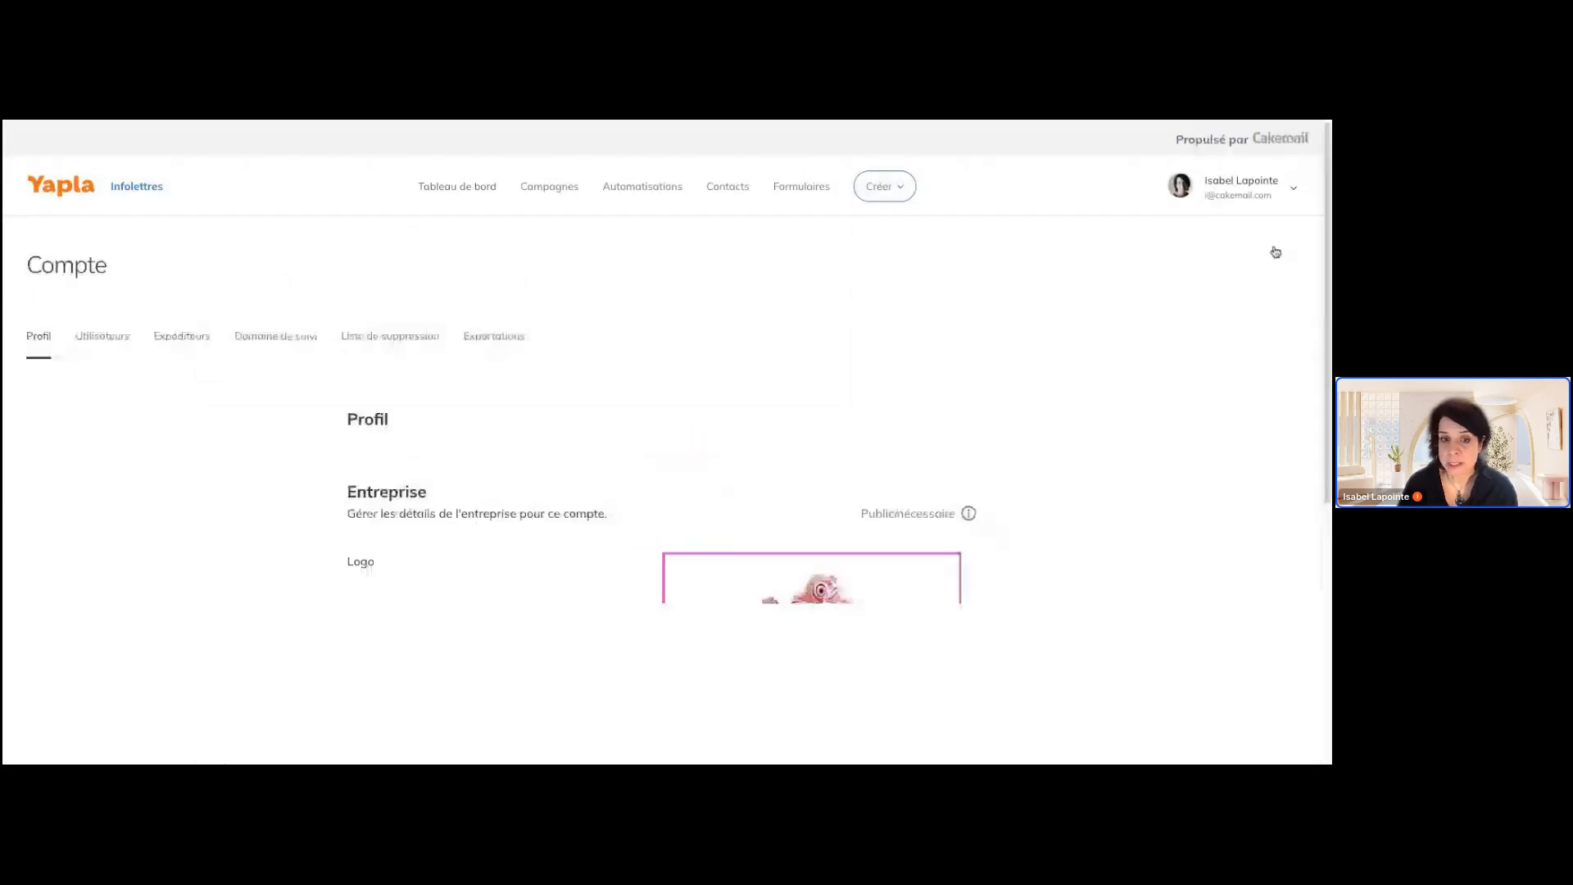
left_click(408, 339)
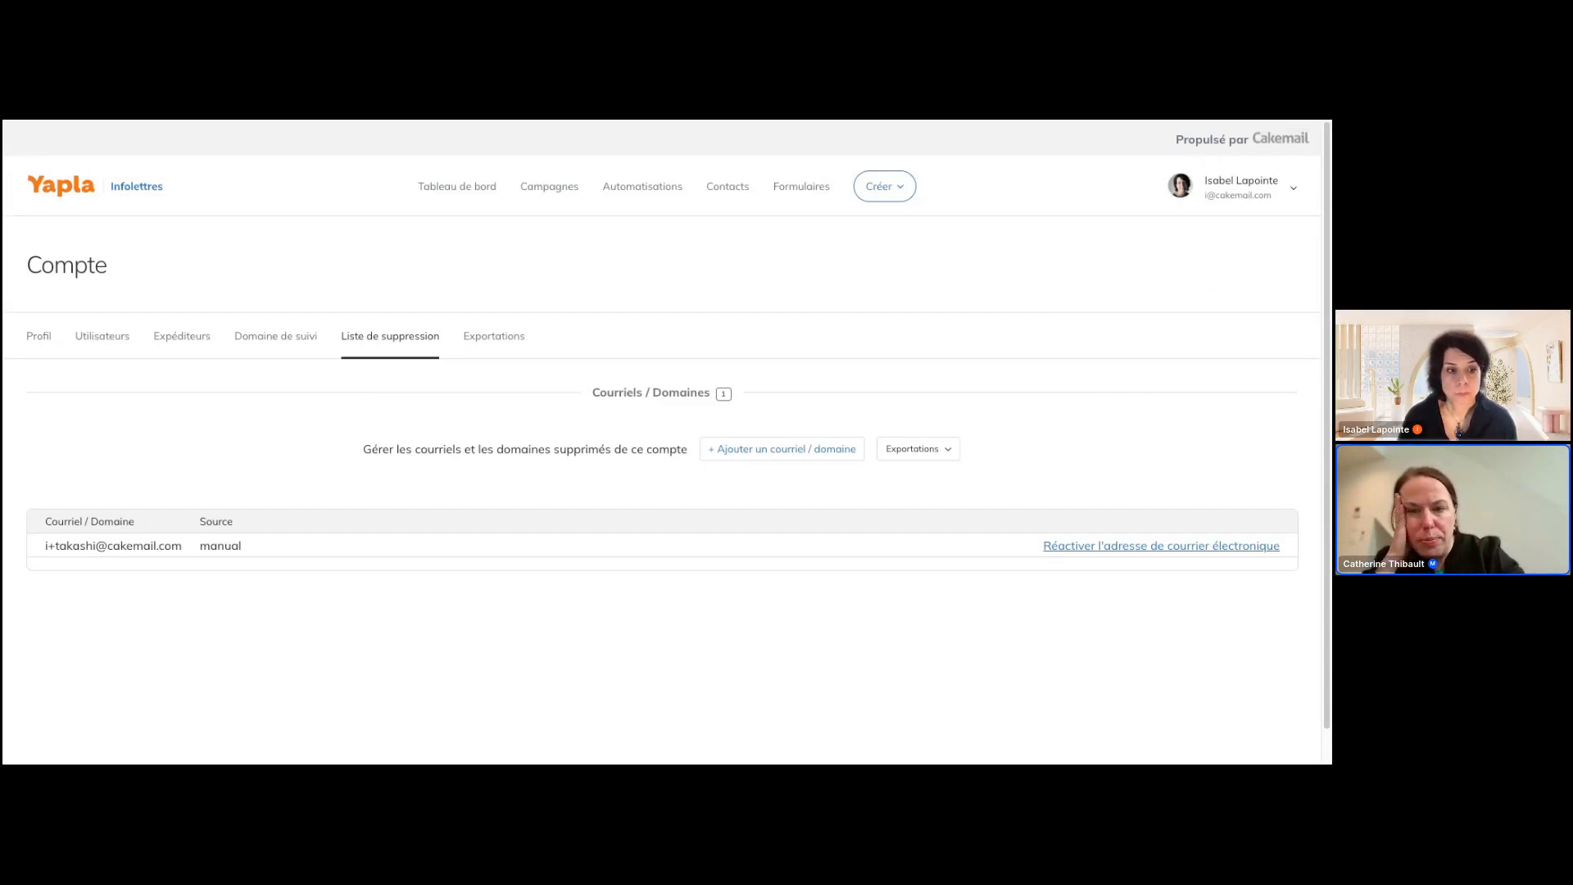
Switch to the main Yapla site and check in the feature configuration where Infolettres (bêta) is activated under external software
key("ctrl+shift+Tab")
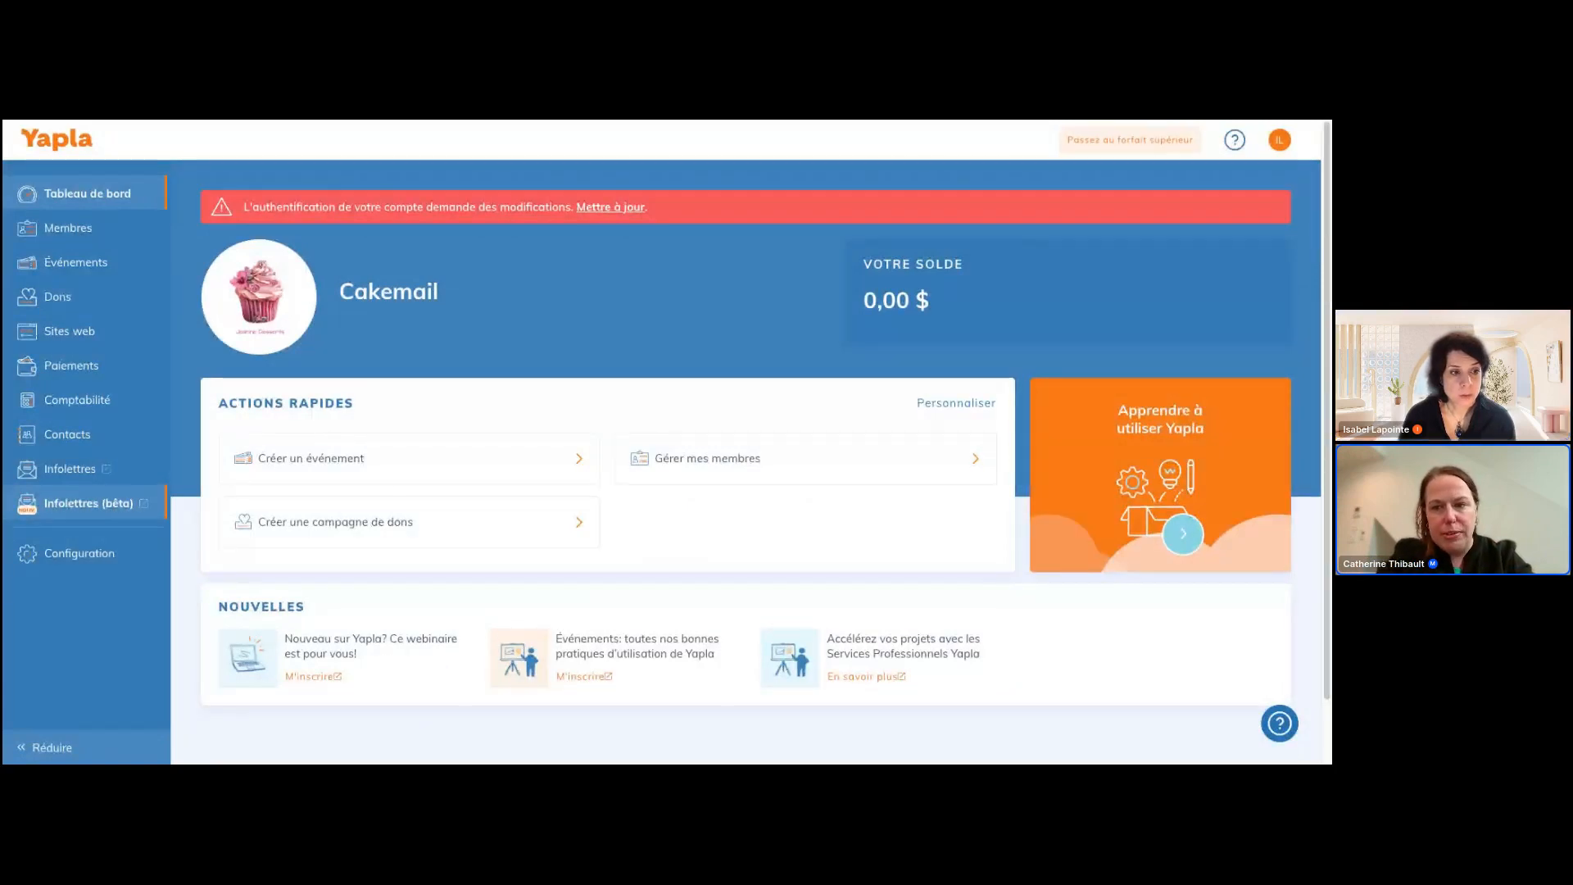
left_click(99, 556)
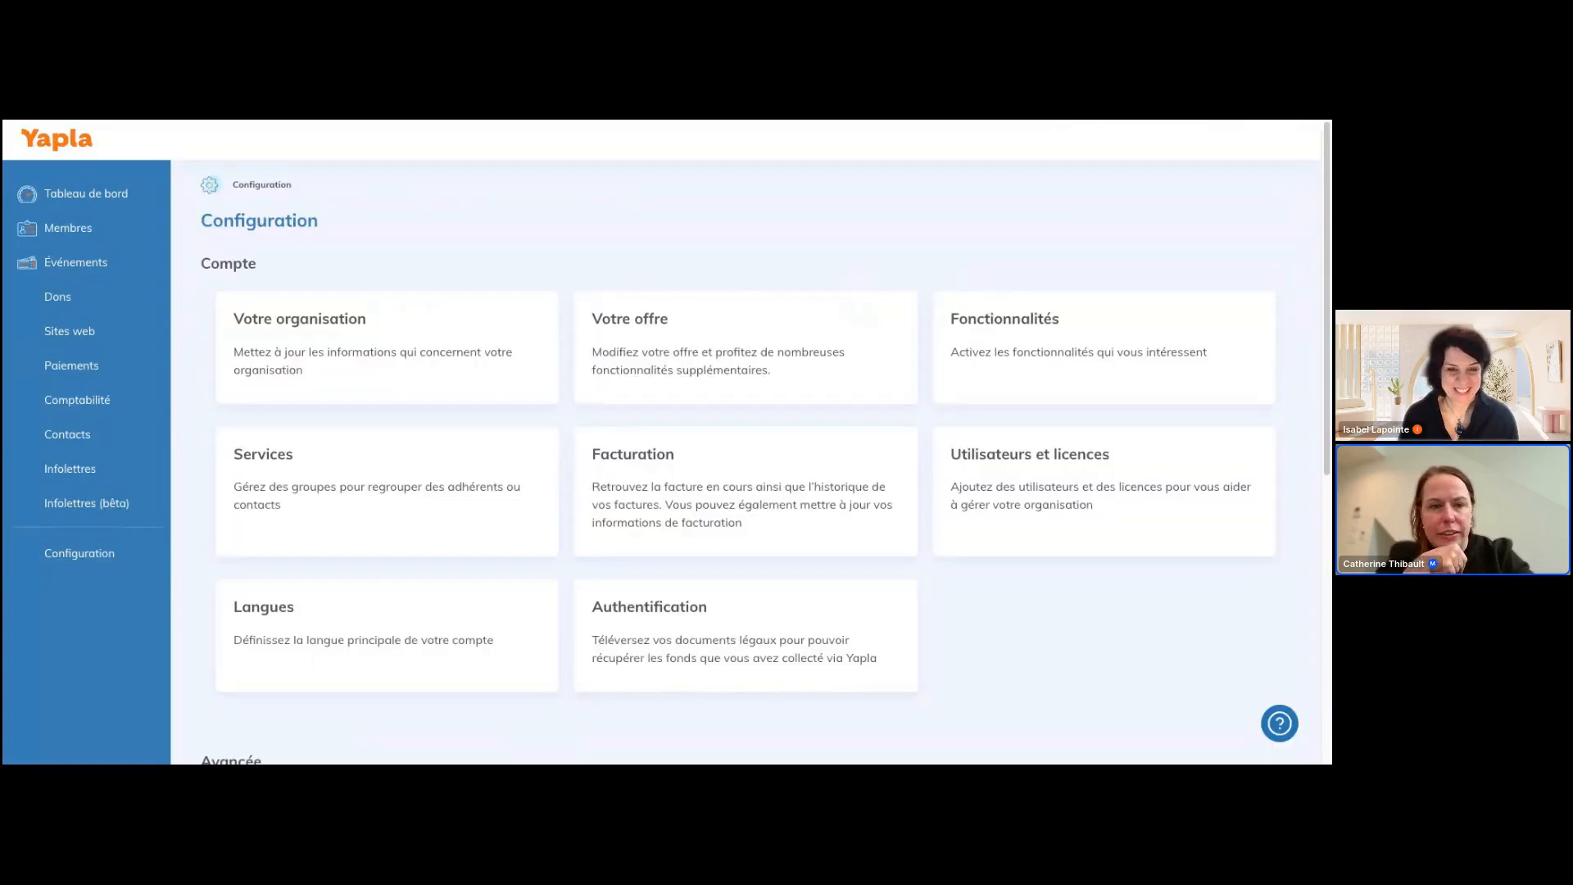
left_click(1013, 323)
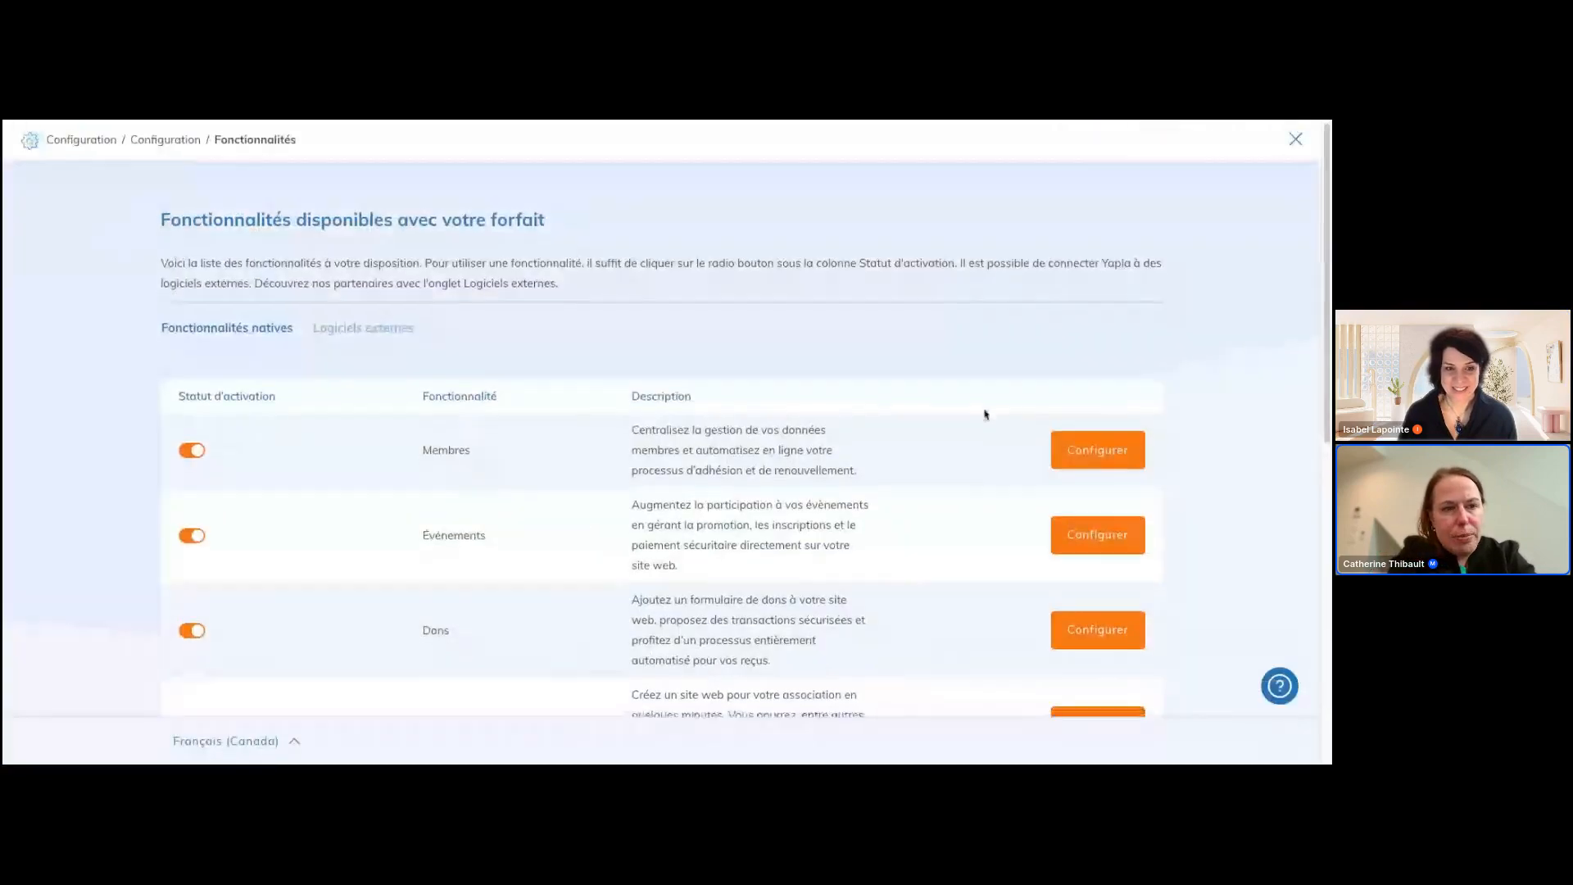
scroll(983, 415, "down", 4)
scroll(985, 415, "up", 3)
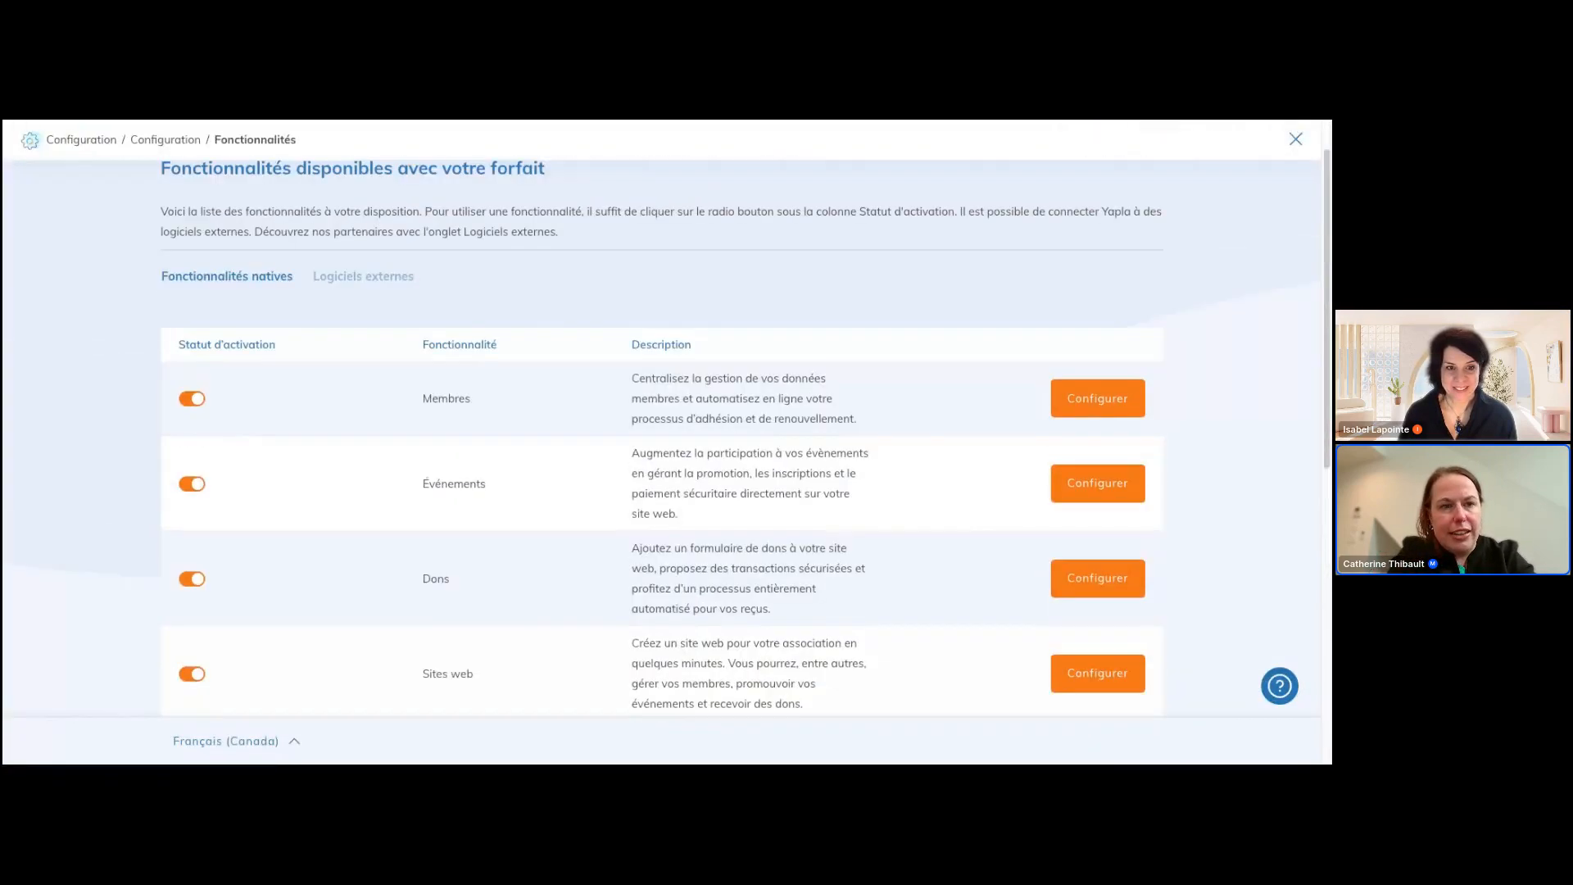
left_click(358, 277)
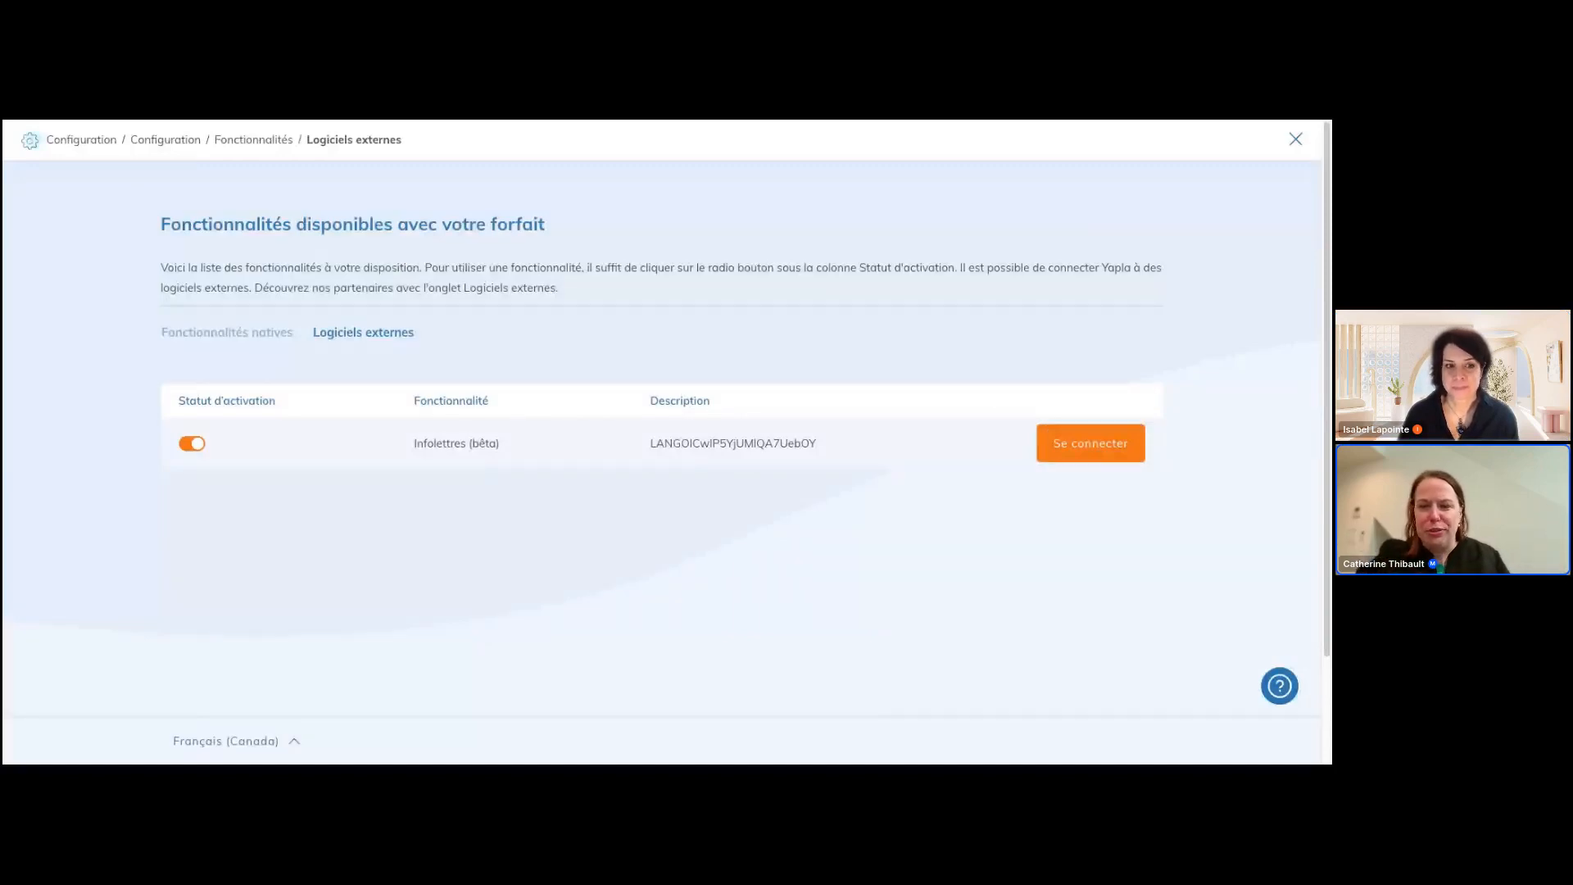
left_click(1296, 141)
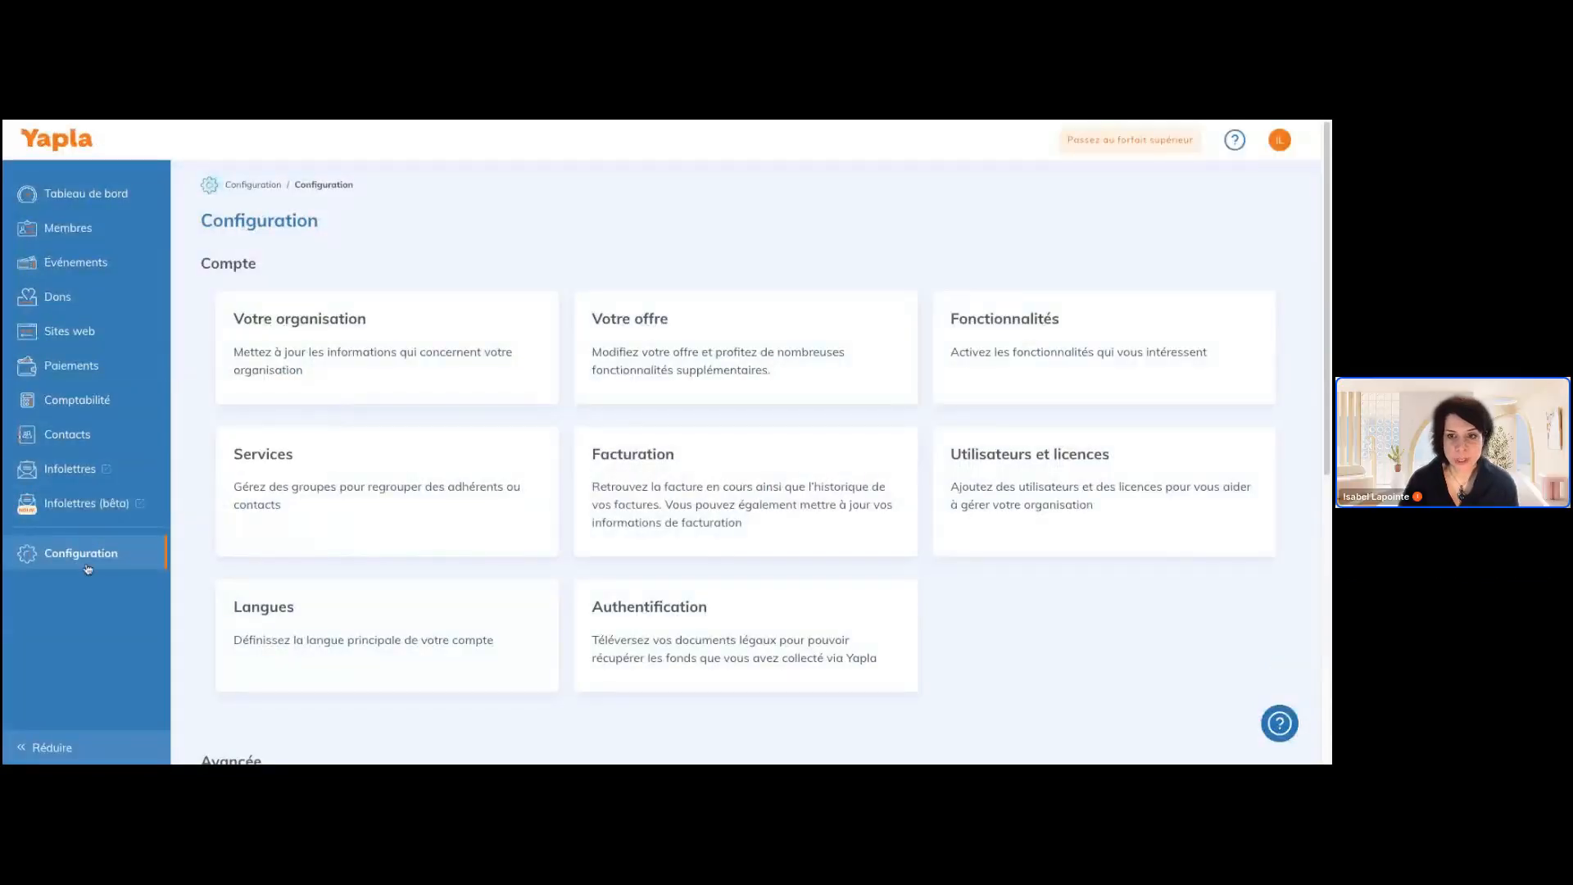
Go through the available features once more to the external software section, and return to the configuration overview
left_click(1061, 381)
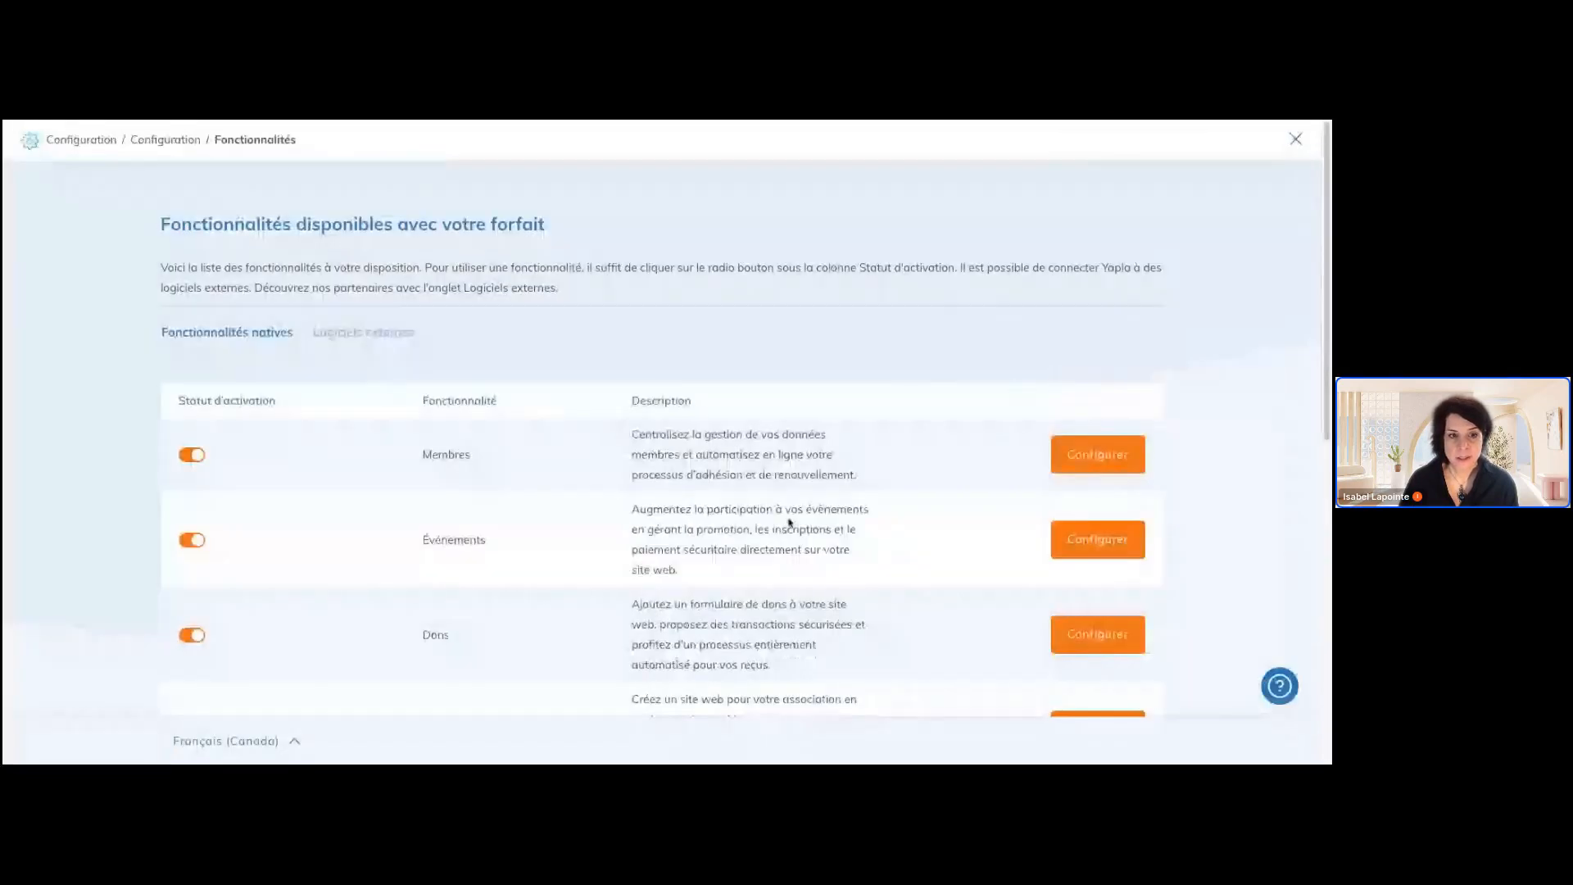
scroll(791, 522, "down", 1)
left_click(400, 327)
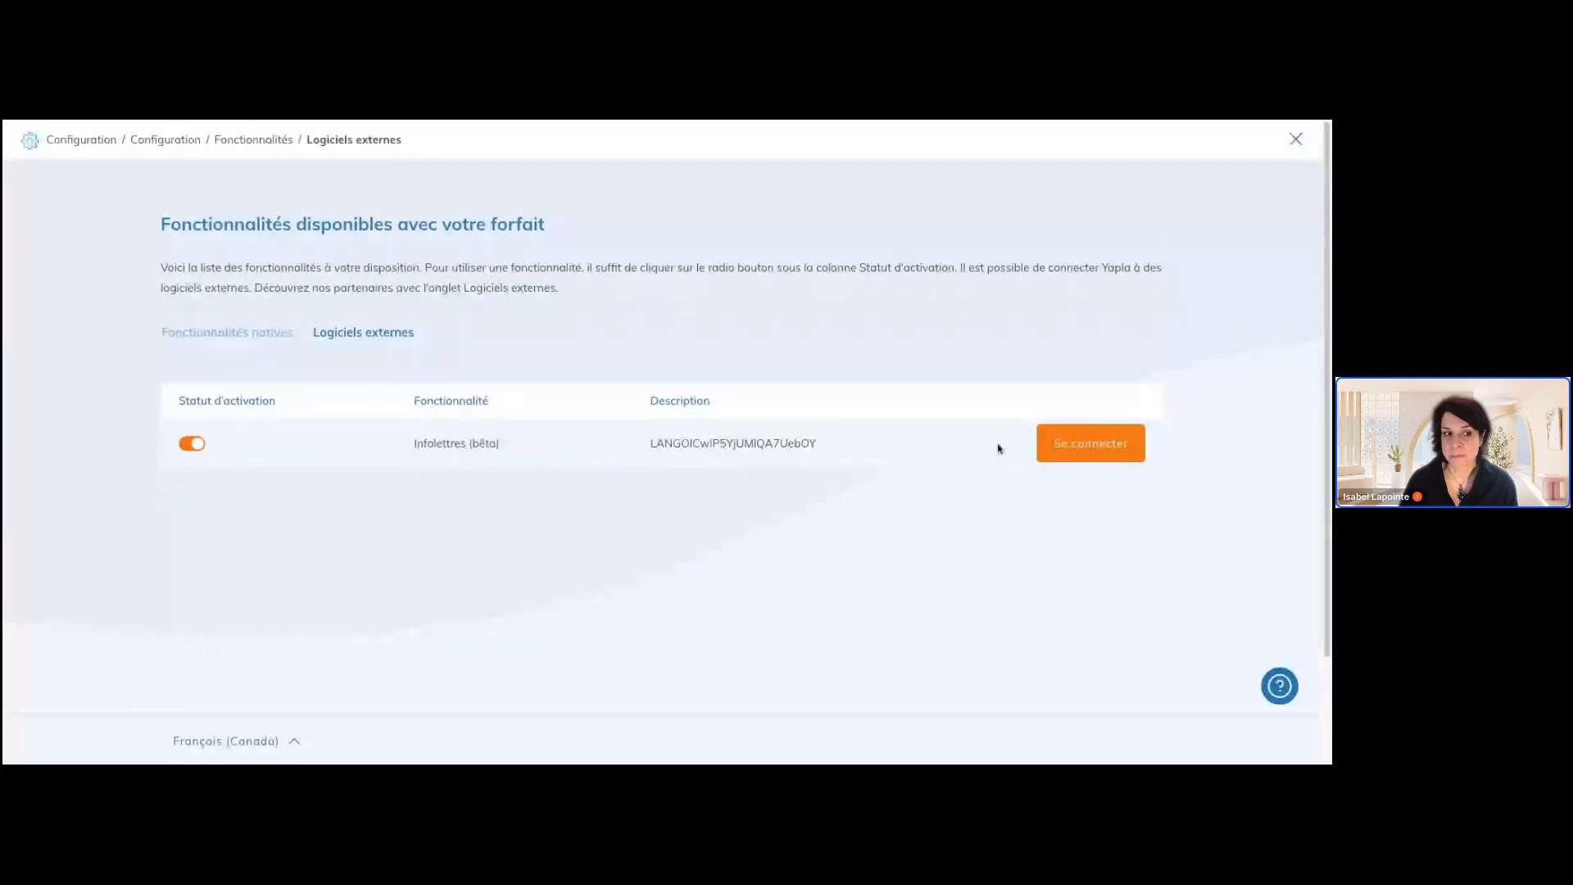
left_click(1297, 141)
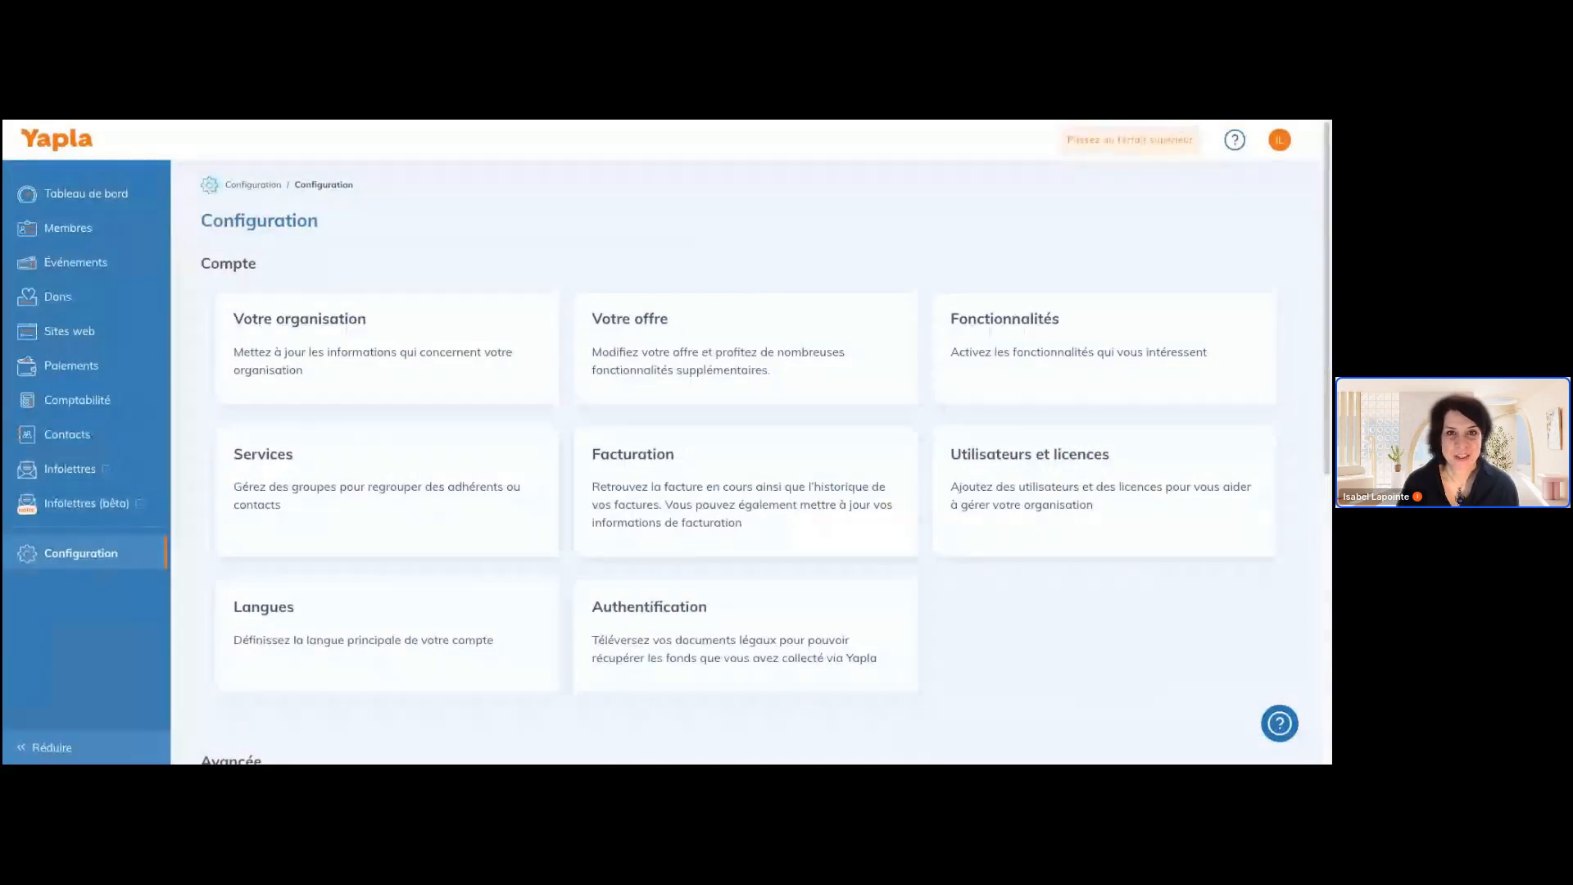
Switch back to Yapla Infolettres and show the contacts of the "Yapla FR" list
key("ctrl+Tab")
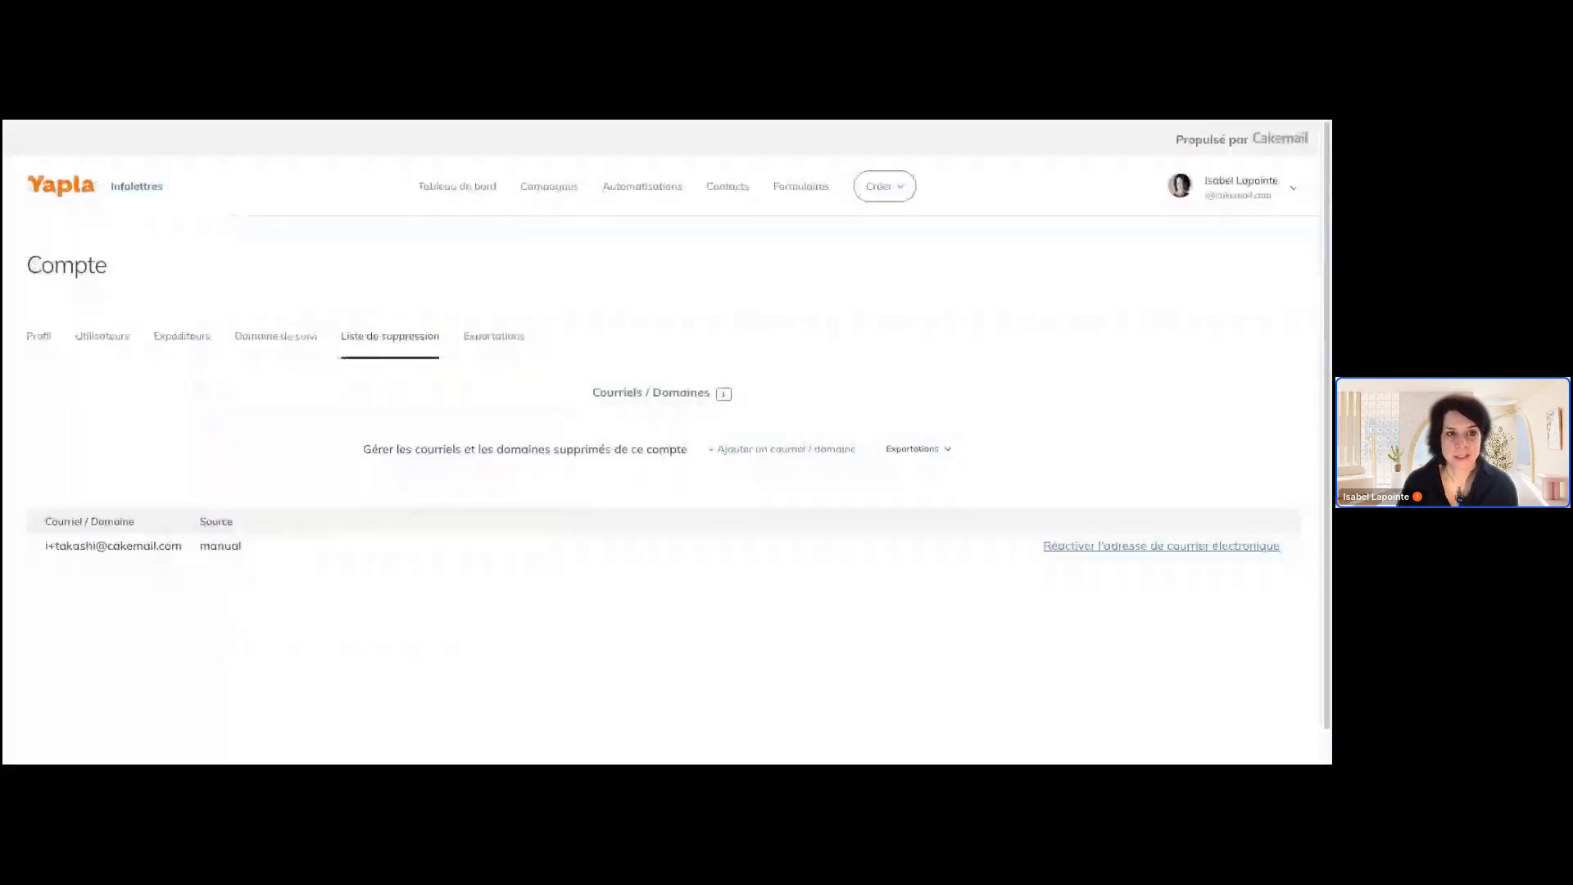
left_click(1294, 190)
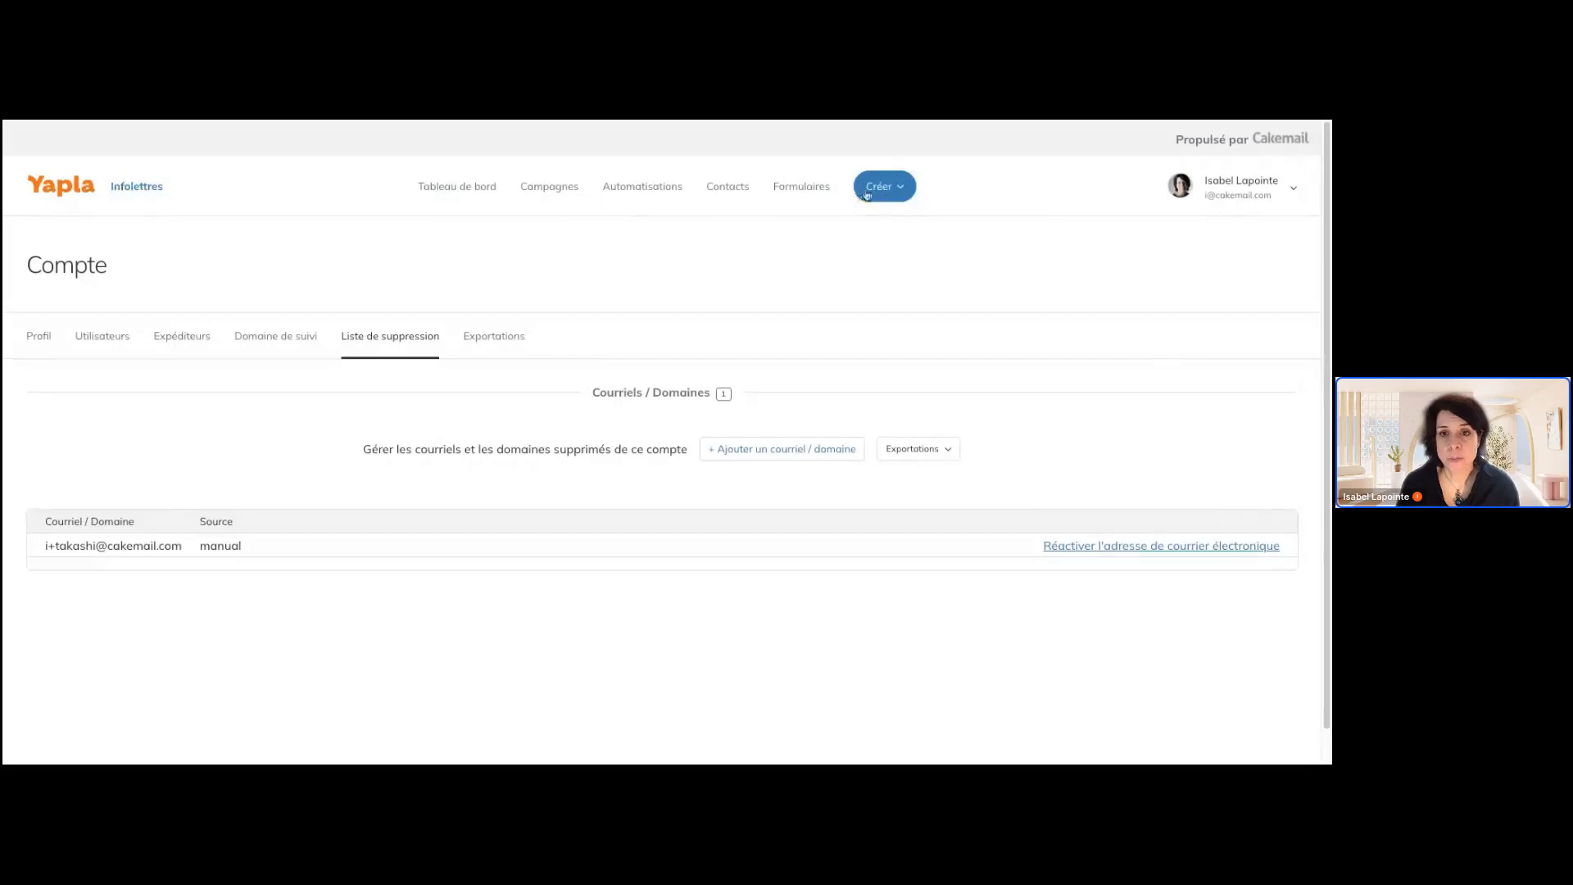
left_click(740, 188)
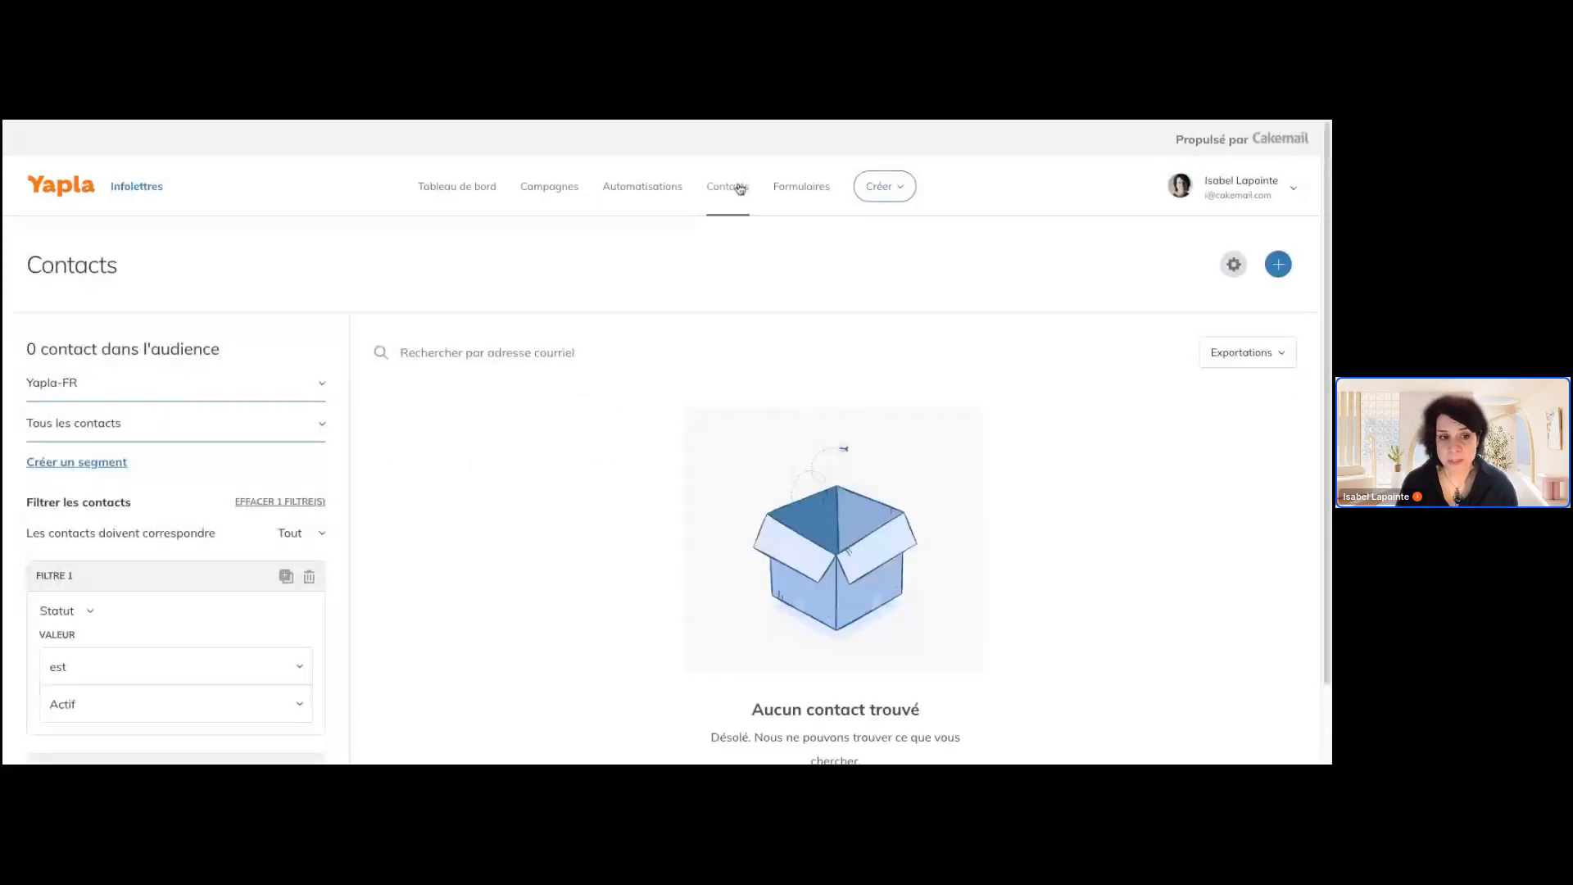
left_click(317, 383)
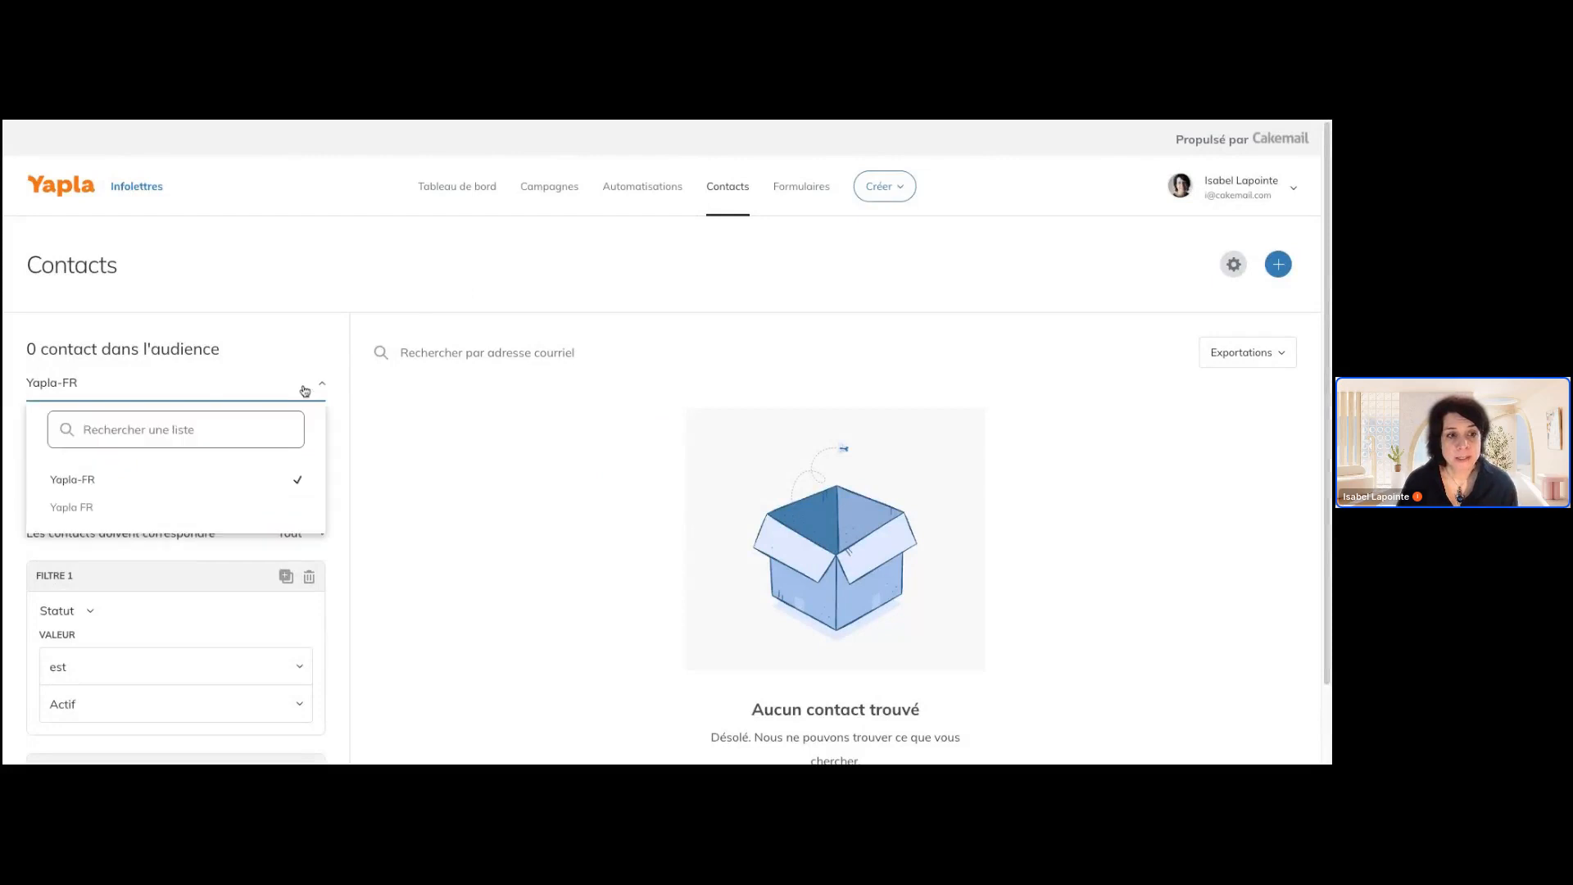
left_click(248, 507)
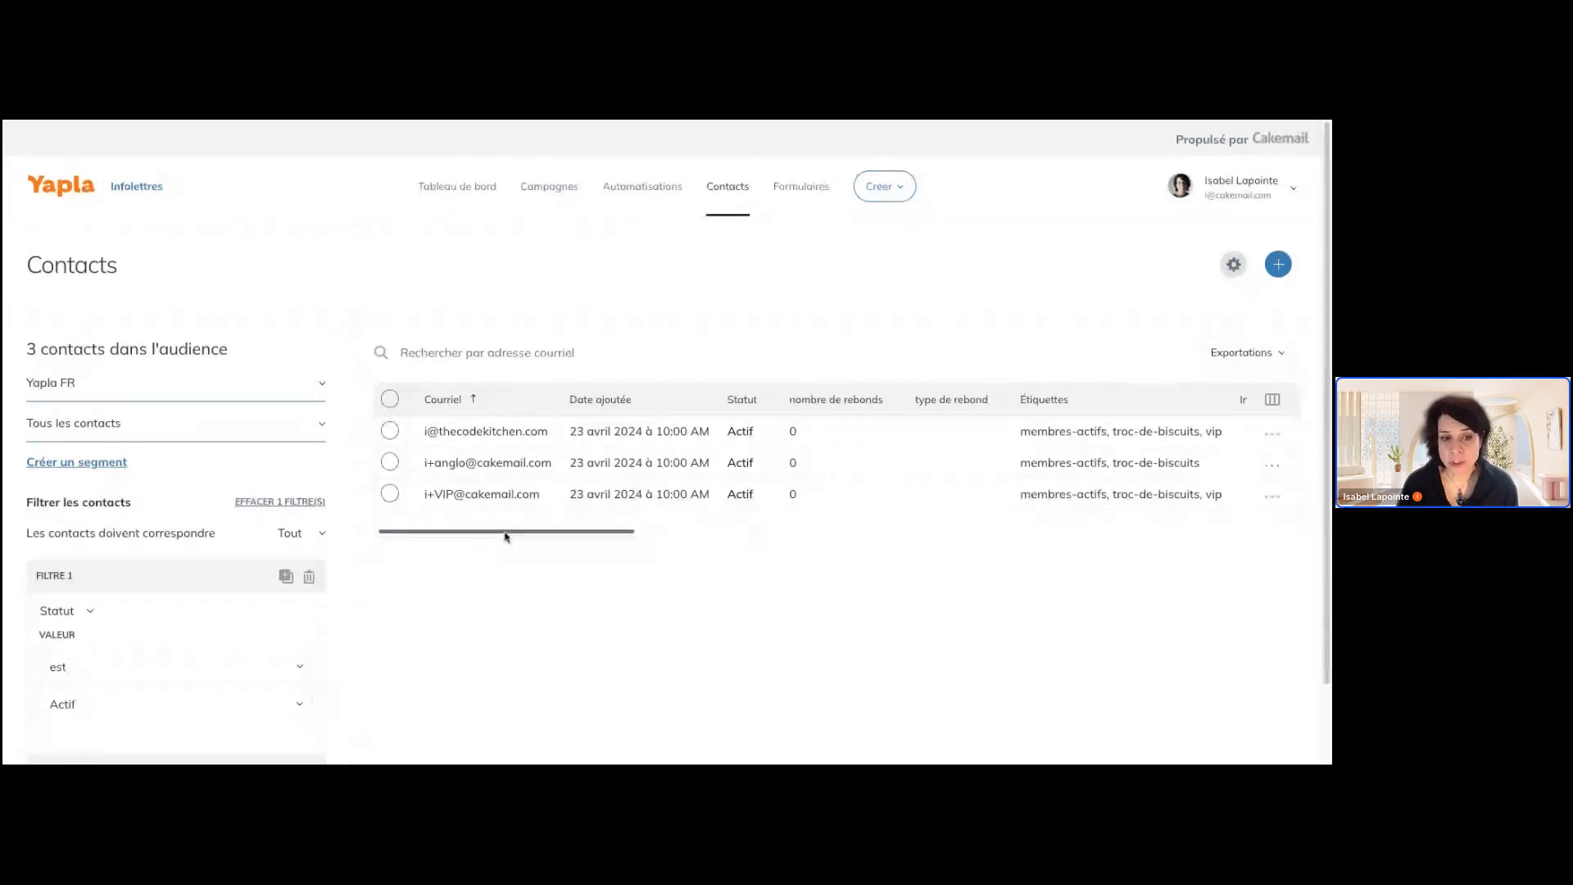
Create a new segment of the Yapla FR list and name it "Degustation Fondation Y"
left_click_drag(505, 533, 468, 527)
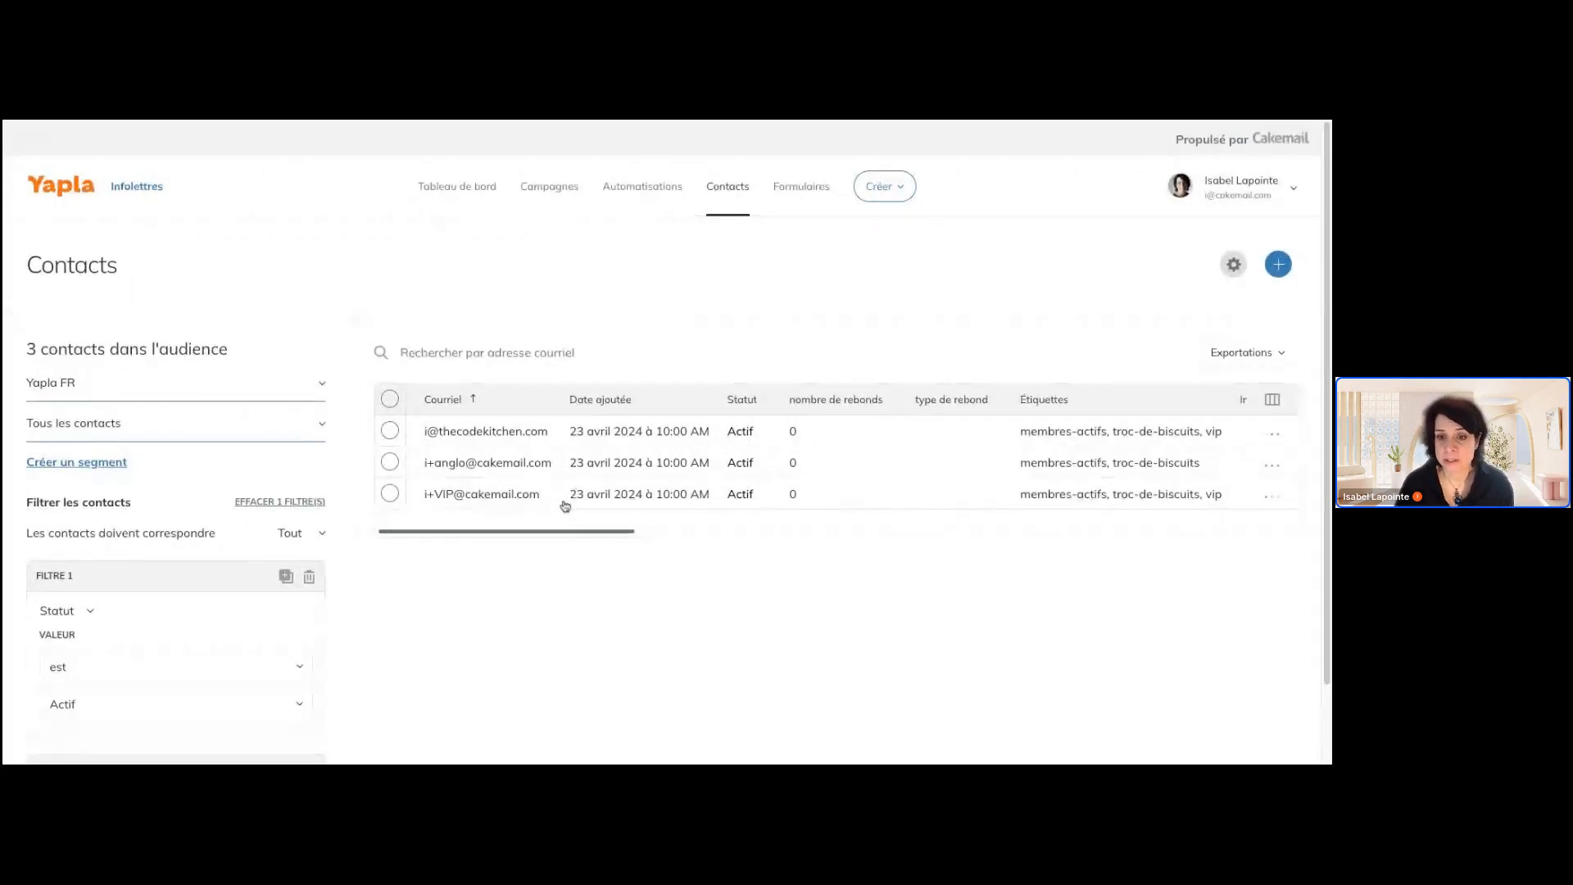
left_click_drag(578, 531, 526, 532)
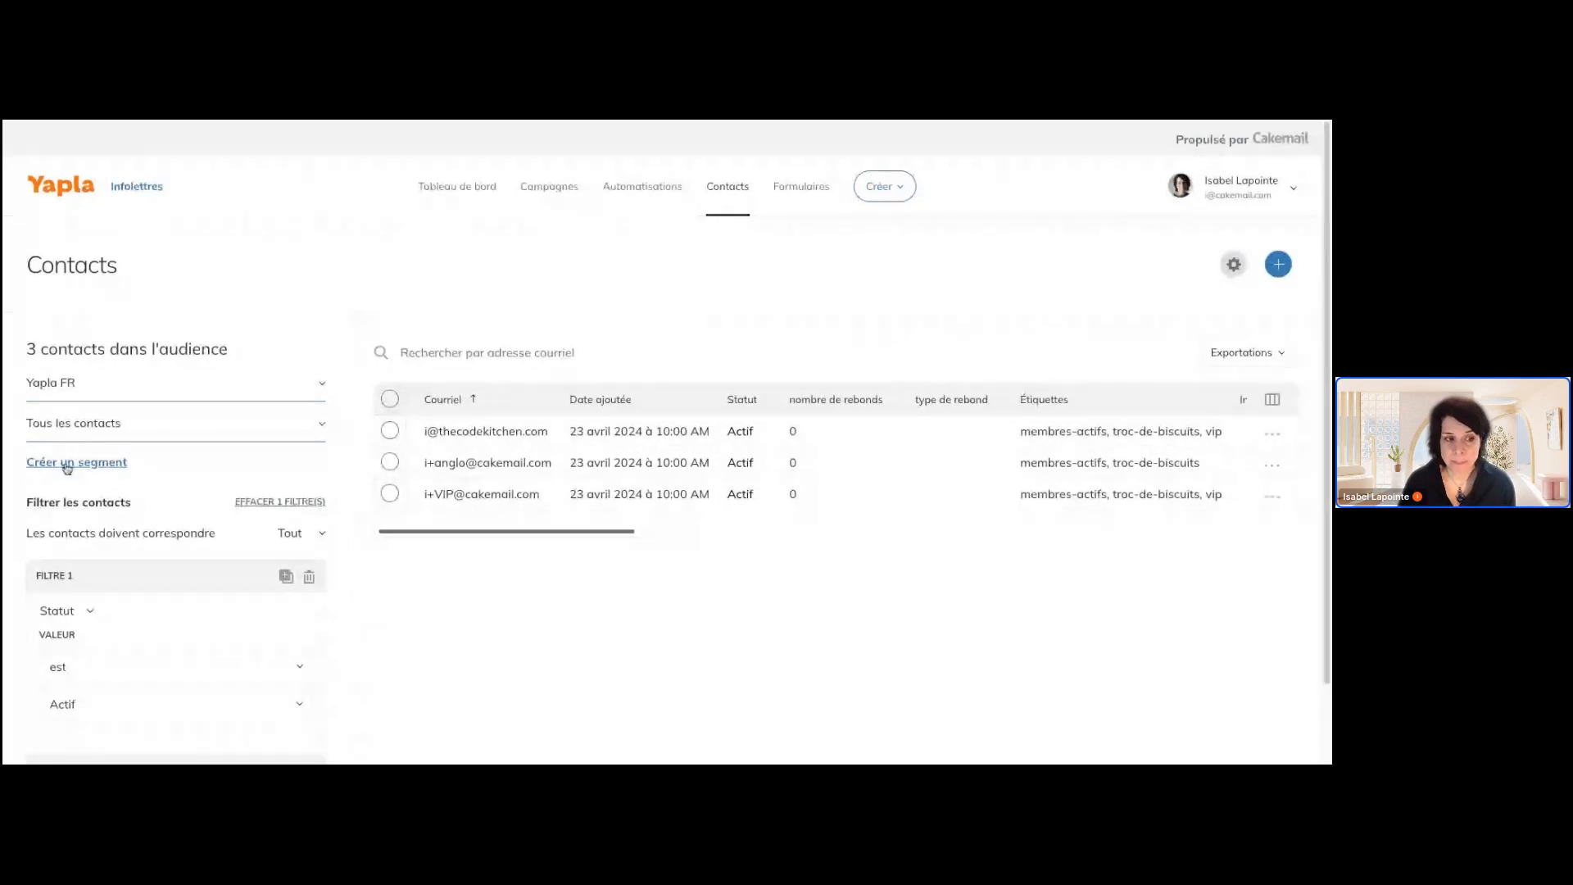
left_click(77, 463)
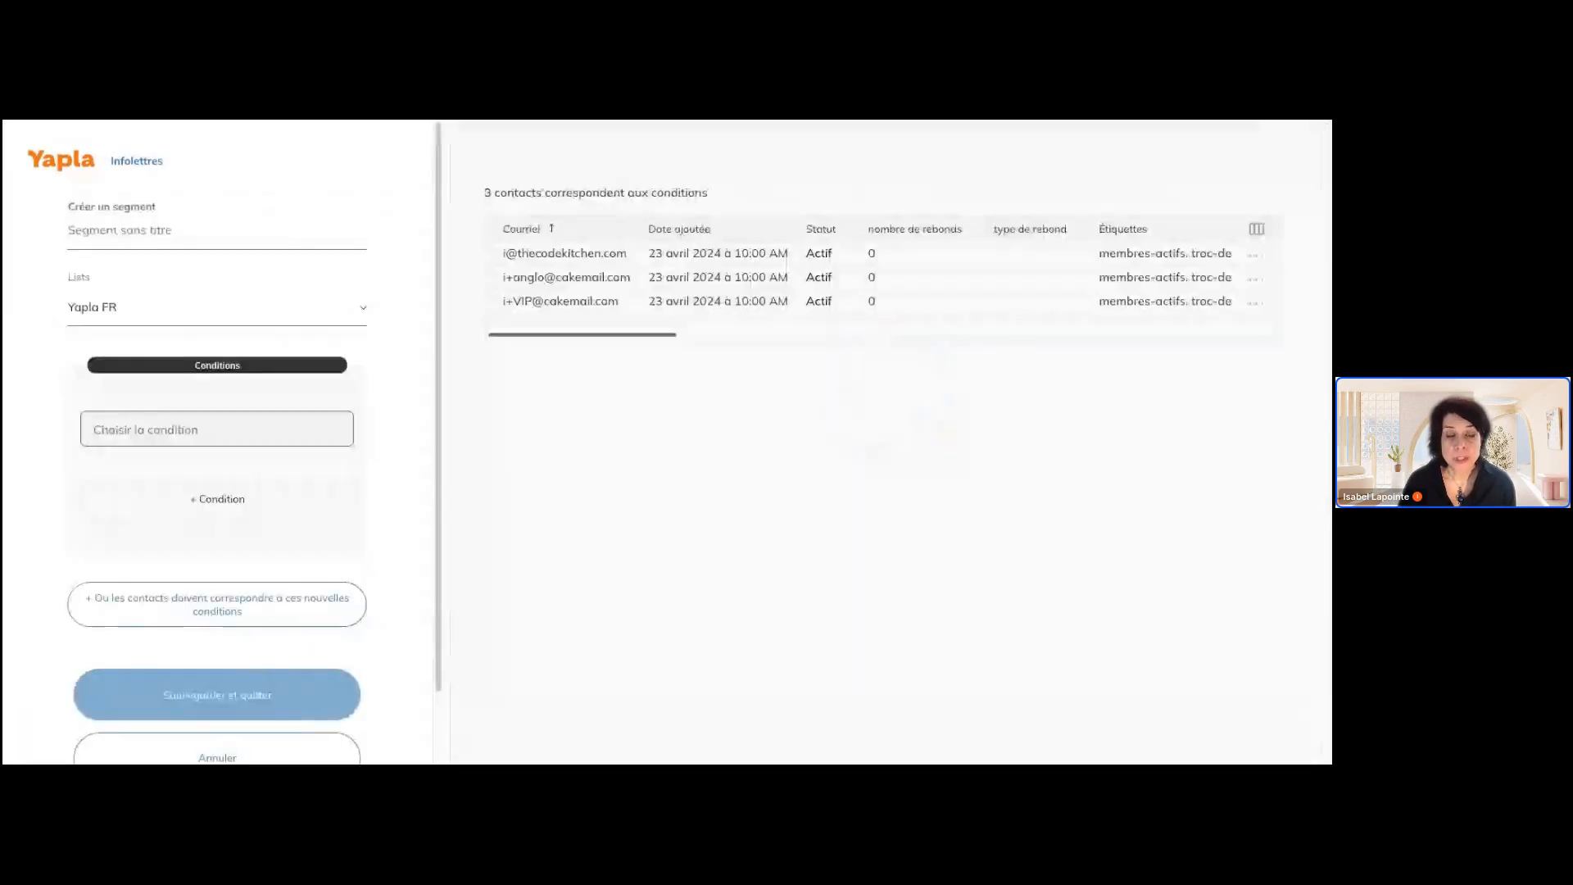
left_click(190, 237)
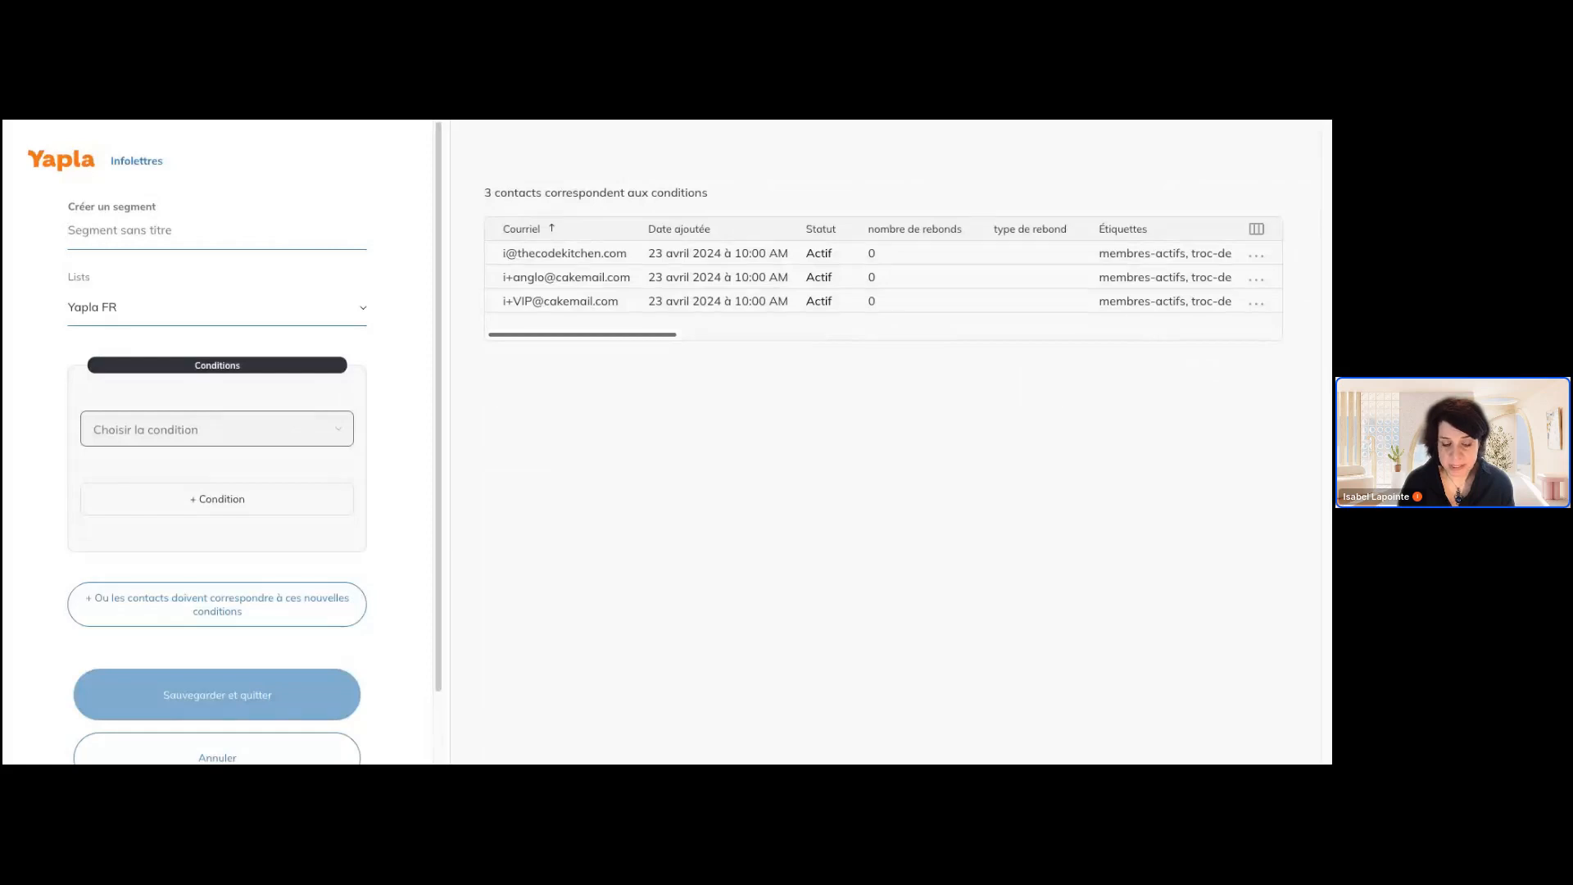
type("VIP")
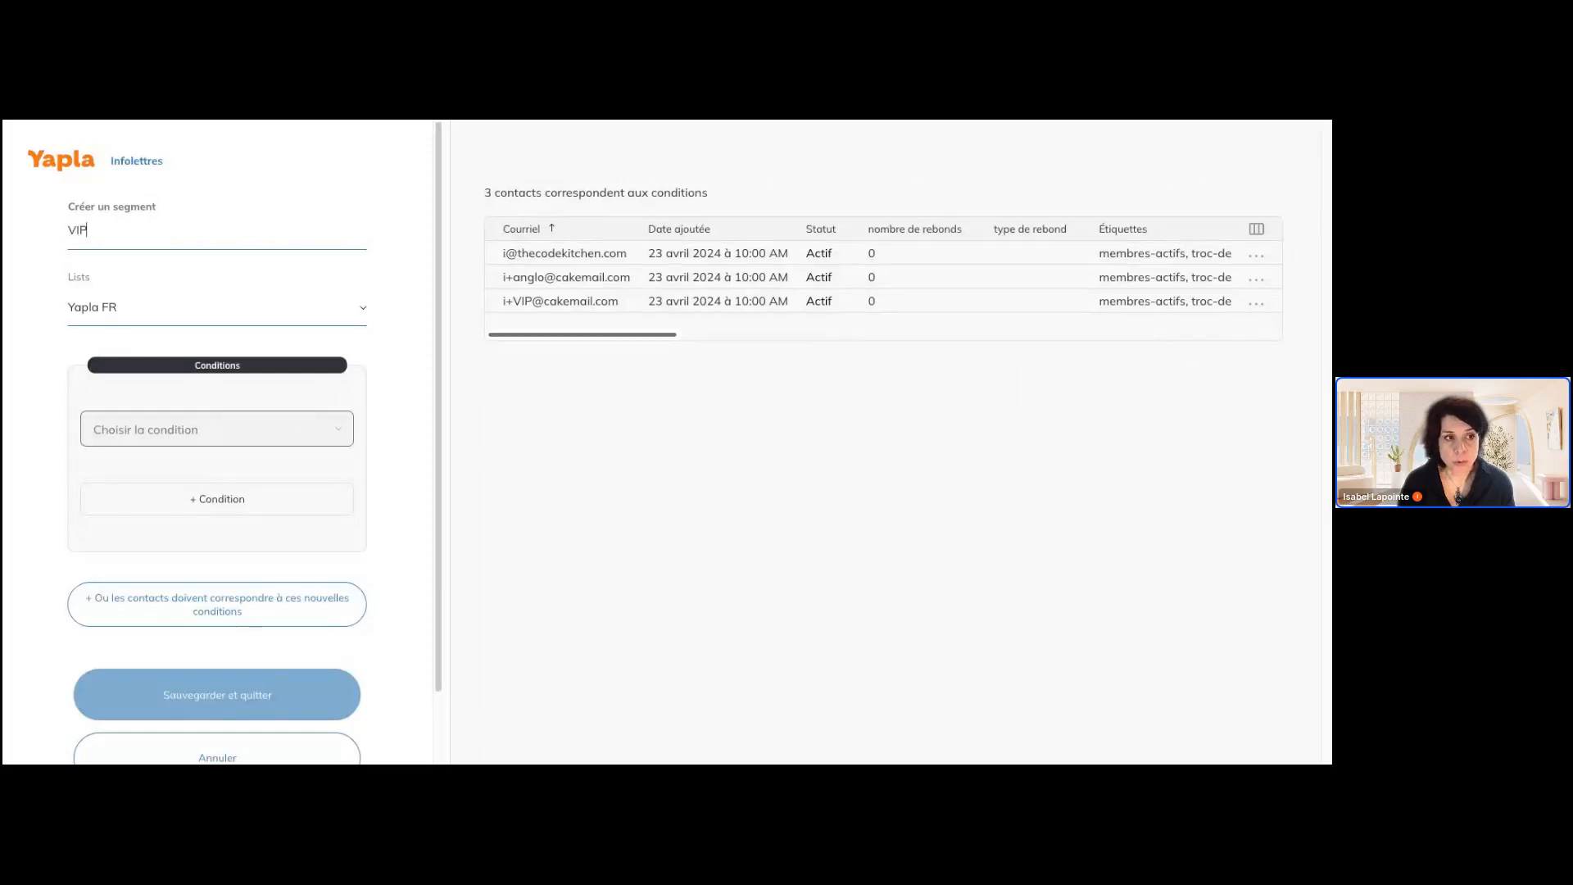
key("BackSpace")
key("BackSpace")
key("BackSpace")
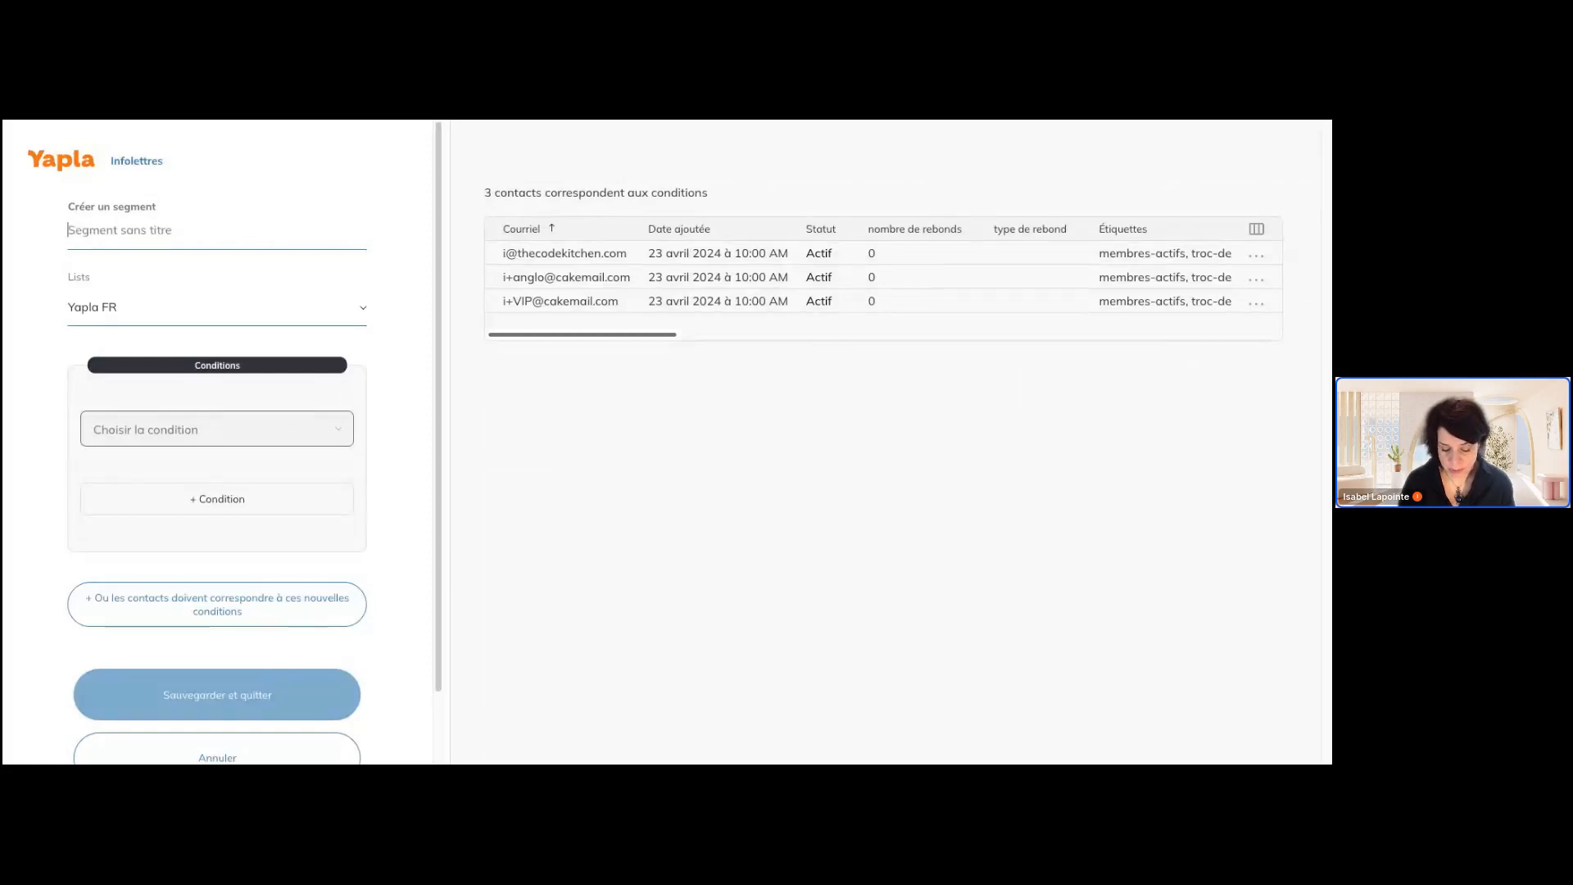
type("Degustat")
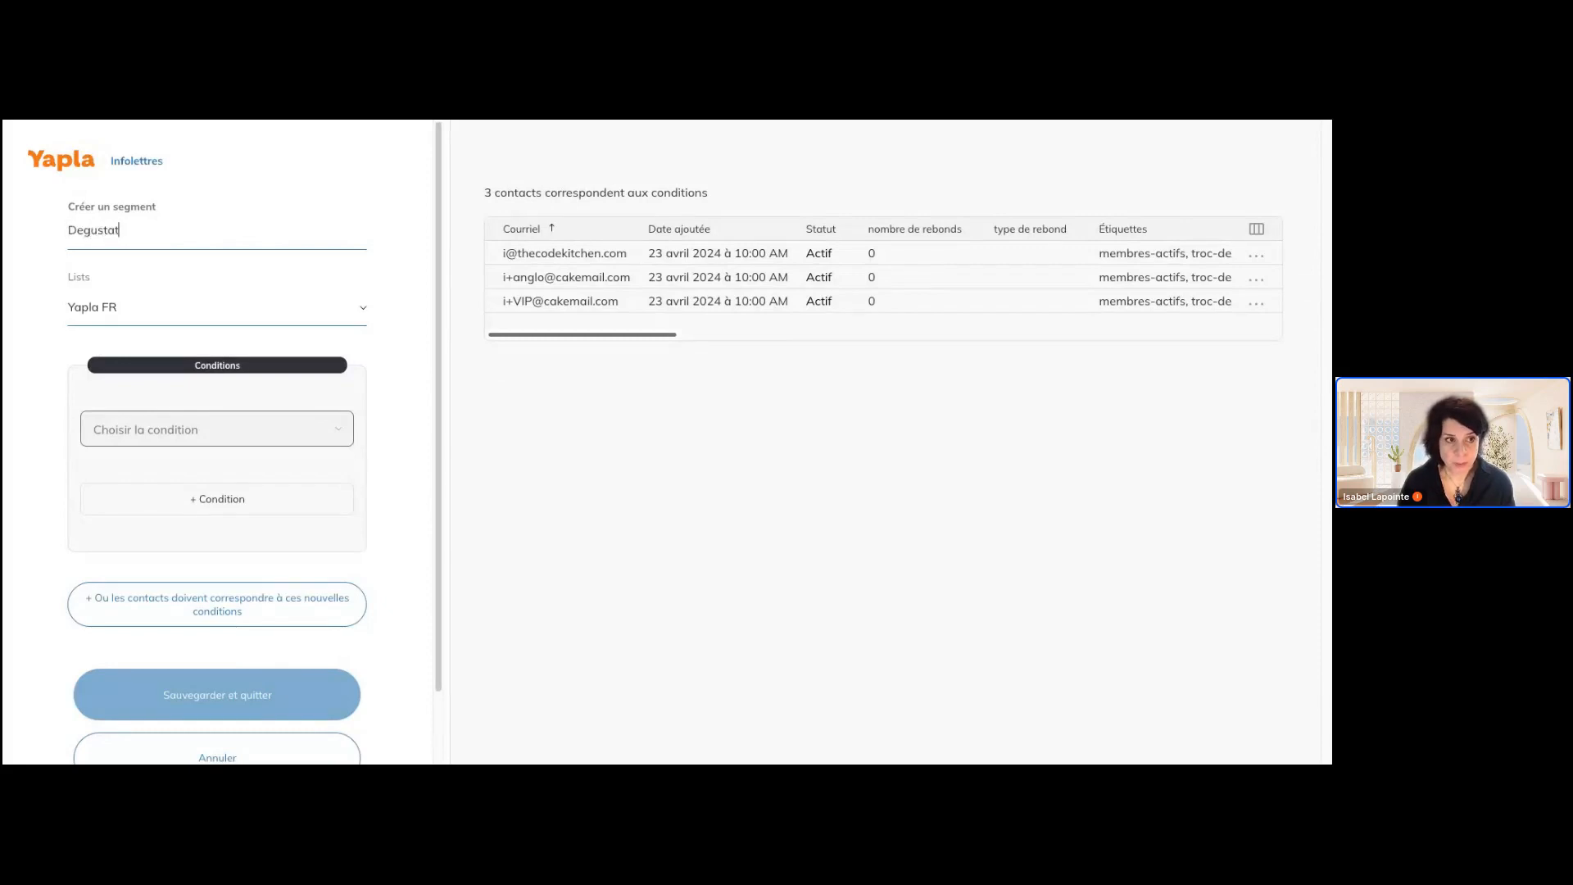
type("io")
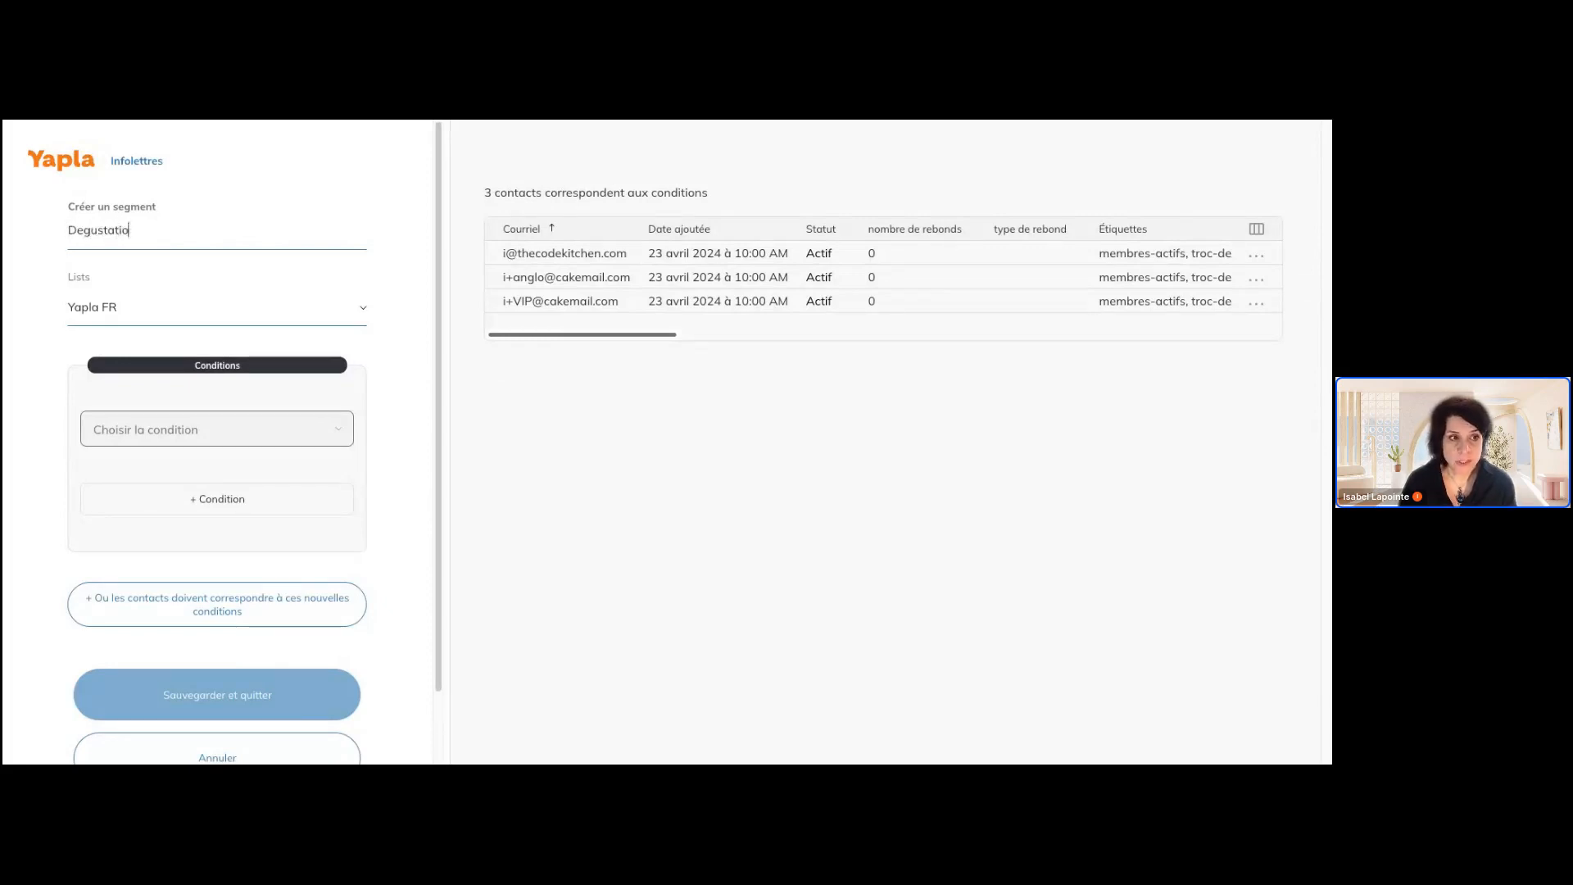
type("n Fondat")
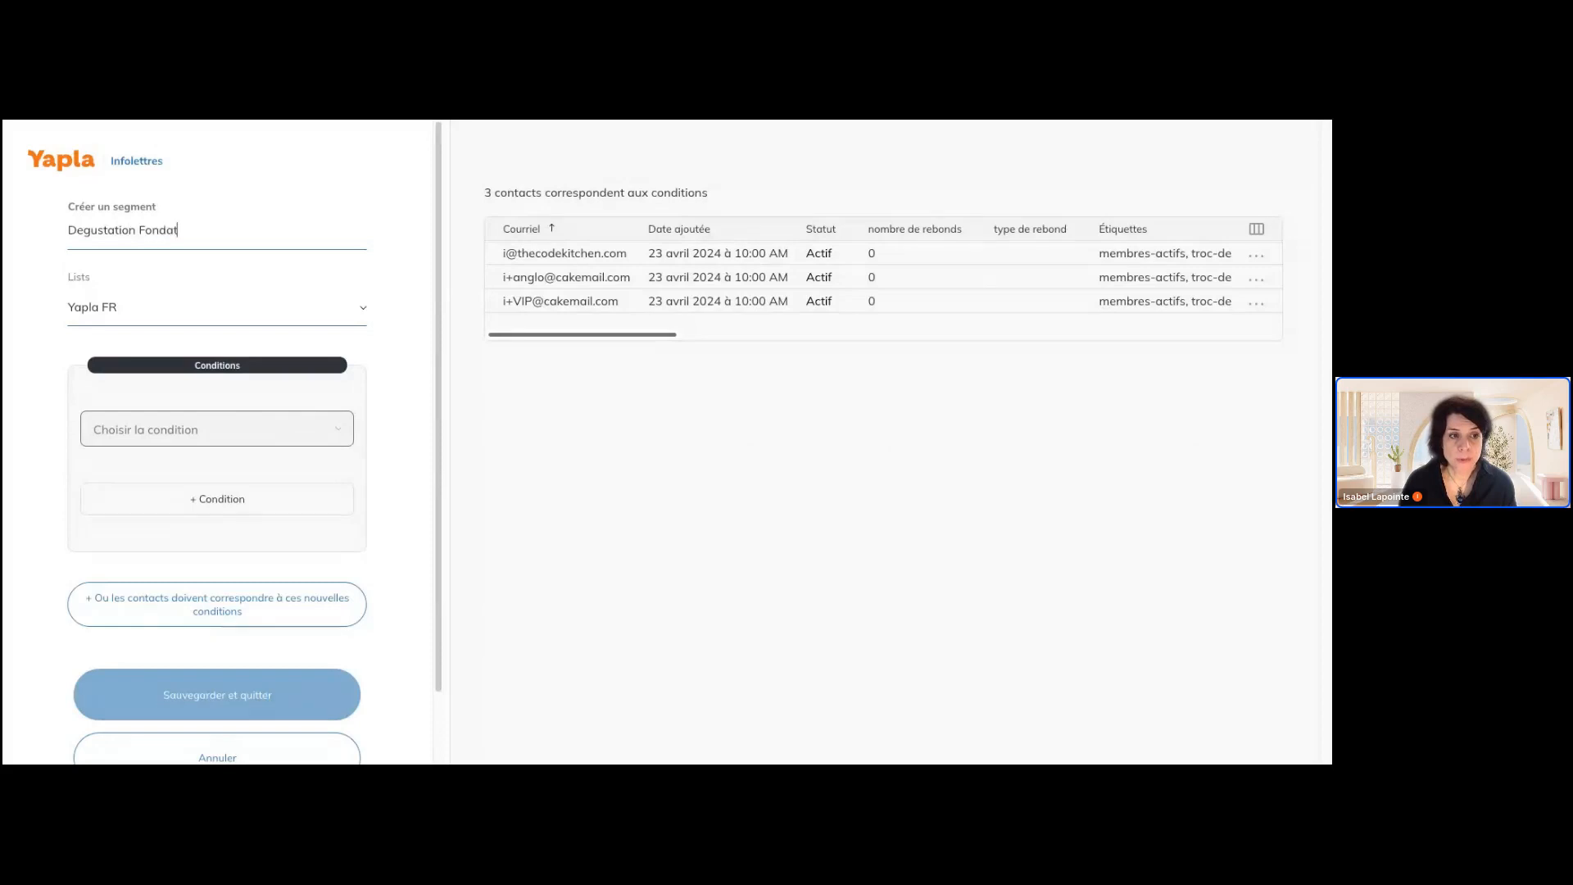
type("ion Y")
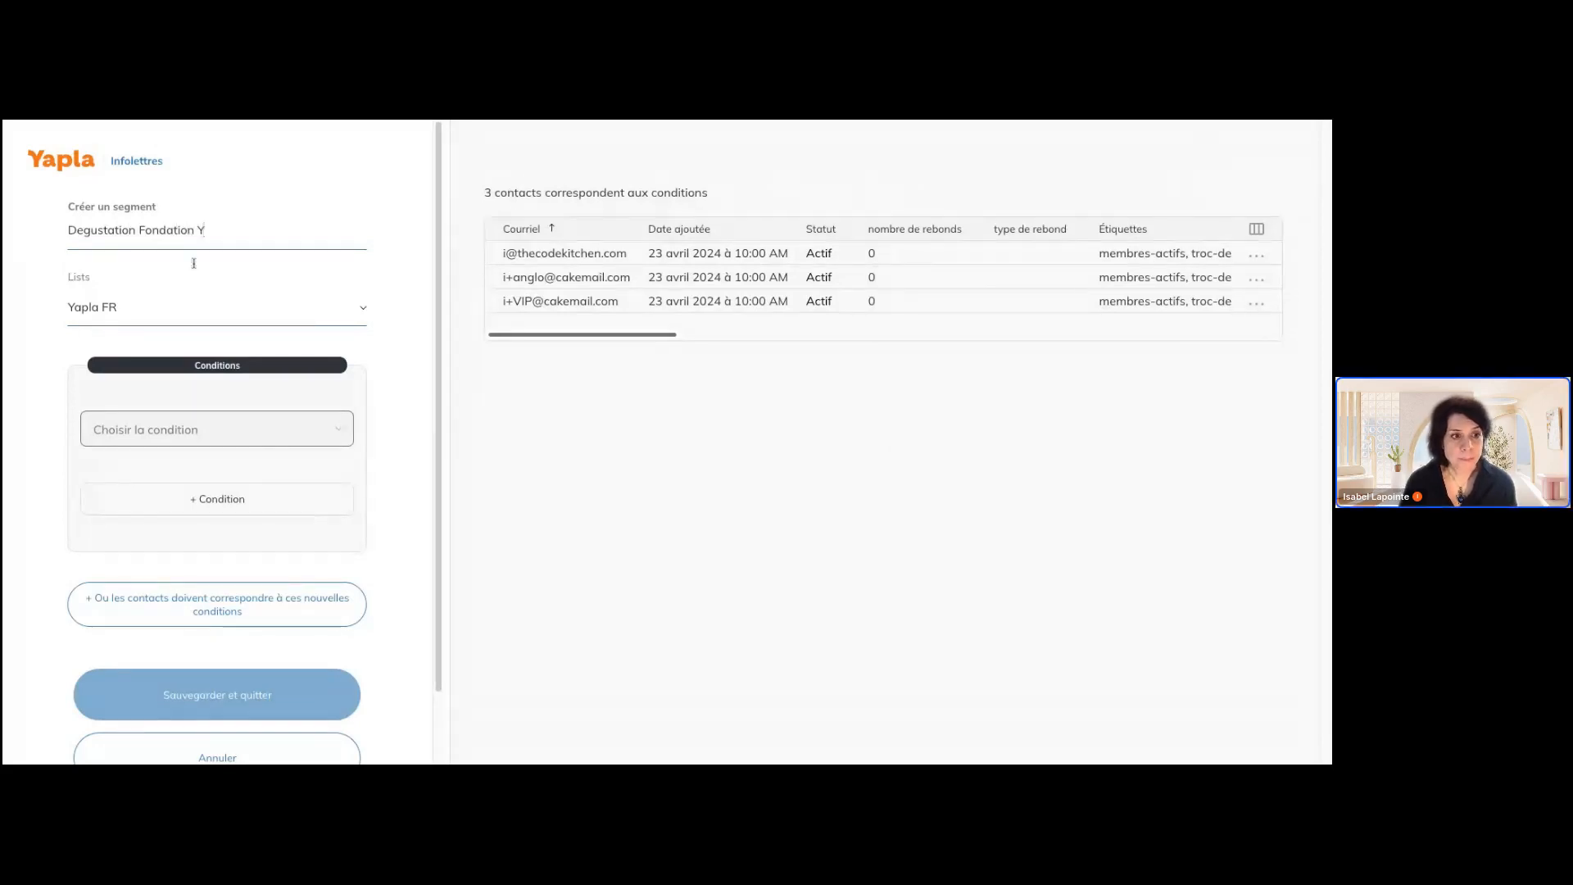
Examine the conditions available for the segment, including e-mail activity, tags, interests and custom attributes
left_click(245, 430)
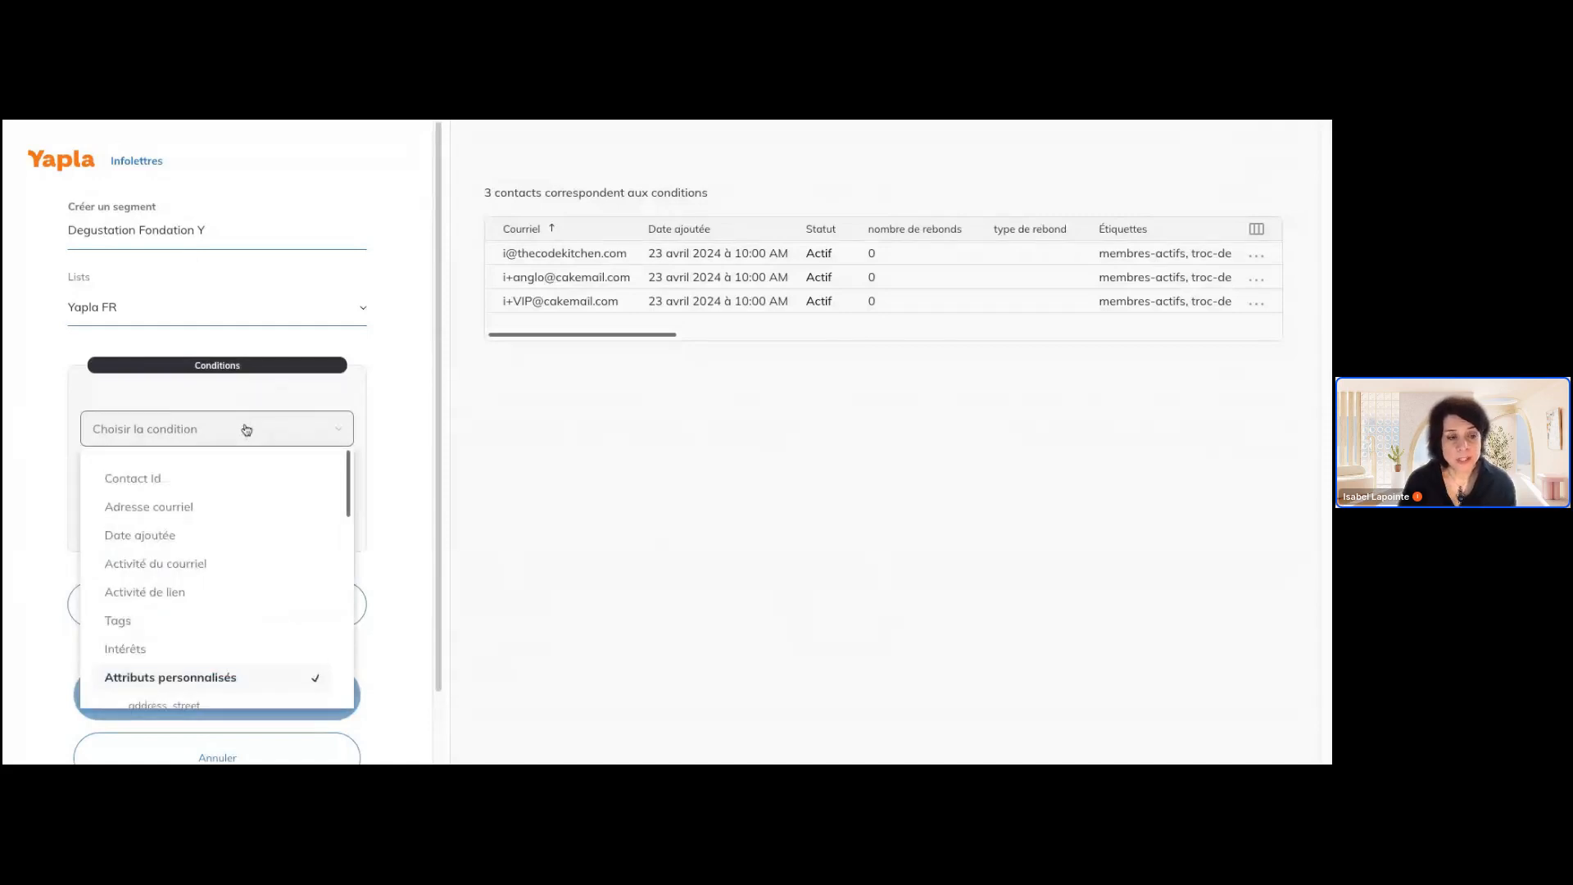
scroll(257, 481, "down", 1)
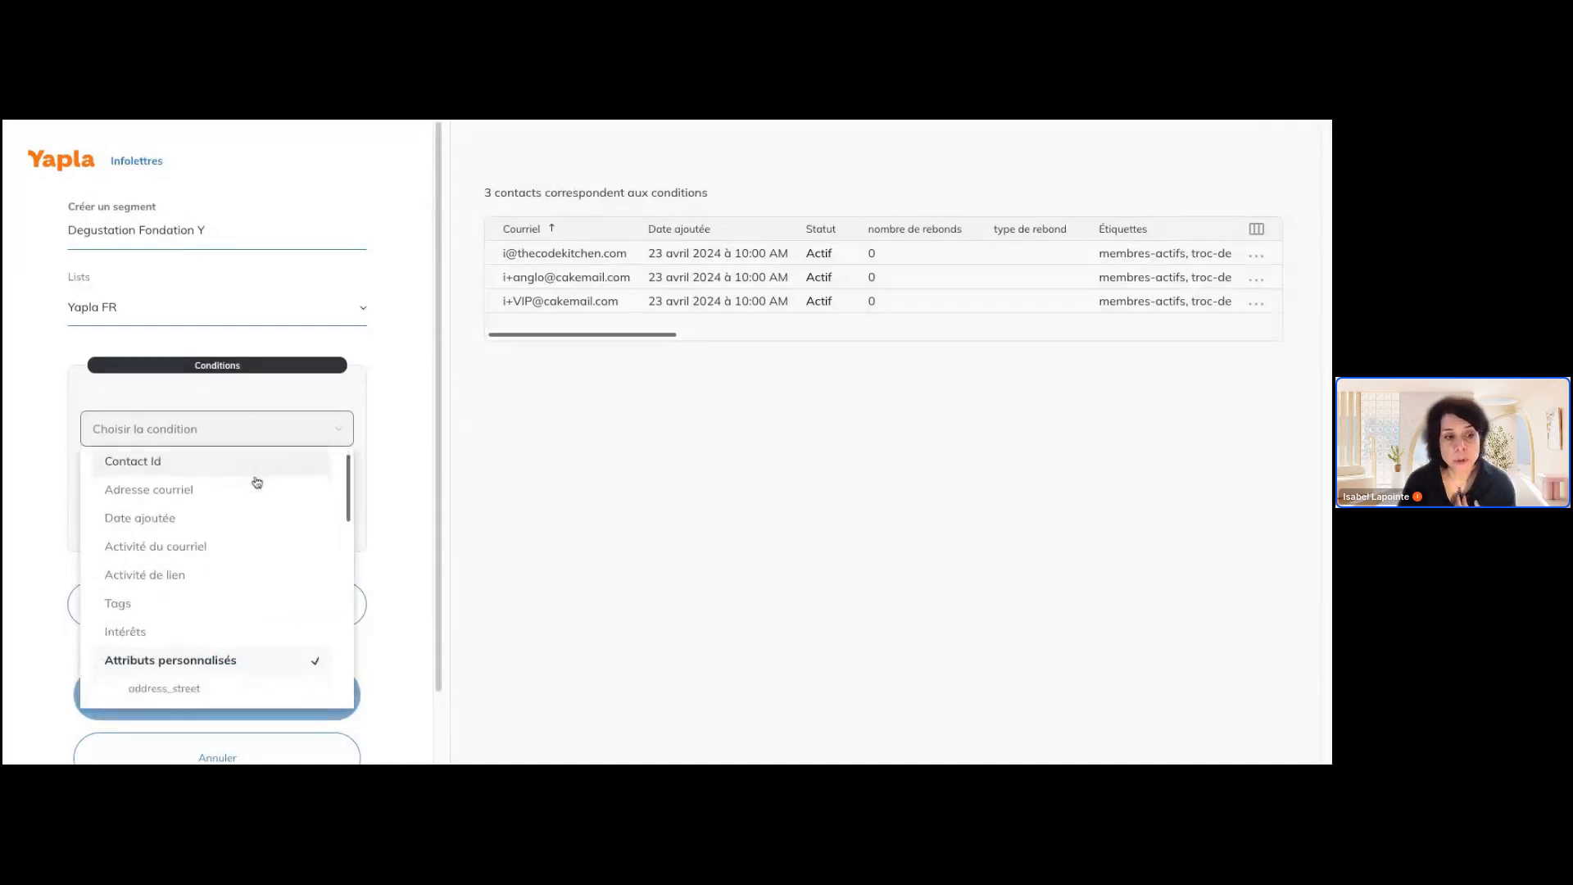
scroll(233, 492, "down", 5)
scroll(234, 491, "up", 6)
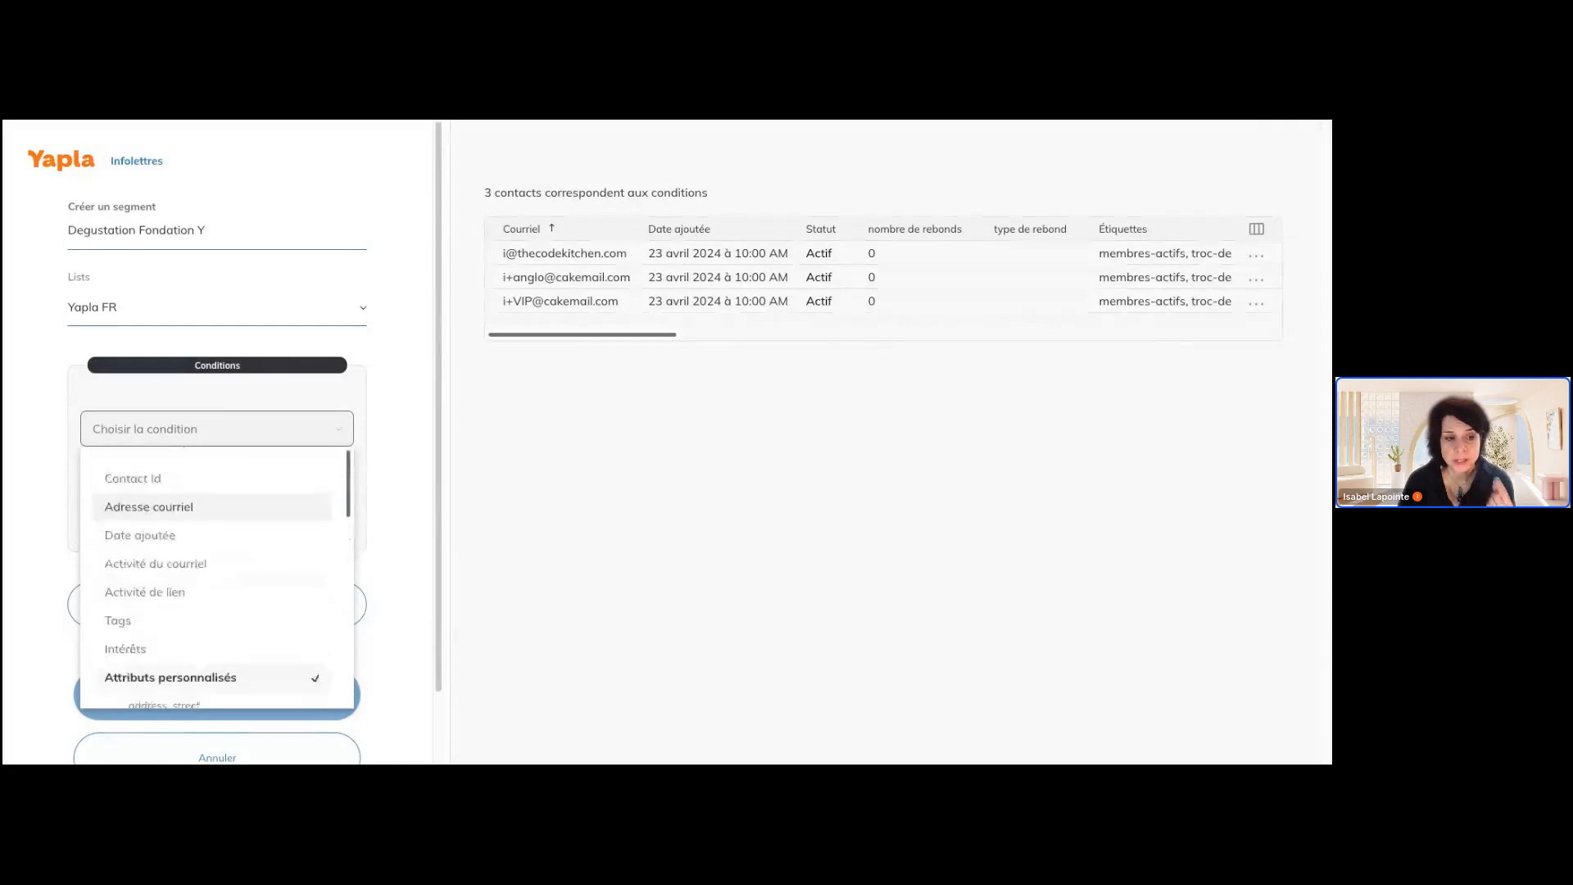
scroll(233, 496, "down", 3)
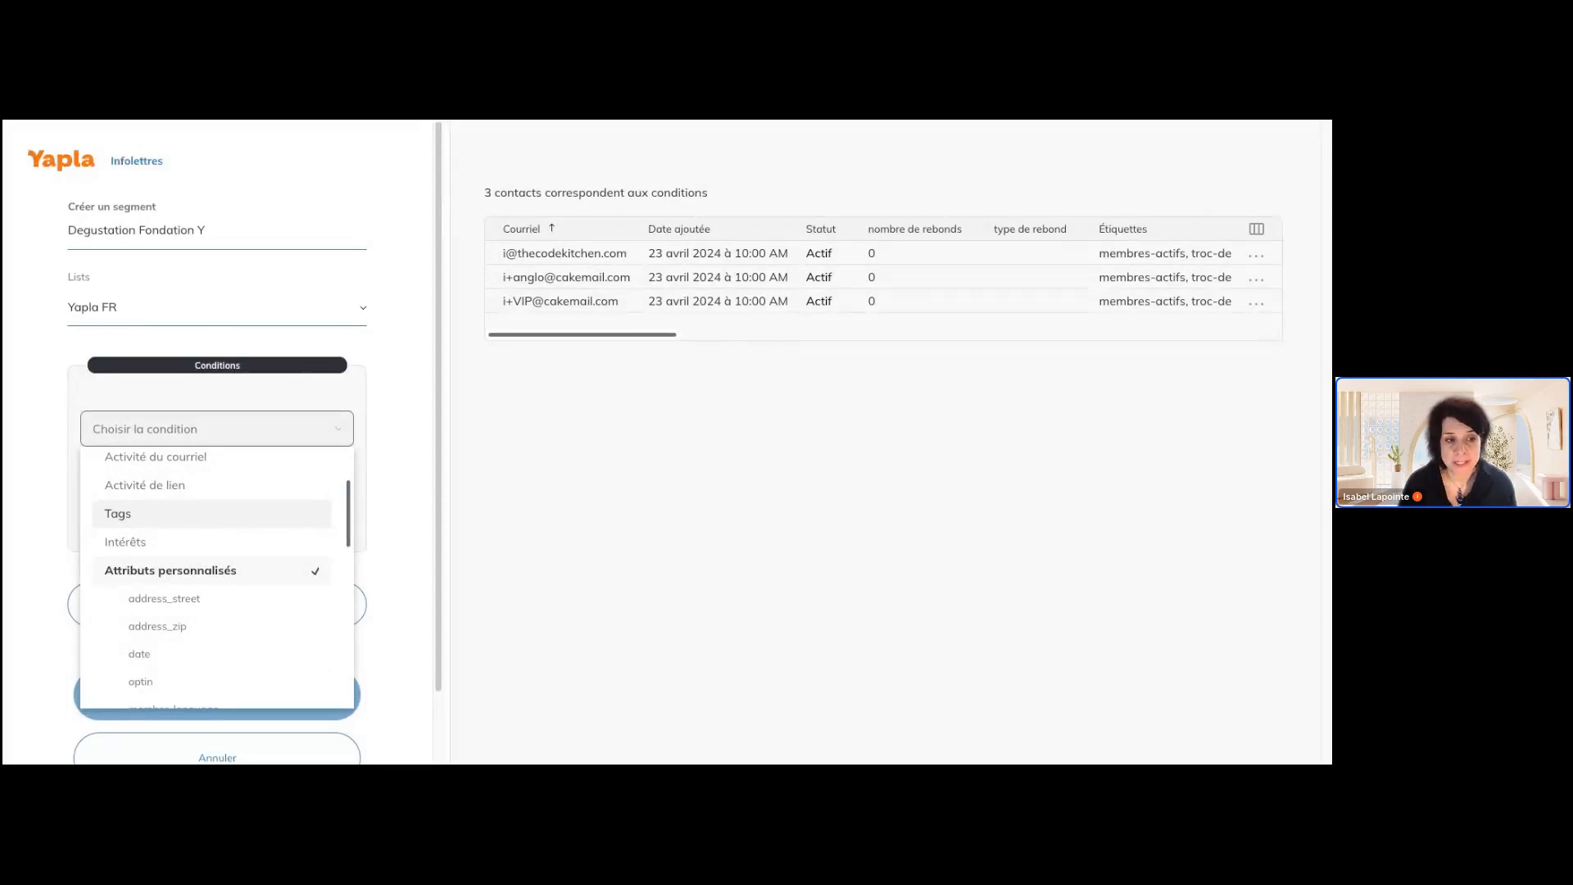
scroll(218, 508, "up", 1)
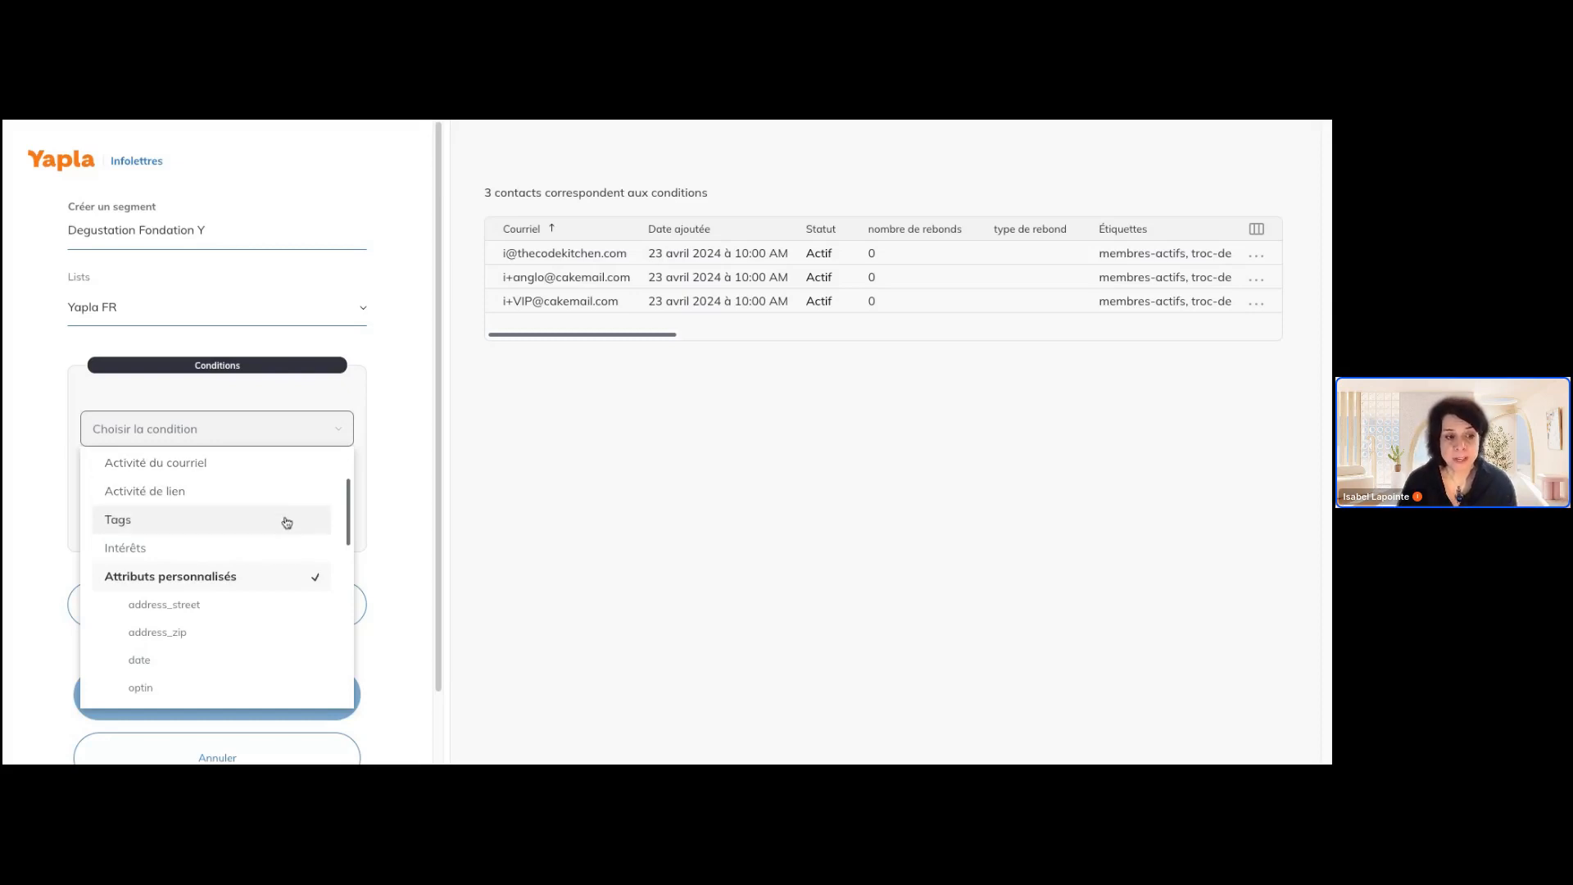
scroll(262, 524, "down", 1)
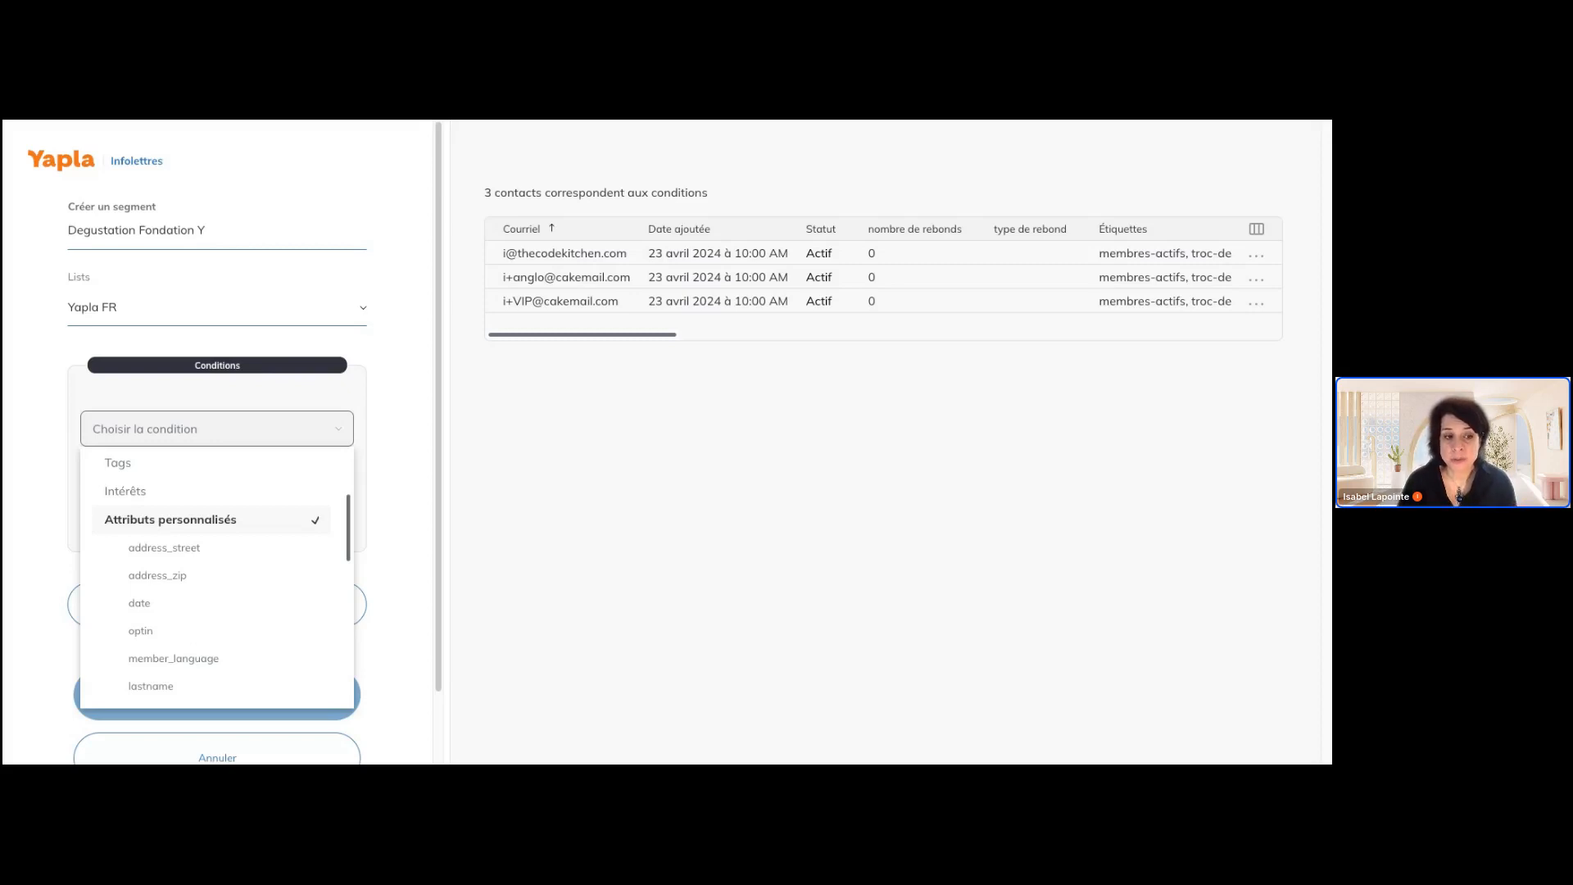
left_click(390, 482)
scroll(390, 482, "down", 1)
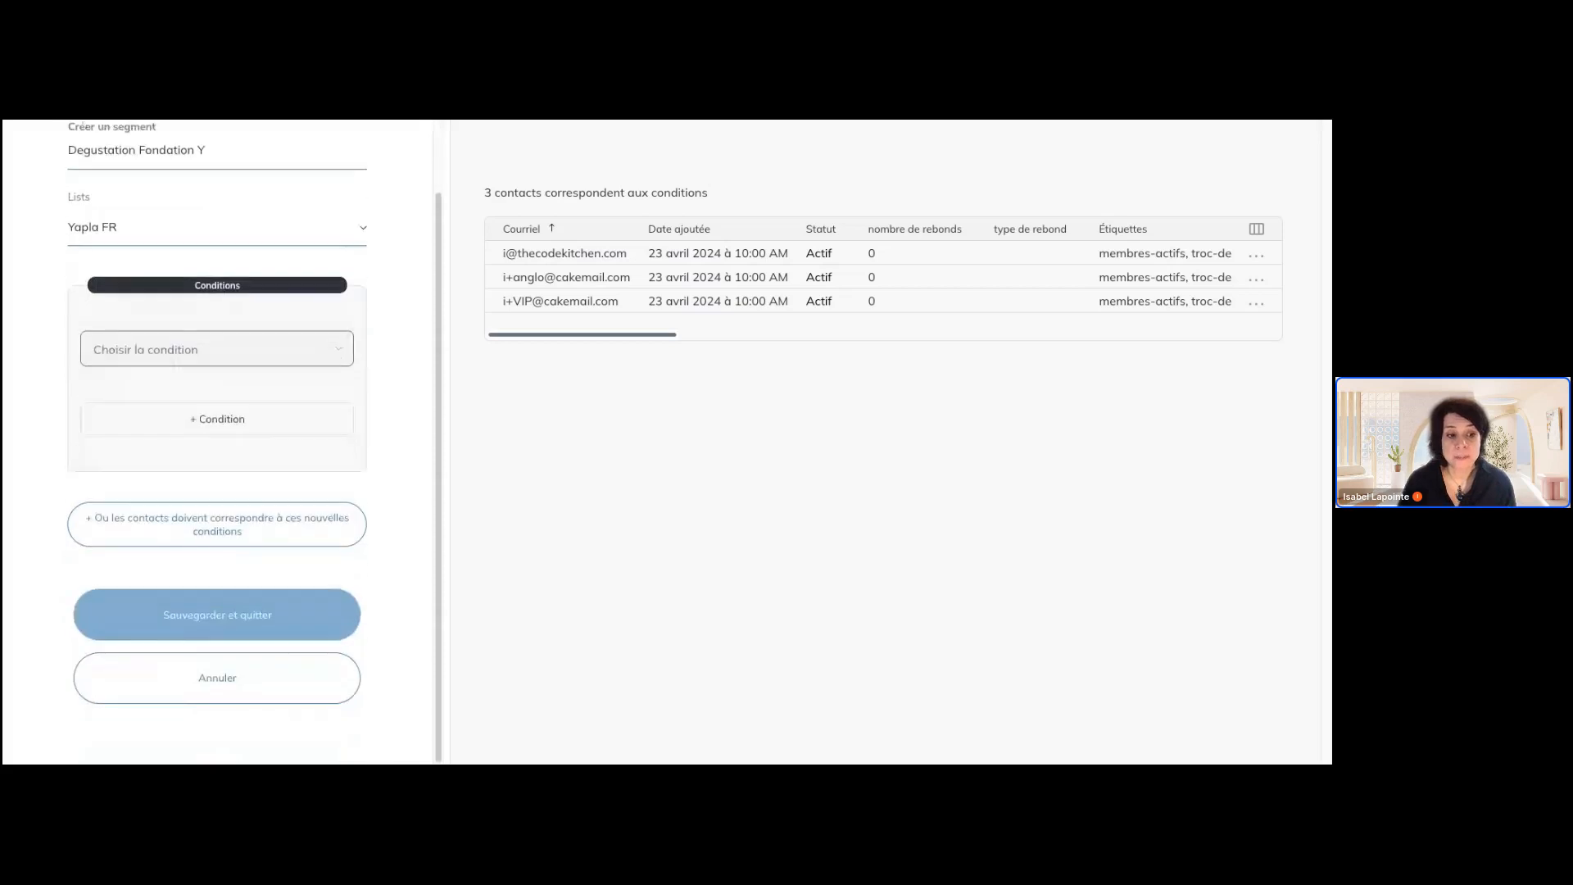
scroll(309, 430, "up", 1)
Set the segment's condition to Tags, A, leveedefond, and save the segment
left_click(309, 430)
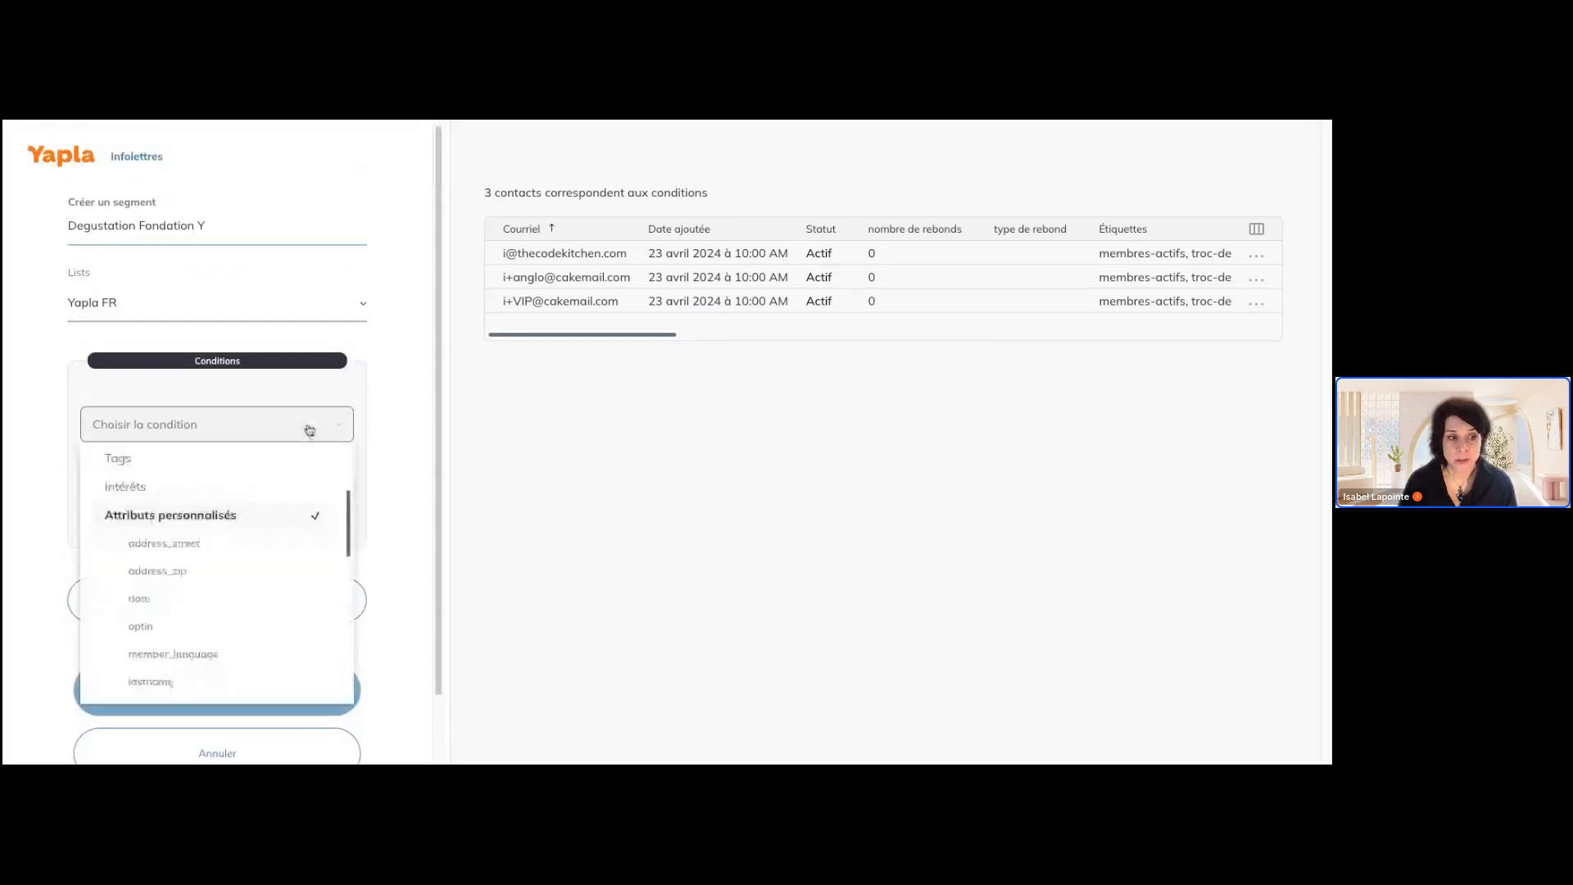
left_click(263, 474)
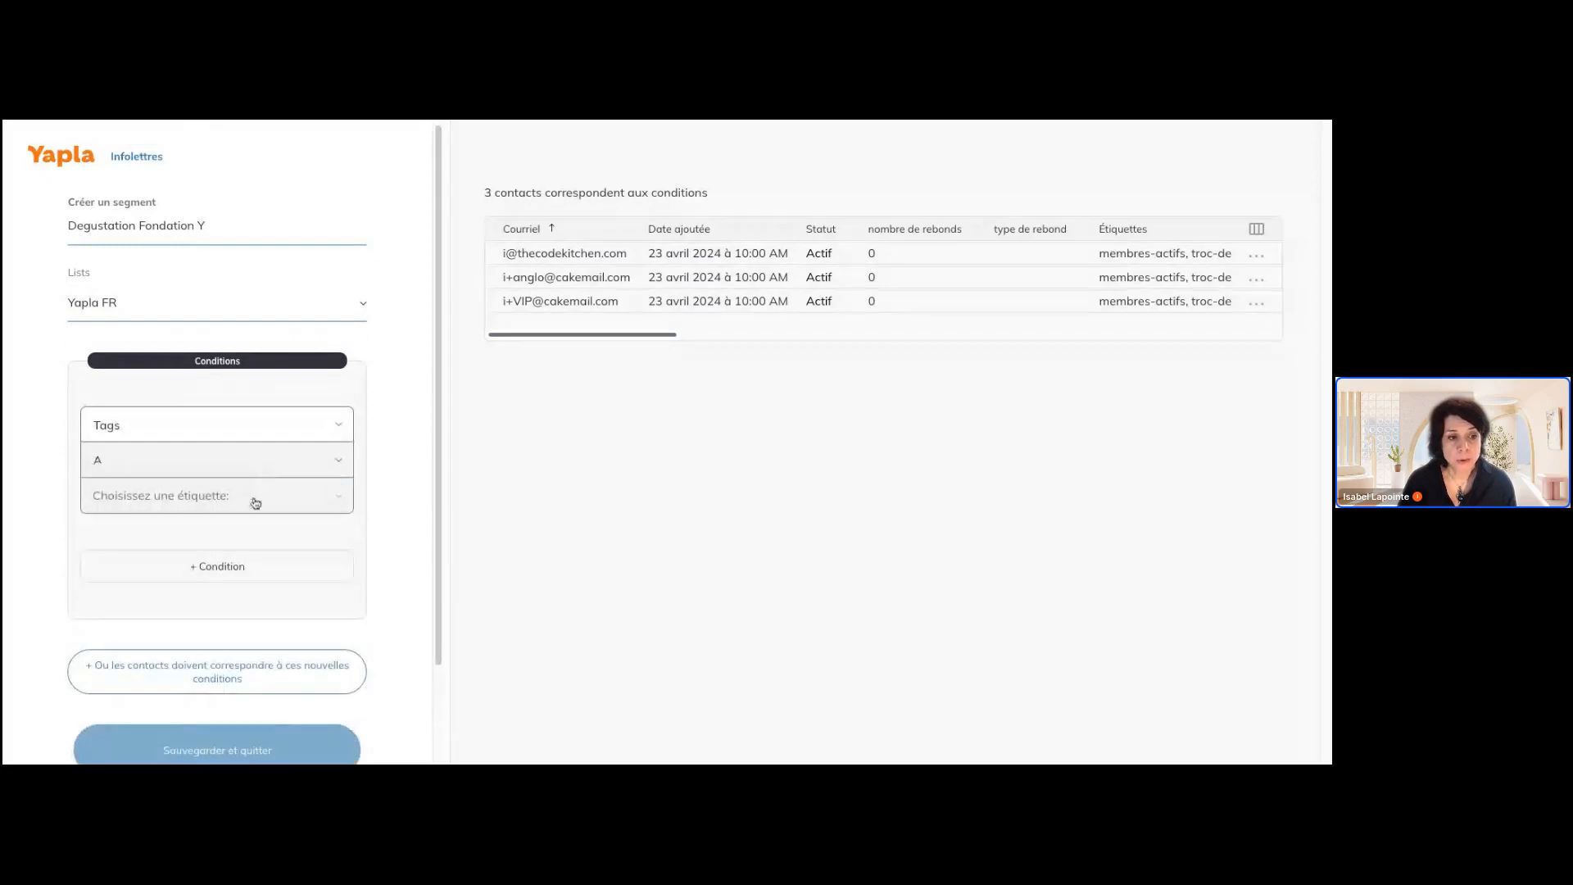
left_click(256, 503)
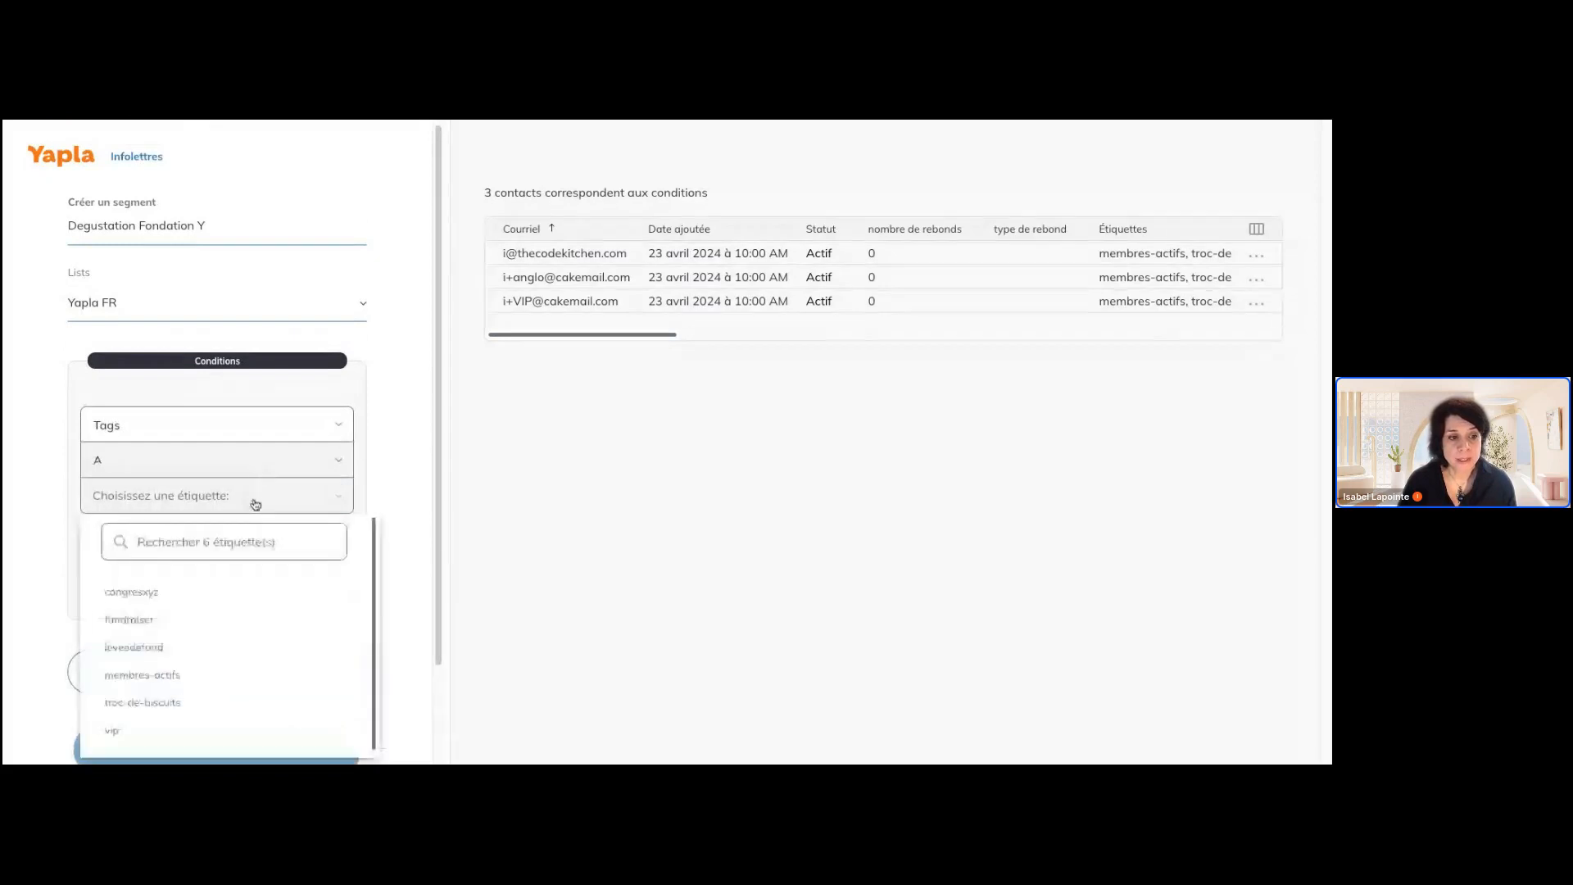
left_click(259, 643)
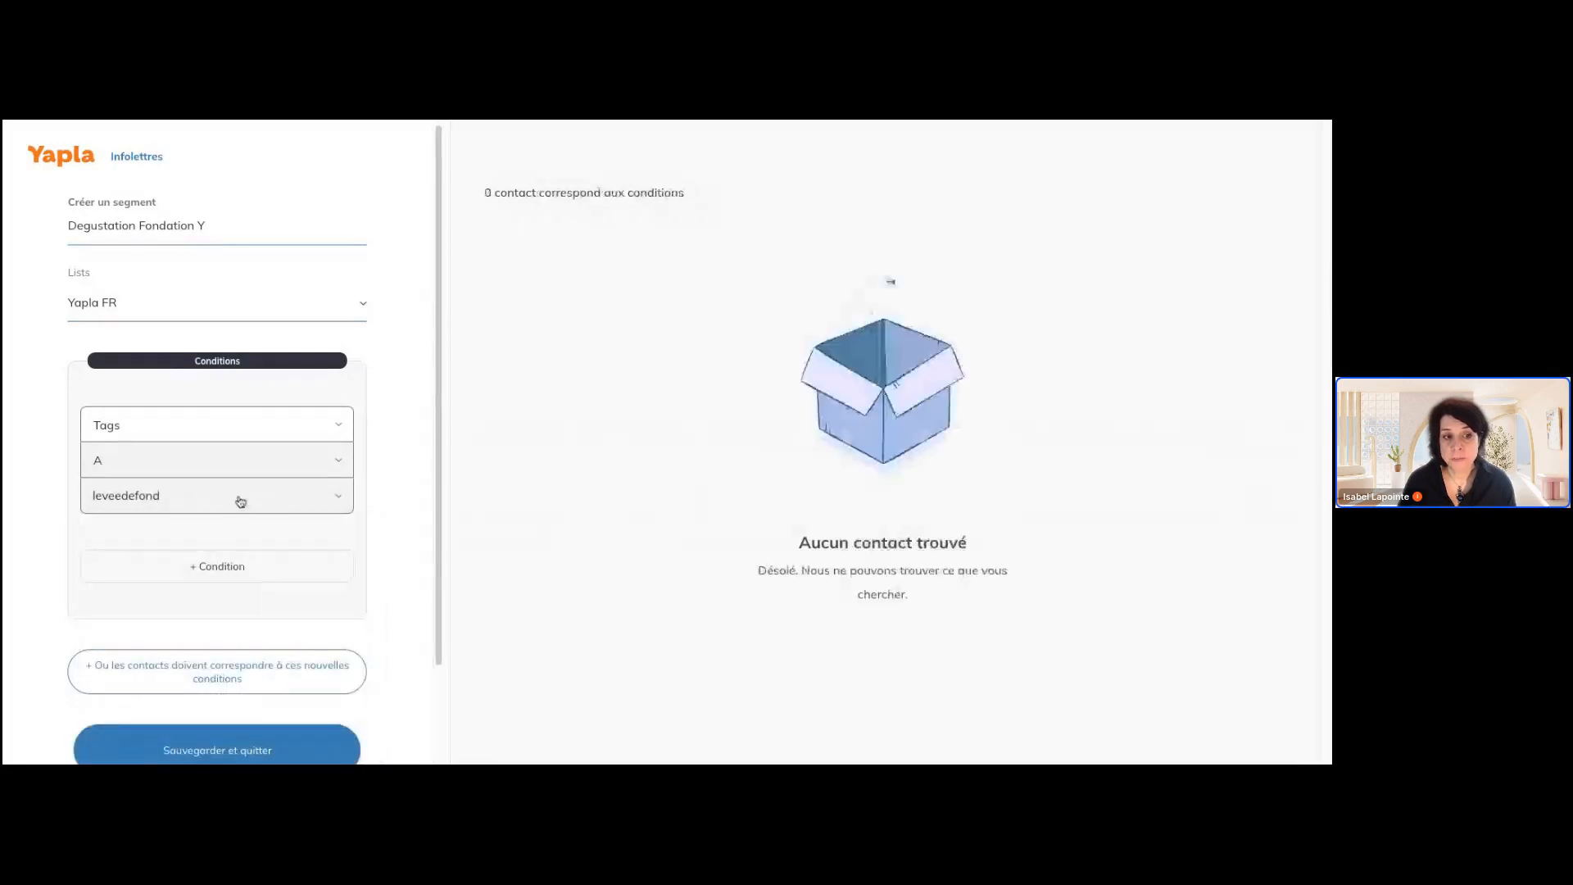
left_click(289, 500)
left_click(249, 642)
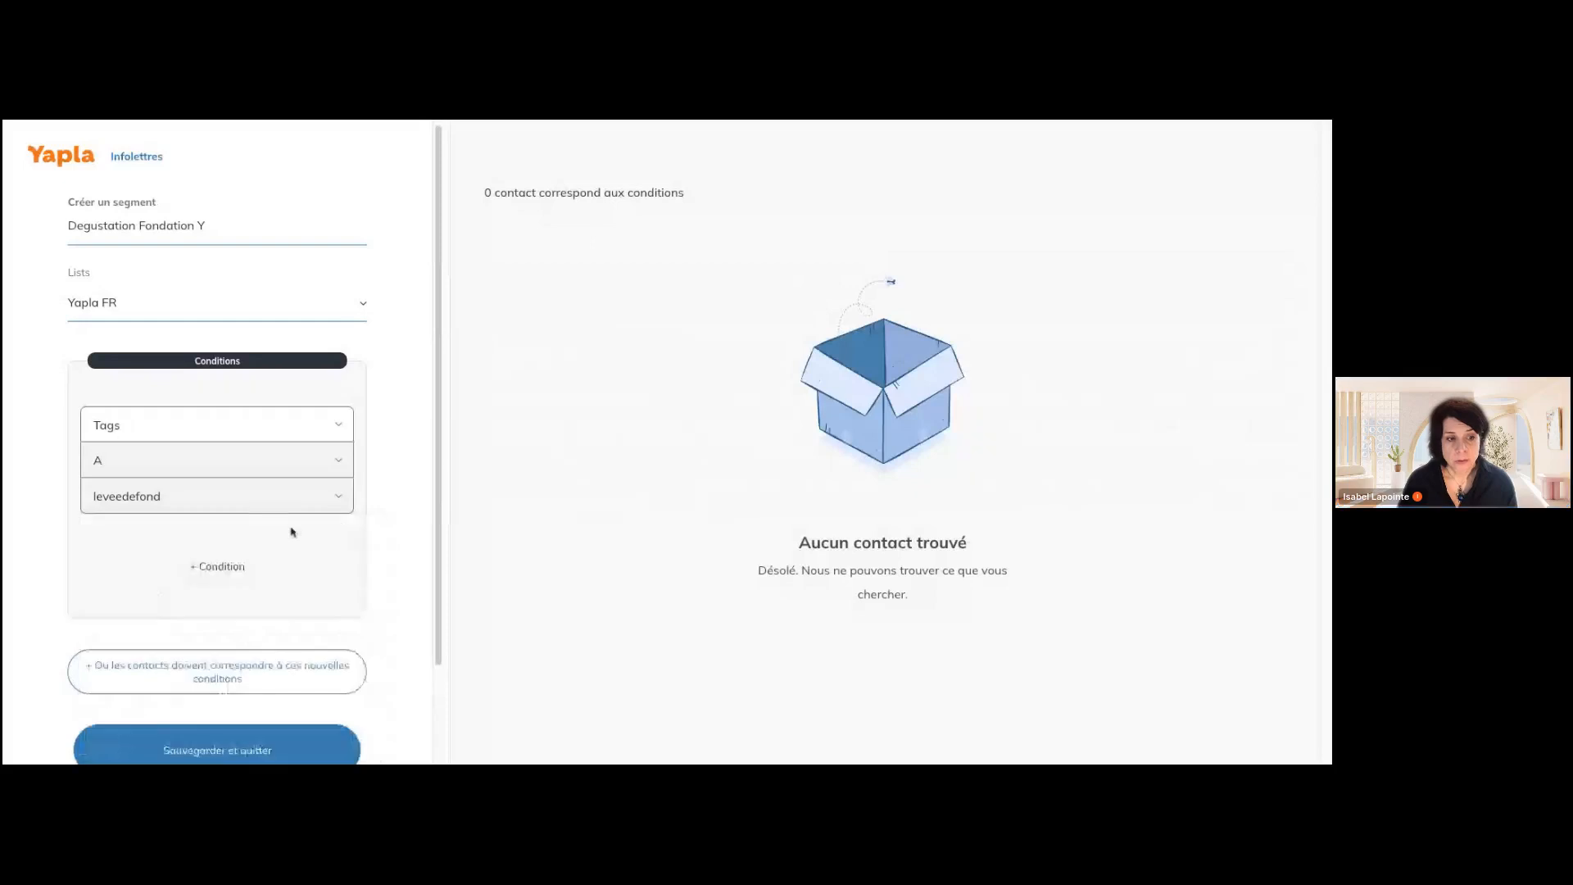
scroll(293, 610, "down", 2)
left_click(281, 630)
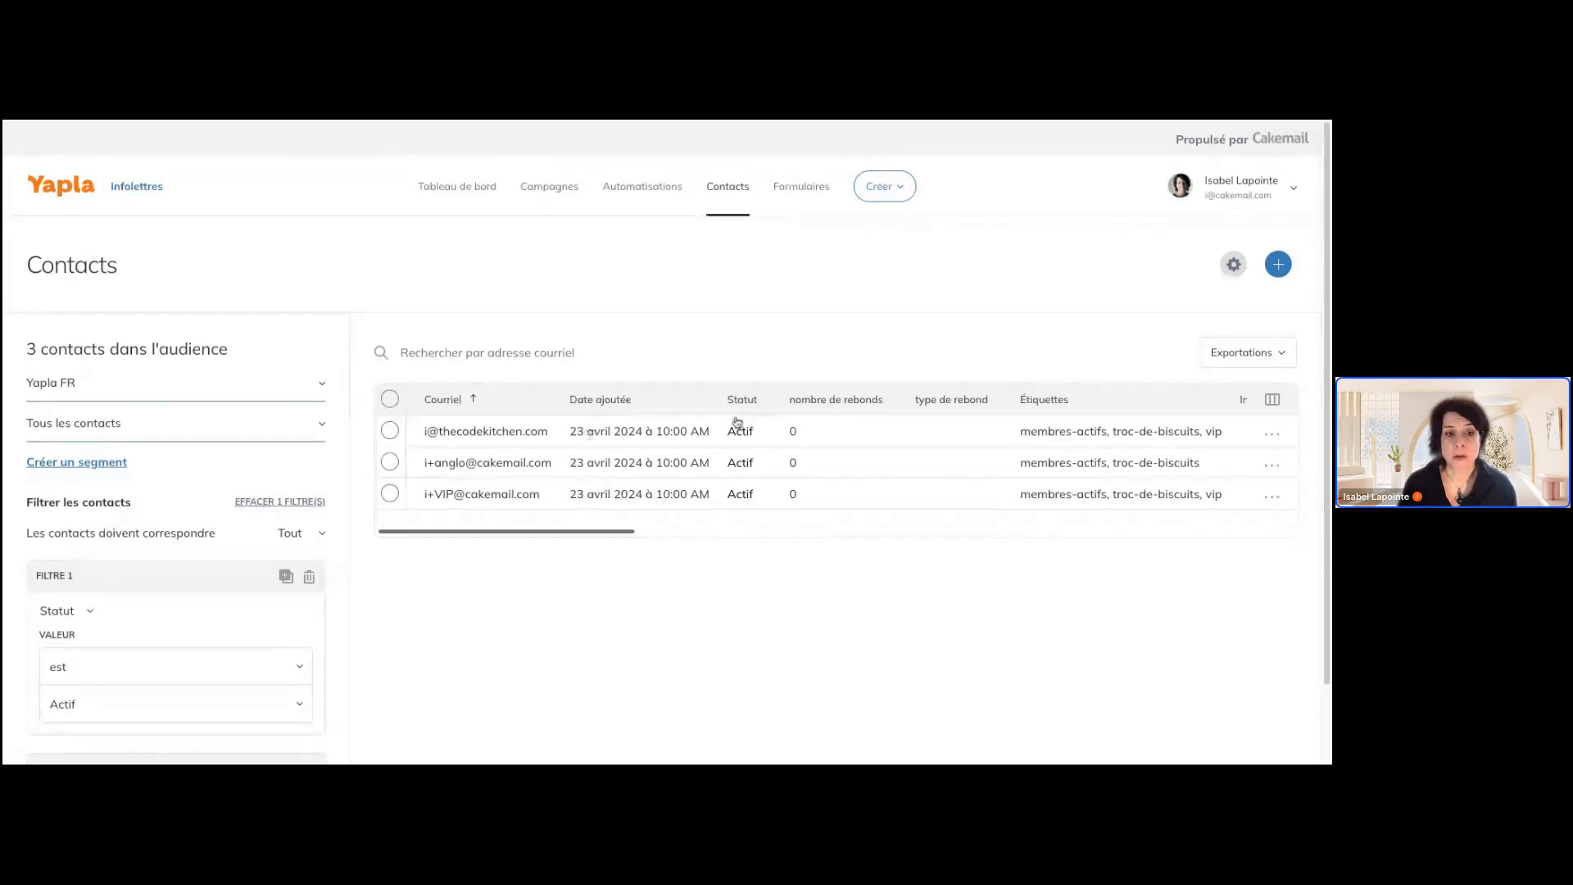
Add the leveedefond tag to the first two contacts of the Yapla FR list
left_click(390, 430)
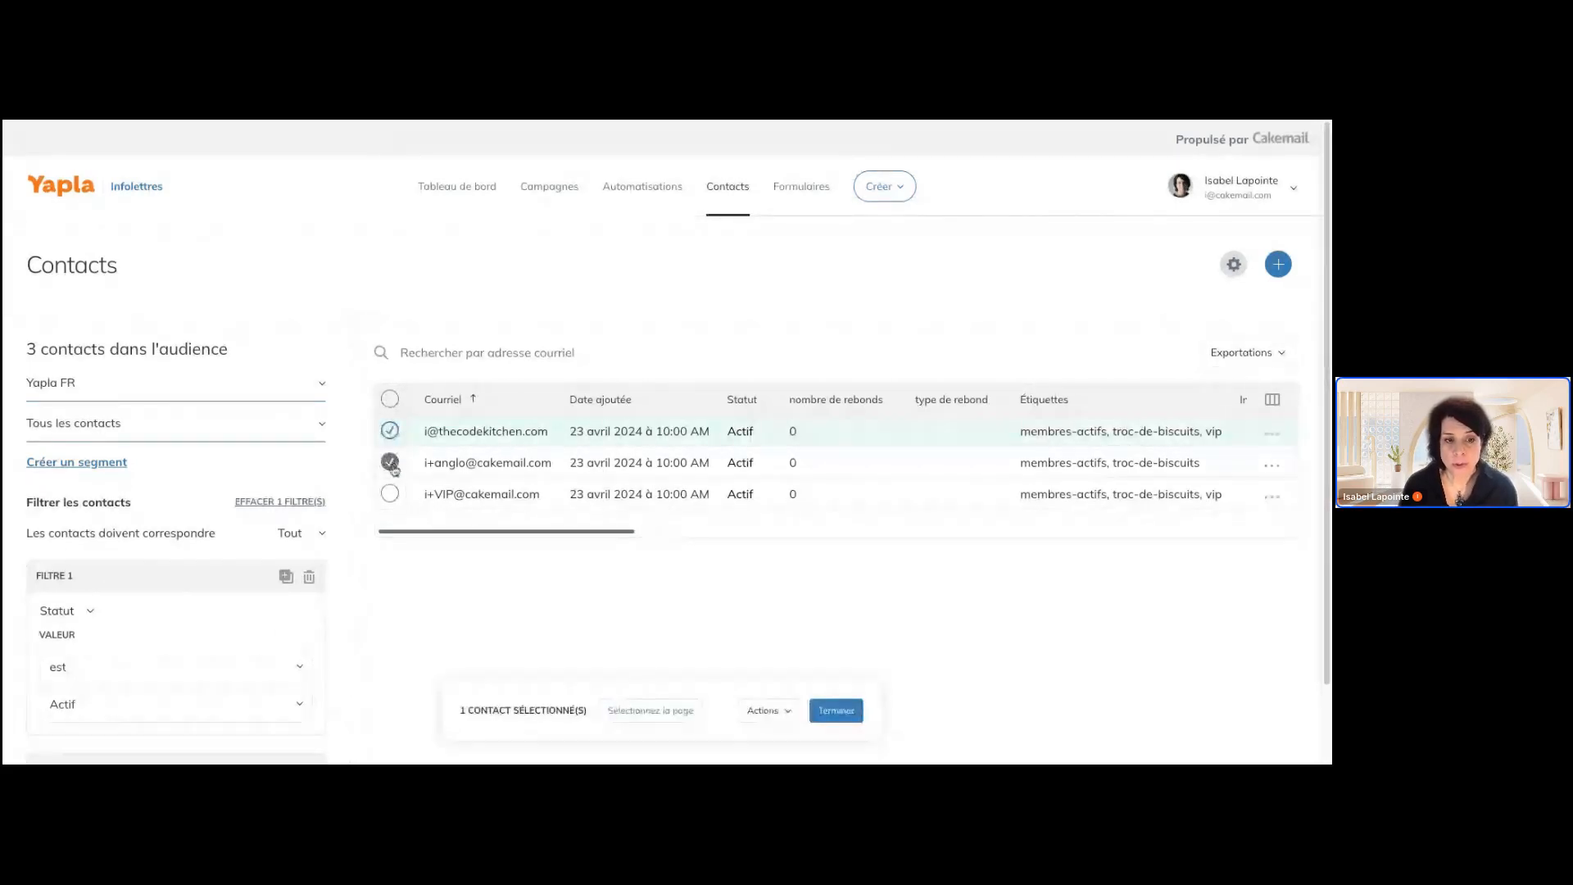
left_click(391, 463)
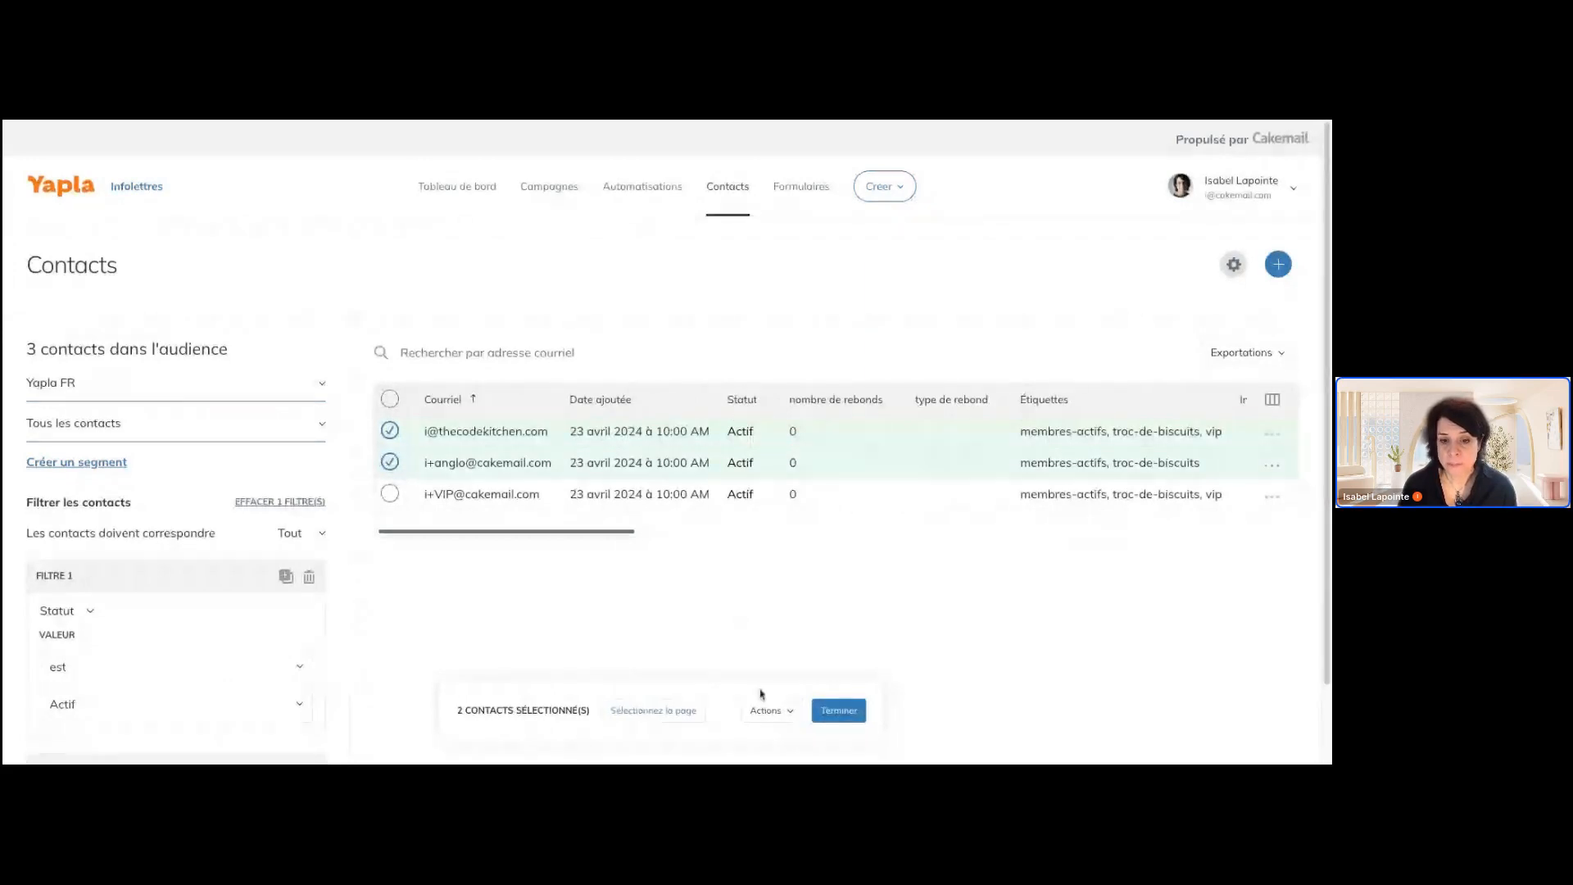
left_click(782, 717)
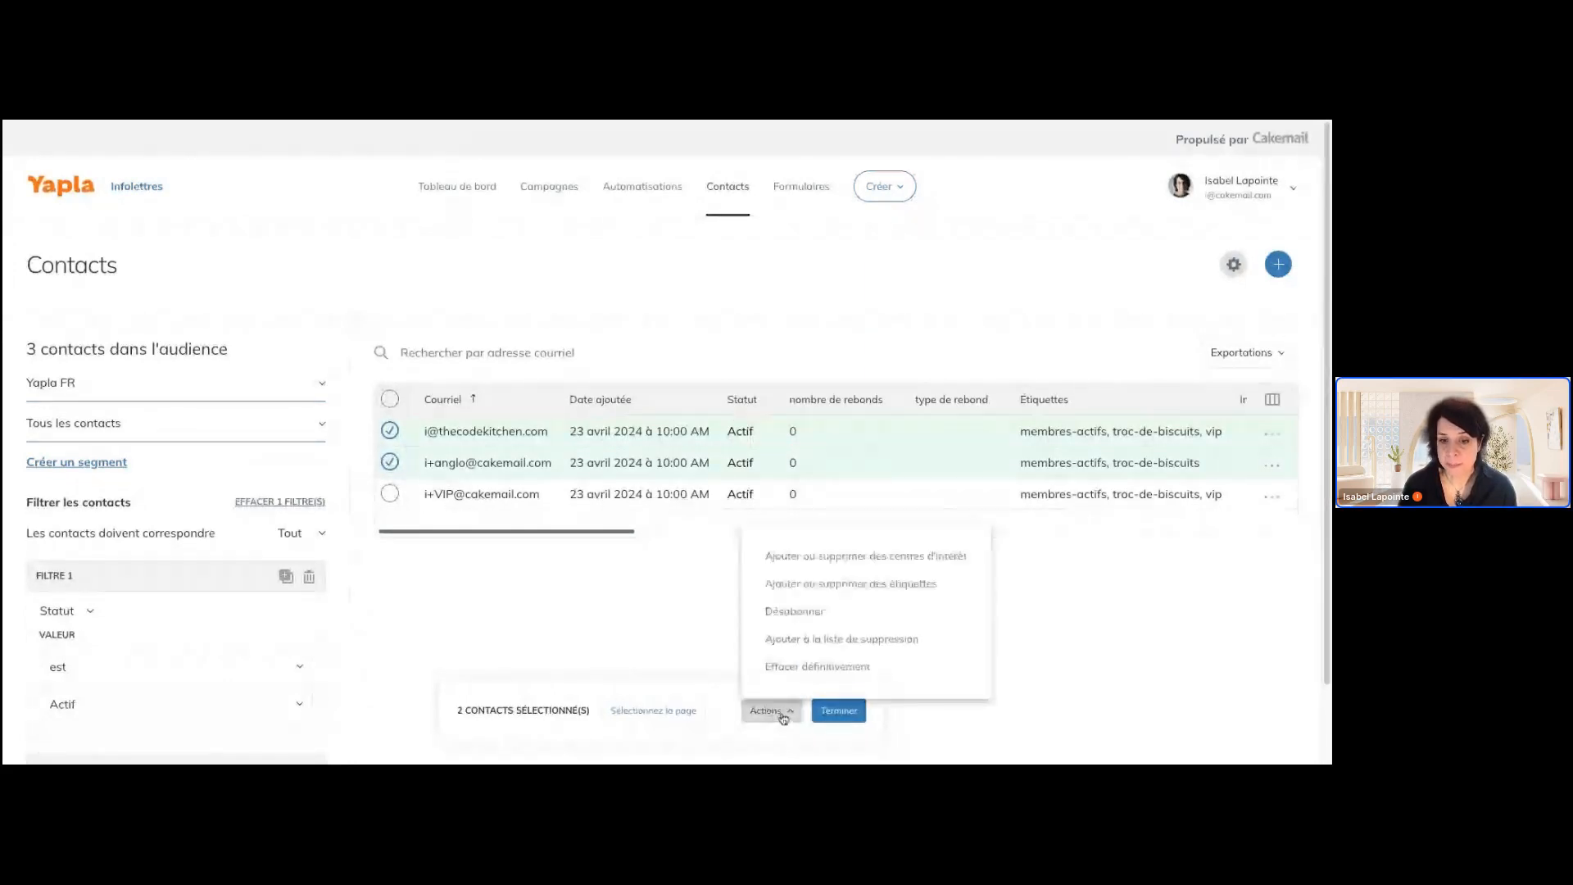
left_click(799, 595)
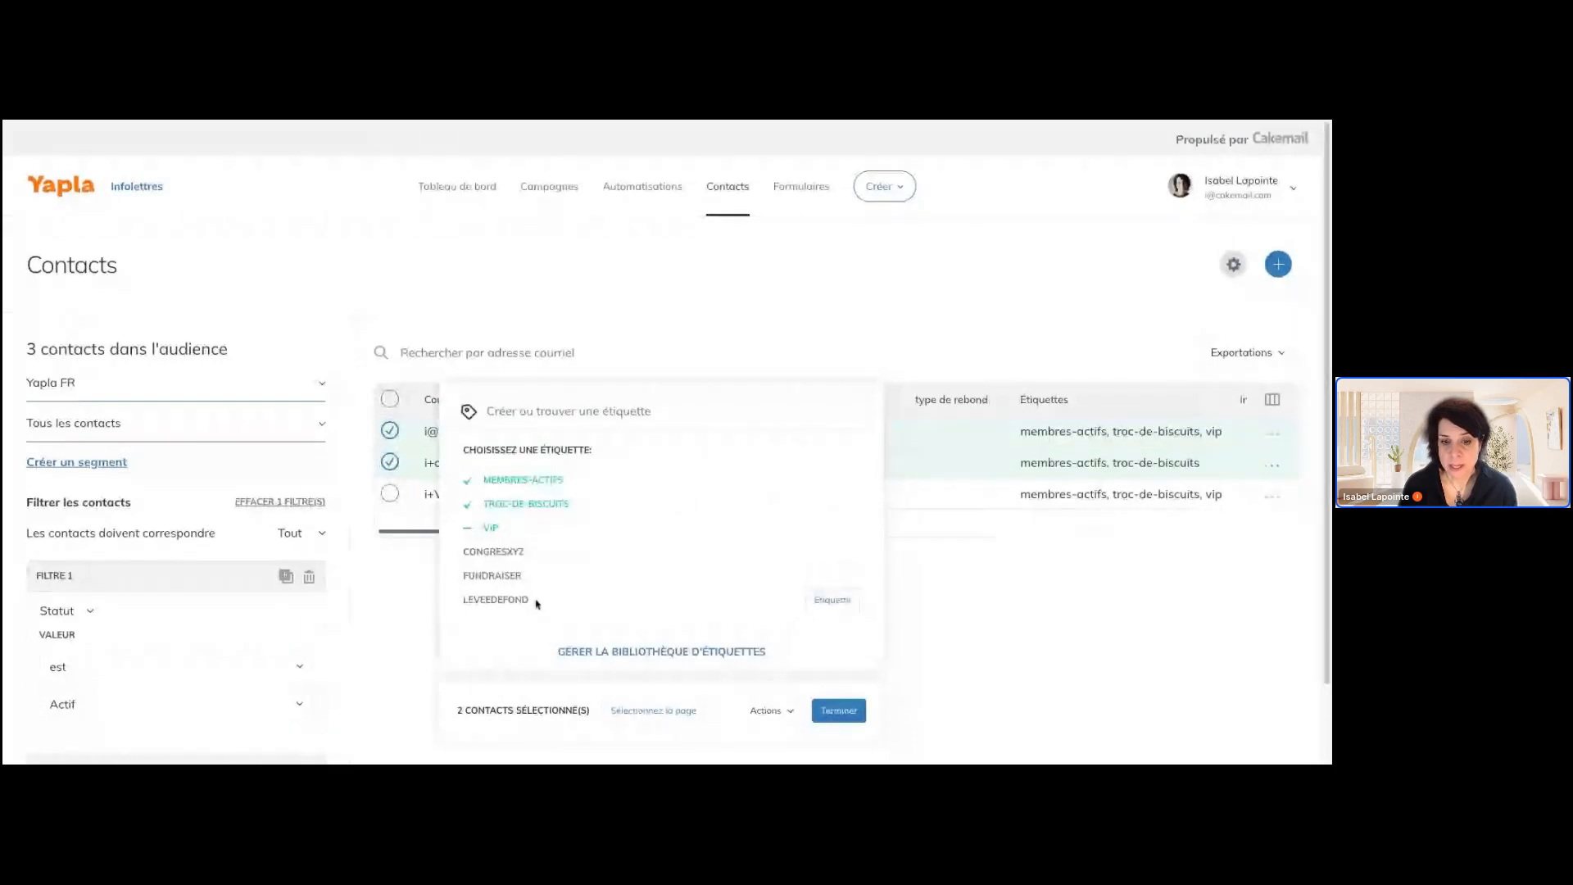
left_click(828, 599)
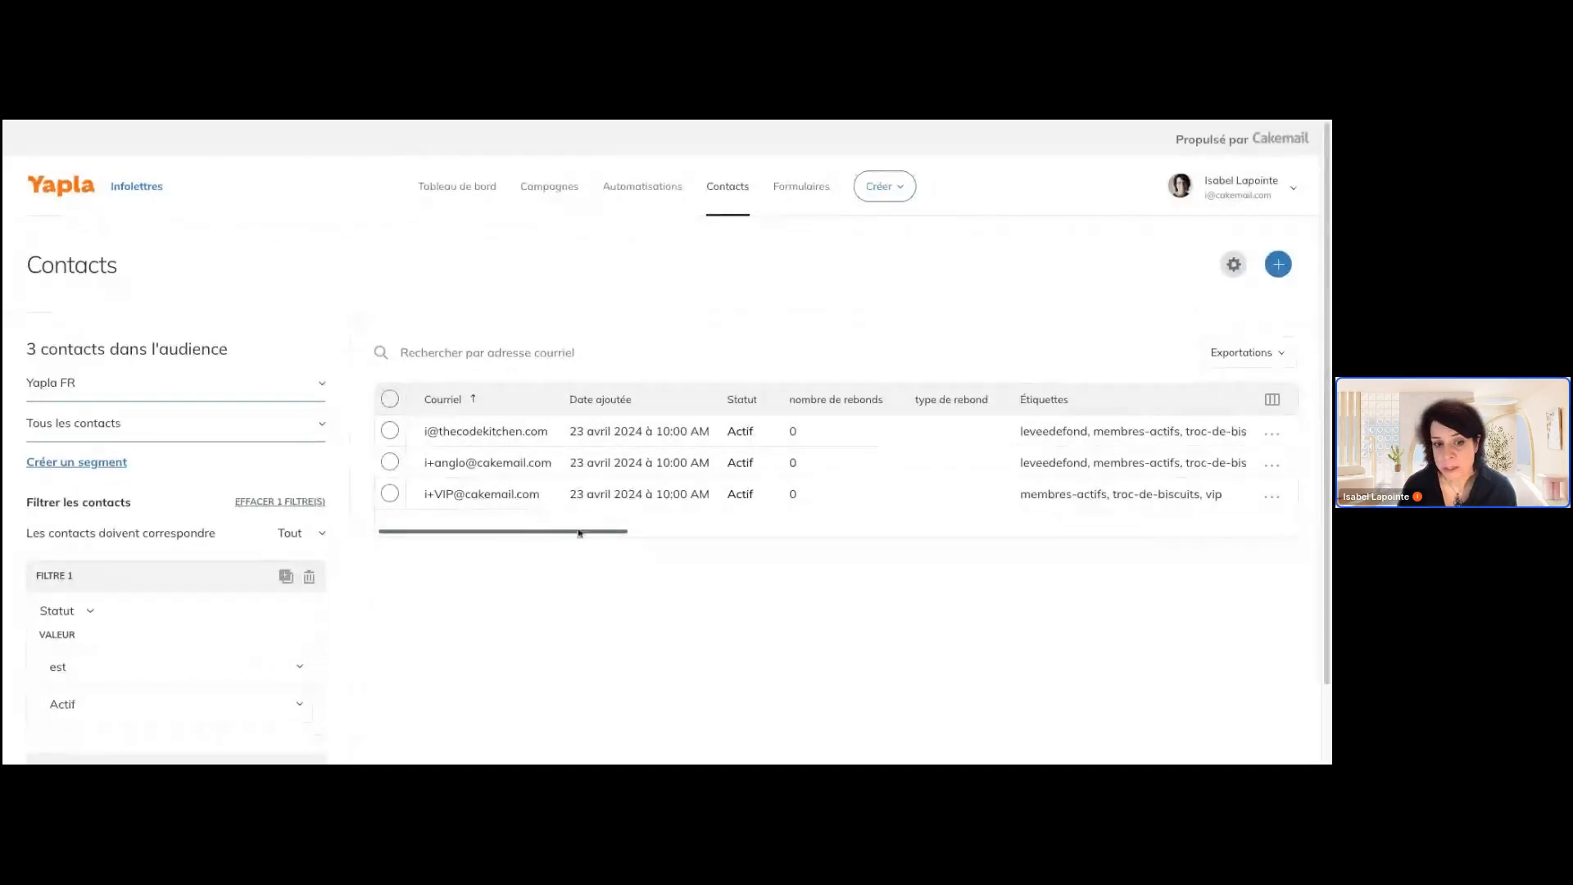
Check the contacts' tags and try to sort the table by number of bounces and bounce type
left_click_drag(584, 531, 676, 533)
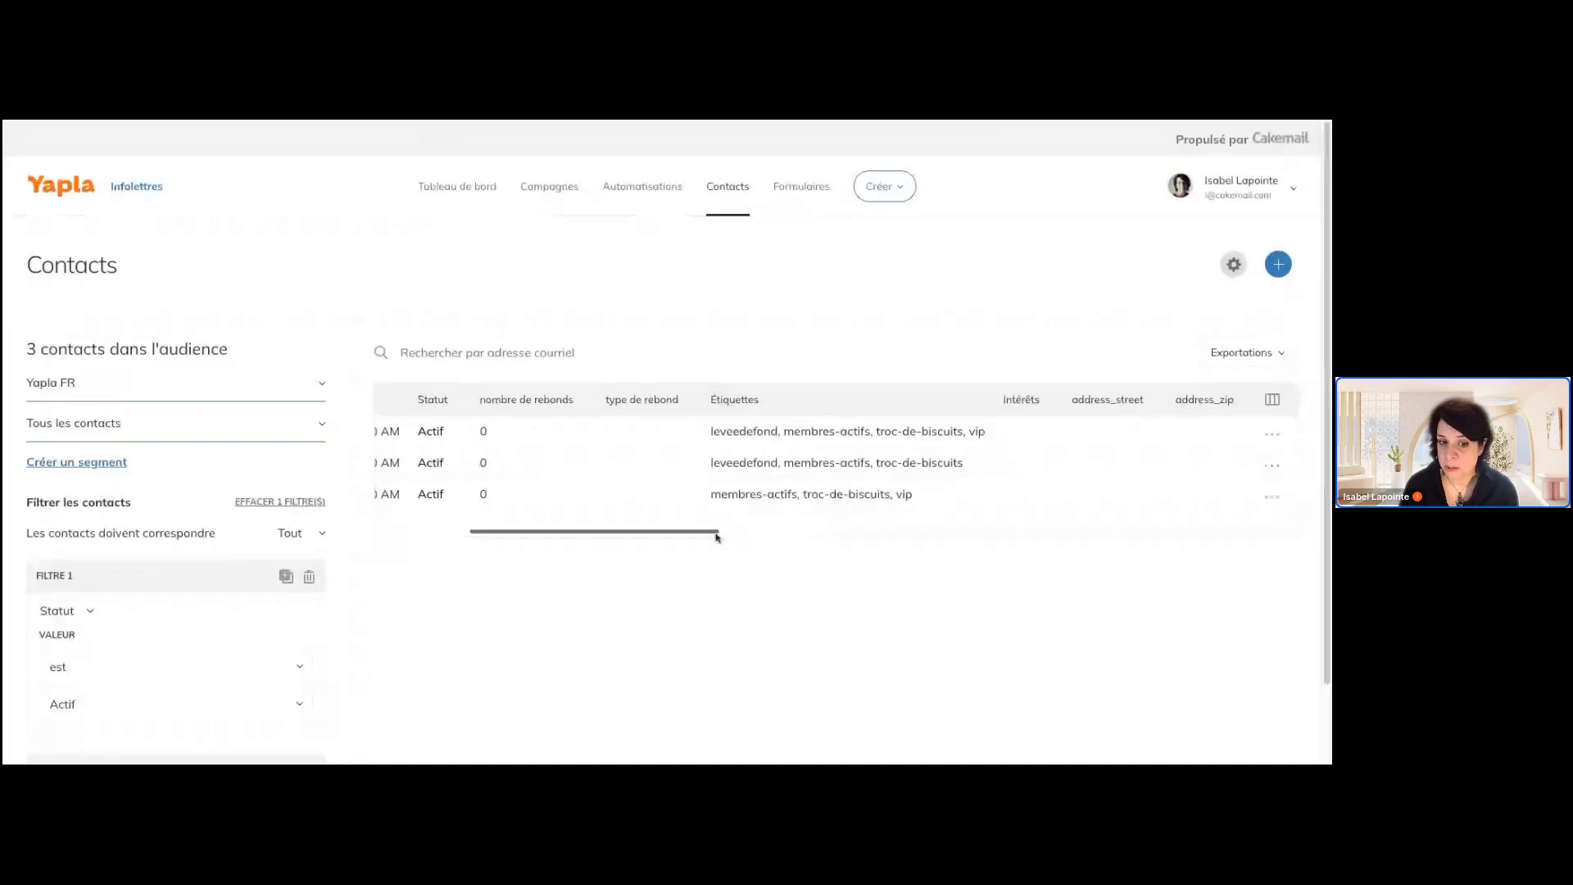
left_click_drag(717, 533, 597, 540)
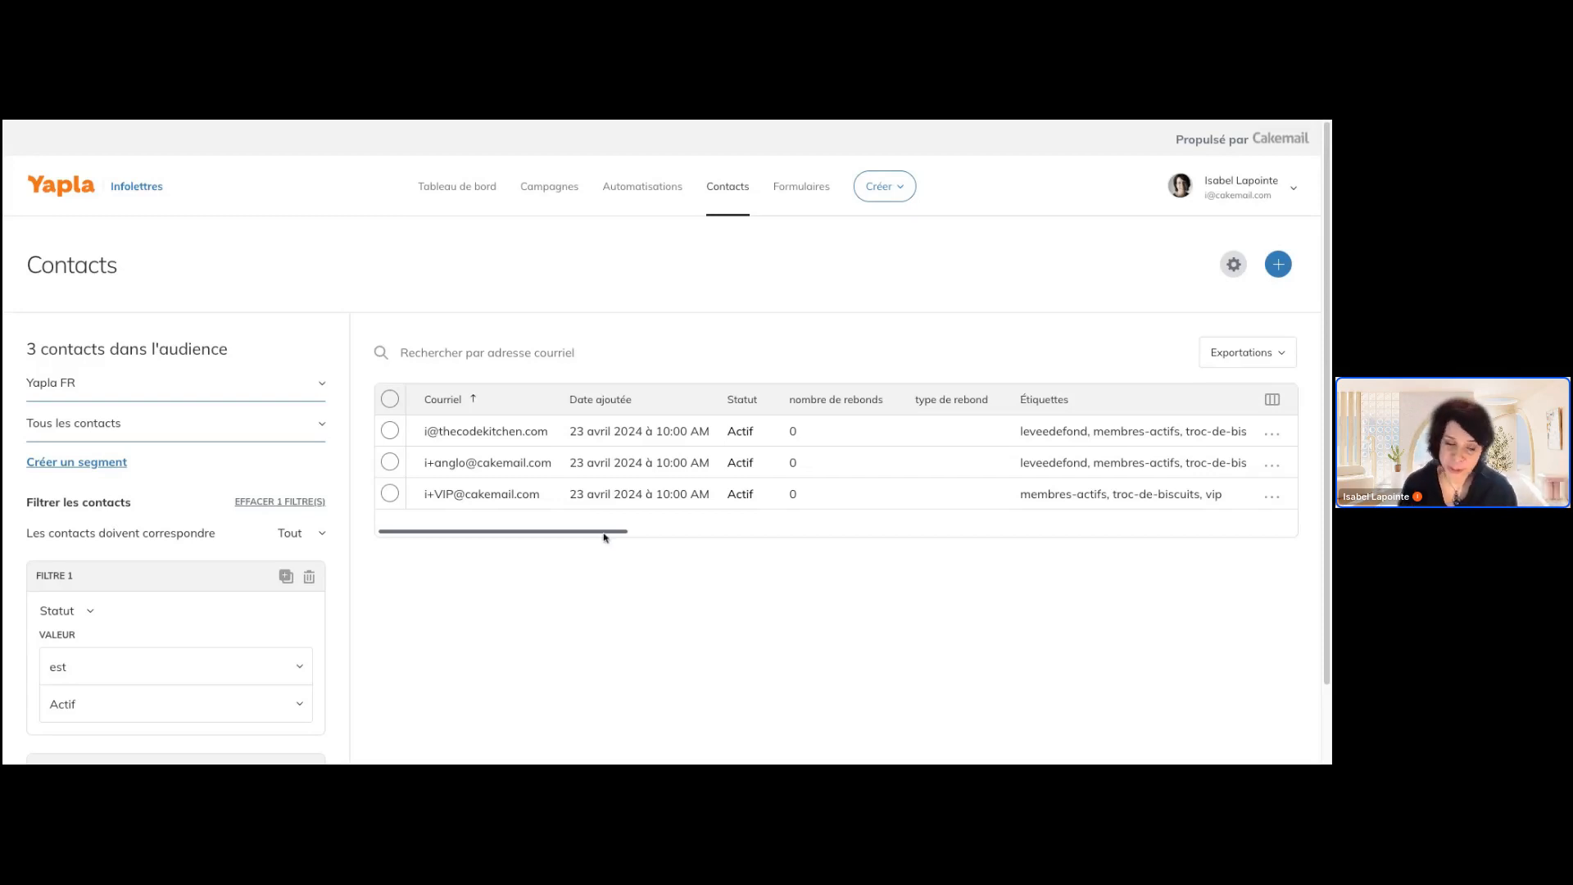
left_click_drag(604, 537, 663, 533)
left_click(611, 401)
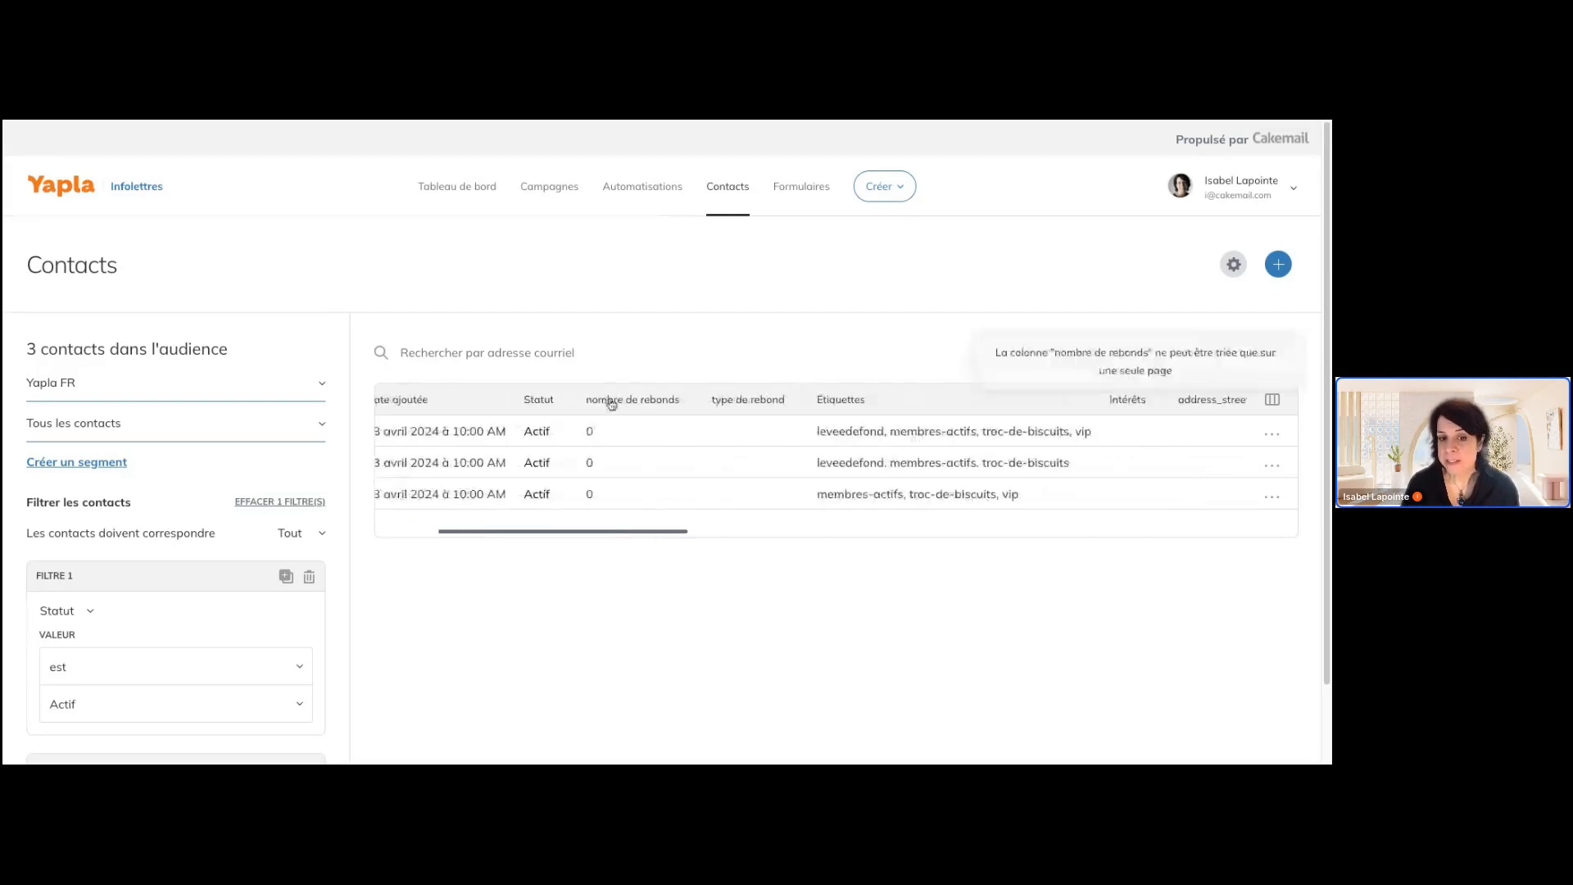
left_click(730, 400)
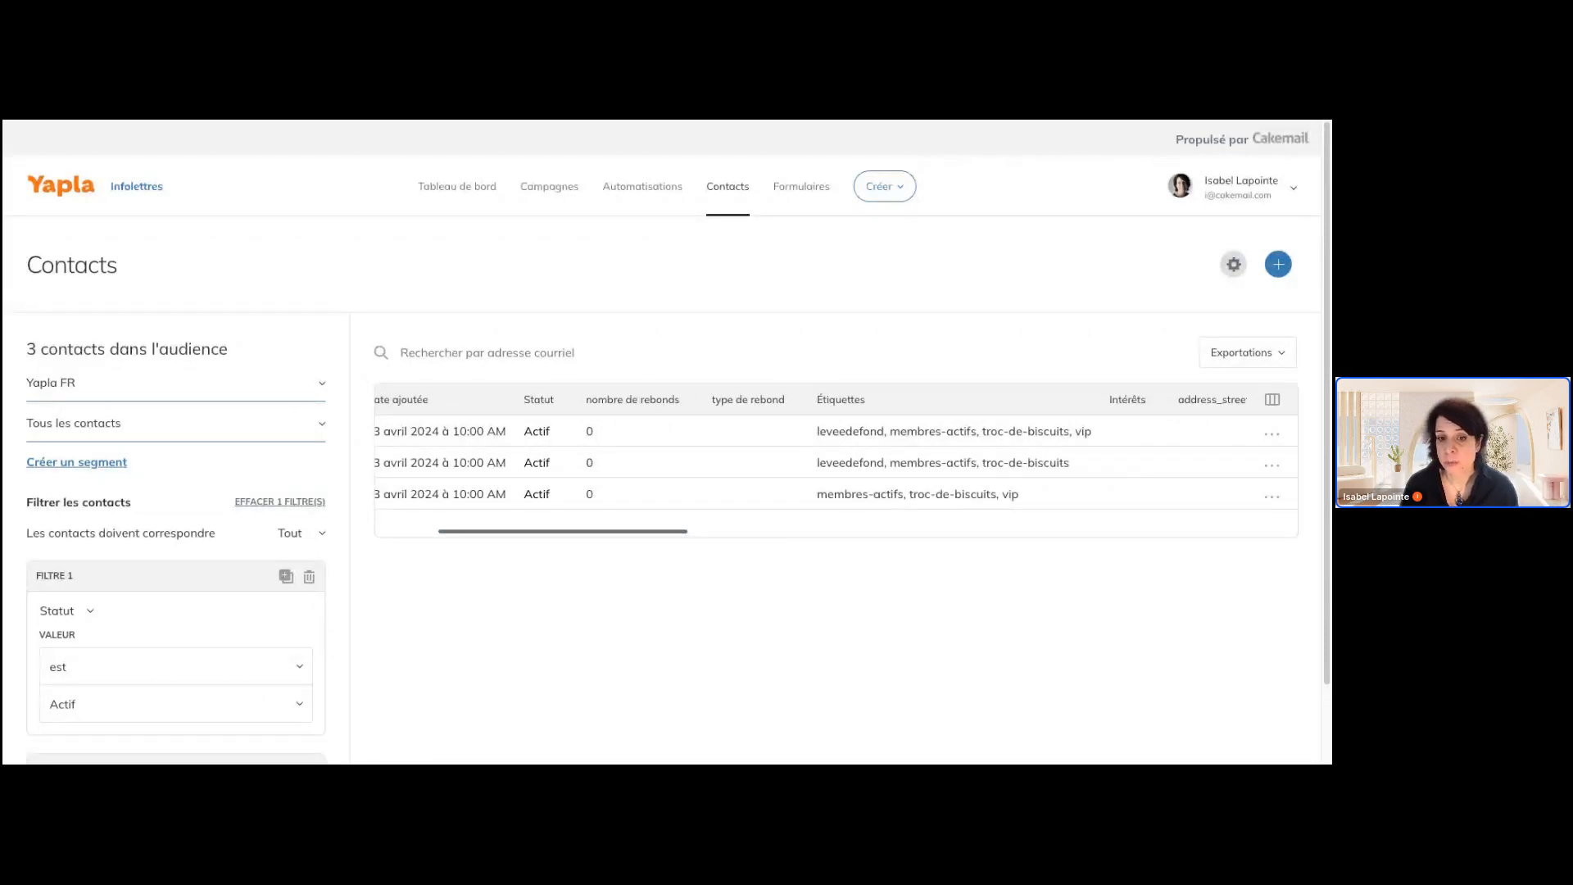
Examine the custom attribute columns of the contacts, such as address, member language and member number
scroll(836, 463, "right", 1)
scroll(836, 463, "right", 2)
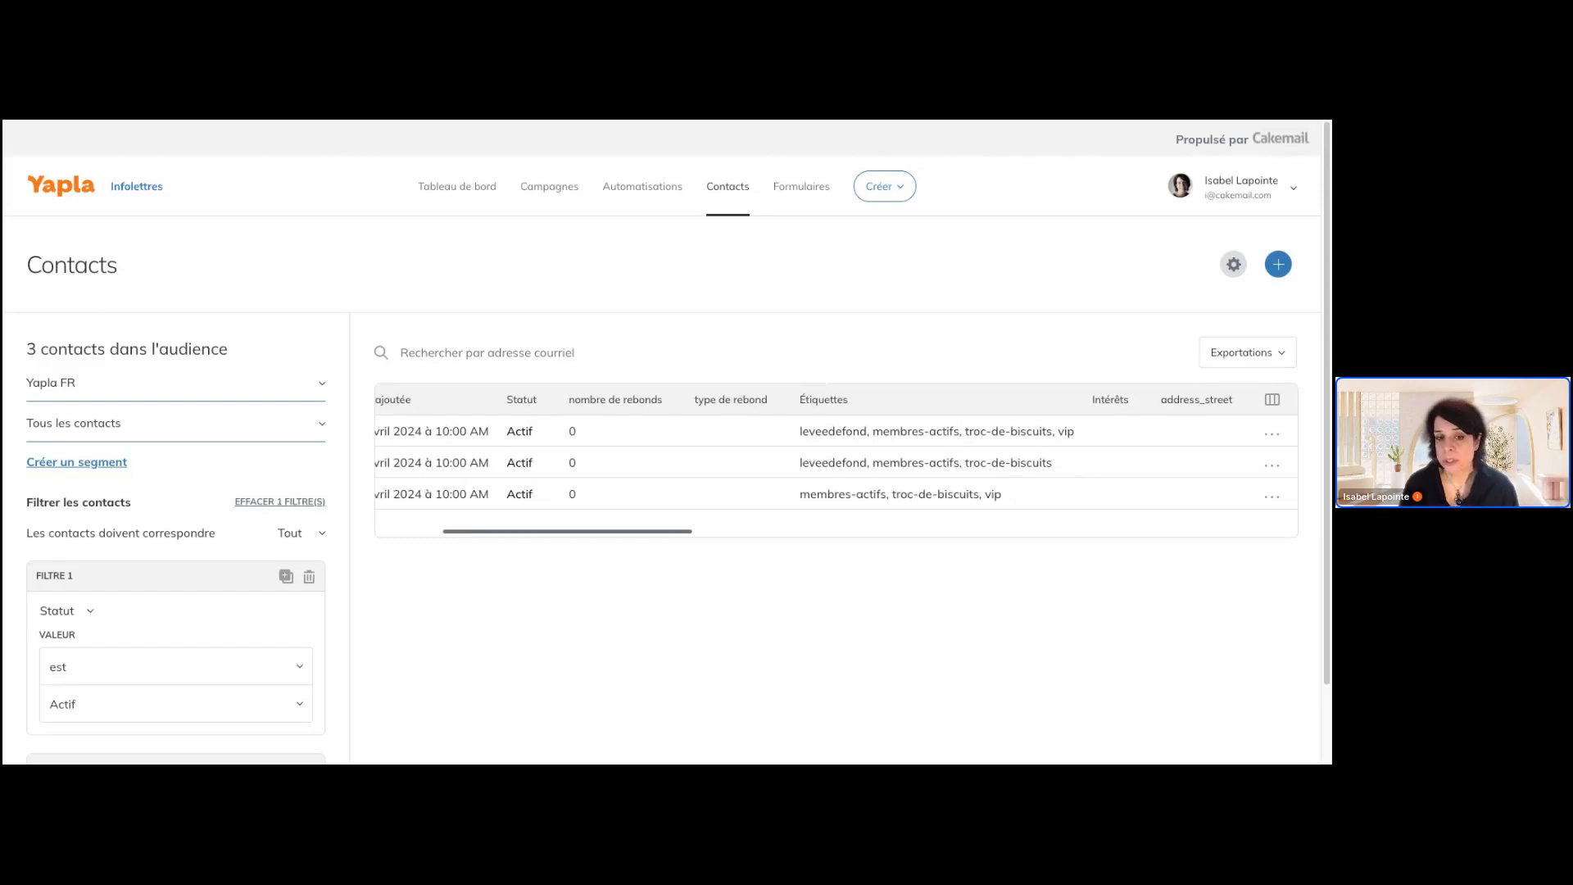
scroll(836, 463, "right", 1)
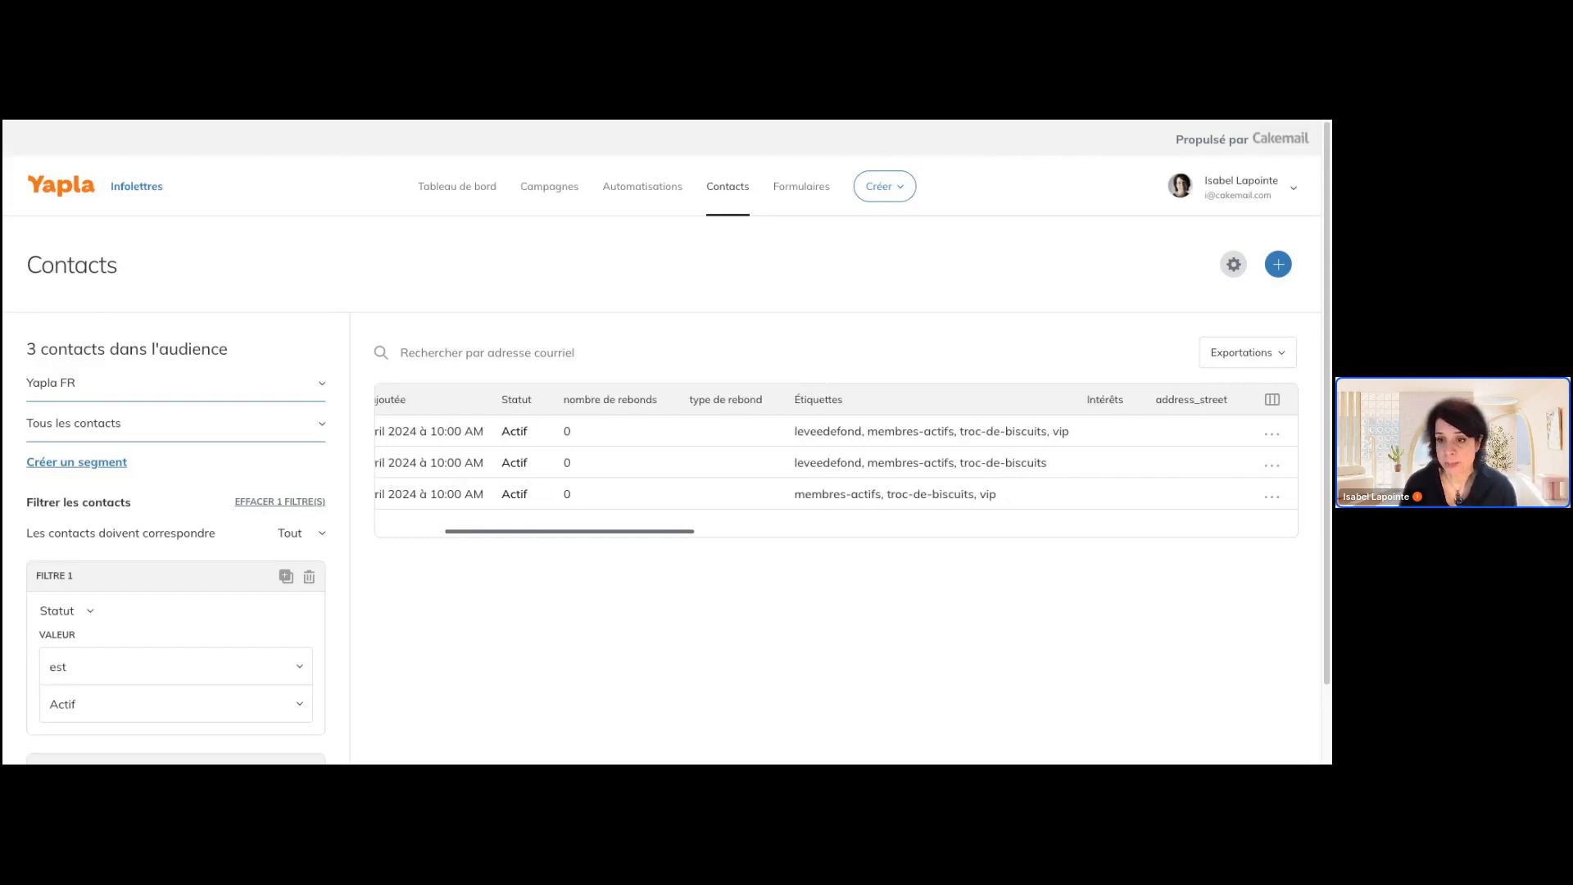
scroll(809, 537, "right", 10)
left_click_drag(809, 535, 915, 542)
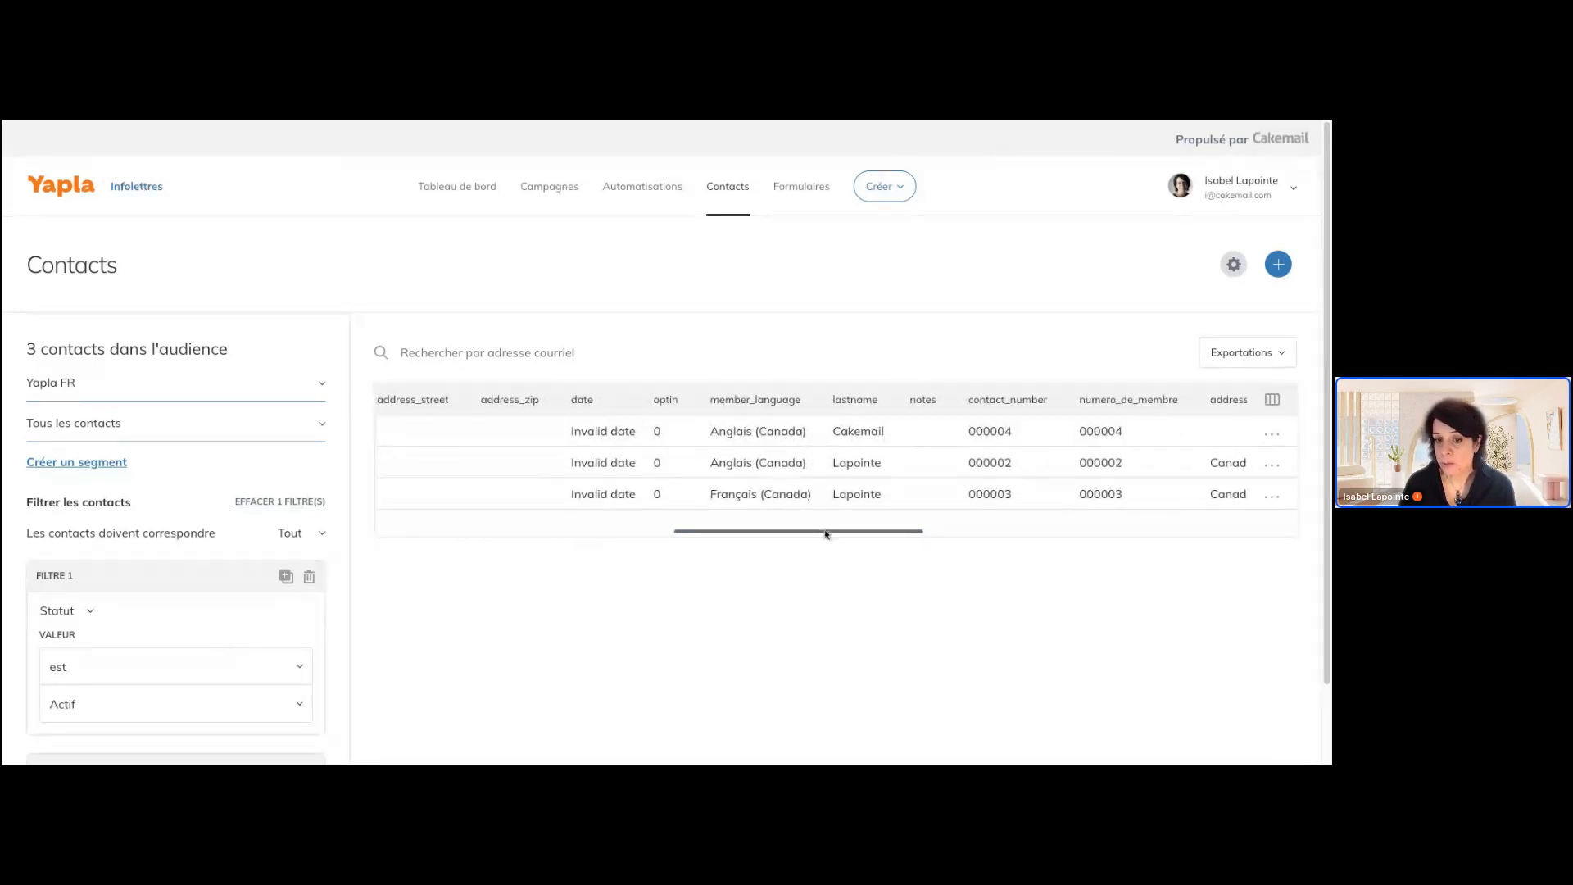
Start creating a new campaign and look through the saved templates under Mes gabarits
left_click_drag(830, 534, 494, 538)
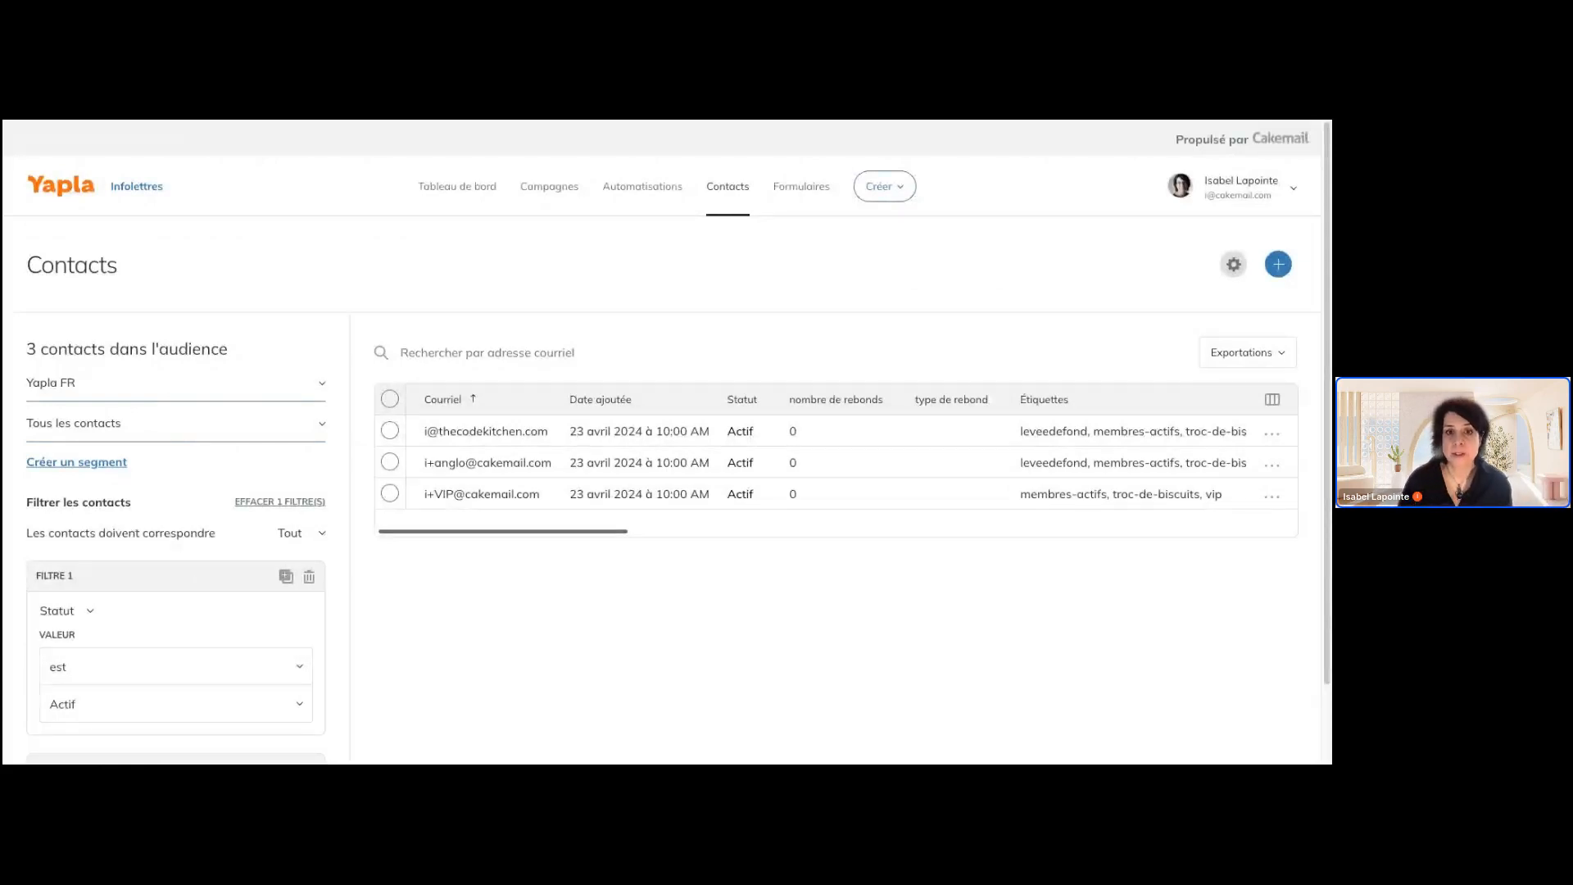
left_click(896, 194)
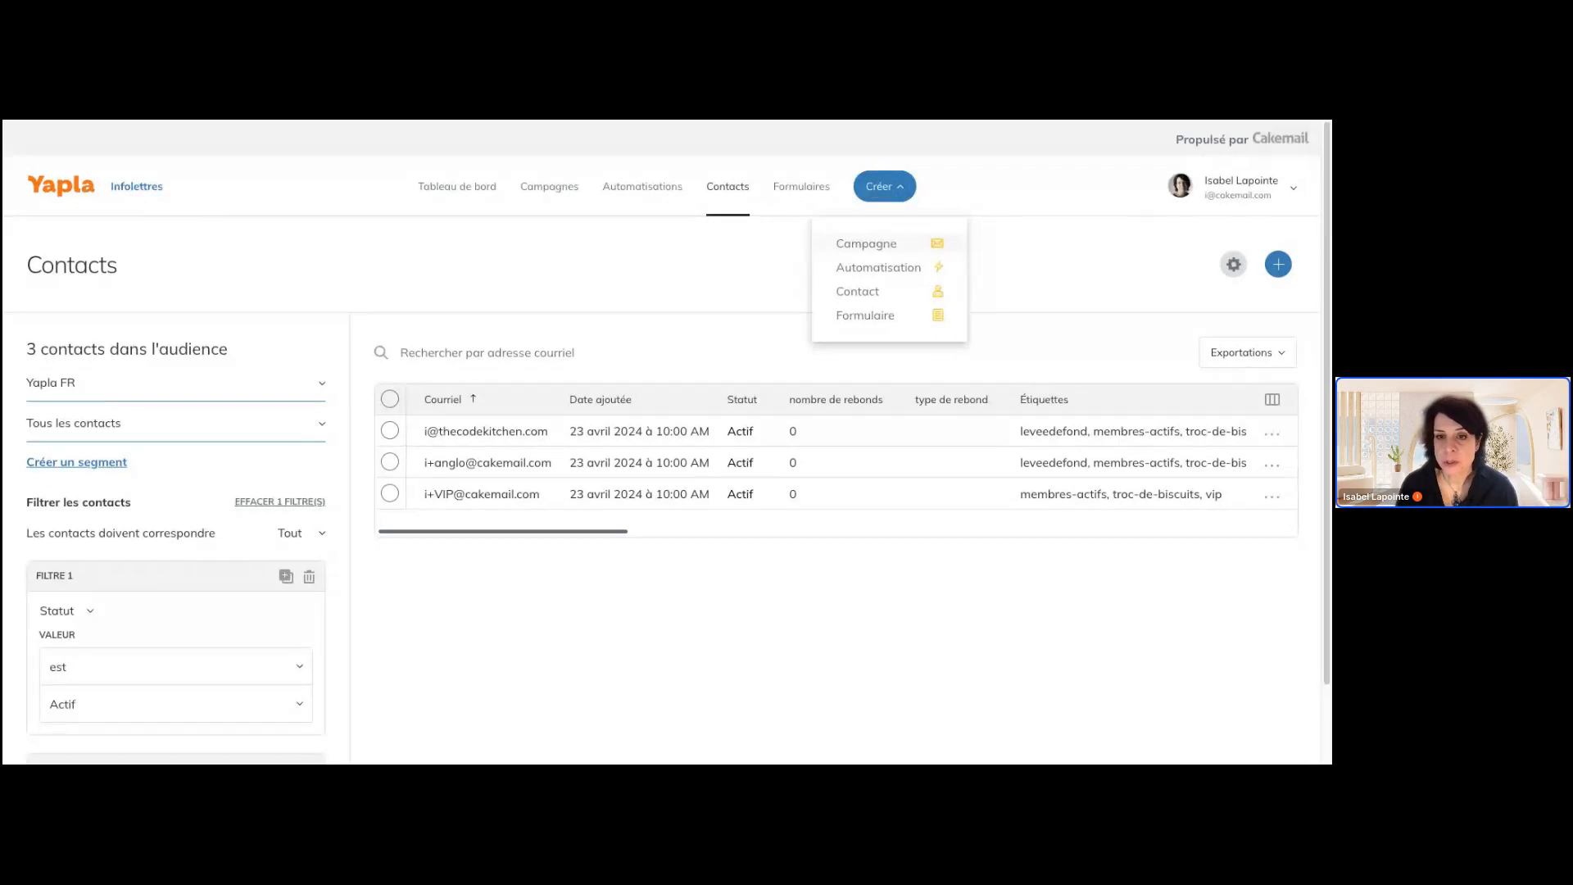
left_click(867, 244)
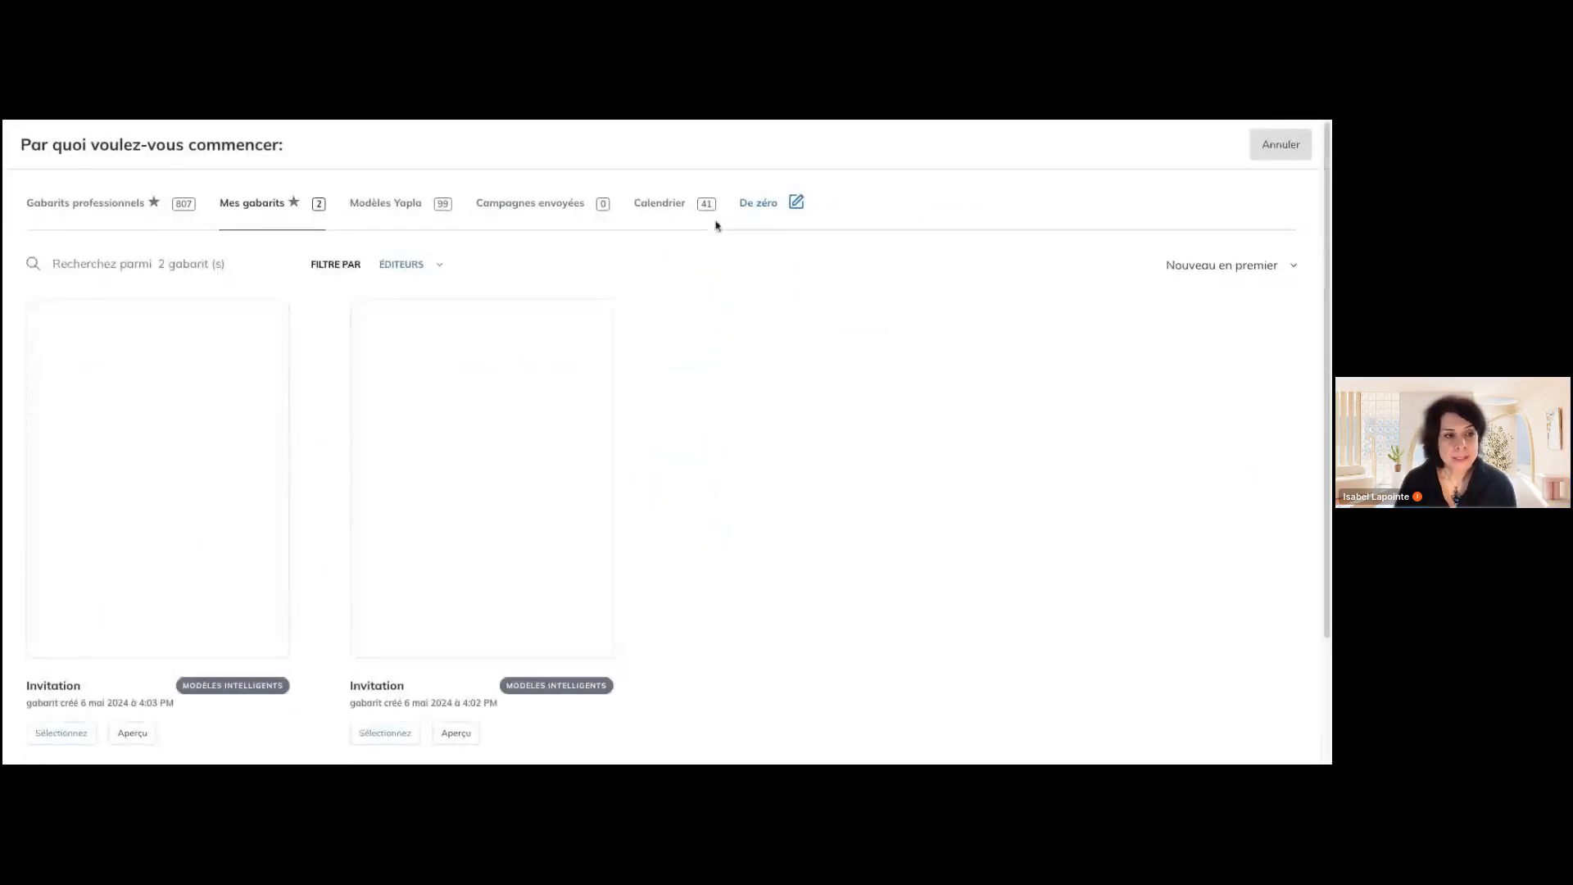
scroll(550, 390, "down", 2)
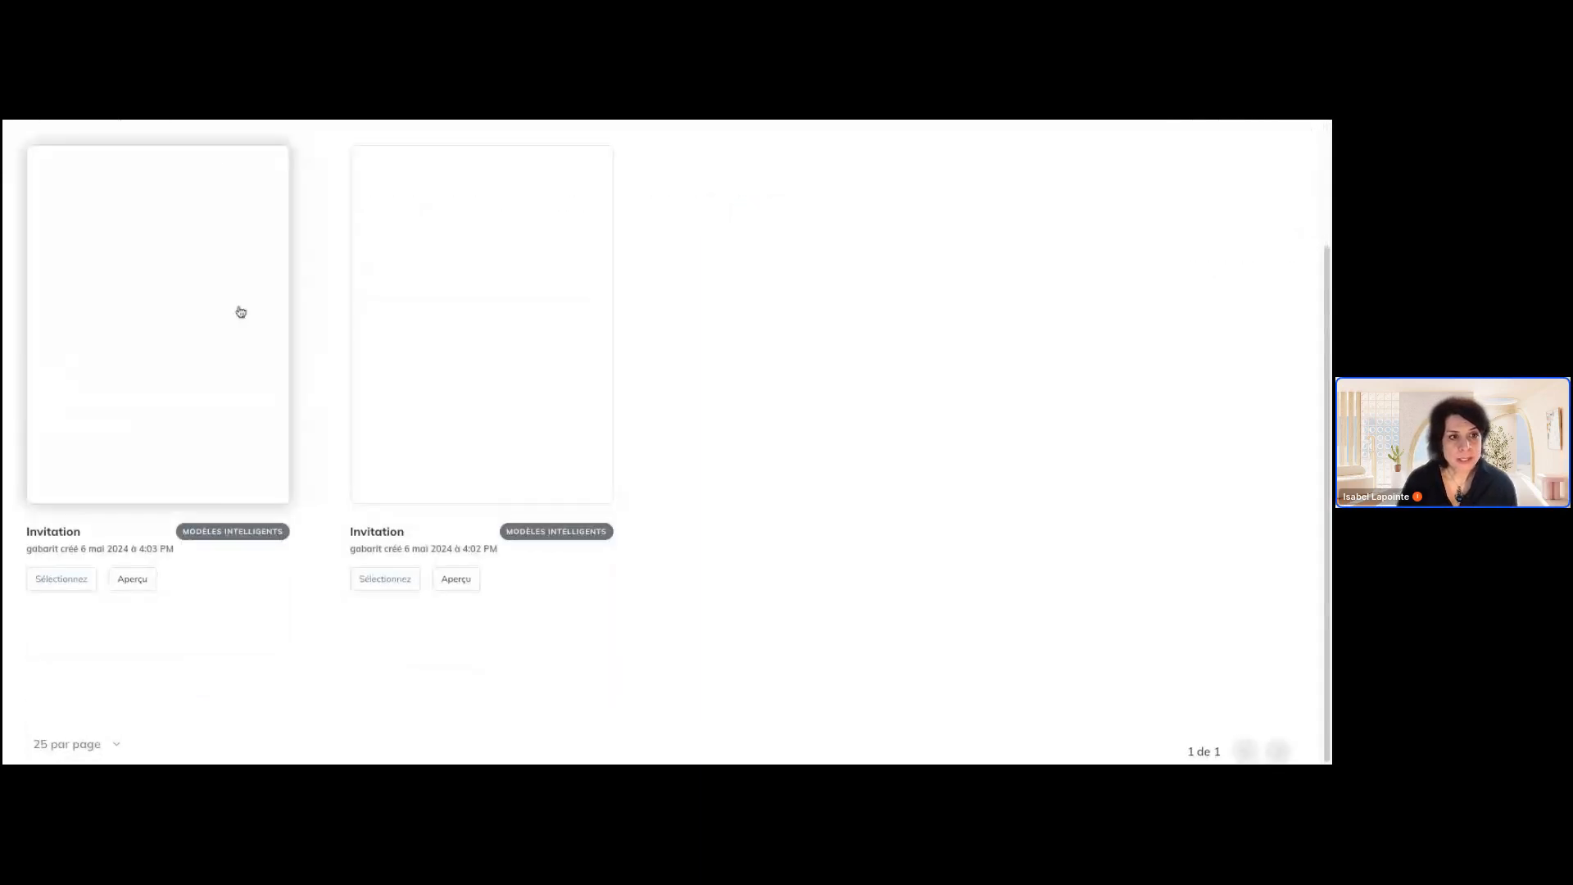
scroll(240, 309, "up", 2)
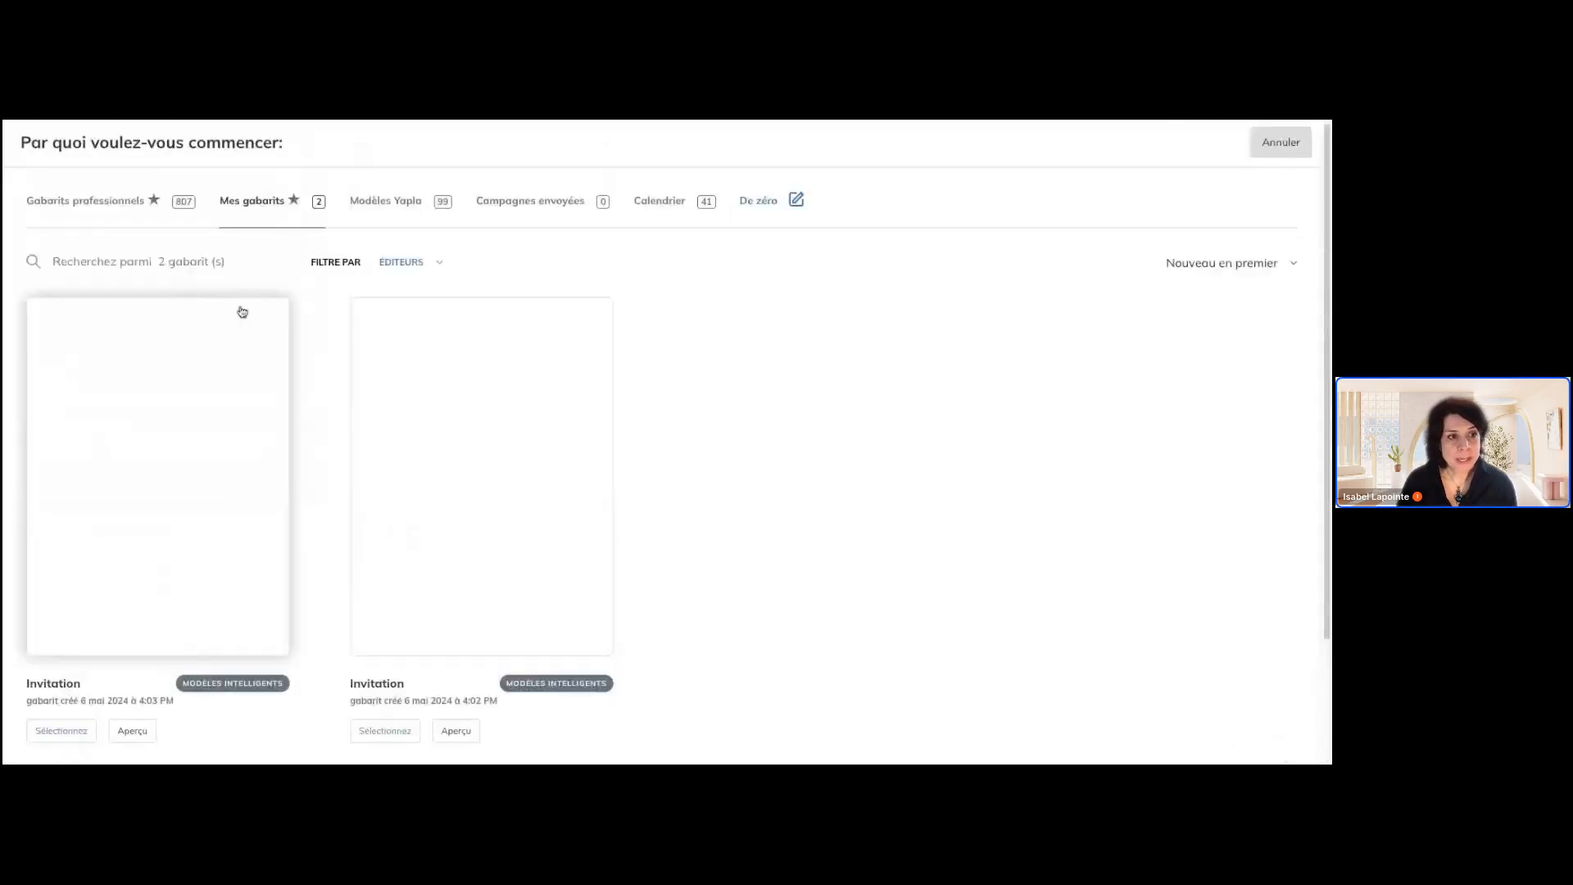
Browse the Gabarits professionnels collection of campaign templates and cancel the campaign creation
left_click(94, 204)
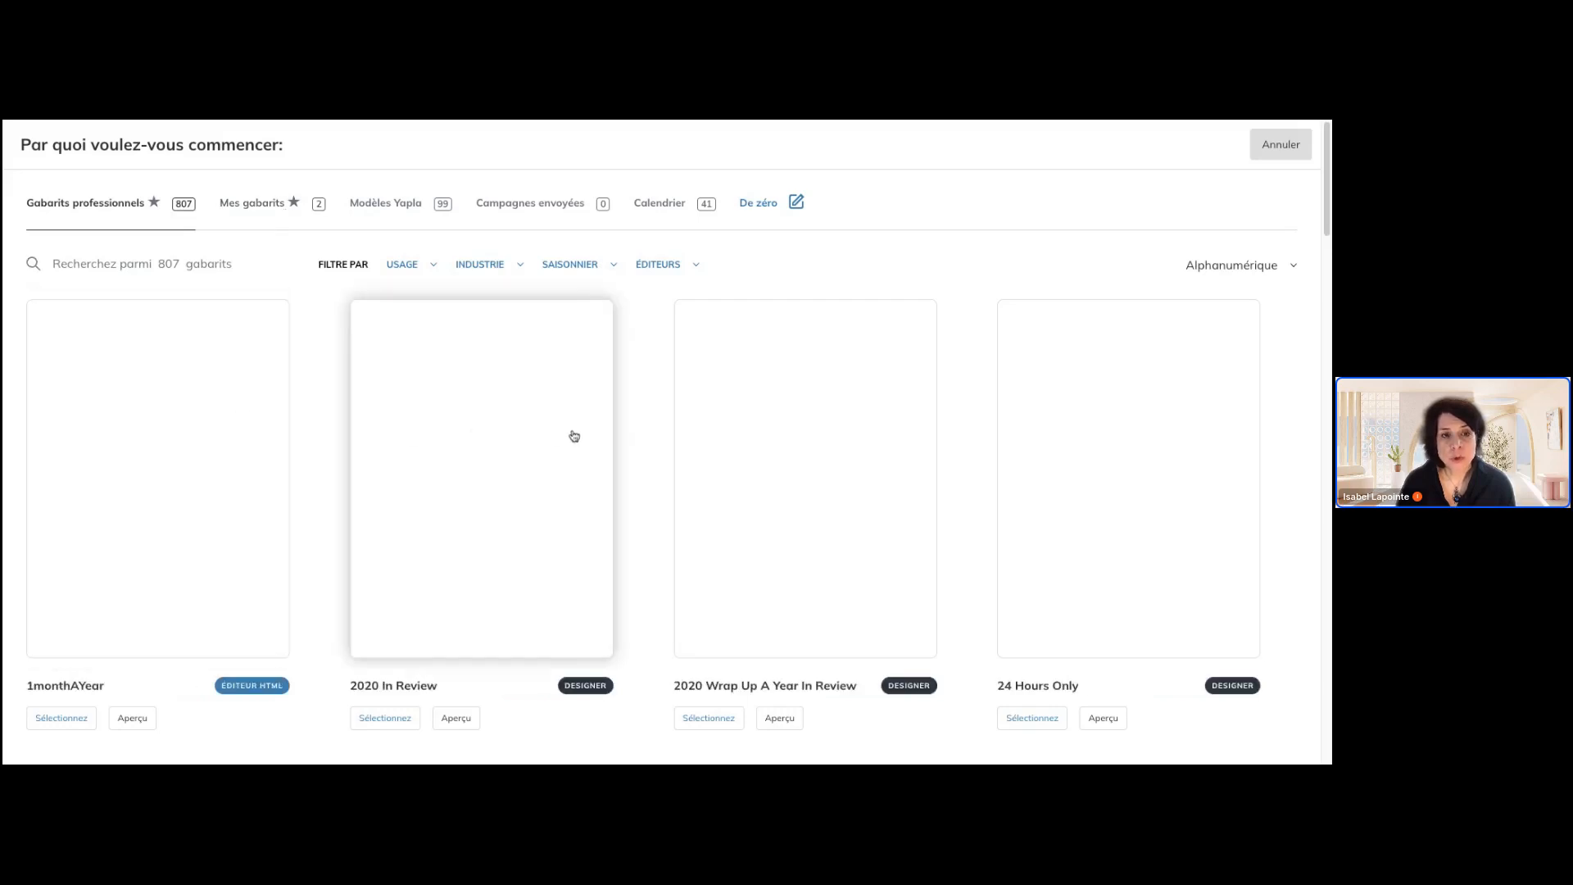
scroll(575, 435, "down", 1)
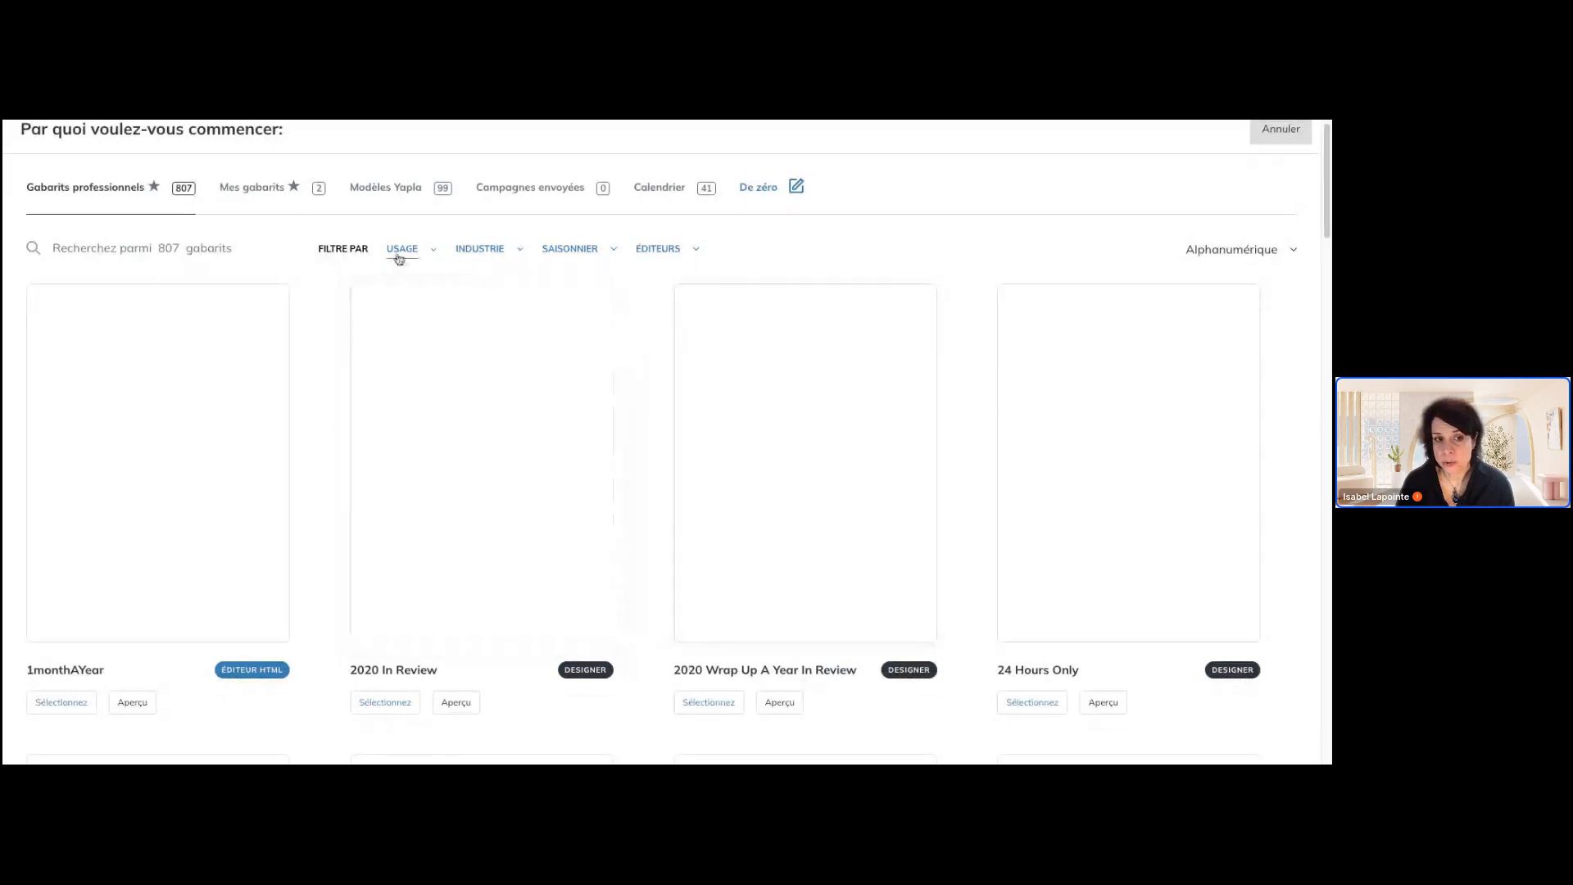
scroll(724, 414, "down", 15)
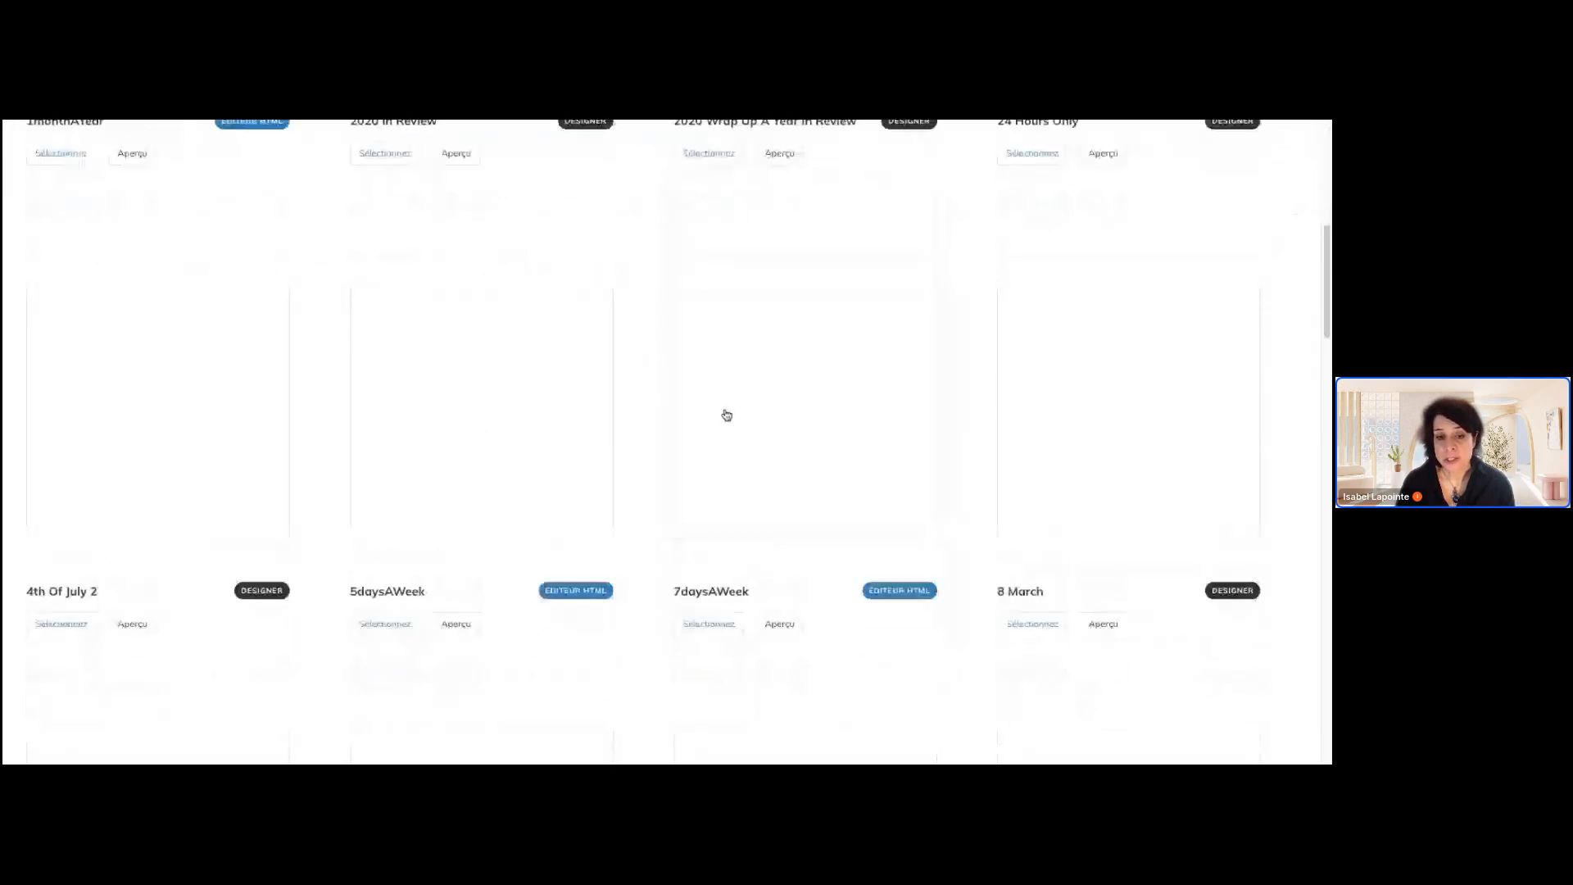
scroll(726, 414, "down", 8)
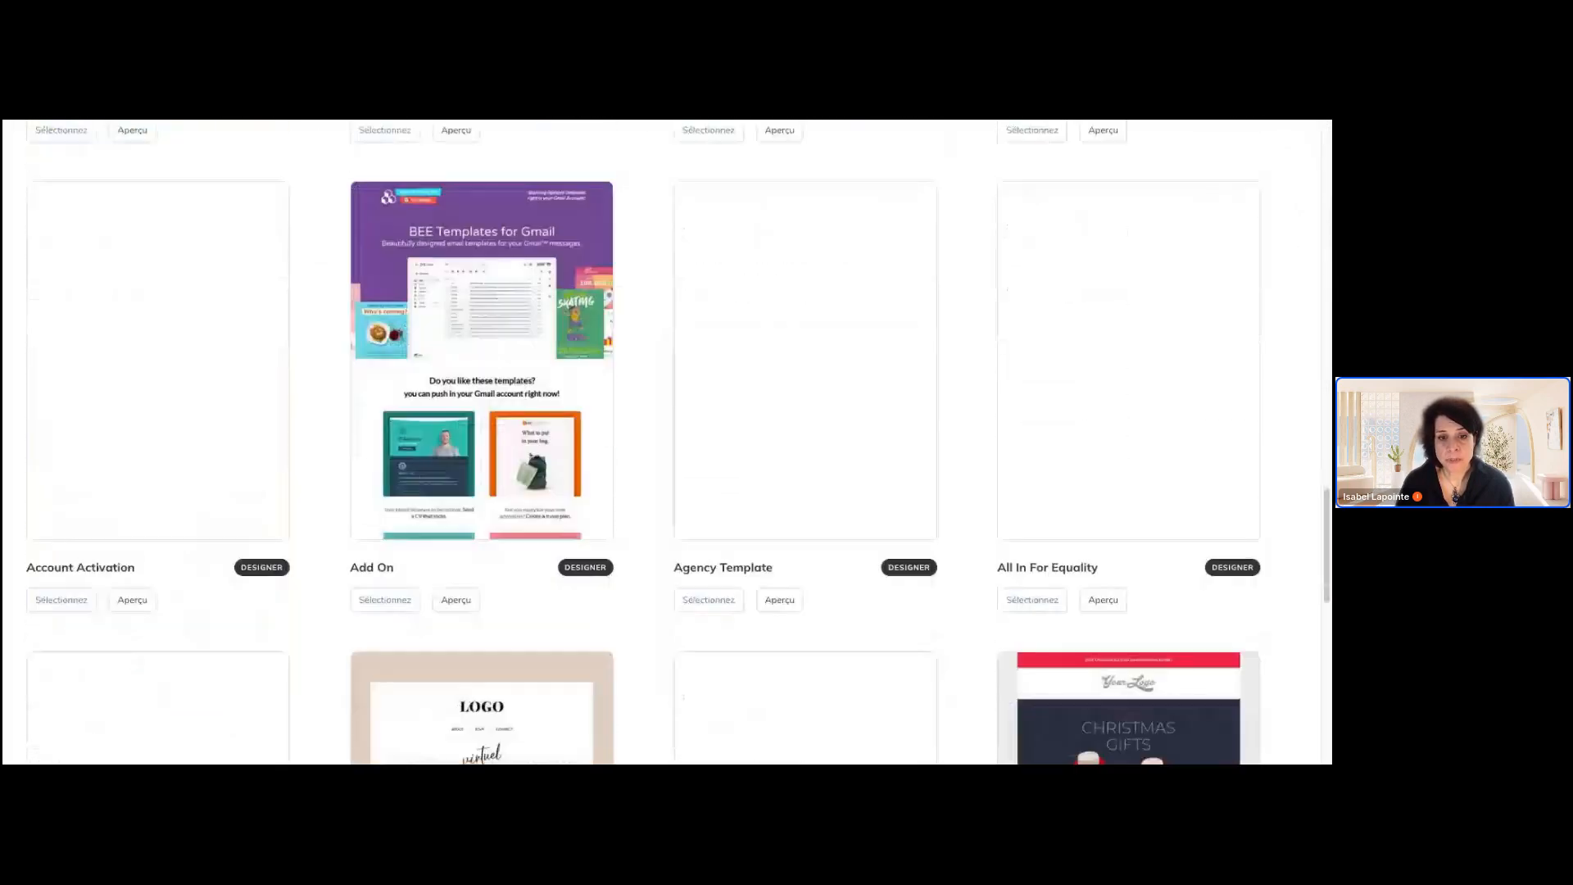
scroll(726, 415, "down", 4)
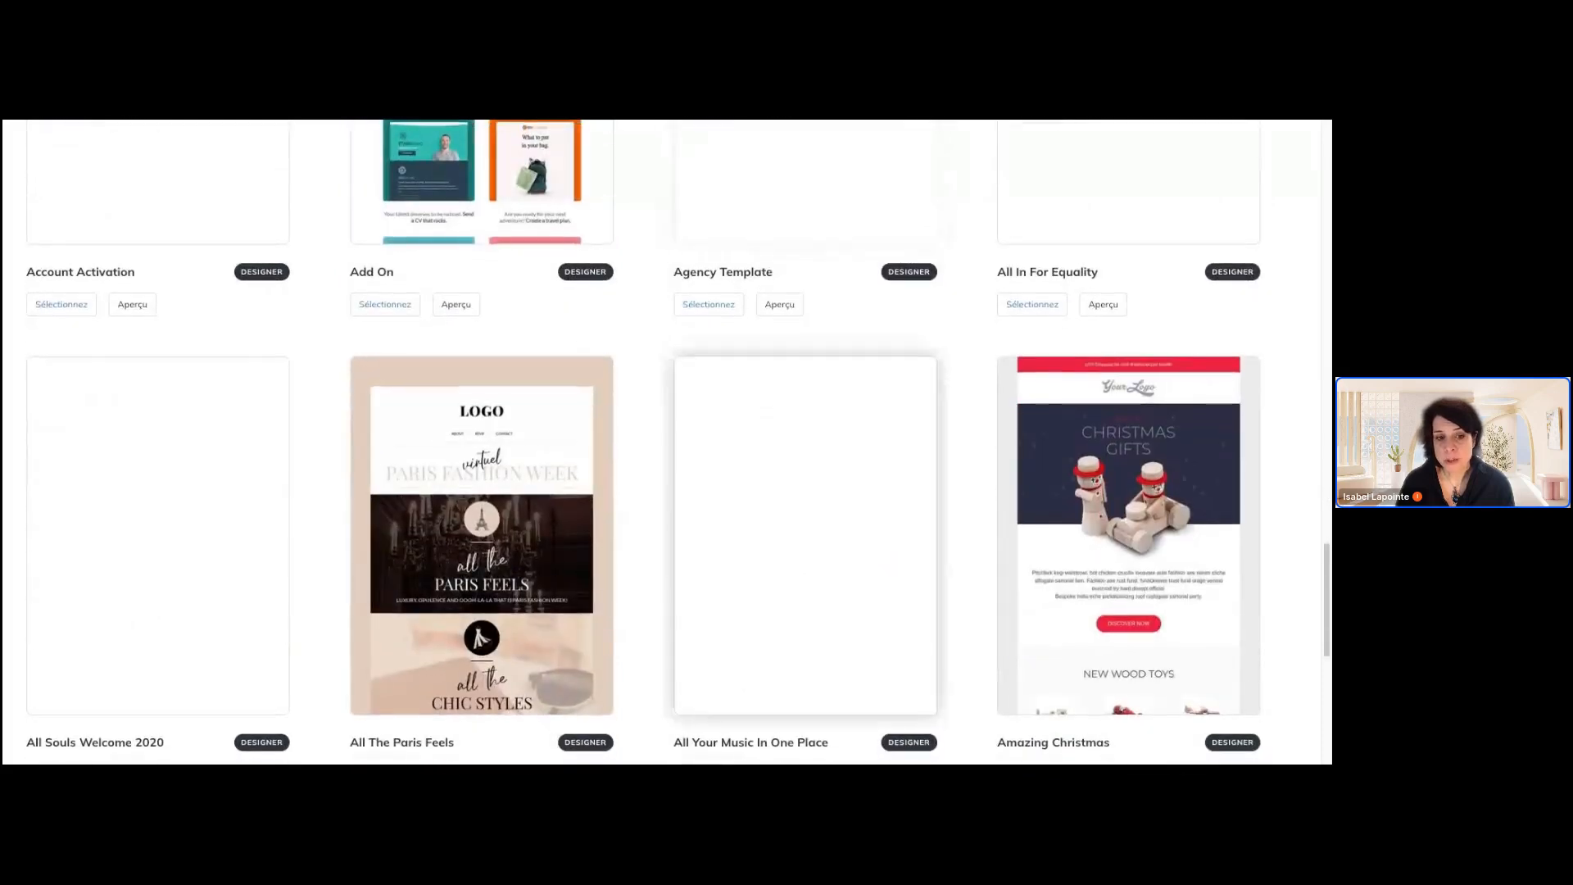
scroll(726, 415, "down", 3)
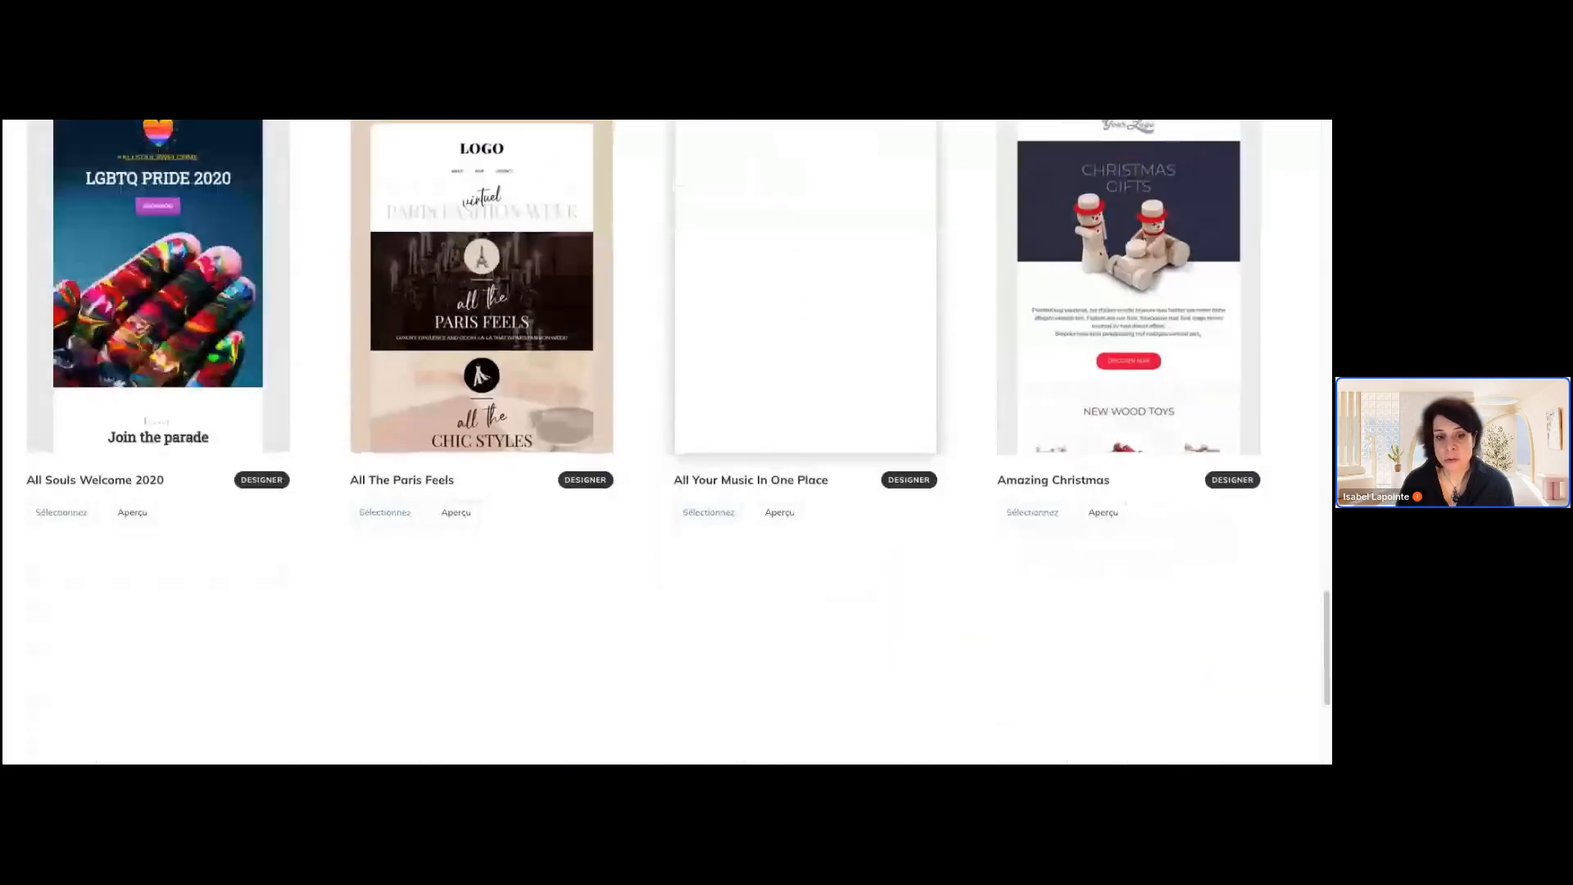
scroll(697, 324, "up", 1)
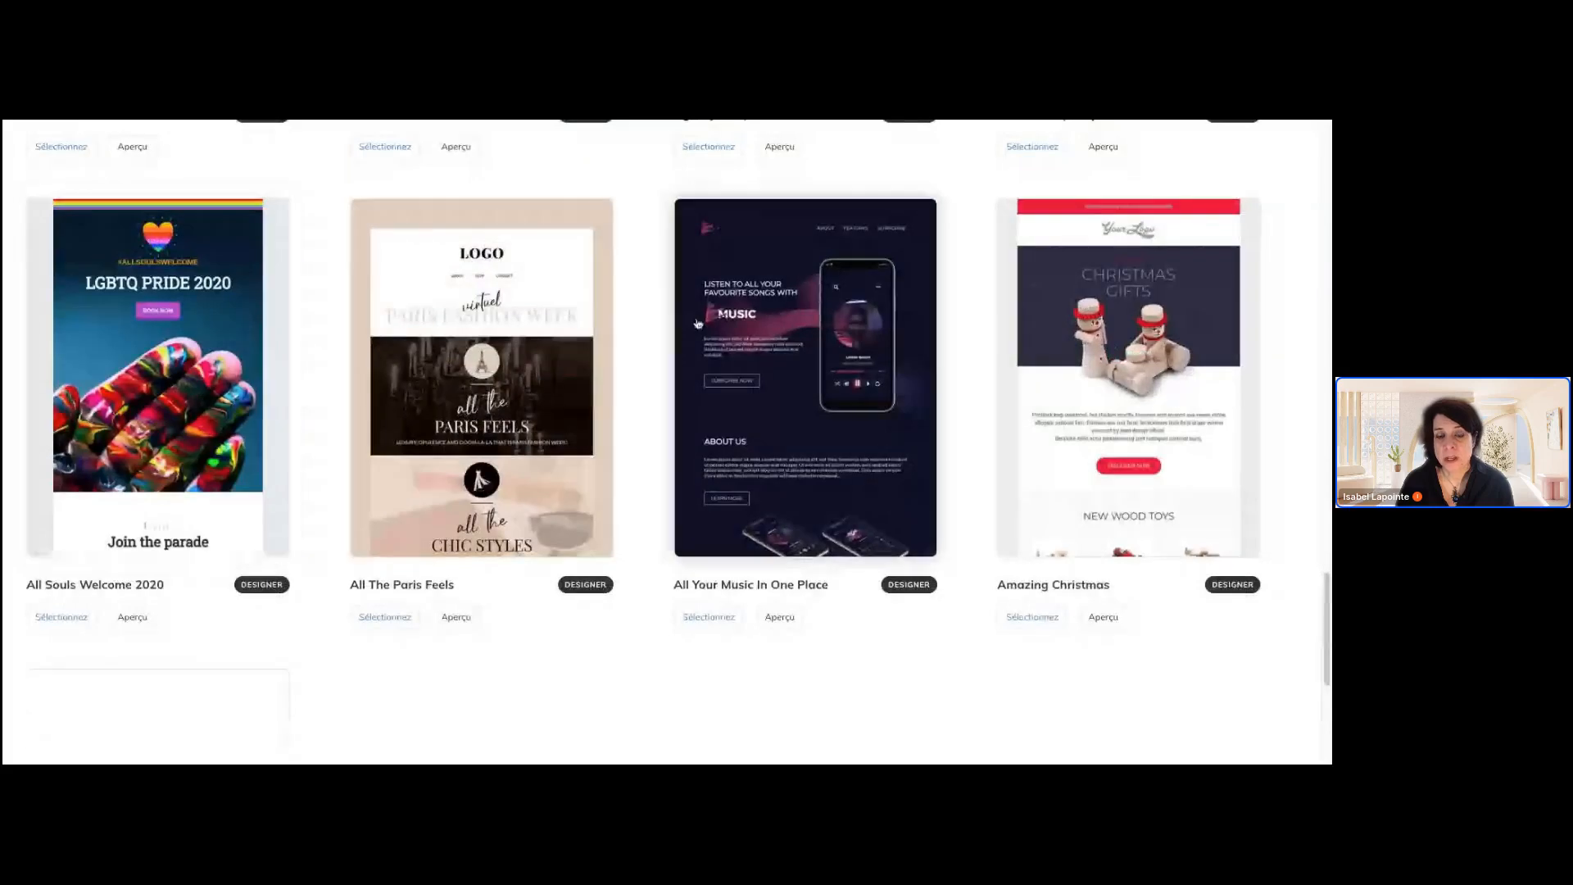
scroll(698, 323, "up", 2)
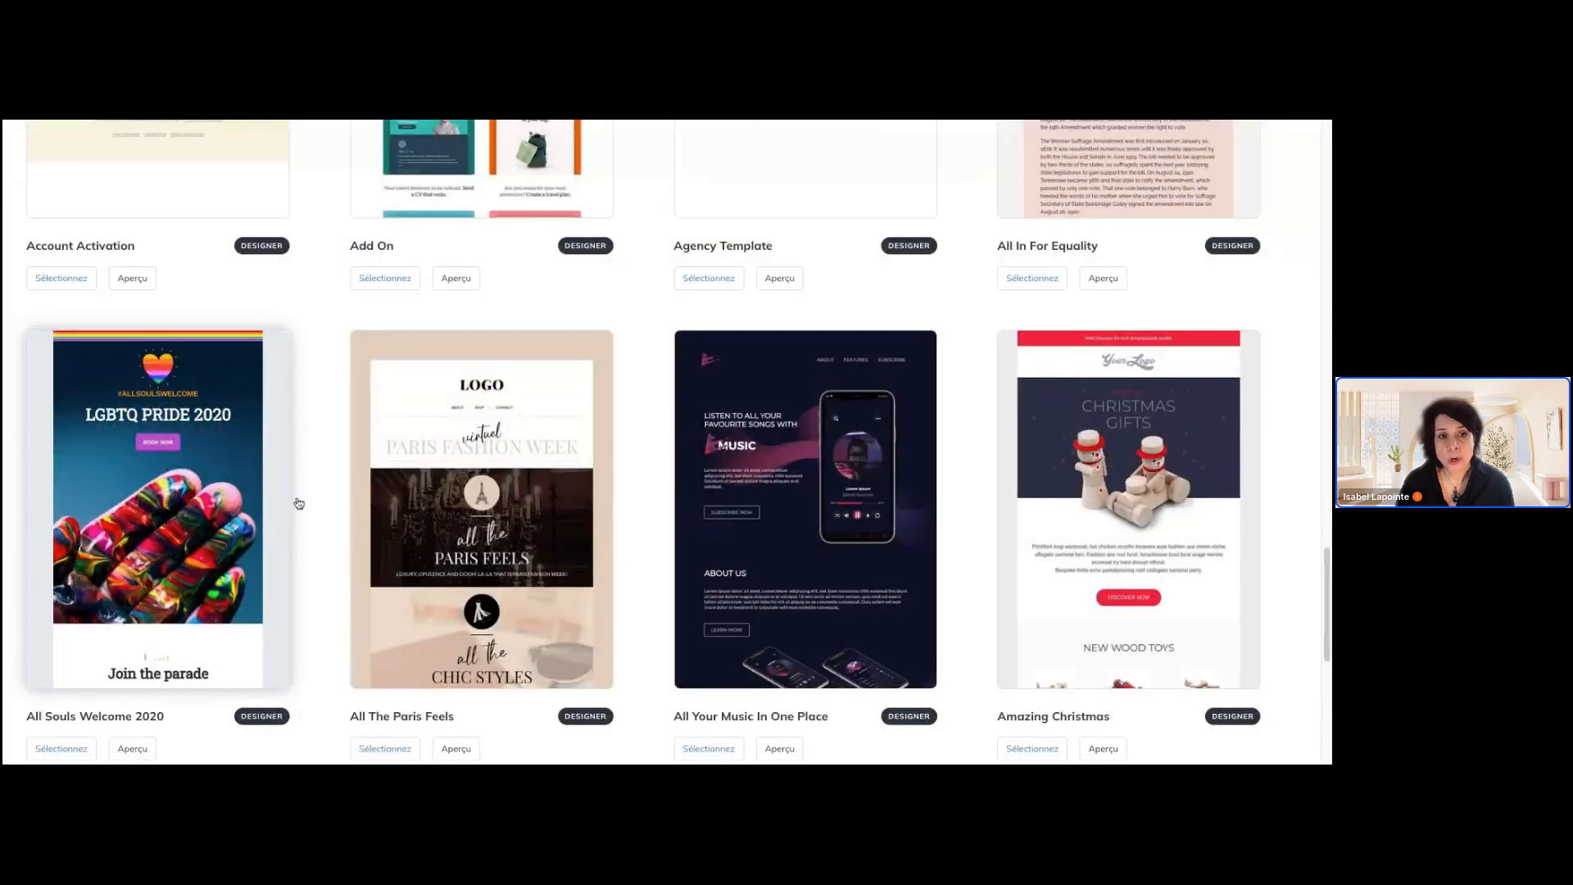
scroll(530, 434, "up", 2)
scroll(531, 434, "up", 2)
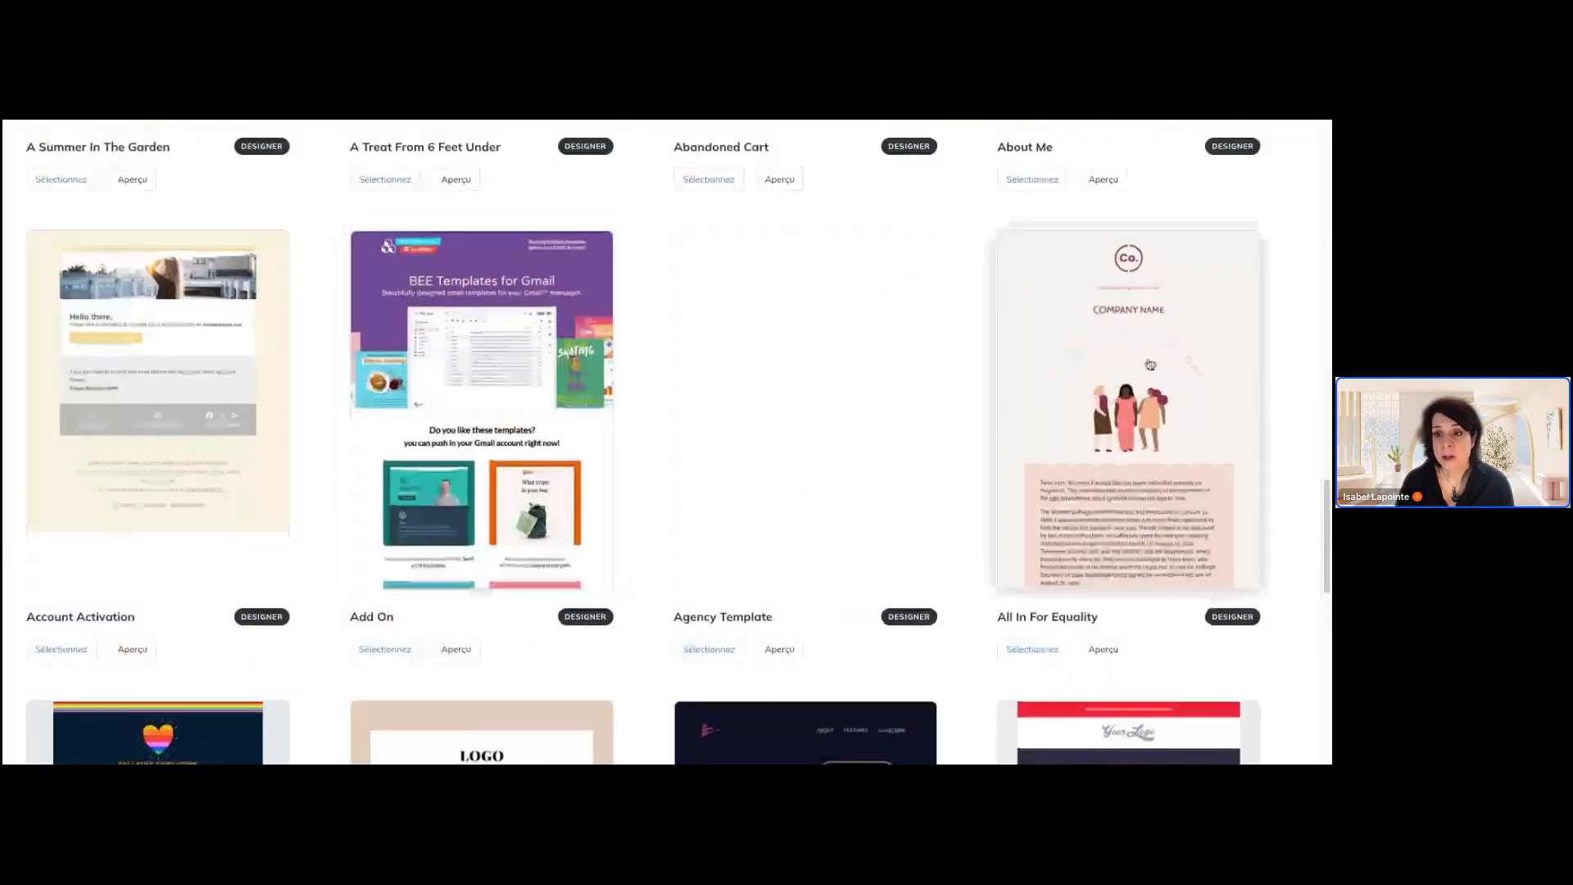
scroll(1128, 369, "up", 3)
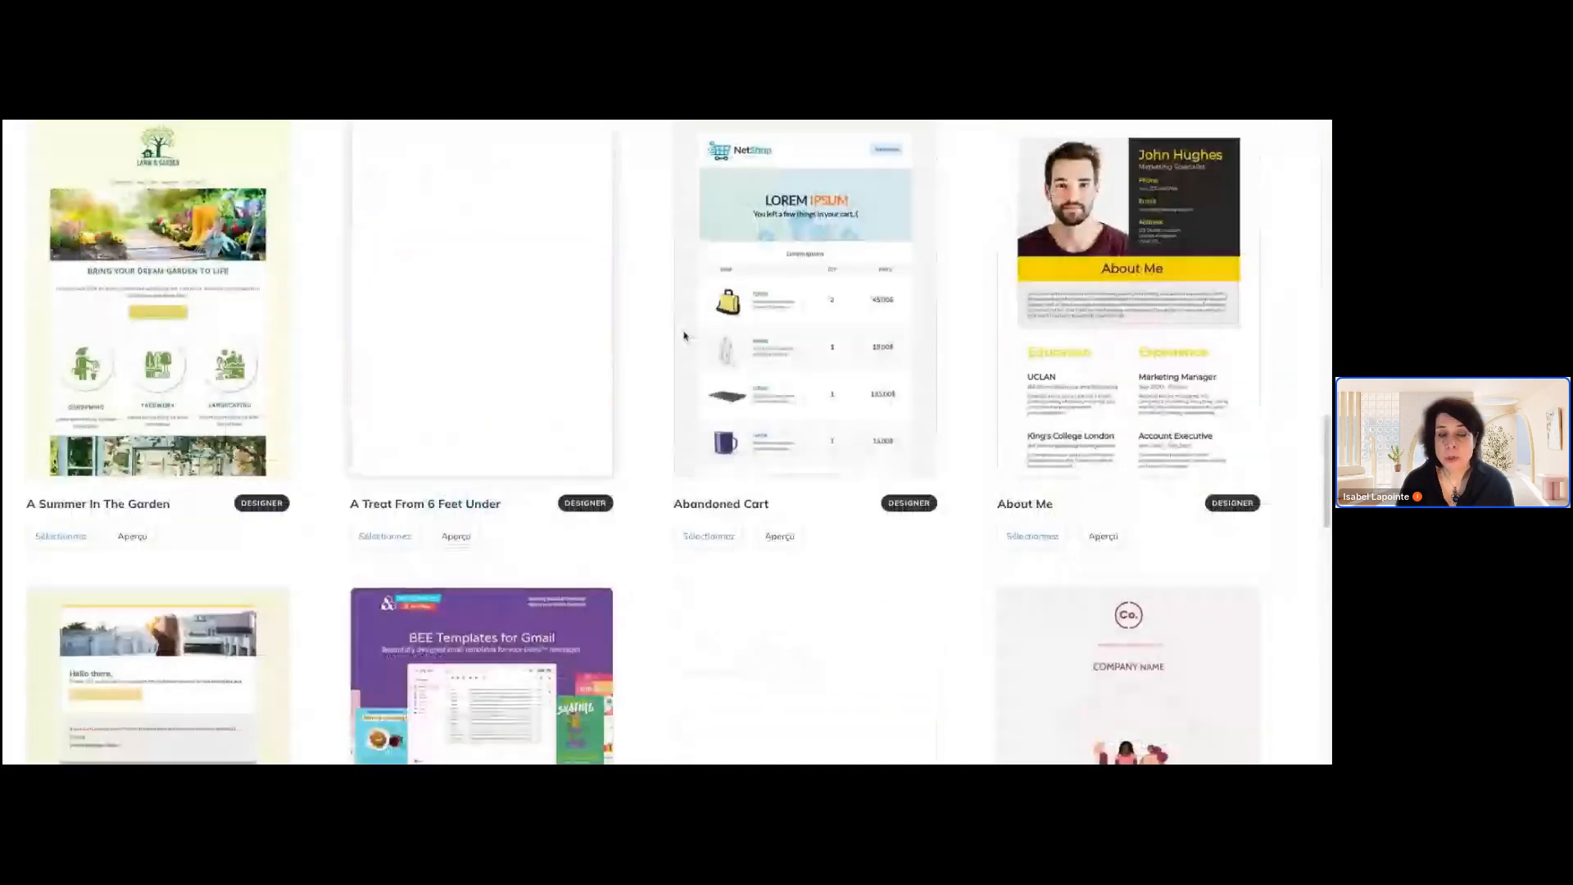
scroll(983, 361, "up", 1)
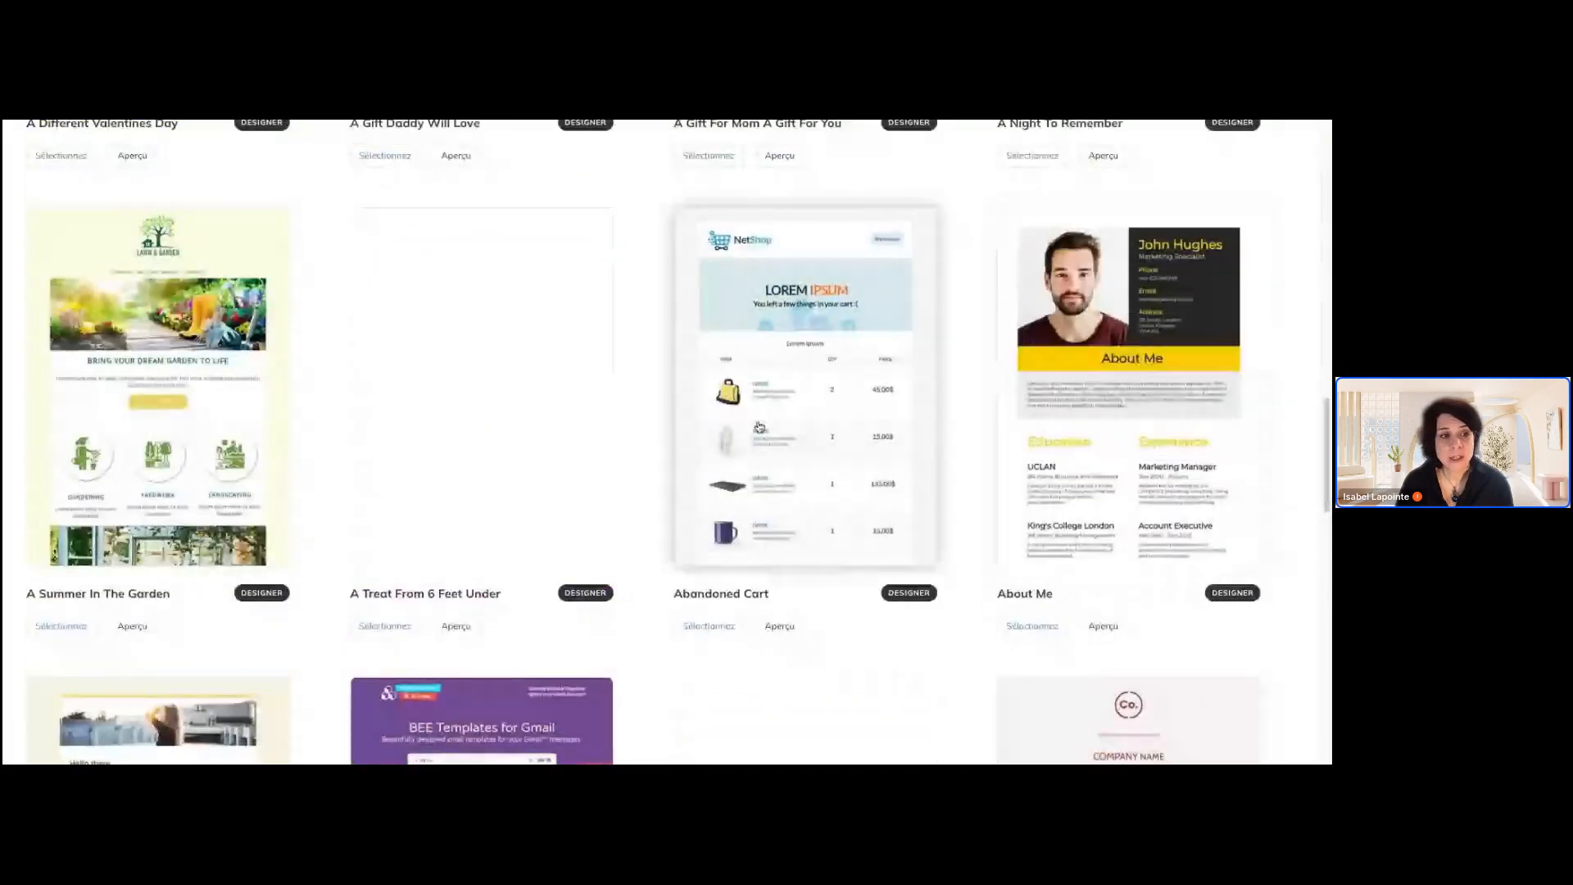
scroll(760, 426, "up", 10)
scroll(760, 426, "up", 3)
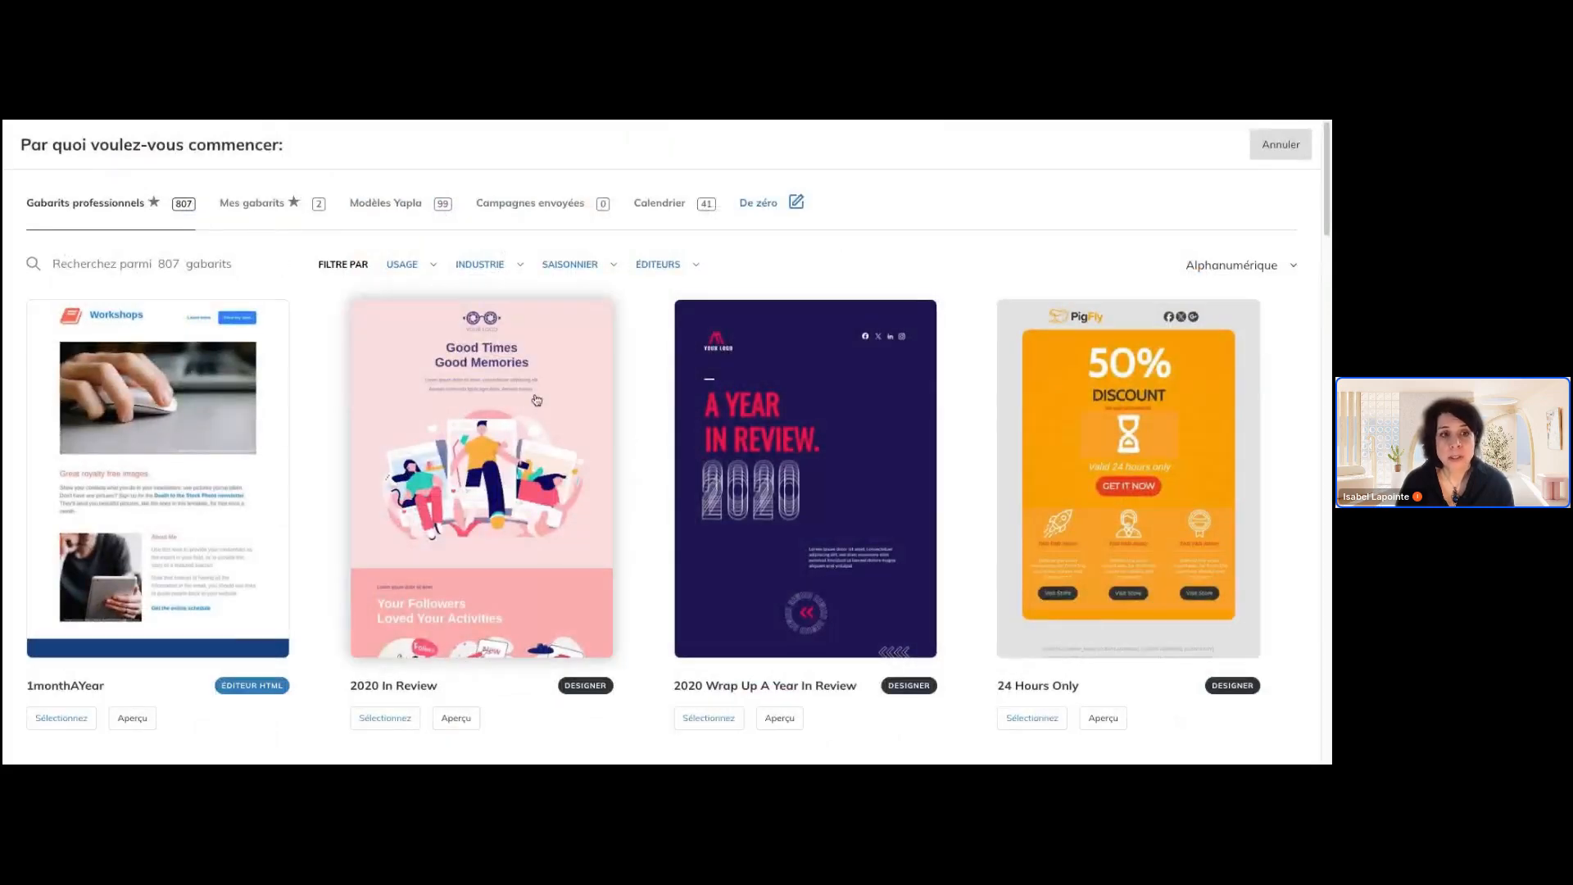
left_click(1272, 147)
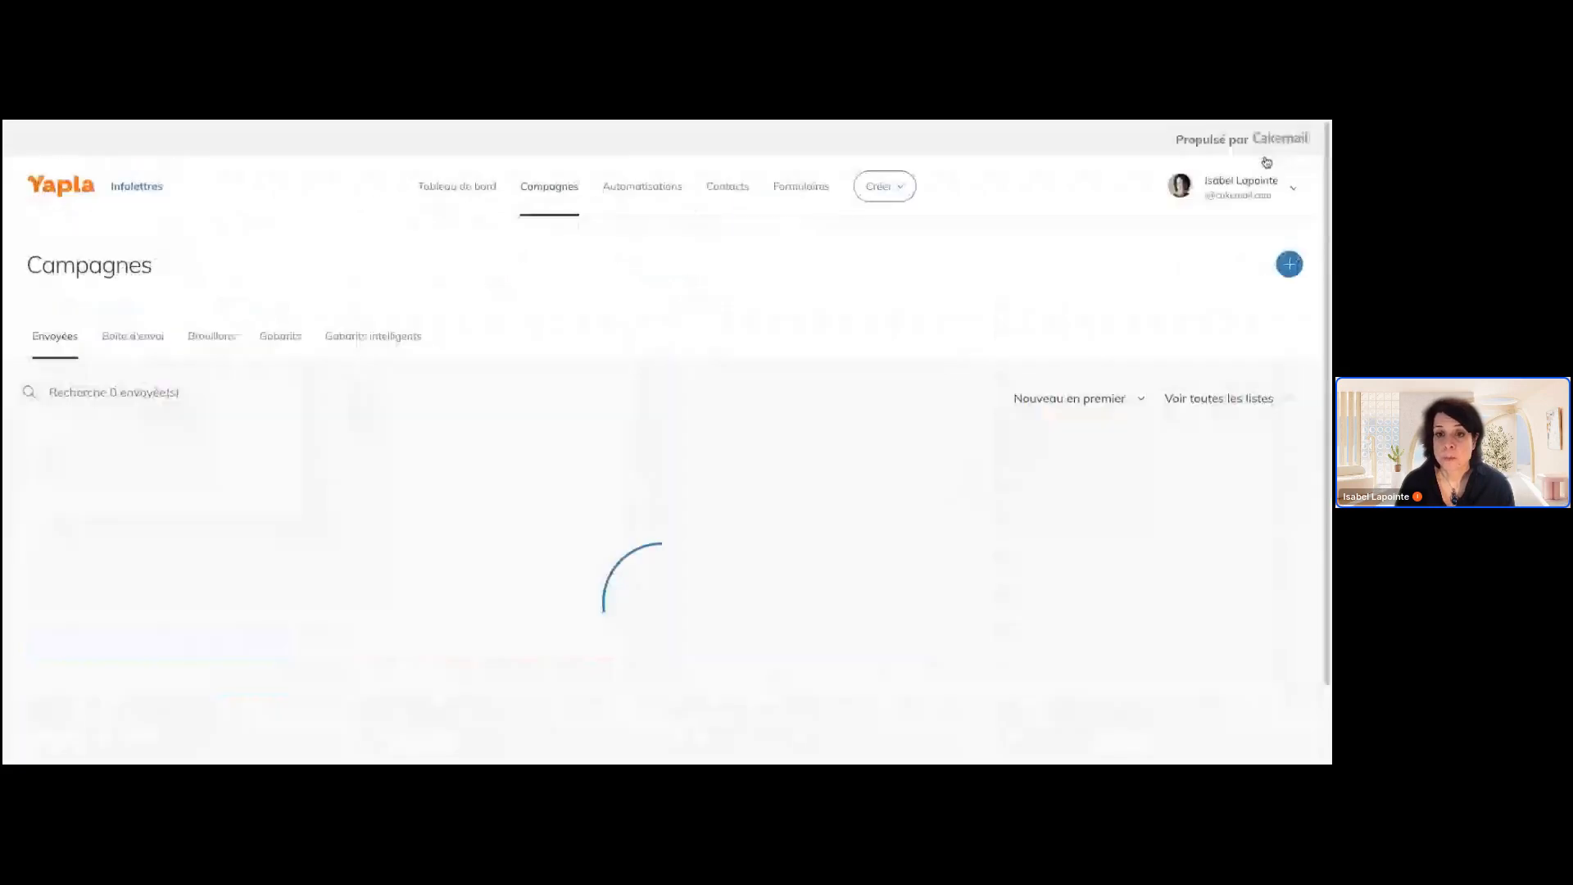
Browse the branded smart templates under Gabarits intelligents in the campaigns section
left_click(390, 344)
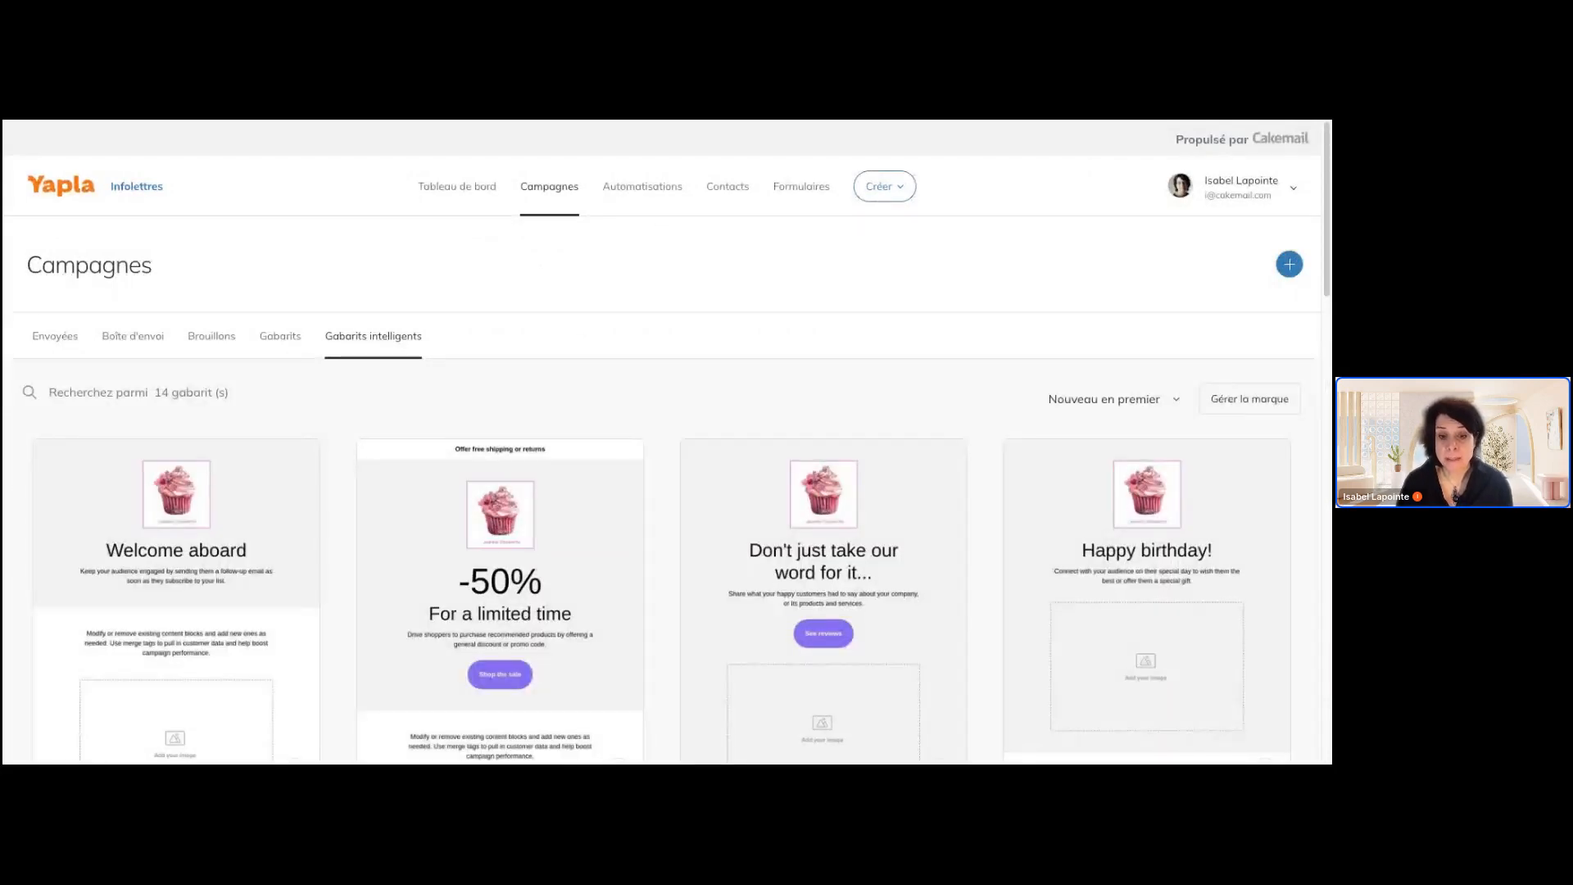
scroll(824, 443, "down", 3)
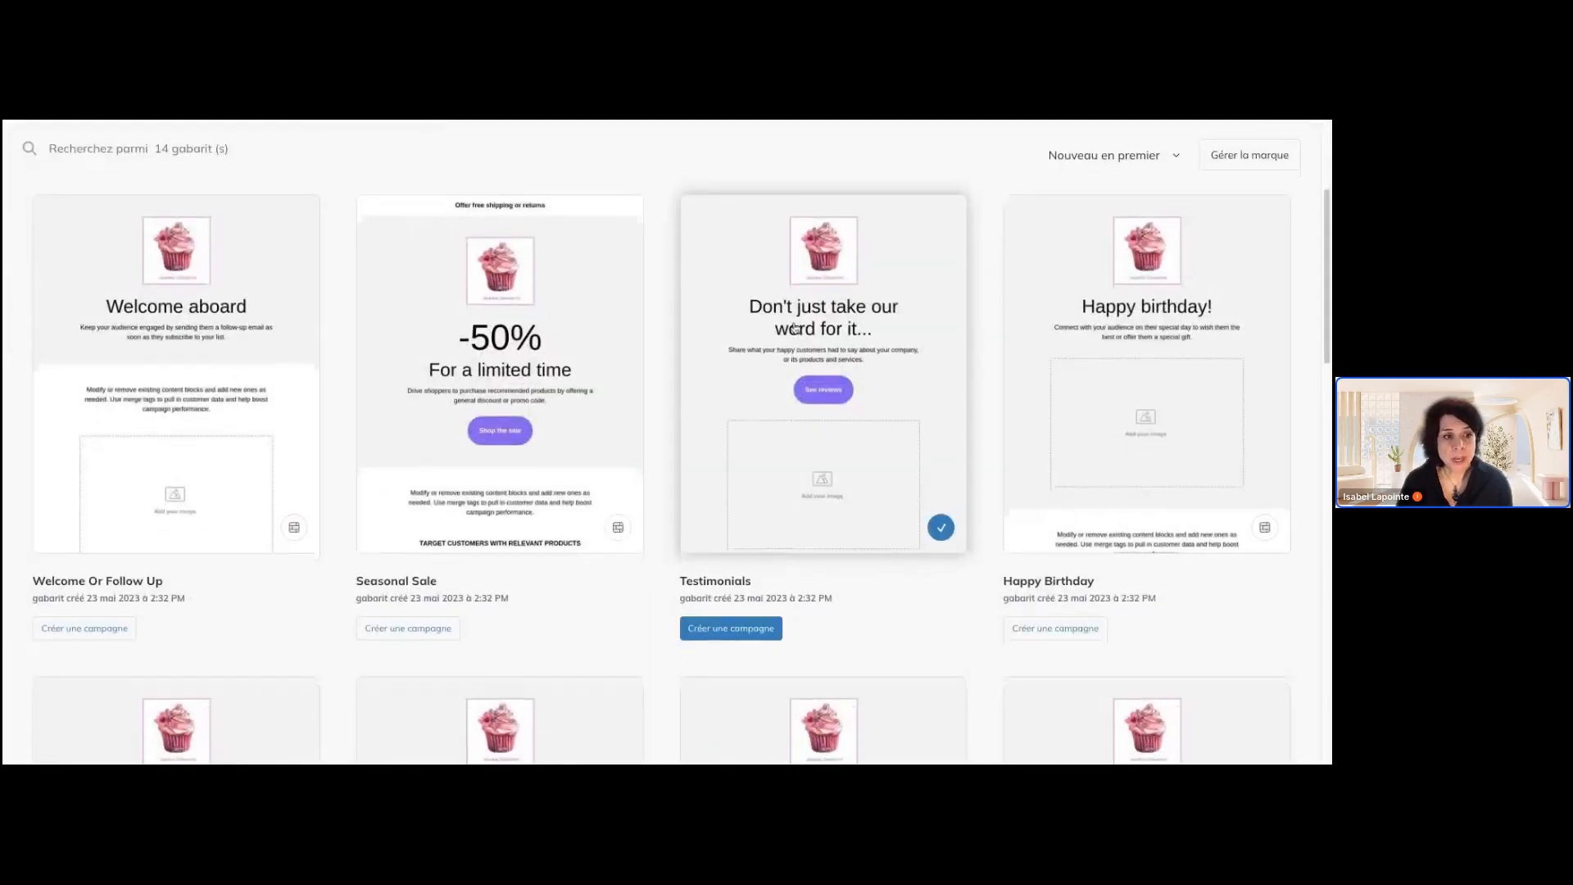
scroll(795, 328, "down", 1)
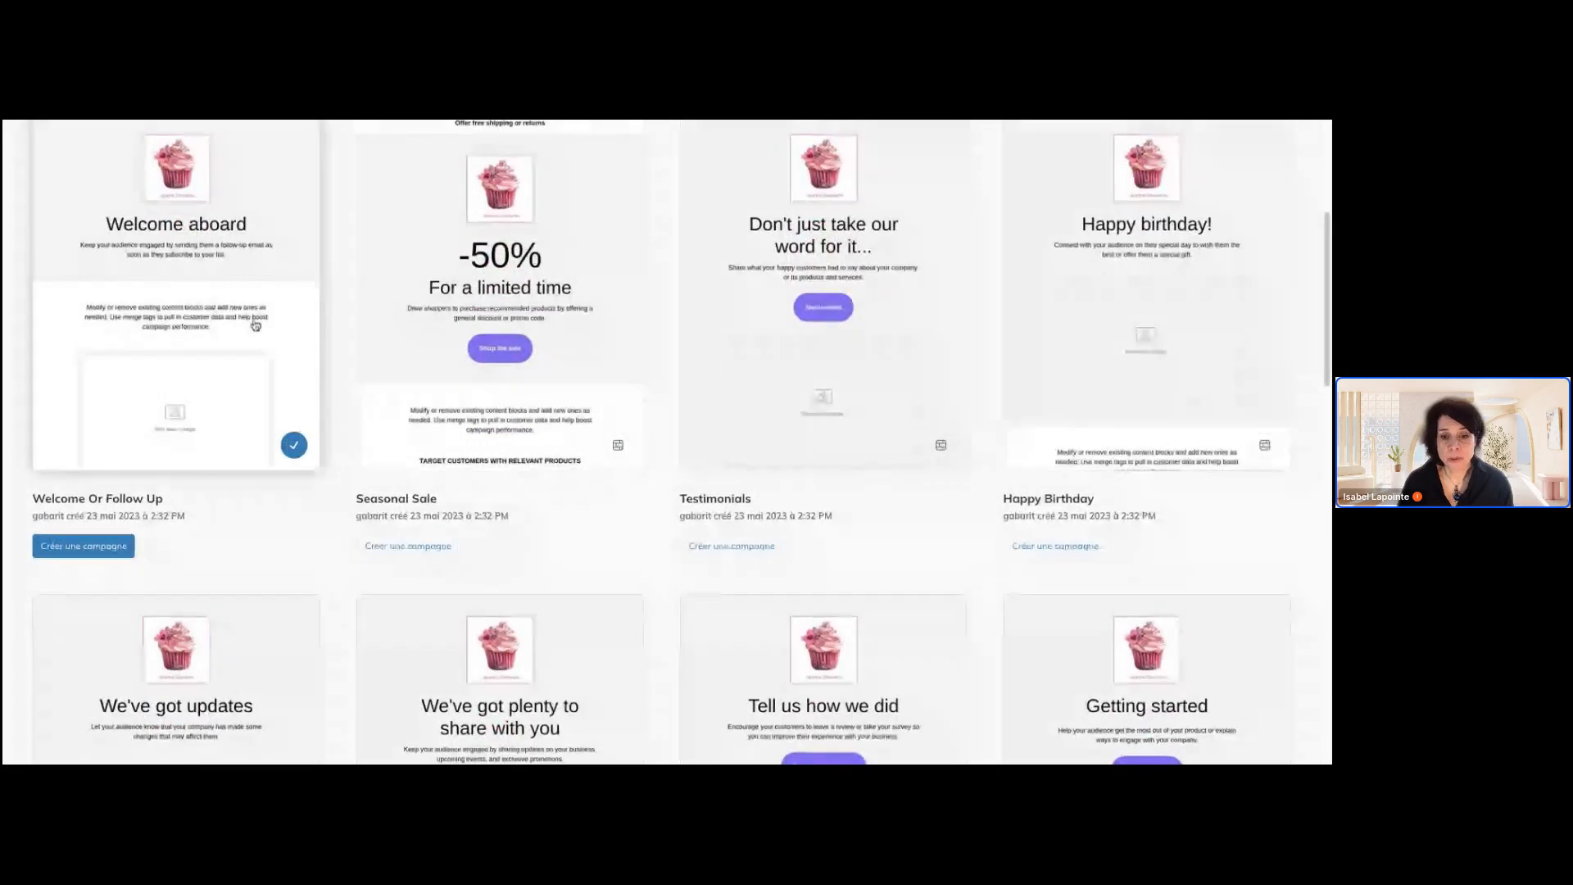
scroll(254, 323, "down", 4)
scroll(256, 326, "down", 1)
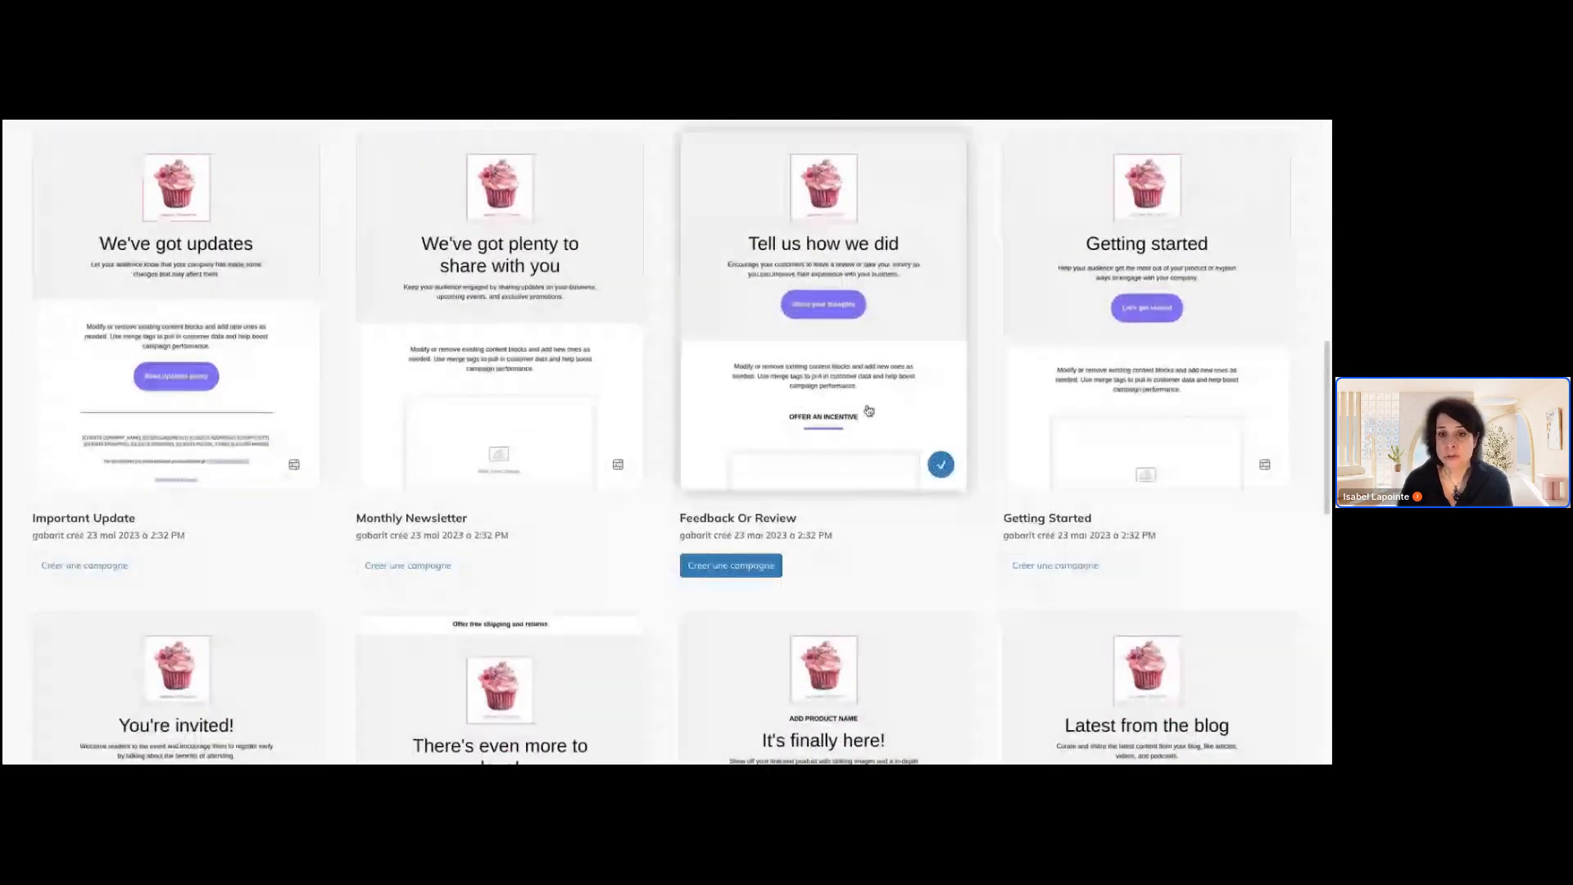
scroll(868, 411, "down", 2)
scroll(867, 411, "down", 2)
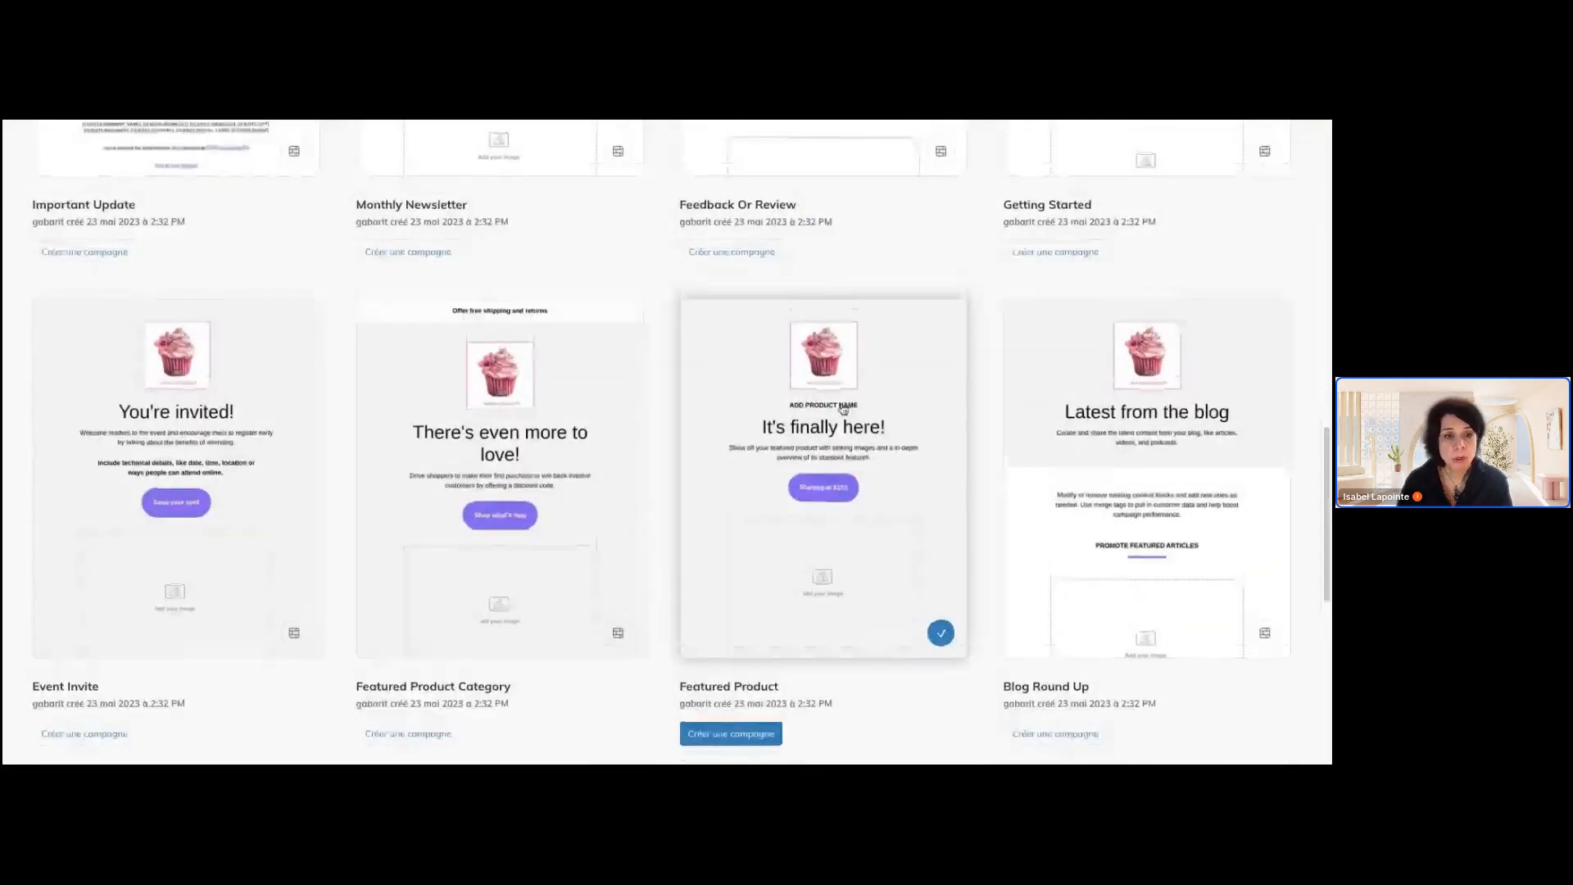
scroll(616, 419, "down", 1)
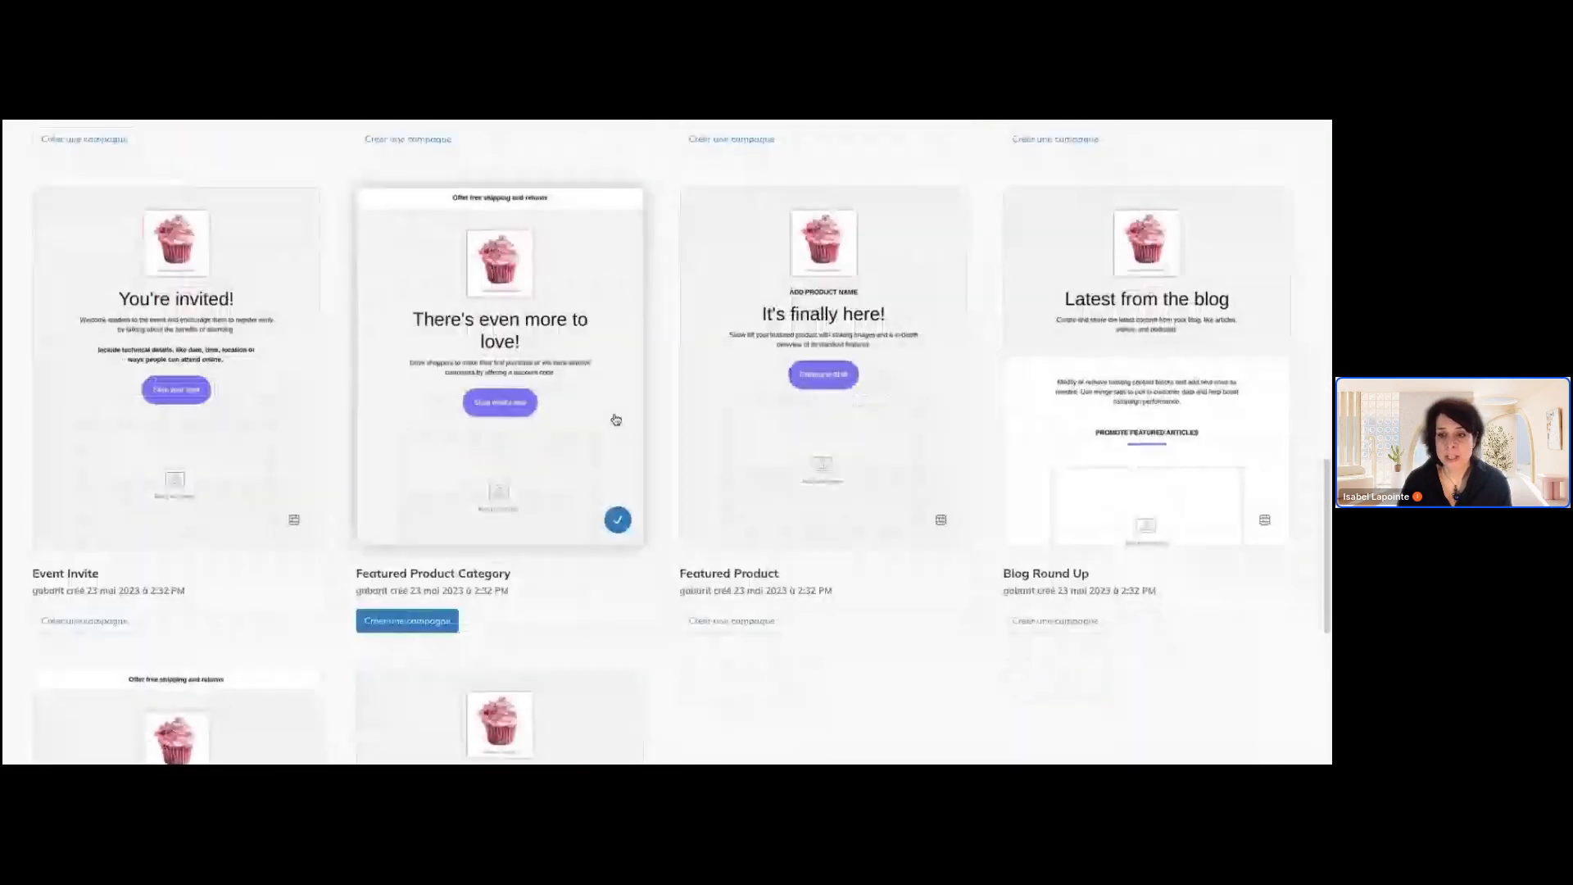
scroll(616, 419, "down", 1)
scroll(617, 419, "up", 4)
scroll(616, 420, "up", 8)
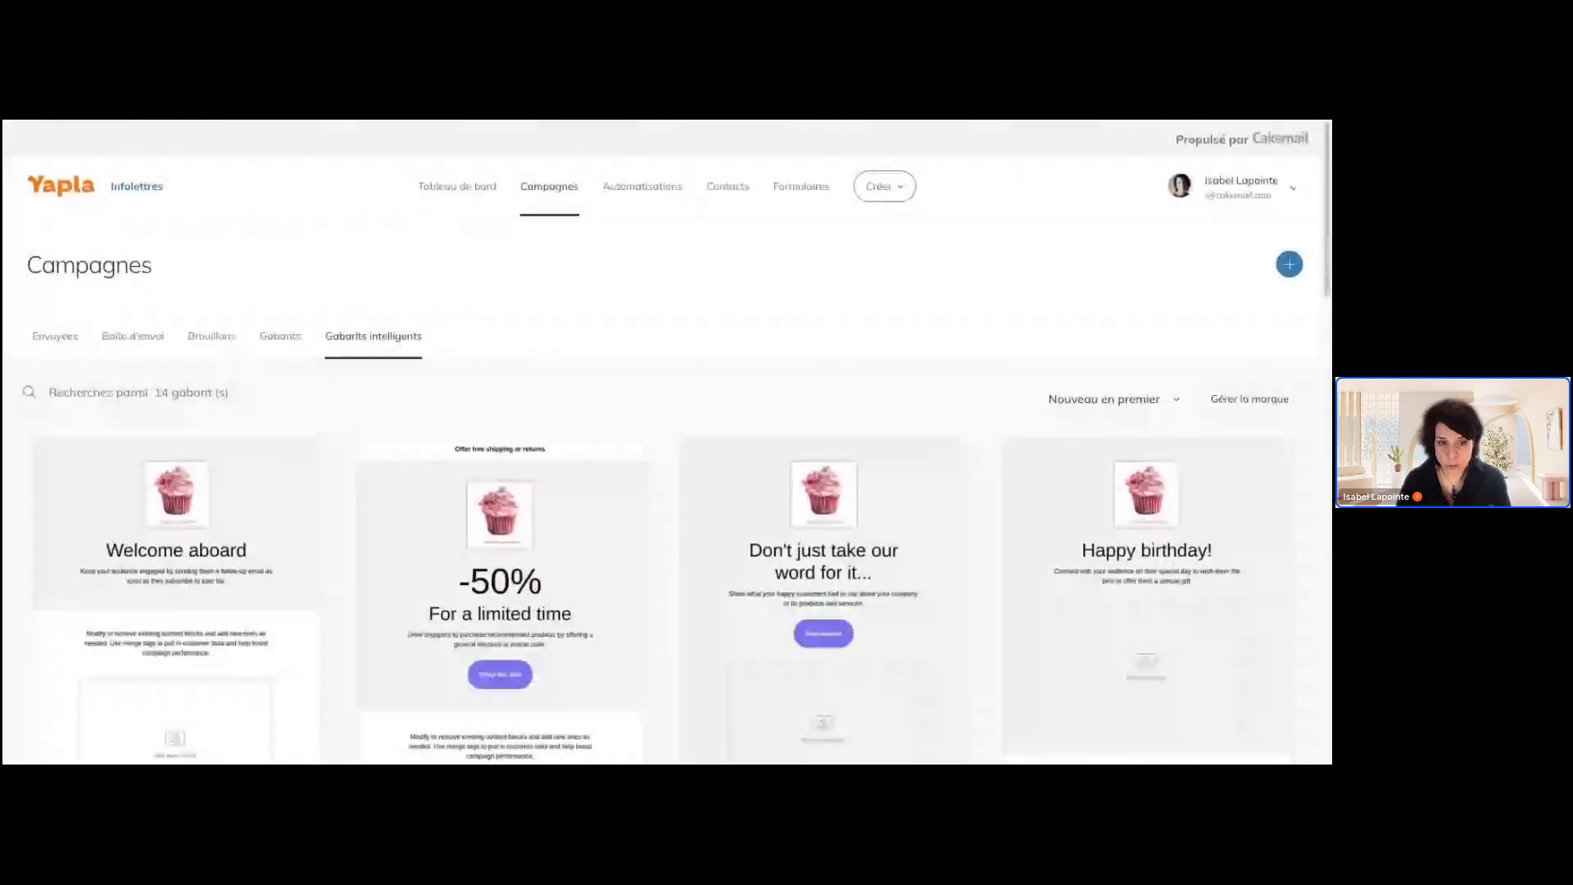
Create a campaign from the Welcome Or Follow Up smart template
scroll(616, 419, "down", 4)
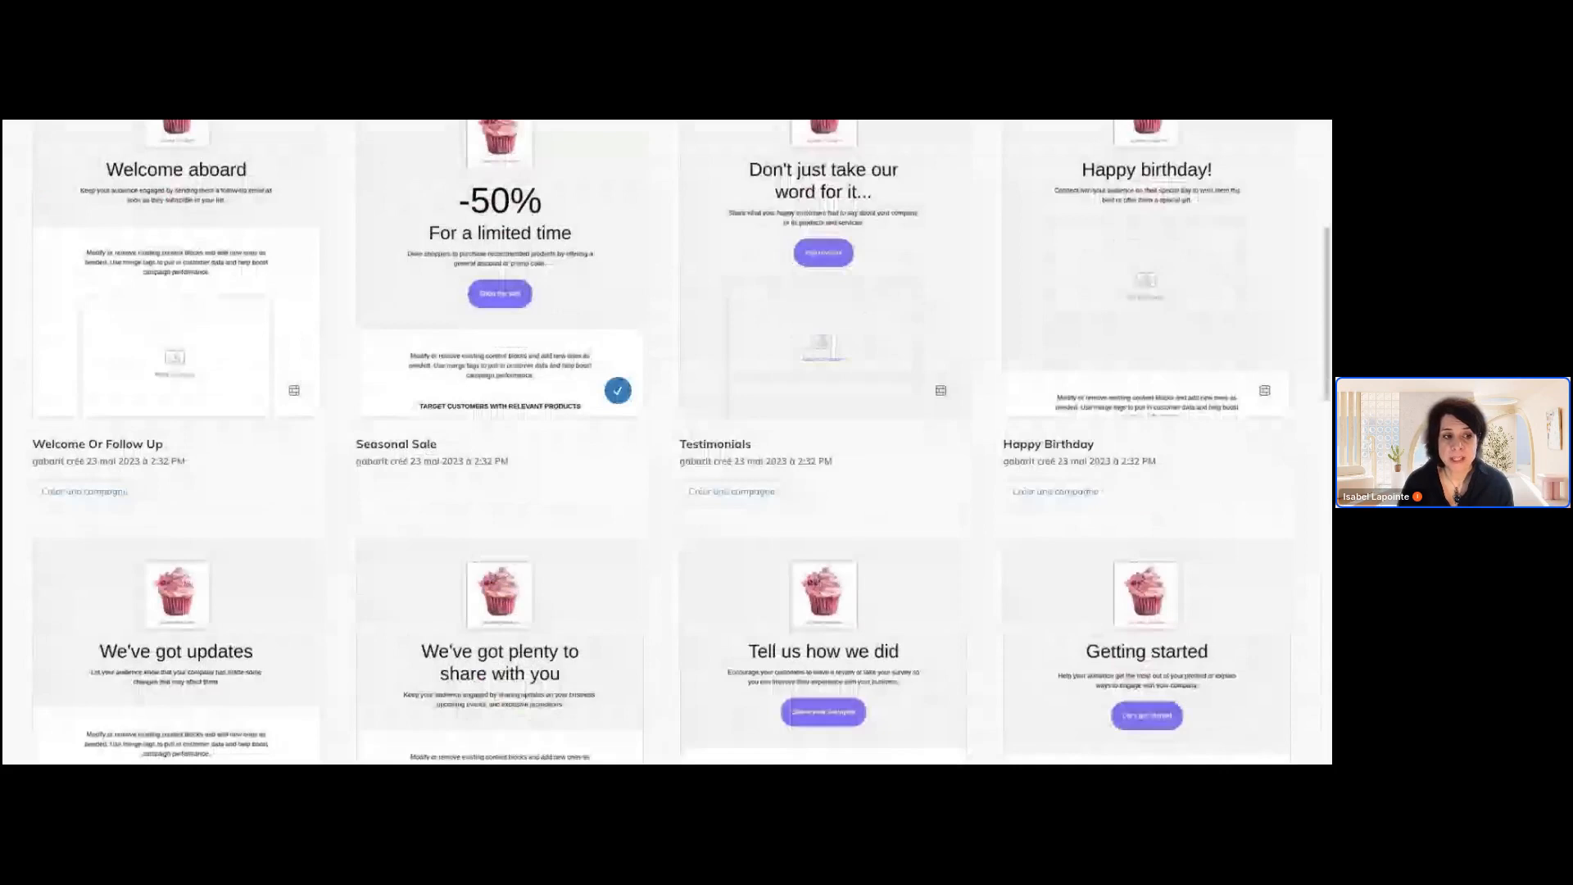
scroll(576, 379, "up", 1)
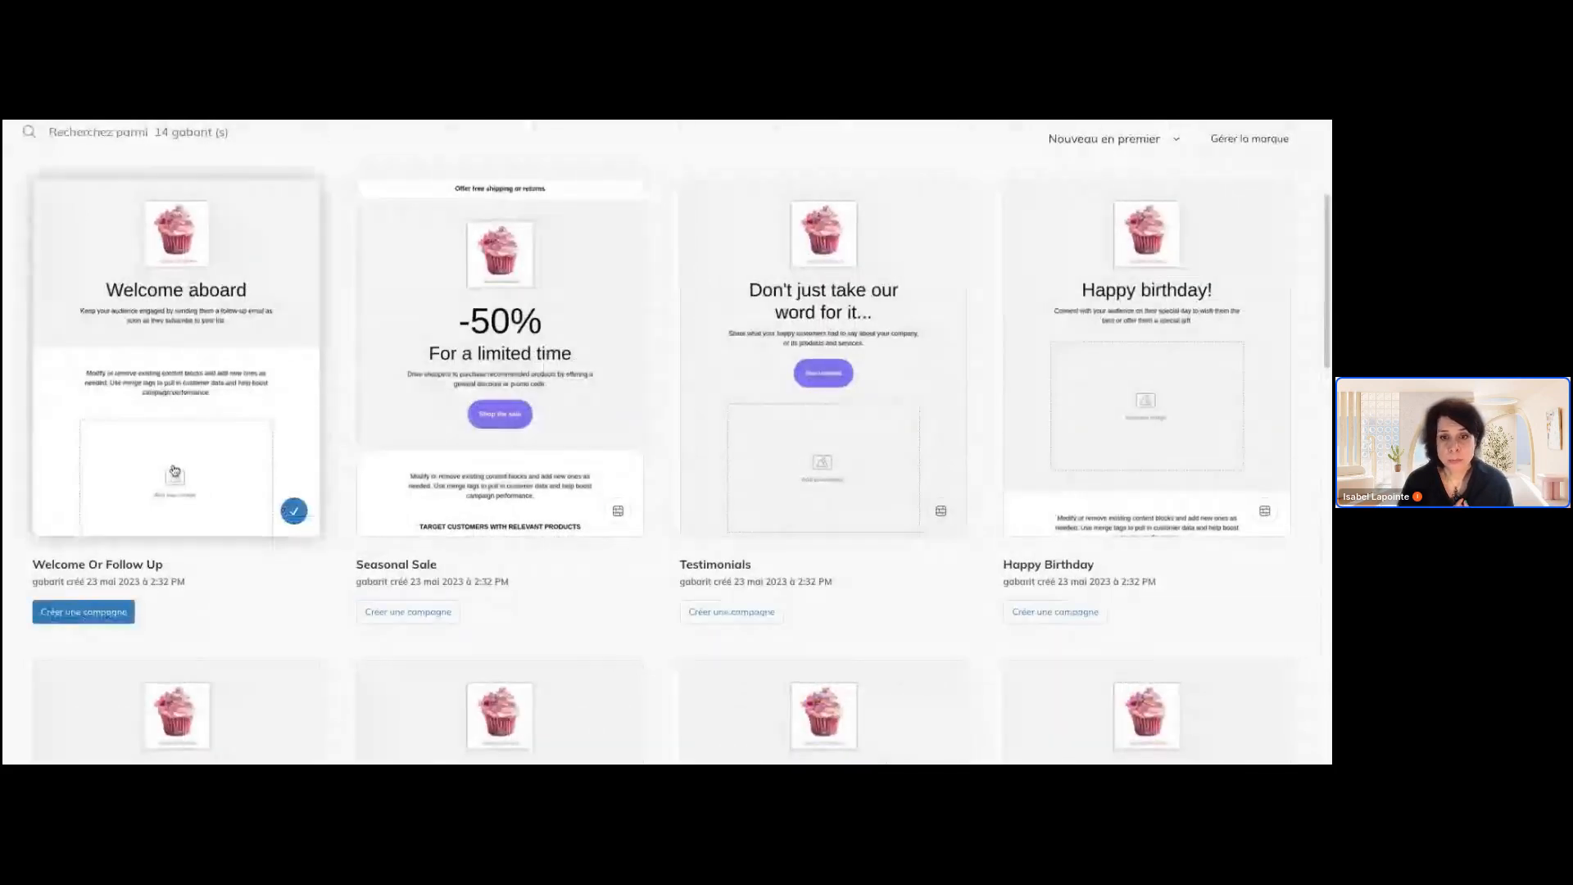
left_click(91, 611)
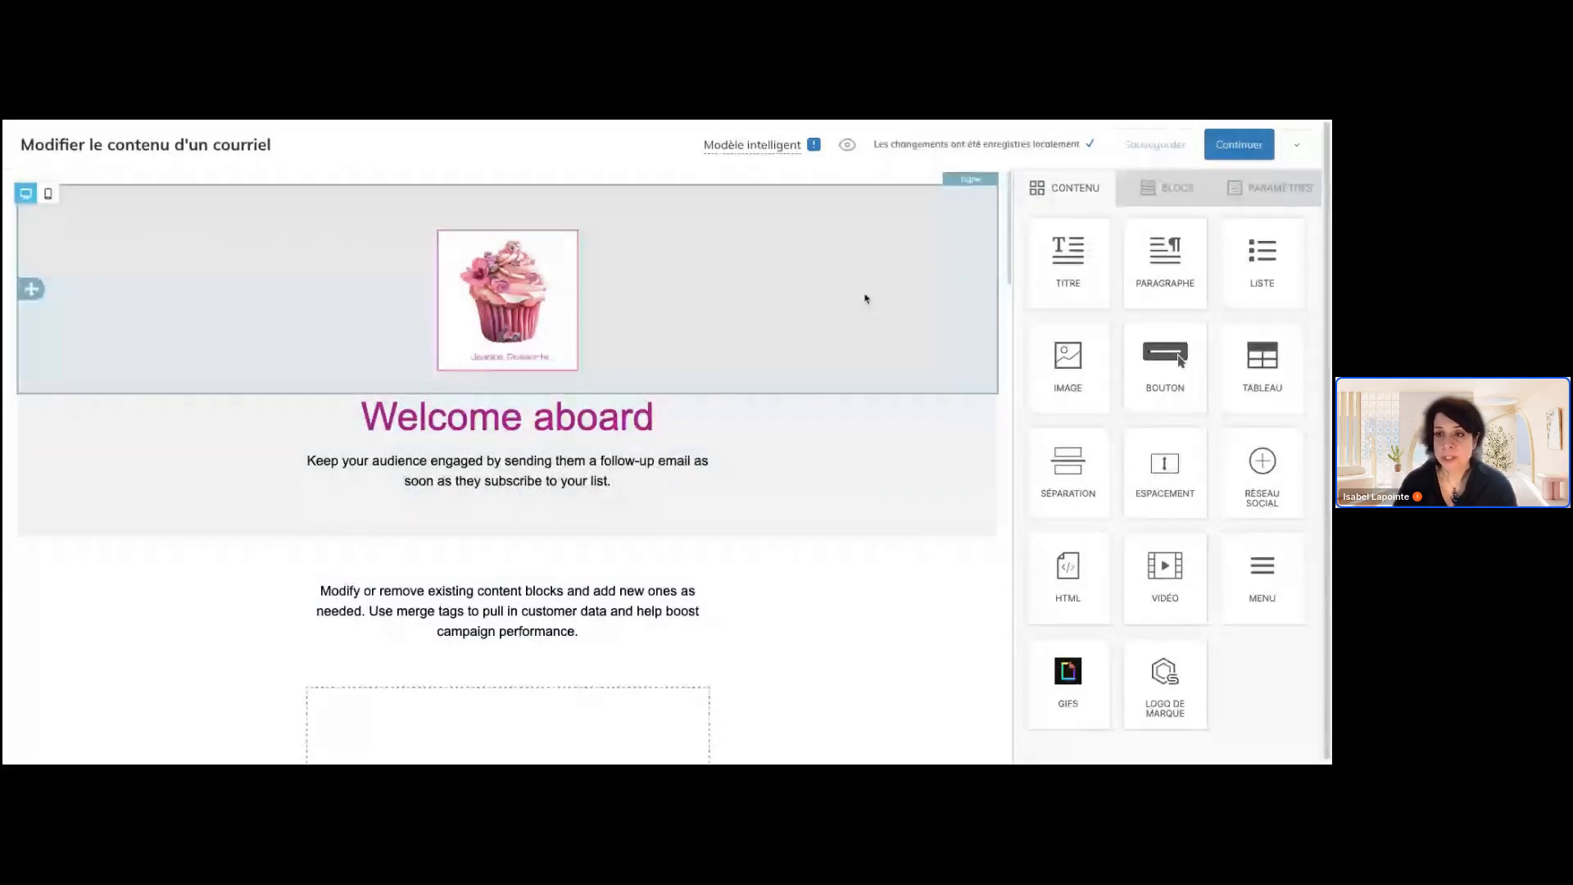
Examine the e-mail's general settings and the fonts available as its default font
left_click(1274, 190)
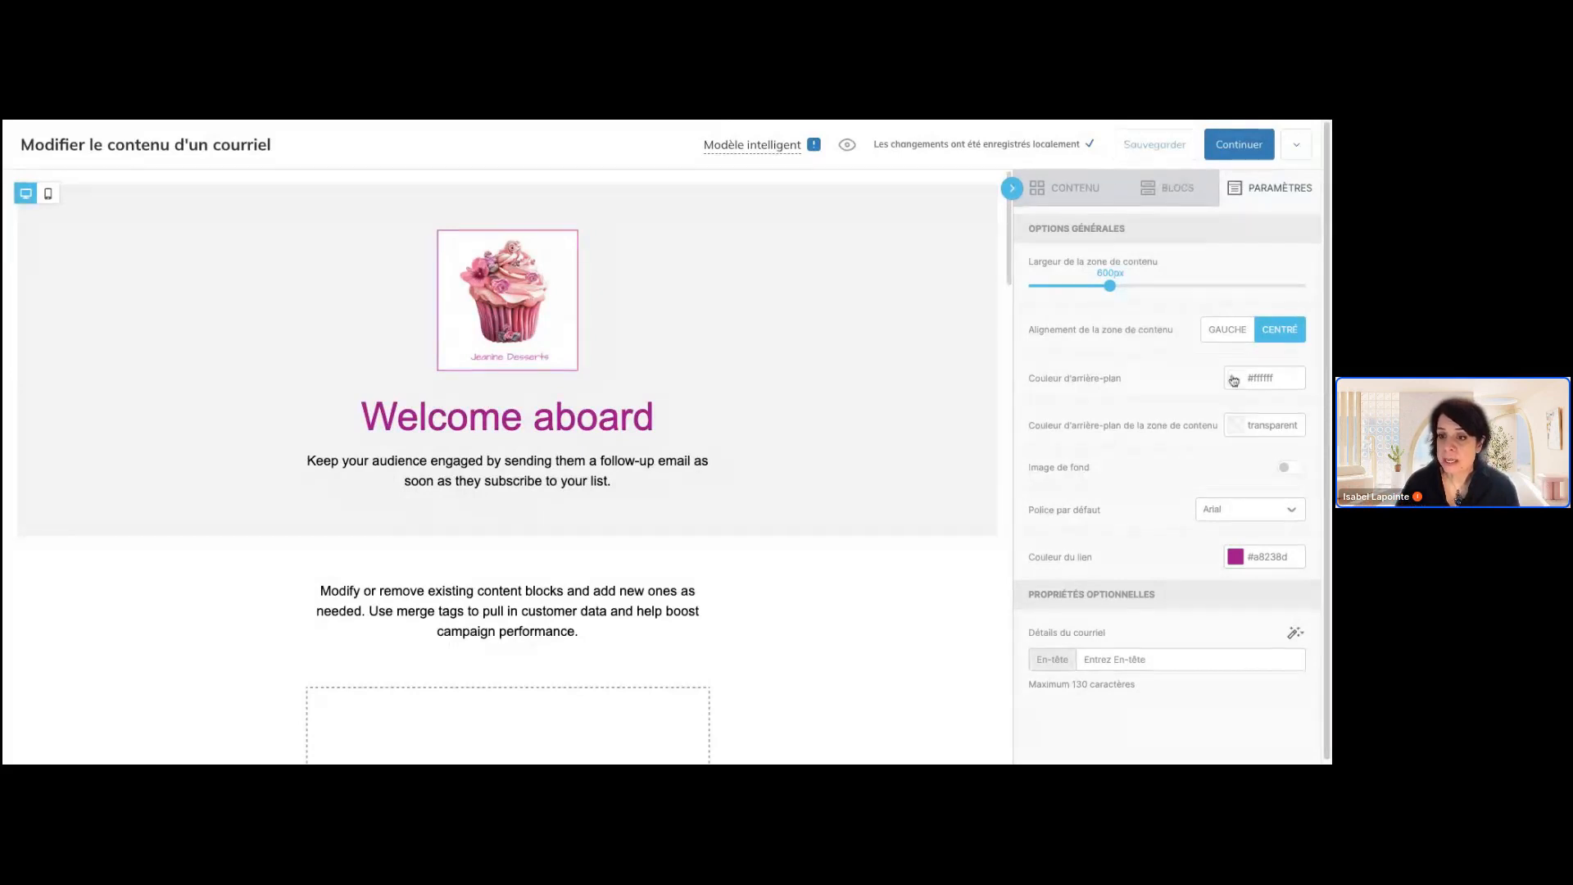
left_click(1245, 512)
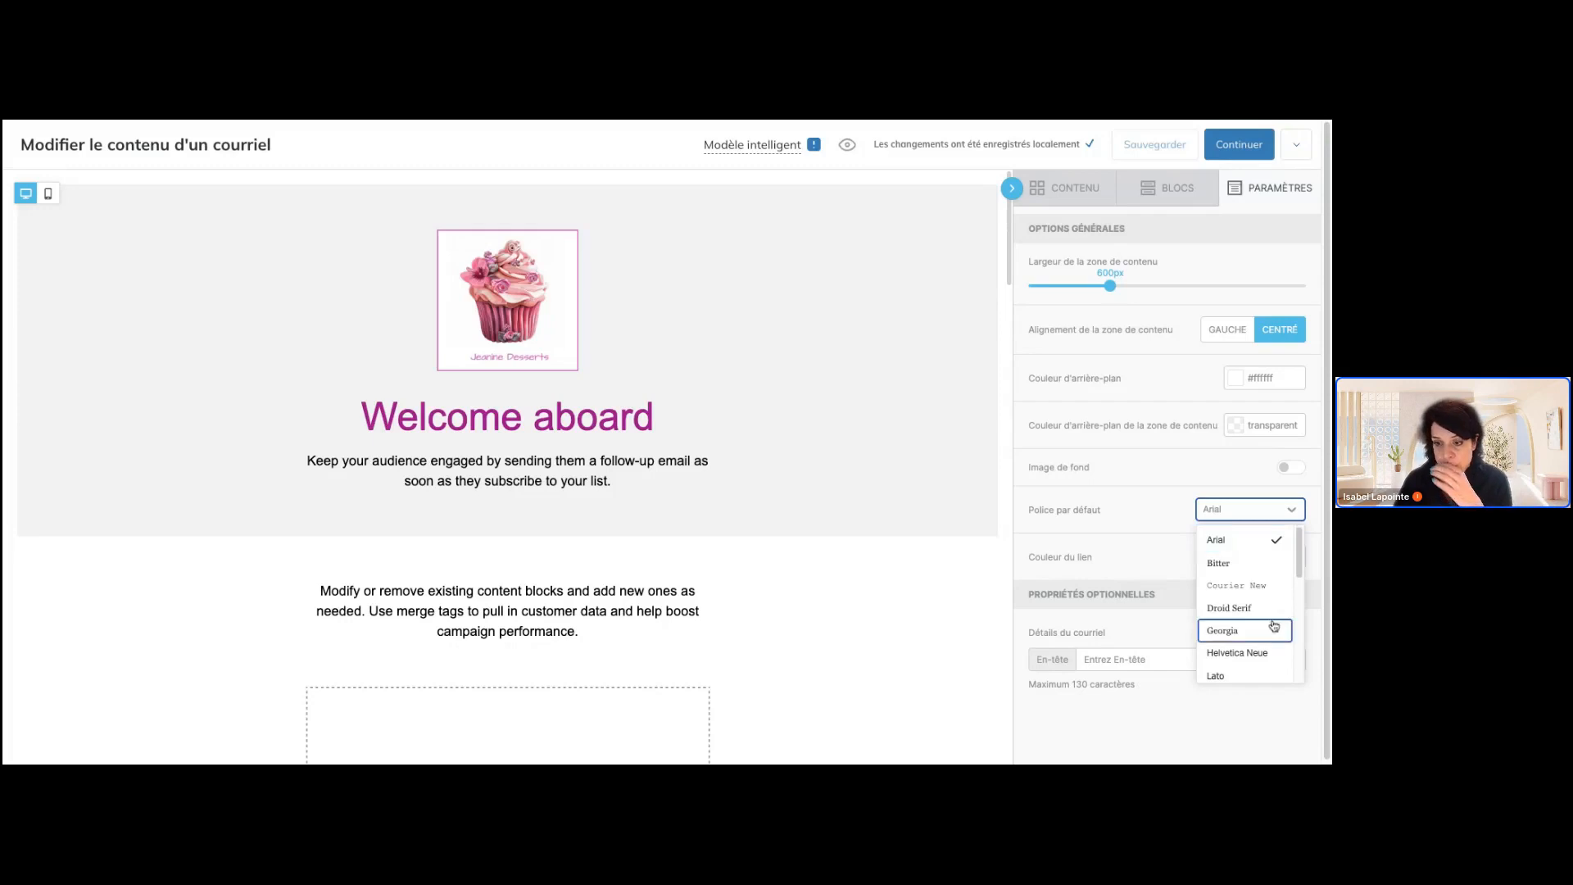
scroll(1274, 625, "down", 1)
scroll(1275, 625, "up", 1)
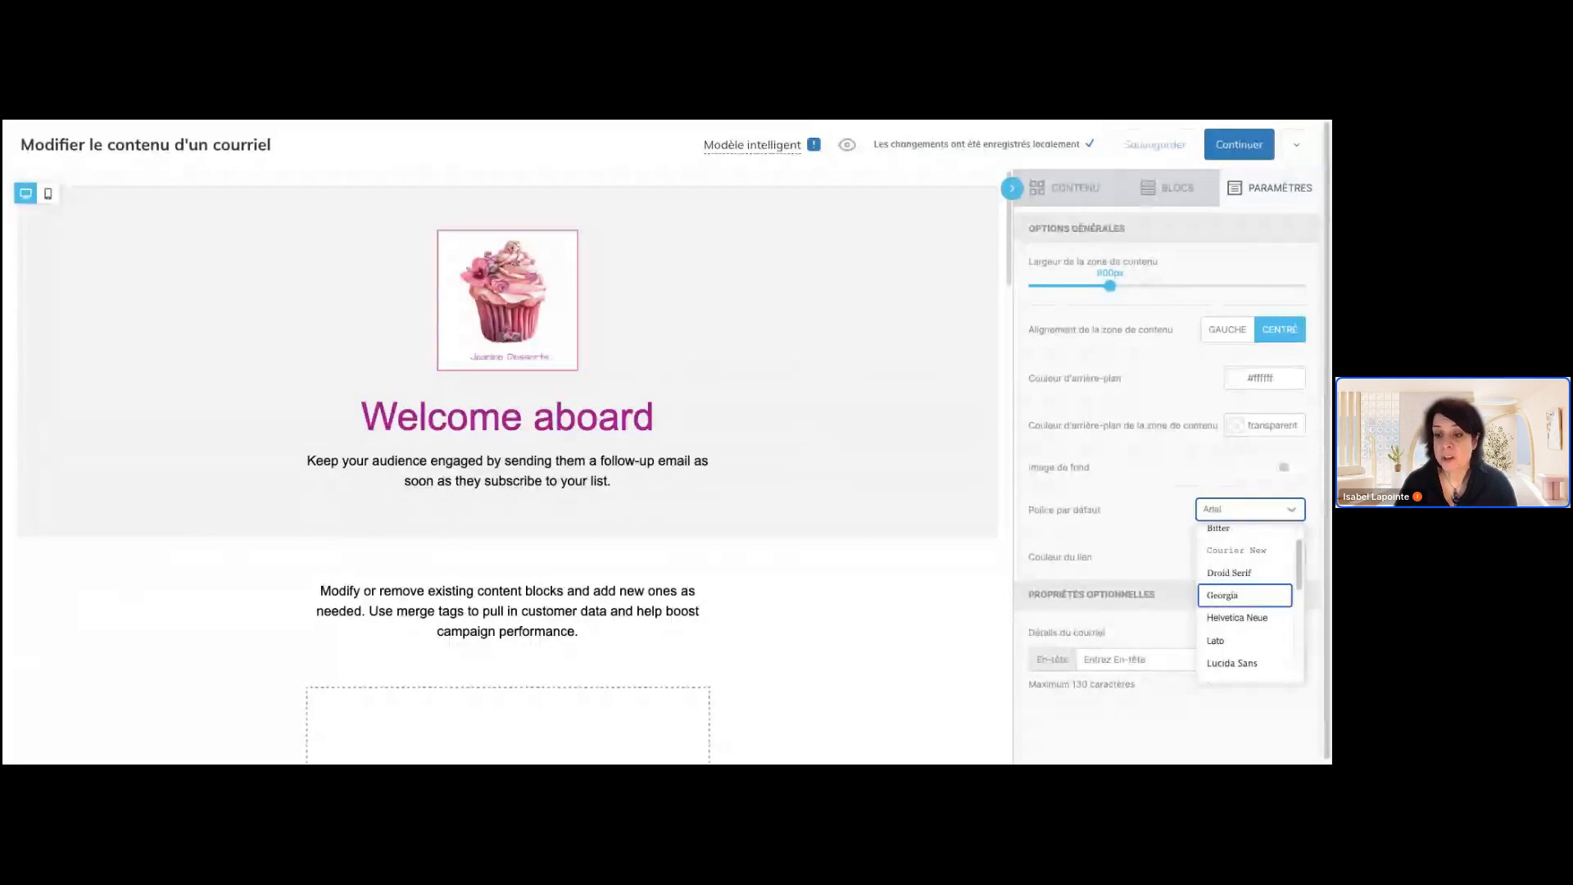
scroll(1250, 607, "down", 1)
scroll(1249, 606, "down", 2)
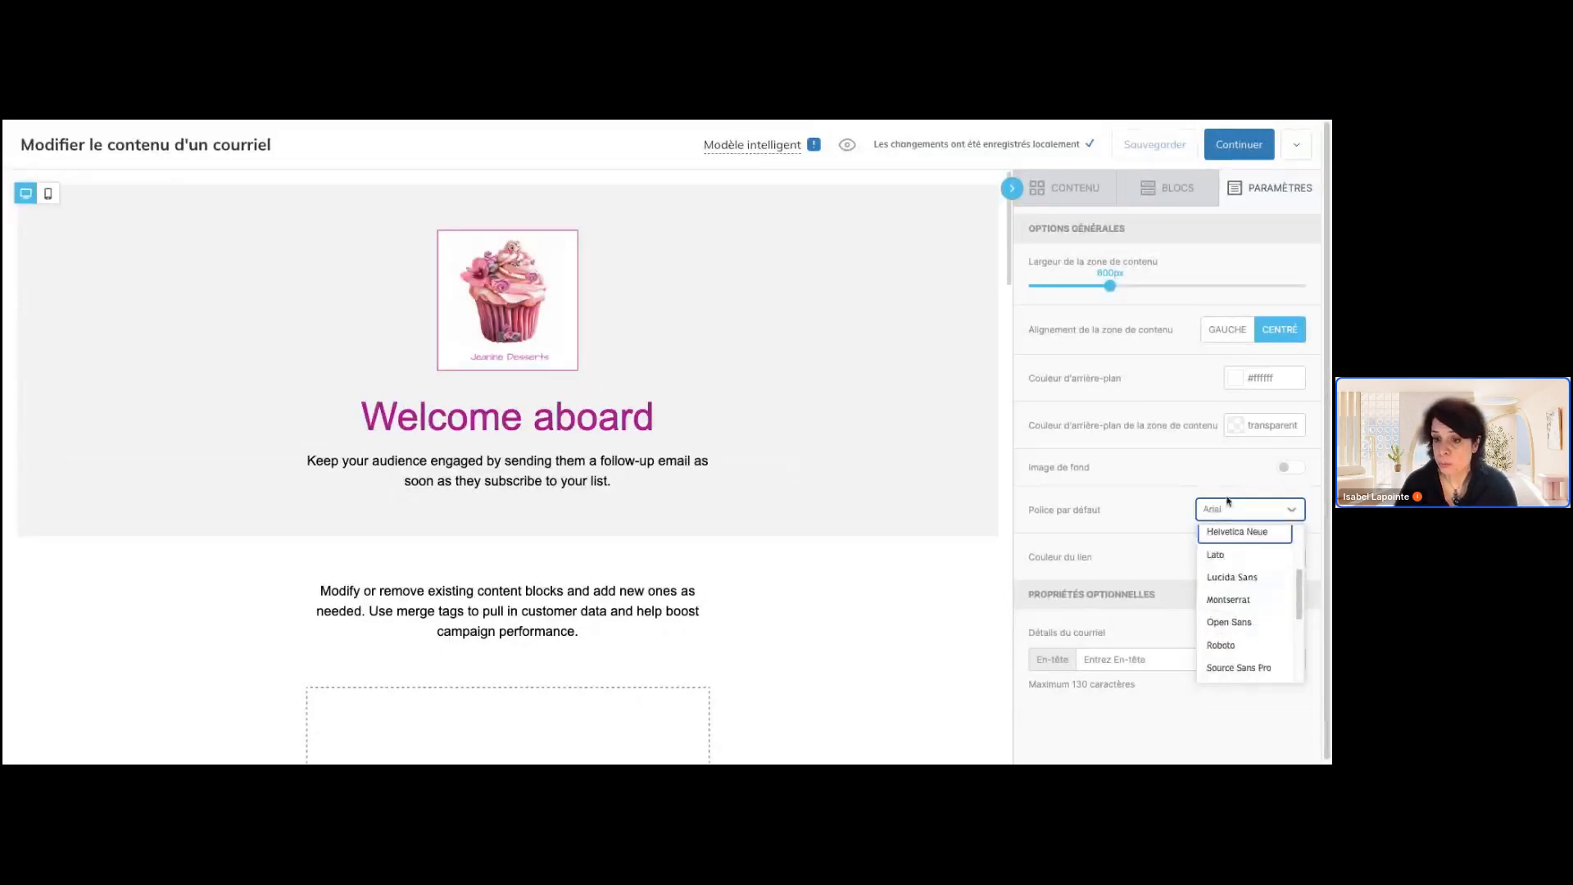
left_click(1206, 487)
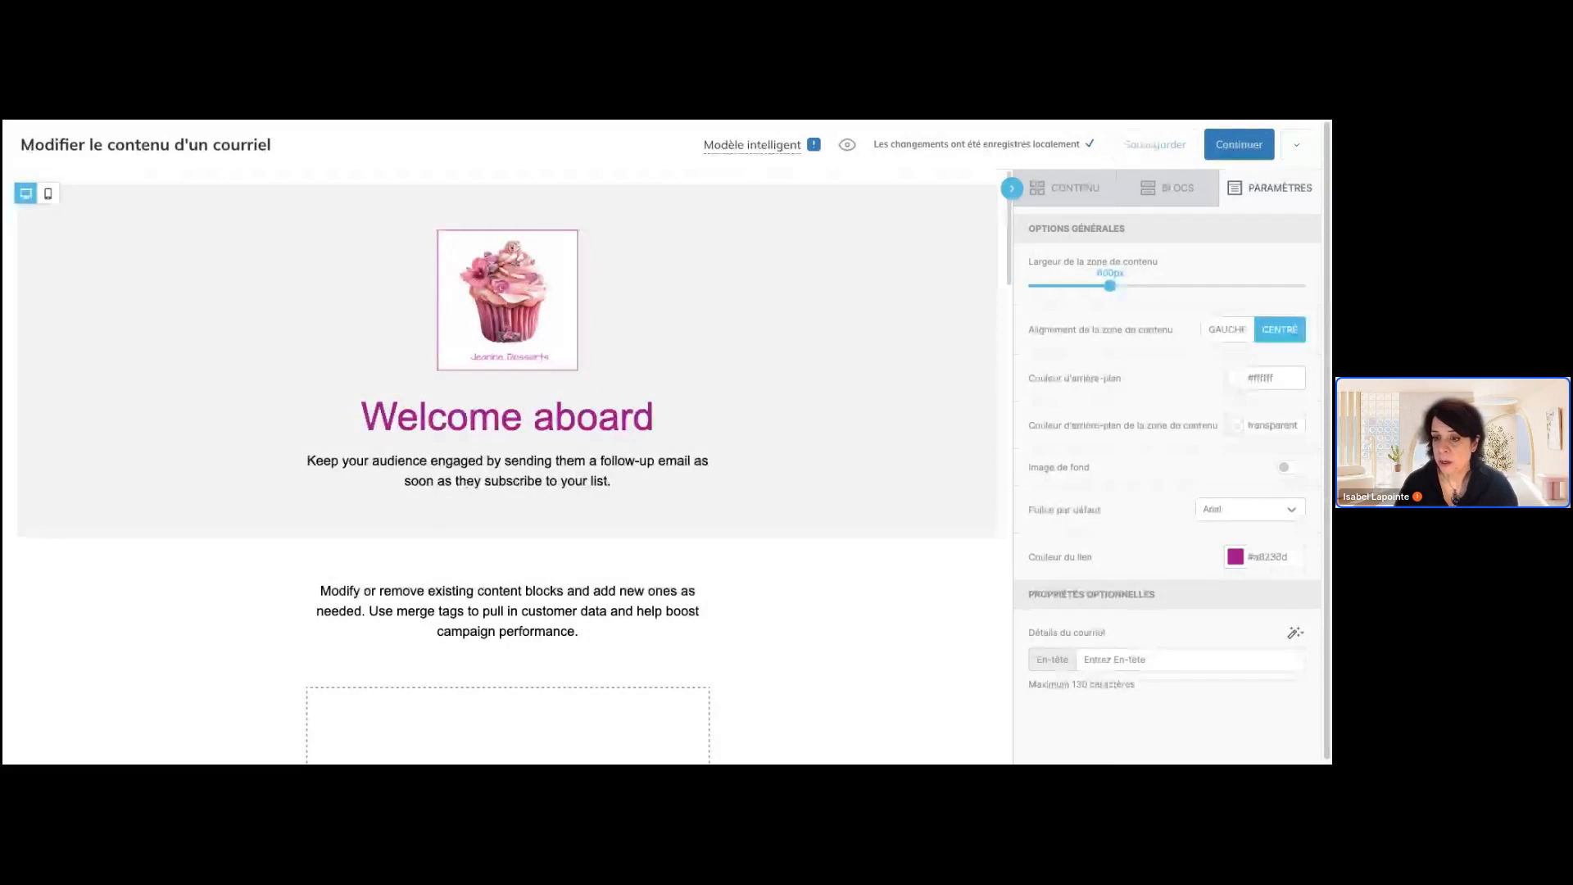
Enter "Événement exclusif pour nos membres" as the e-mail's En-tête text in the optional properties
scroll(1167, 491, "down", 1)
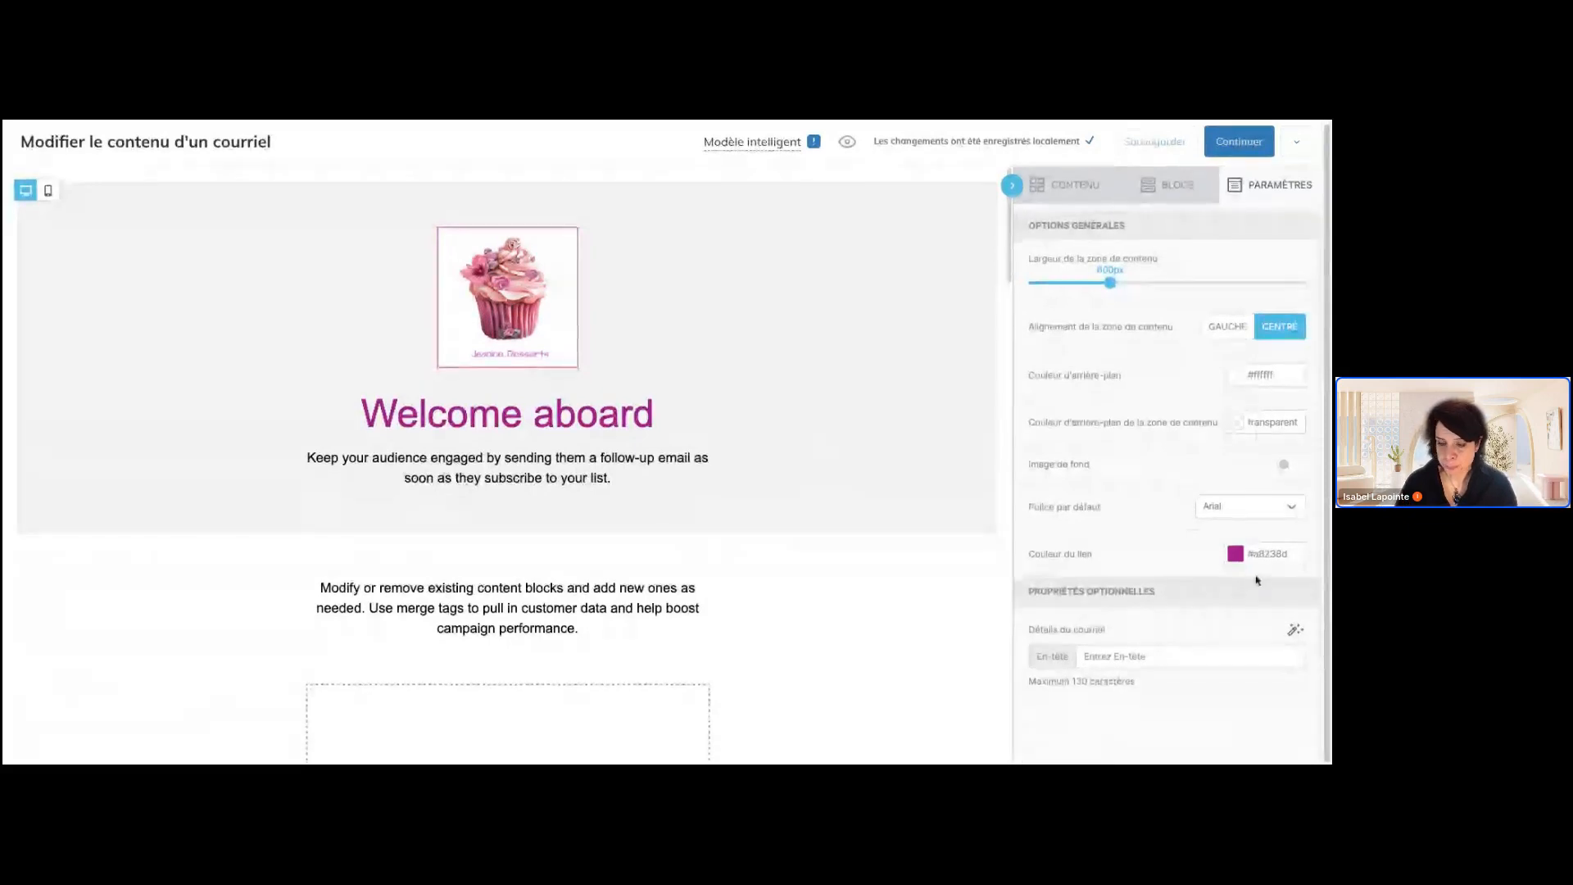
left_click(1170, 655)
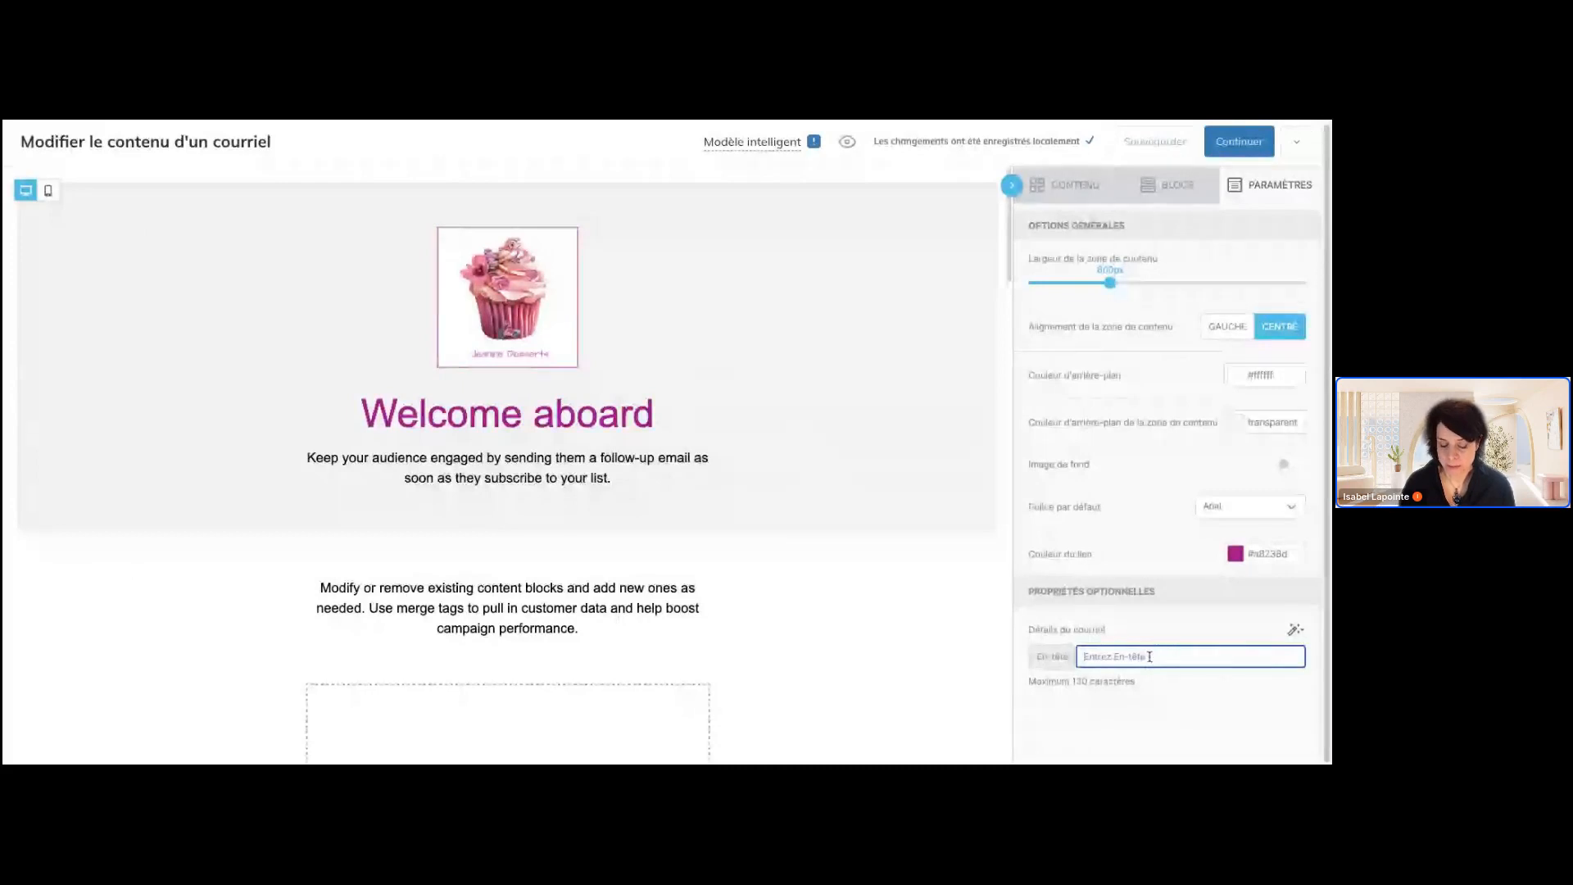
type("INVI")
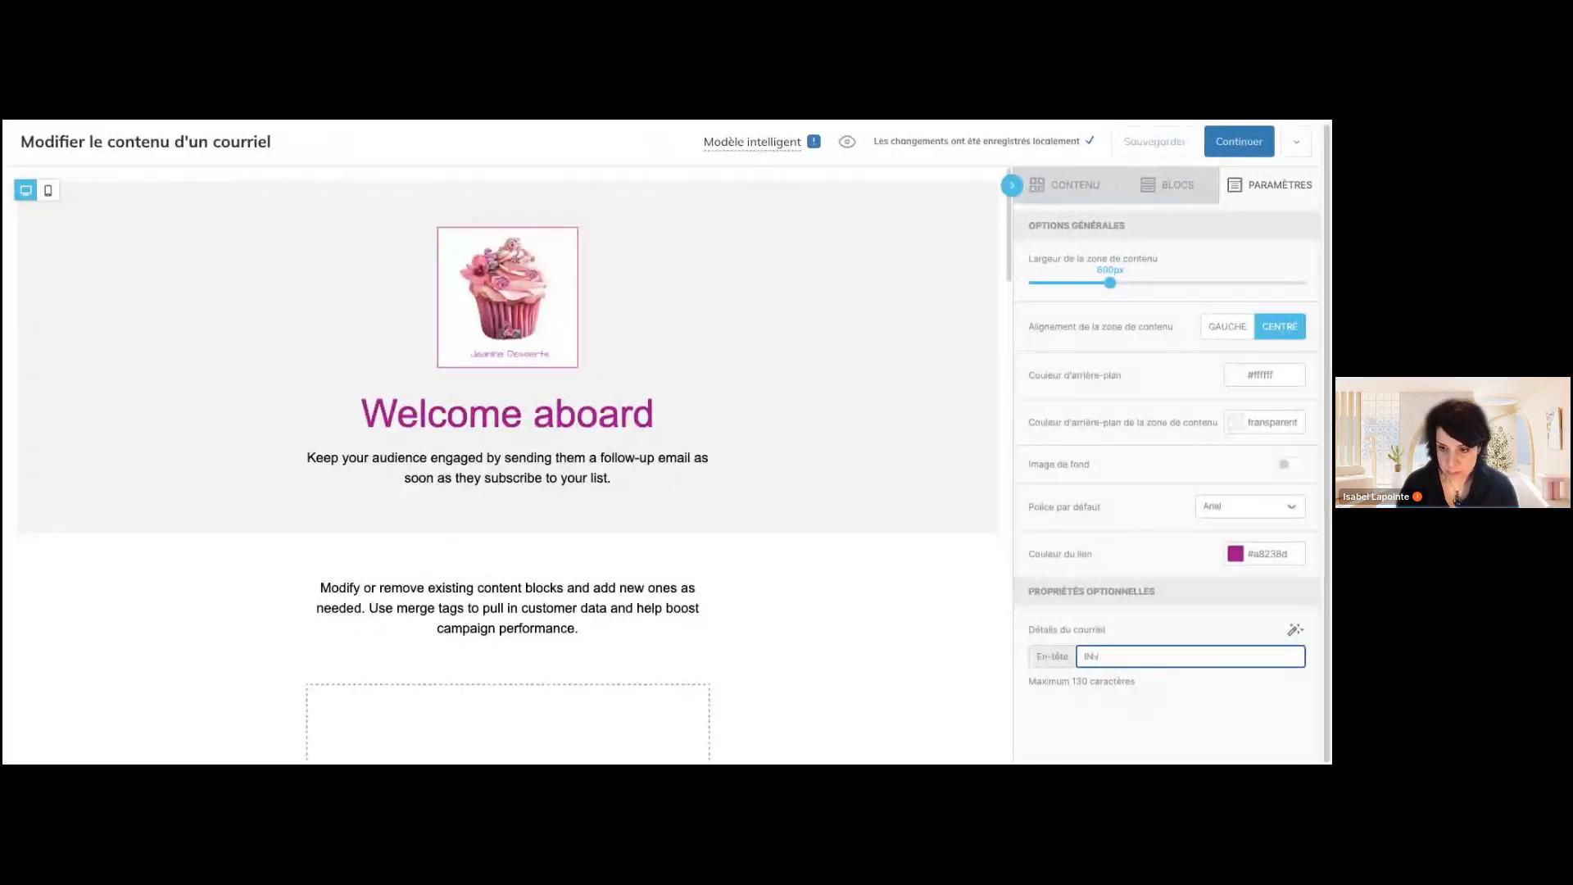
key("BackSpace")
key("BackSpace")
key("BackSpace")
key("BackSpace")
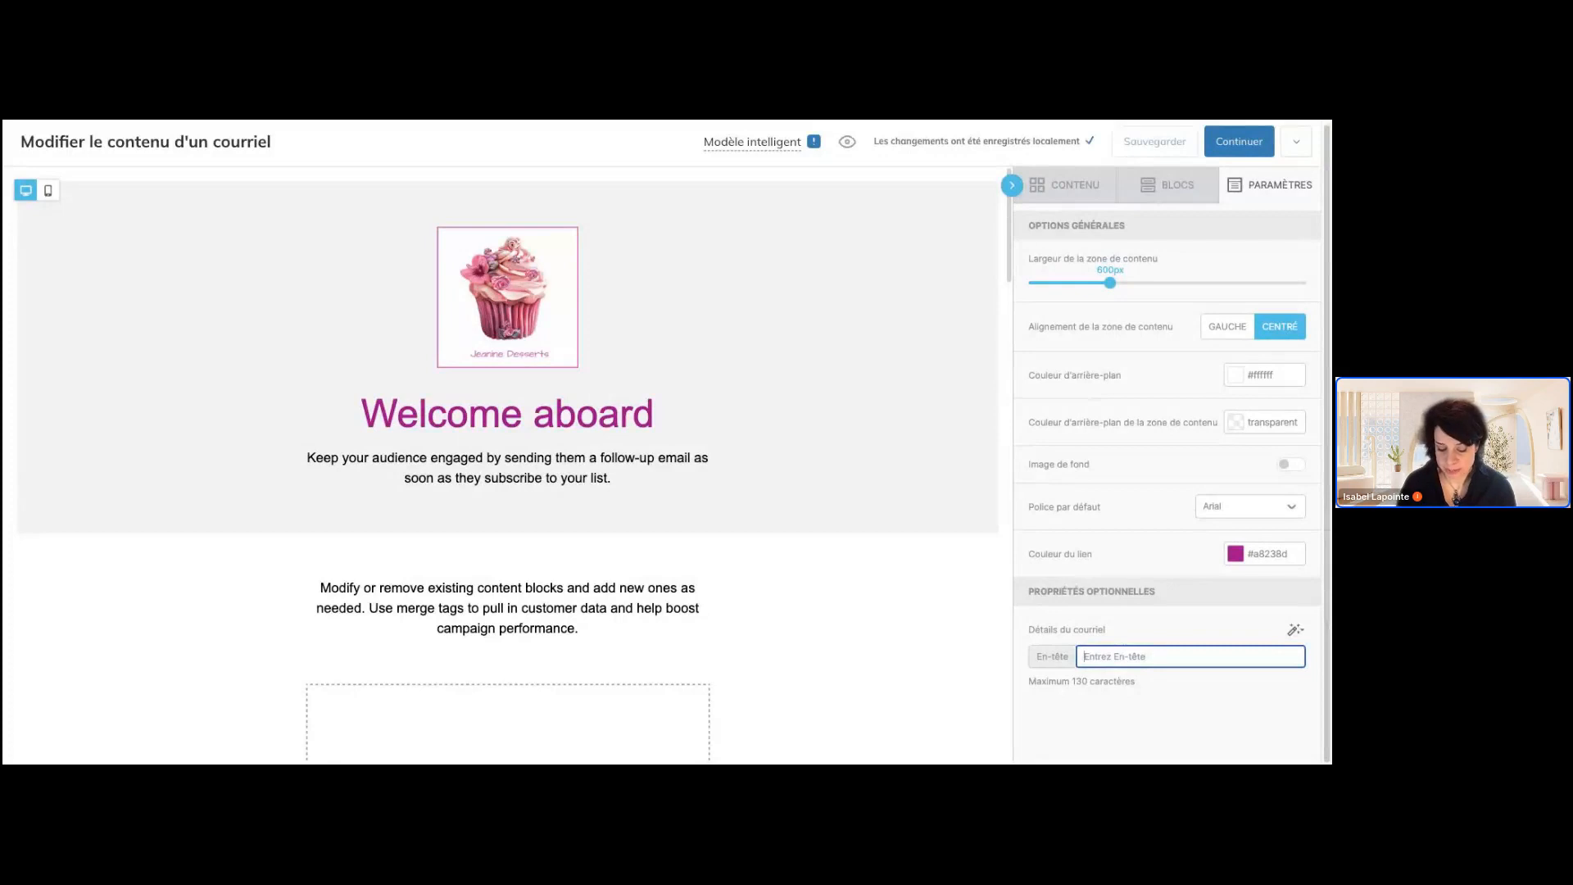
type("Évén")
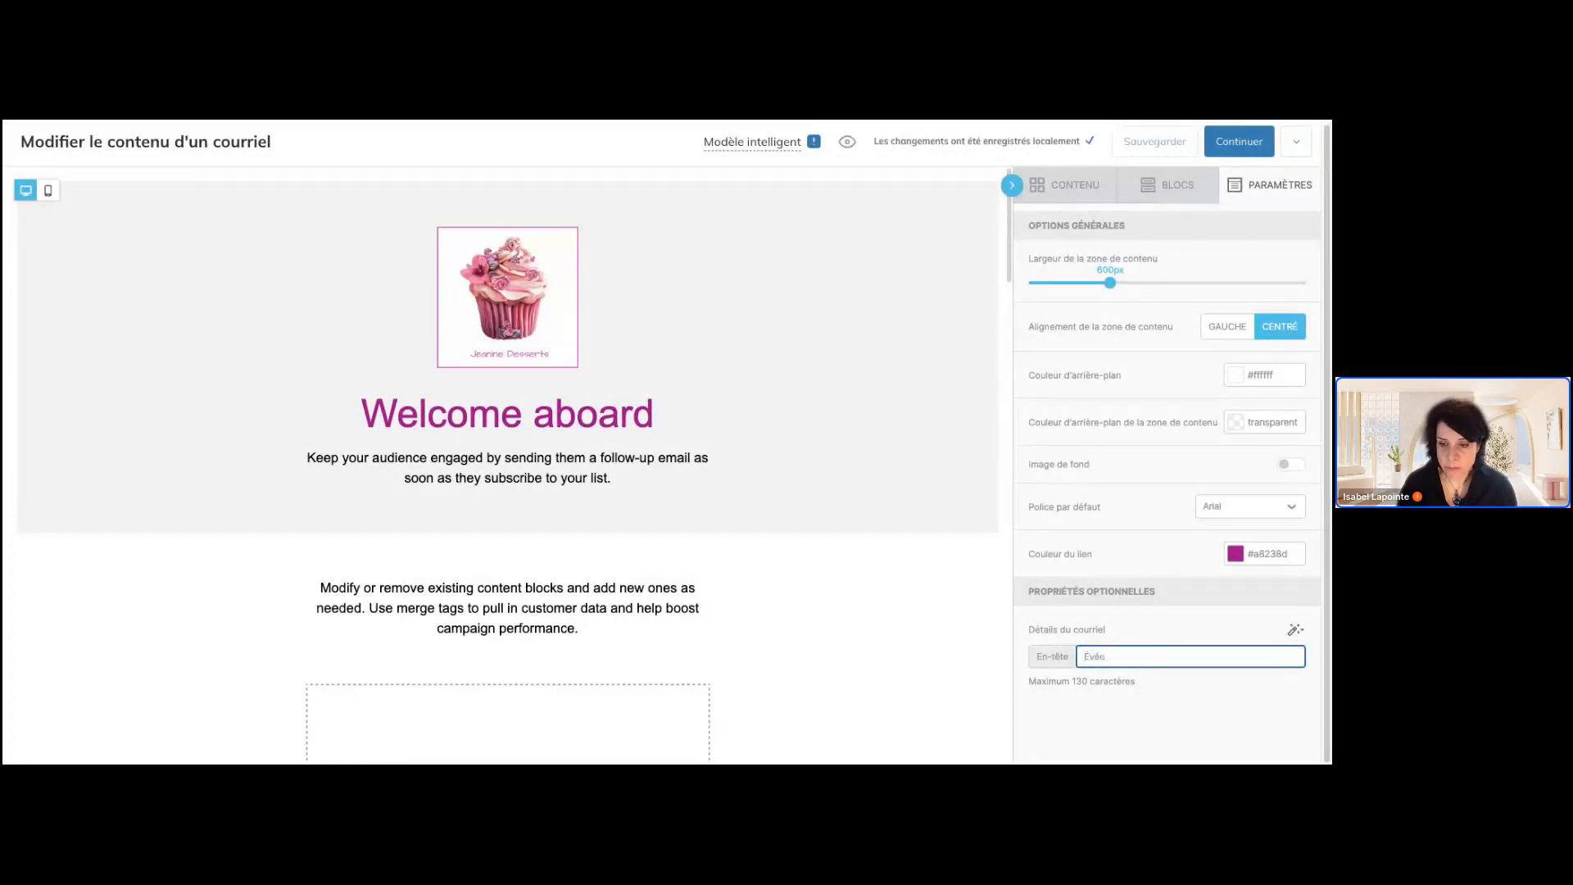
type("ement ex")
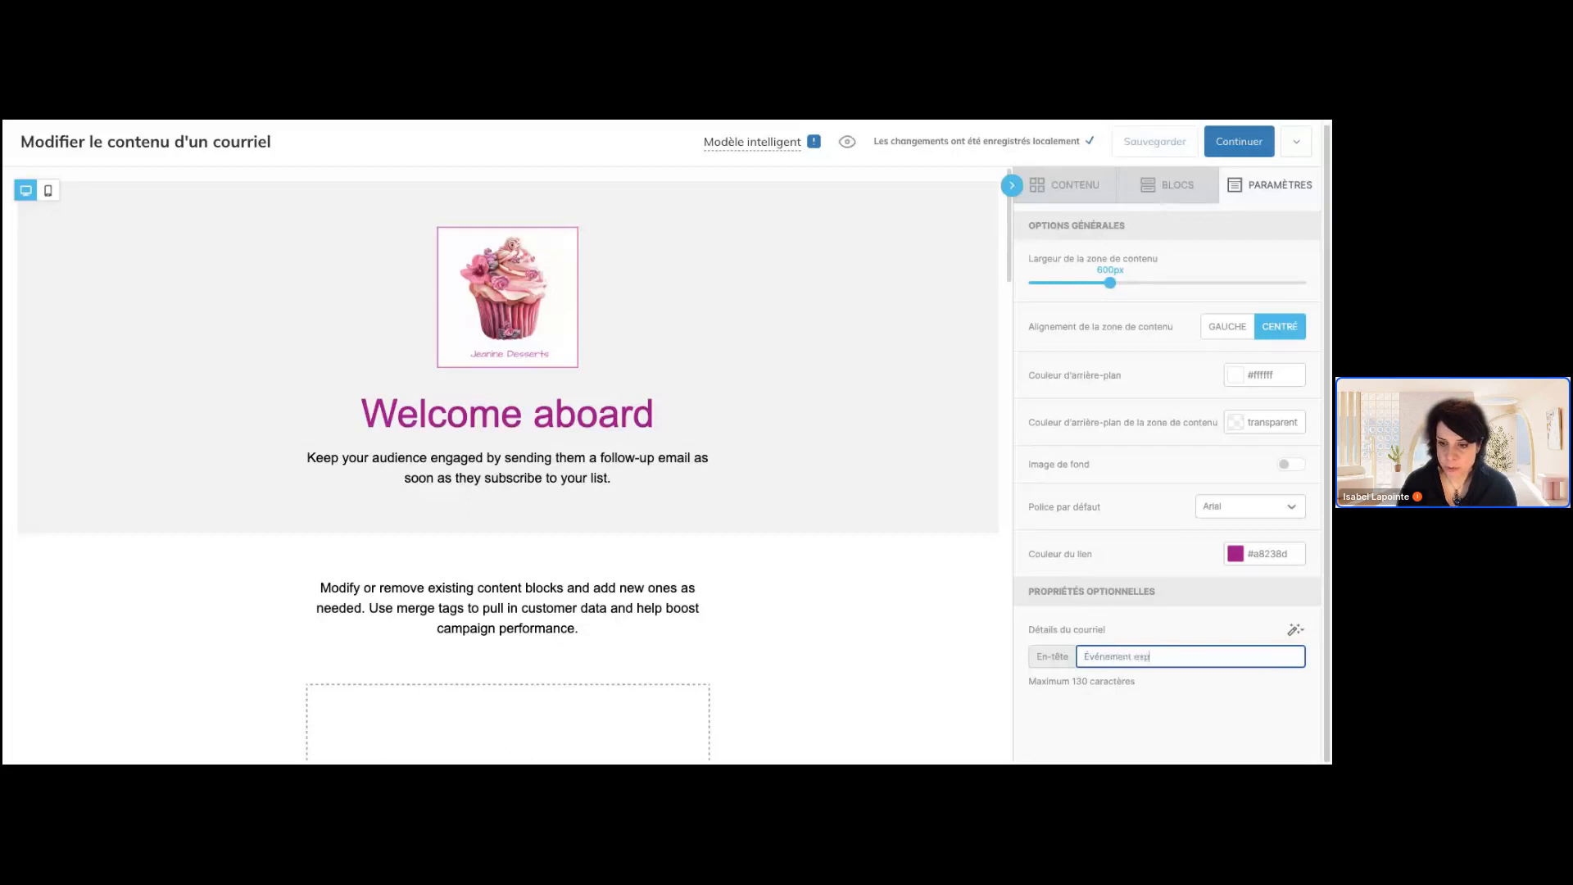
type("clusif ")
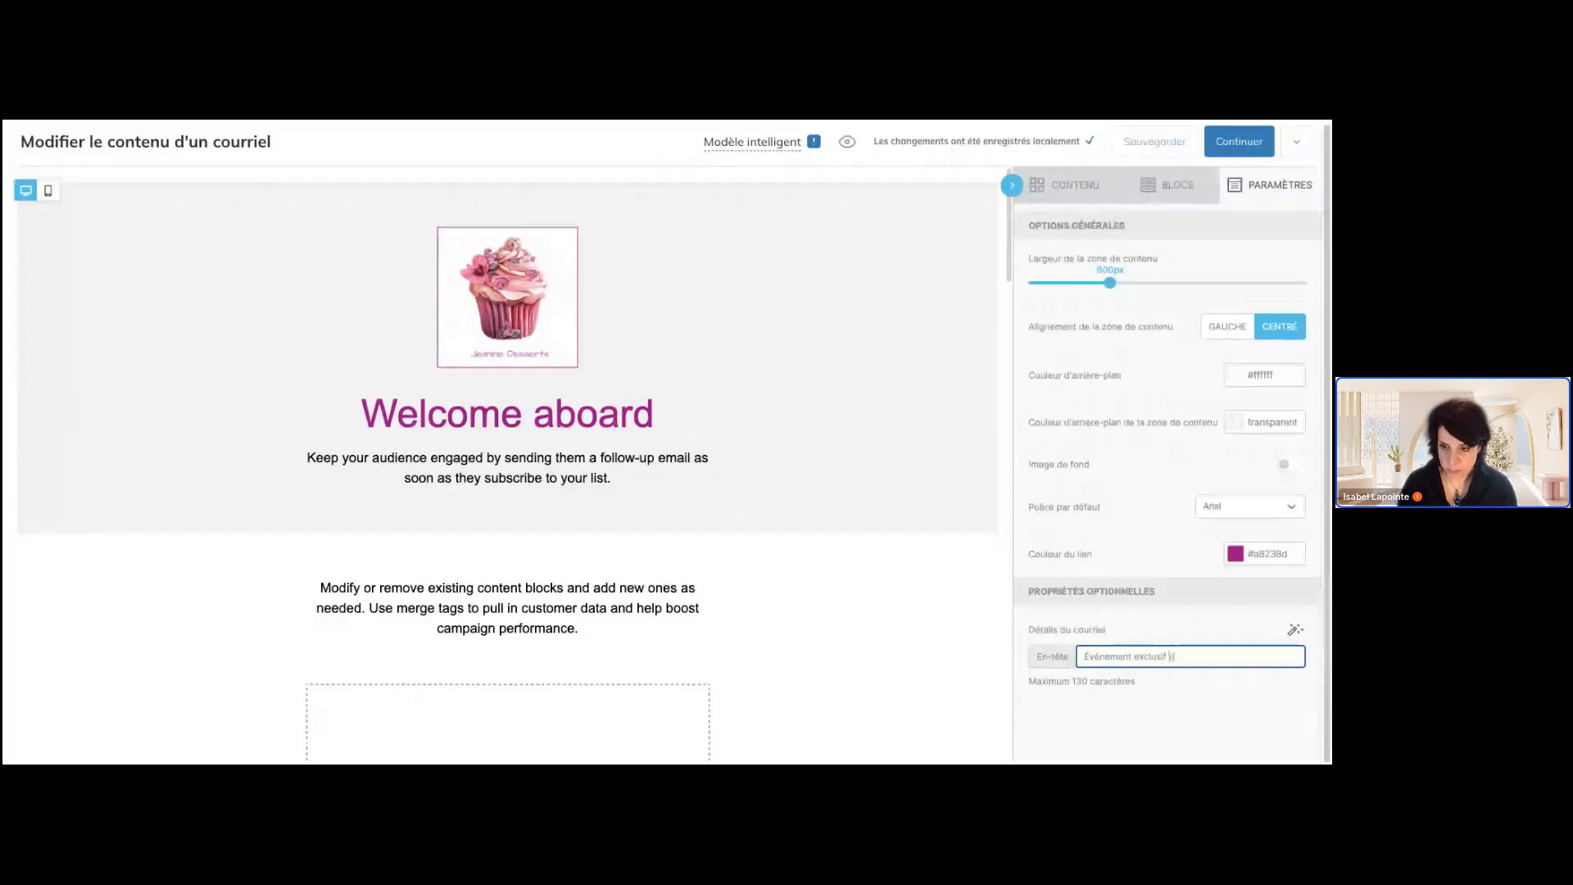
type("pour vou membr")
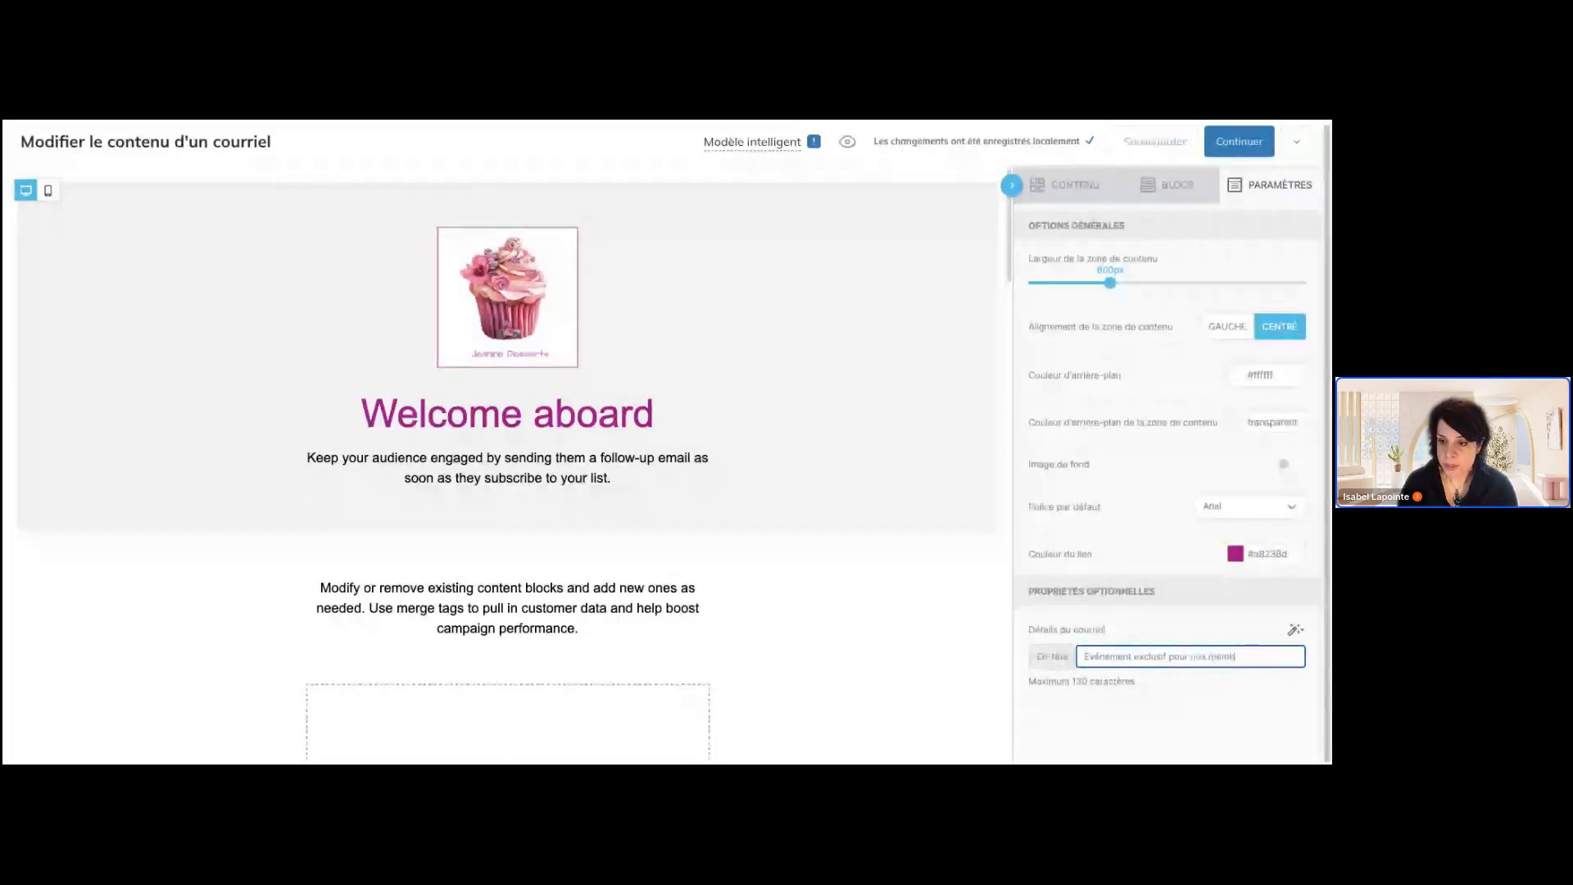
type("es")
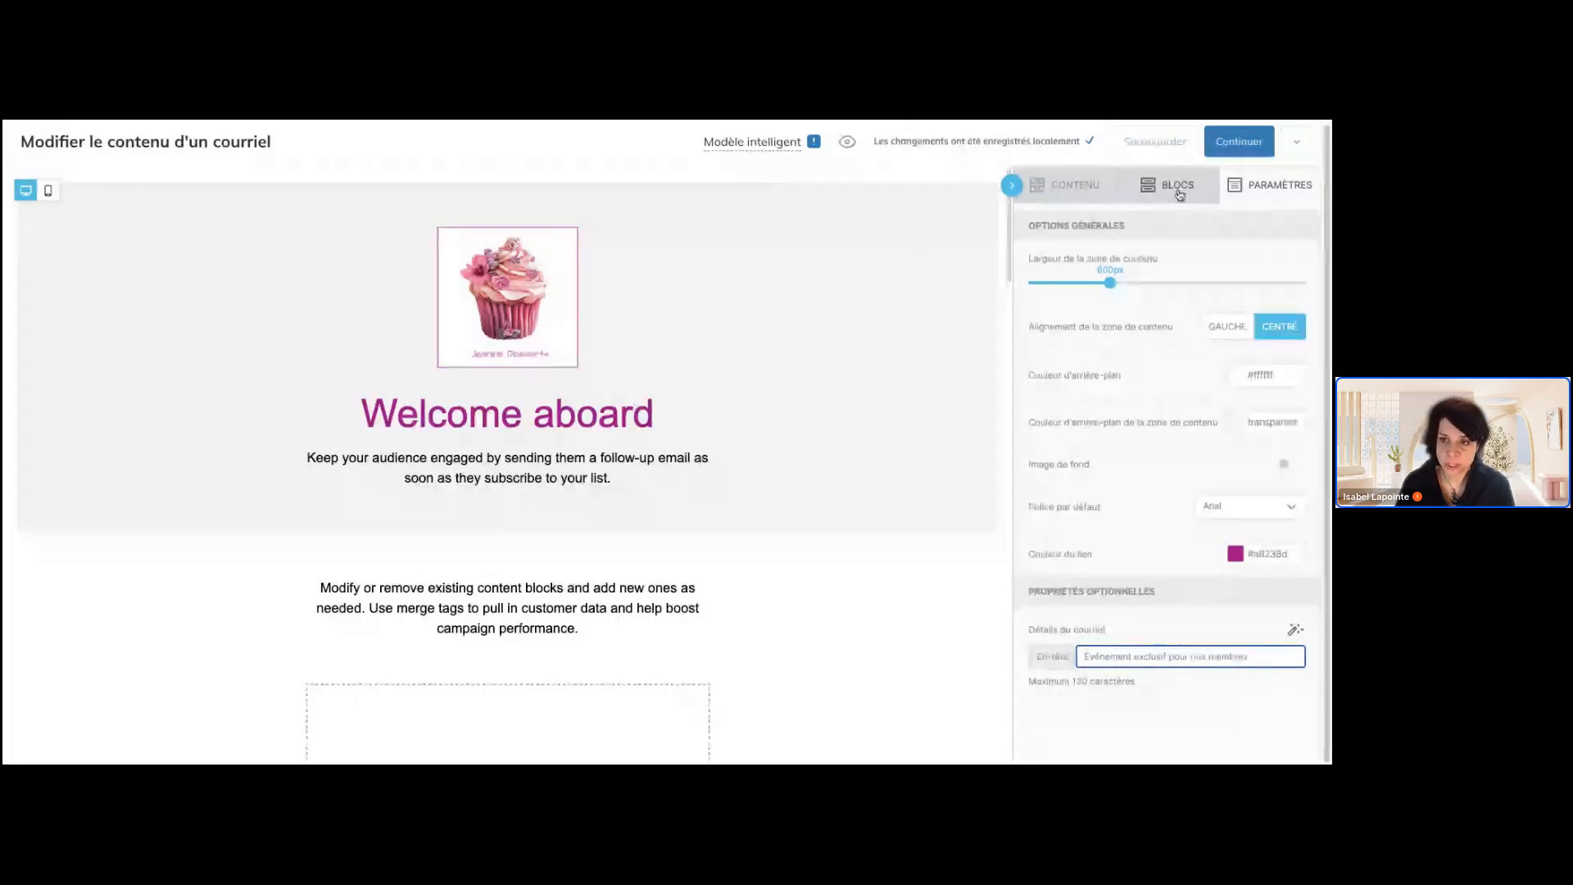
Browse the blank row layouts available as blocks for the e-mail
left_click(1180, 195)
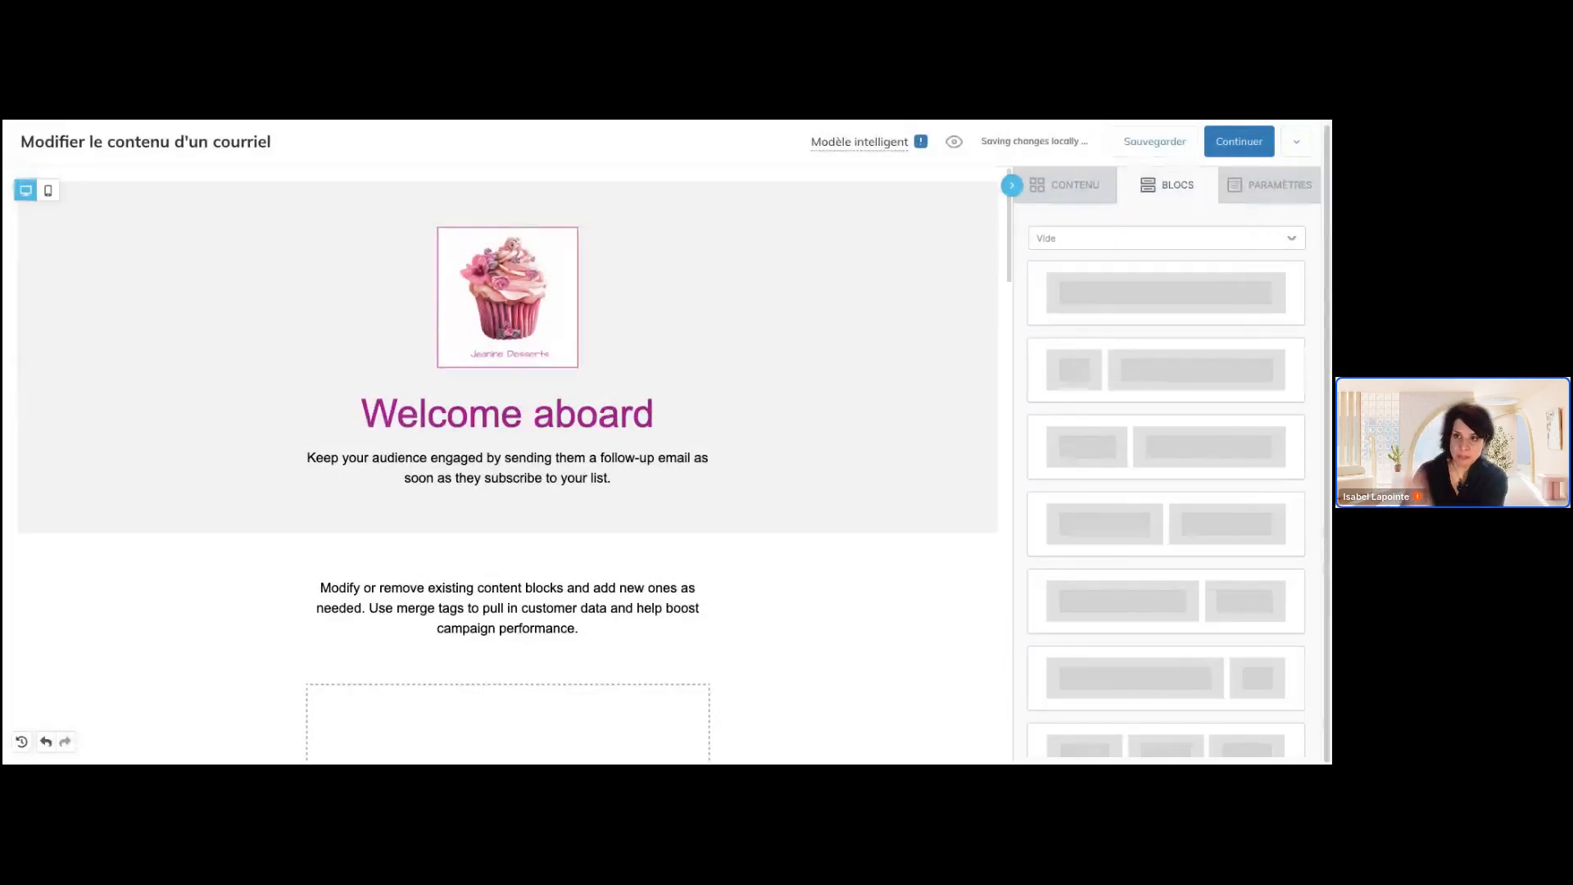
scroll(1194, 639, "down", 5)
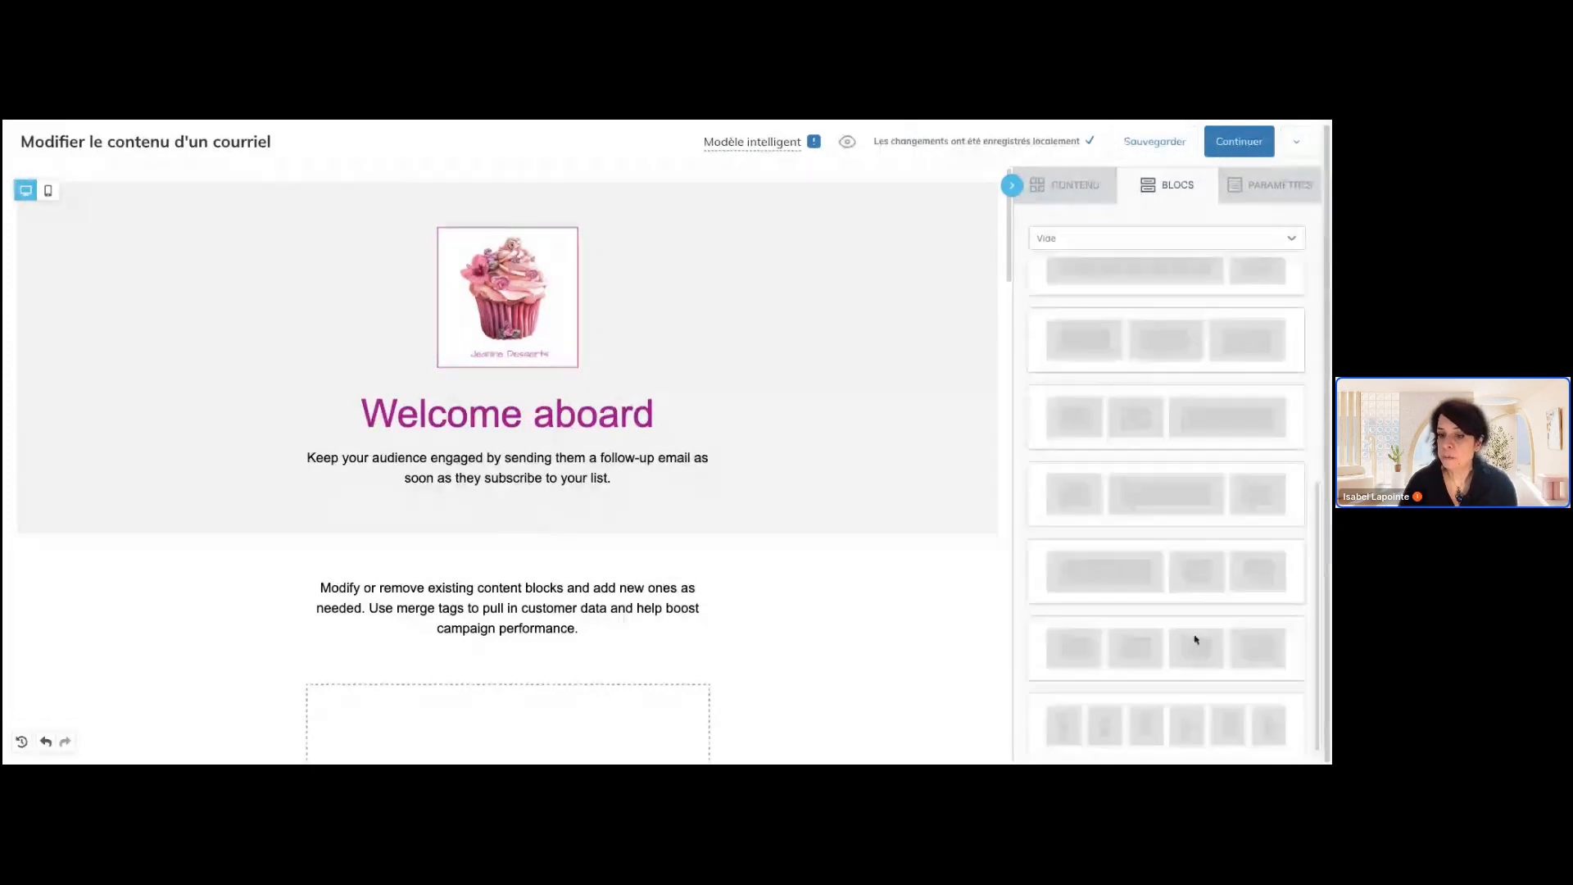
scroll(1195, 639, "up", 5)
scroll(762, 686, "down", 9)
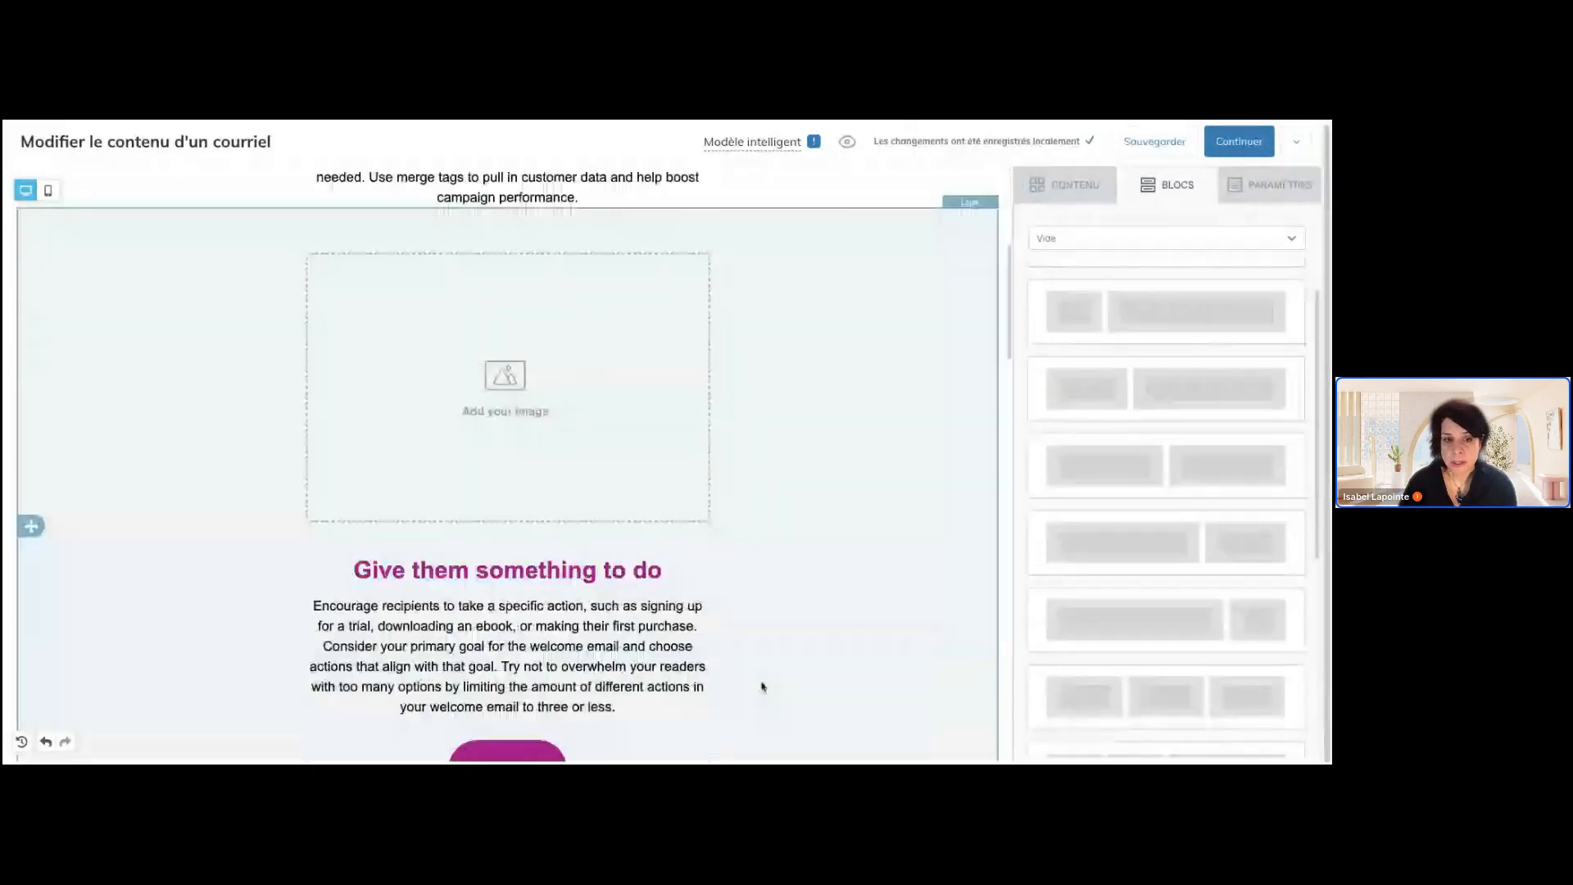
Delete the whole "Provide helpful resources" row, including its image placeholder and Get started button
scroll(762, 687, "down", 3)
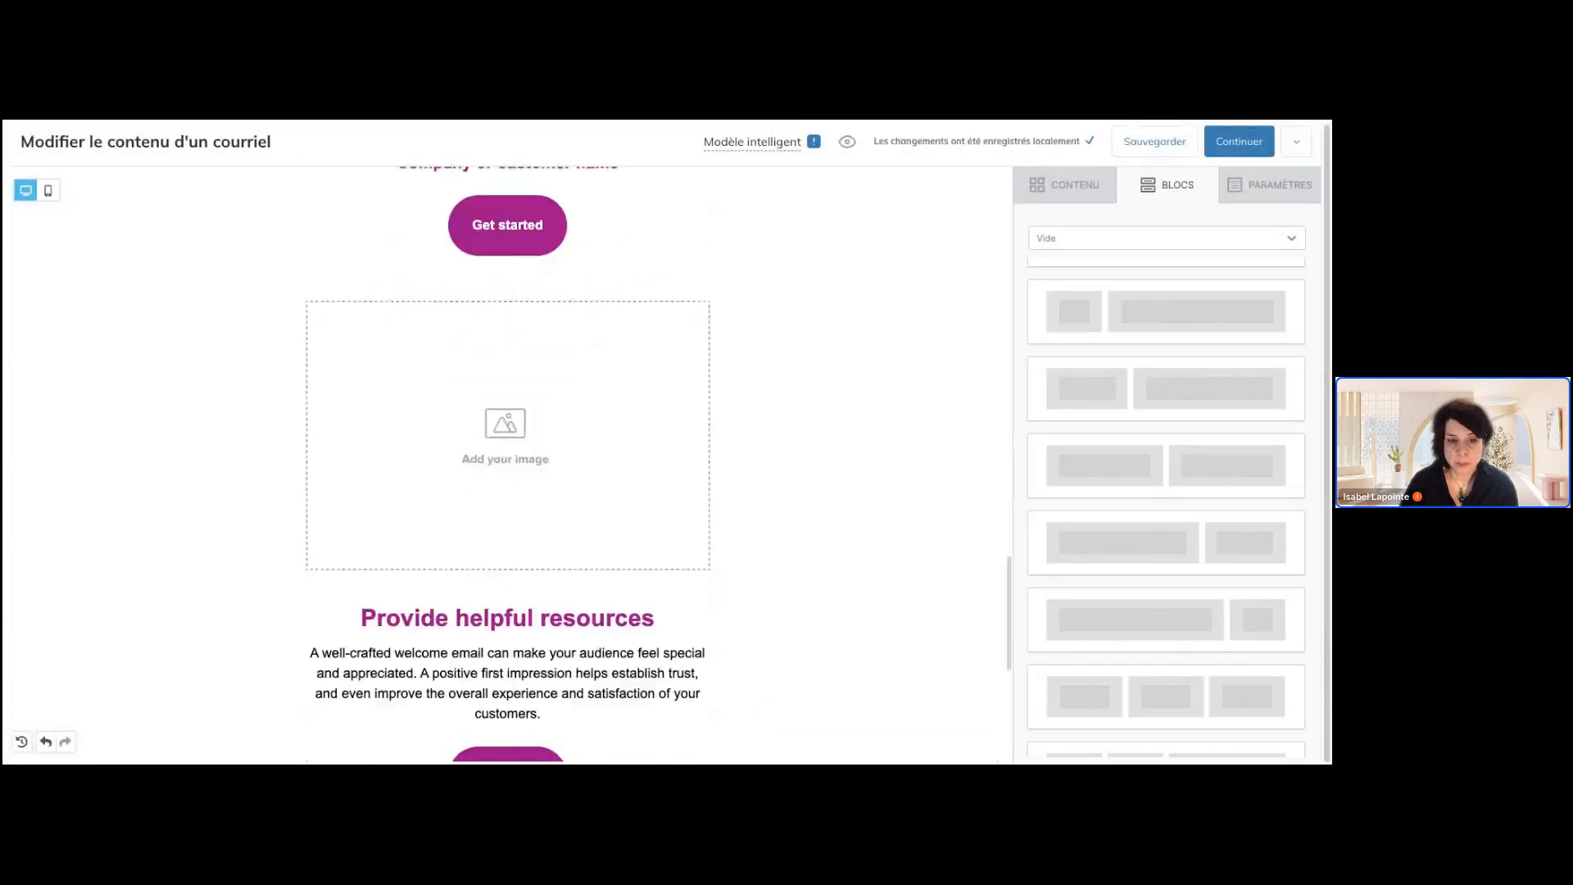
scroll(925, 535, "down", 1)
left_click(943, 499)
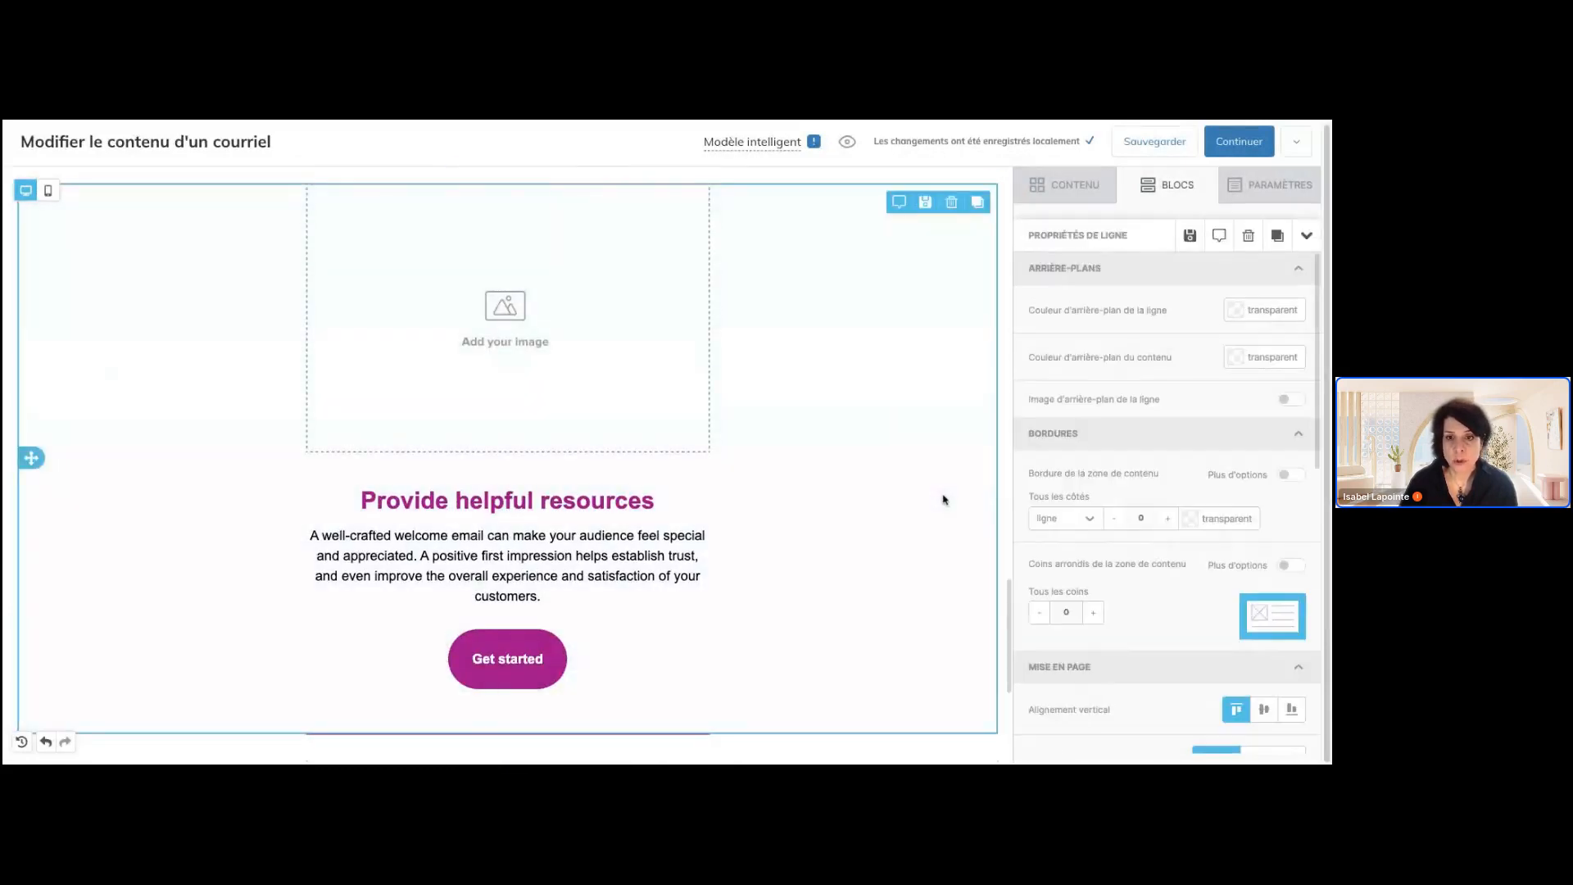
scroll(943, 499, "up", 1)
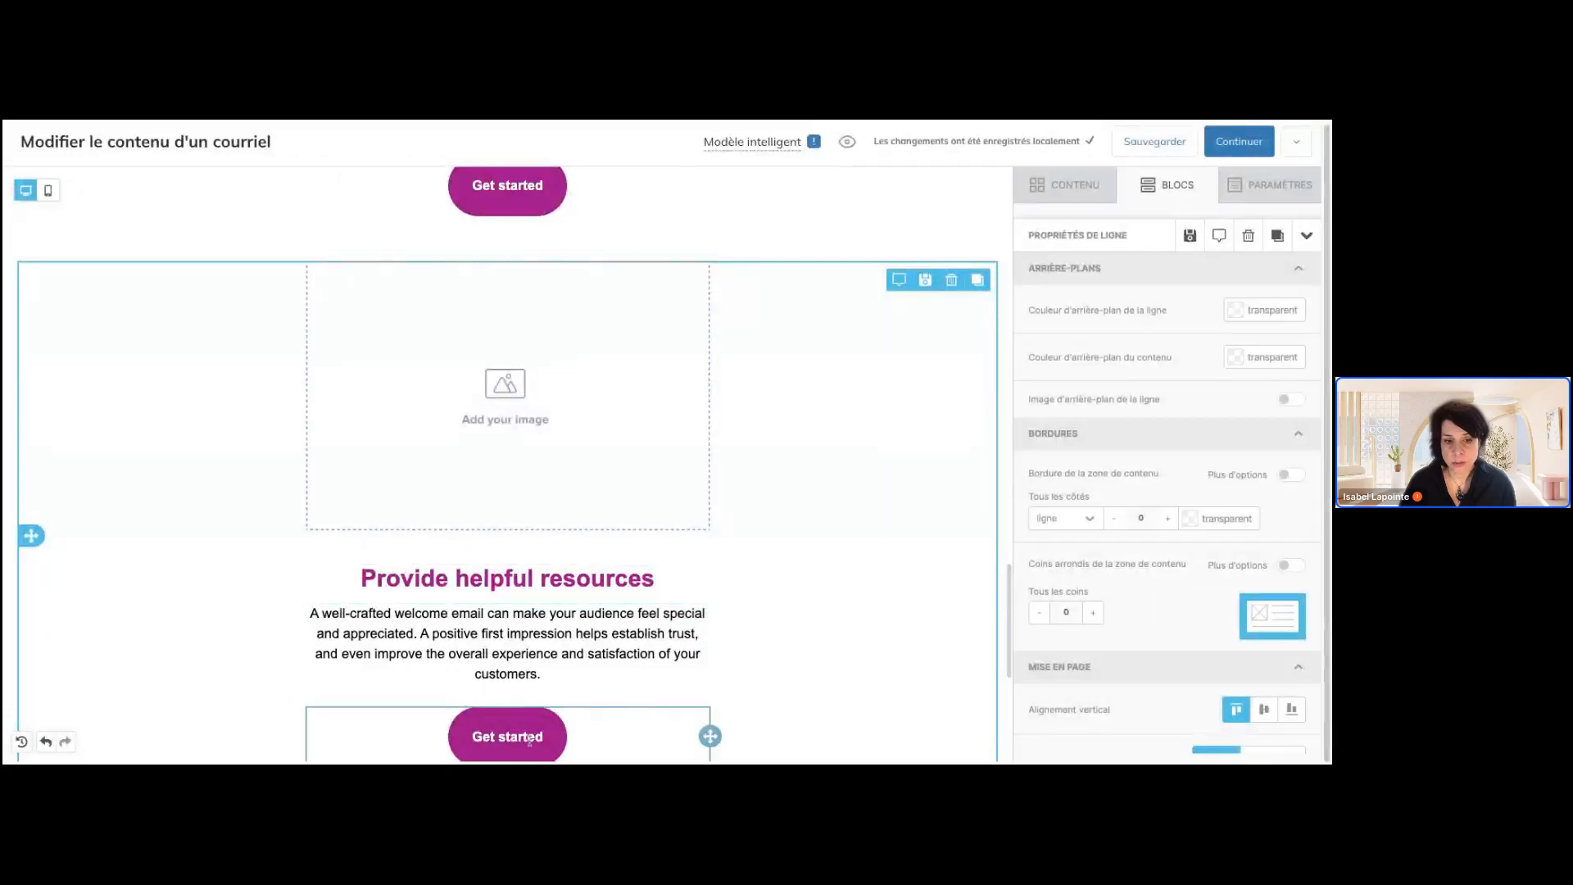
scroll(868, 541, "down", 2)
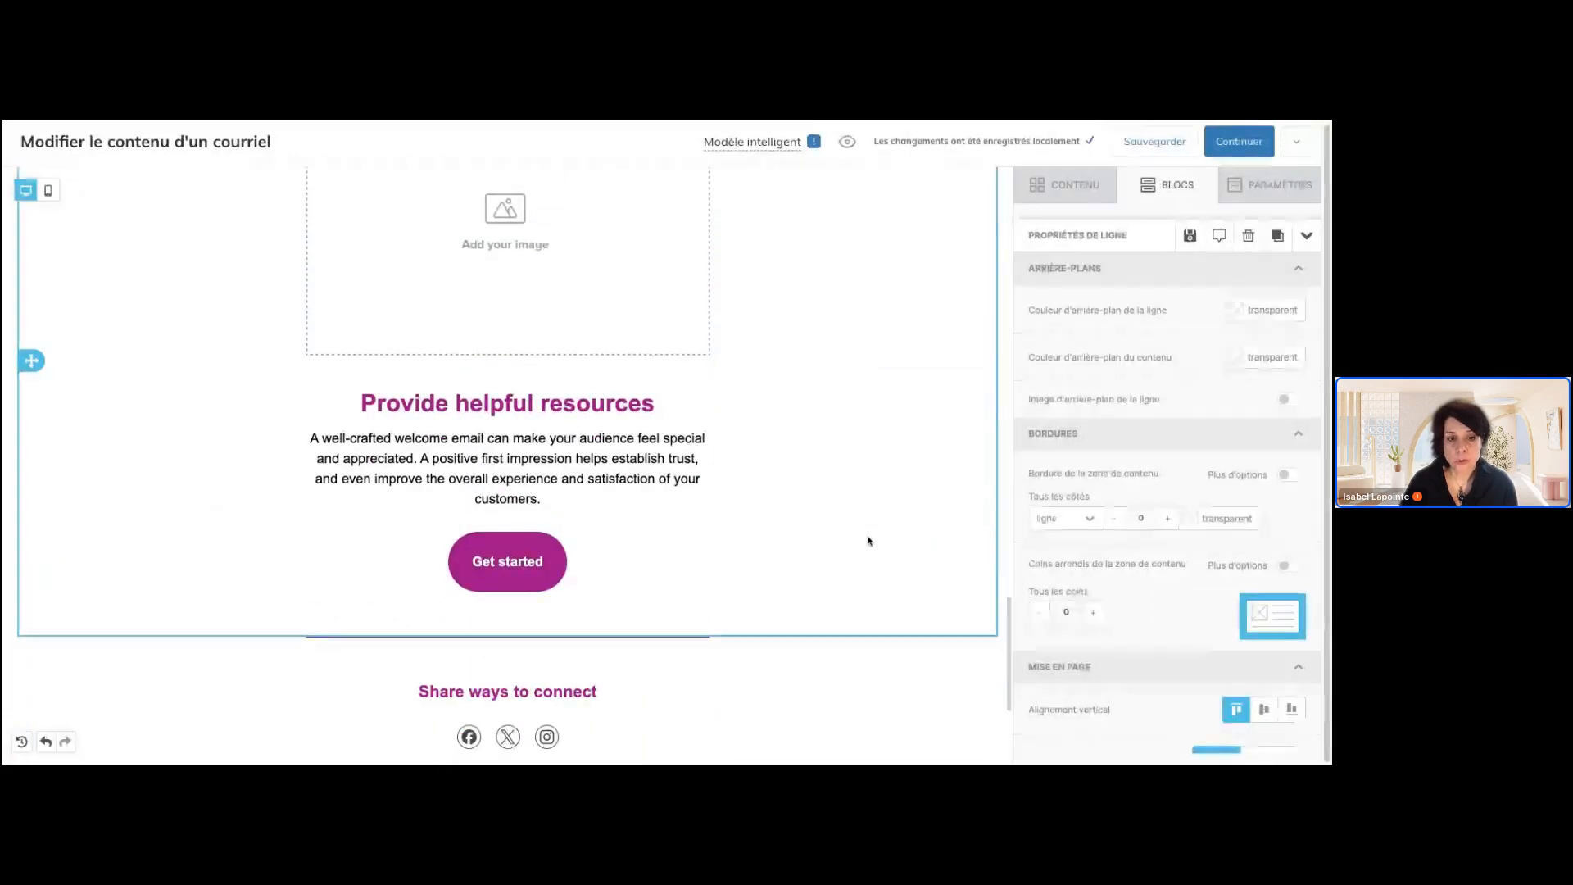
scroll(864, 505, "up", 3)
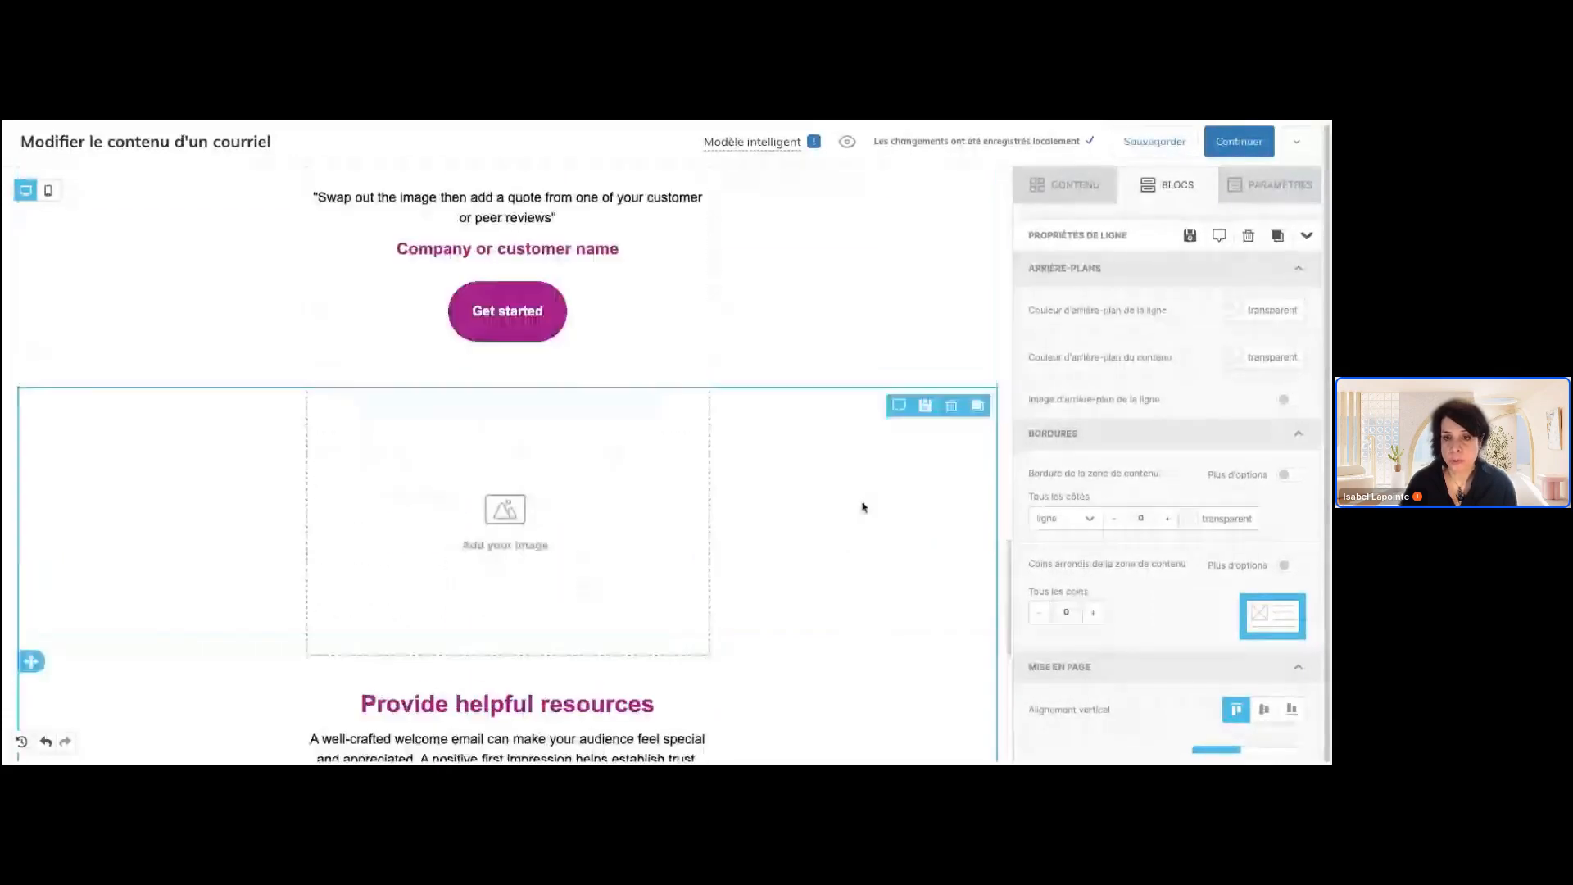
left_click(952, 402)
Delete the customer quote row and the "Offer a discount or freebie" row from the e-mail
scroll(935, 411, "up", 4)
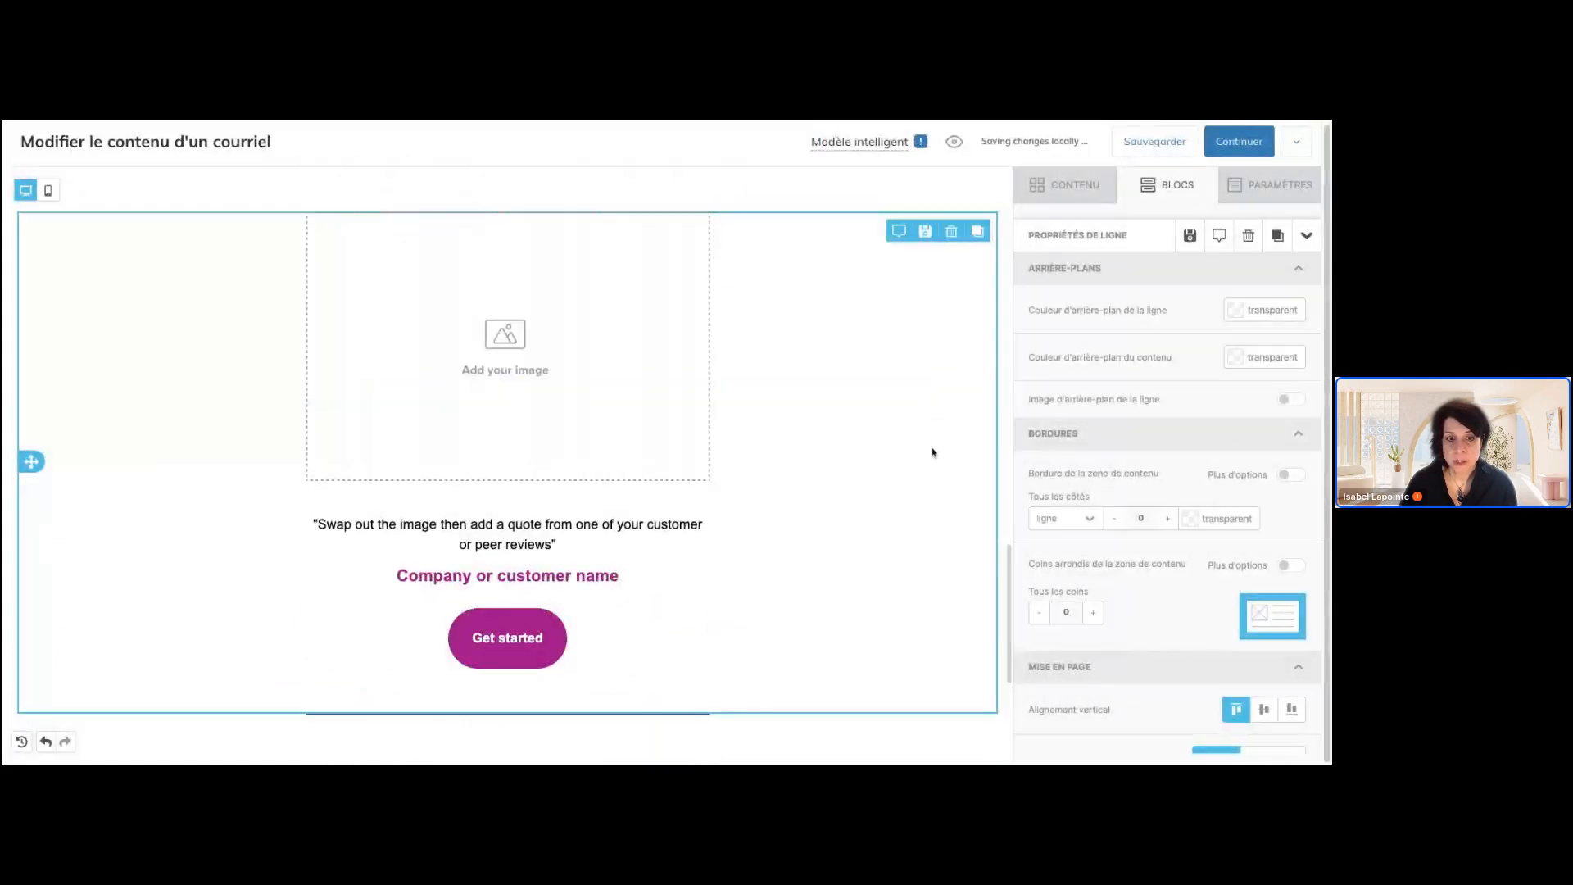
scroll(931, 450, "up", 5)
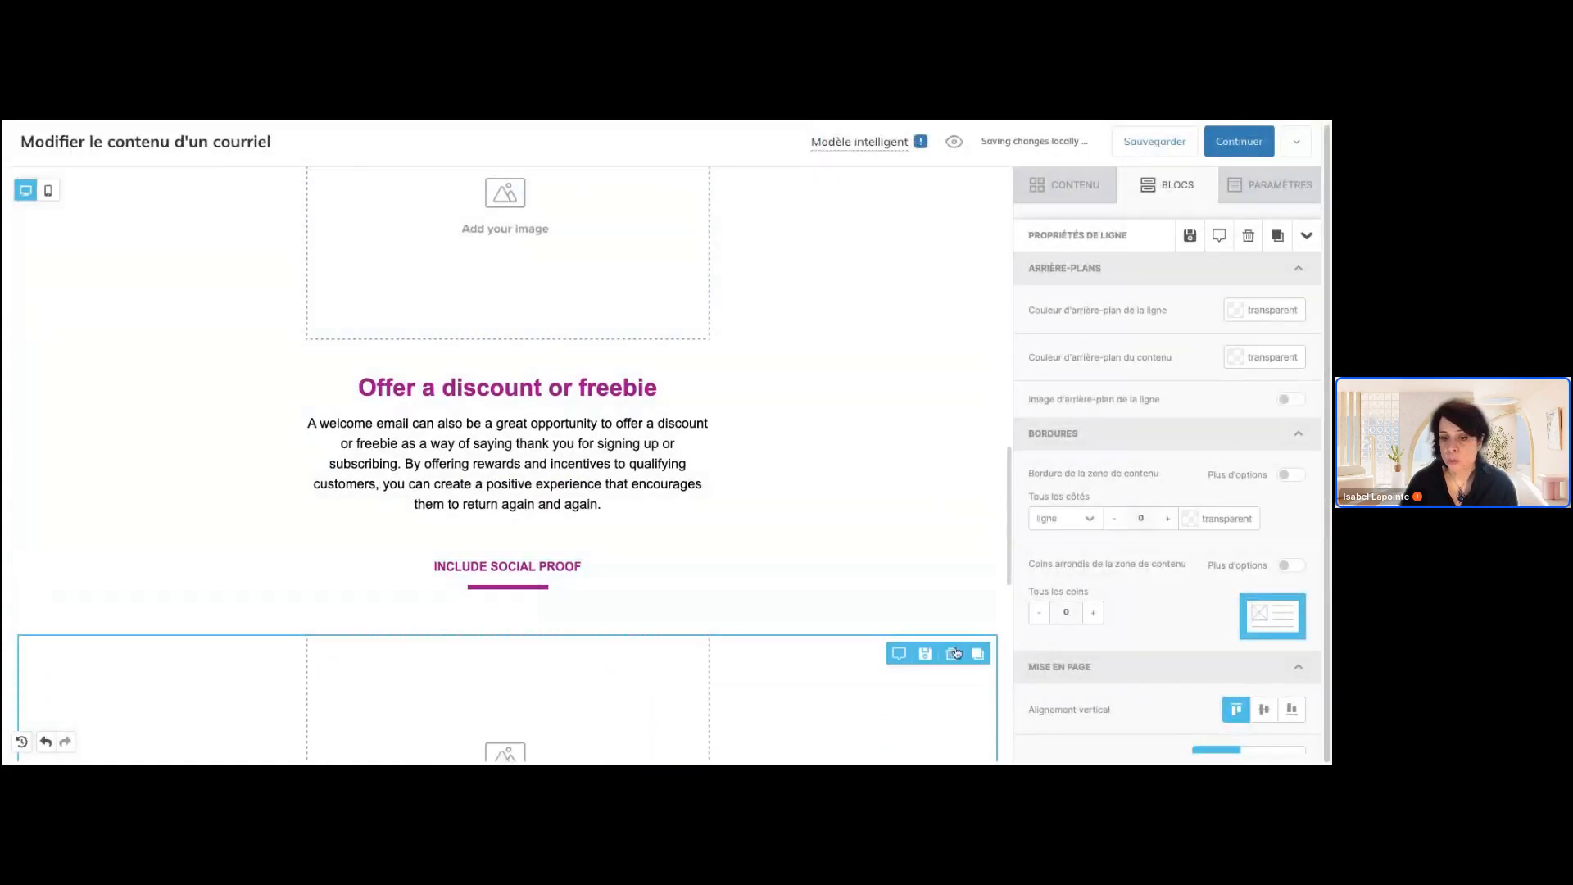
left_click(951, 653)
scroll(896, 505, "down", 3)
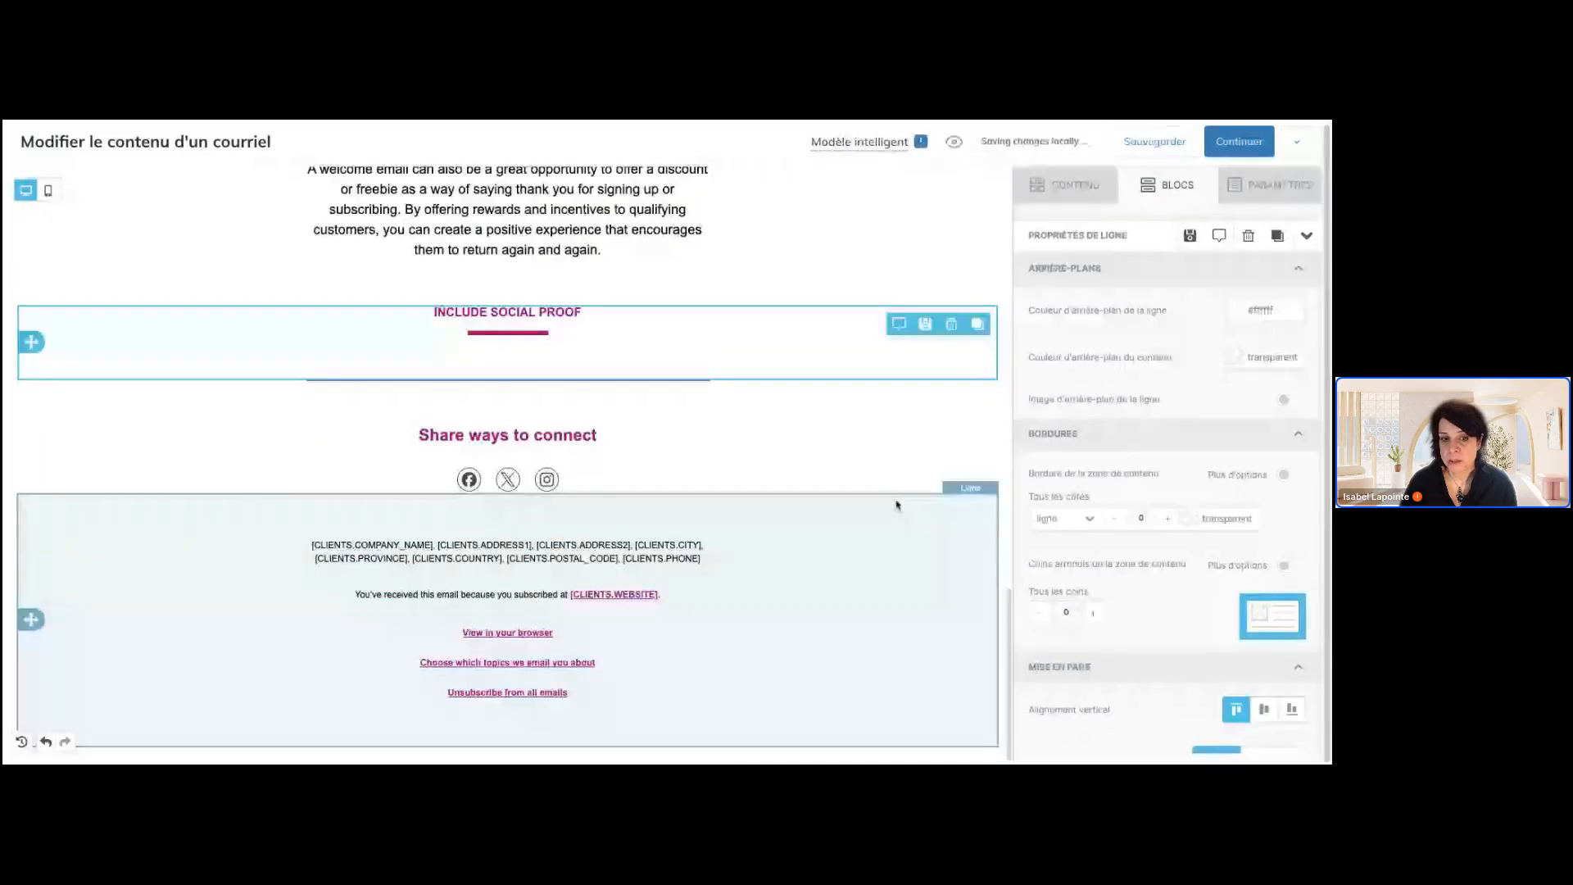
scroll(917, 446, "up", 10)
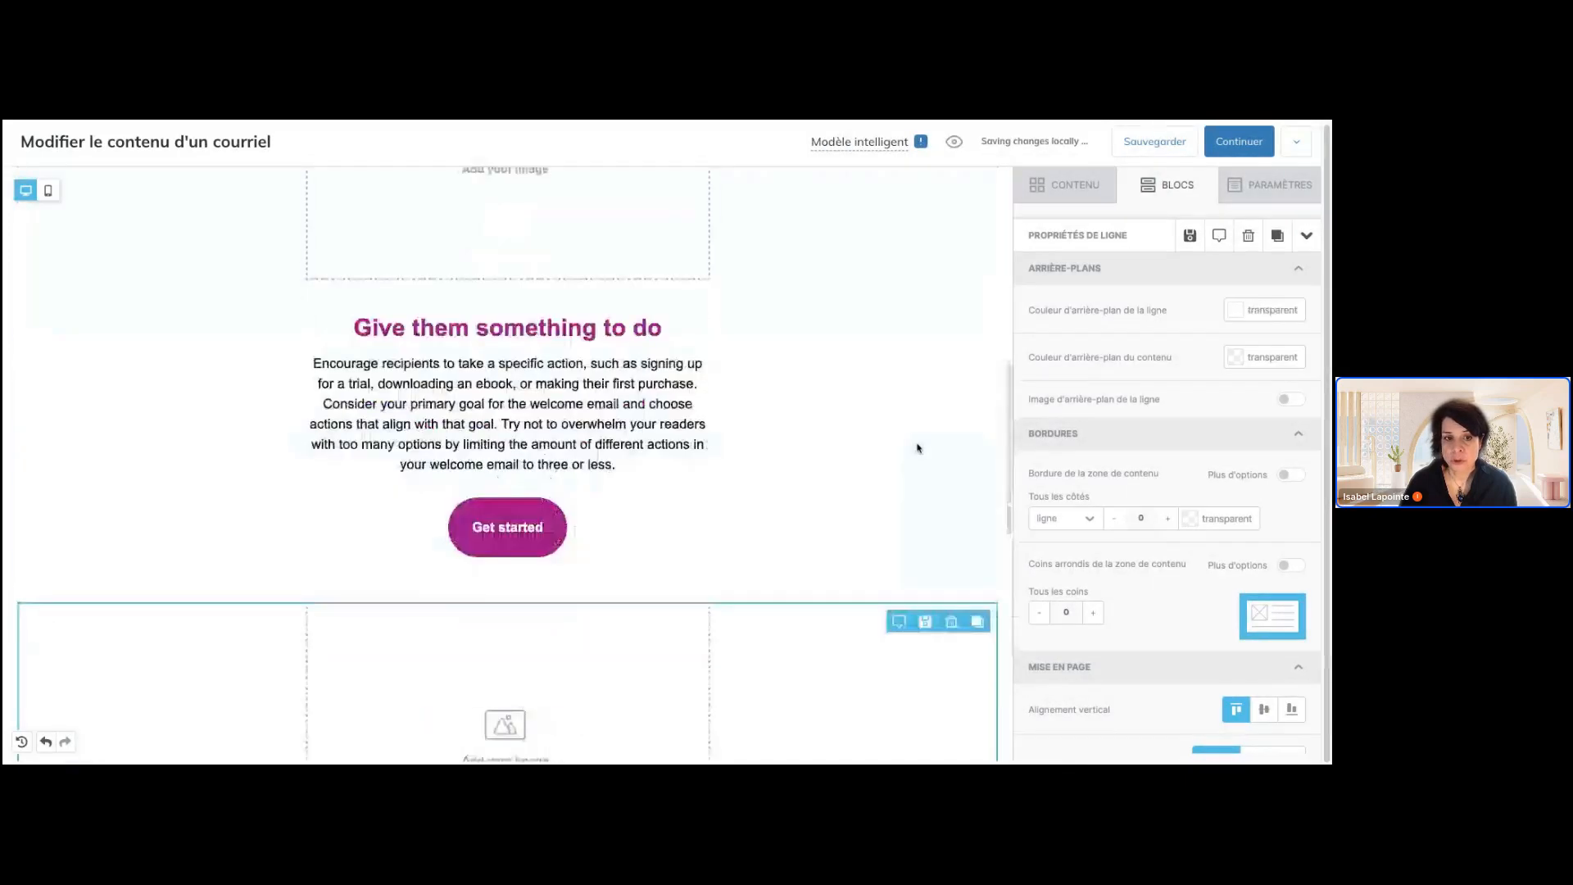
scroll(917, 544, "up", 4)
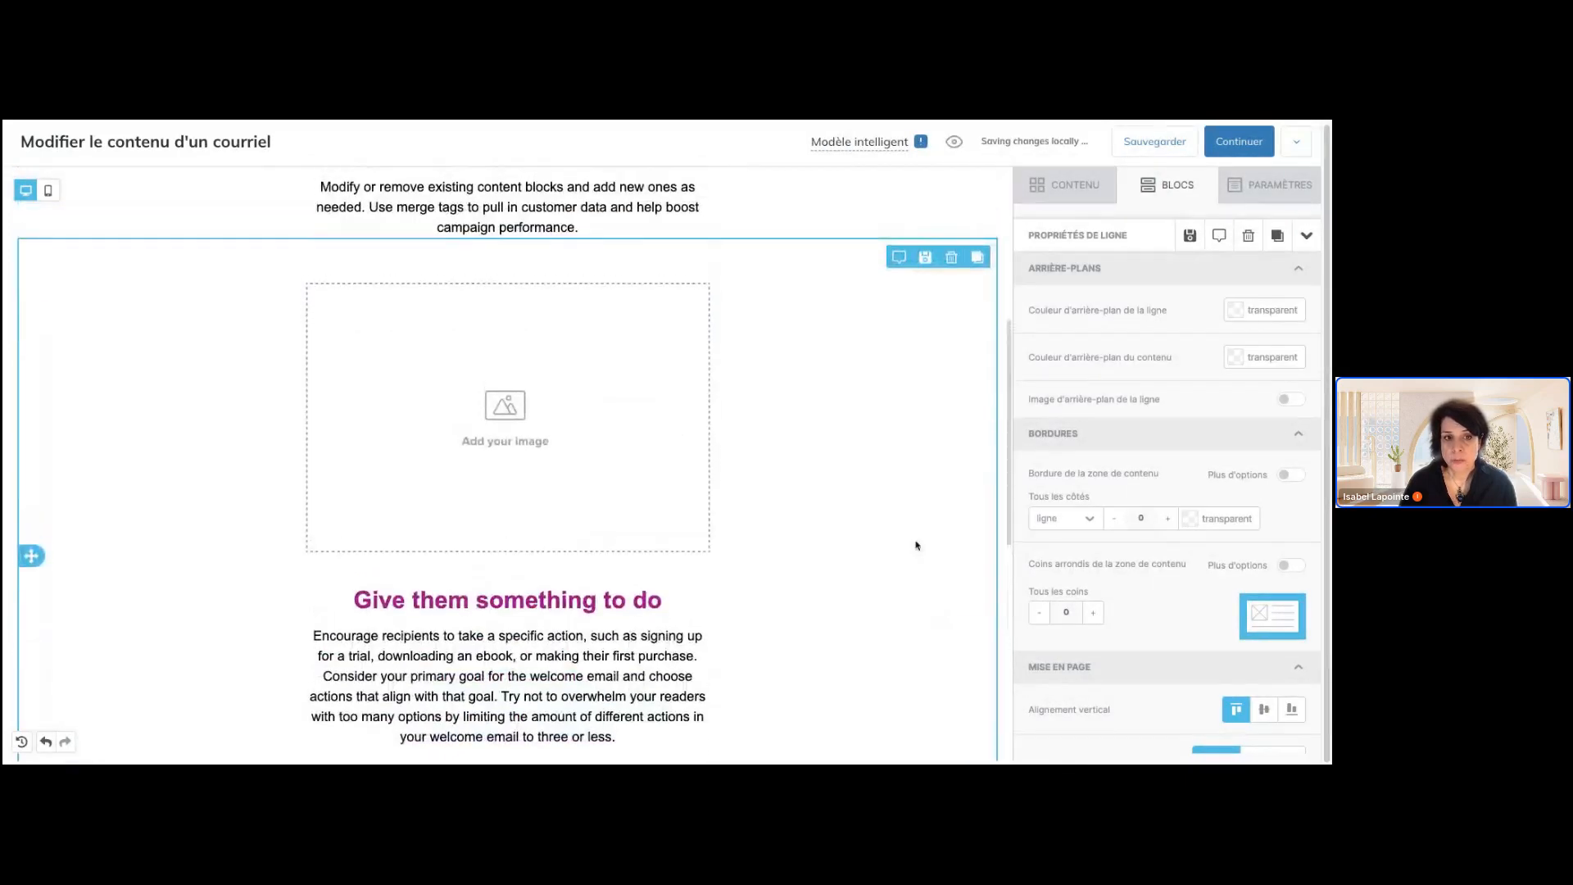
Insert a blank row with two equal columns between the "Give them something to do" row and the "INCLUDE SOCIAL PROOF" row
scroll(917, 544, "down", 3)
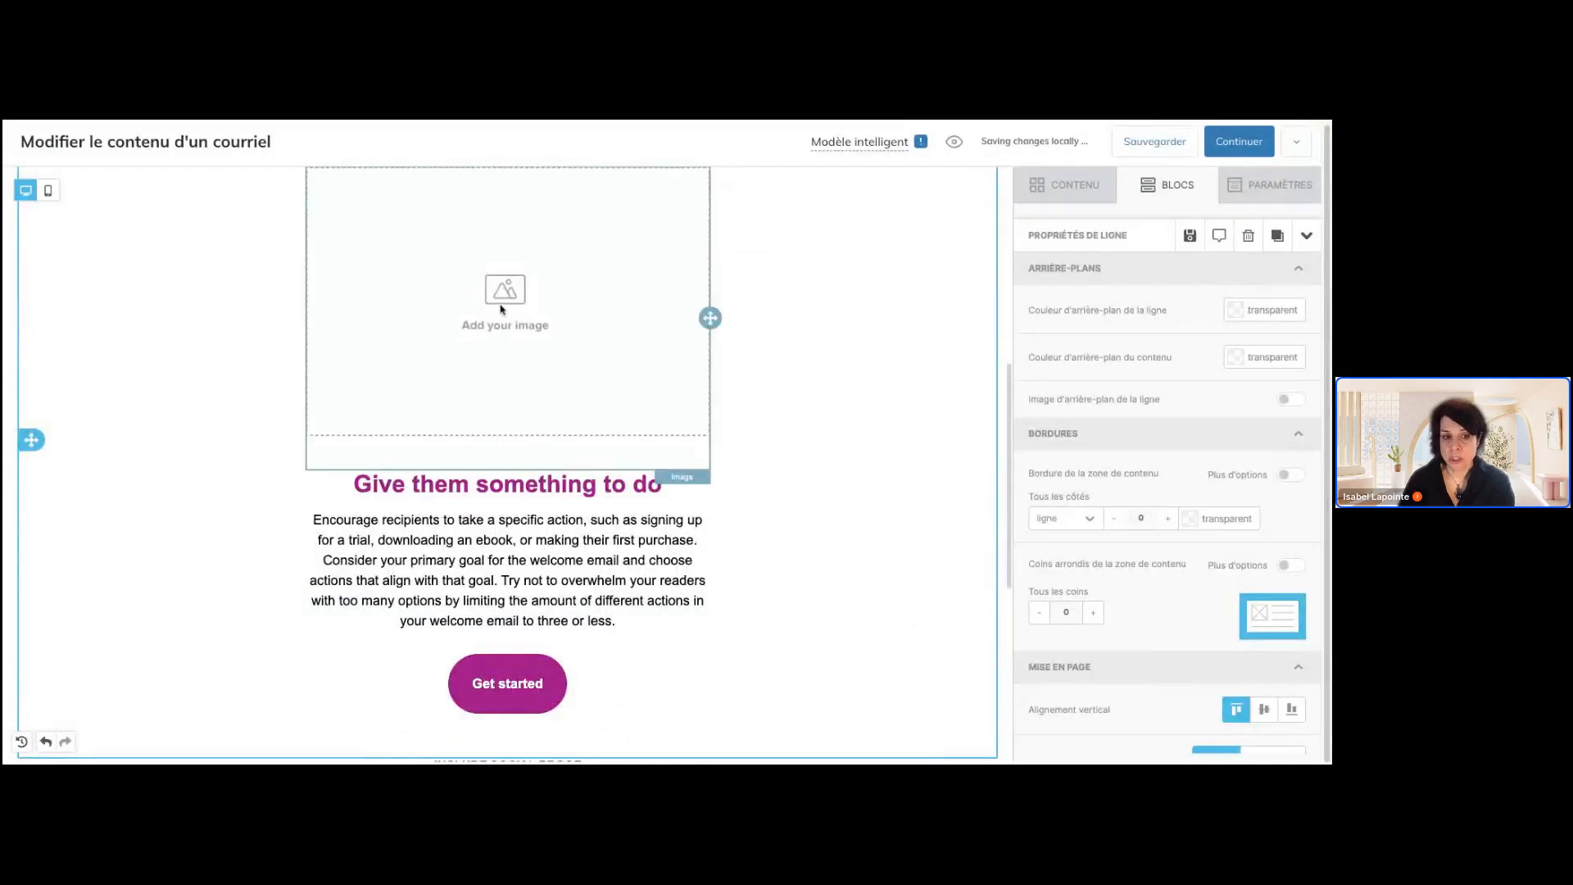
scroll(672, 503, "up", 4)
scroll(672, 503, "down", 3)
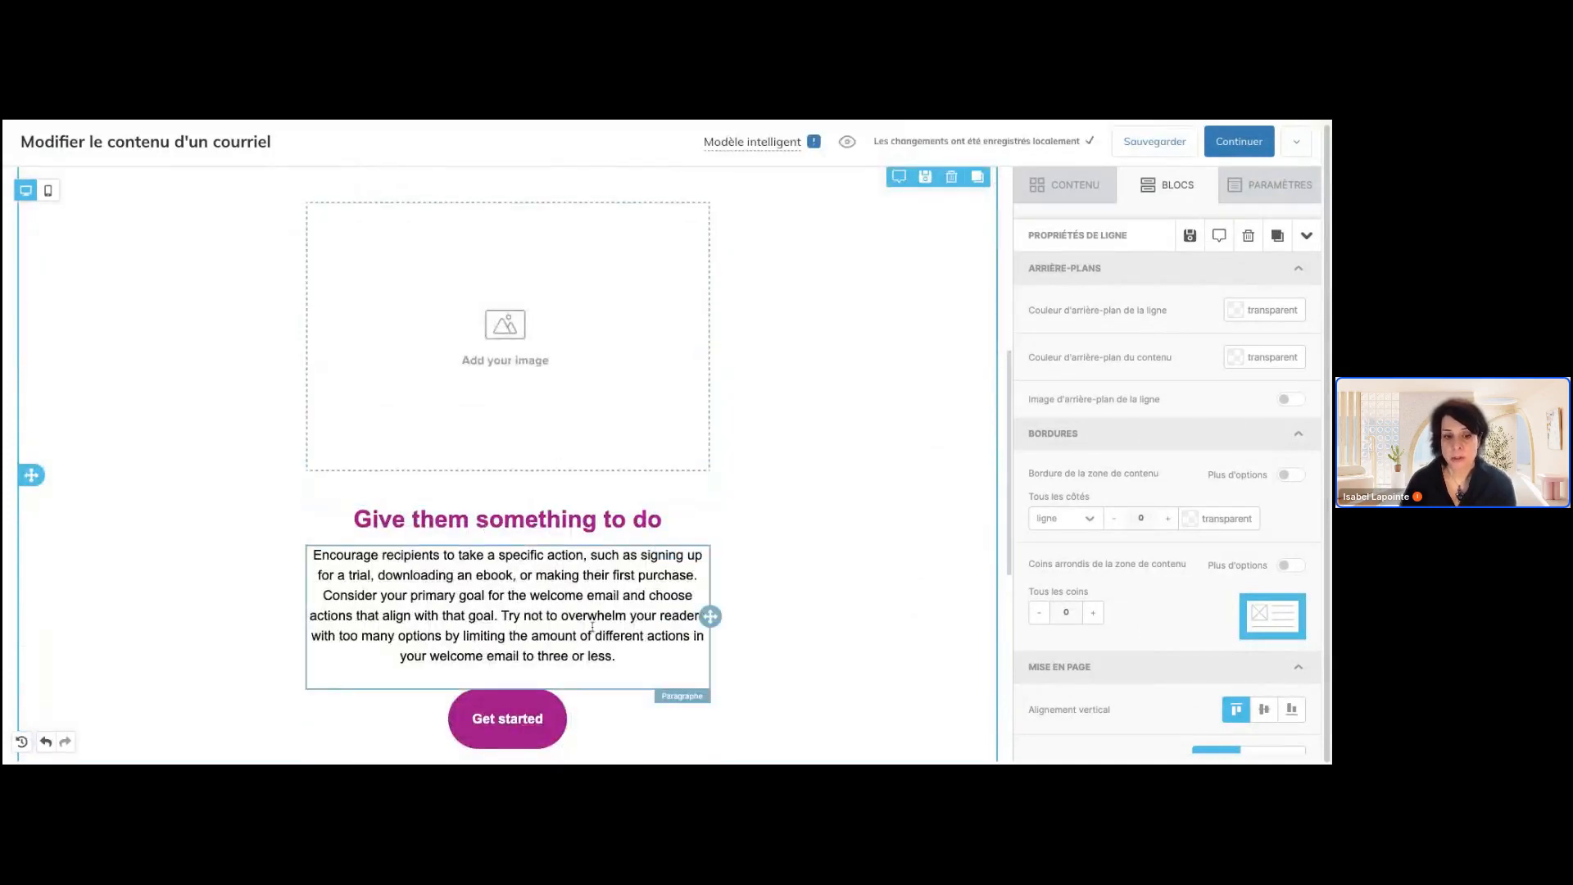
scroll(827, 476, "down", 4)
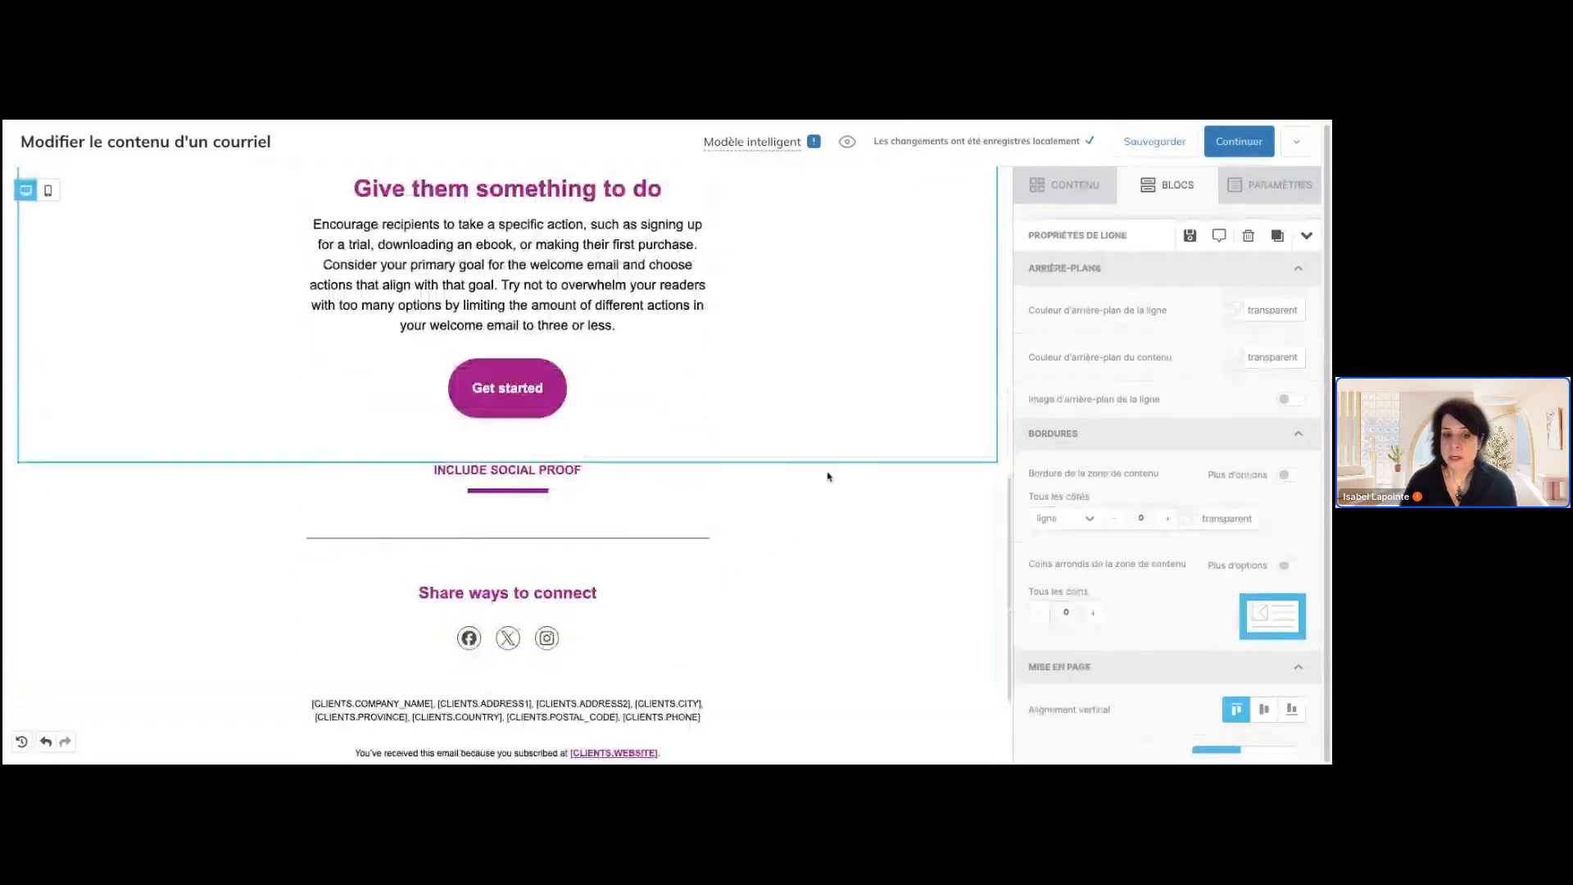
scroll(828, 476, "down", 1)
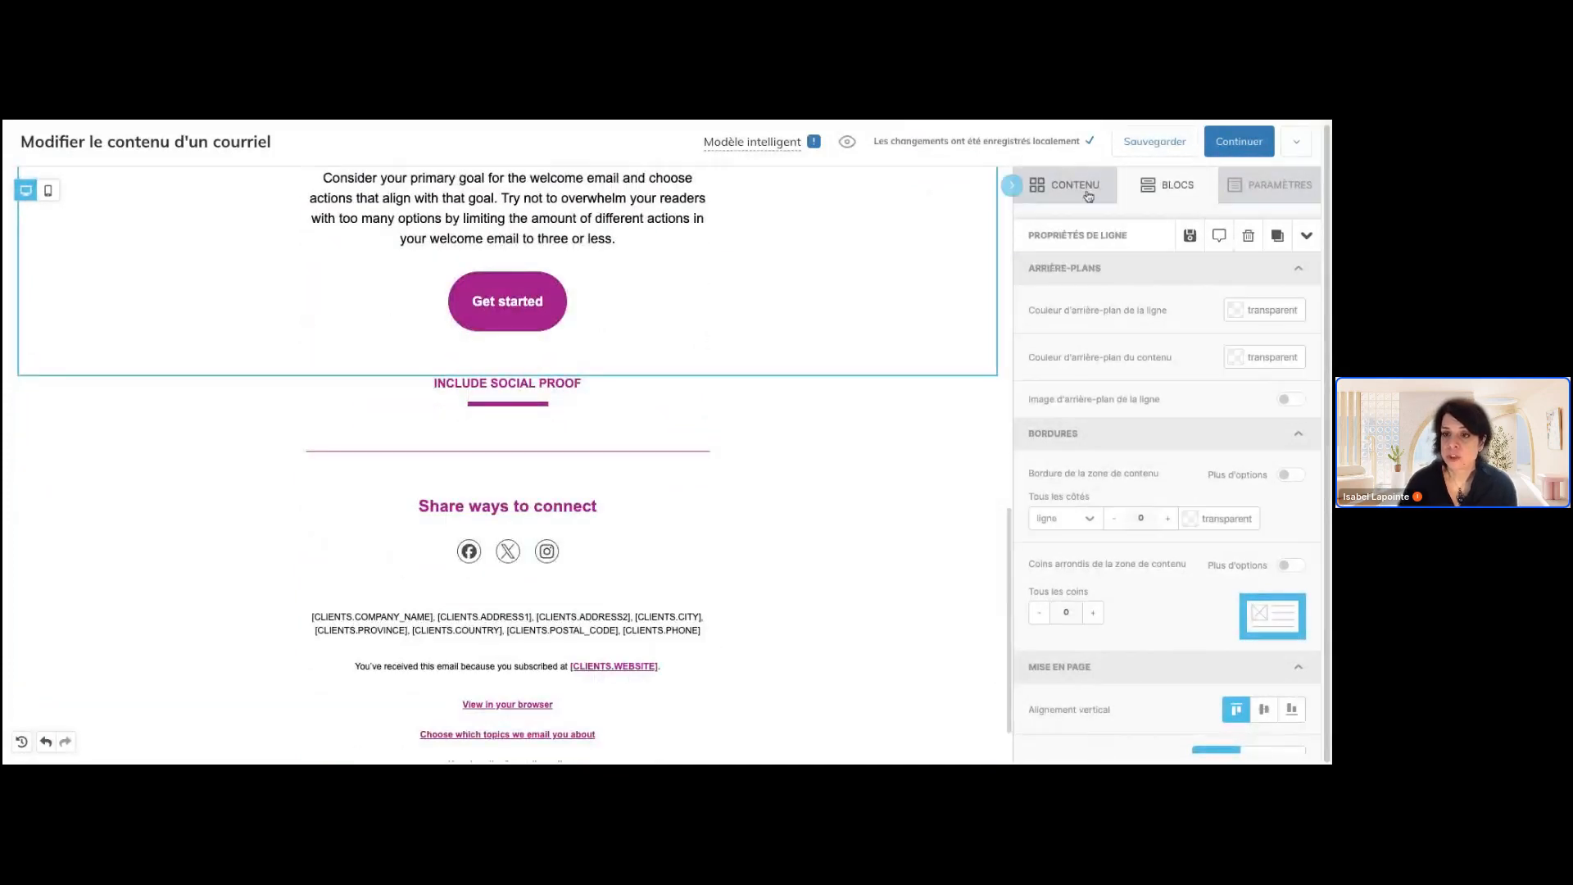
left_click(1151, 199)
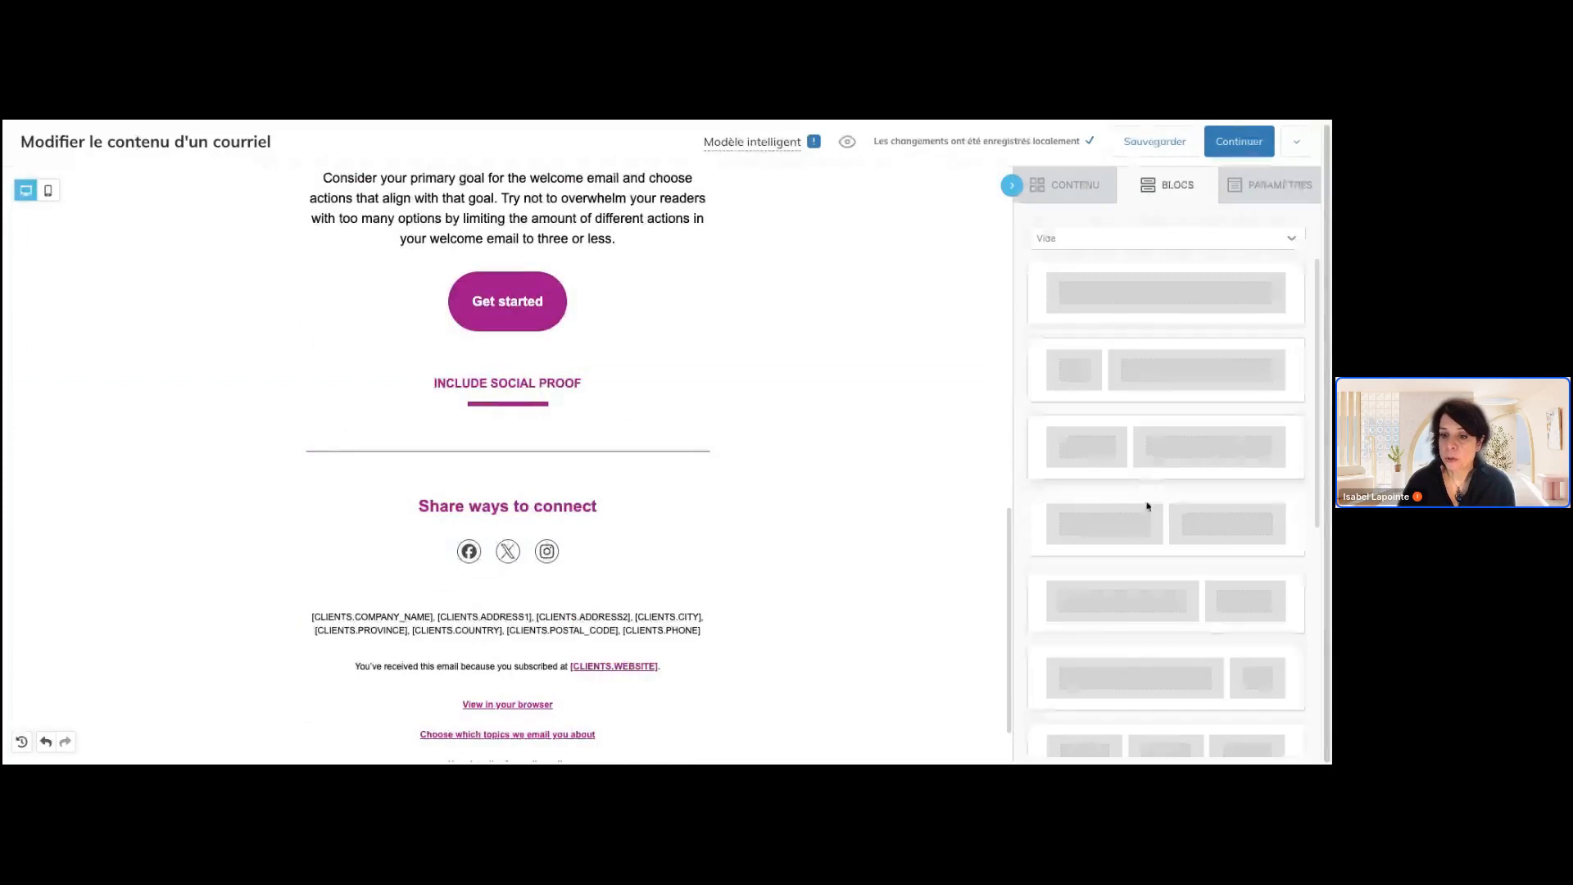
left_click_drag(1131, 538, 613, 379)
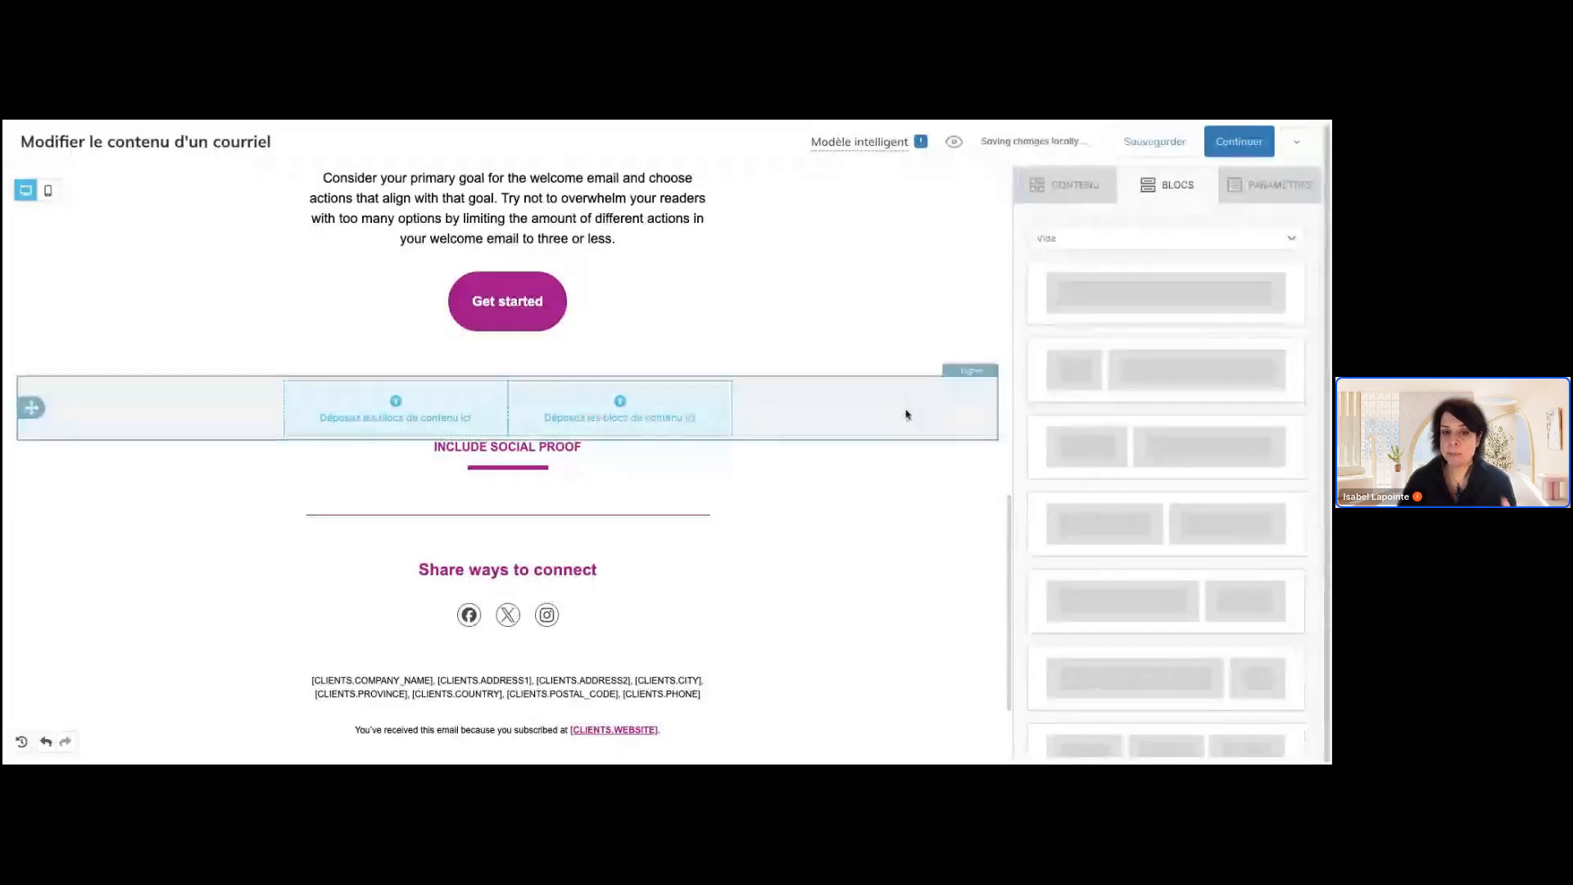
Compare the row properties of several rows with the content properties of the paragraph, heading and button under "Give them something to do"
left_click(912, 416)
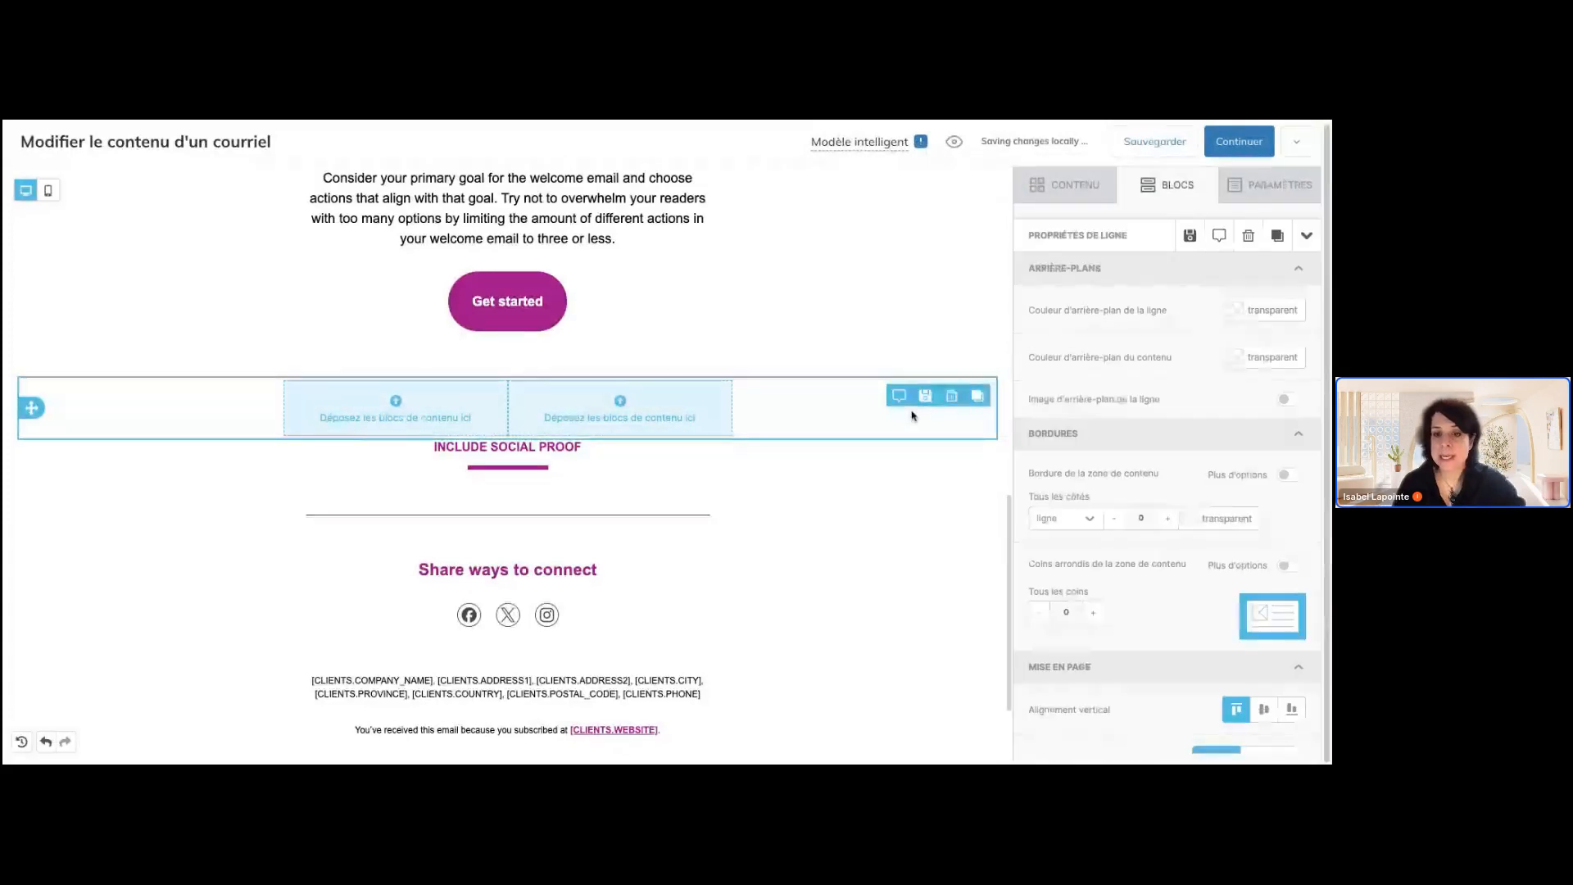
left_click(932, 481)
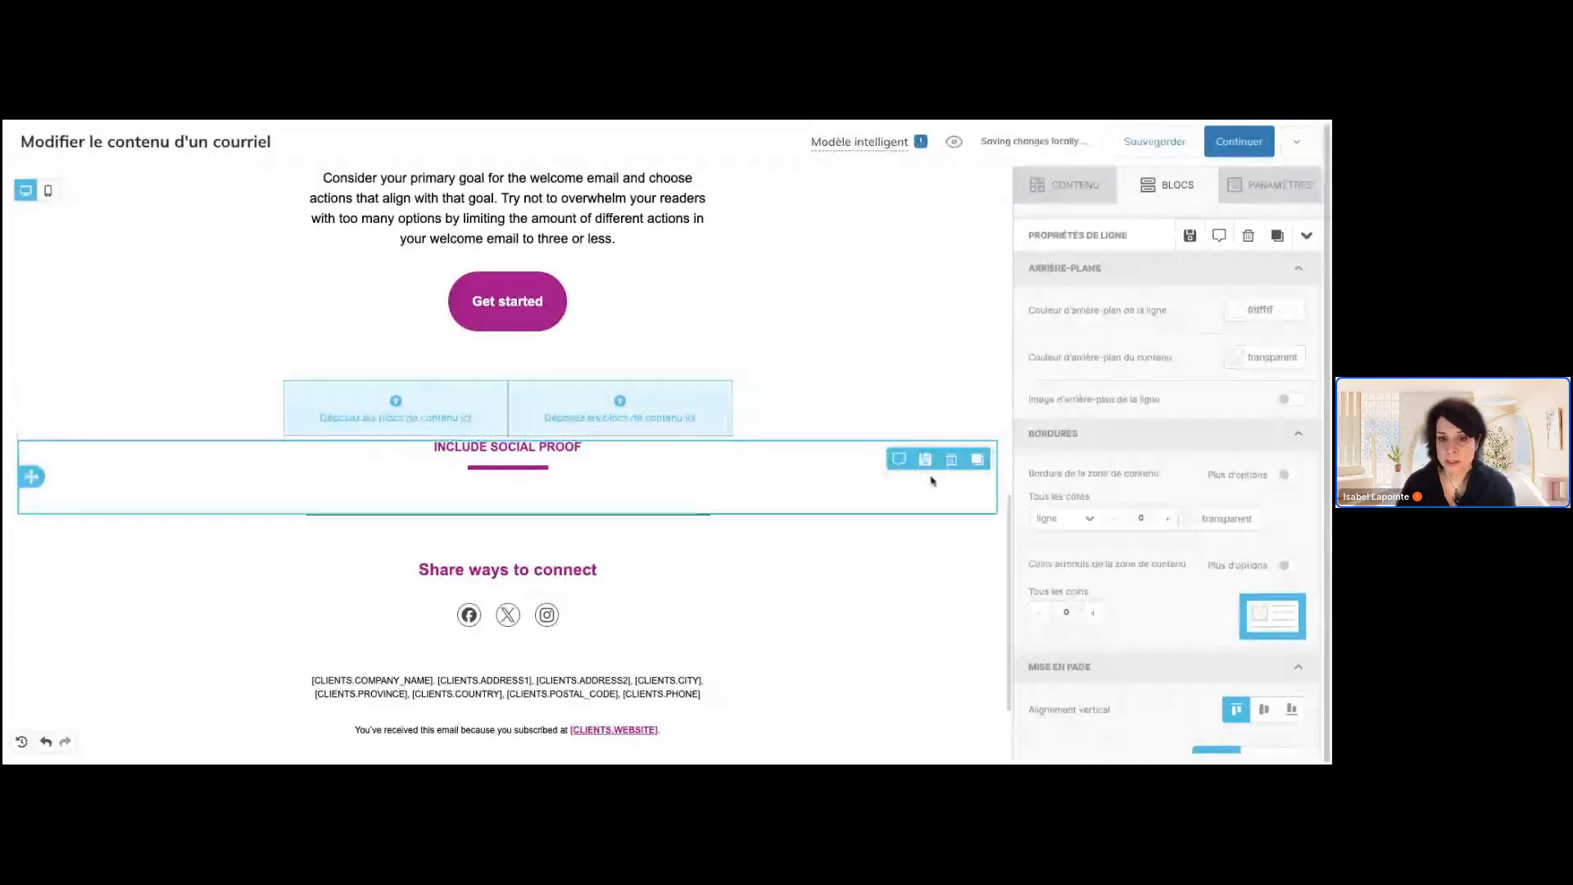
left_click(931, 600)
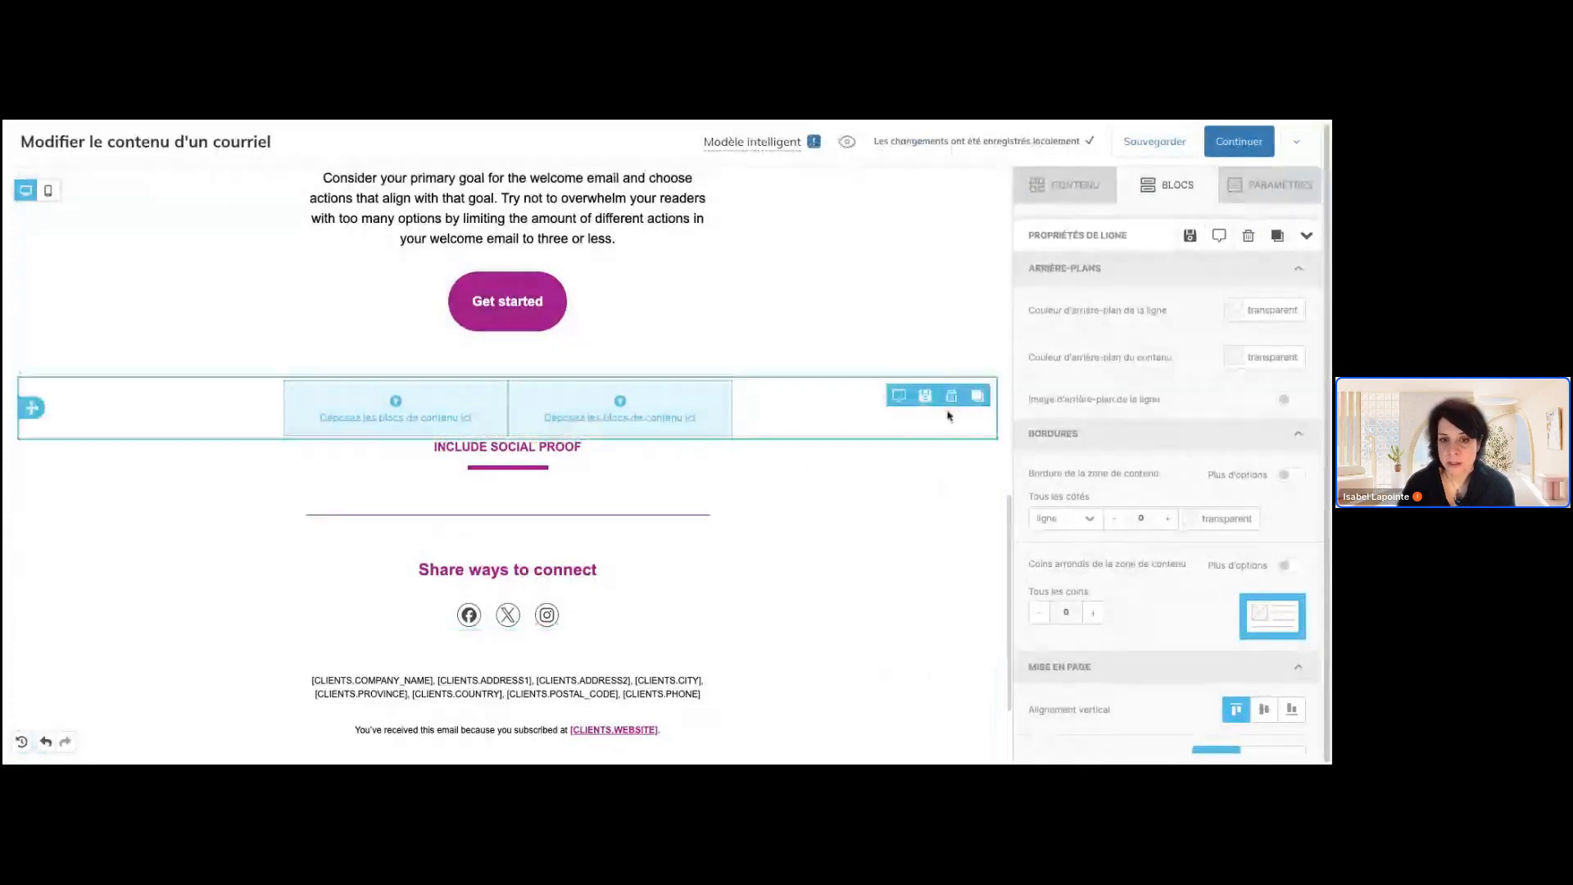
scroll(919, 281, "up", 1)
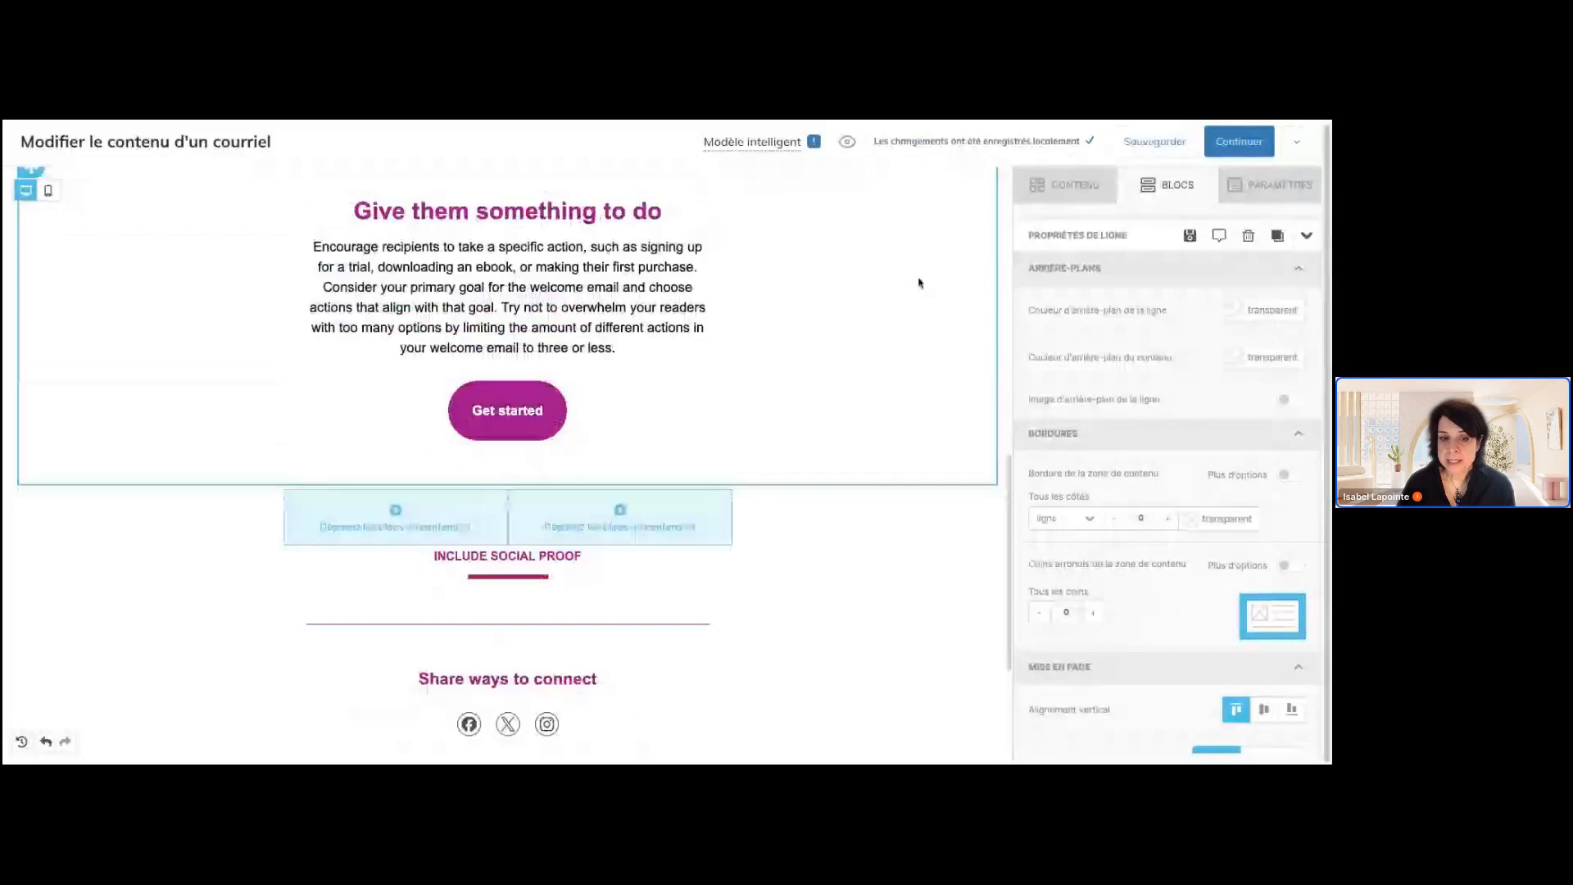
left_click(652, 341)
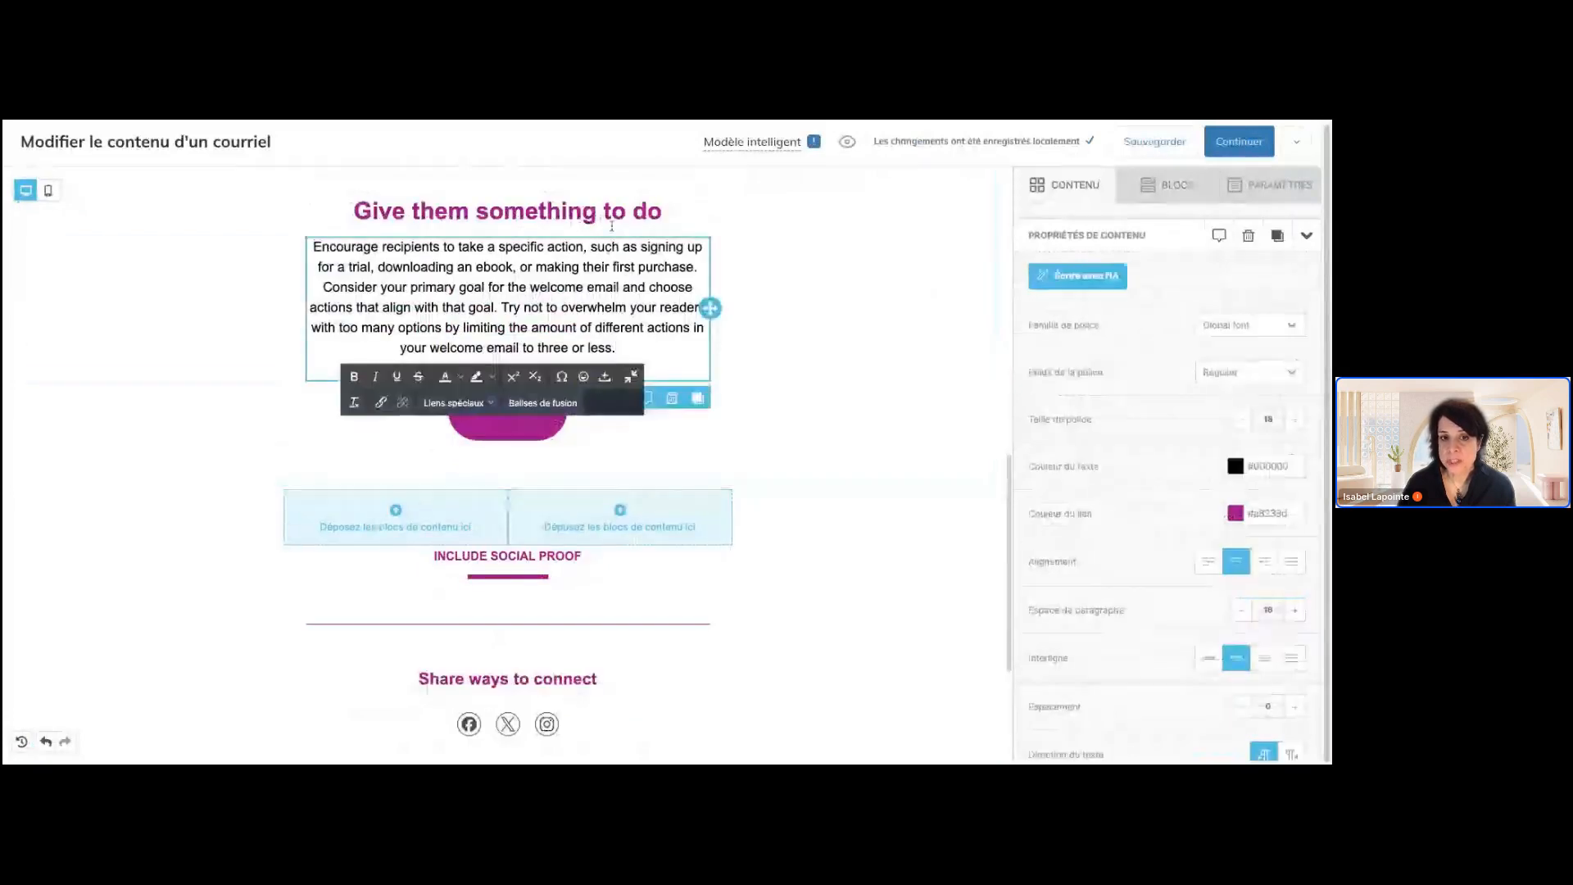
left_click(611, 226)
left_click(635, 414)
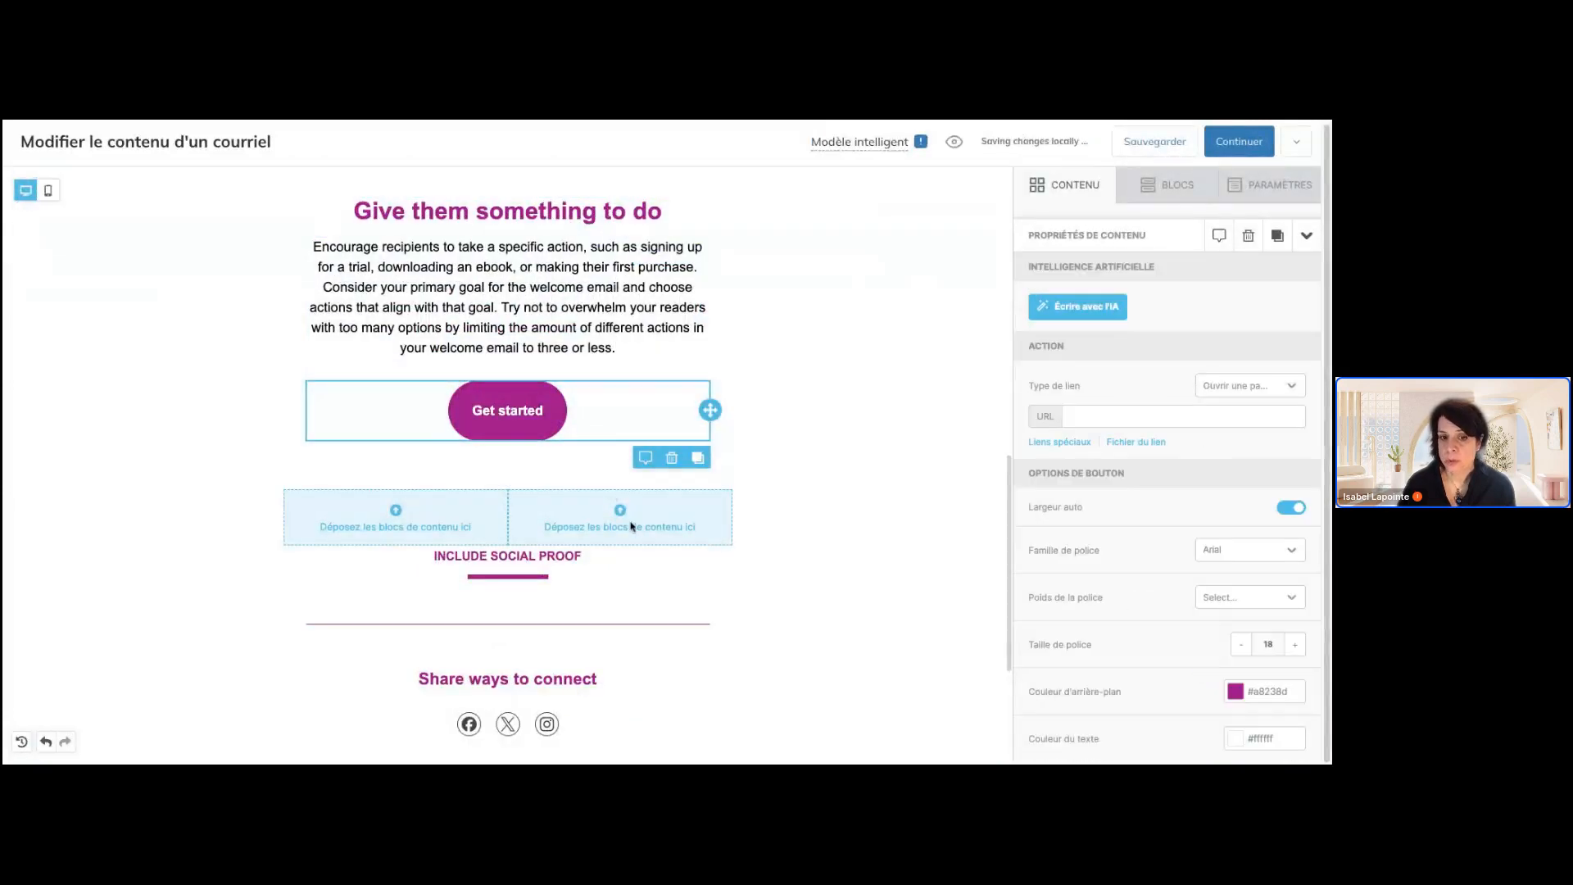
left_click(752, 457)
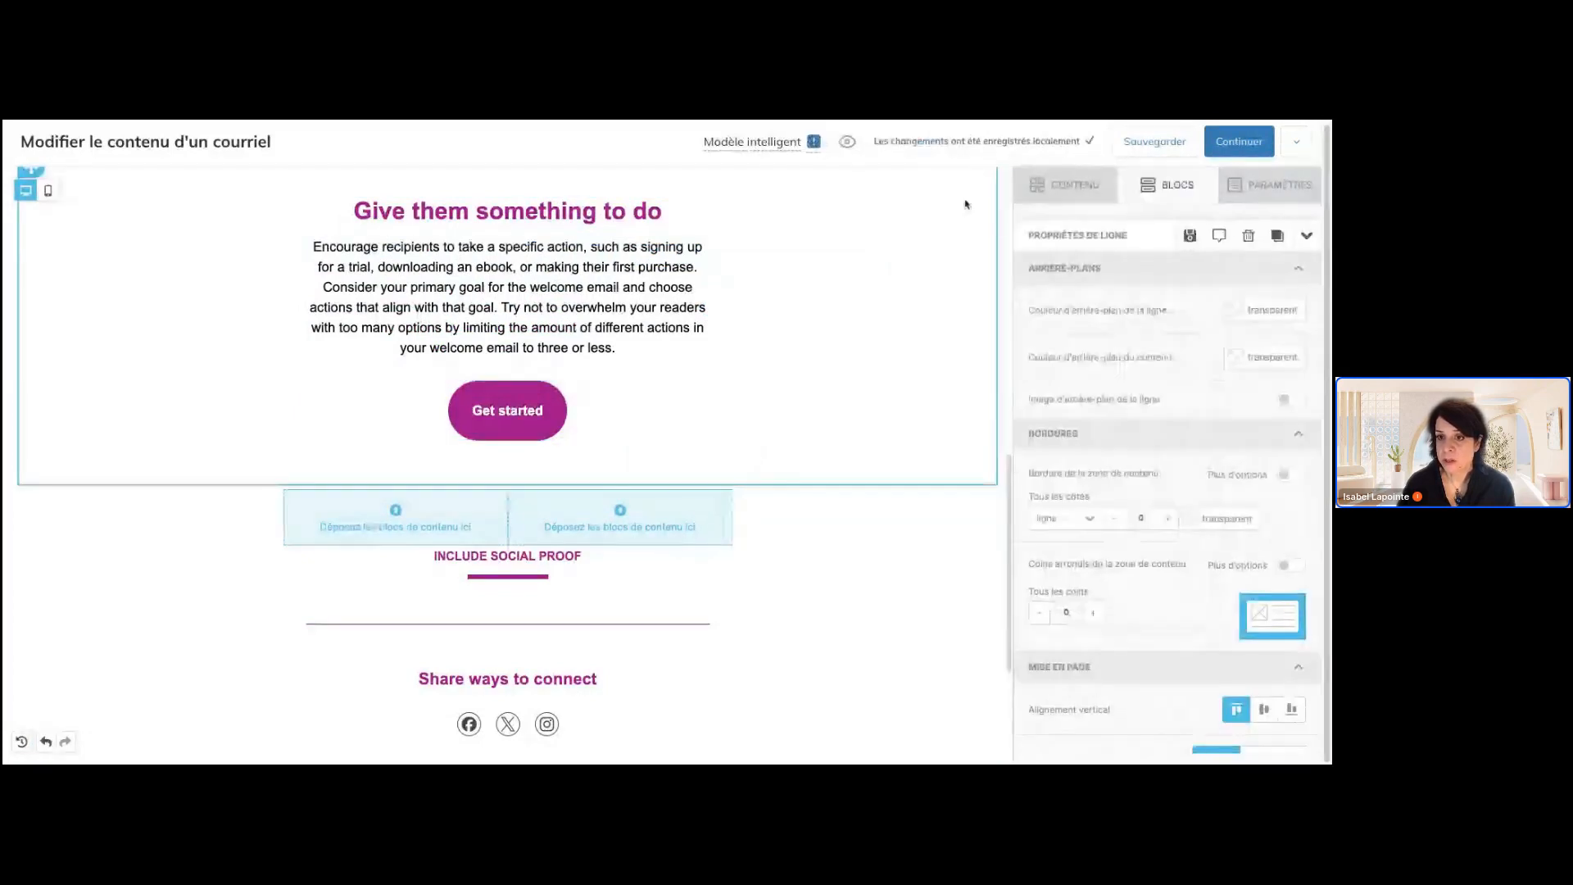
Add an image block to the blank row's first column and a GIF block to the second, filling the image block with the ai-generated chocolate cupcake picture
left_click(1073, 186)
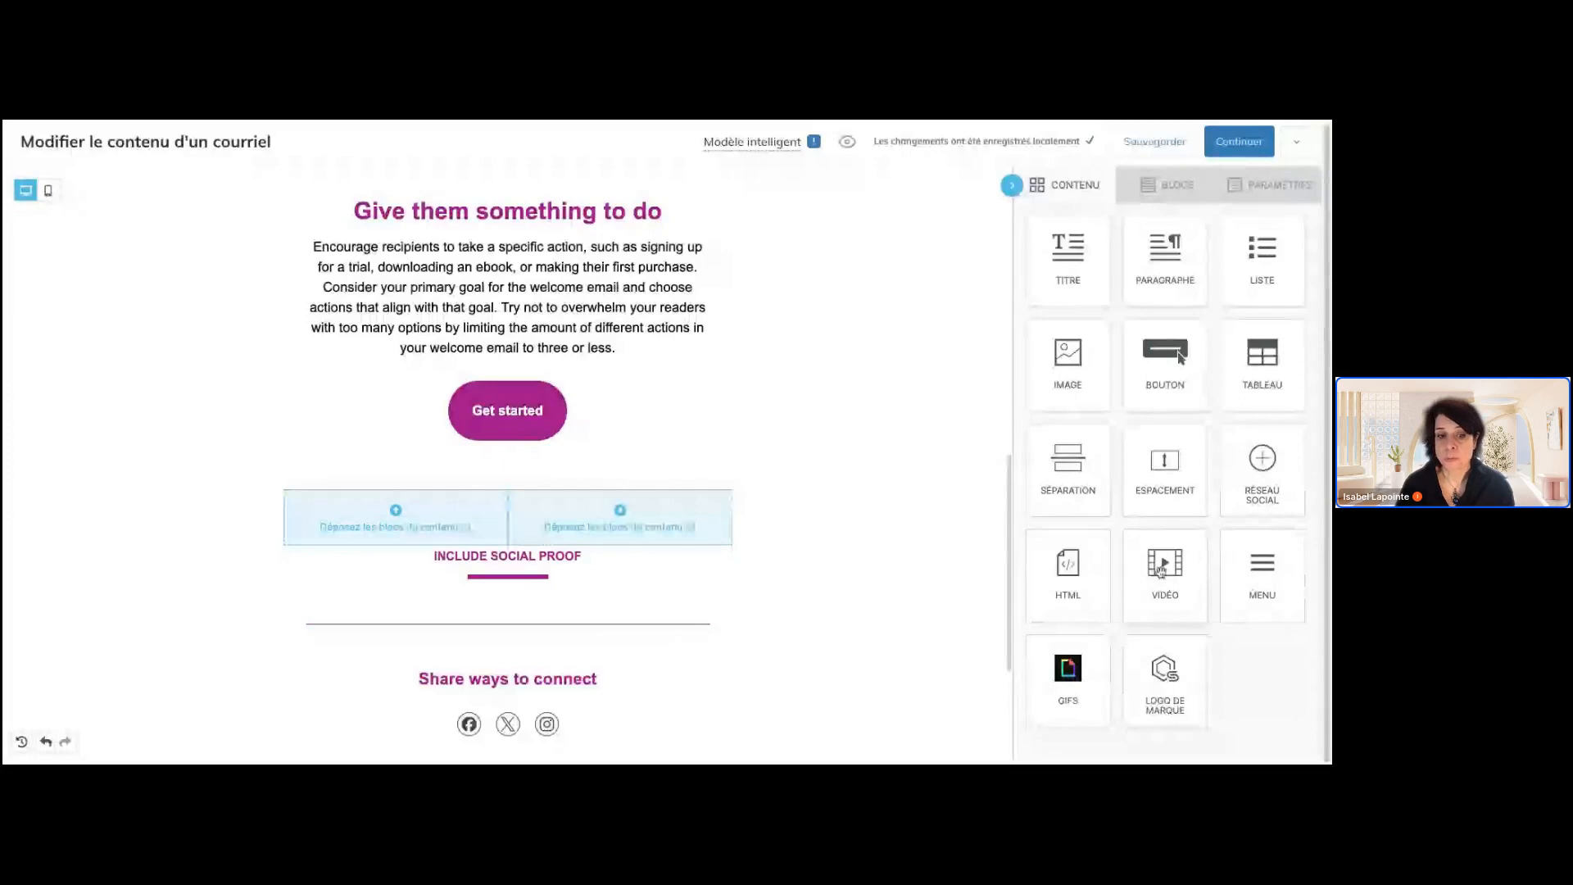
left_click_drag(1068, 358, 442, 532)
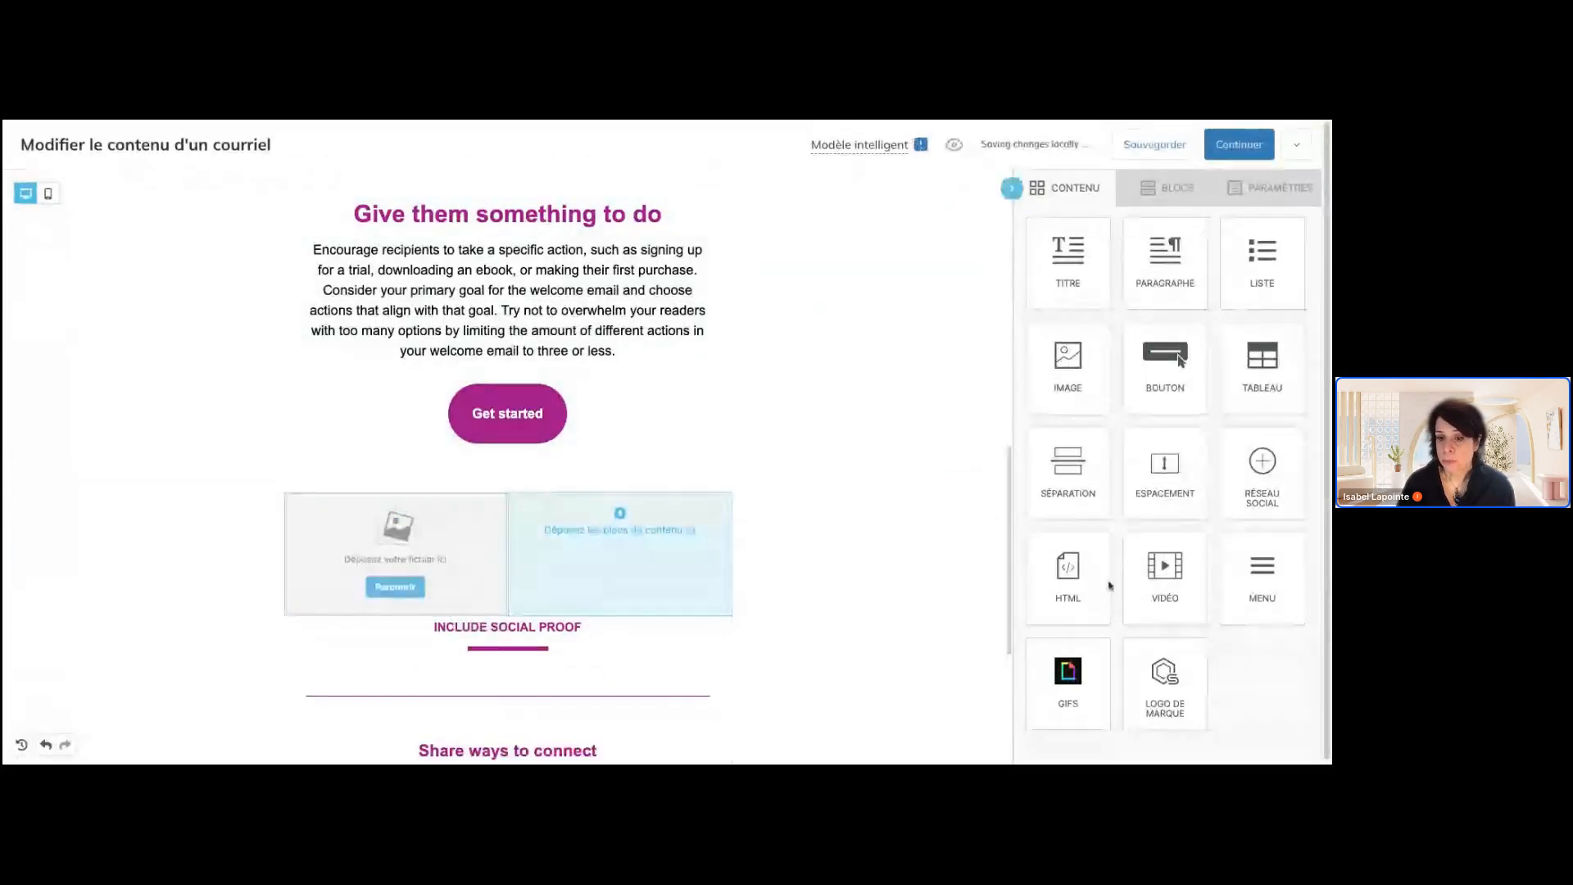
left_click_drag(1068, 673, 669, 550)
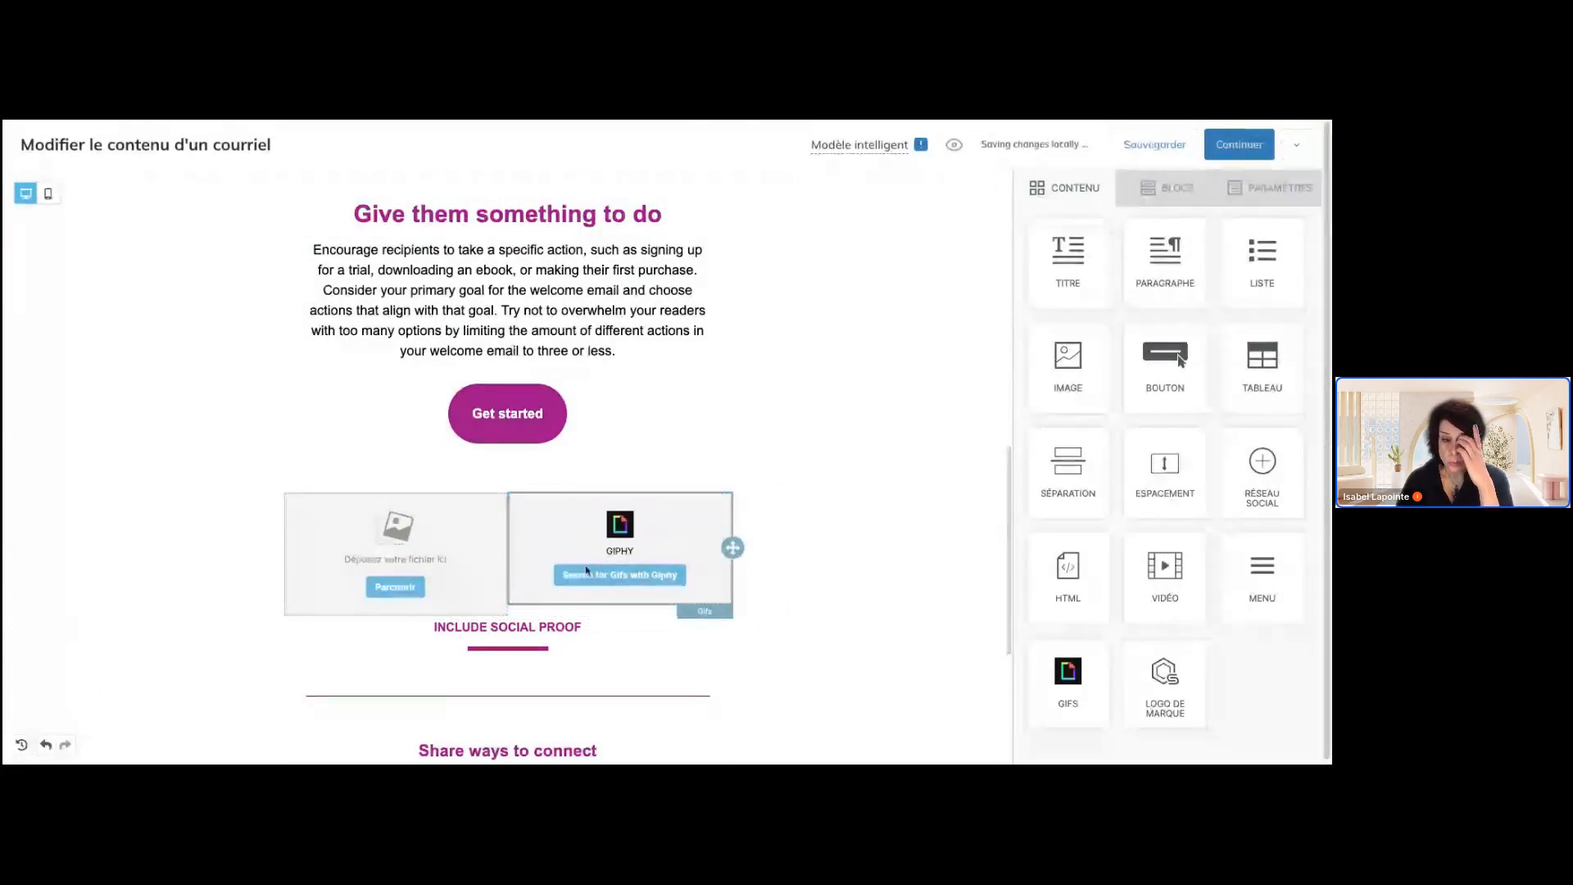
left_click(396, 587)
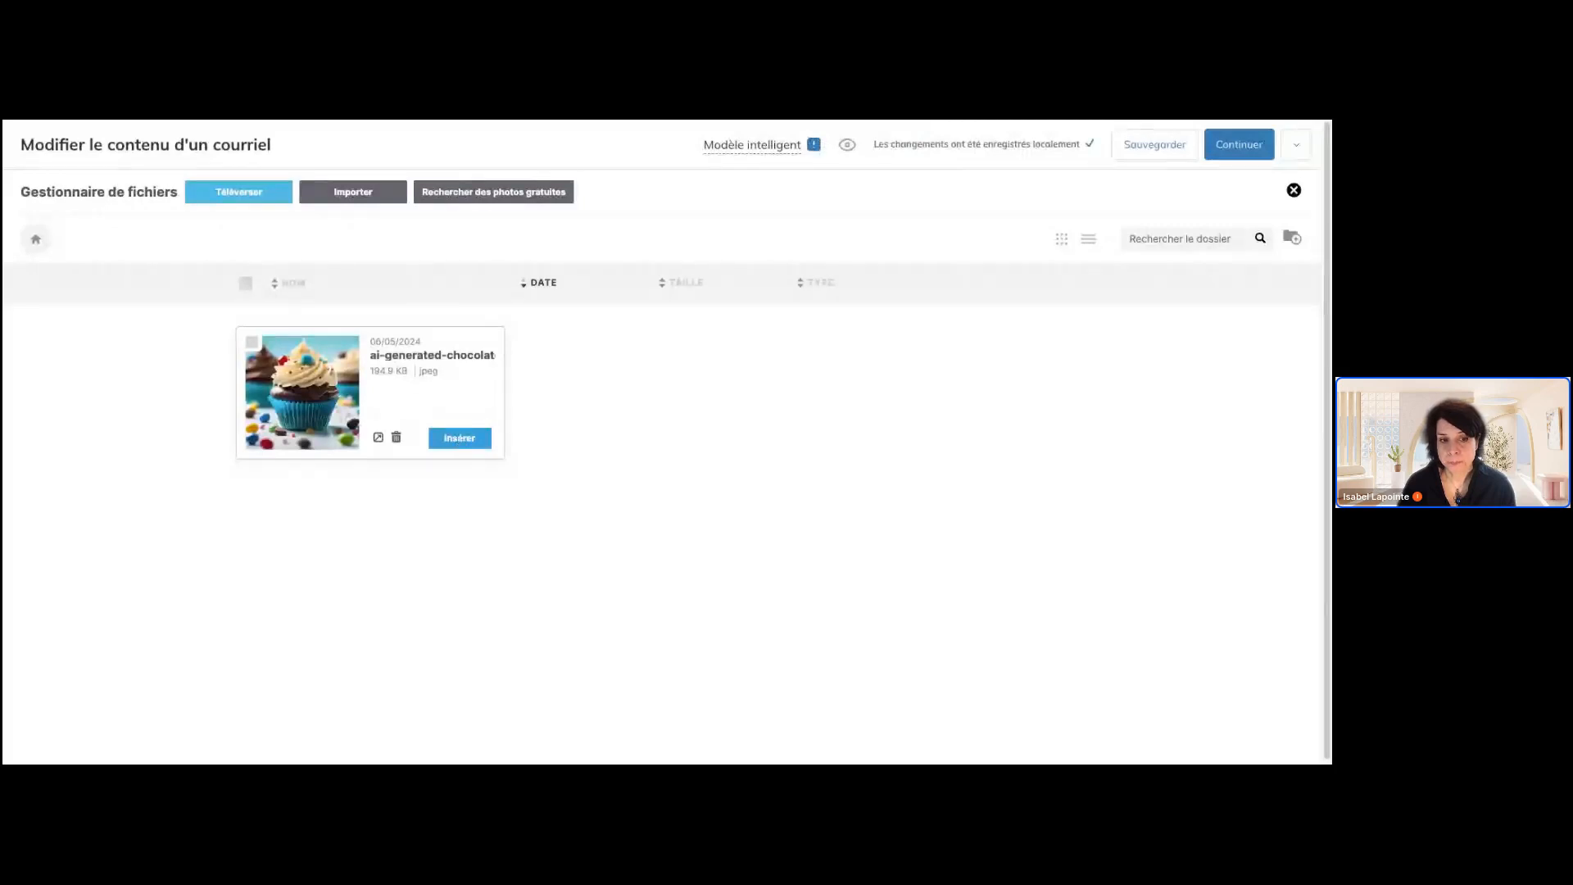
left_click(460, 438)
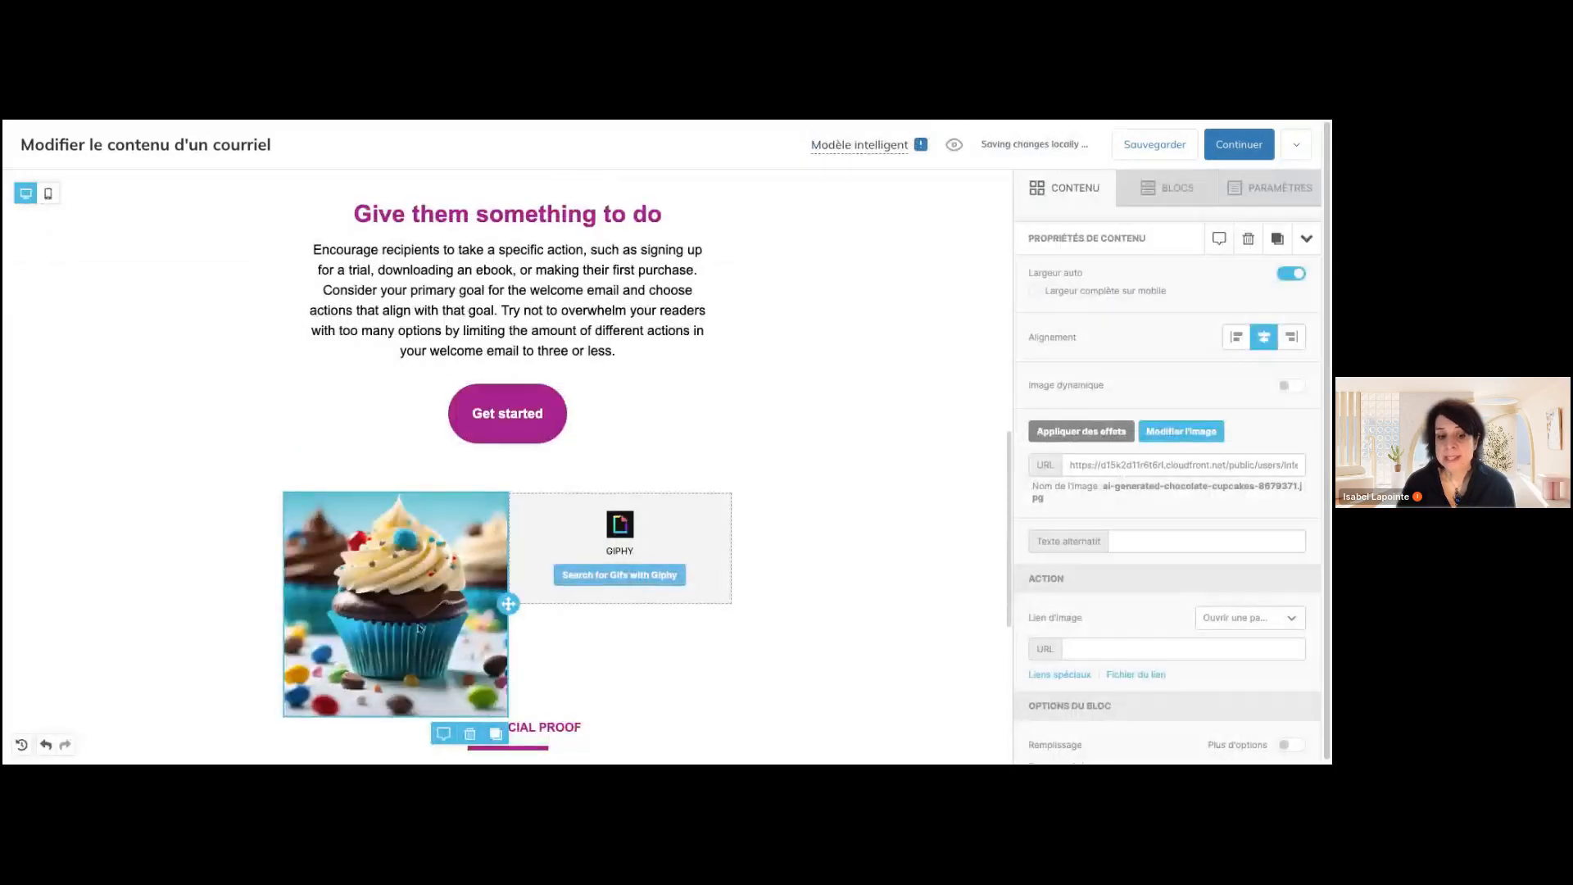
Replace the cupcake picture with the free stock photo of pink cupcakes in a box, found by searching for "cupcakes"
left_click(1182, 431)
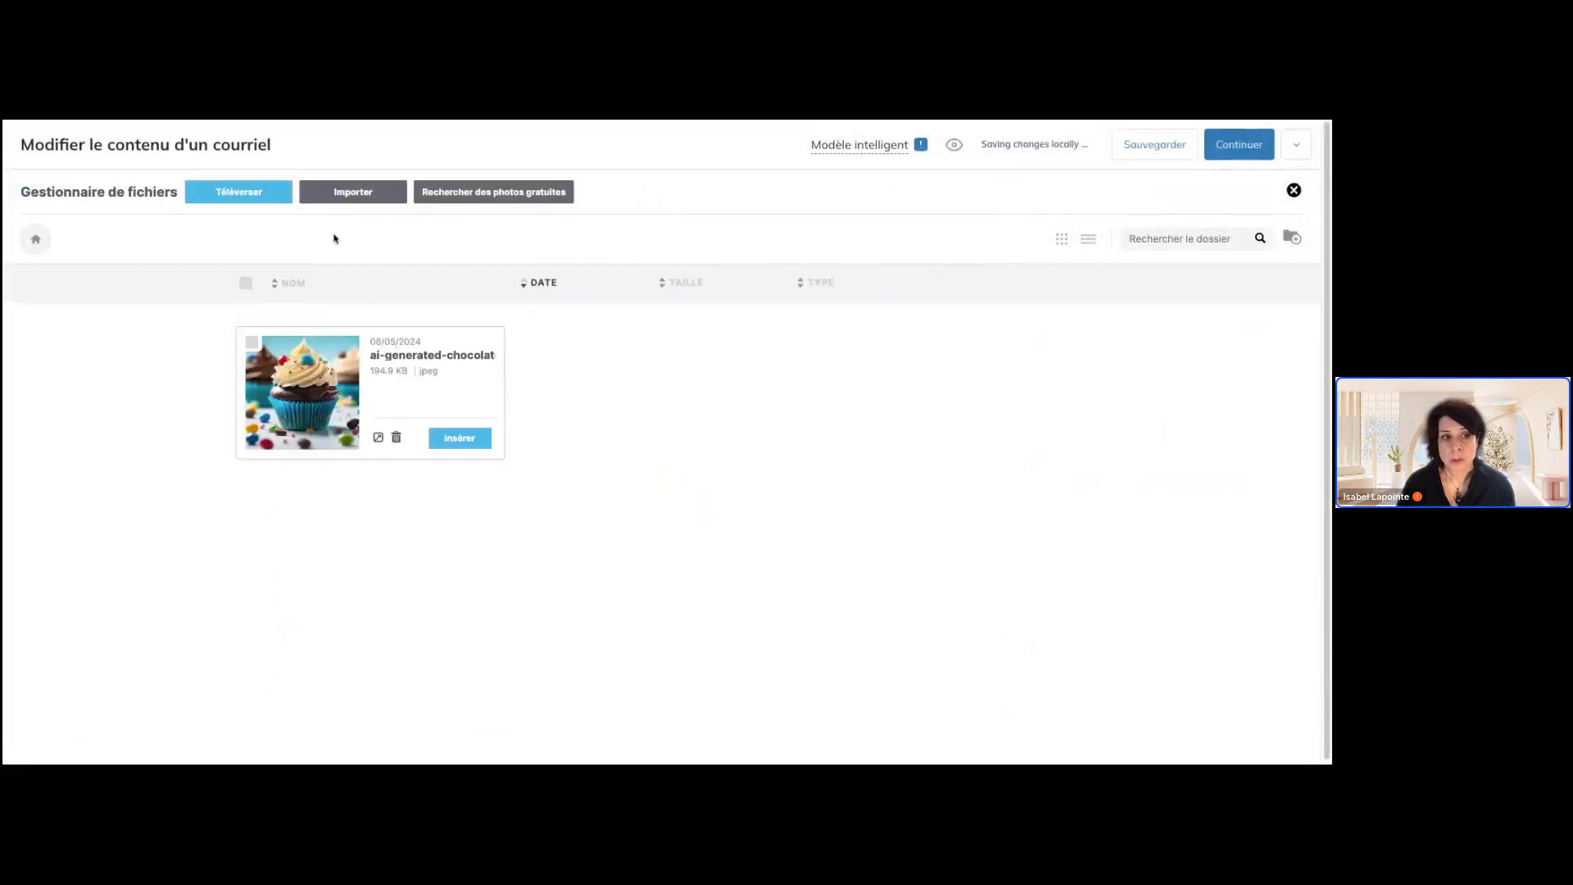
left_click(472, 198)
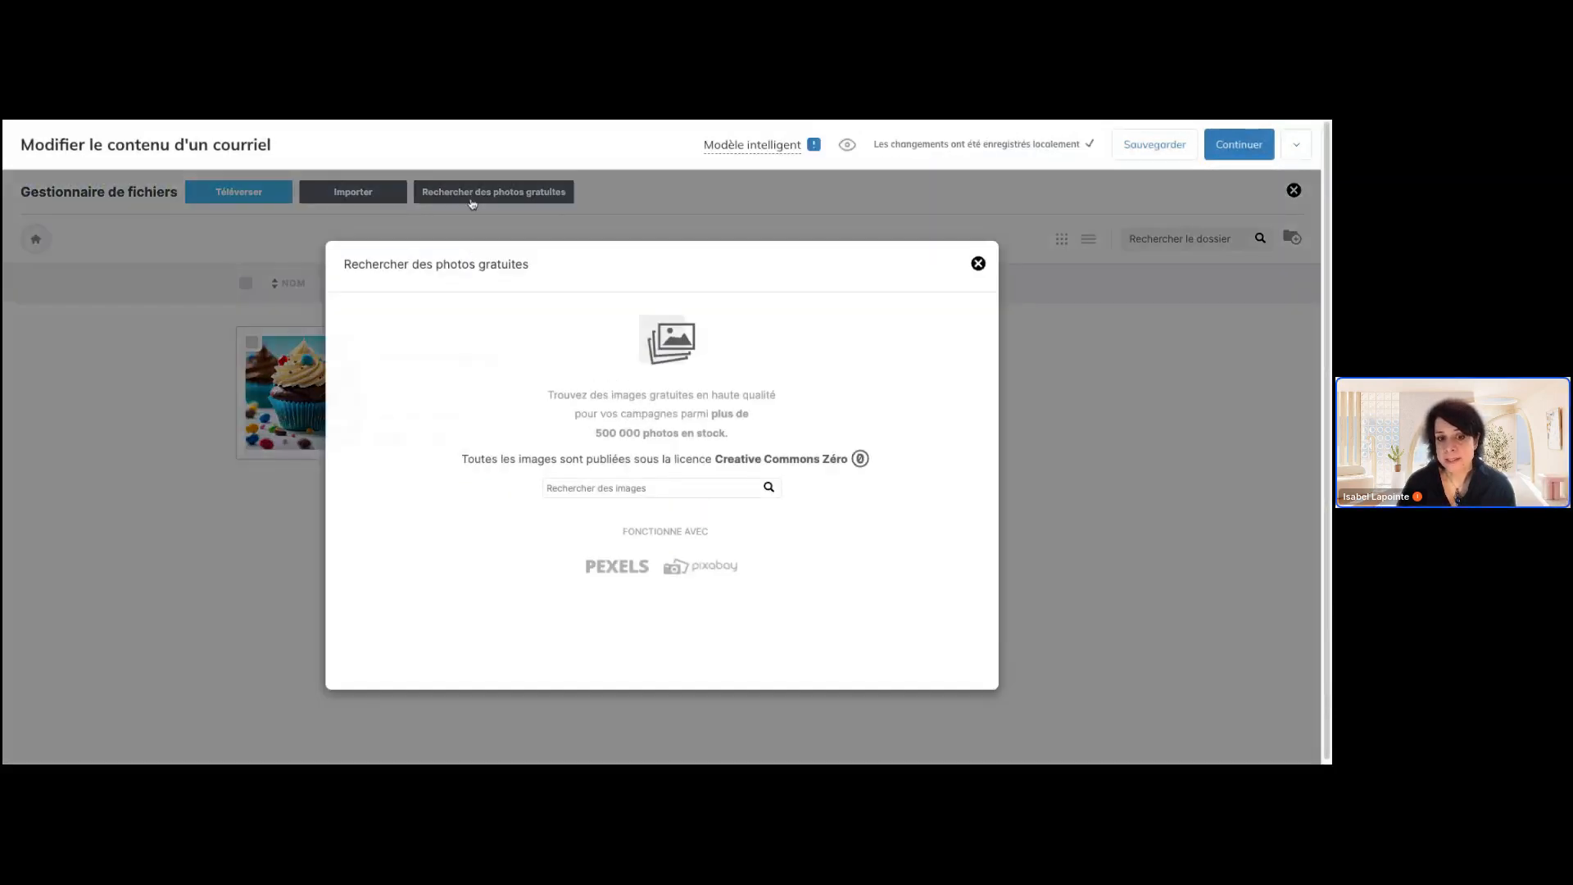
left_click(610, 494)
type("cupcakea")
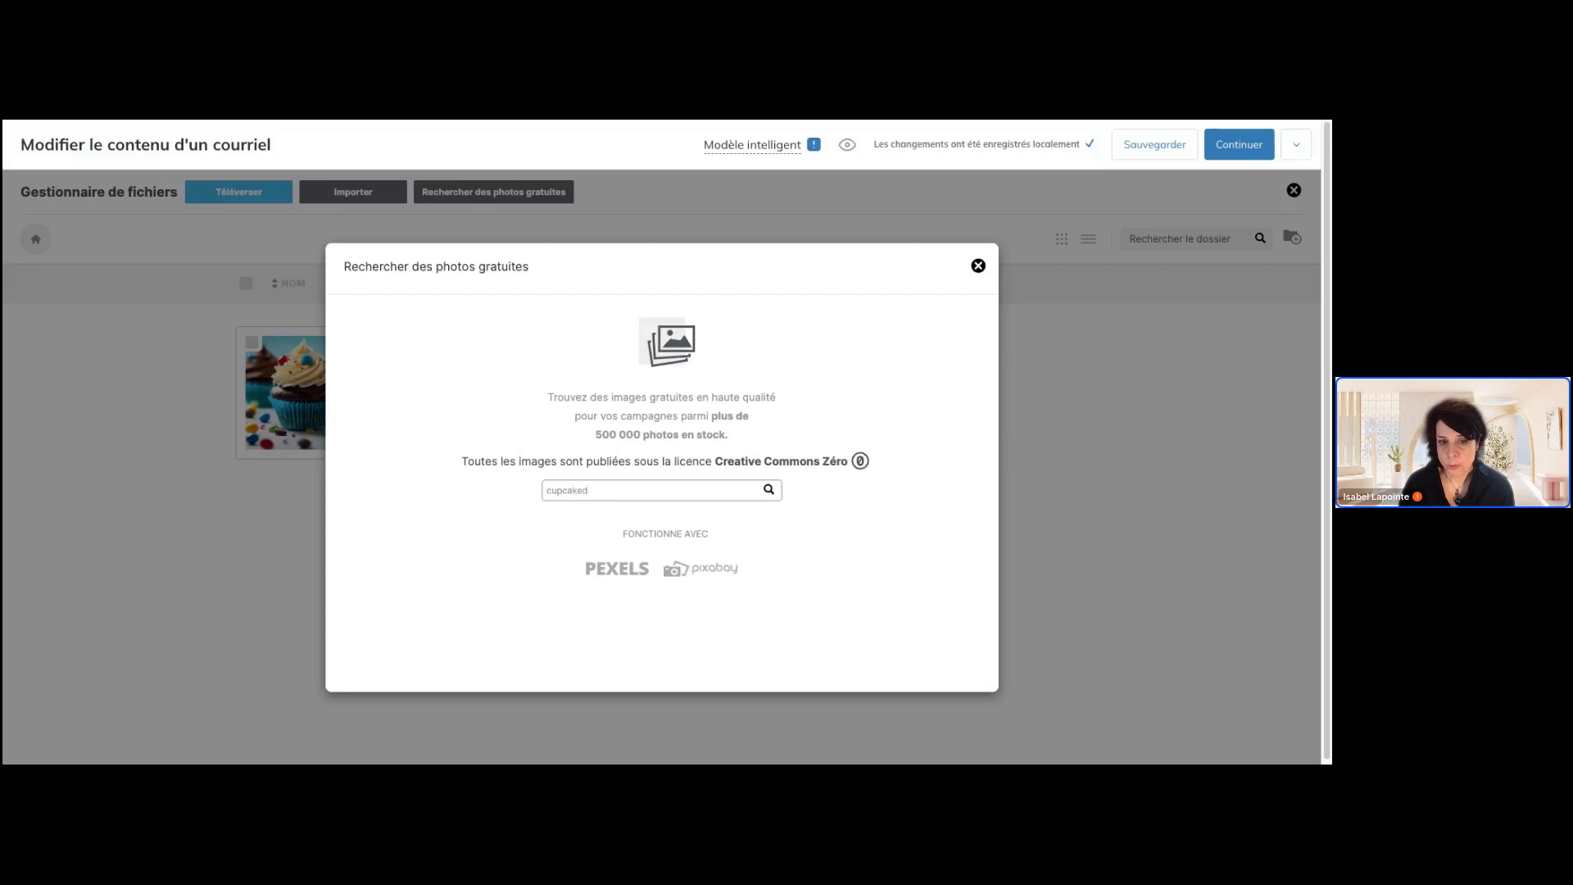
key("Return")
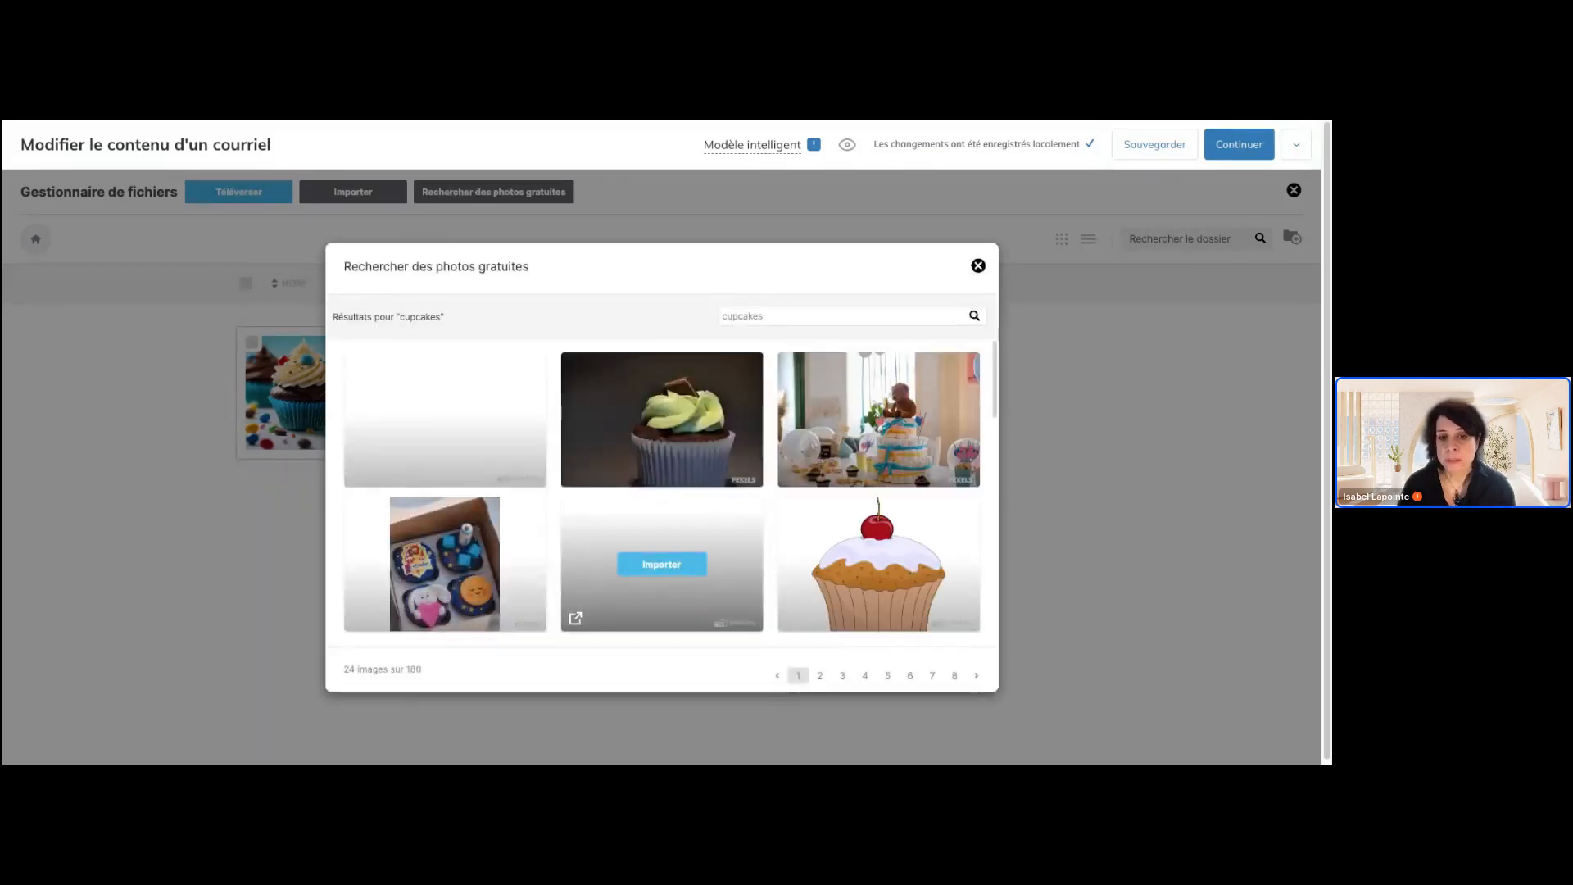
scroll(709, 565, "down", 3)
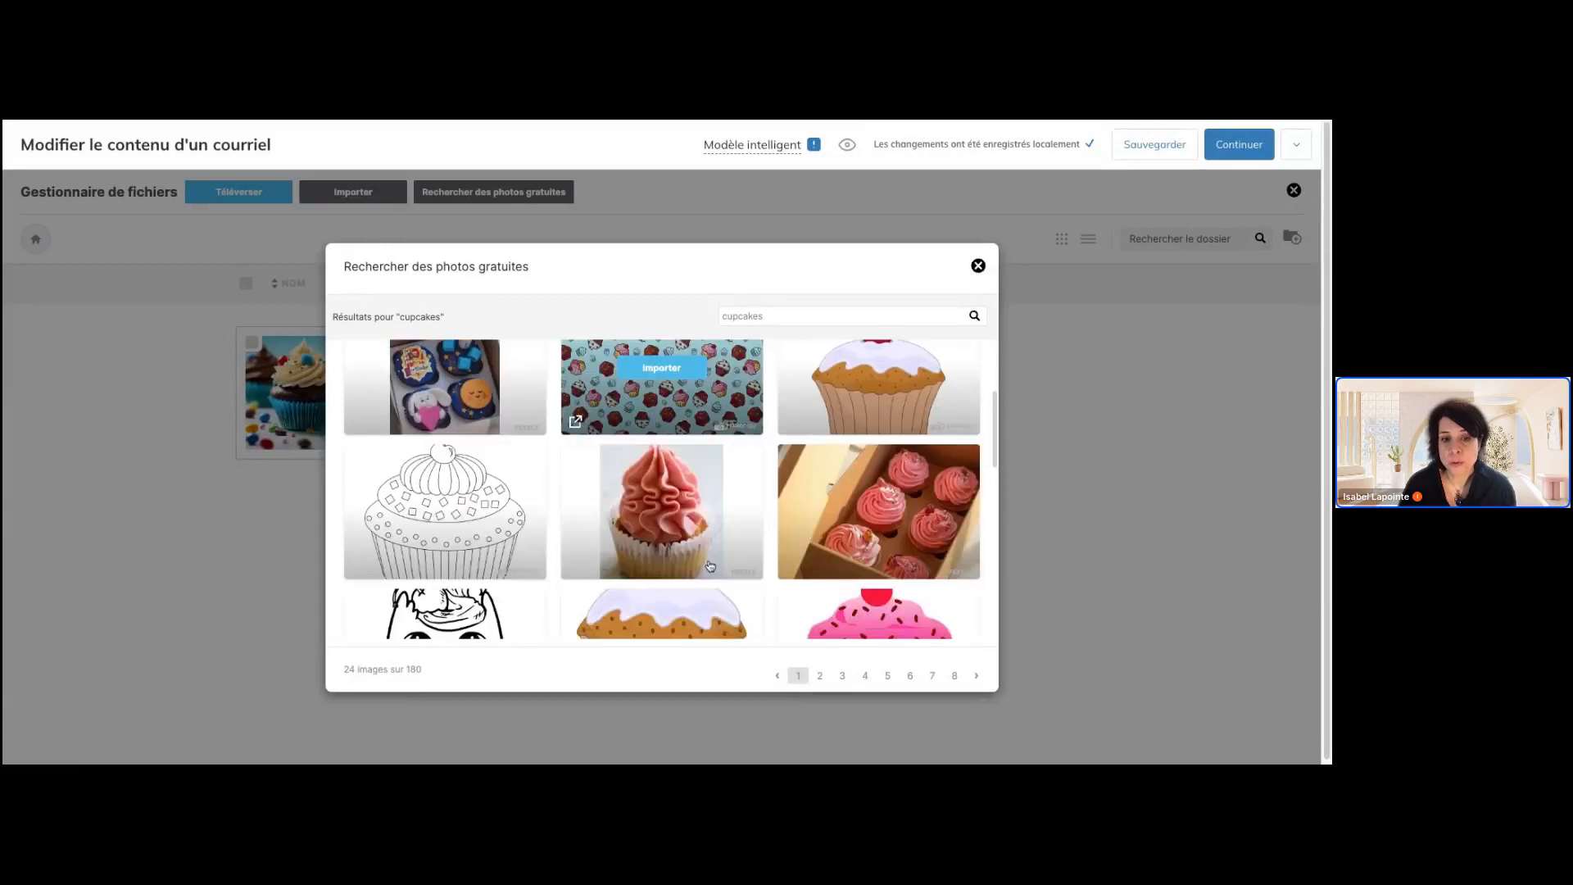
scroll(662, 492, "down", 2)
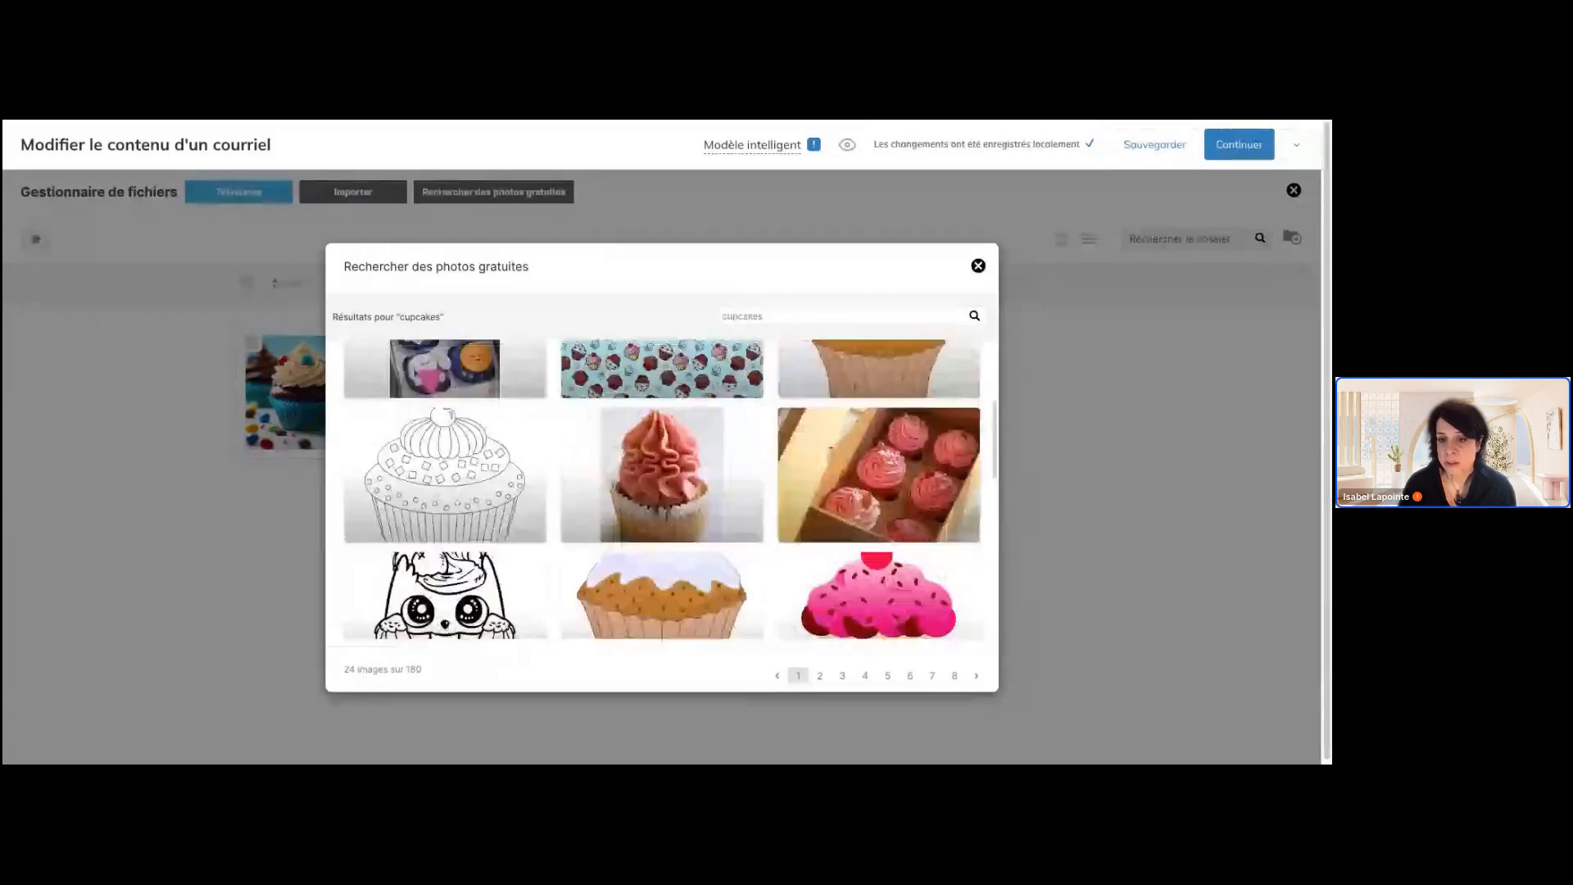
left_click(895, 554)
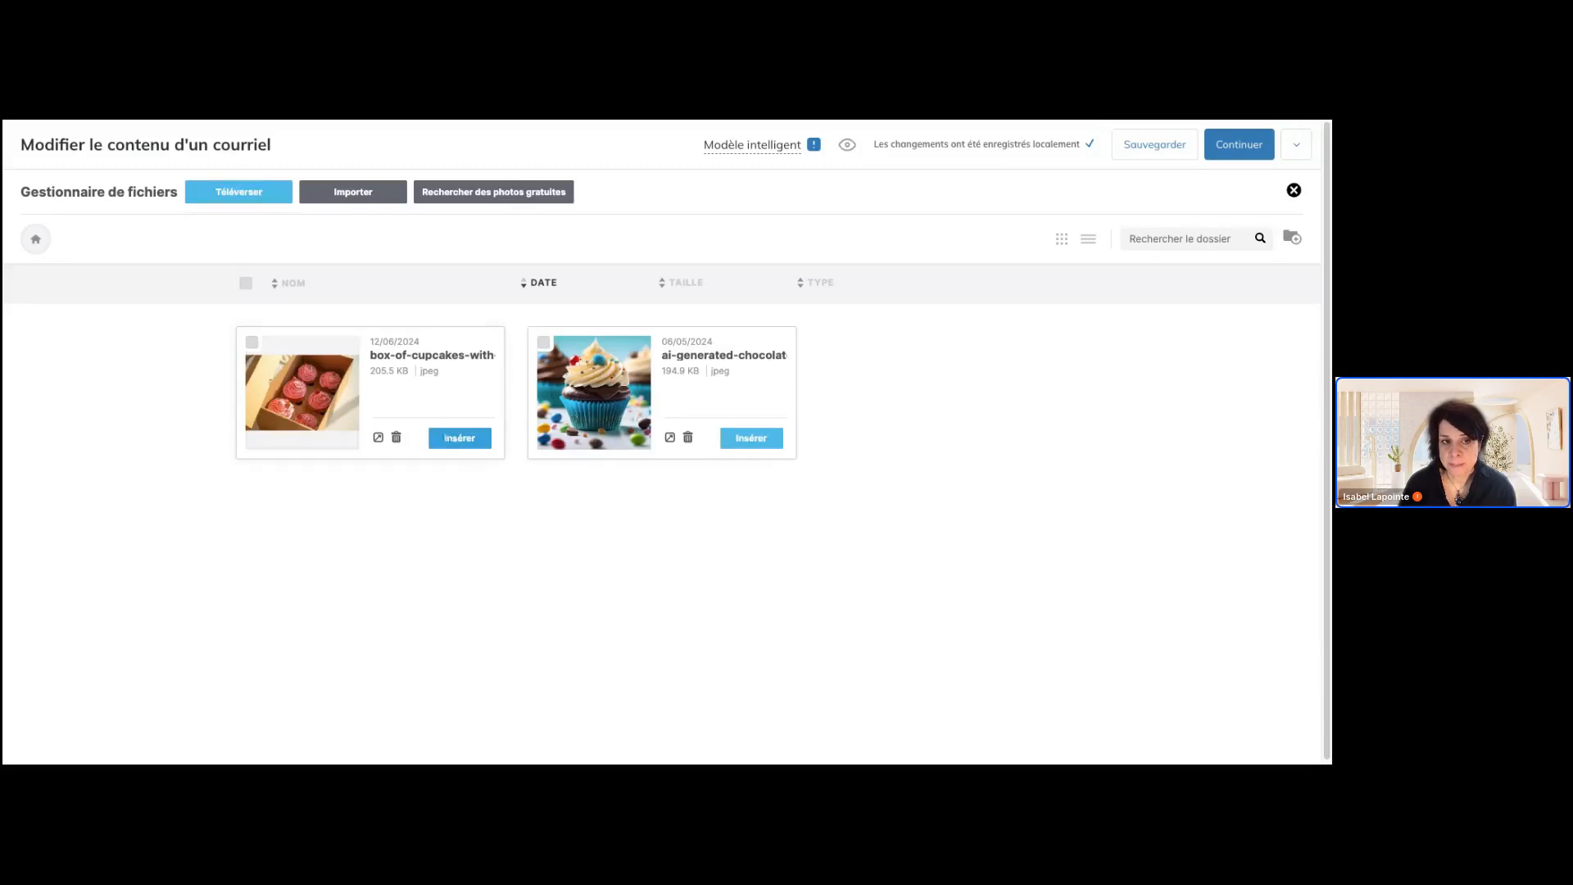
left_click(460, 438)
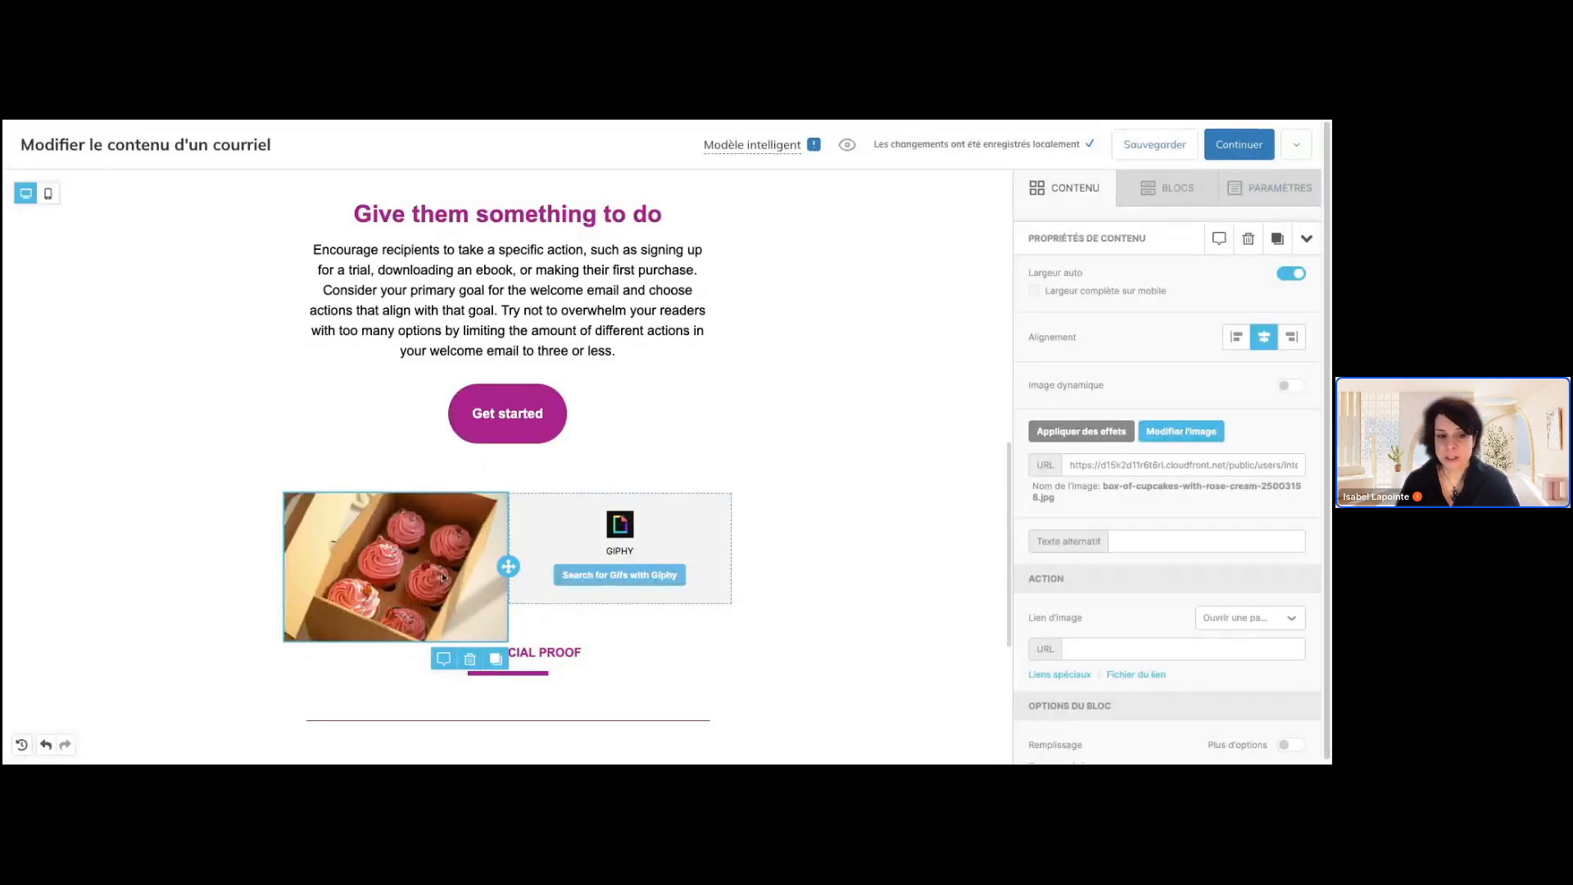
Search Giphy for "cupca" and insert the white-frosted red cupcake GIF into the second column's GIF block
left_click(651, 574)
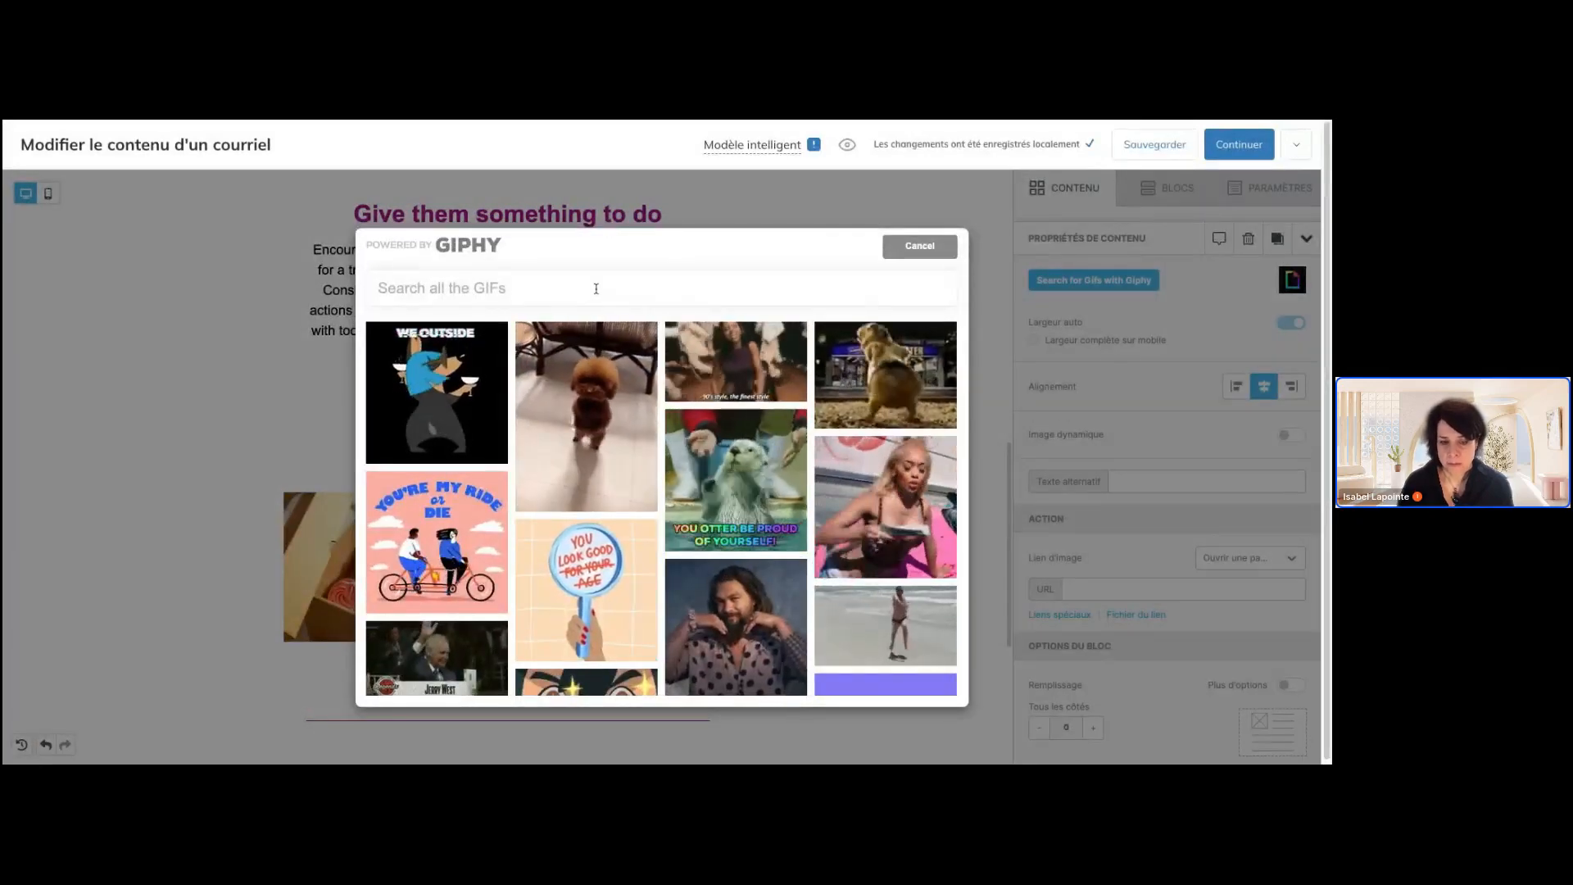
type("cupca")
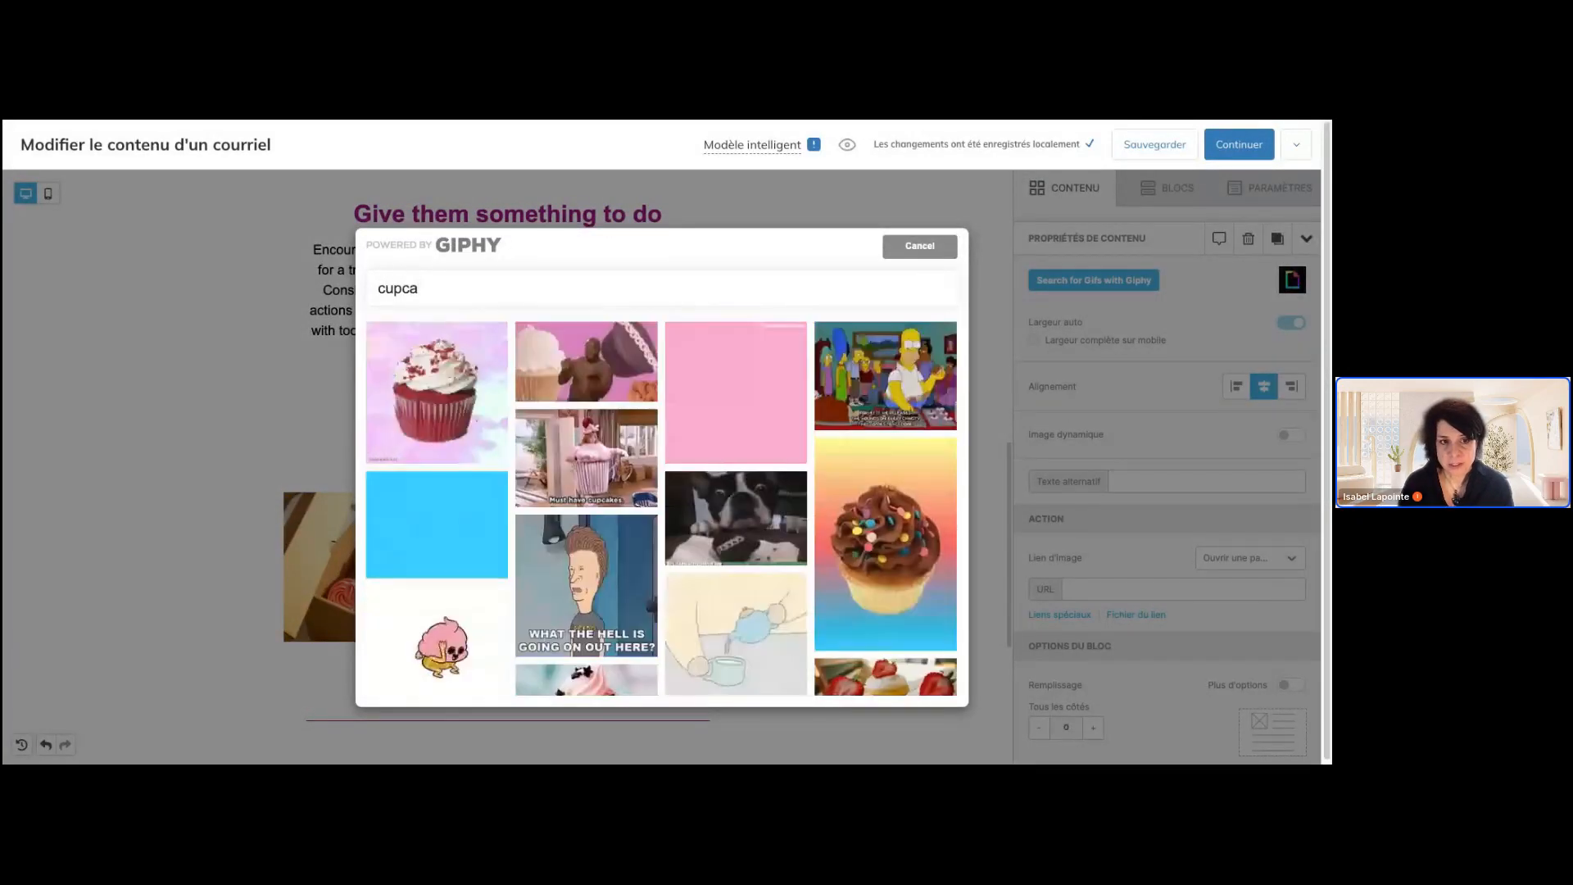
left_click(436, 392)
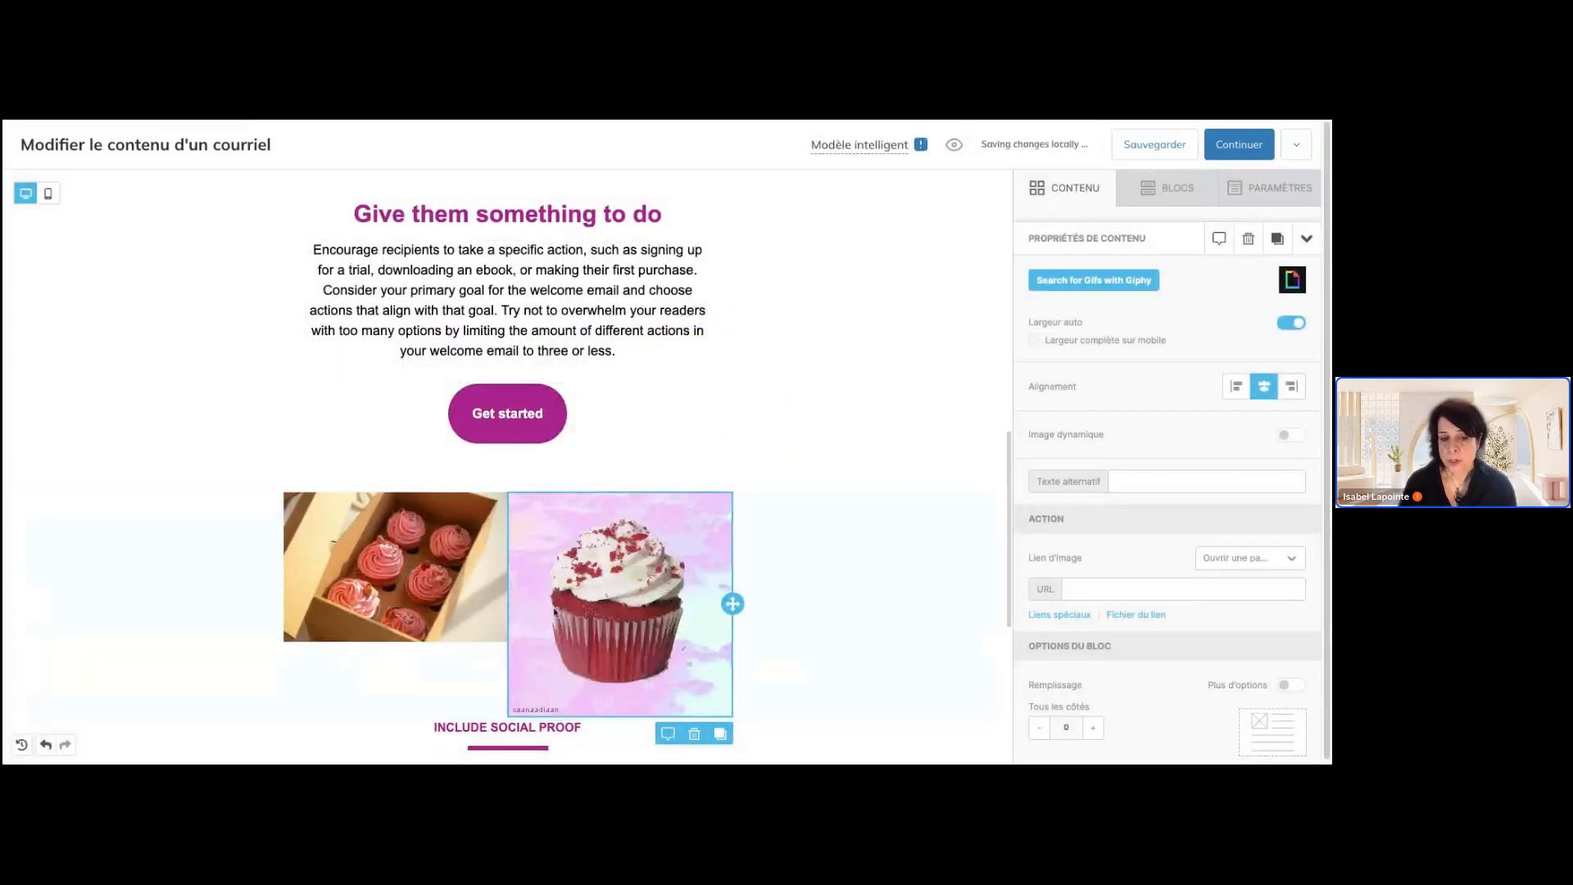
Set the cupcake box photo's alternative text to "photo de gateaux roses dans une boite"
left_click(440, 605)
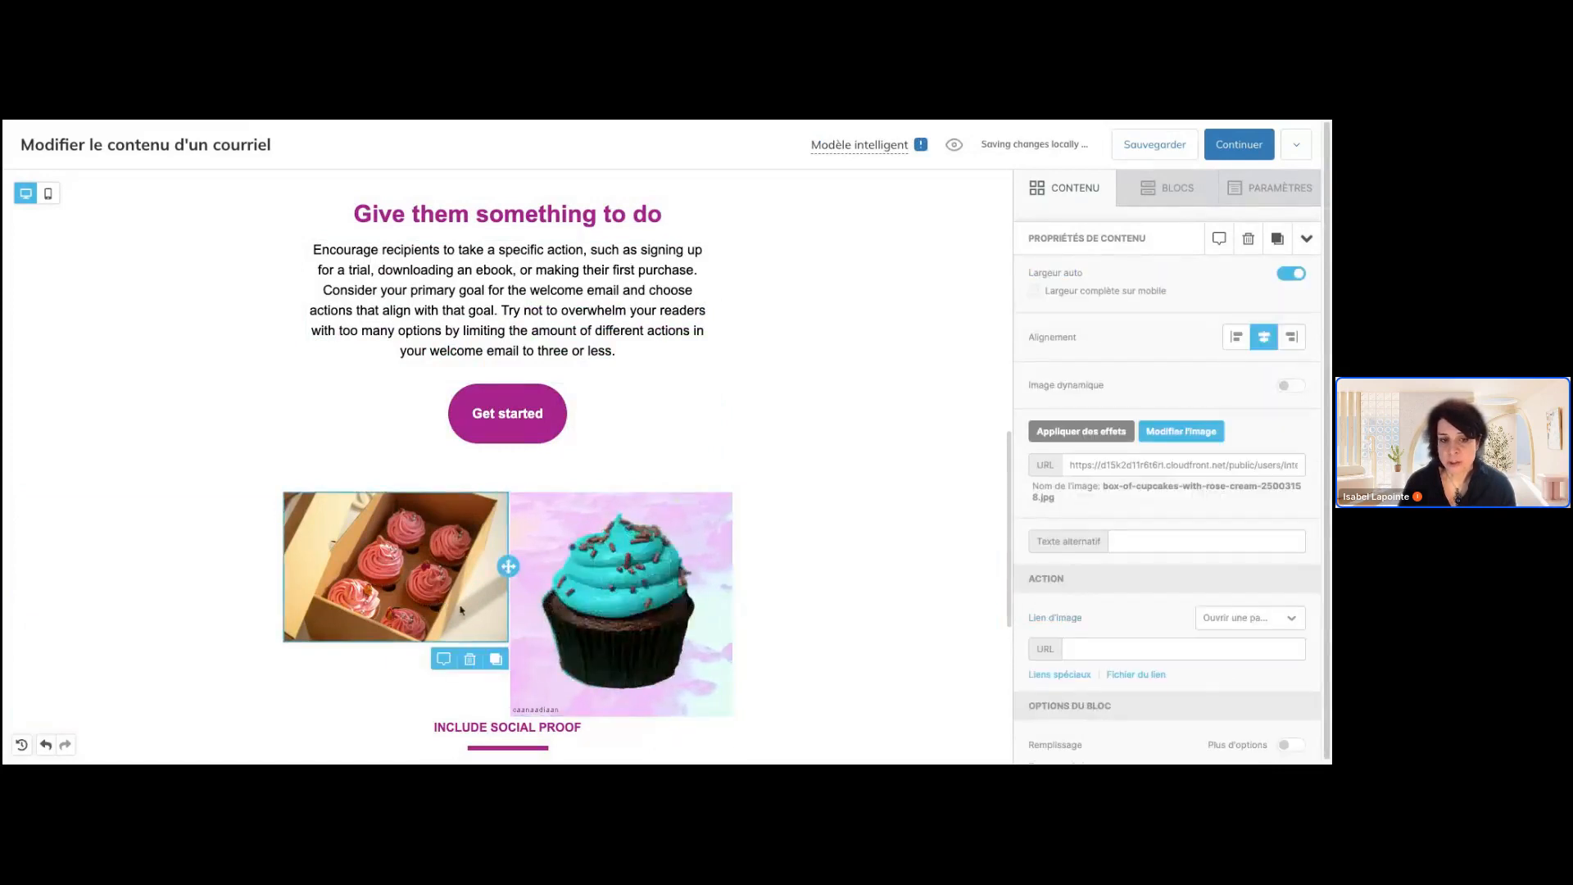
left_click(1148, 540)
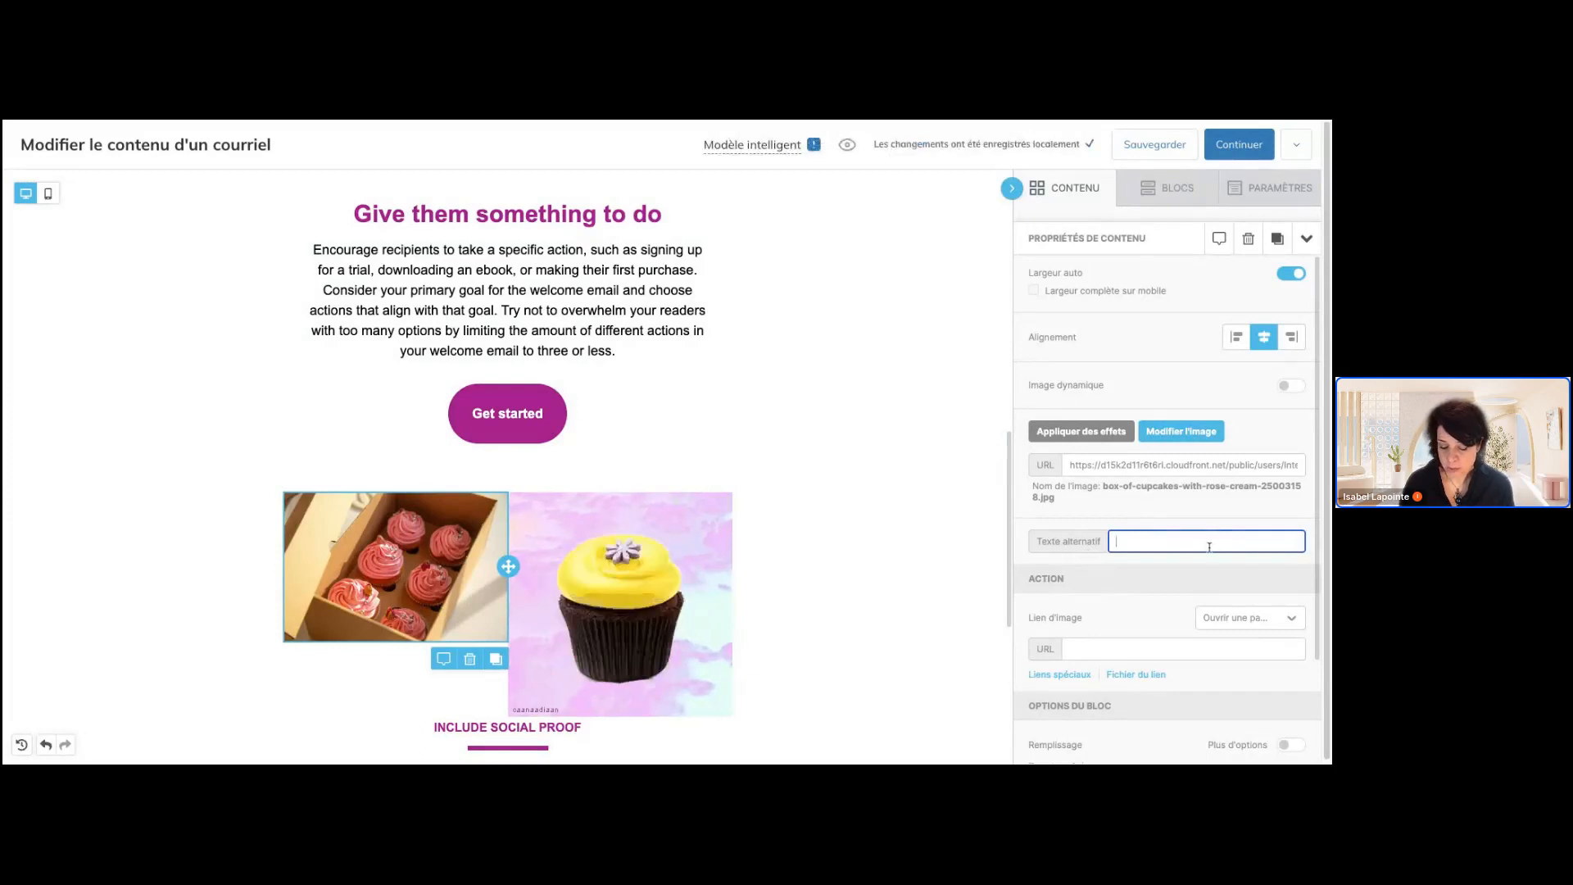
type("pho")
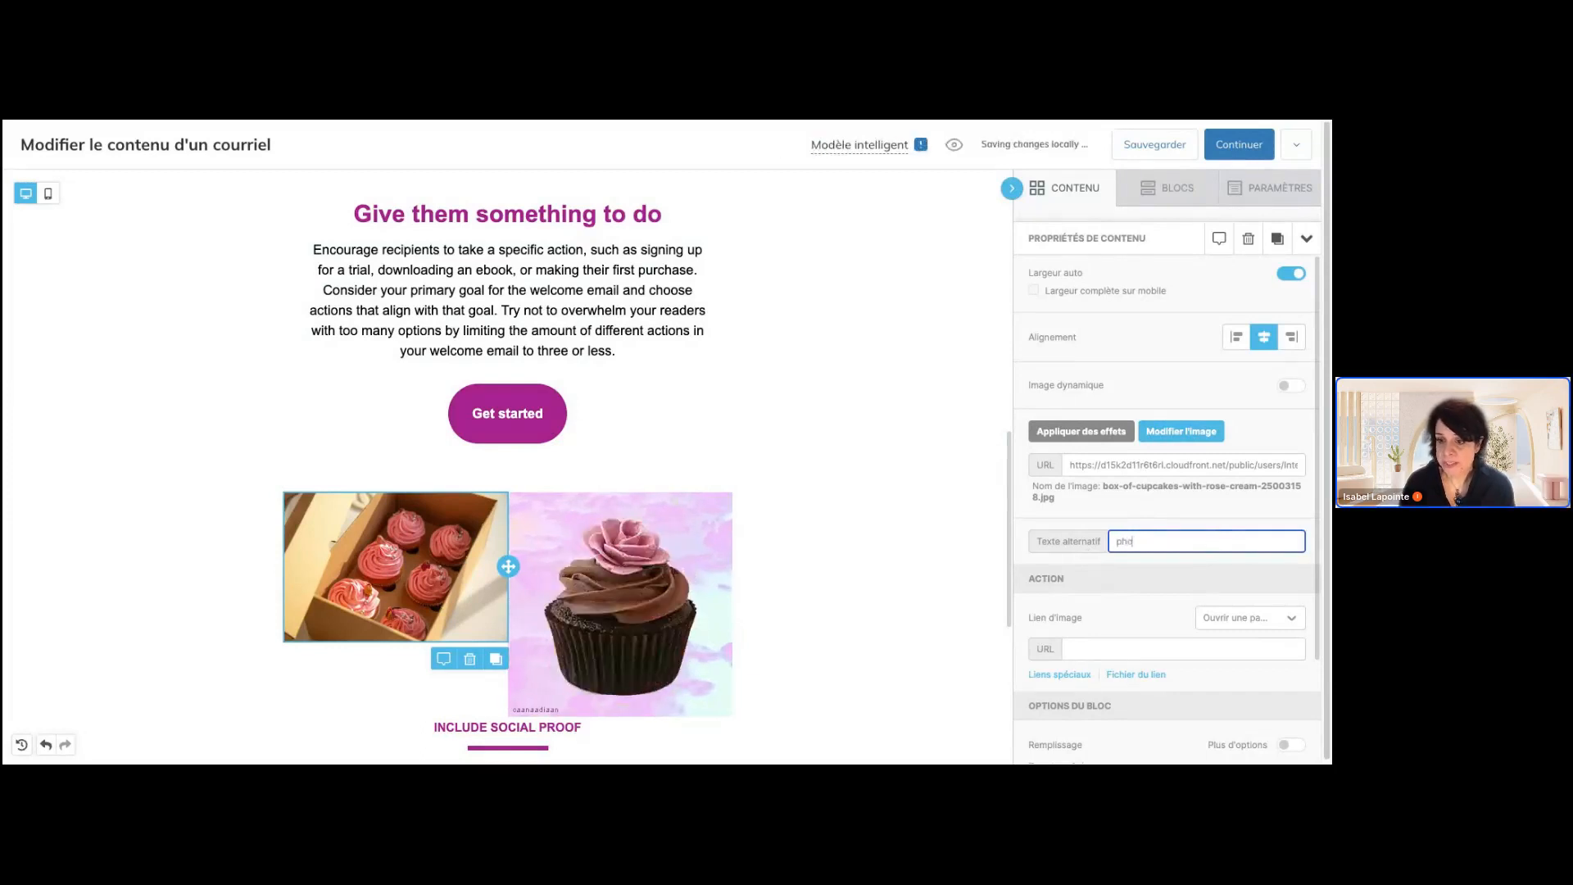
type("to de ")
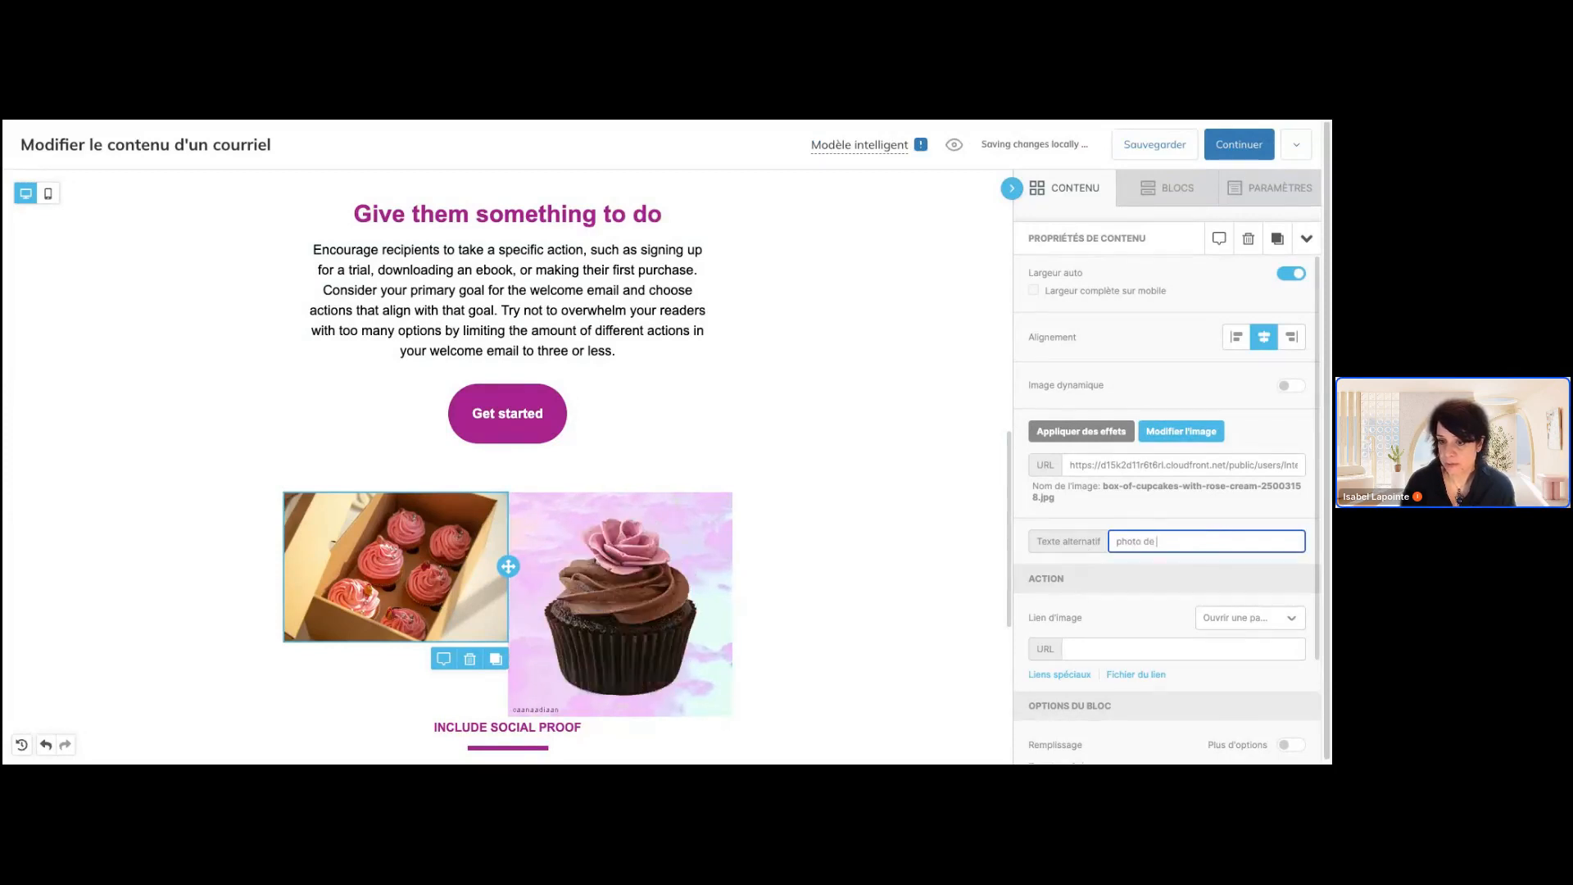
type("gateaux ")
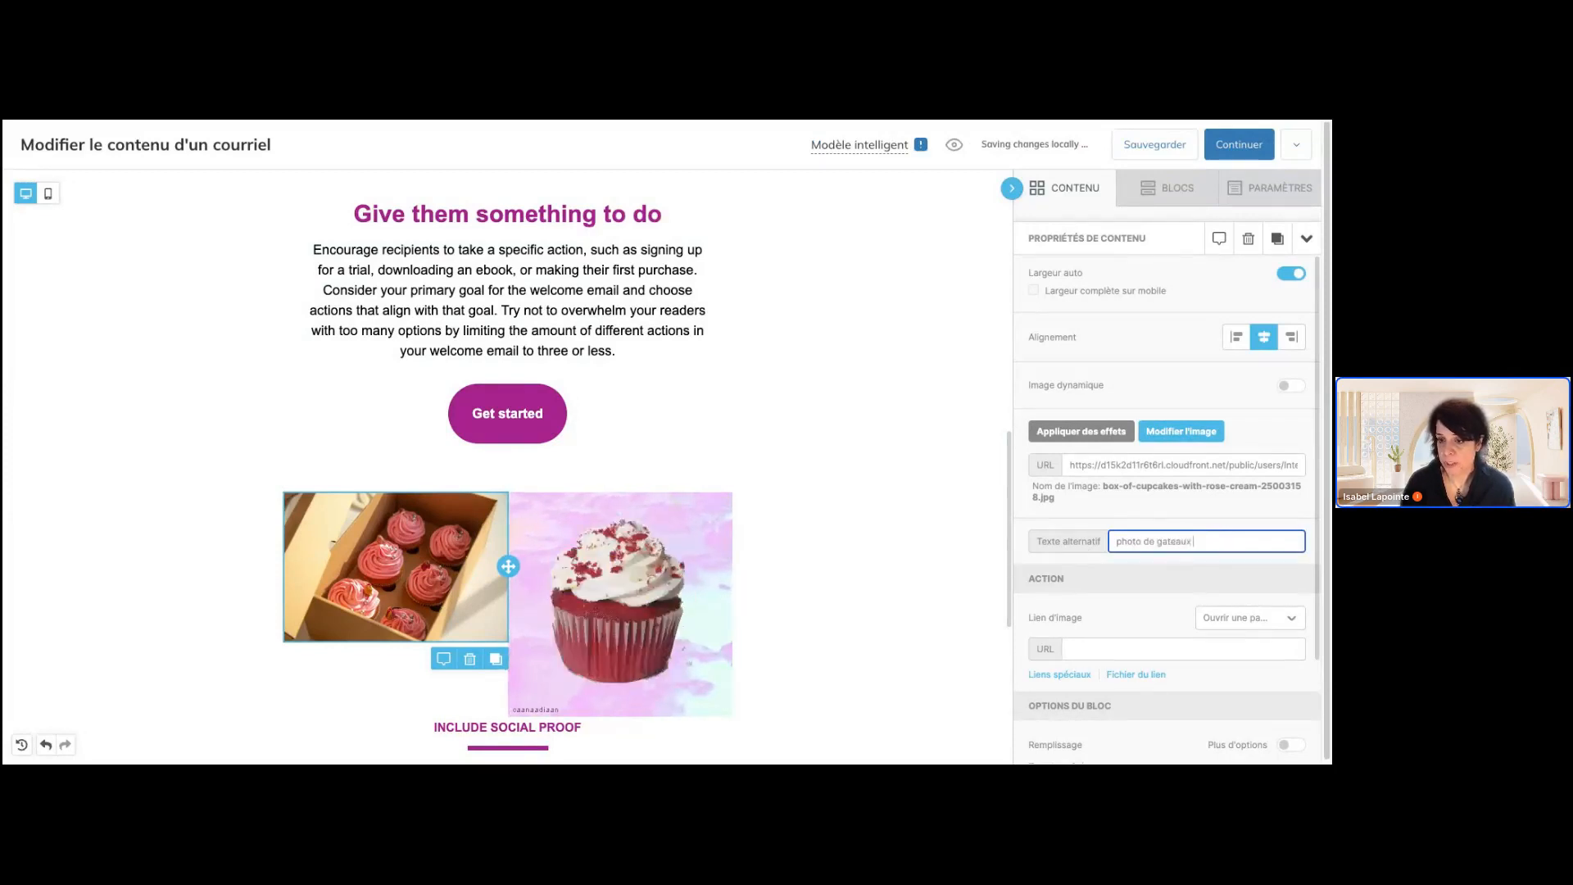
type("roses dans u")
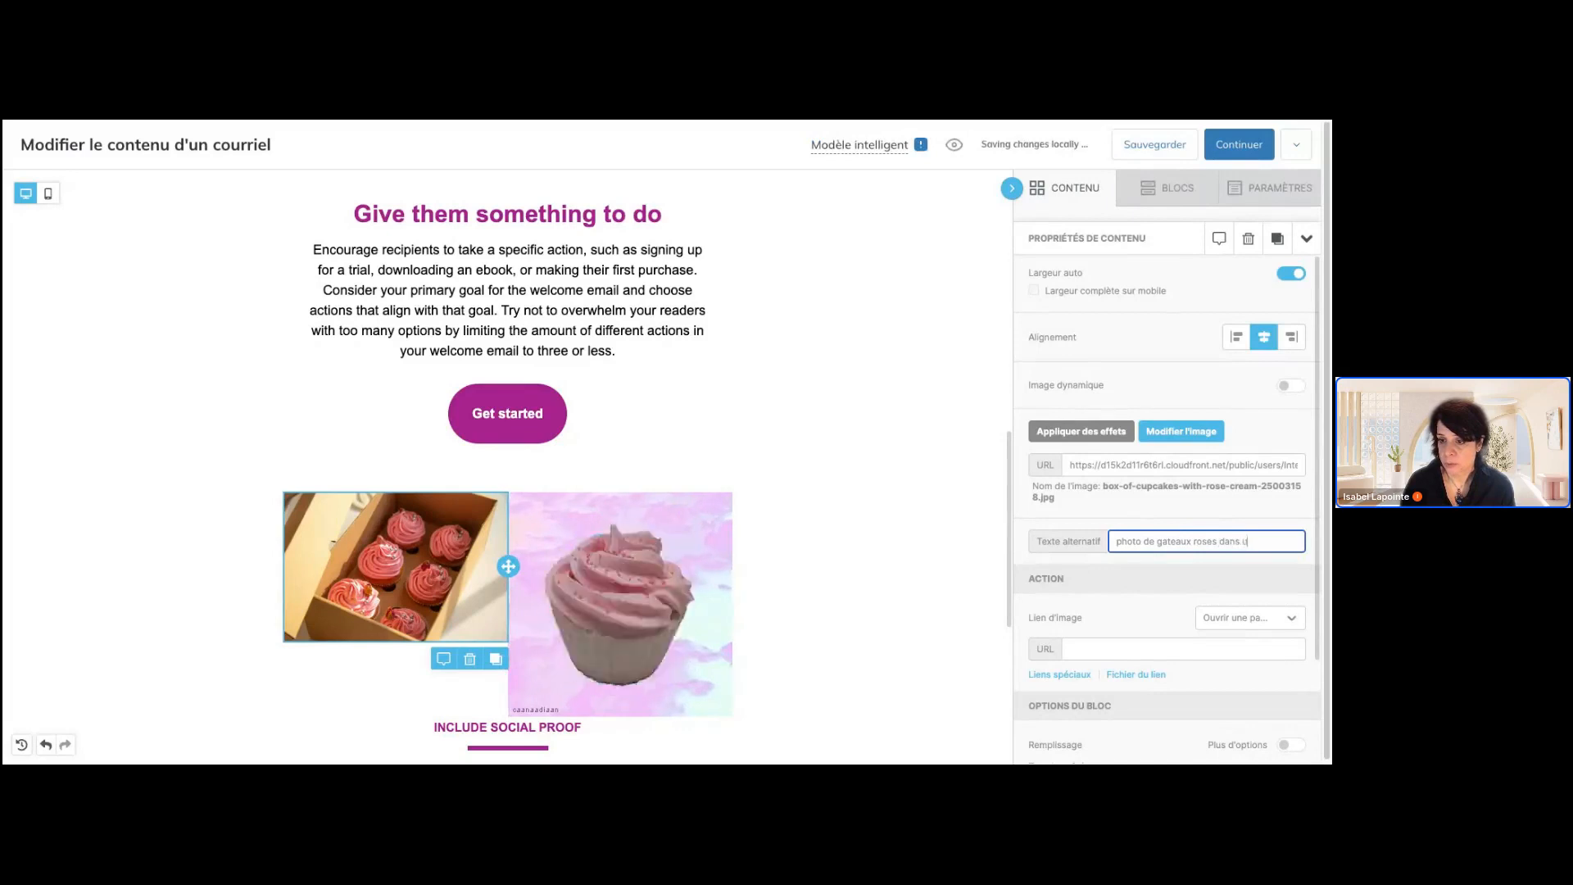
type("ne boite")
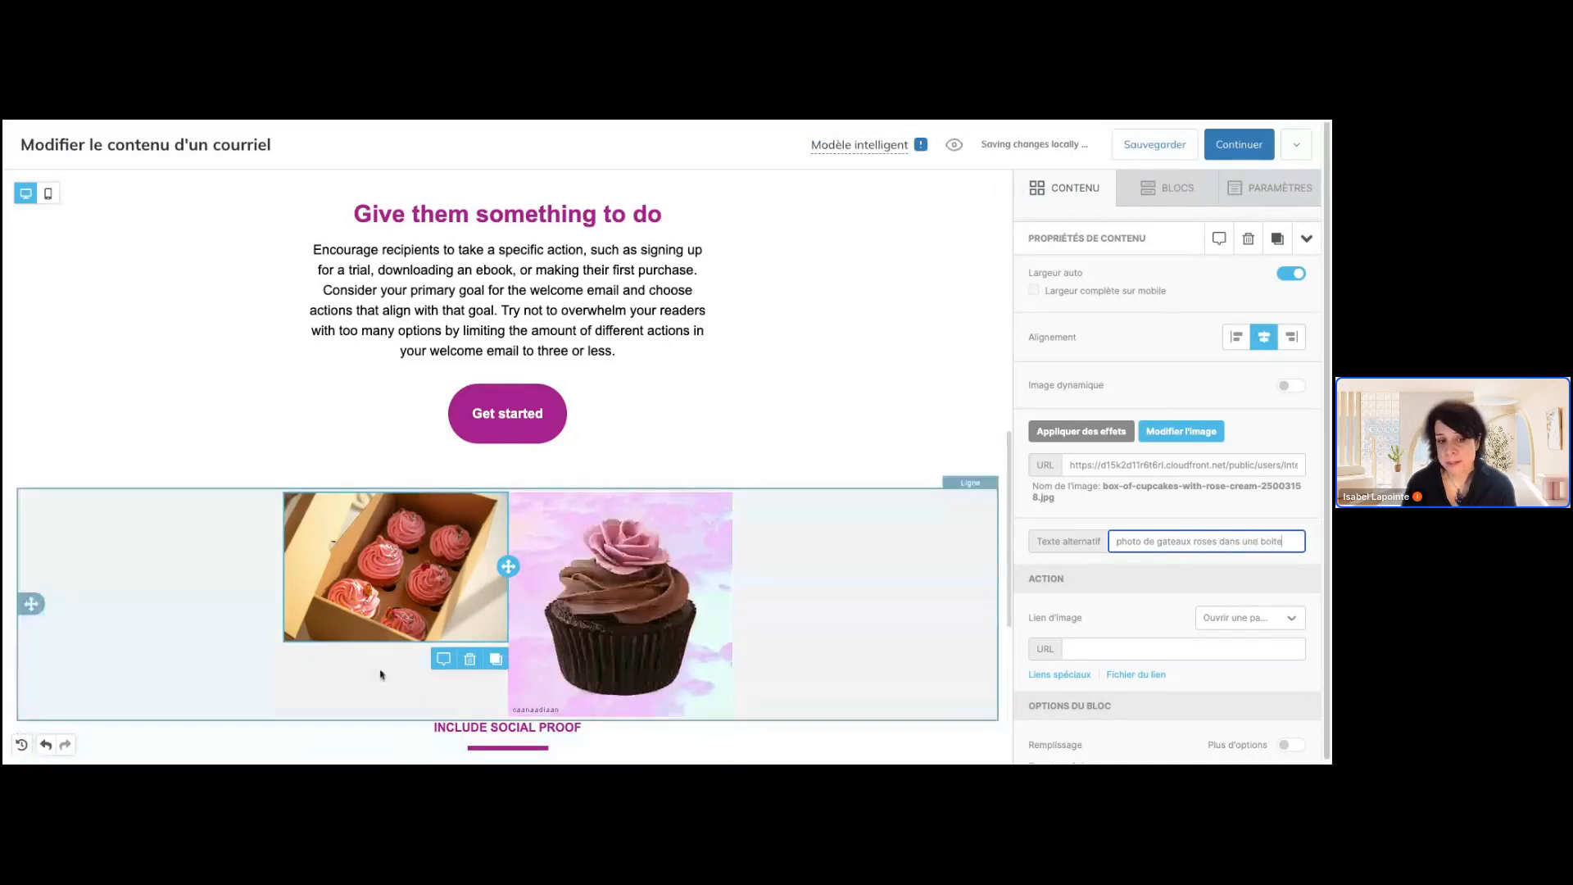
left_click(401, 608)
Set the cupcake GIF's padding to 55 on all sides and enable separate padding values for each side
left_click(572, 604)
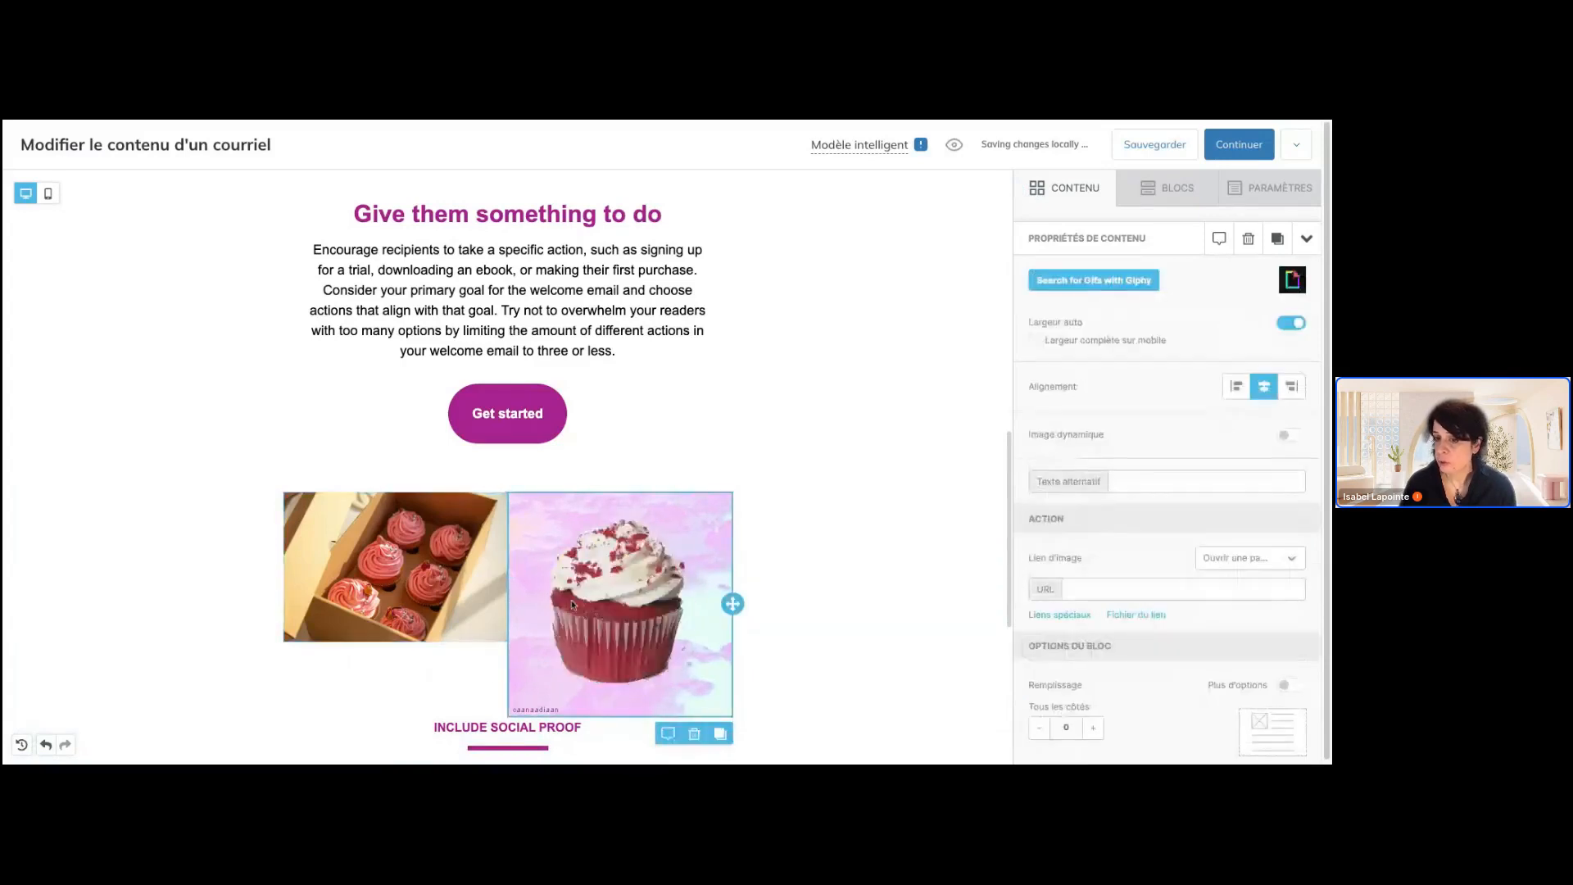
left_click(505, 600)
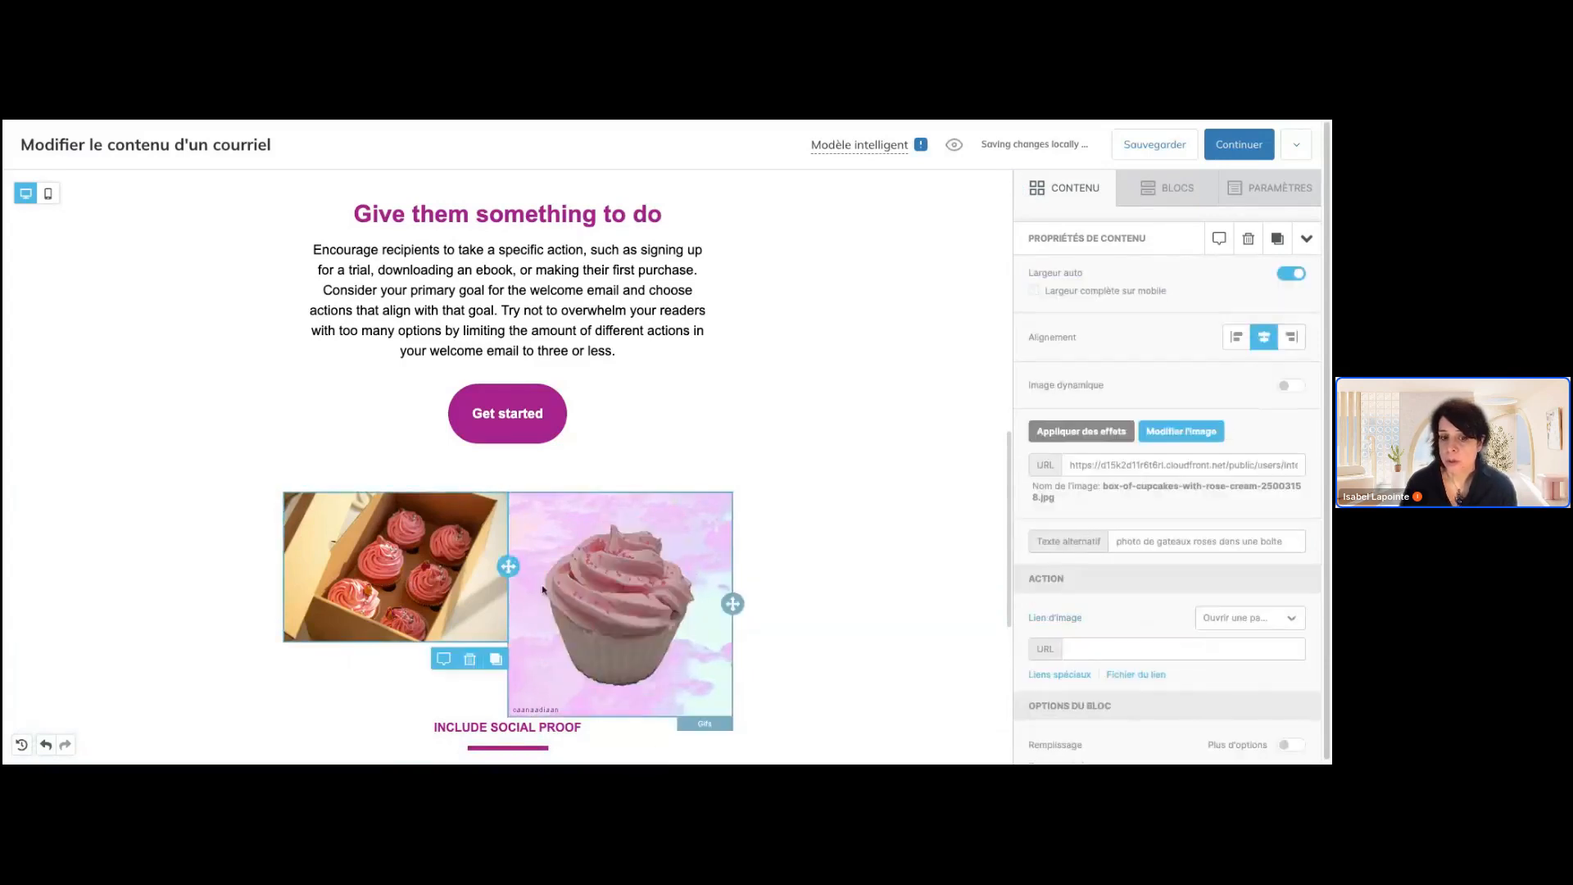
left_click(642, 599)
scroll(1268, 572, "down", 1)
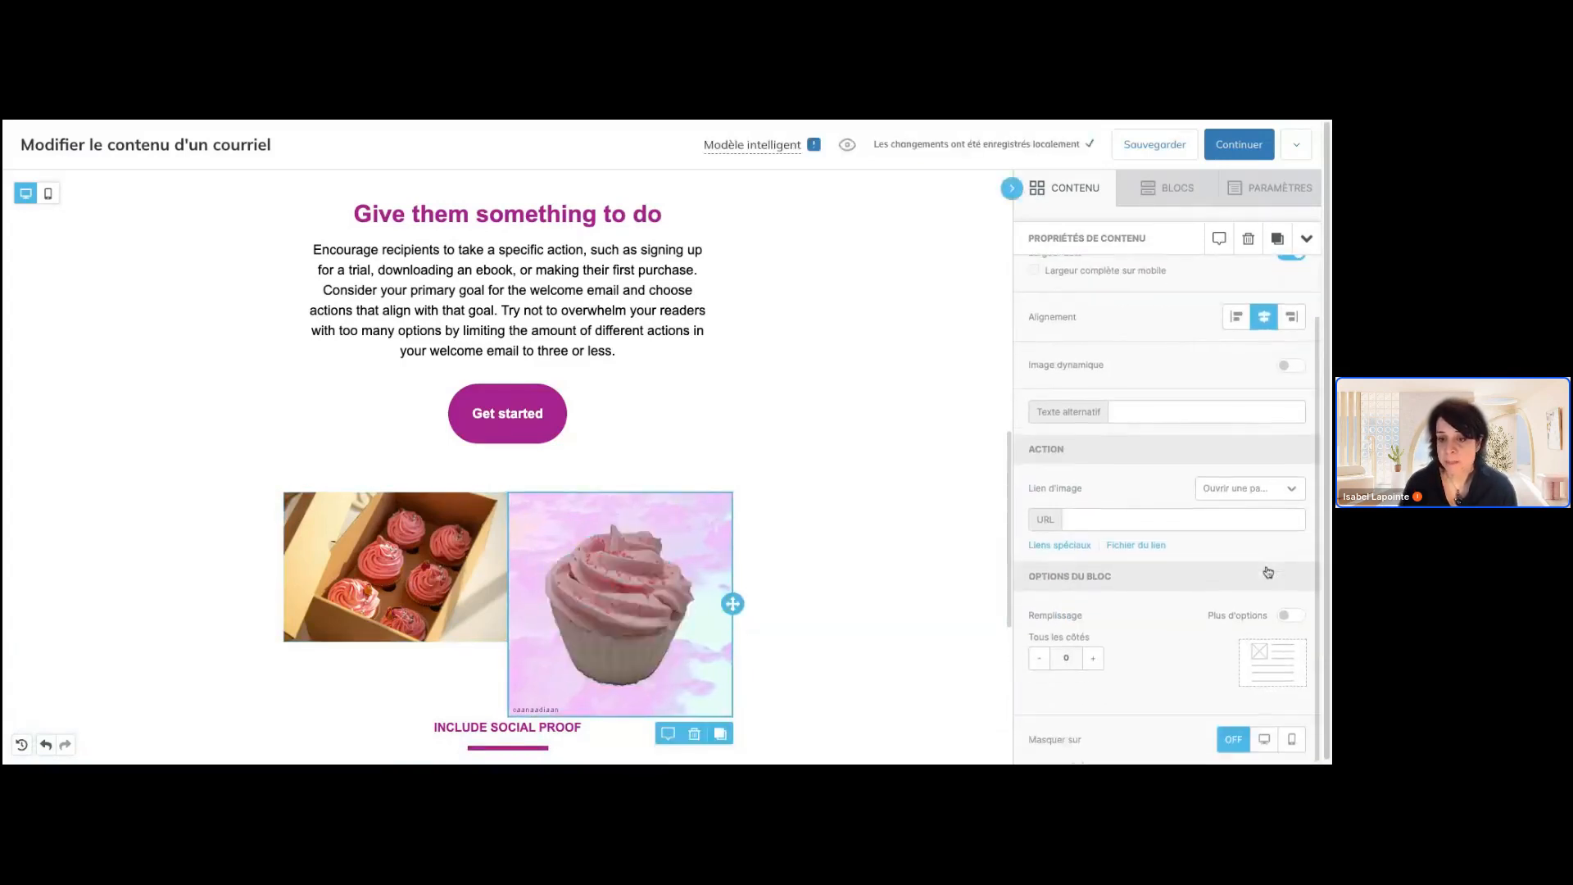
left_click(1096, 661)
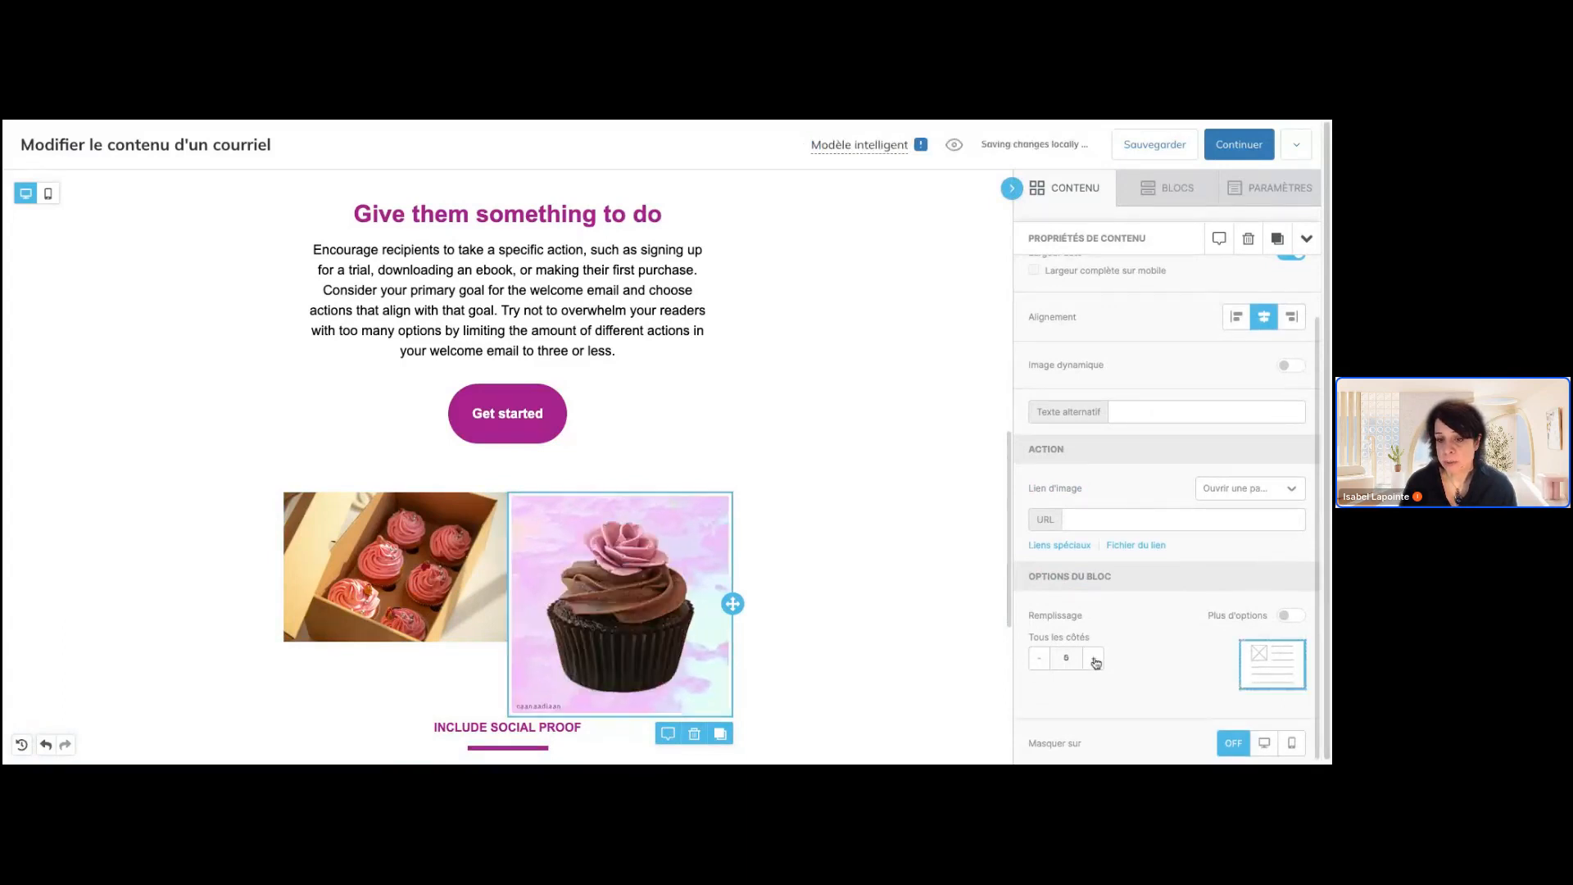
left_click(1096, 660)
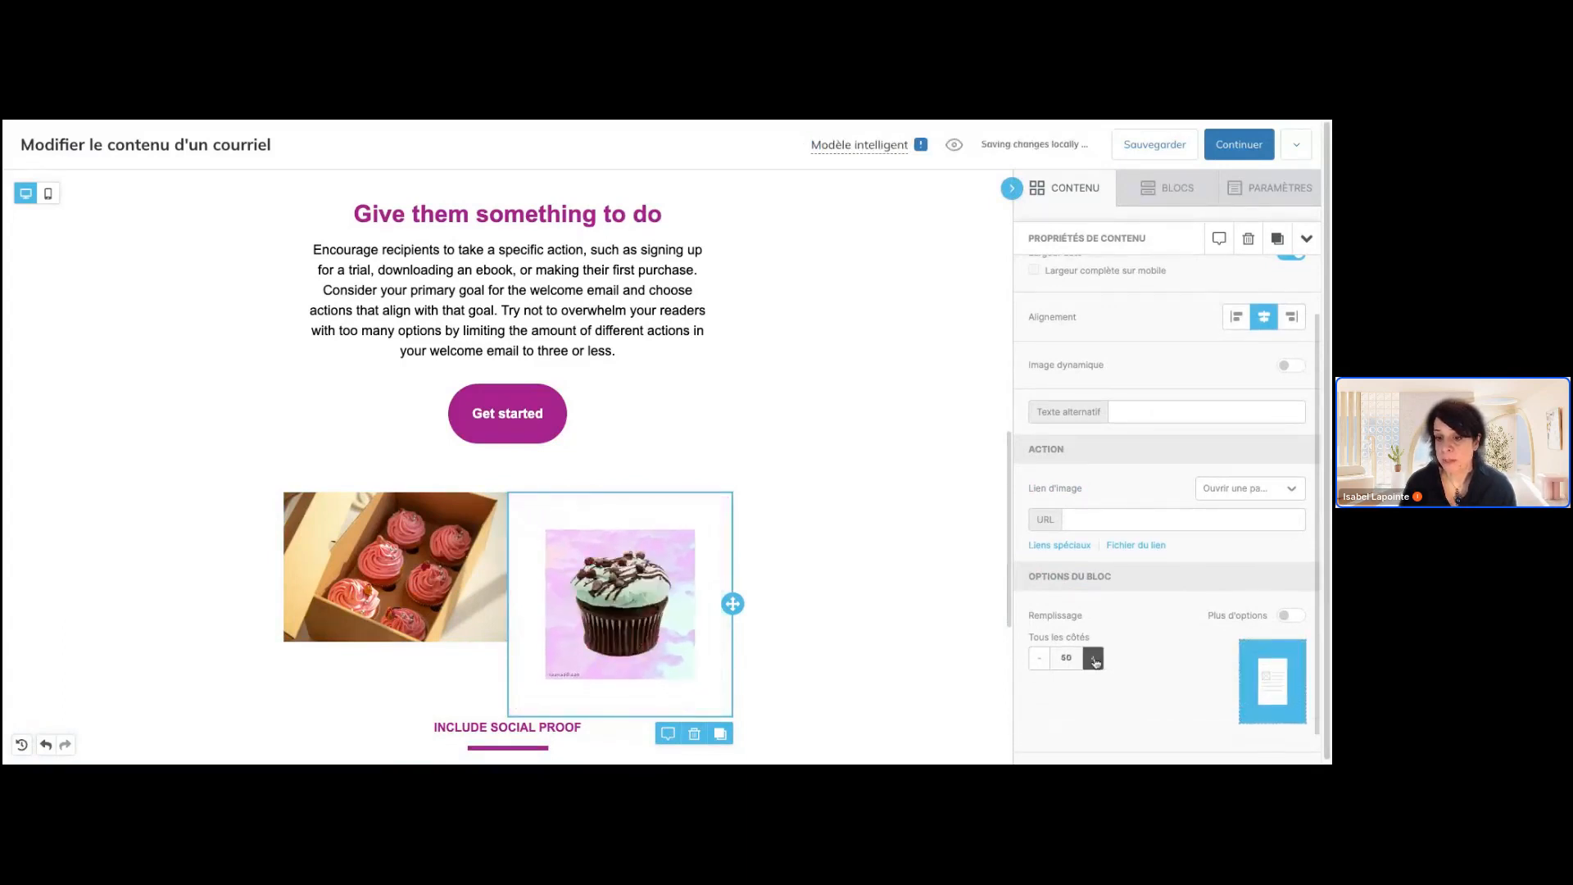
left_click(1096, 661)
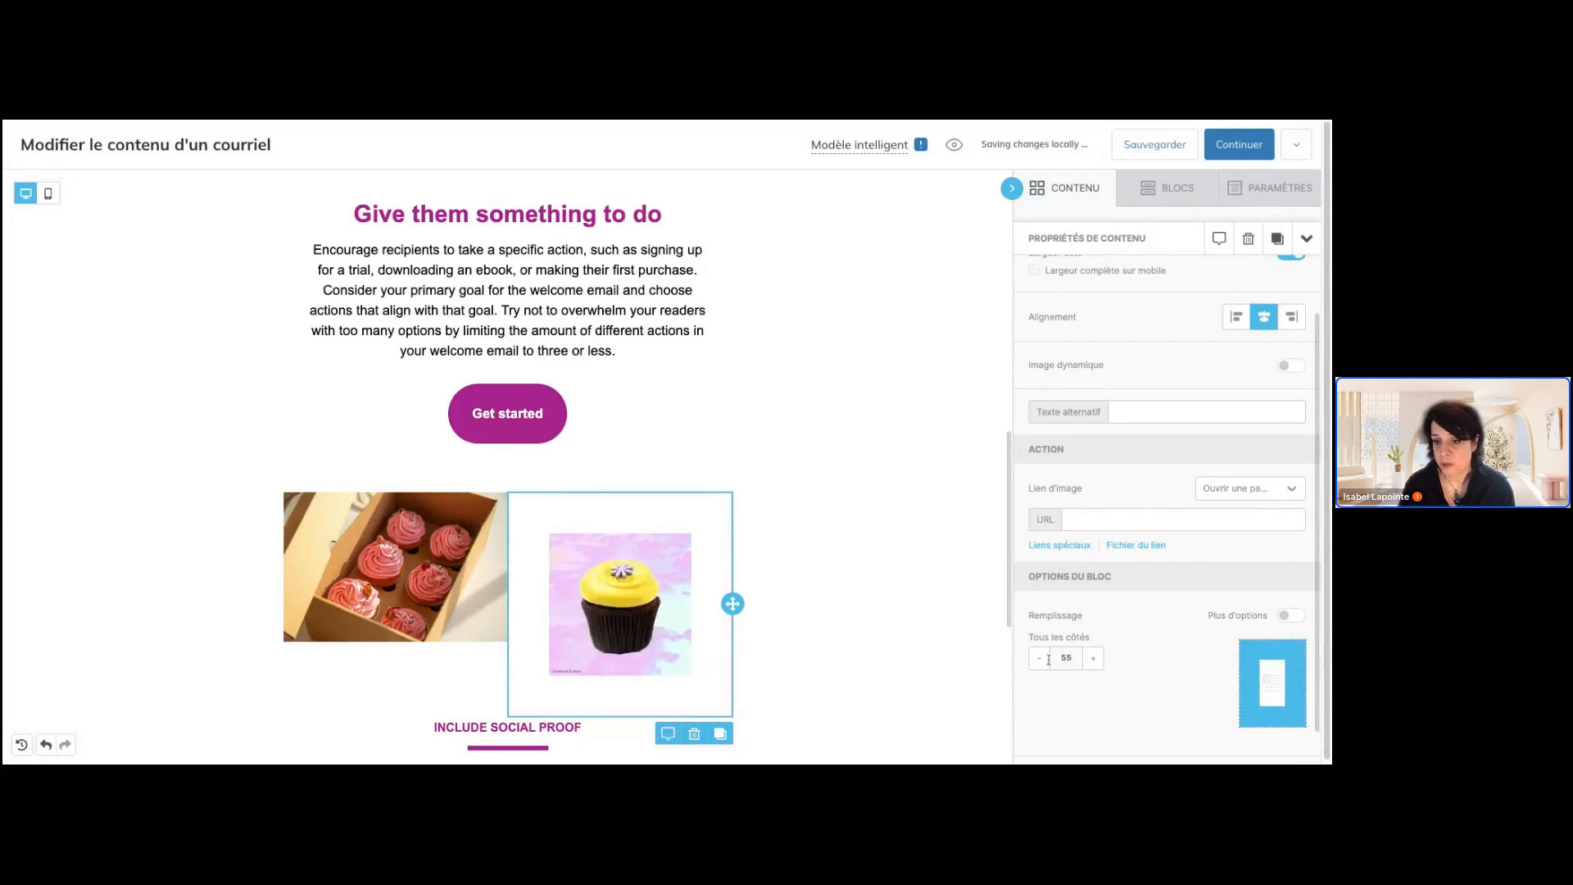
left_click(1286, 616)
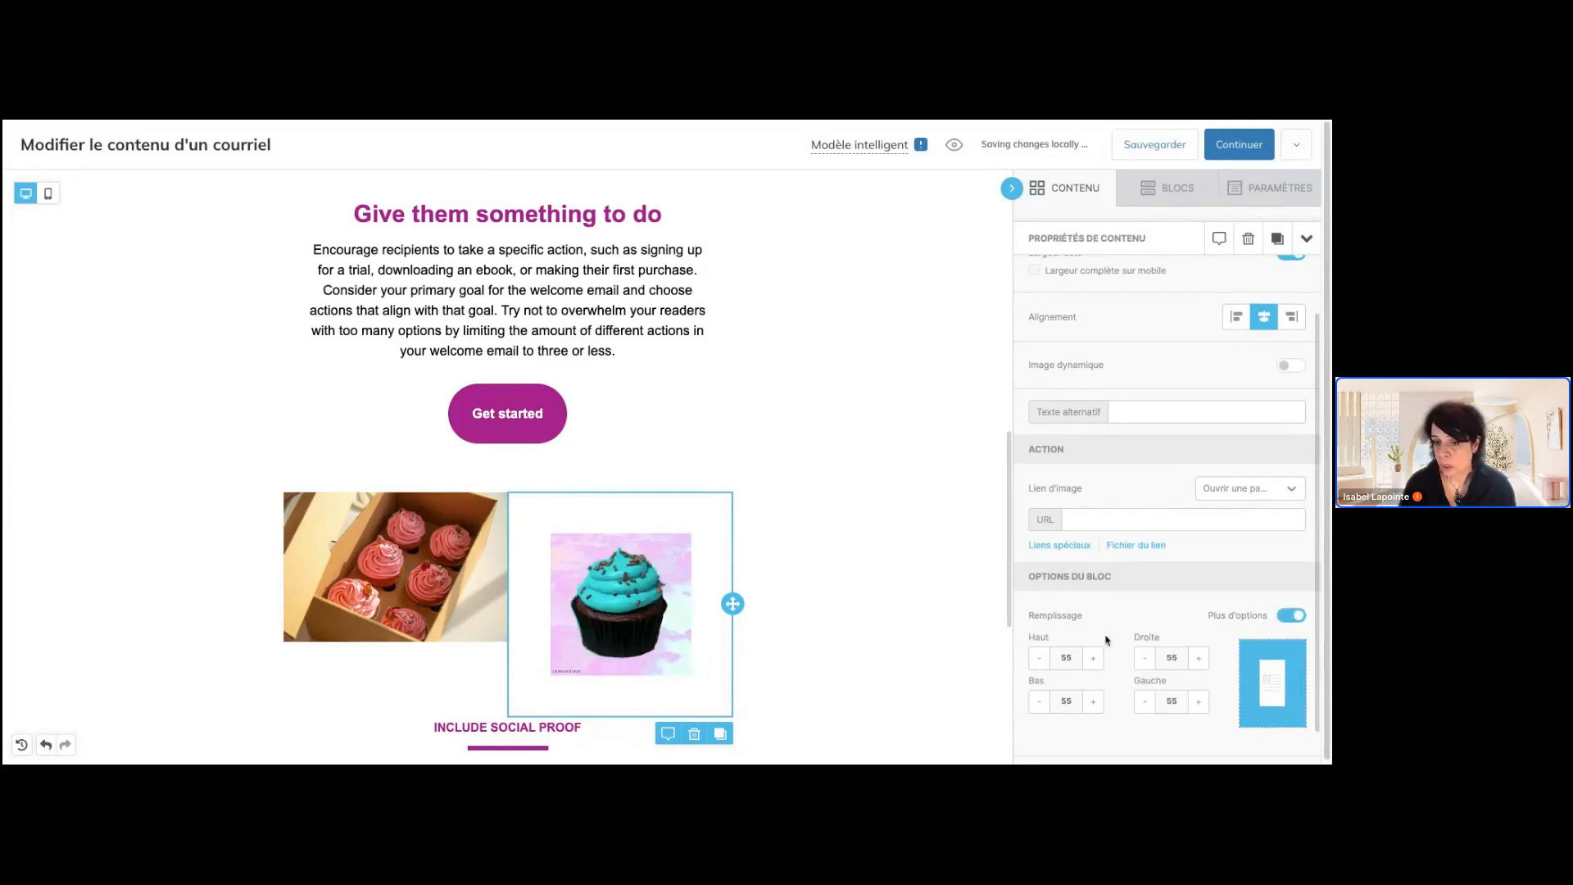
Examine the properties of the "INCLUDE SOCIAL PROOF" heading, its row and the "Share ways to connect" heading
scroll(951, 685, "down", 3)
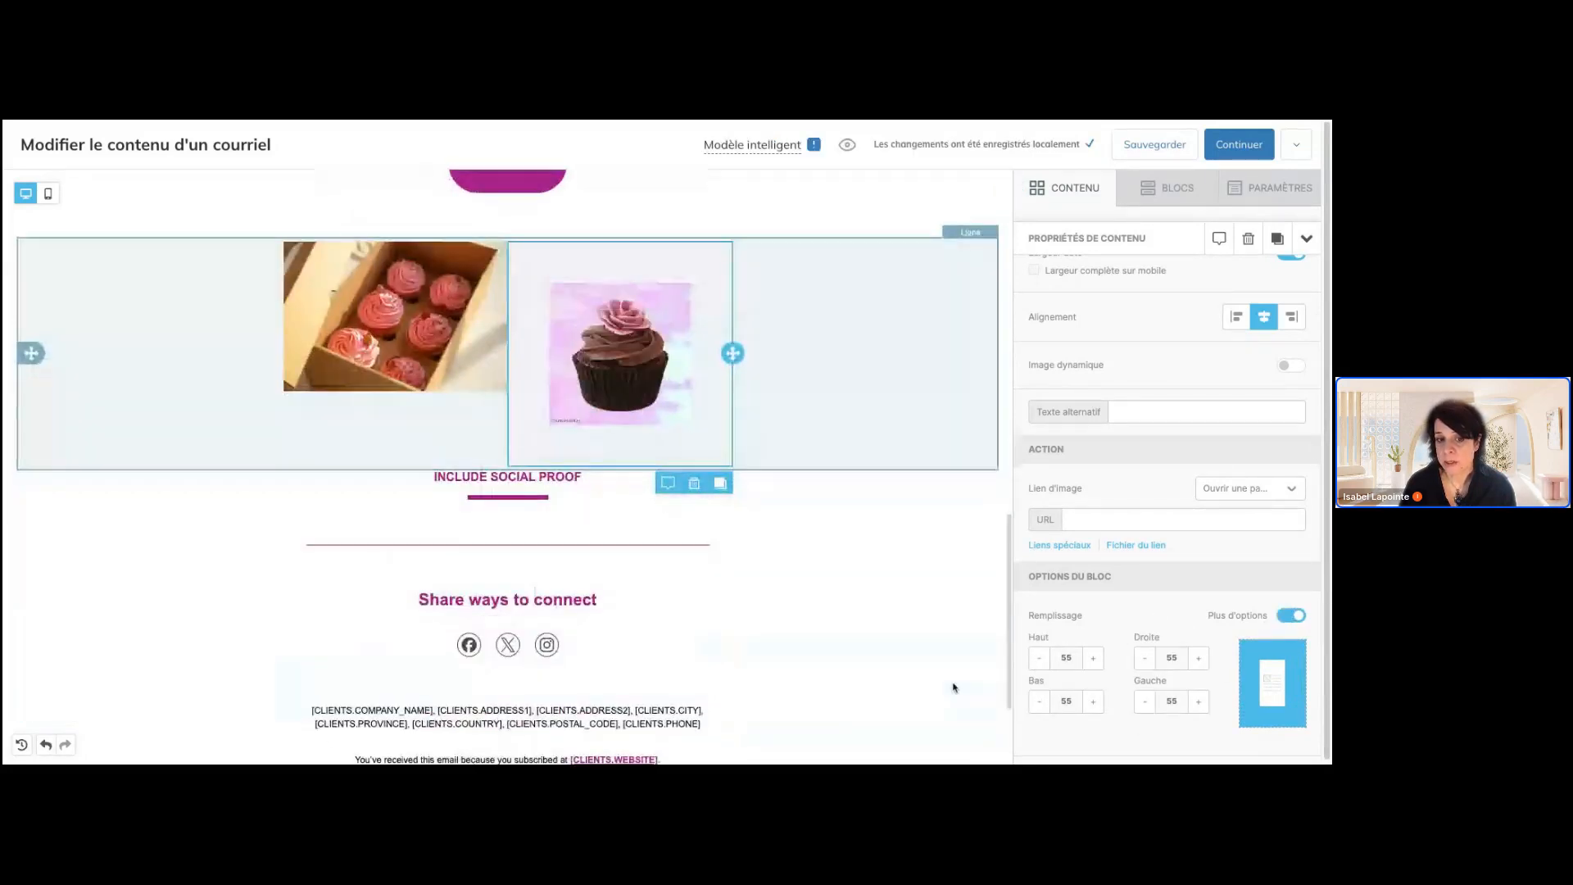
scroll(952, 685, "down", 2)
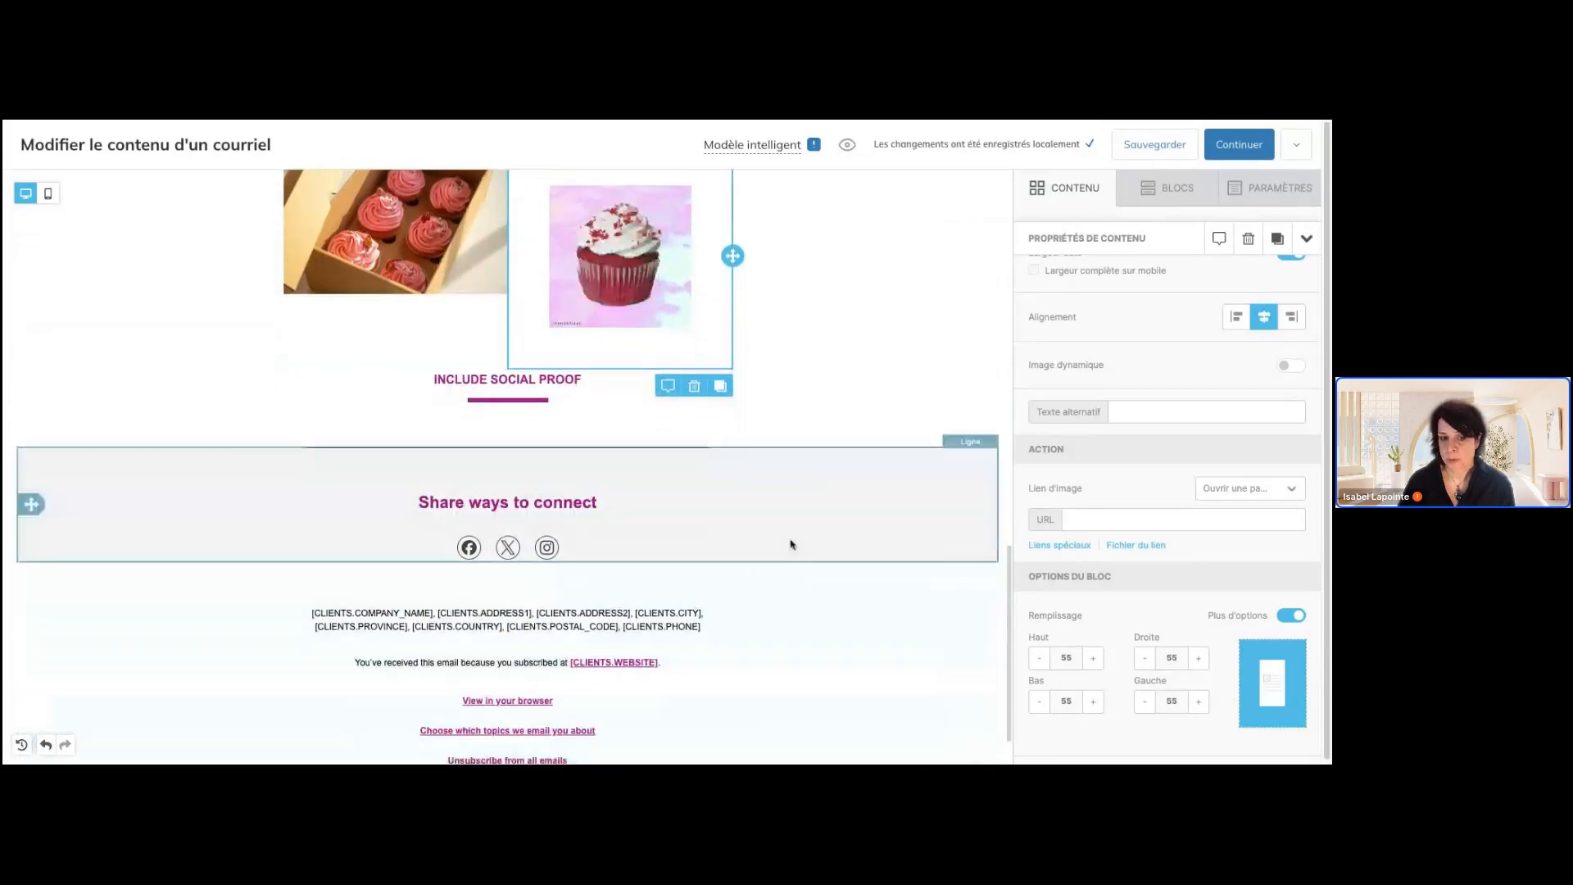
left_click(498, 383)
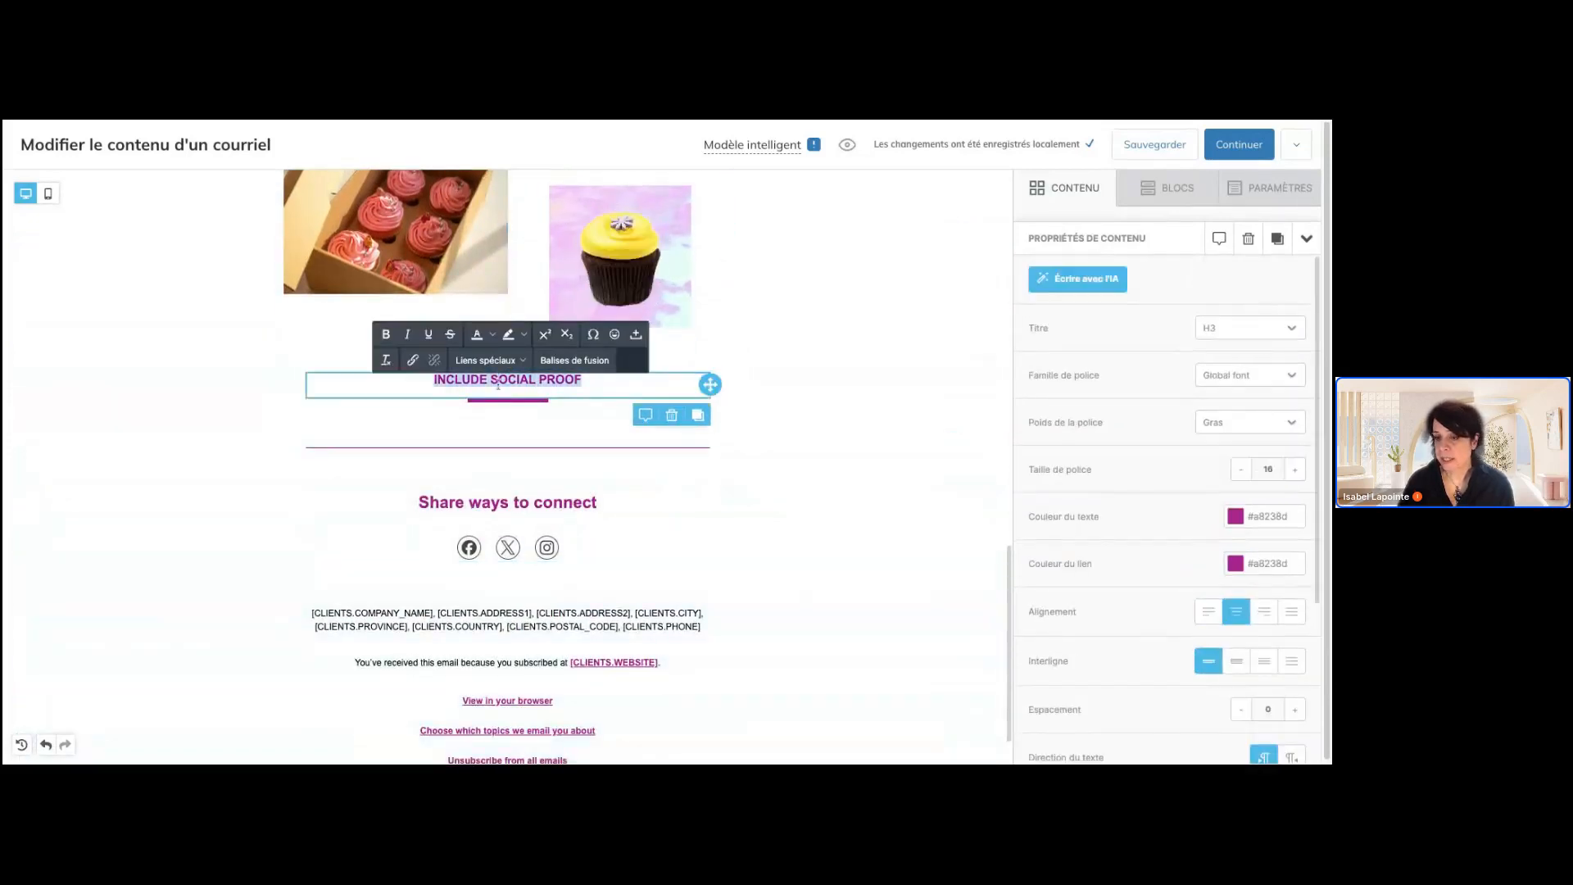
left_click(508, 419)
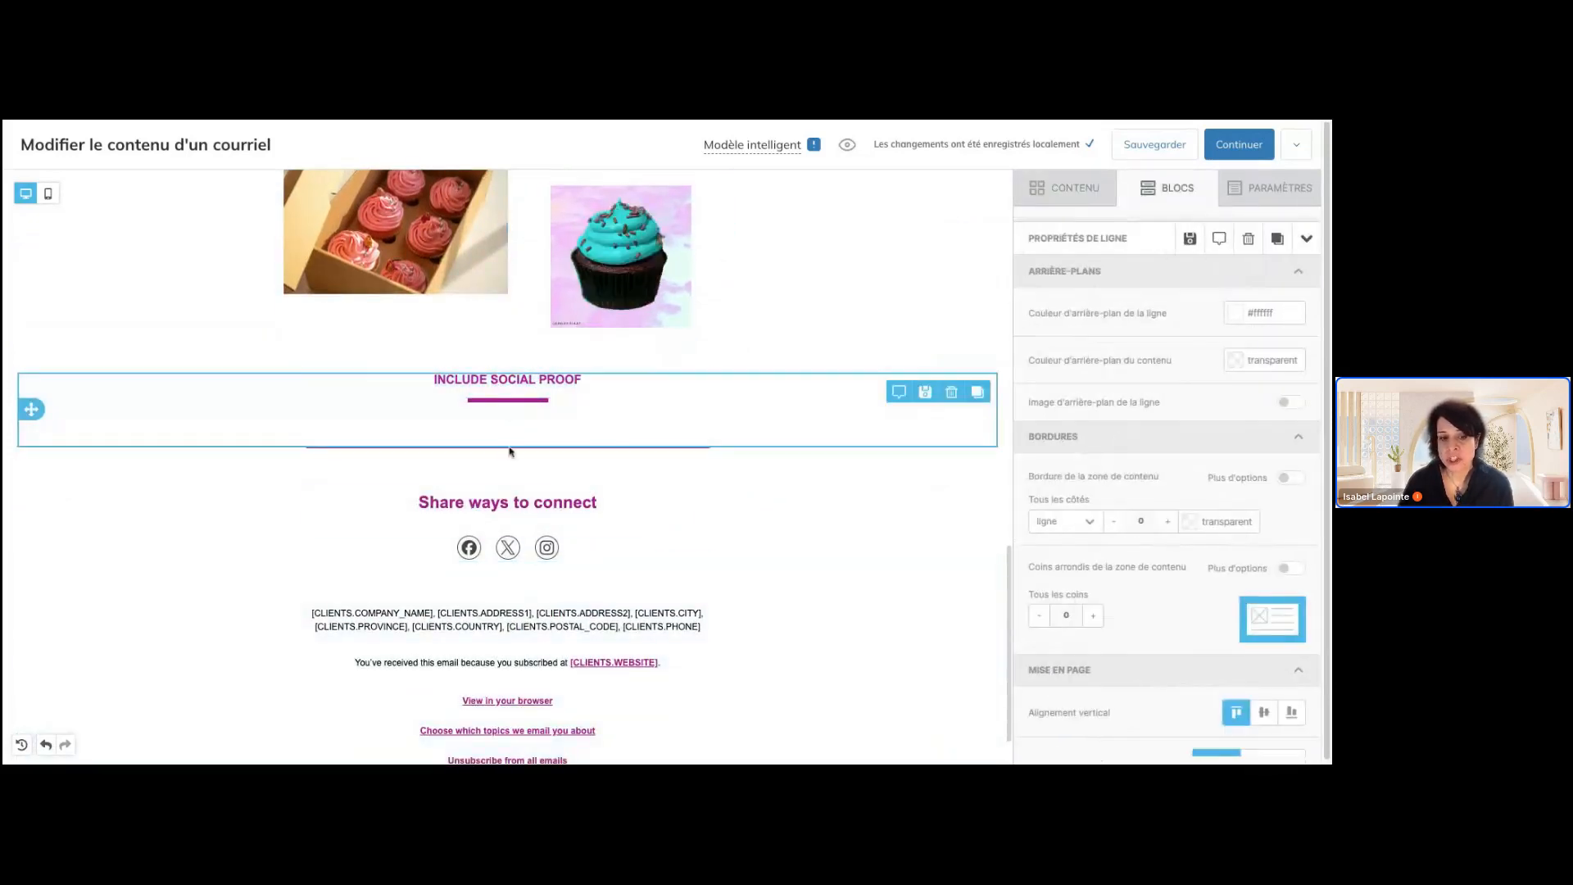
left_click(512, 508)
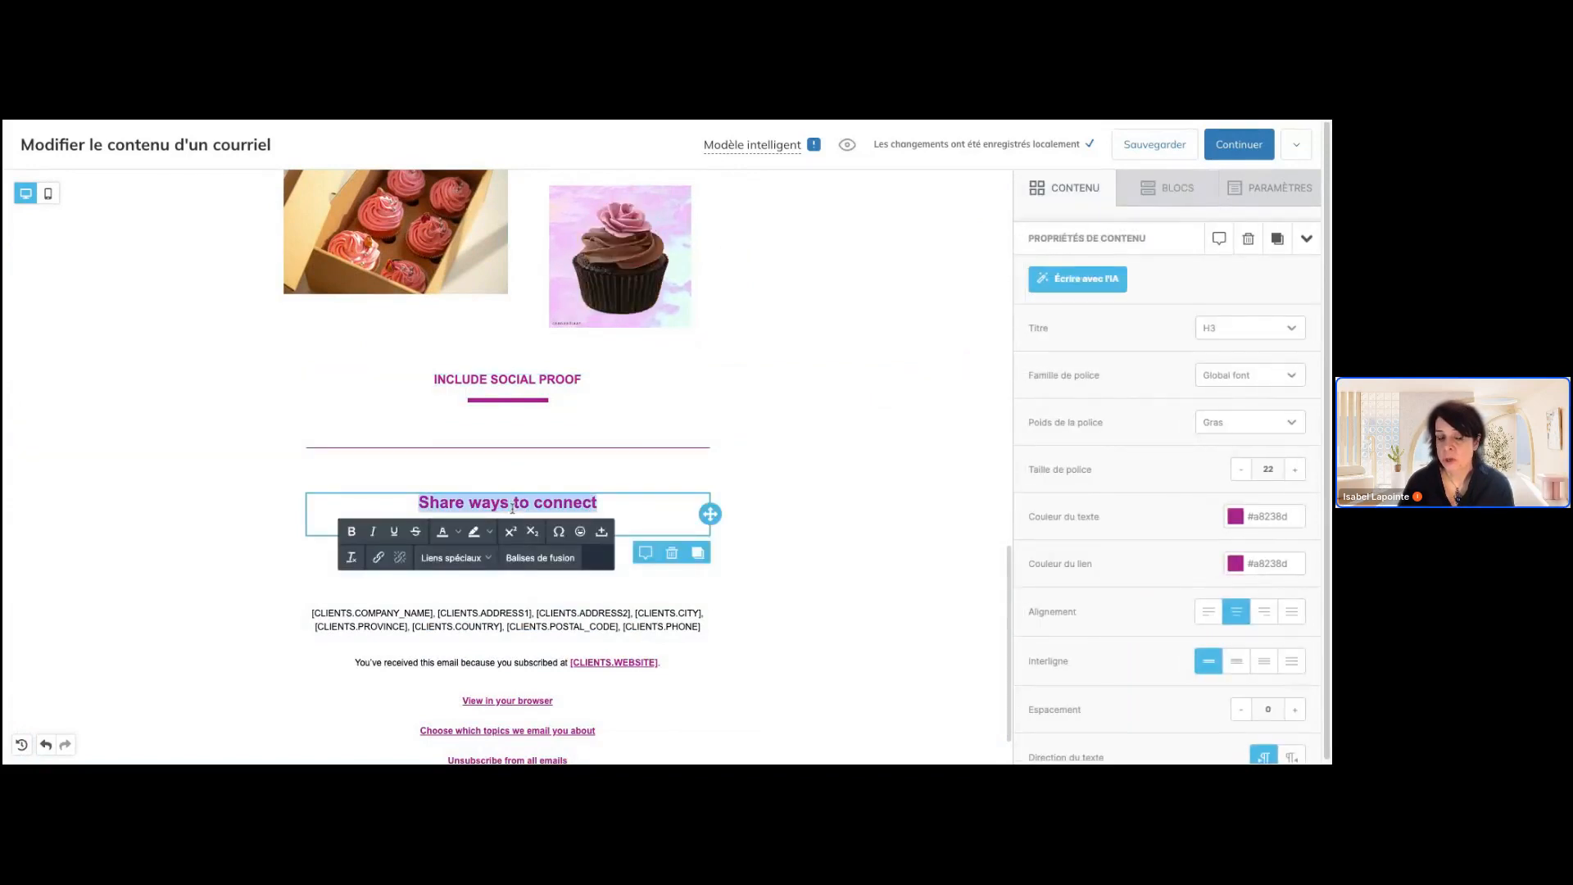
Replace the "INCLUDE SOCIAL PROOF" heading text with "C'est un rendez-vous!"
left_click(568, 381)
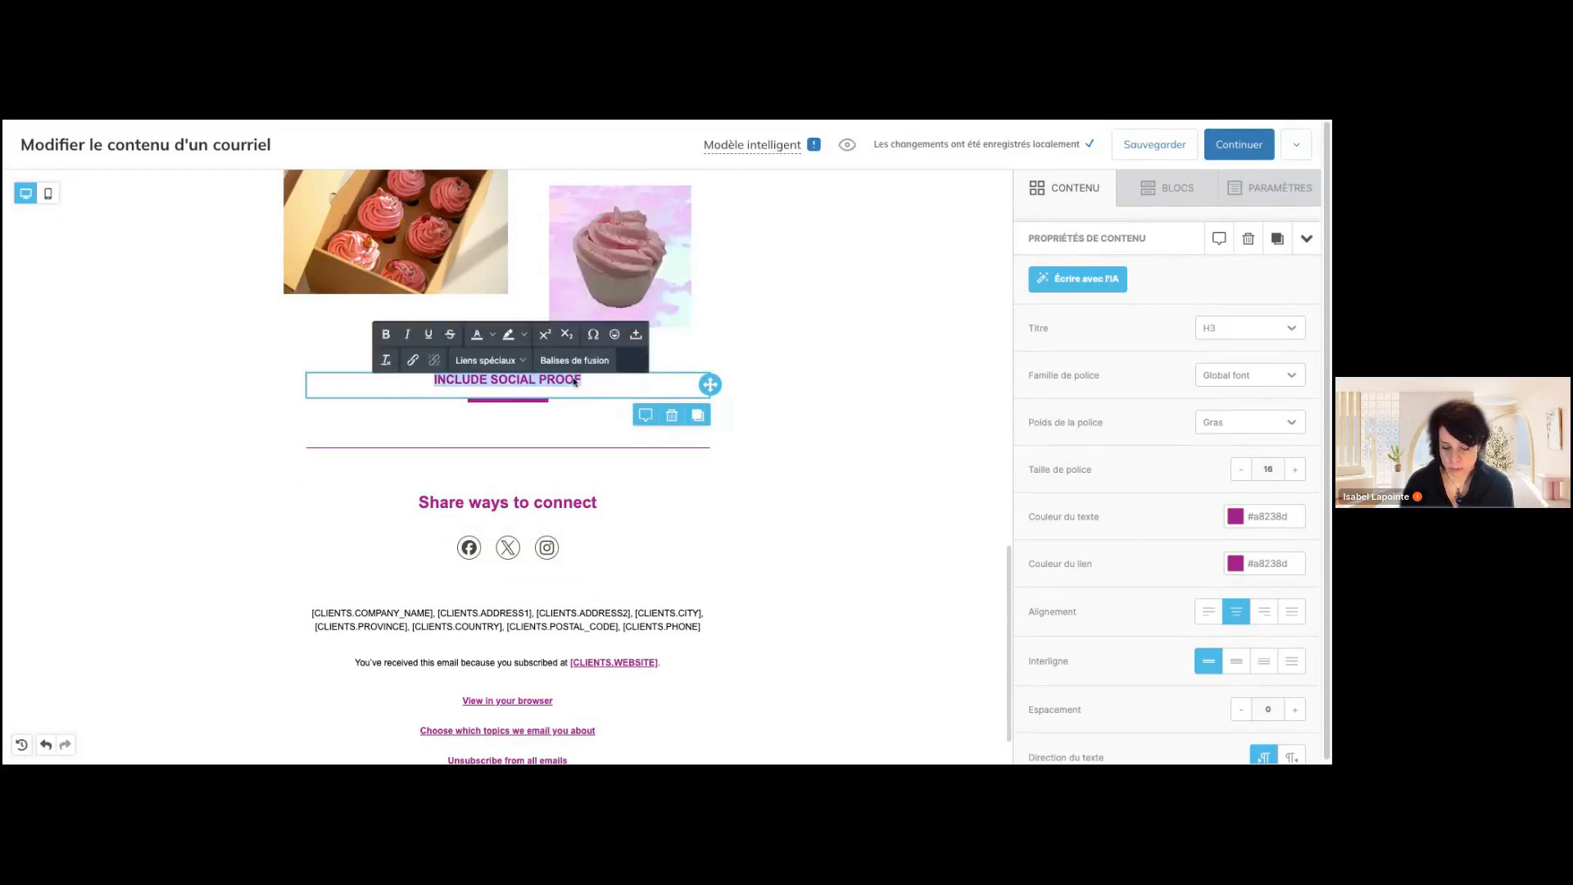
type("Pruv")
key("BackSpace")
key("BackSpace")
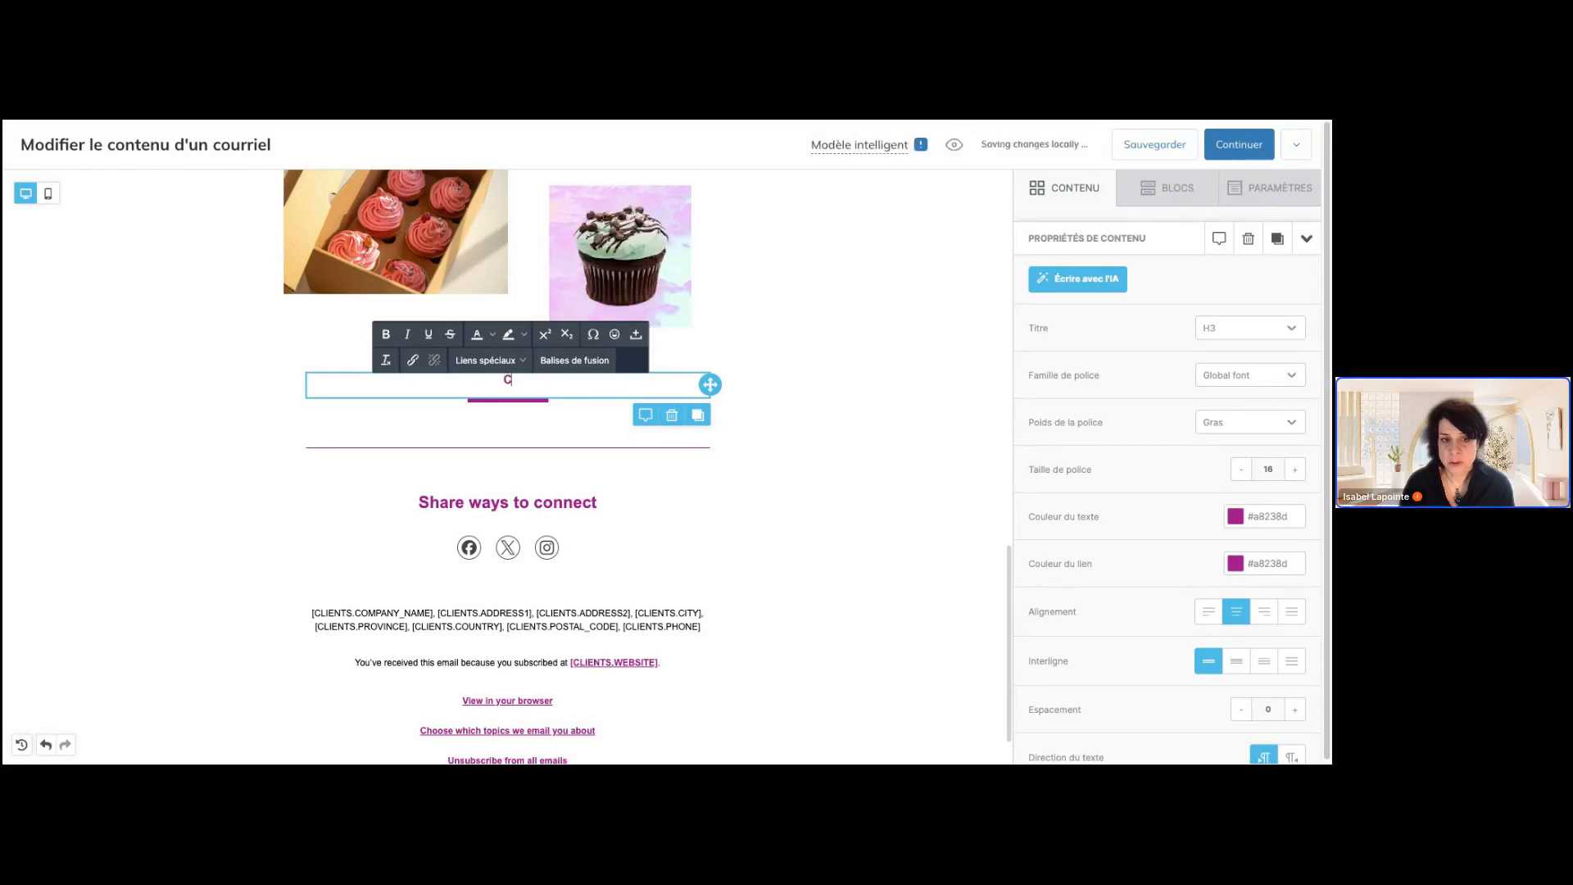
type("C'est un rendez-")
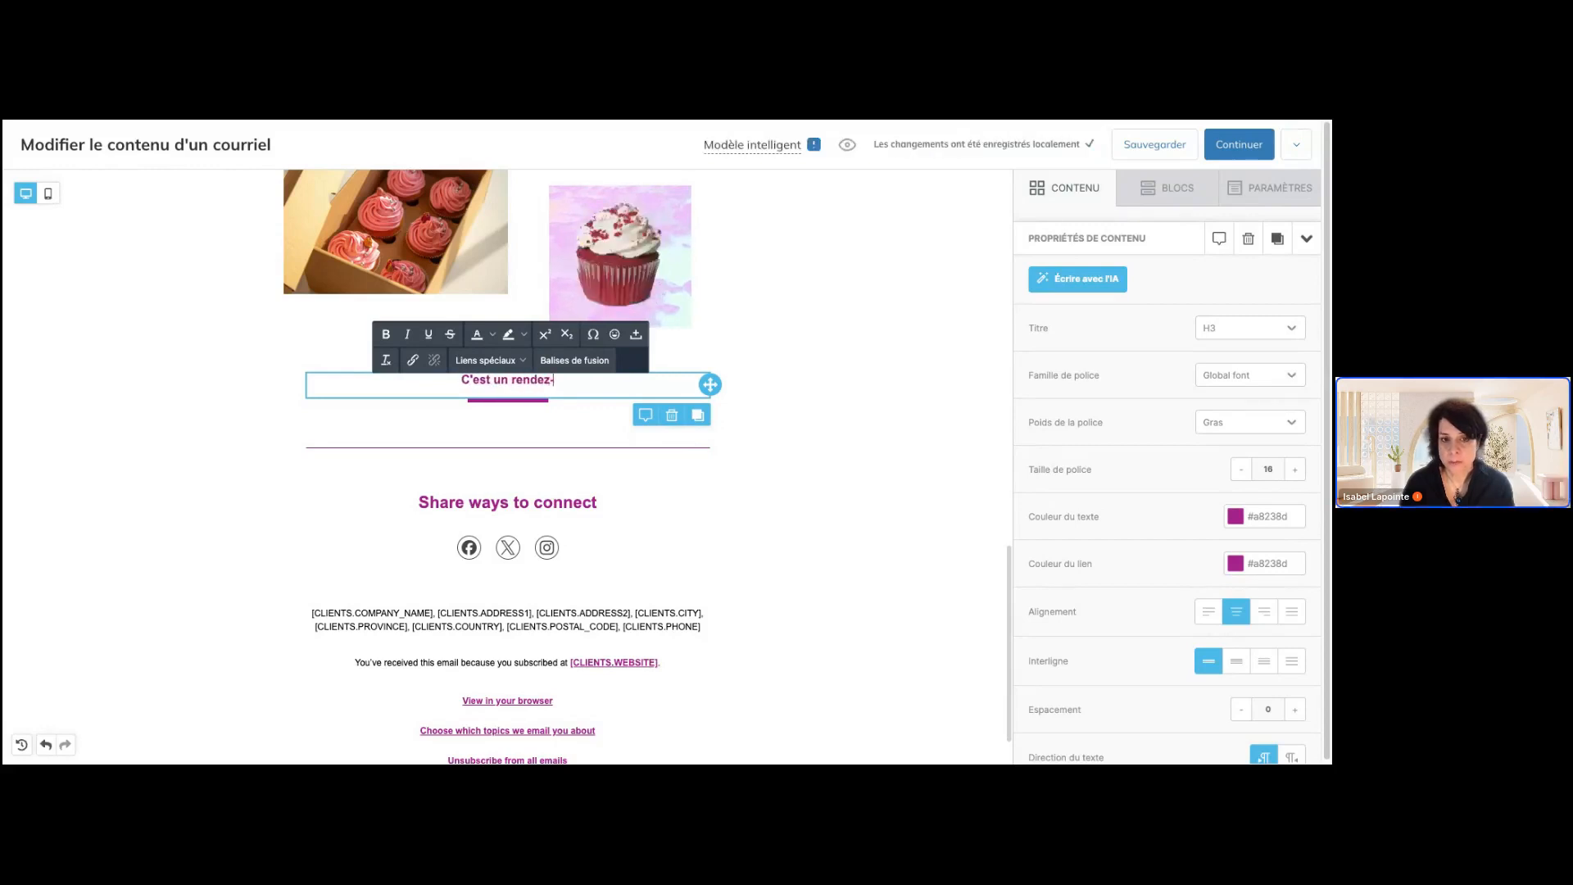
type("vous!")
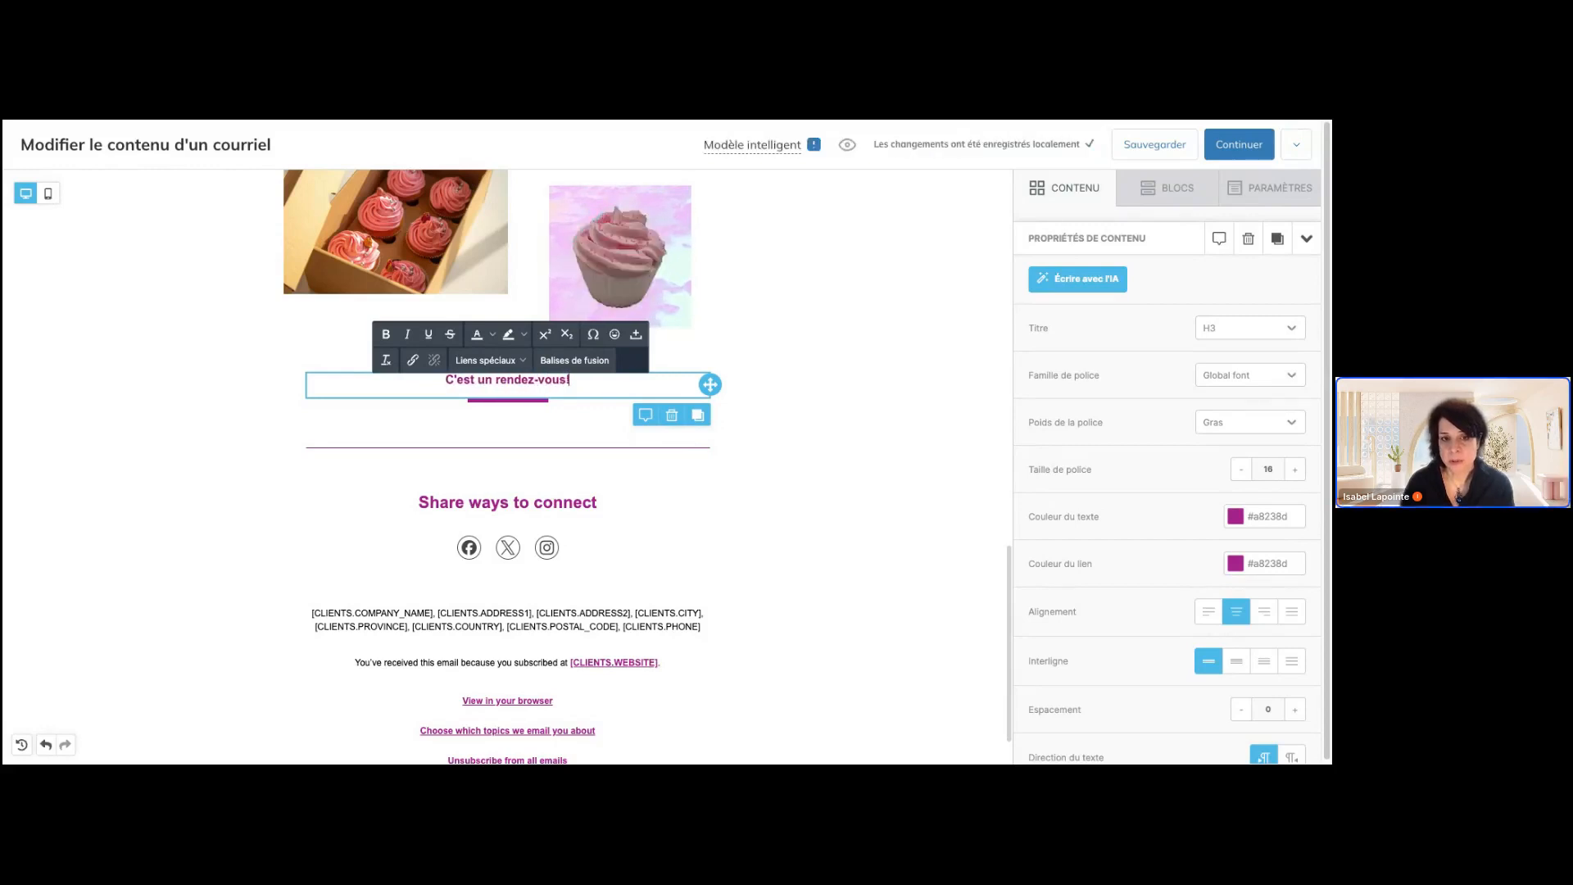
Insert a smiling face emoji at the end of the "C'est un rendez-vous!" heading and review the heading's properties
left_click(614, 334)
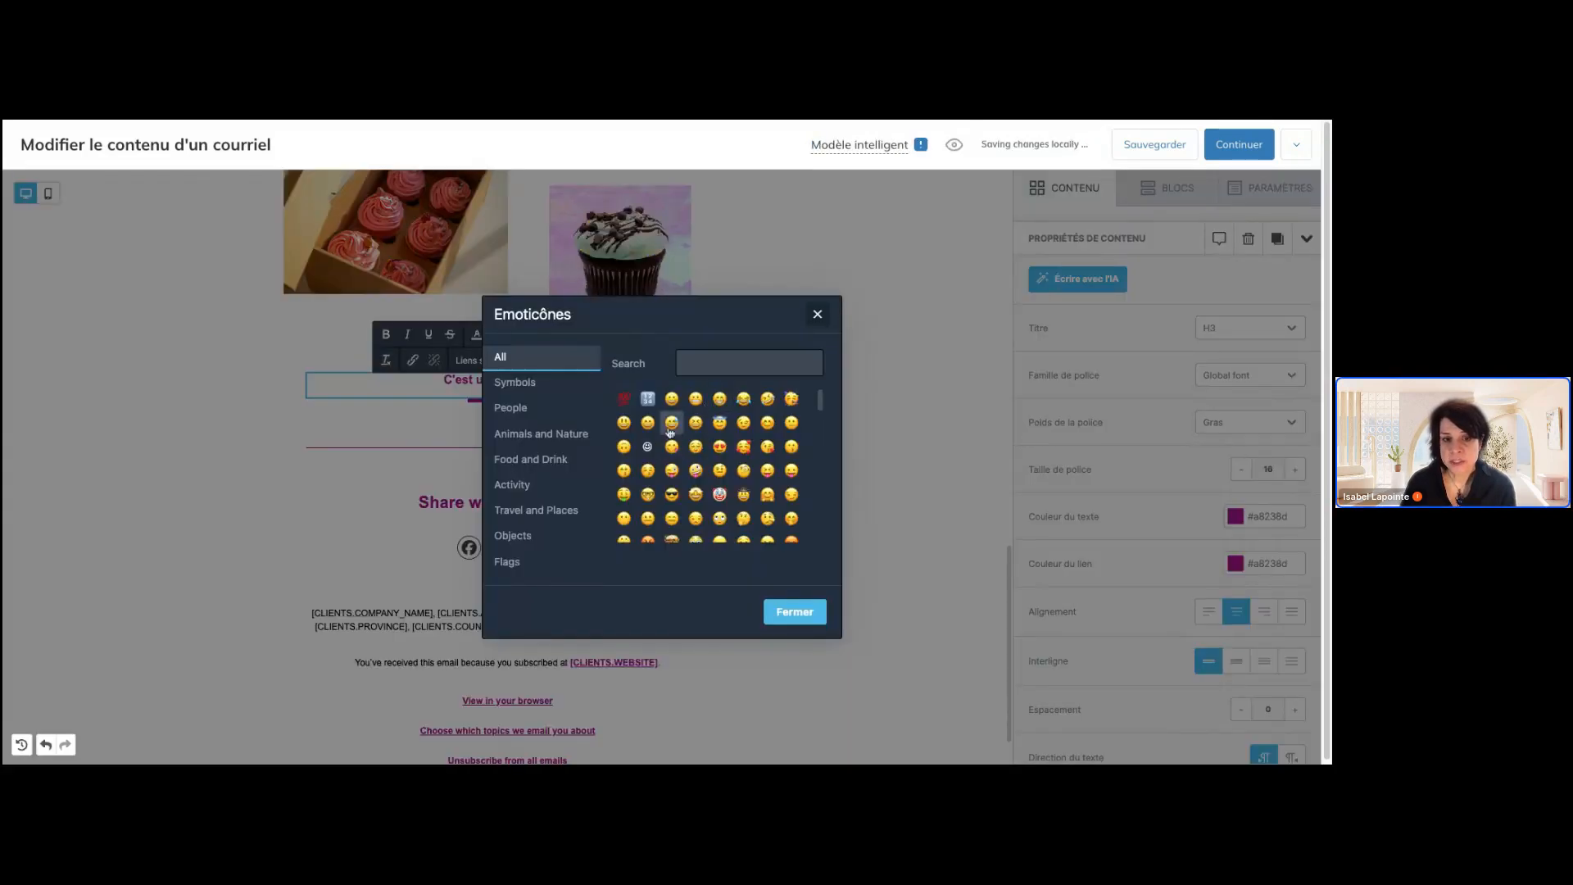
left_click(626, 426)
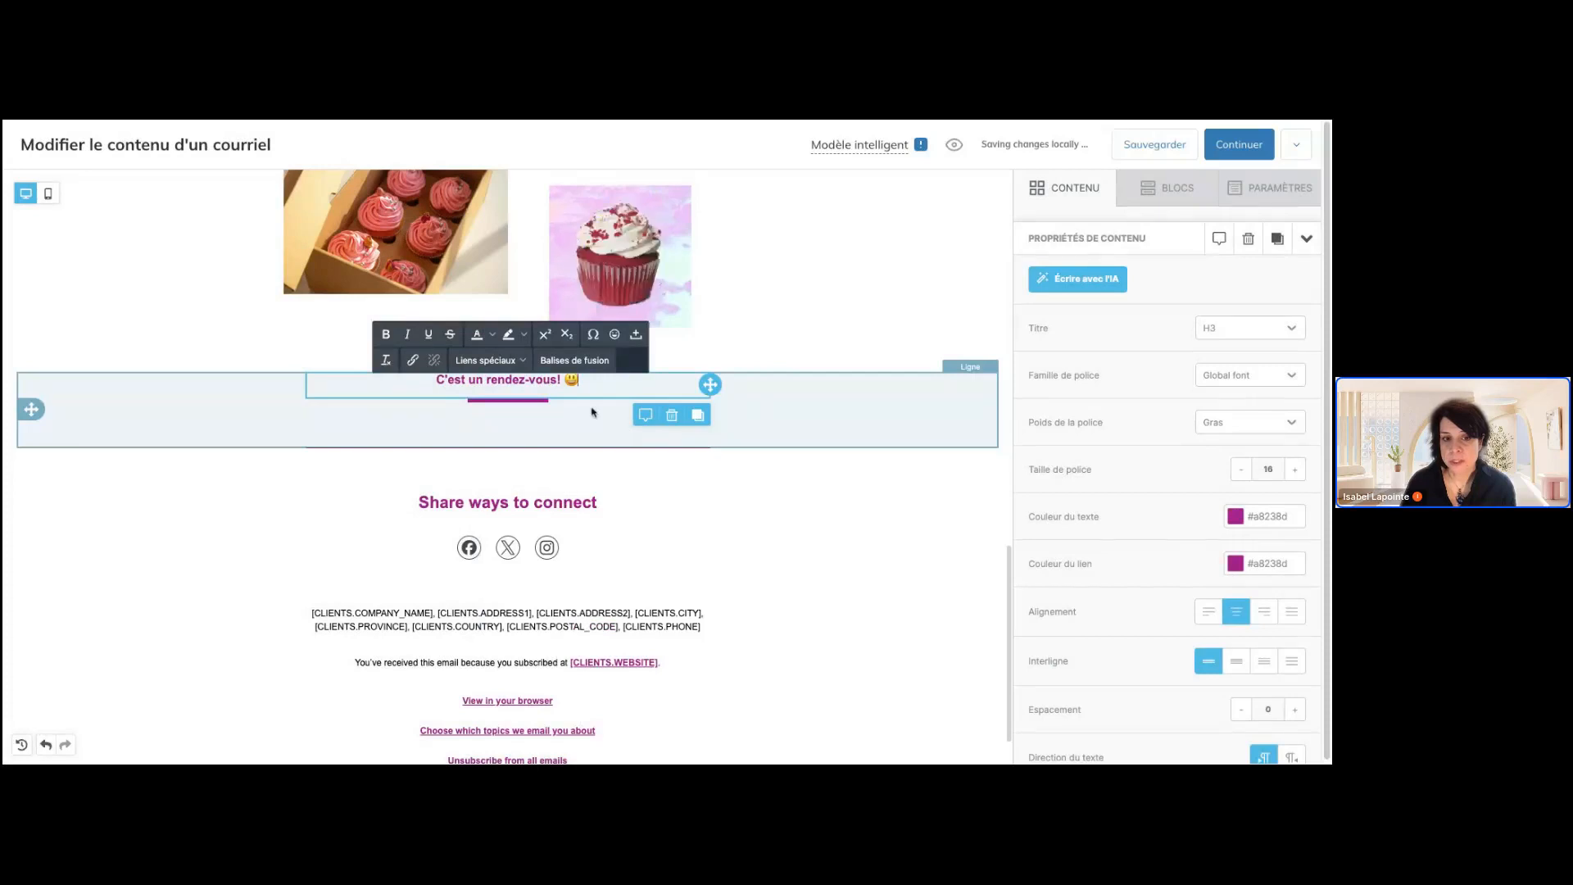
left_click(594, 412)
left_click(625, 387)
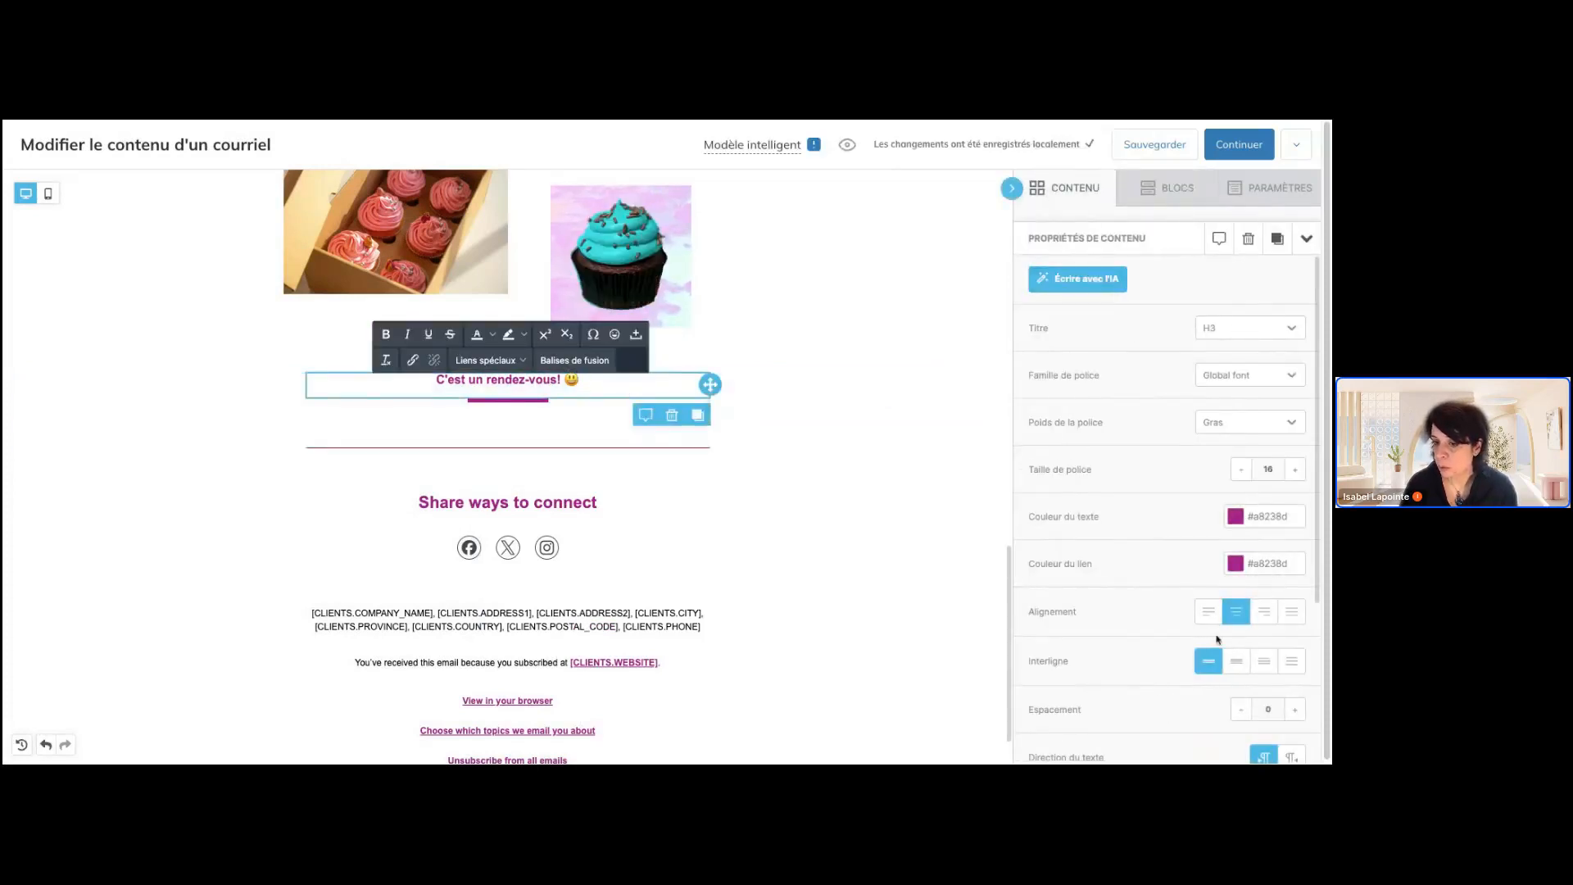
scroll(1216, 639, "down", 3)
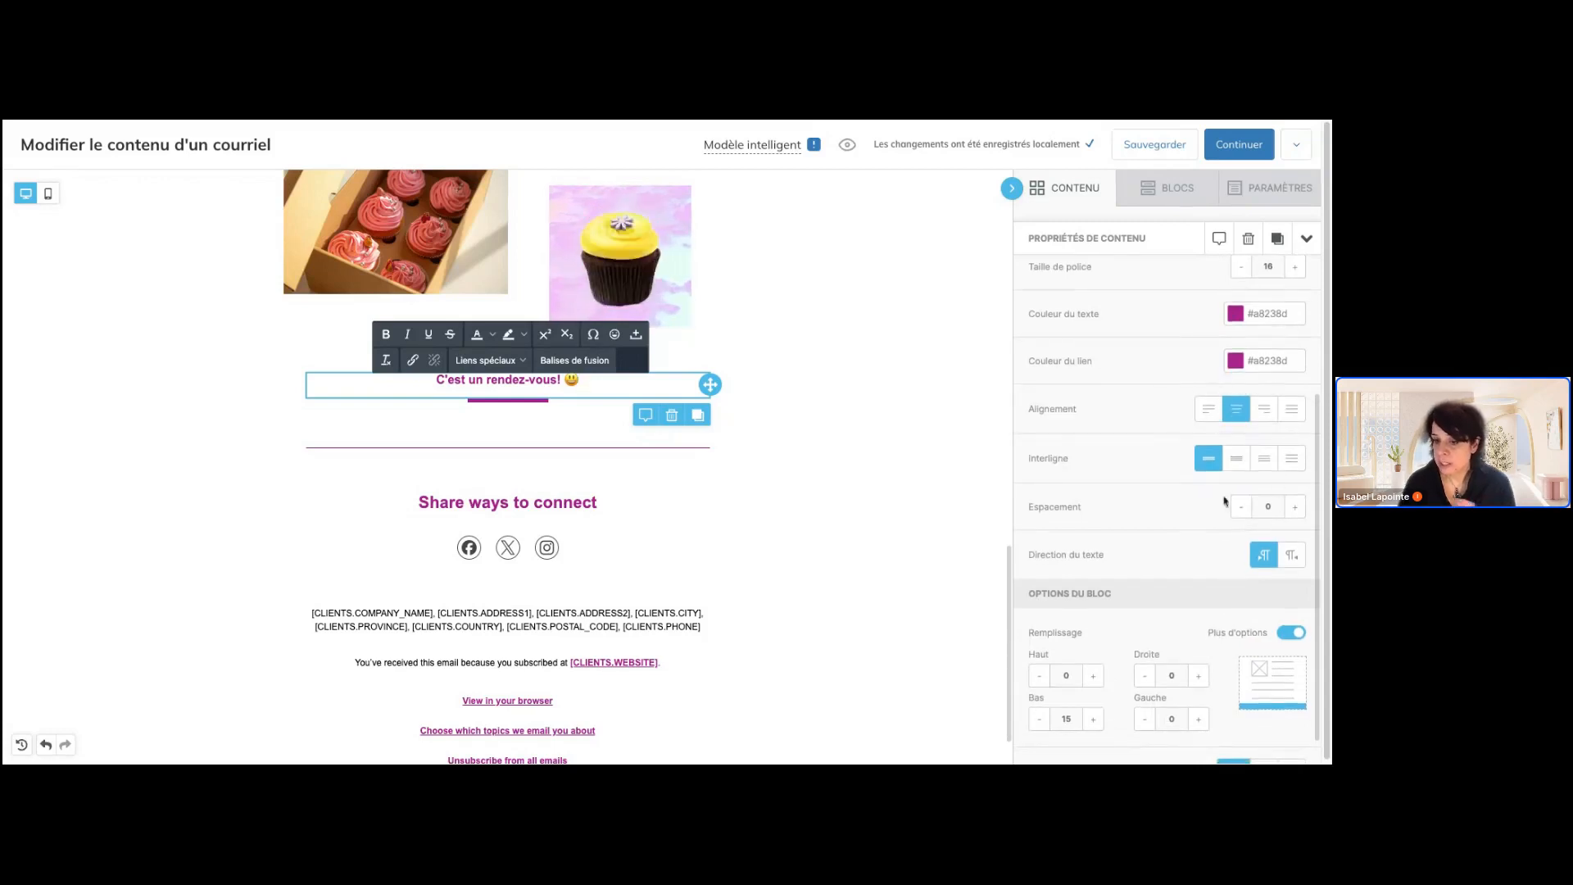
scroll(1221, 491, "up", 5)
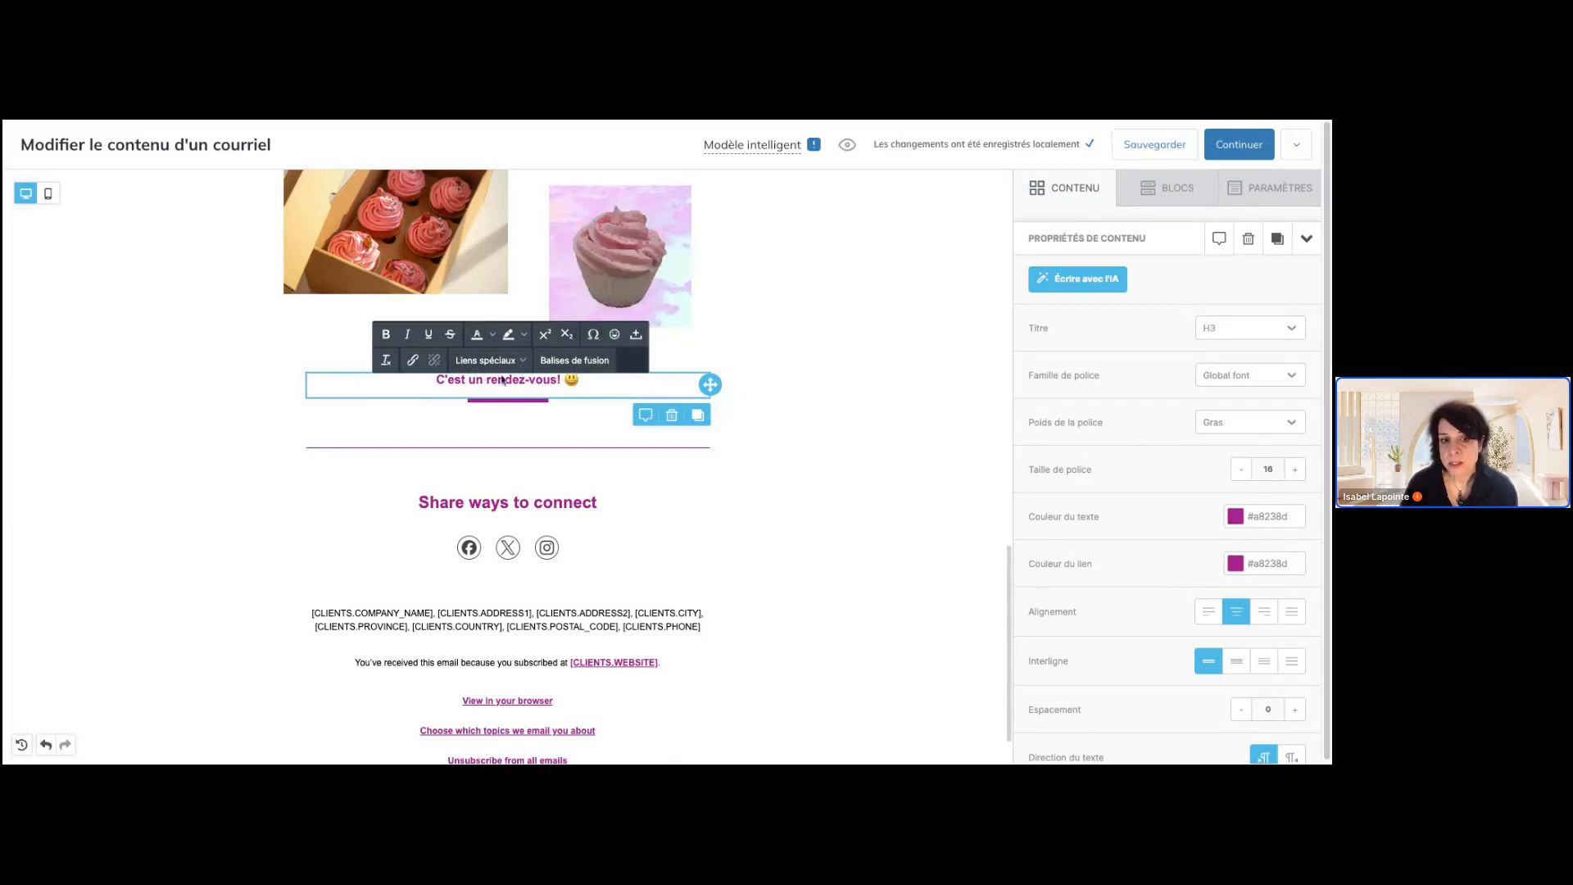
left_click(583, 403)
Replace the "Modify or remove existing content blocks" paragraph below the header with "Bonjour"
scroll(590, 418, "up", 15)
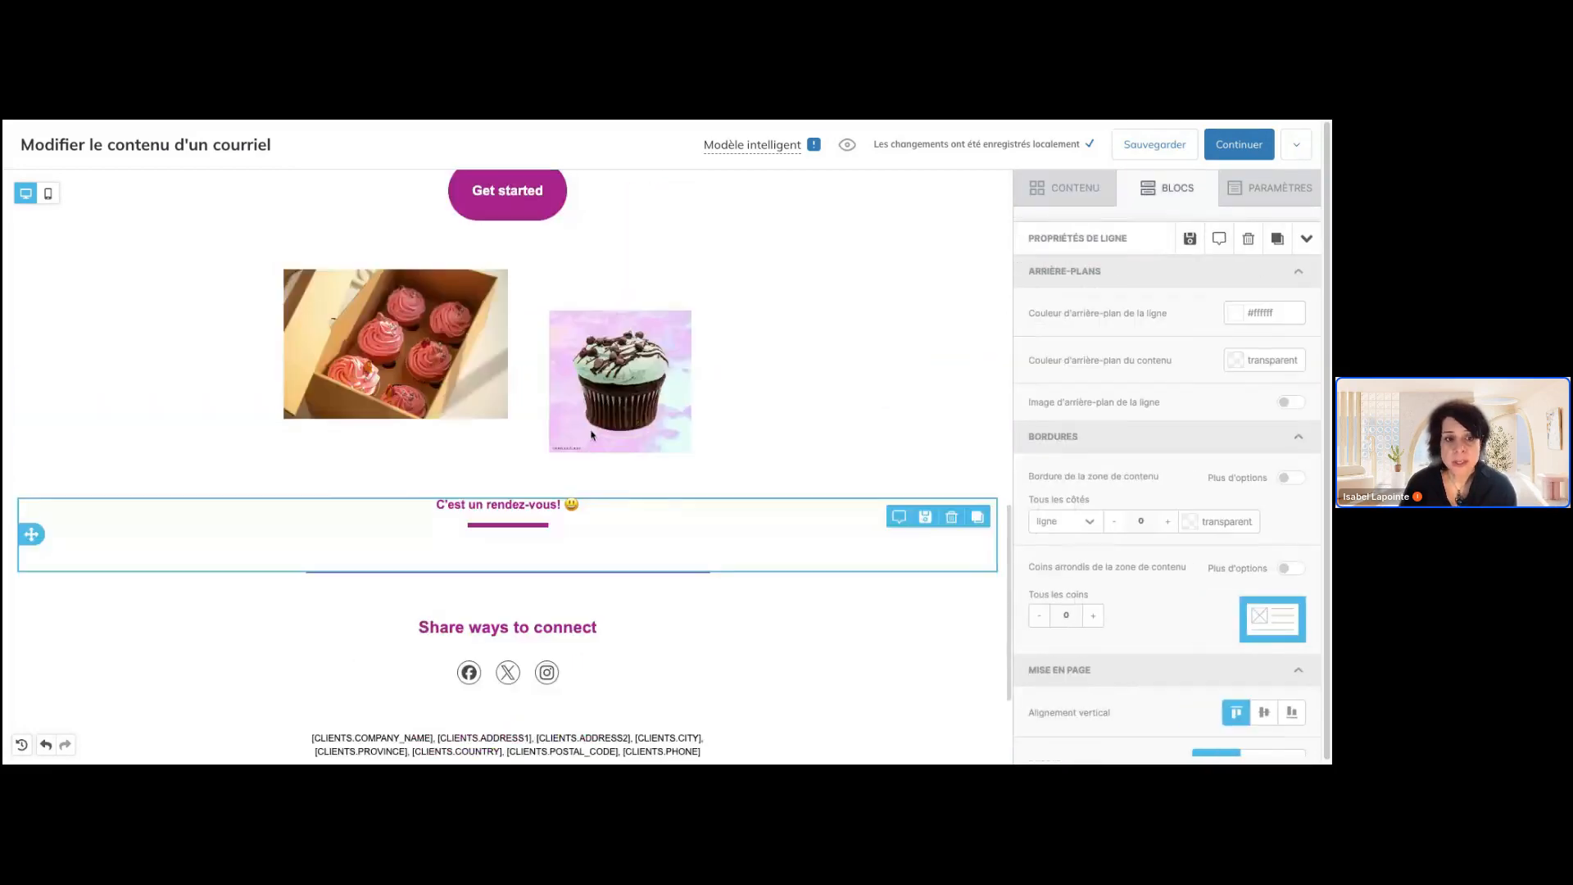
scroll(312, 436, "down", 1)
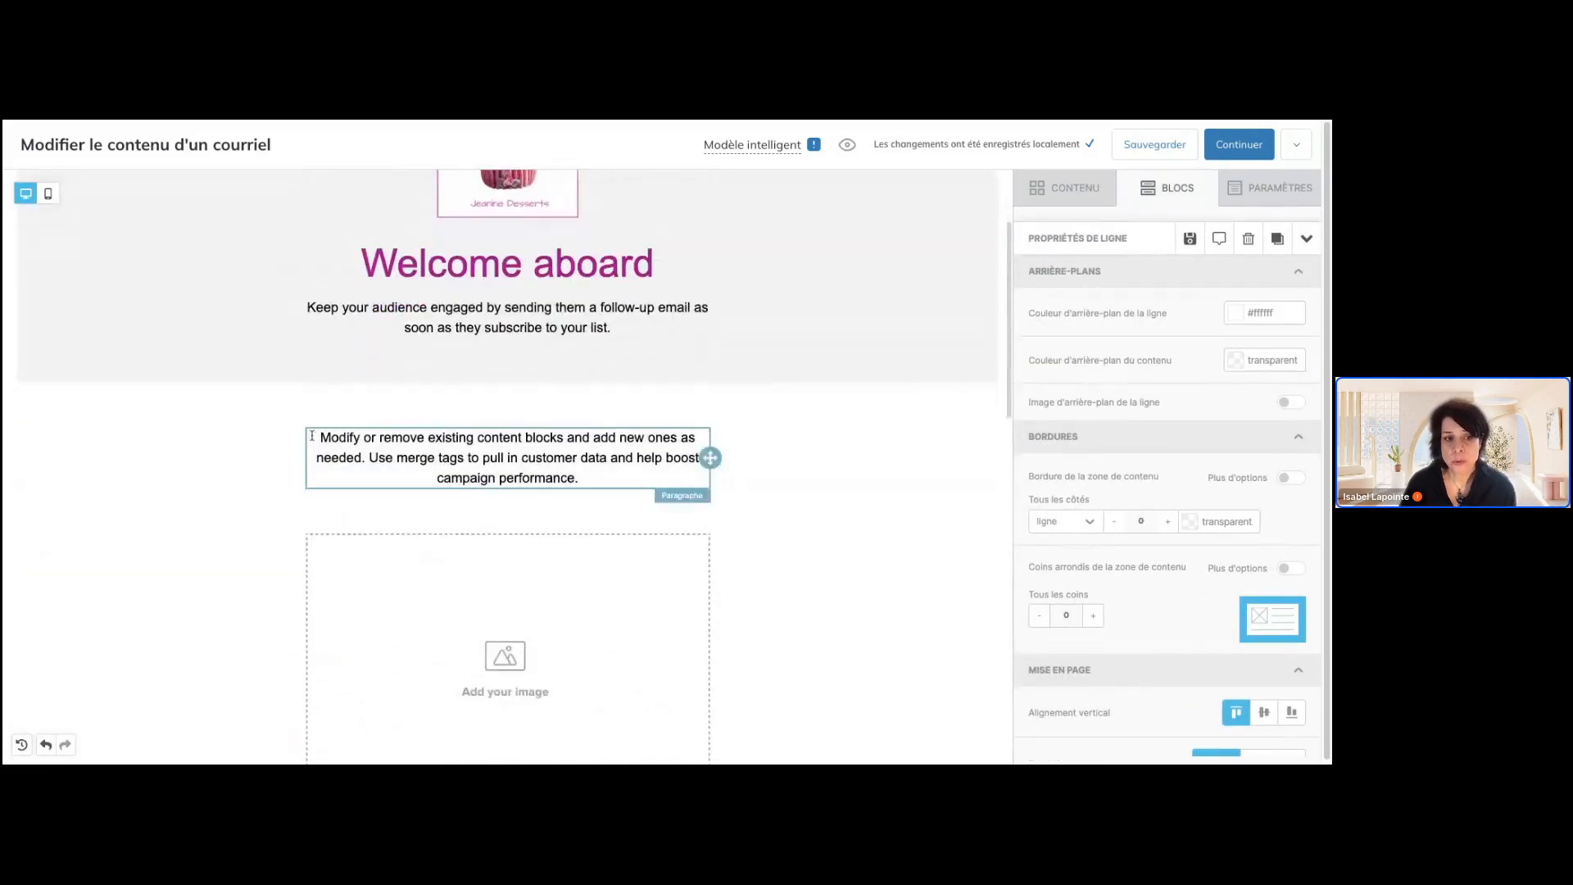
left_click(320, 440)
left_click_drag(320, 440, 619, 485)
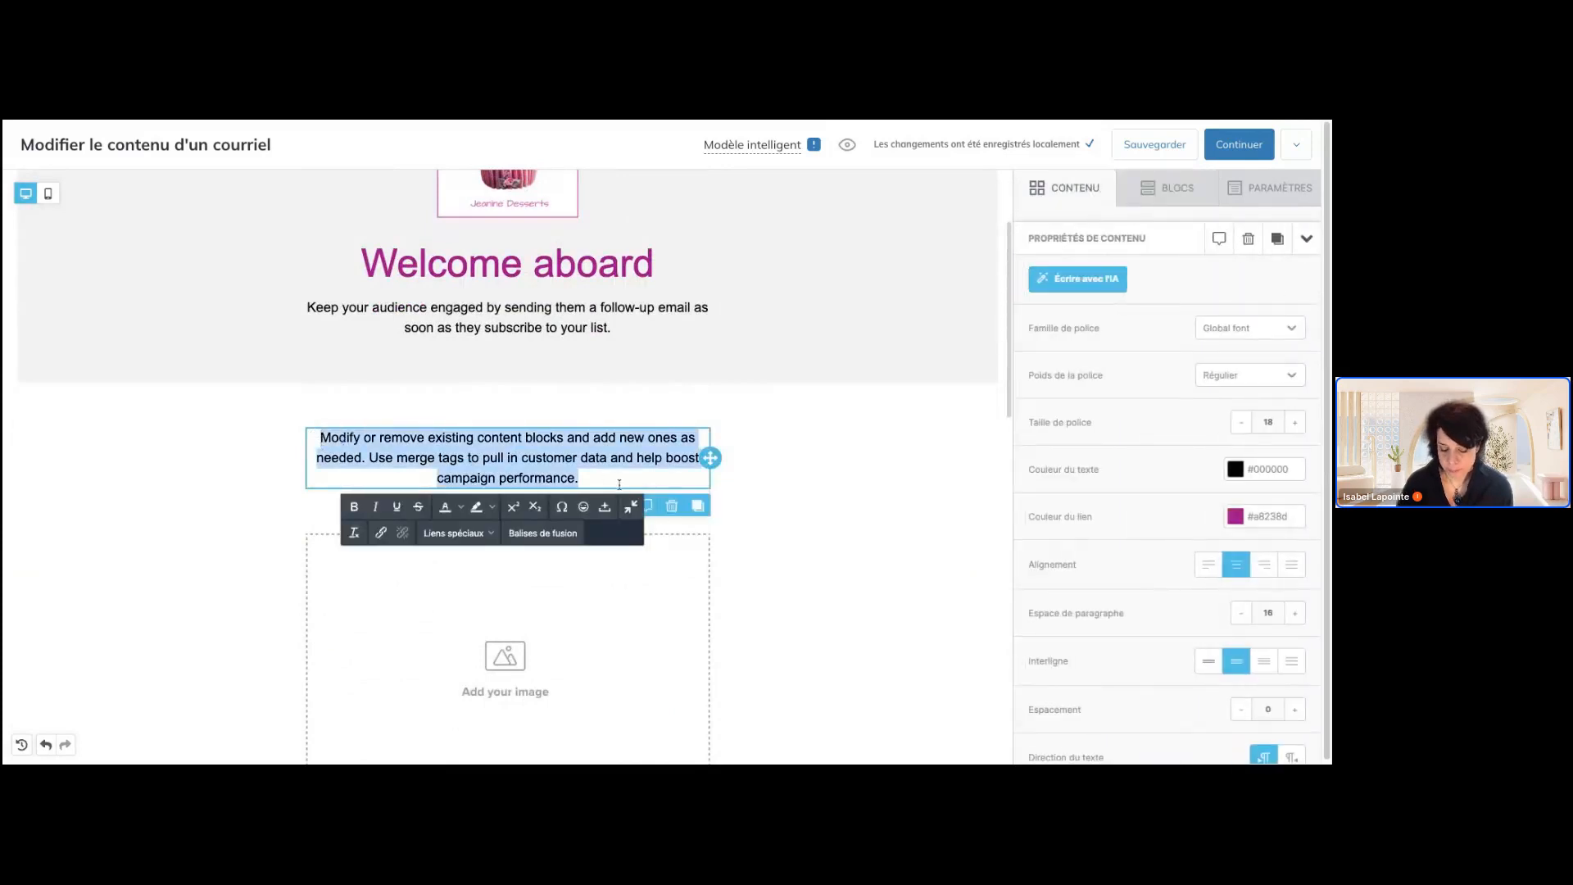
type("Bonjour")
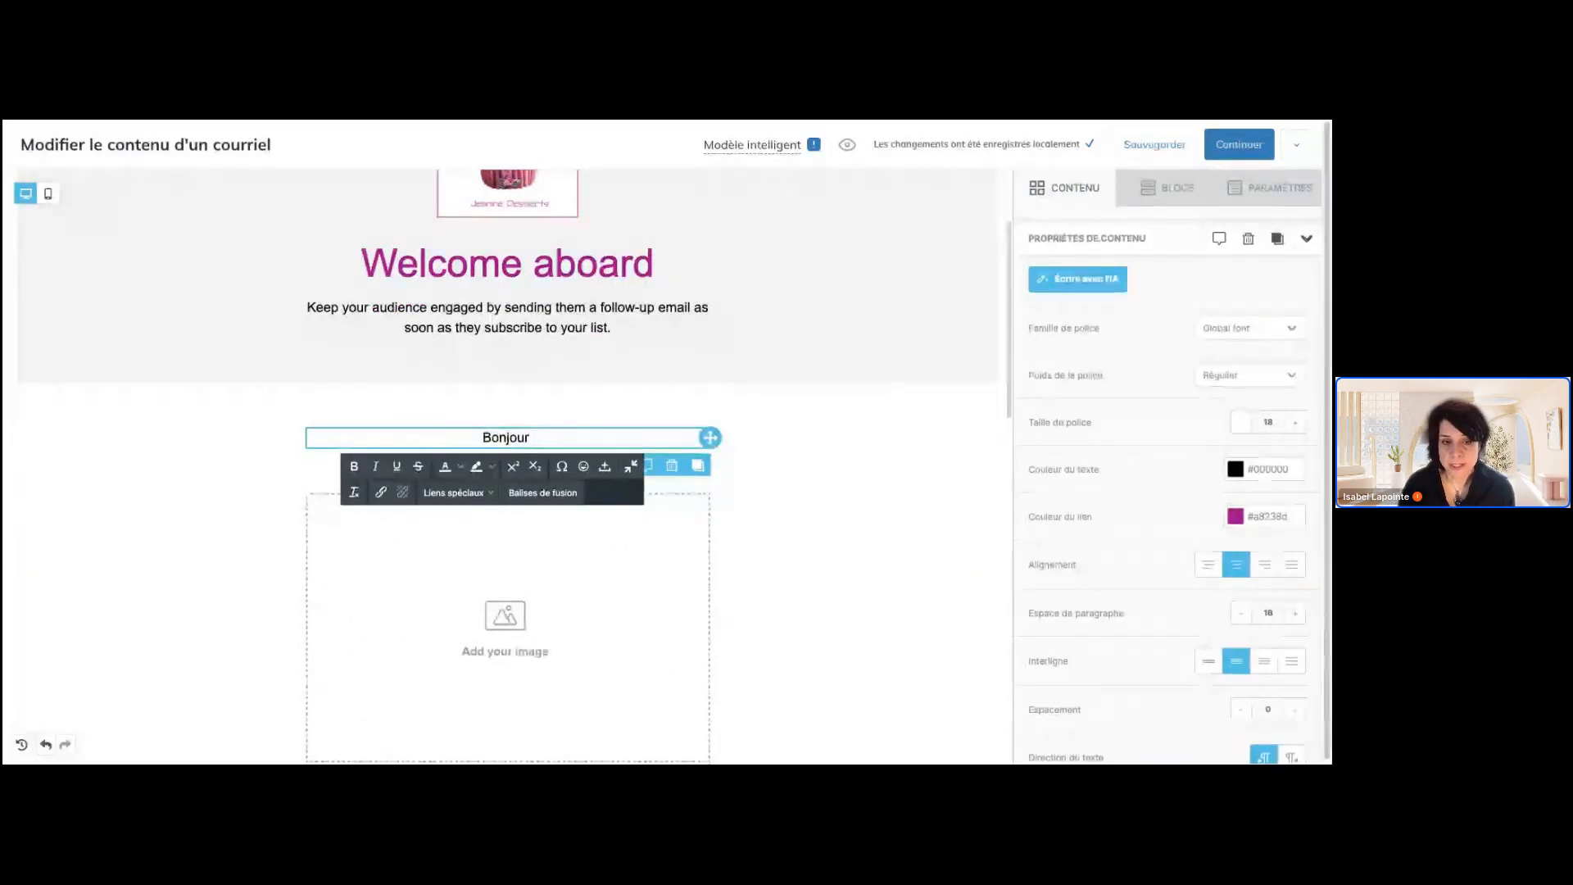
Examine the merge tags available for the greeting paragraph, without inserting one
left_click(562, 491)
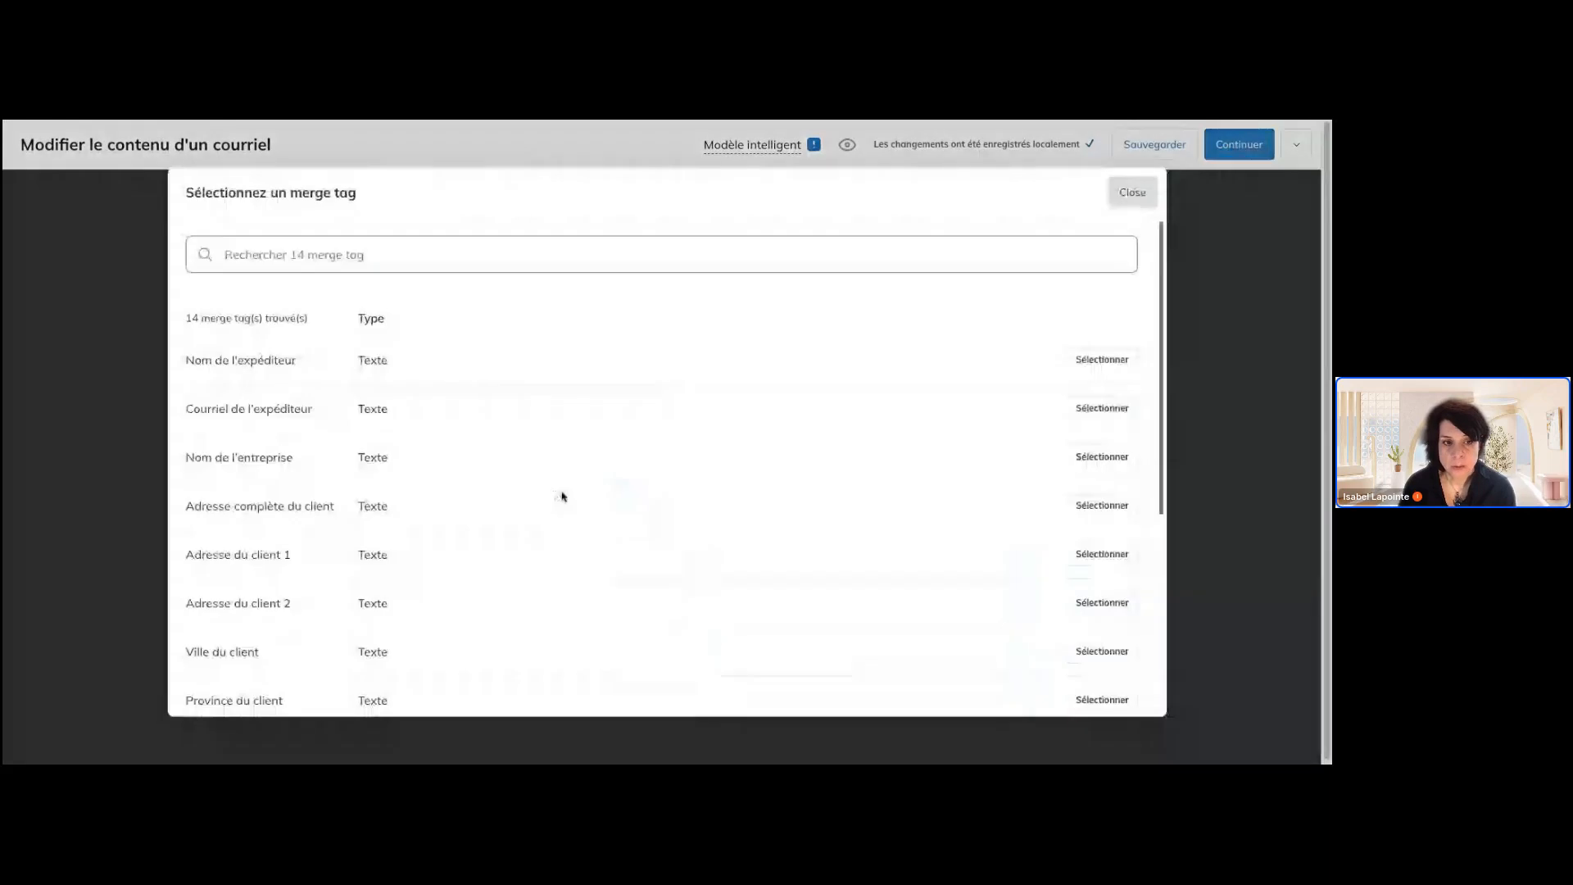
scroll(367, 452, "down", 2)
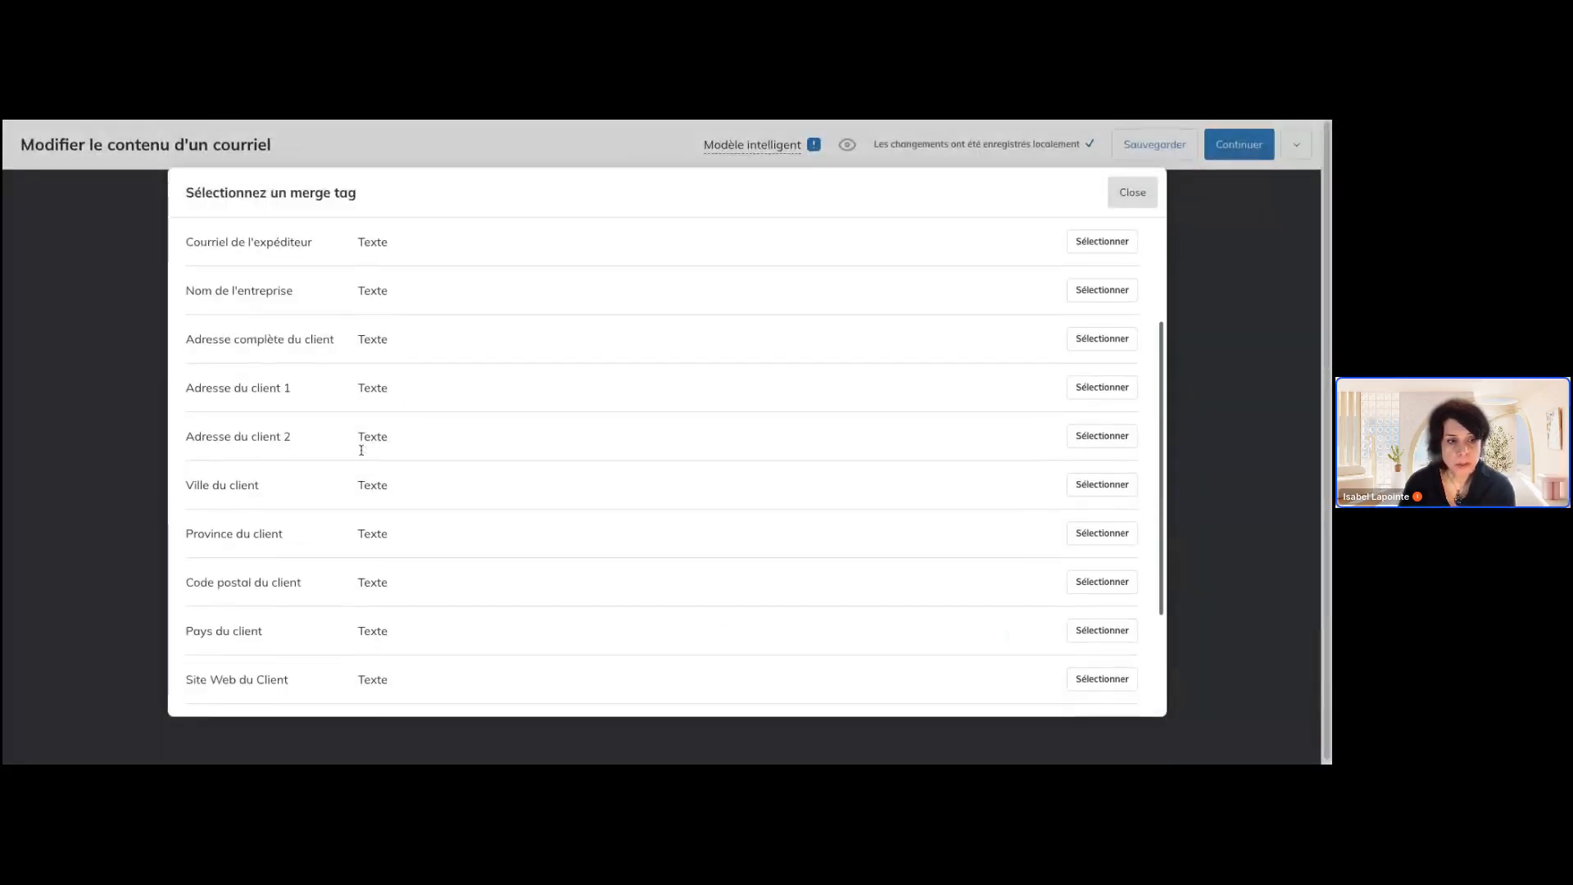
scroll(361, 450, "down", 2)
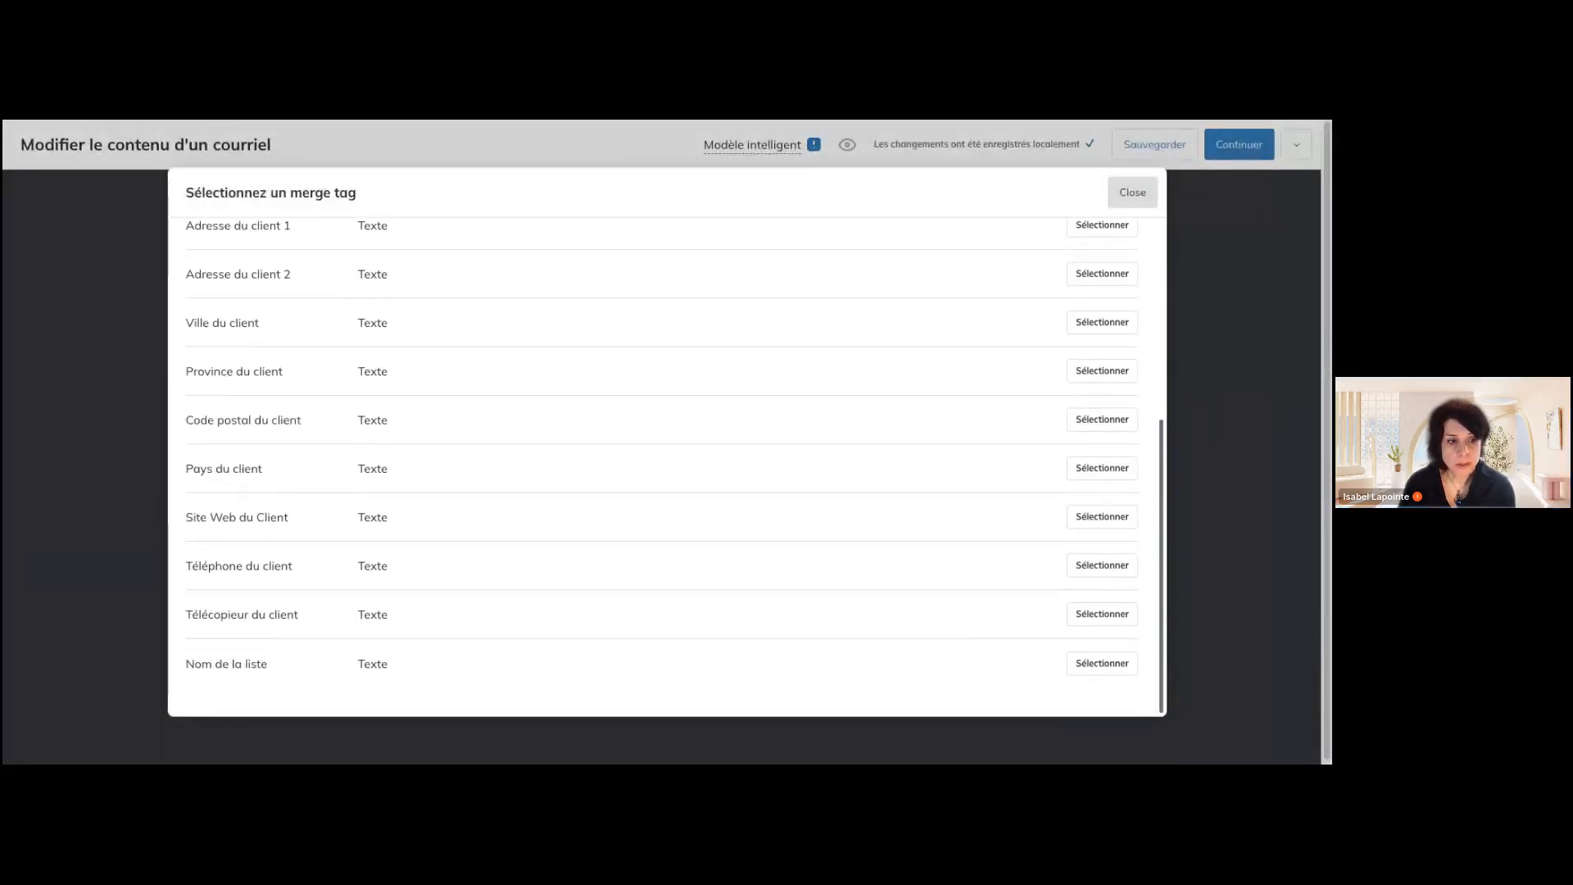
scroll(668, 468, "up", 4)
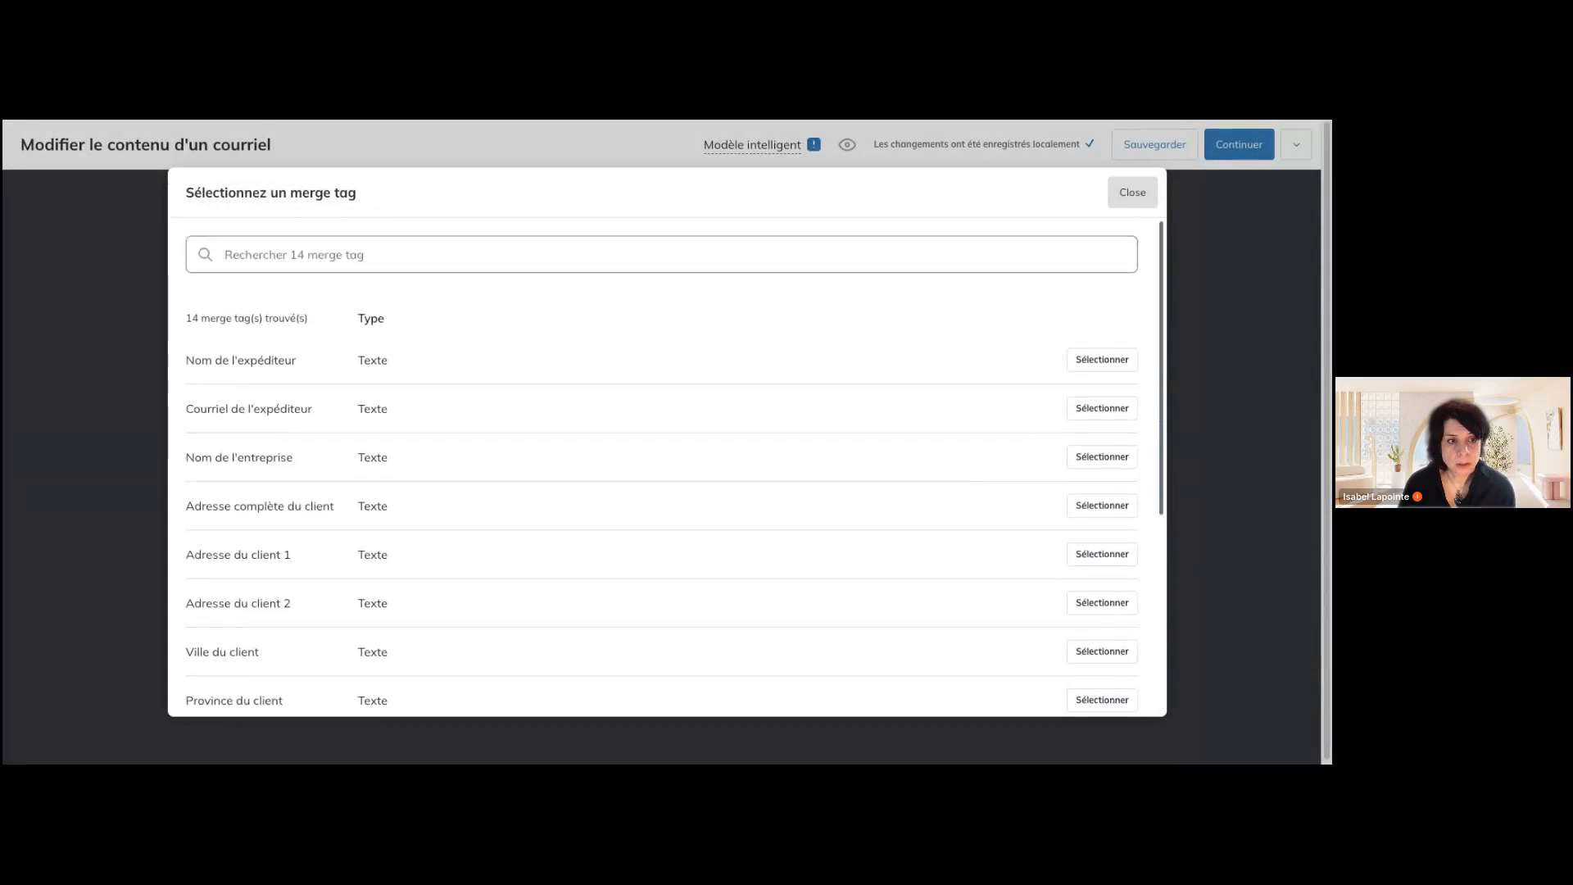
scroll(668, 467, "down", 4)
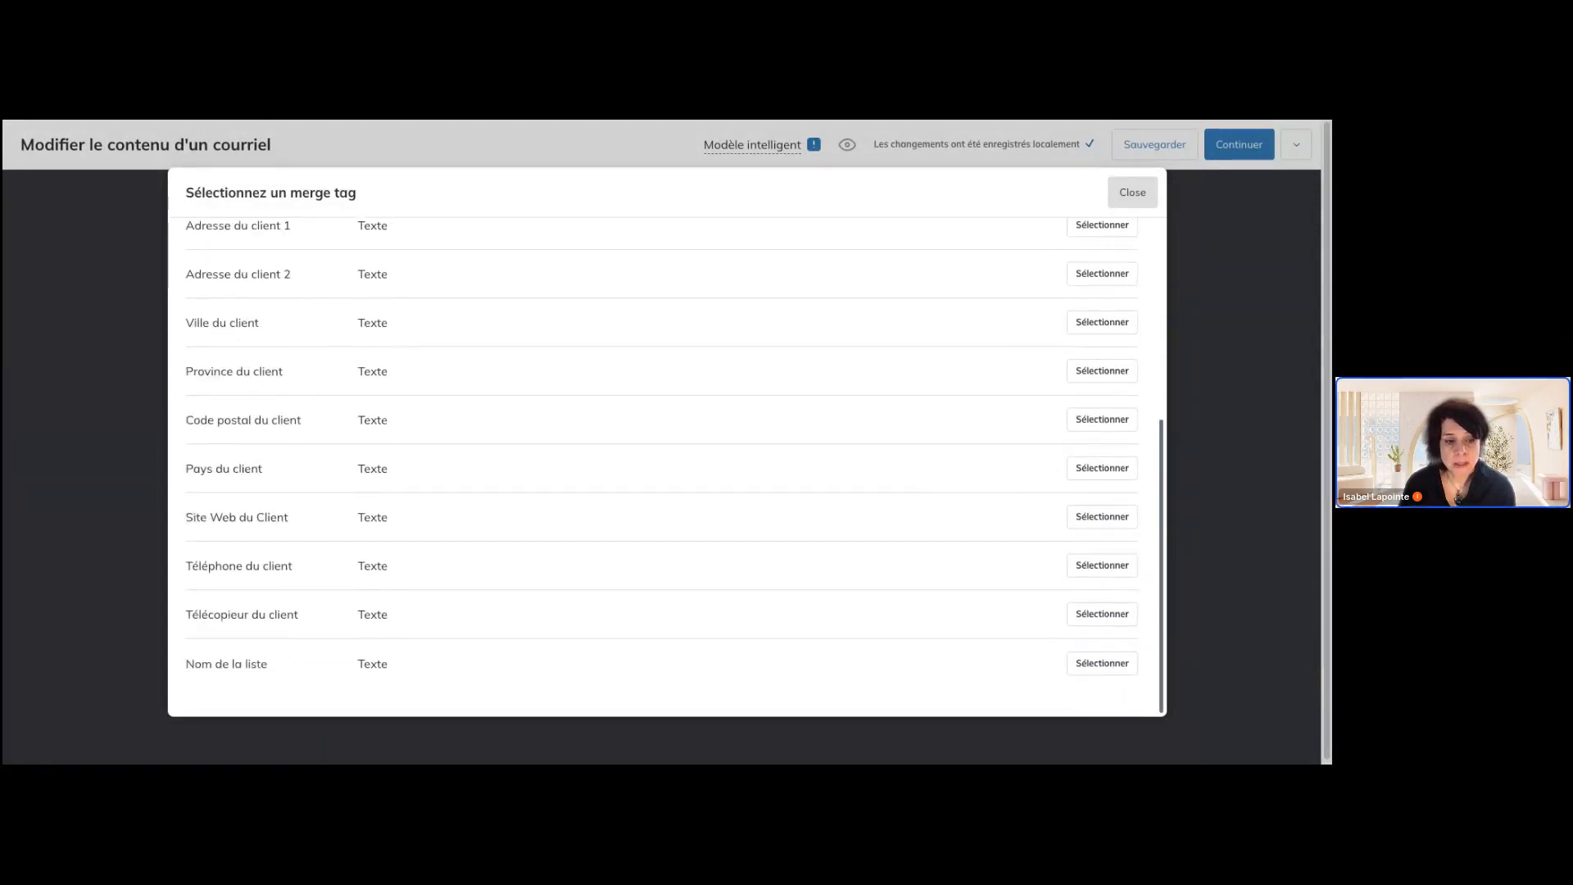
scroll(668, 467, "up", 4)
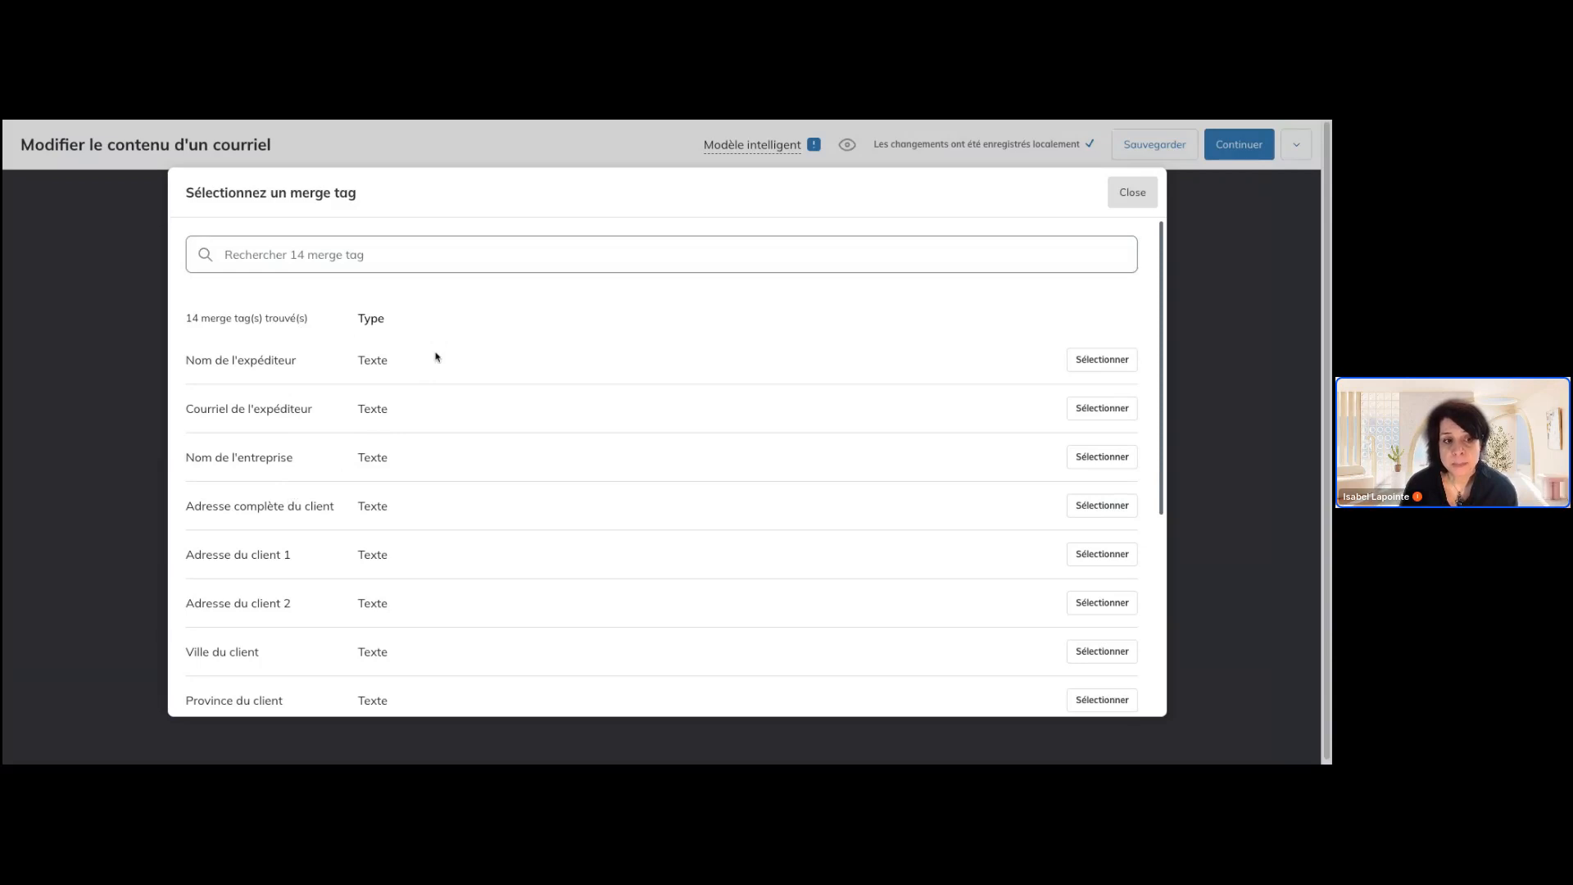
scroll(437, 357, "down", 5)
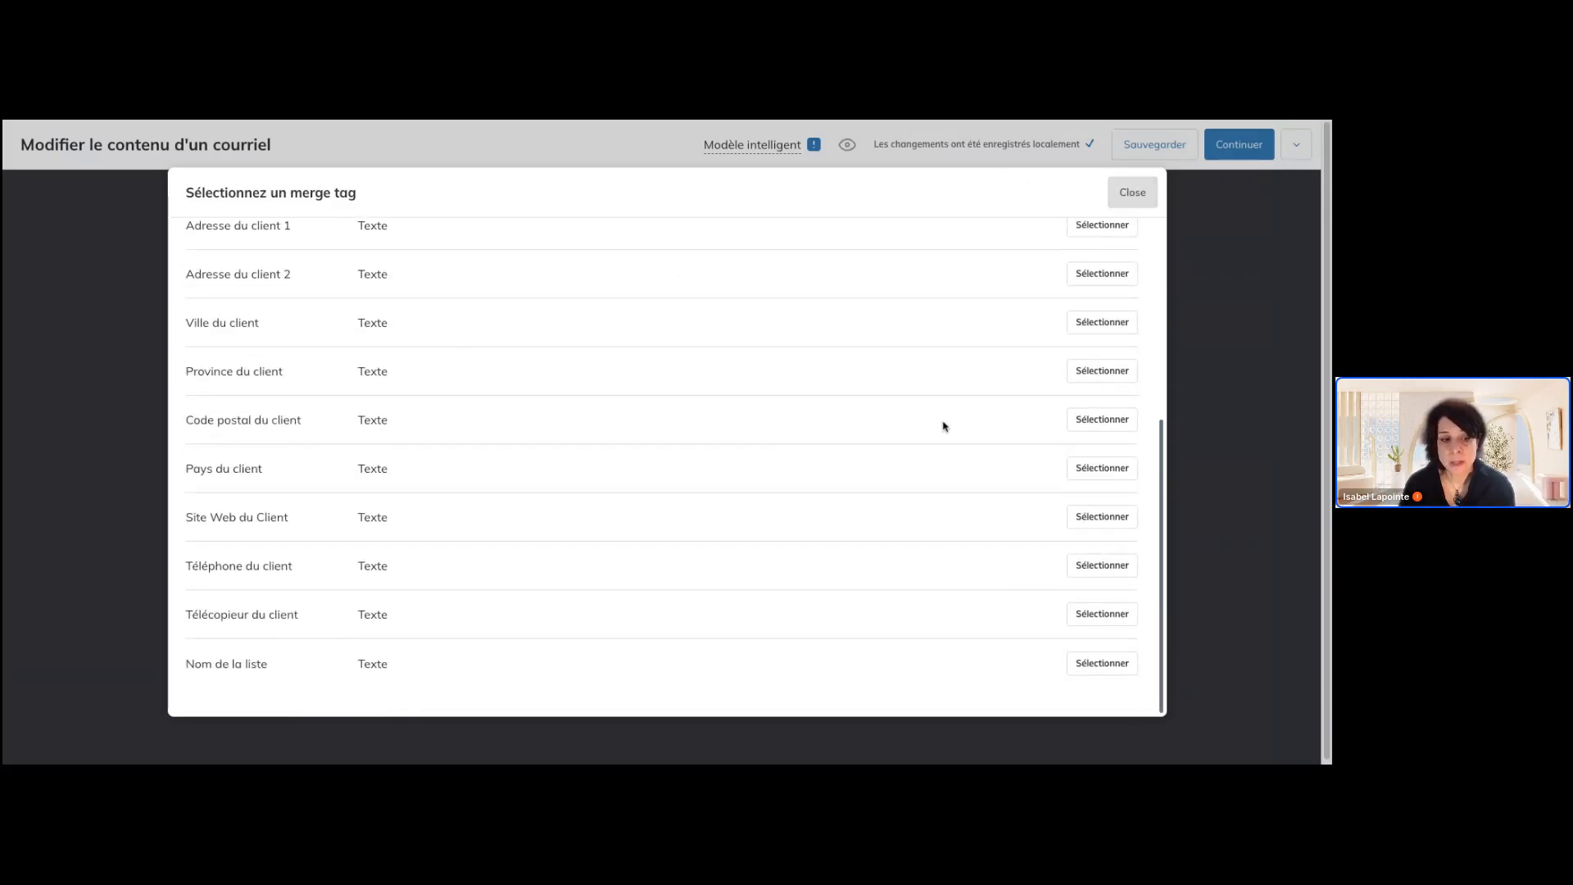
left_click(1141, 203)
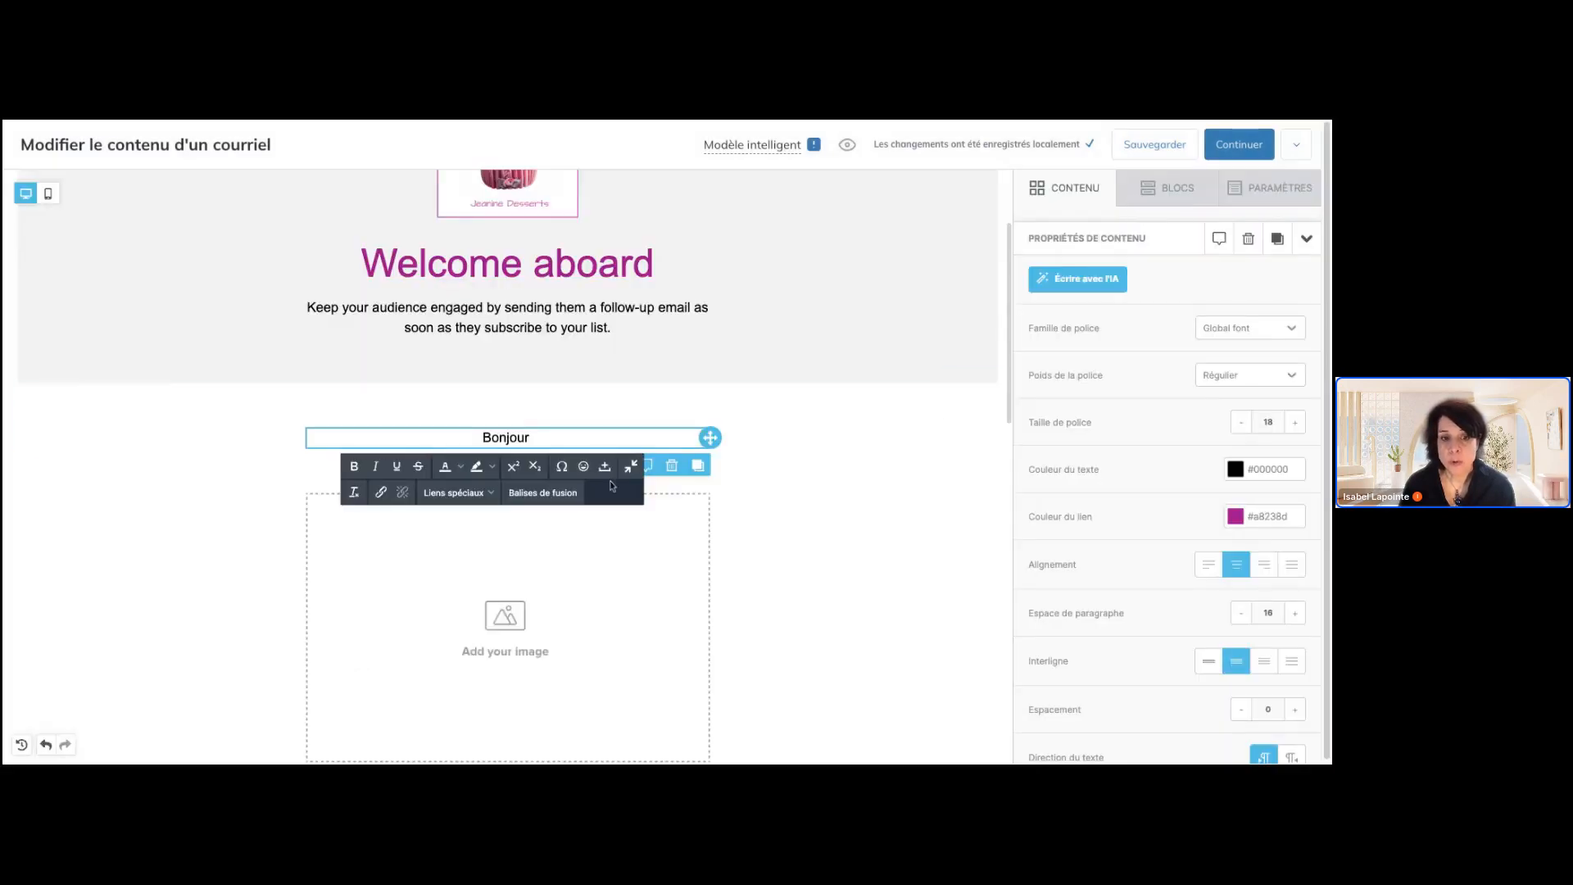
Extend the greeting paragraph to "Bonjour !" and view the special links offered for content
left_click(604, 440)
type("!")
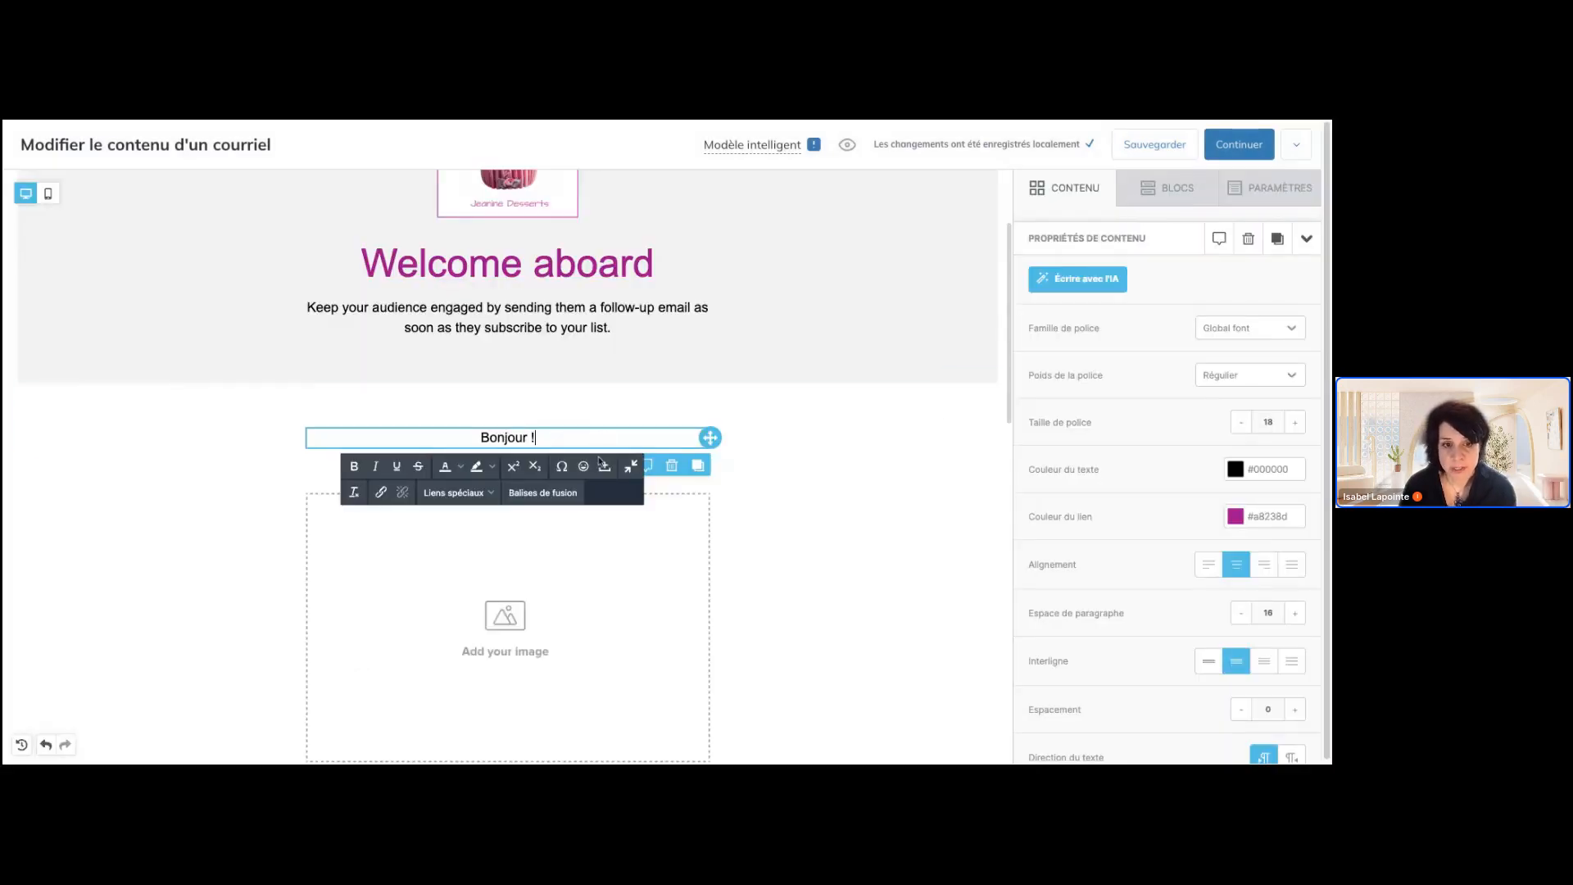
left_click(465, 501)
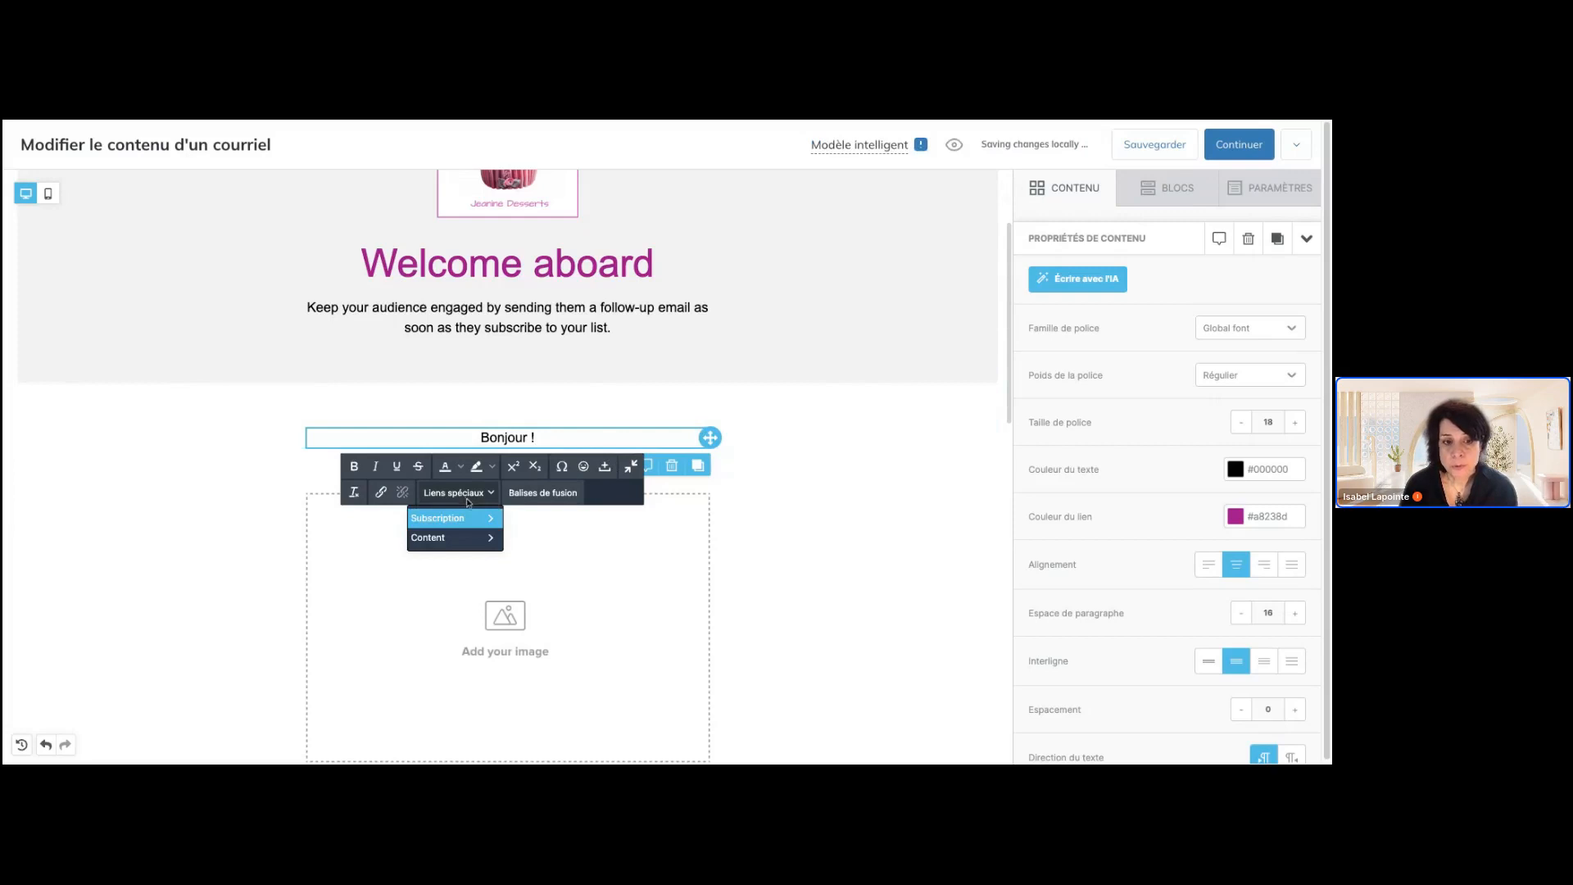
mouse_move(449, 548)
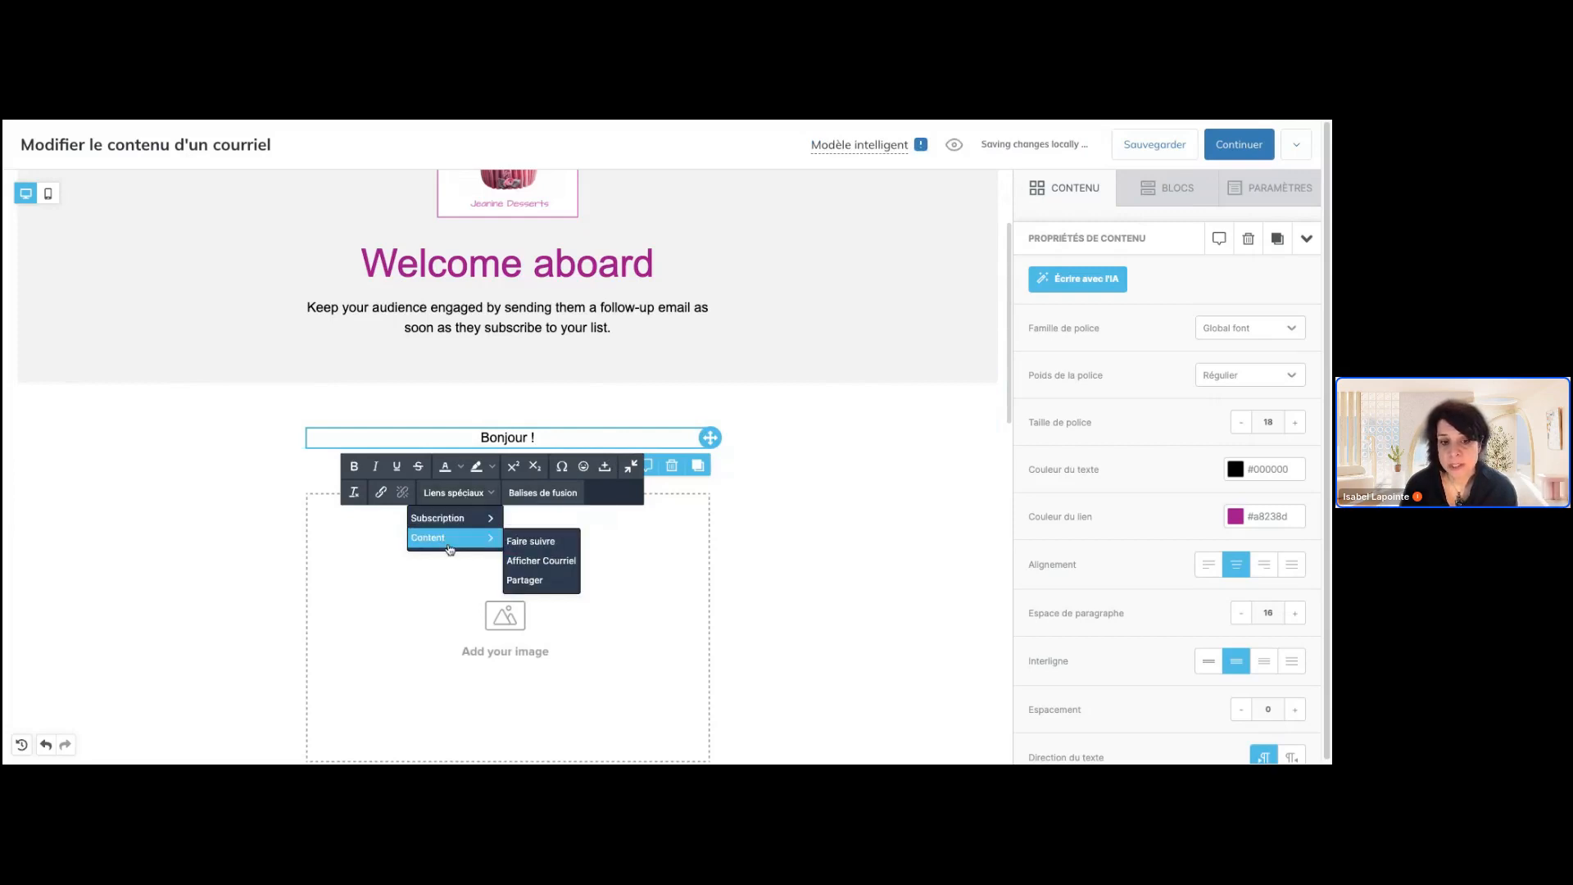
left_click(844, 522)
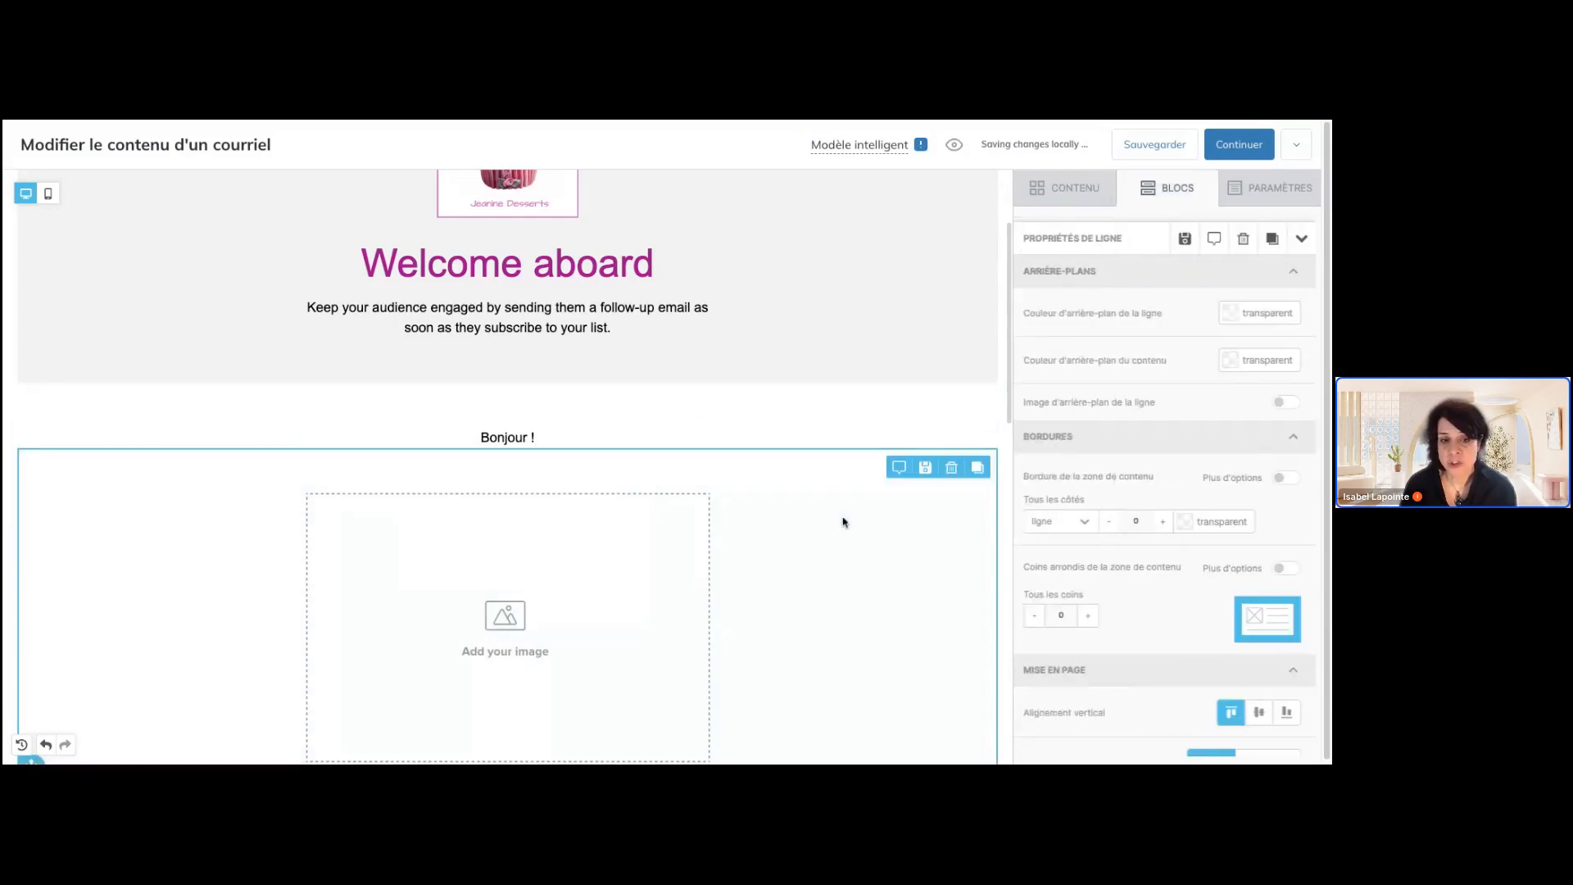
Remove the [CLIENTS.PHONE] merge tag and its preceding comma from the footer's company address paragraph
scroll(844, 522, "down", 10)
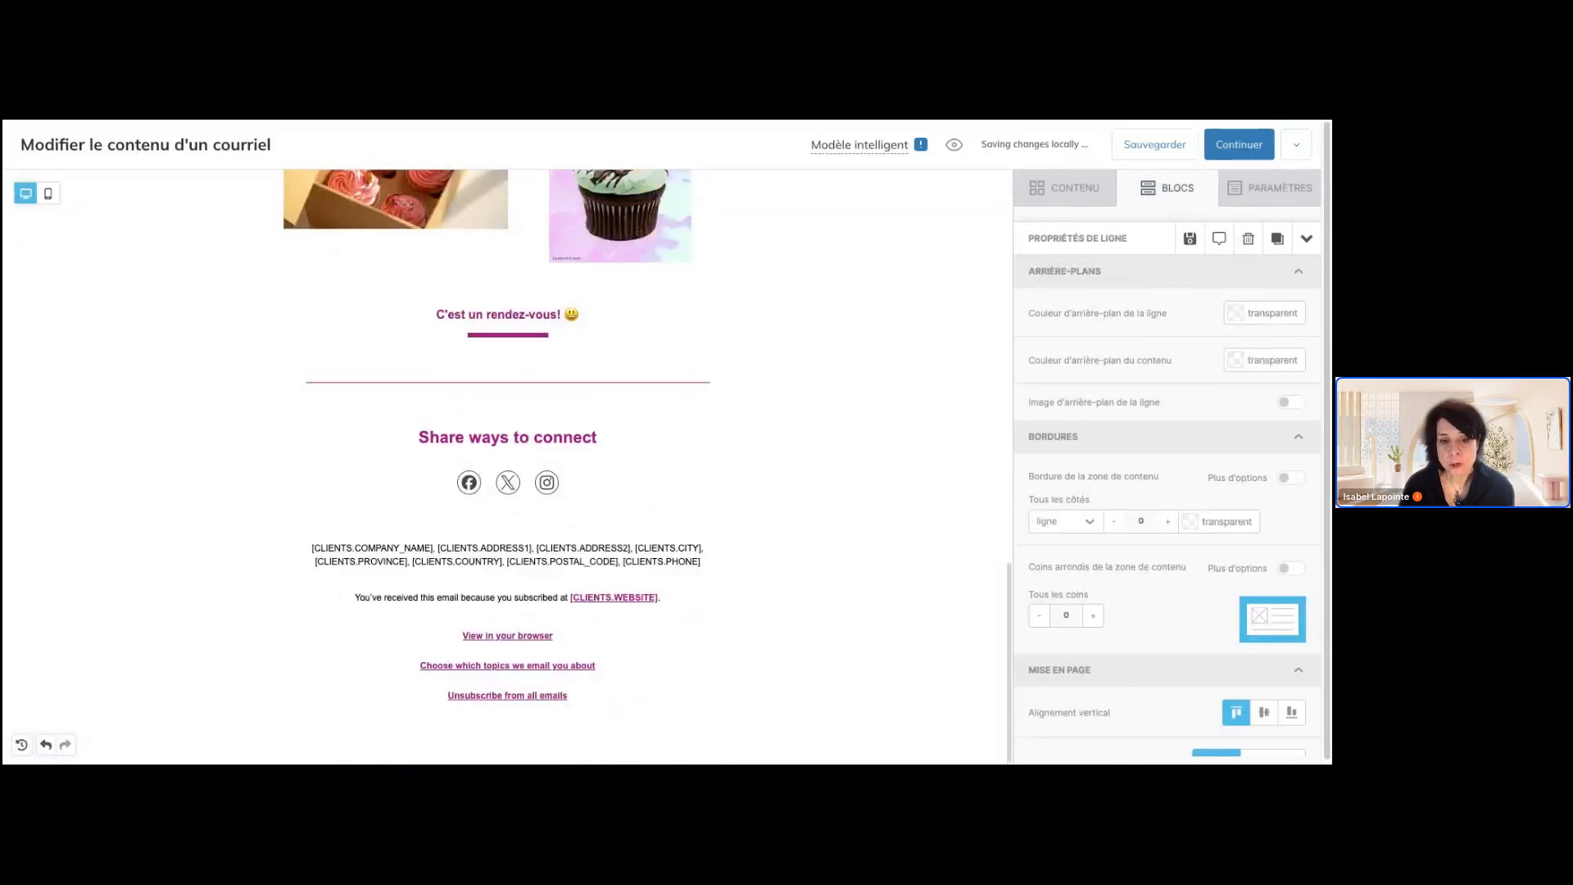
left_click(395, 548)
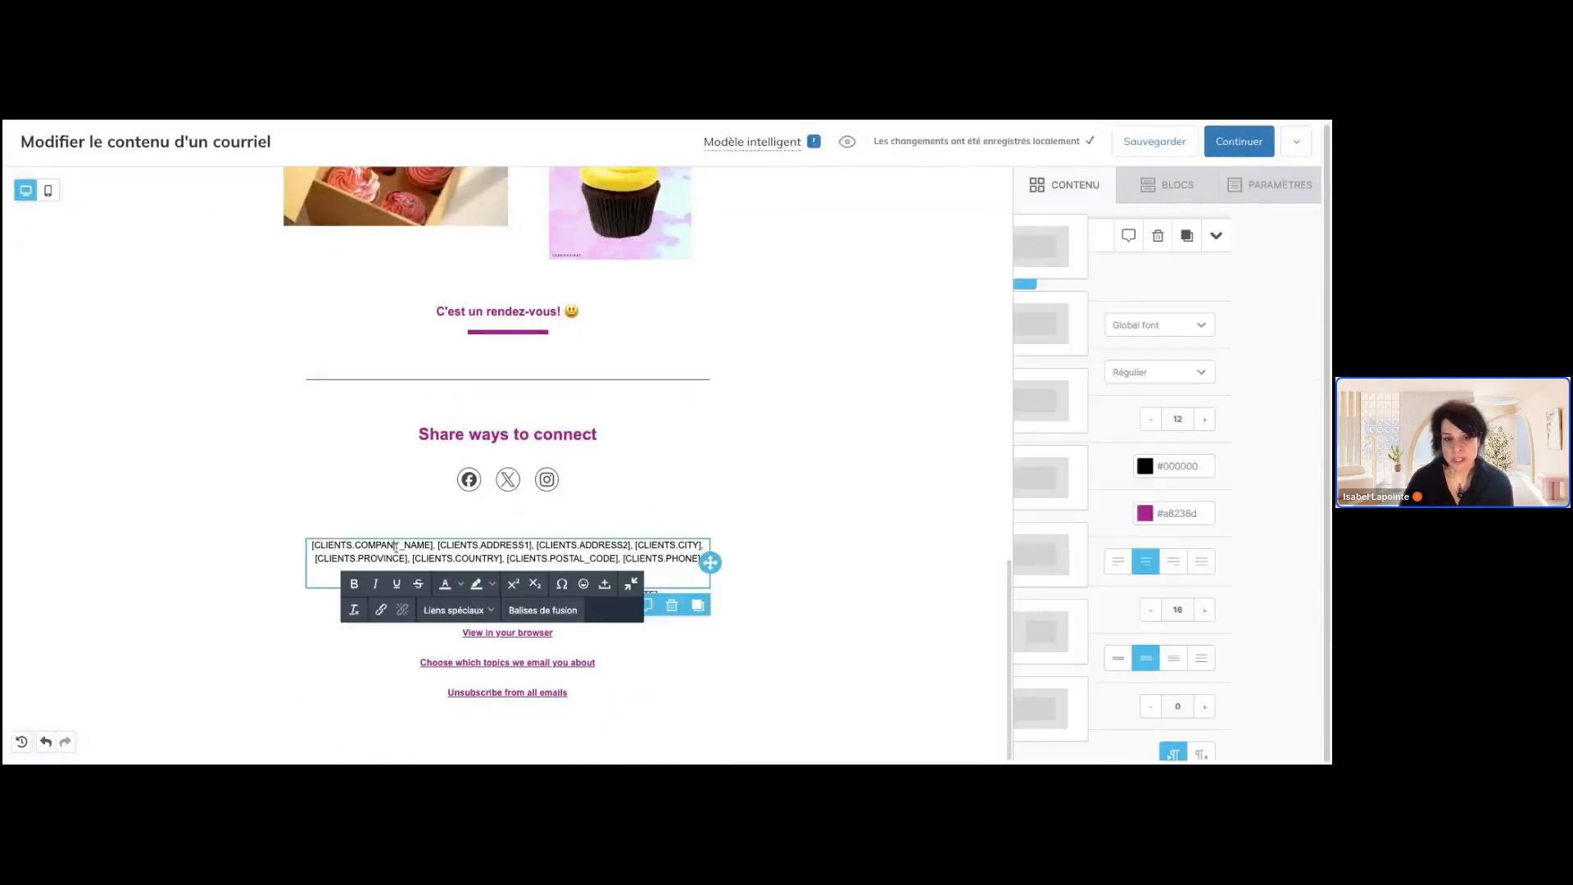
triple_click(395, 548)
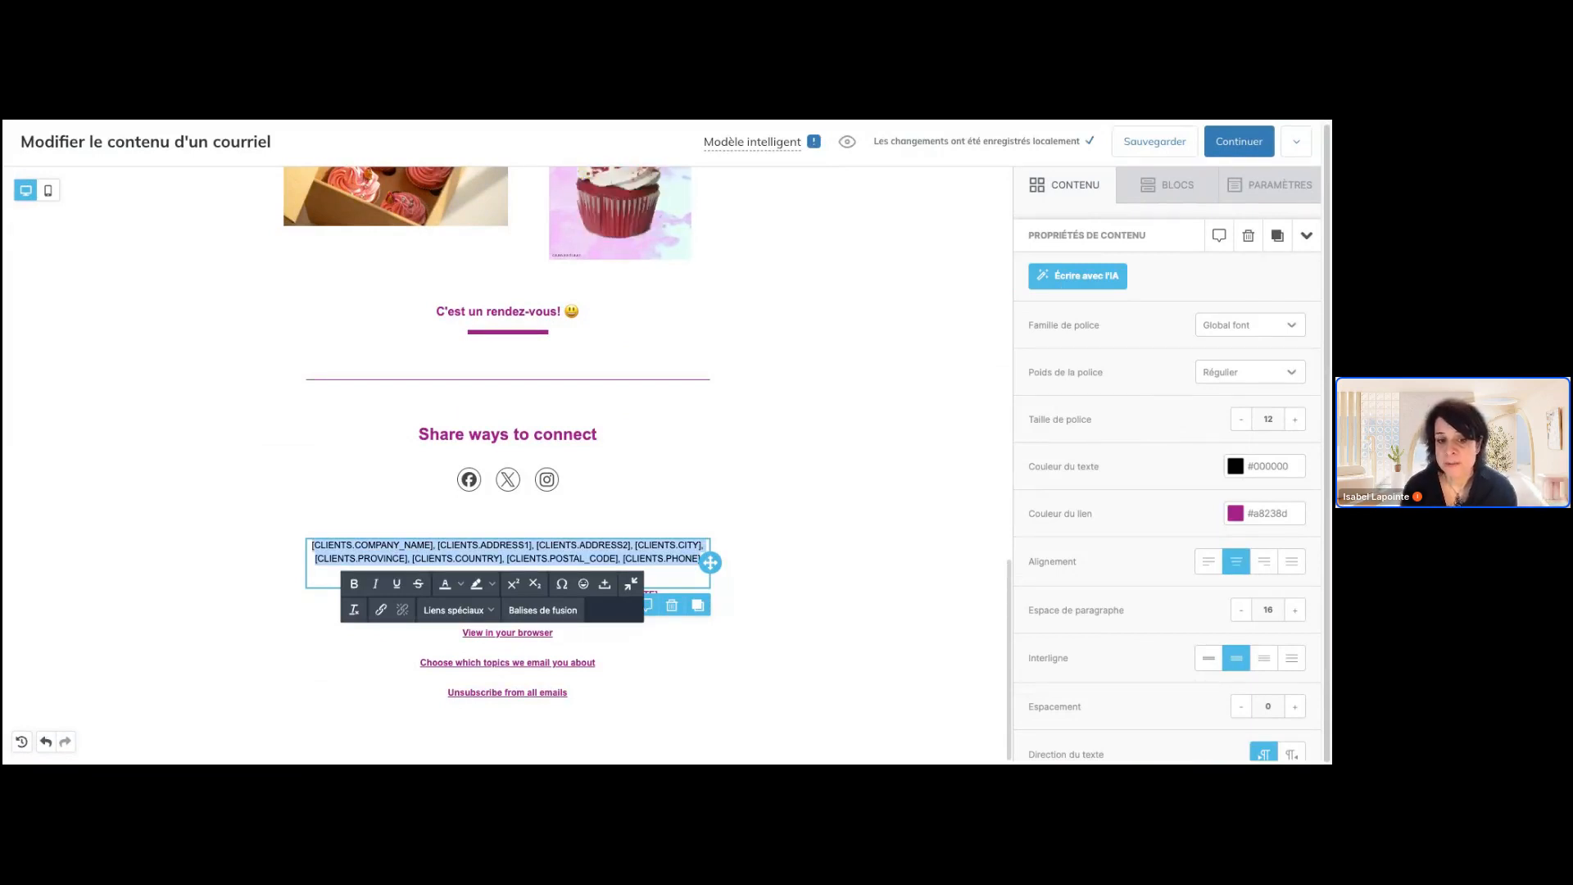
left_click(622, 558)
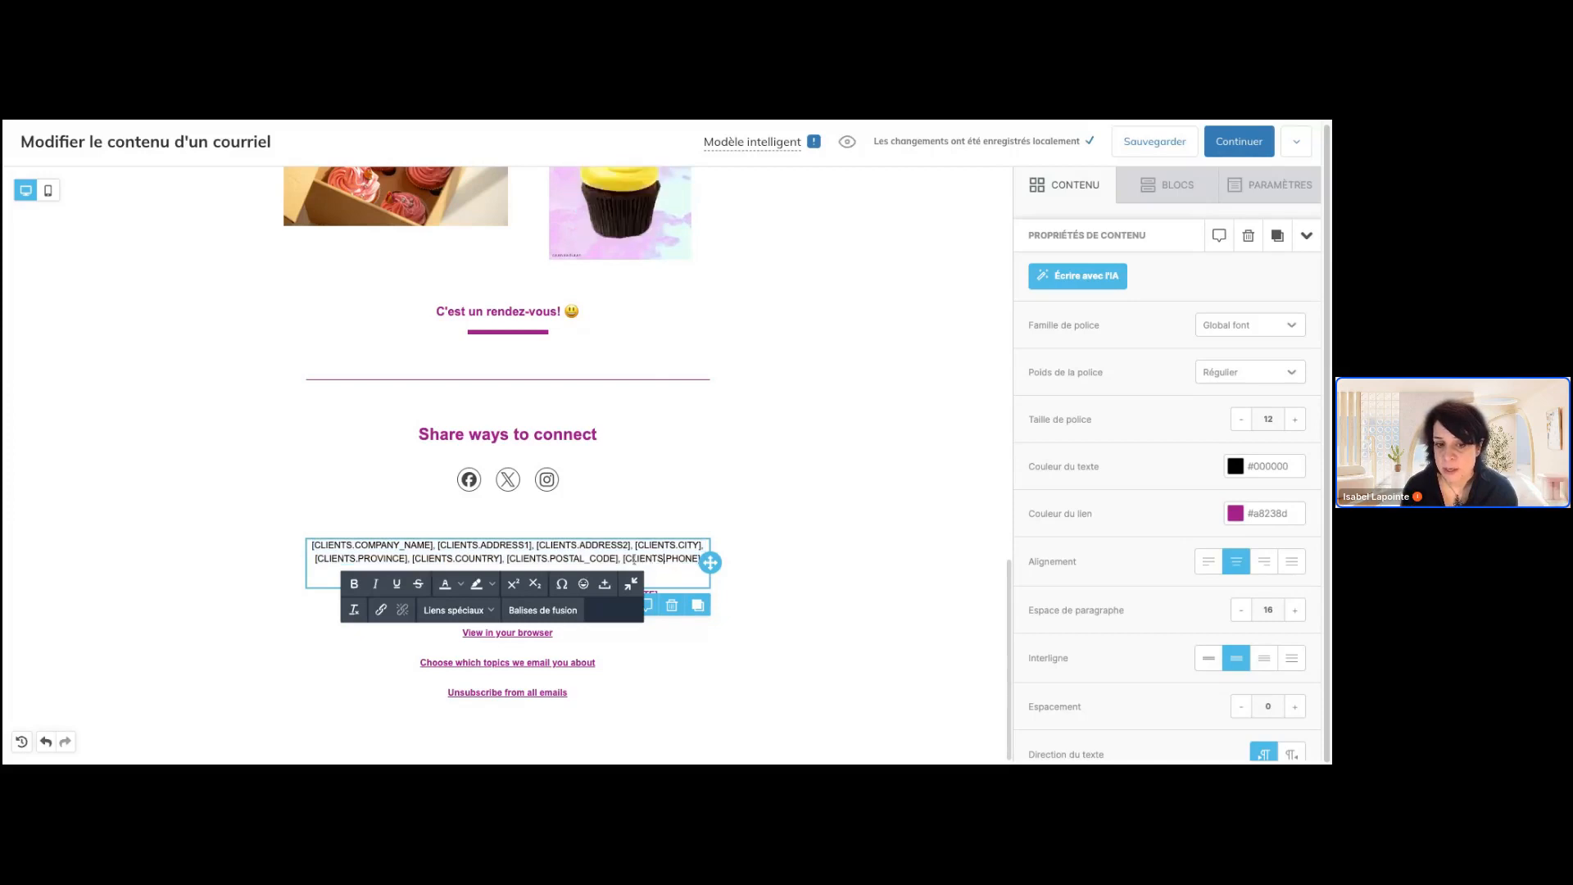
left_click_drag(623, 558, 709, 557)
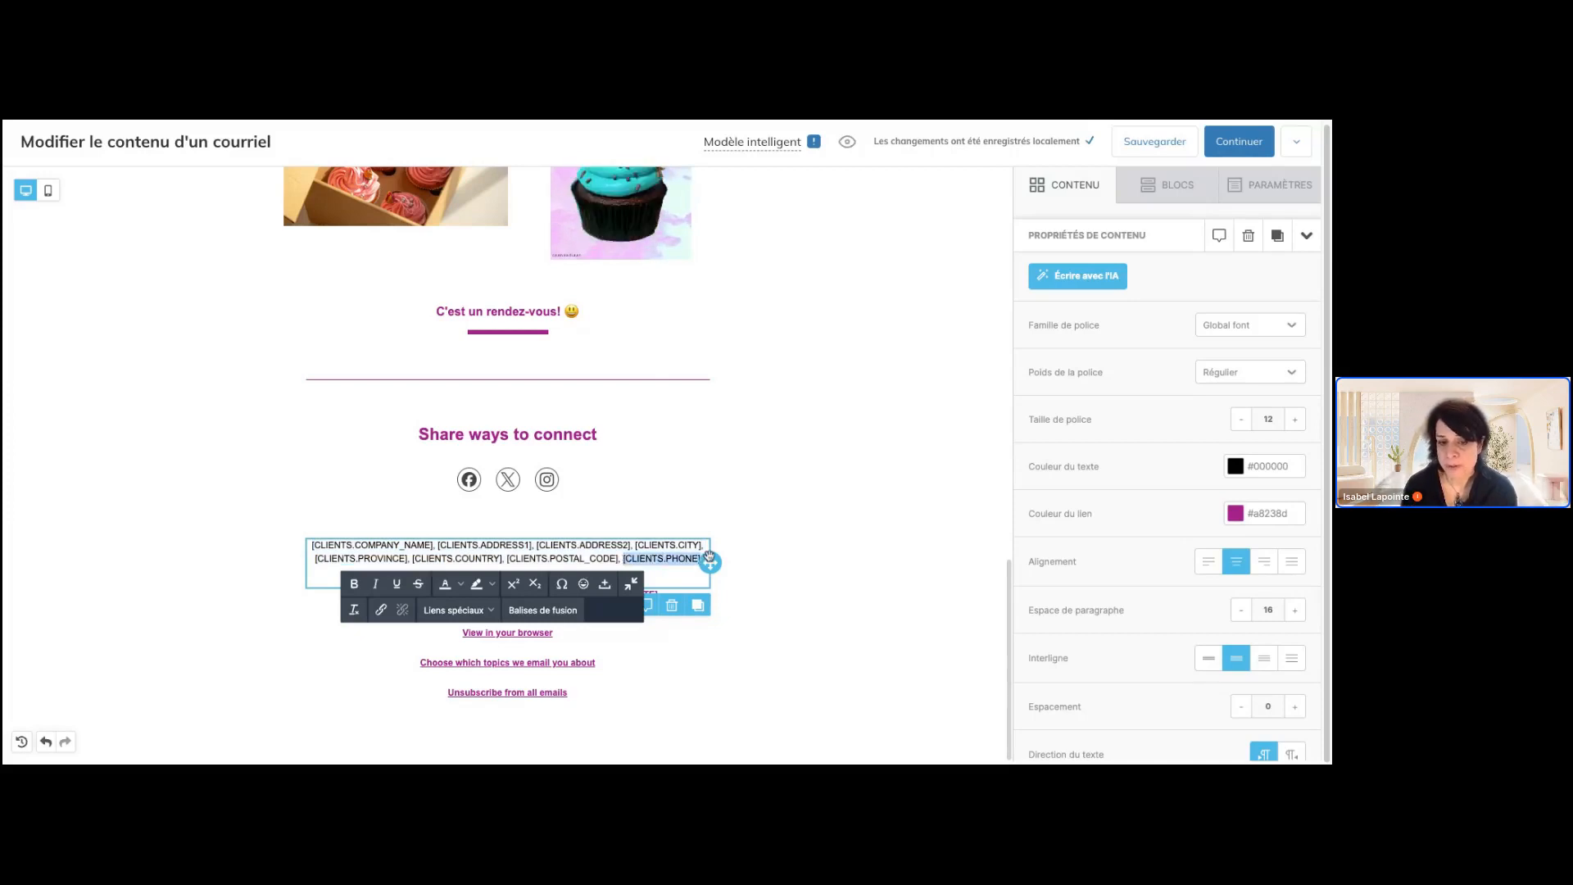
key("BackSpace")
key("BackSpace")
key("BackSpace")
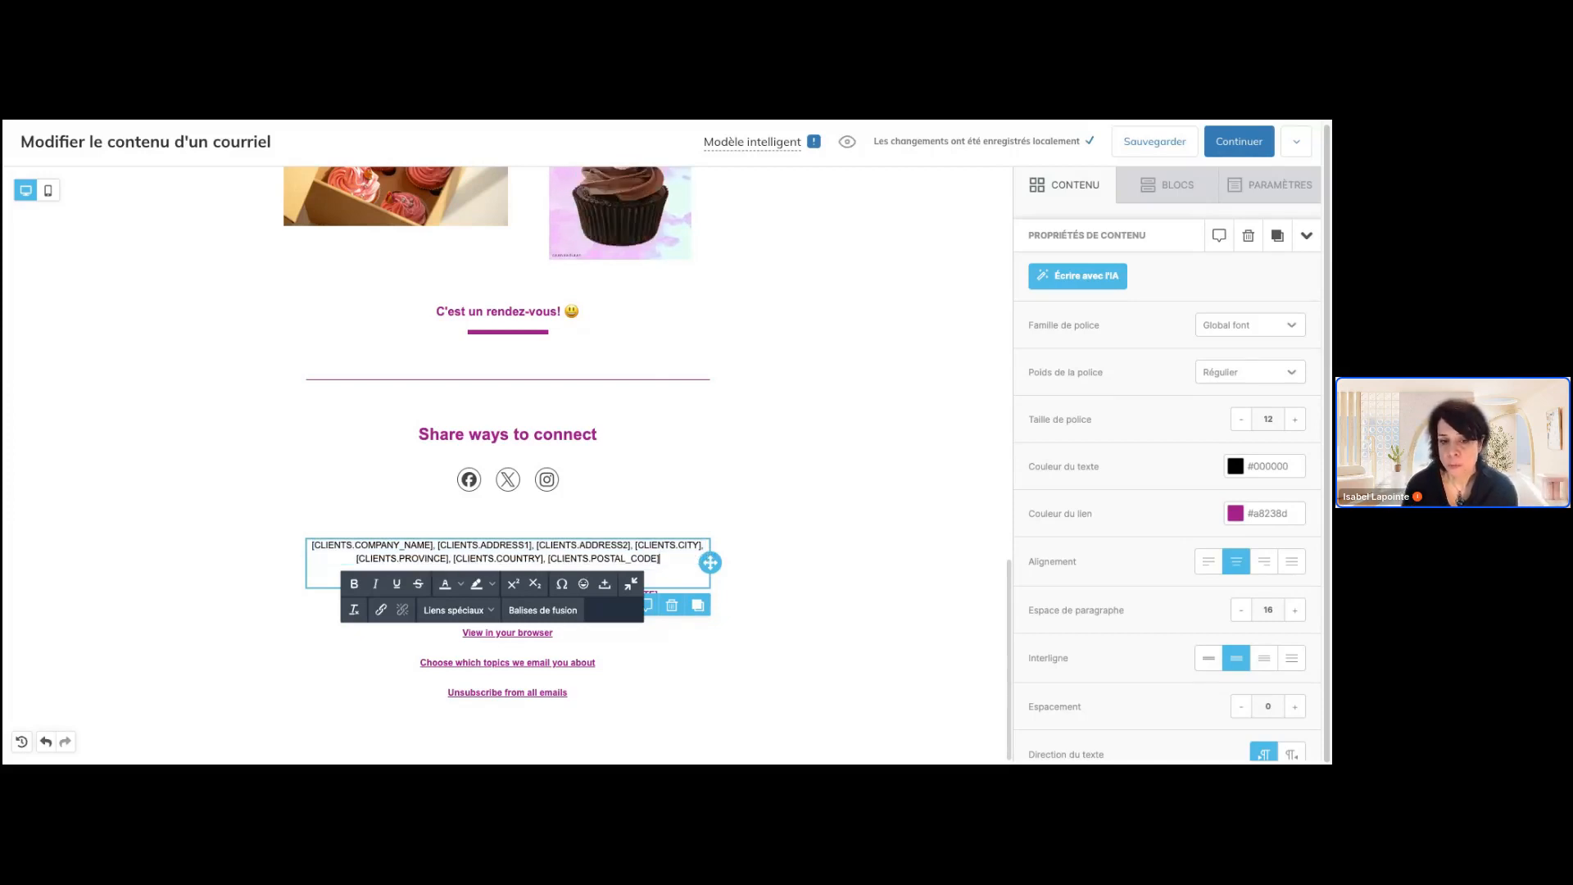
left_click(791, 567)
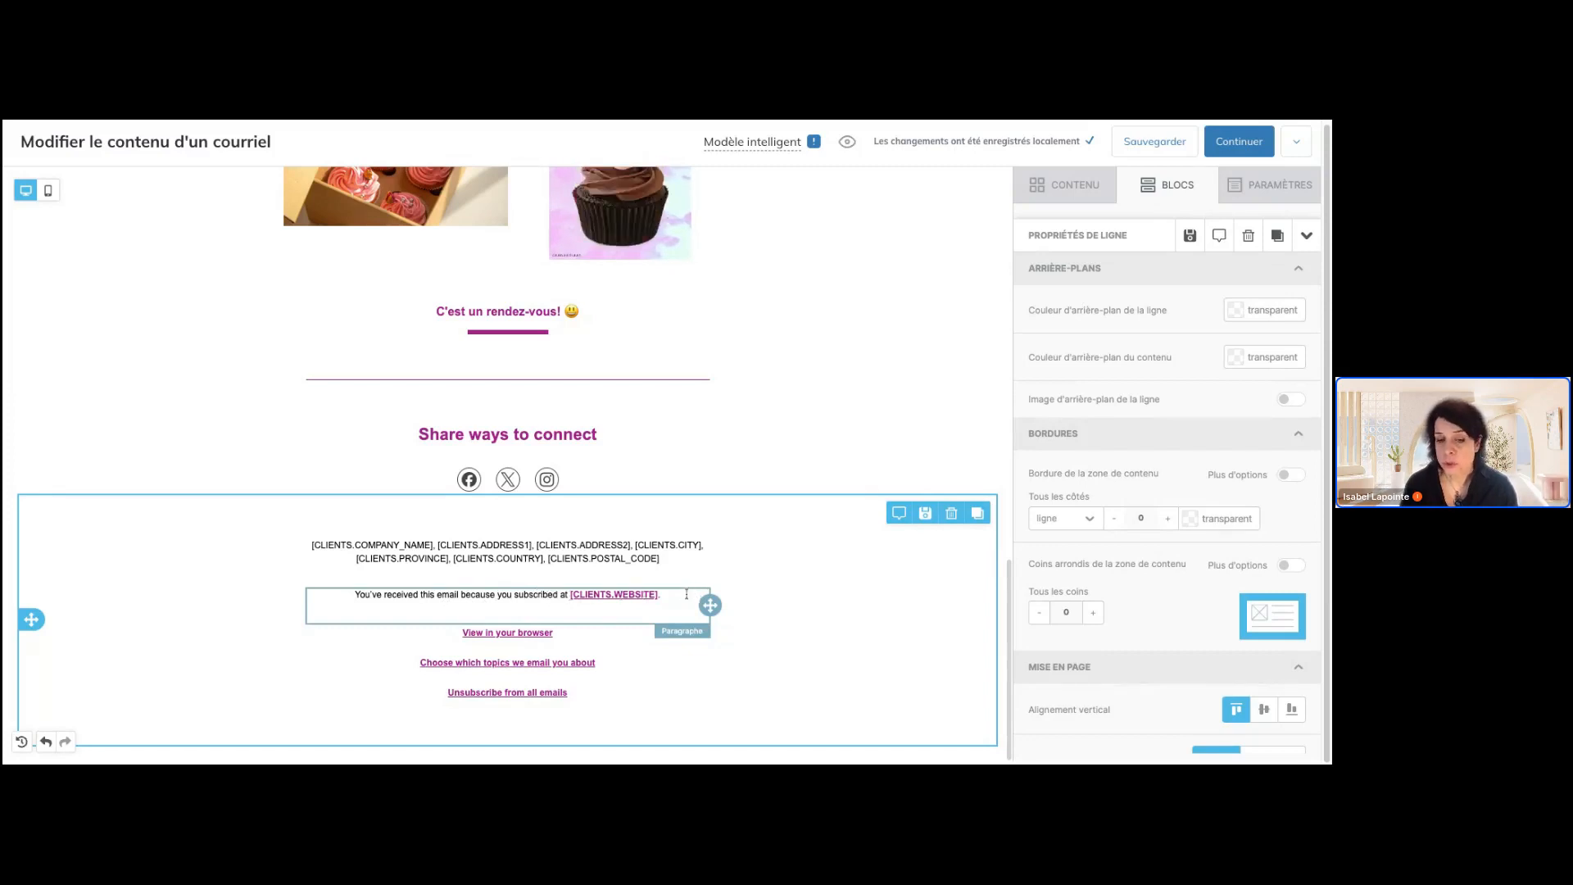
Inspect the [CLIENTS.WEBSITE] link in the footer's subscription notice paragraph
left_click(594, 598)
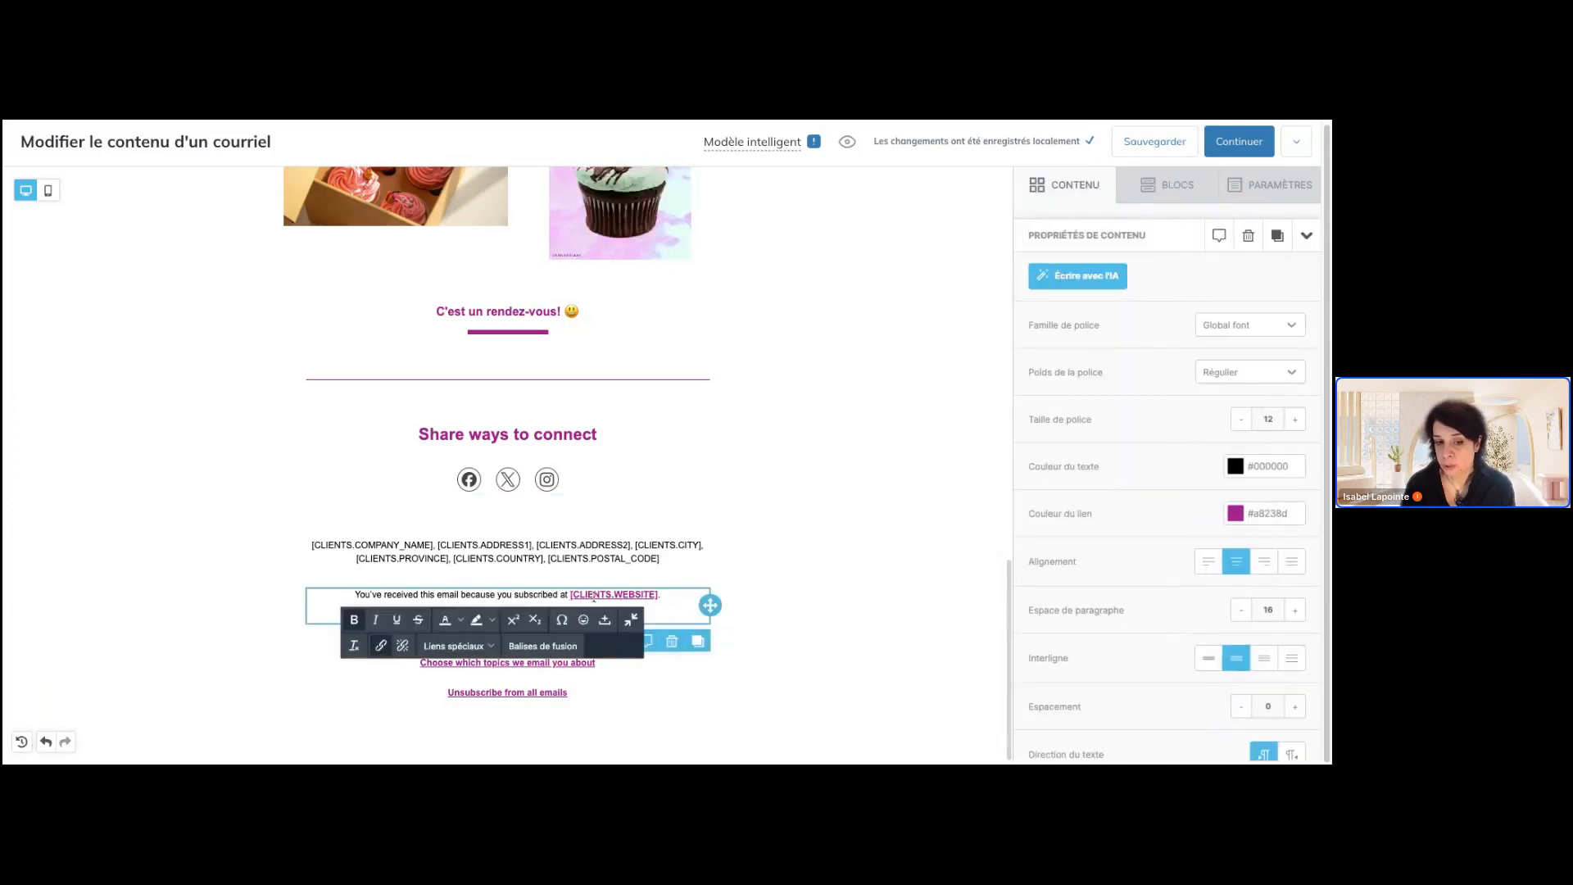
left_click(668, 594)
left_click(771, 584)
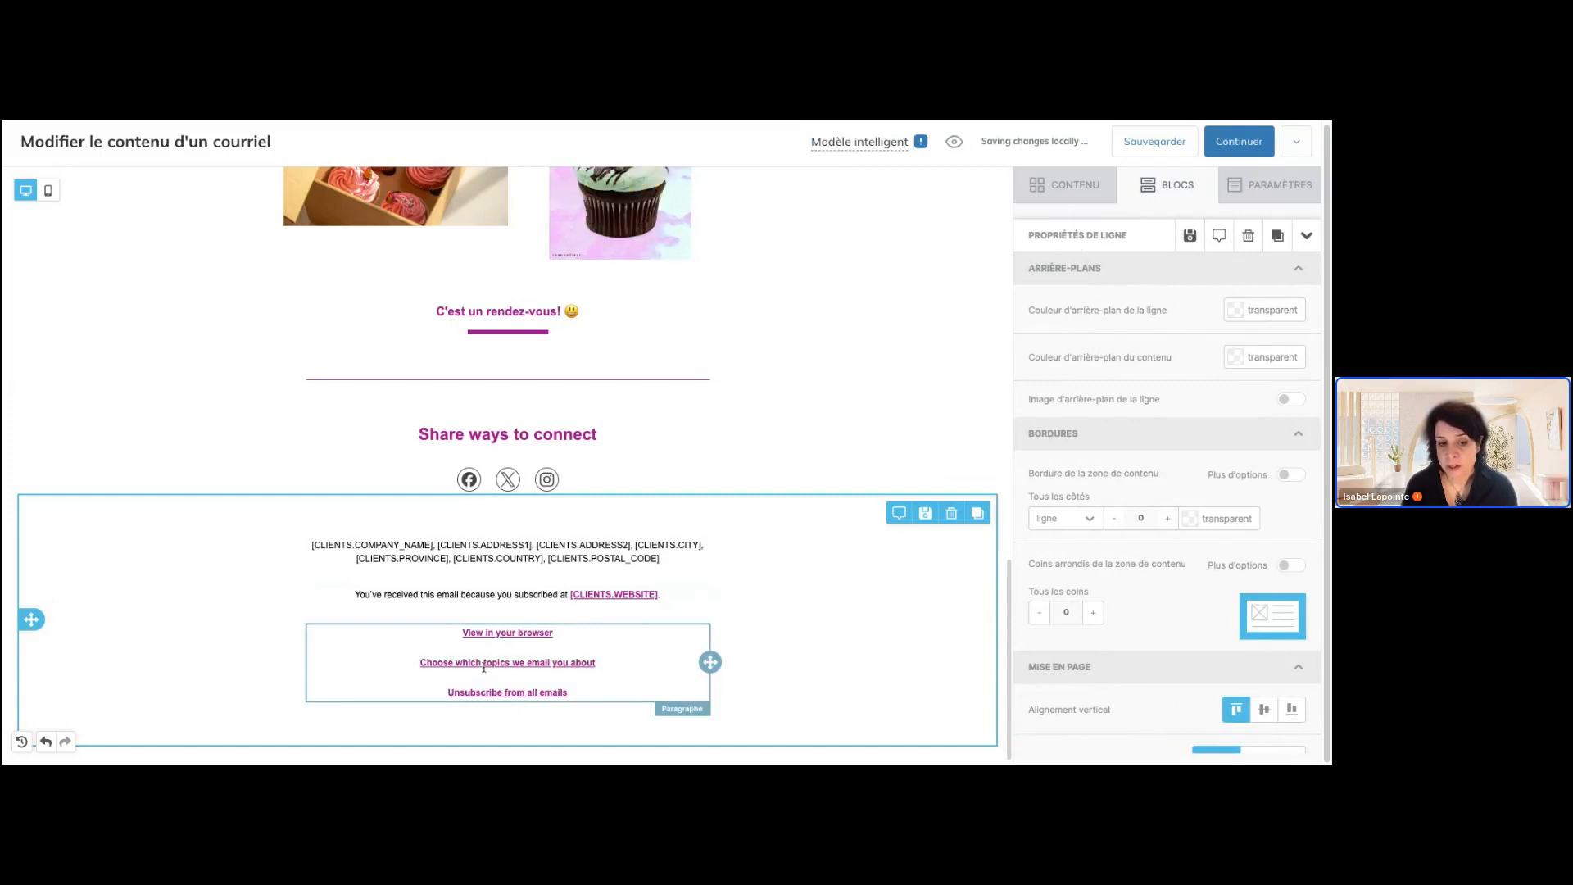
Delete the "Choose which topics we email you about" link and its empty line from the footer's links paragraph
left_click(567, 662)
triple_click(567, 662)
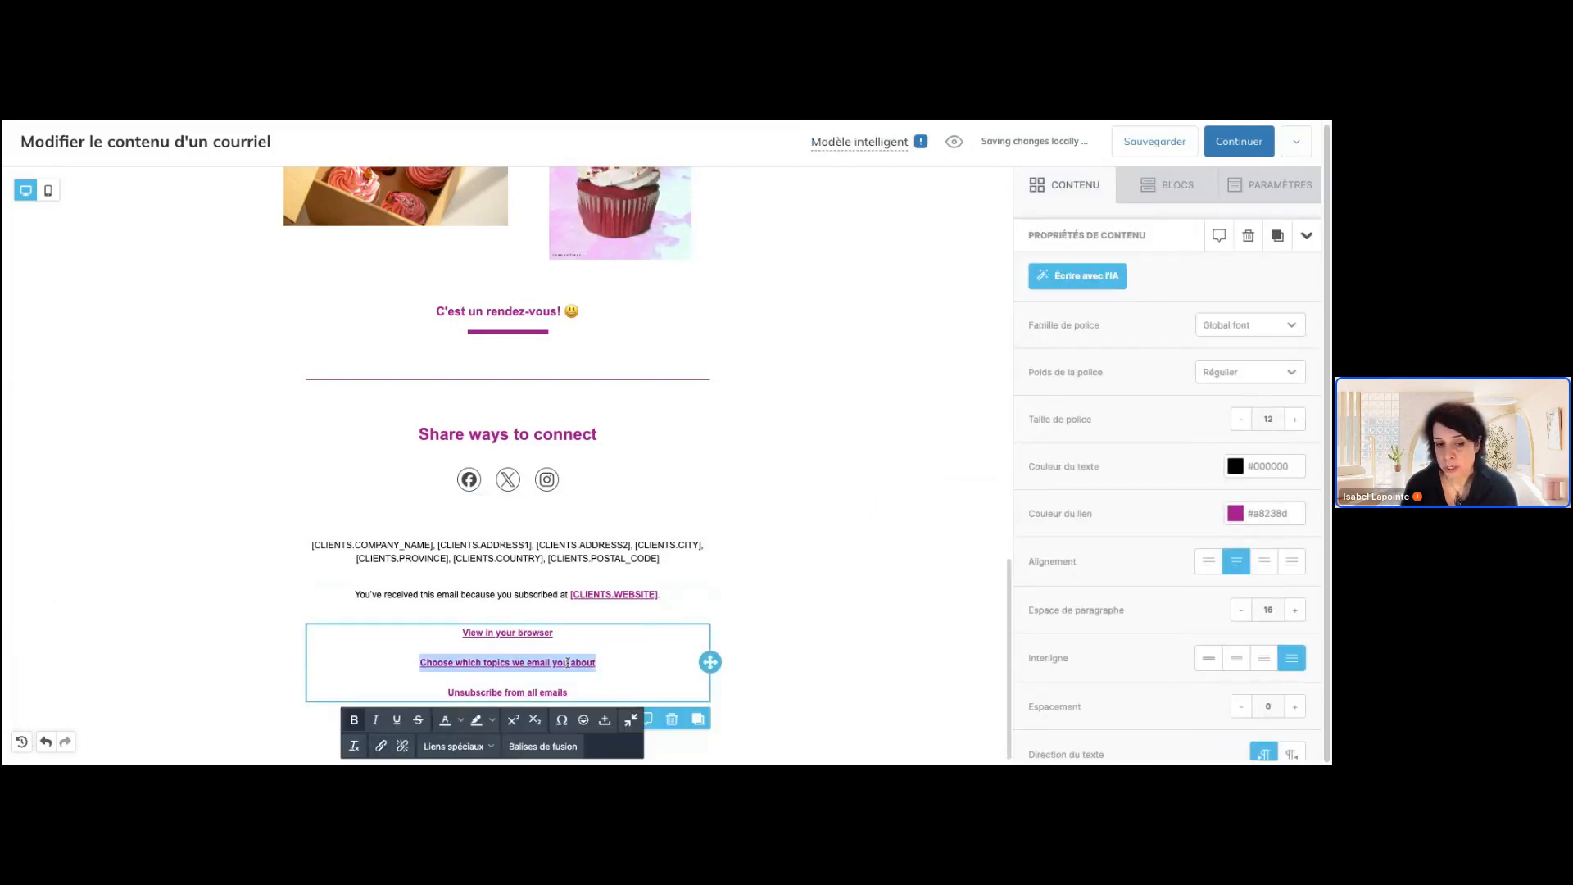
key("BackSpace")
key("BackSpace")
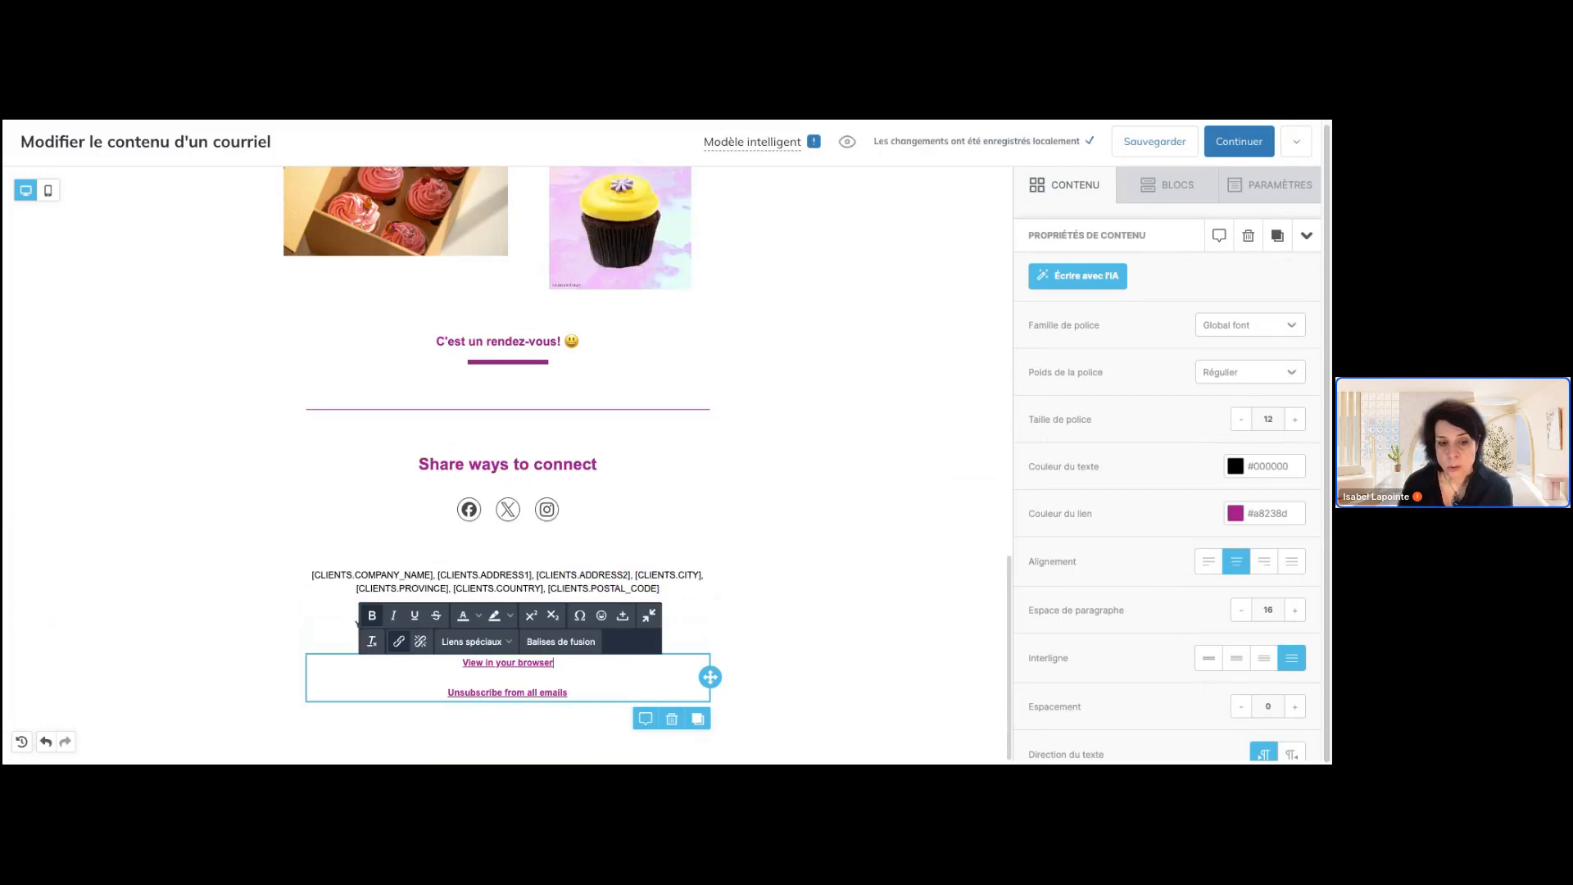
Try deleting the footer's "Unsubscribe from all emails" link, and undo the deletion
triple_click(531, 693)
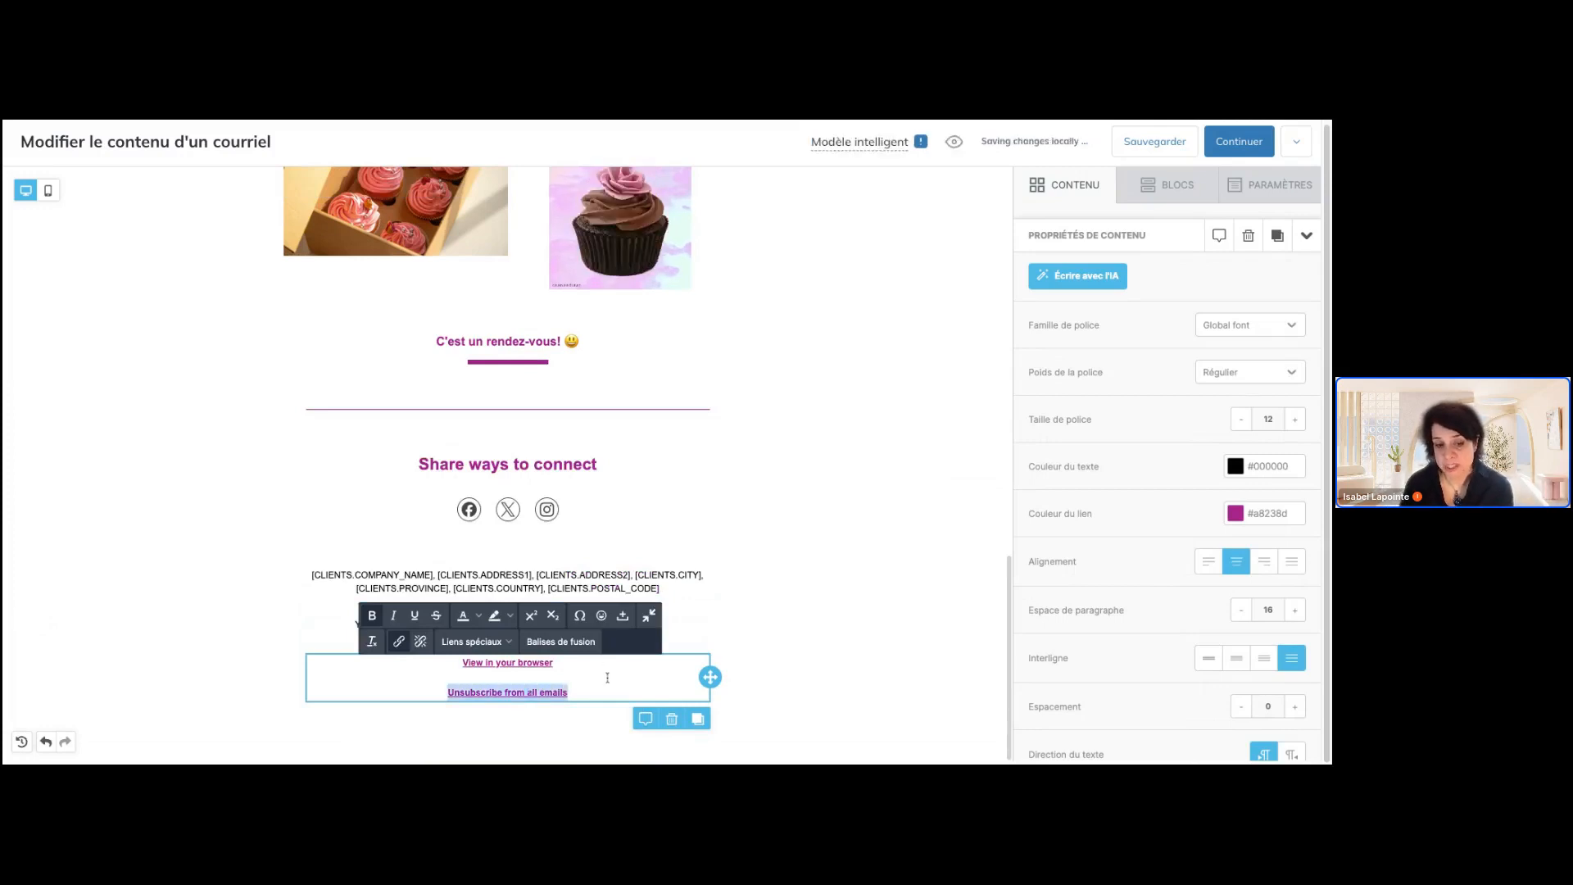
key("BackSpace")
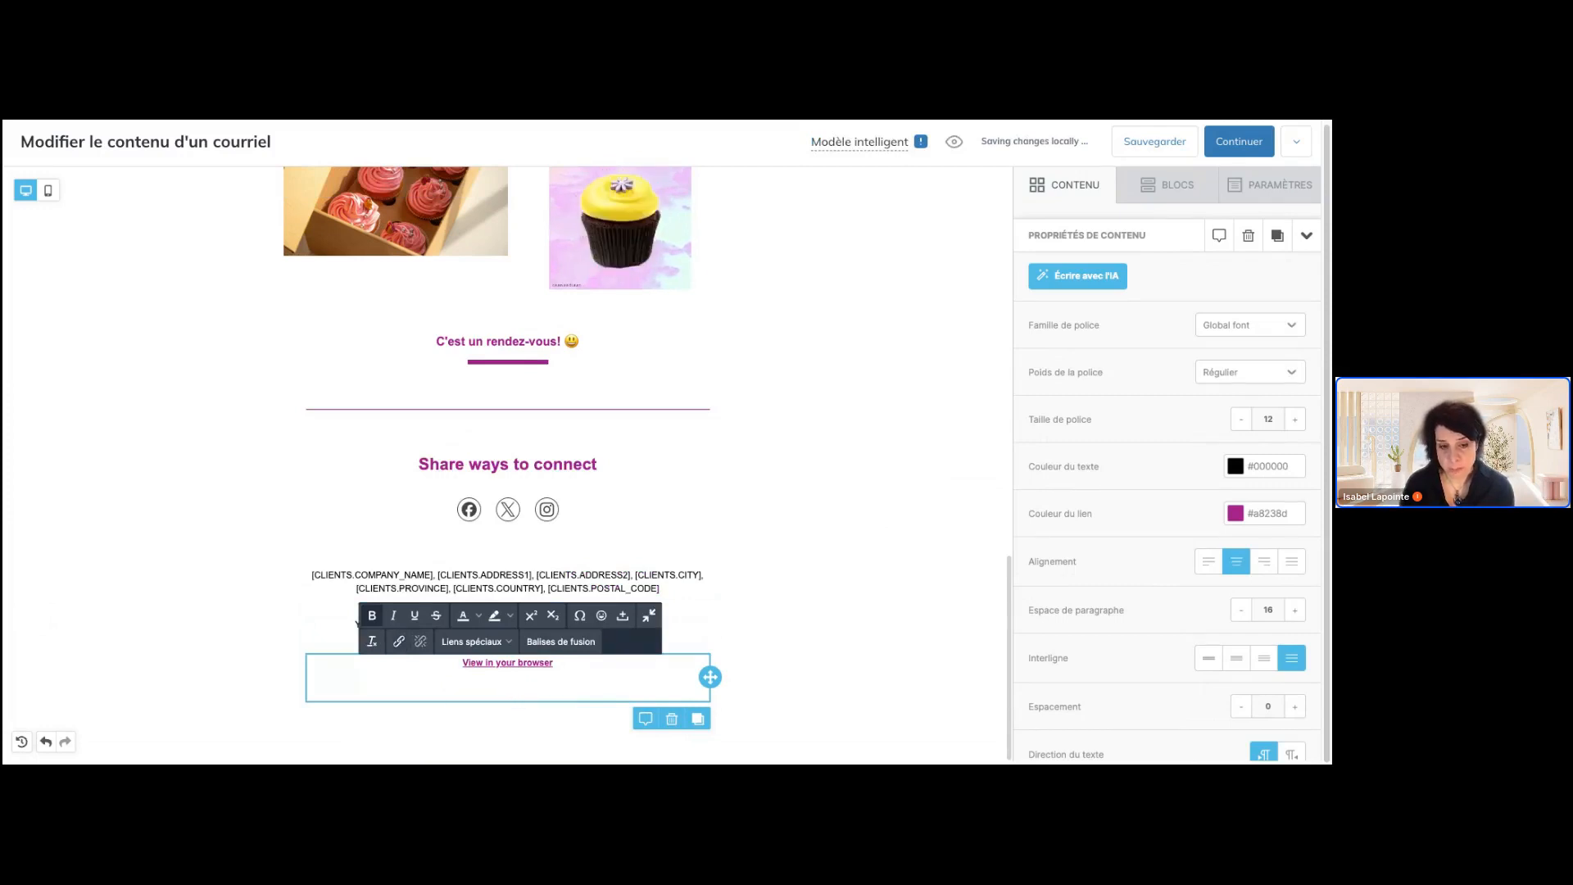
key("ctrl+z")
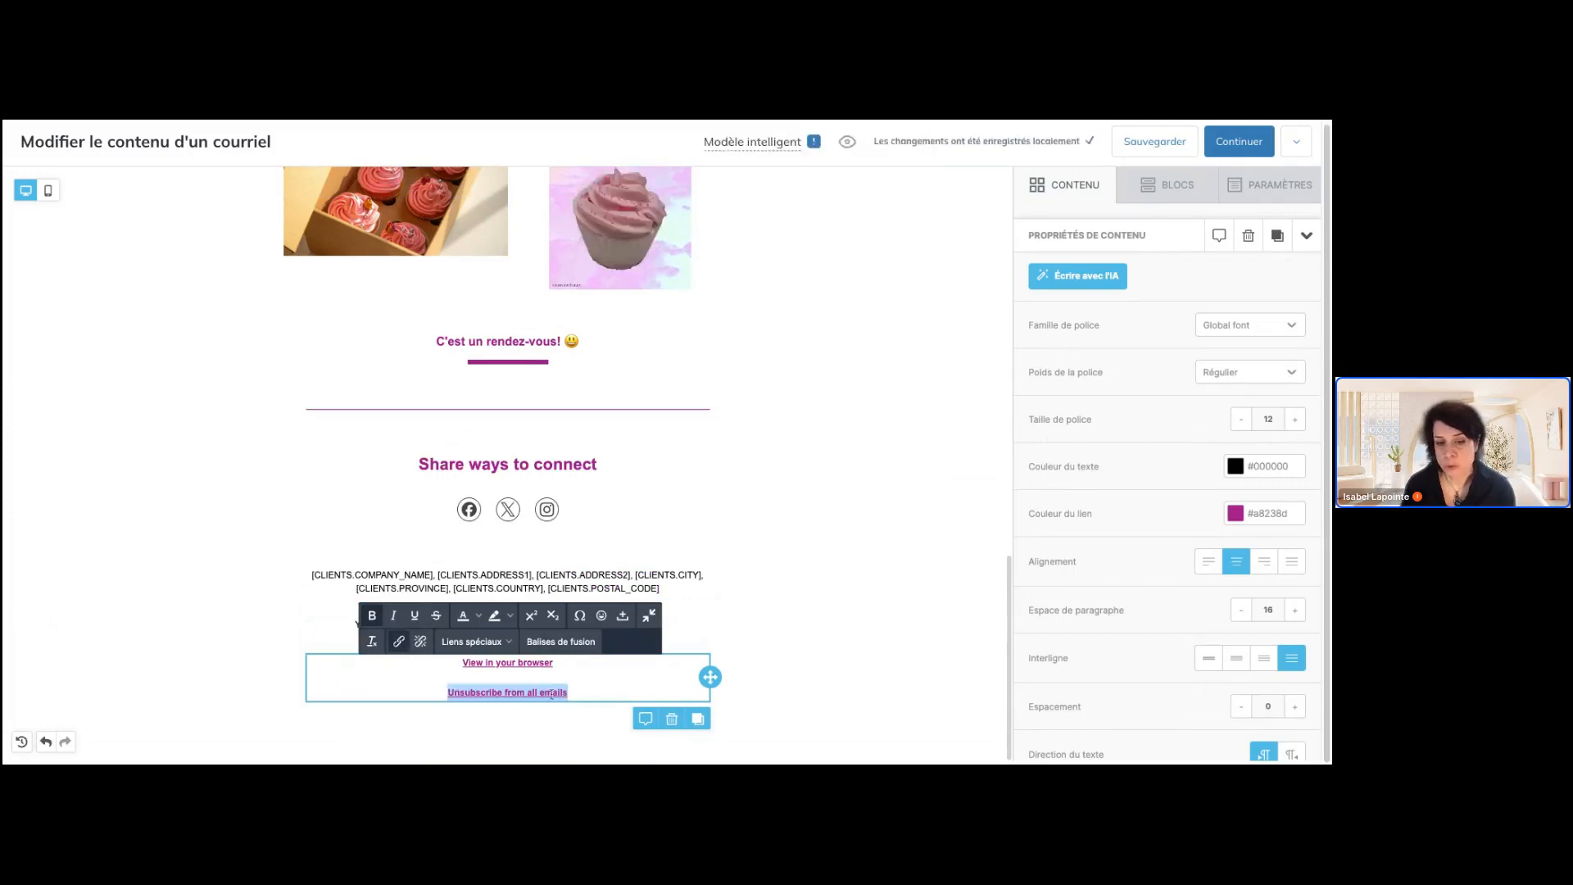
left_click(551, 694)
left_click(707, 608)
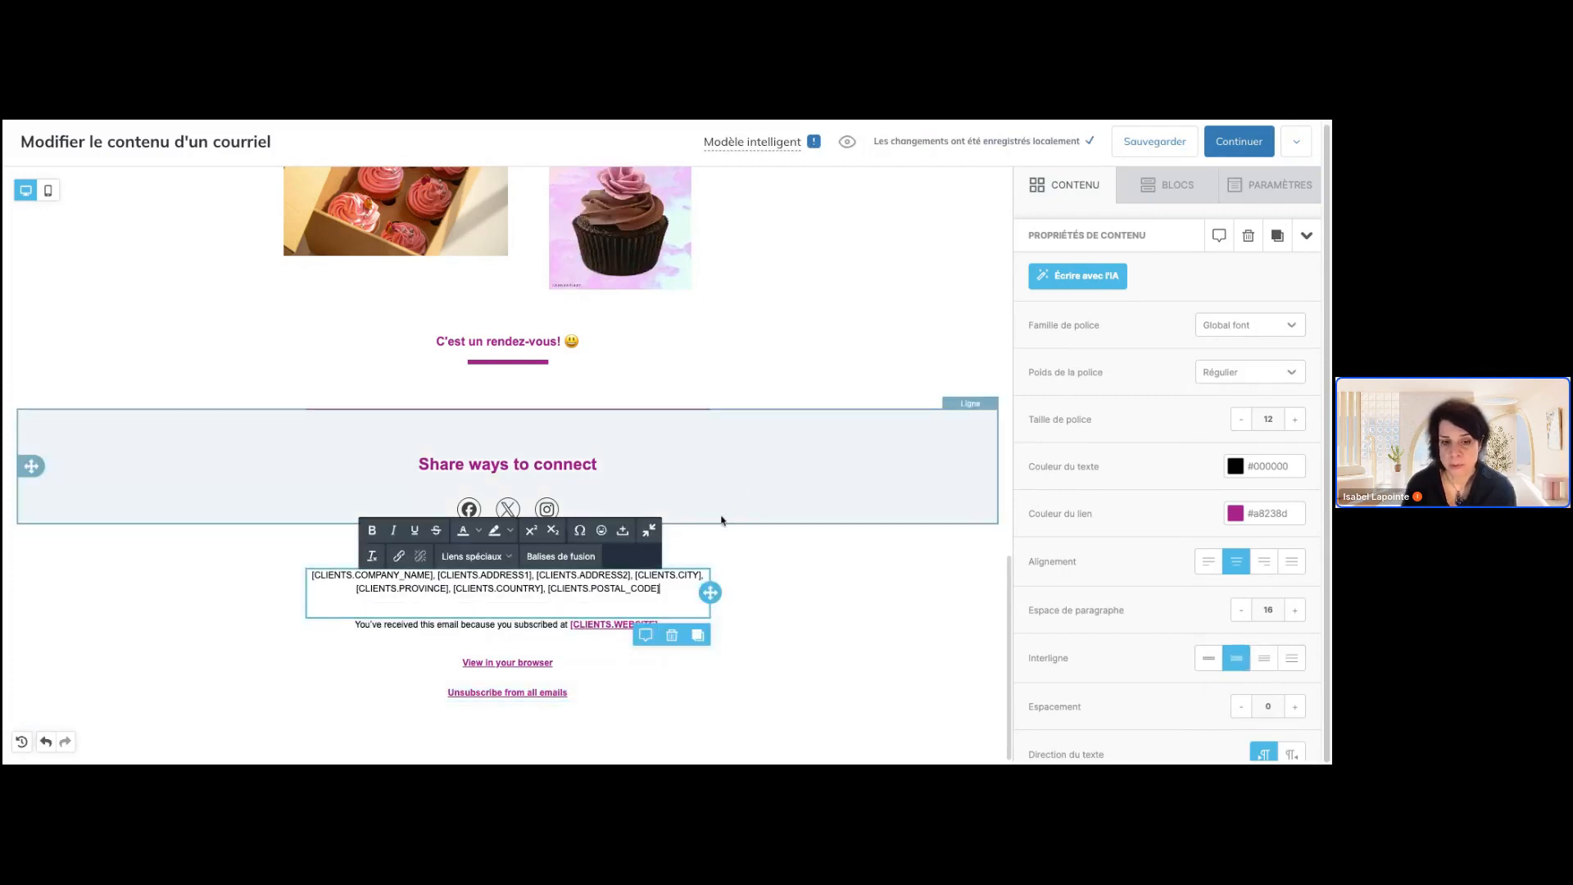
Replace the "Share ways to connect" heading with "Restons en contact"
left_click(721, 521)
double_click(499, 463)
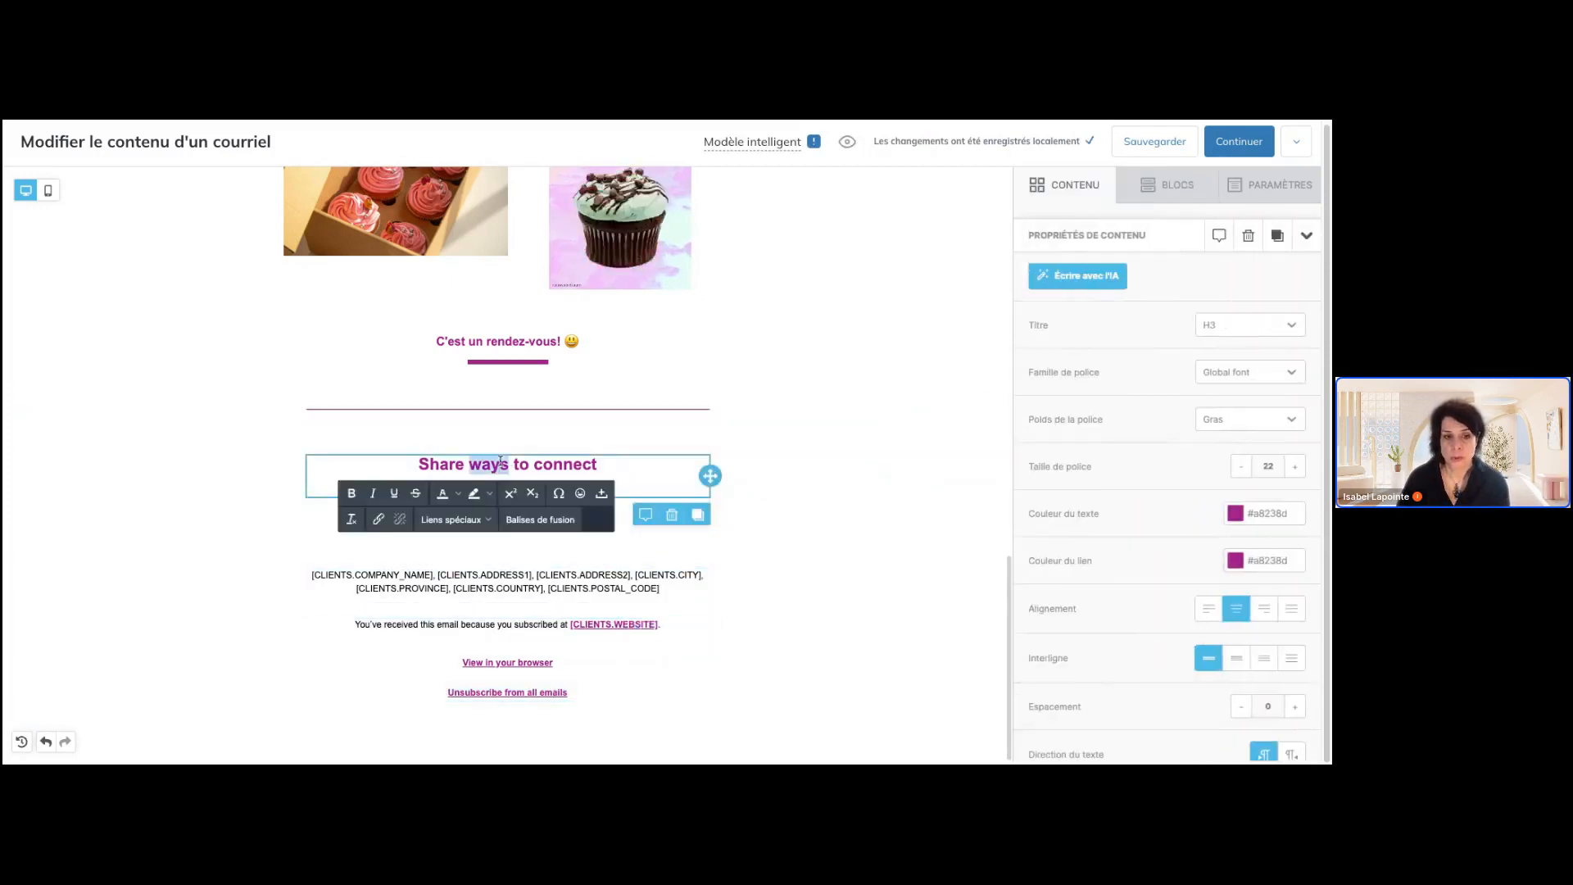
triple_click(500, 463)
type("Re")
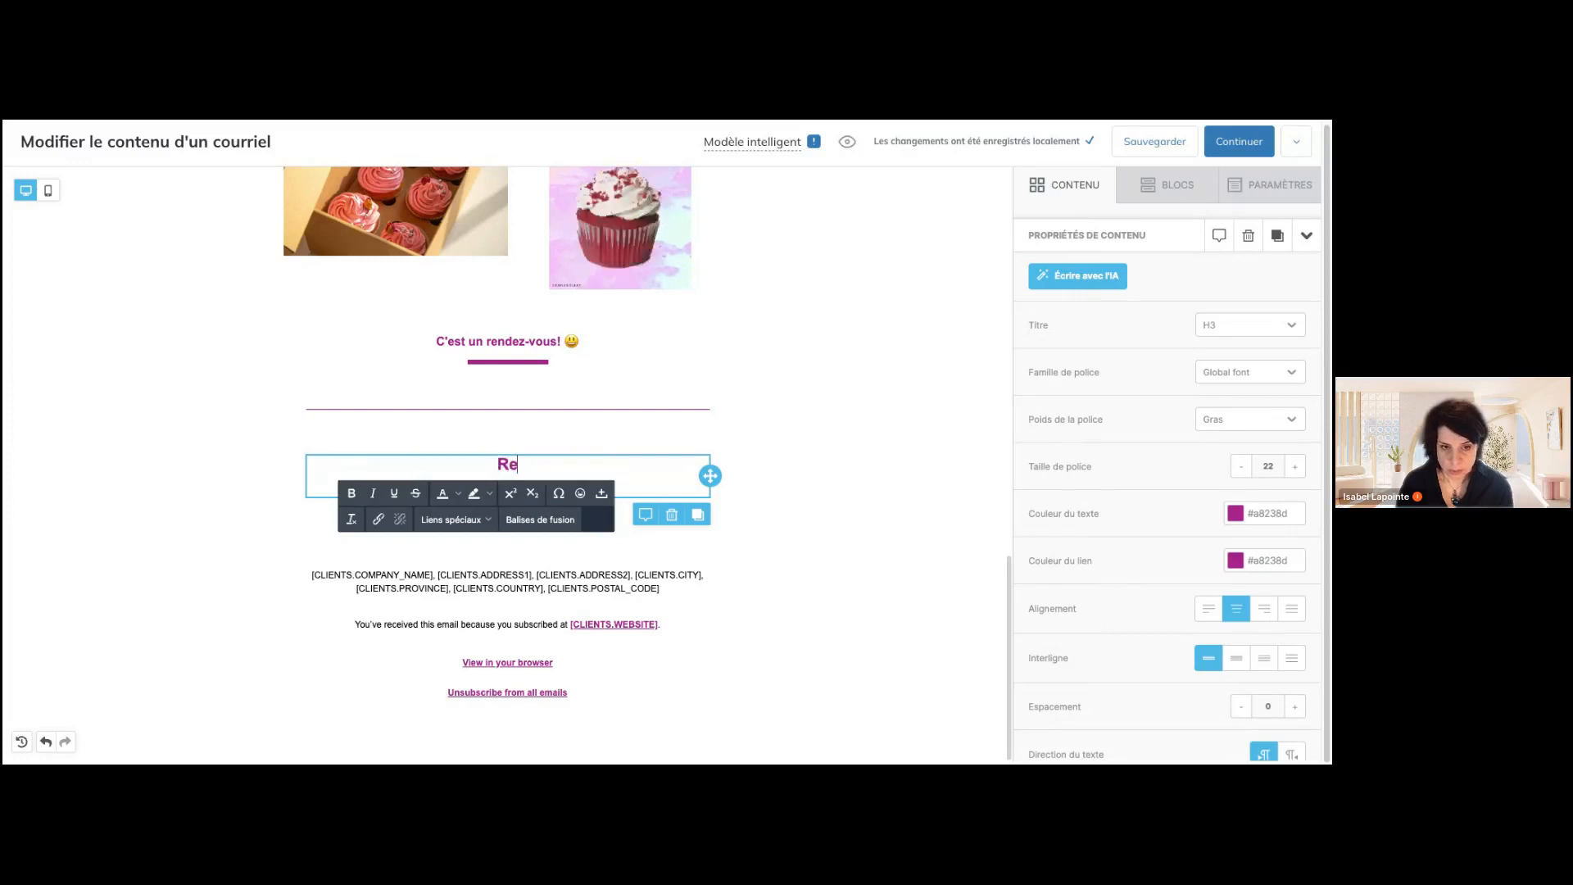
type("stons en cà")
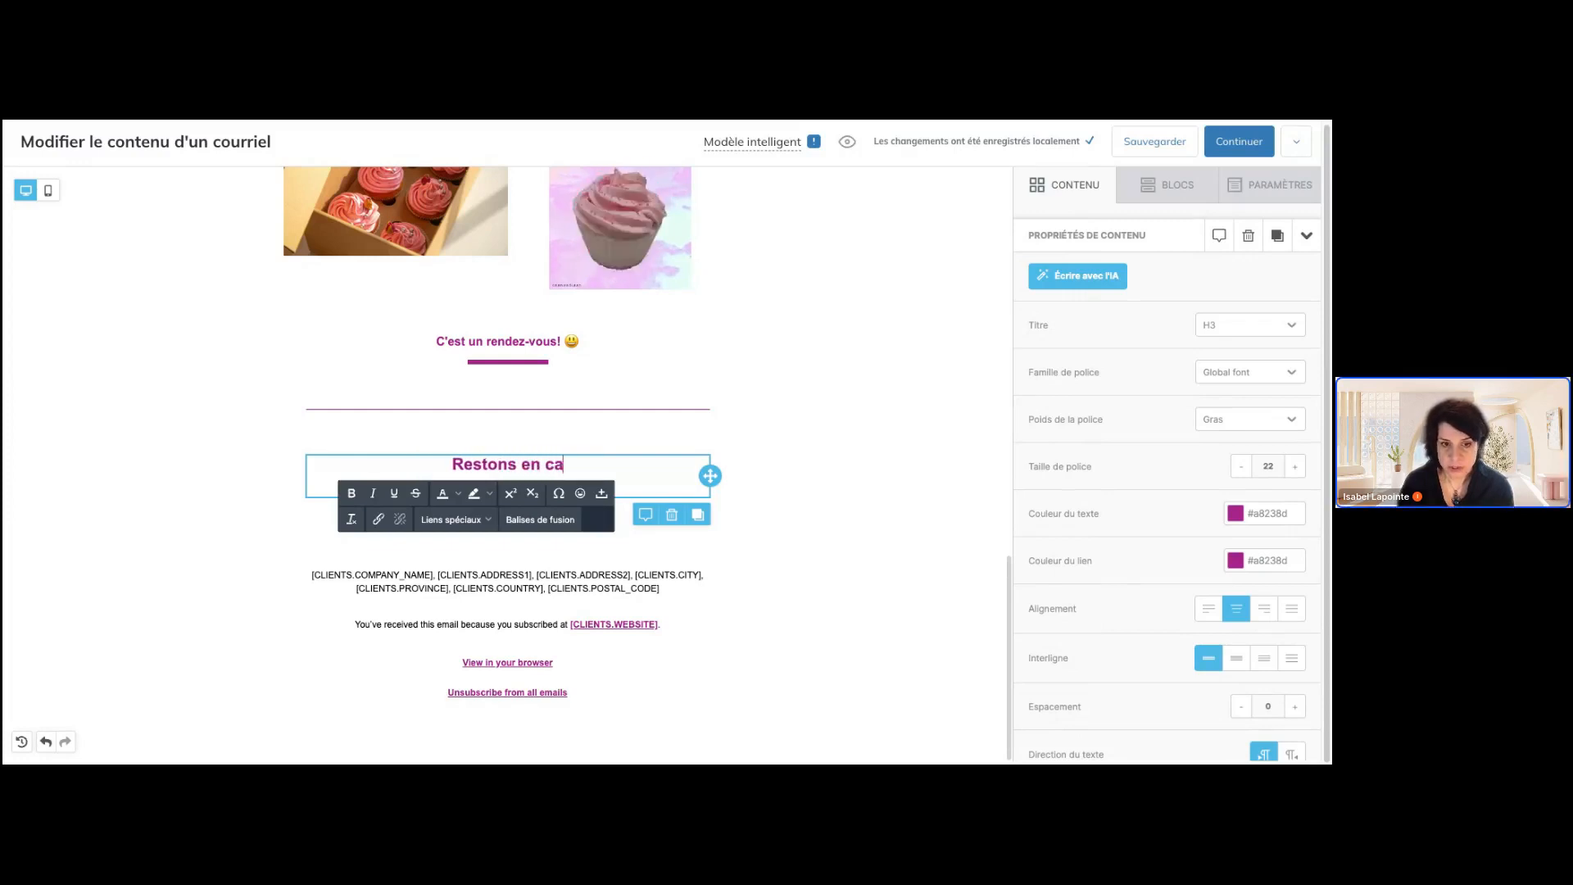
key("BackSpace")
type("ontact")
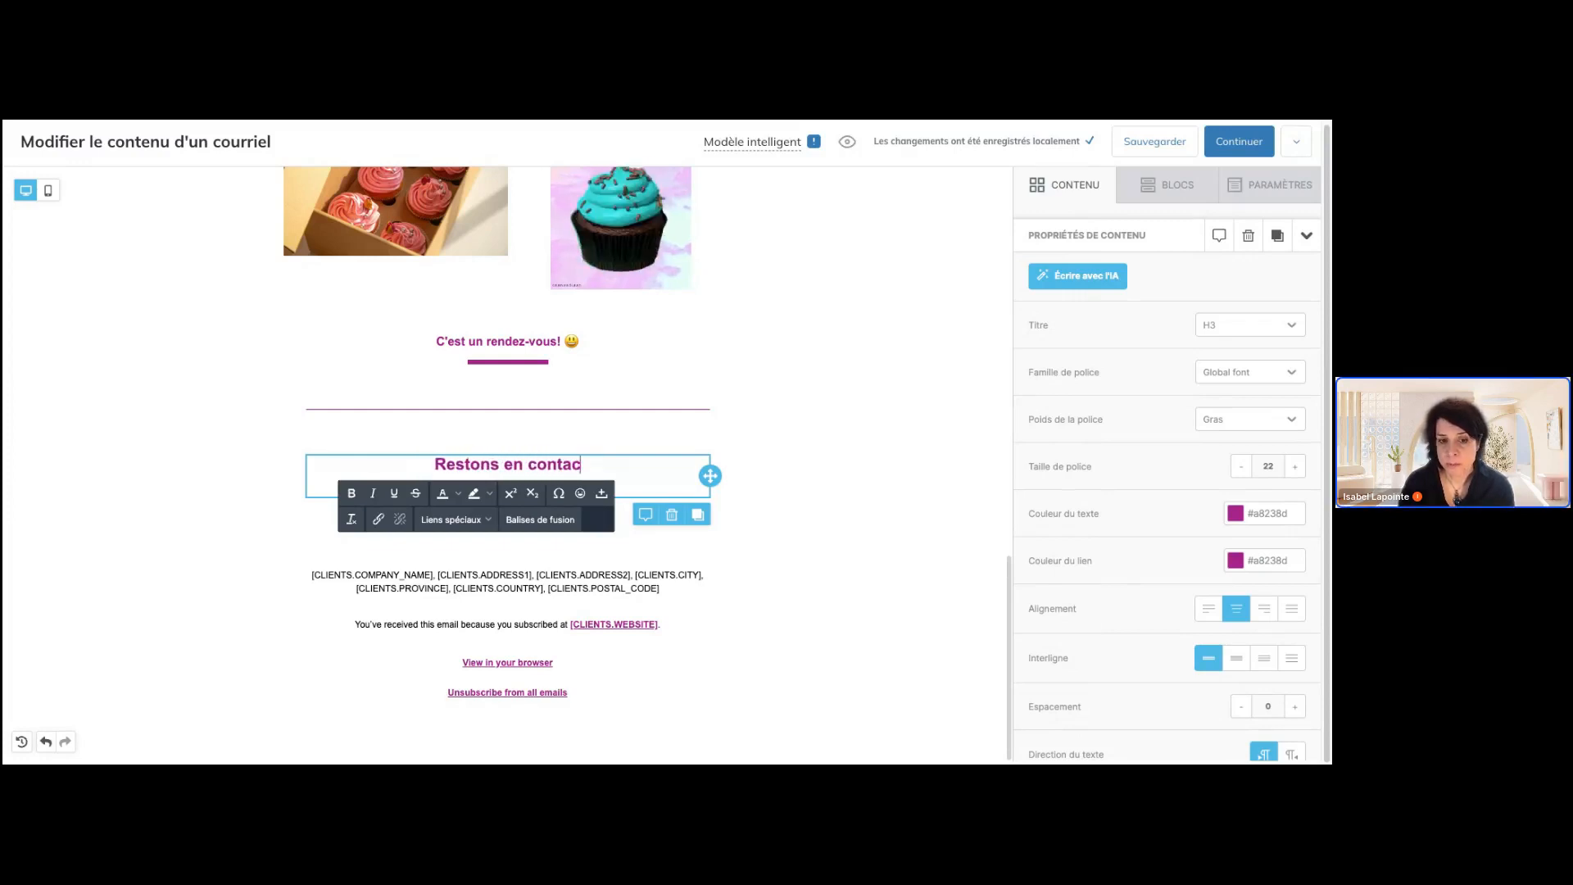
left_click(748, 484)
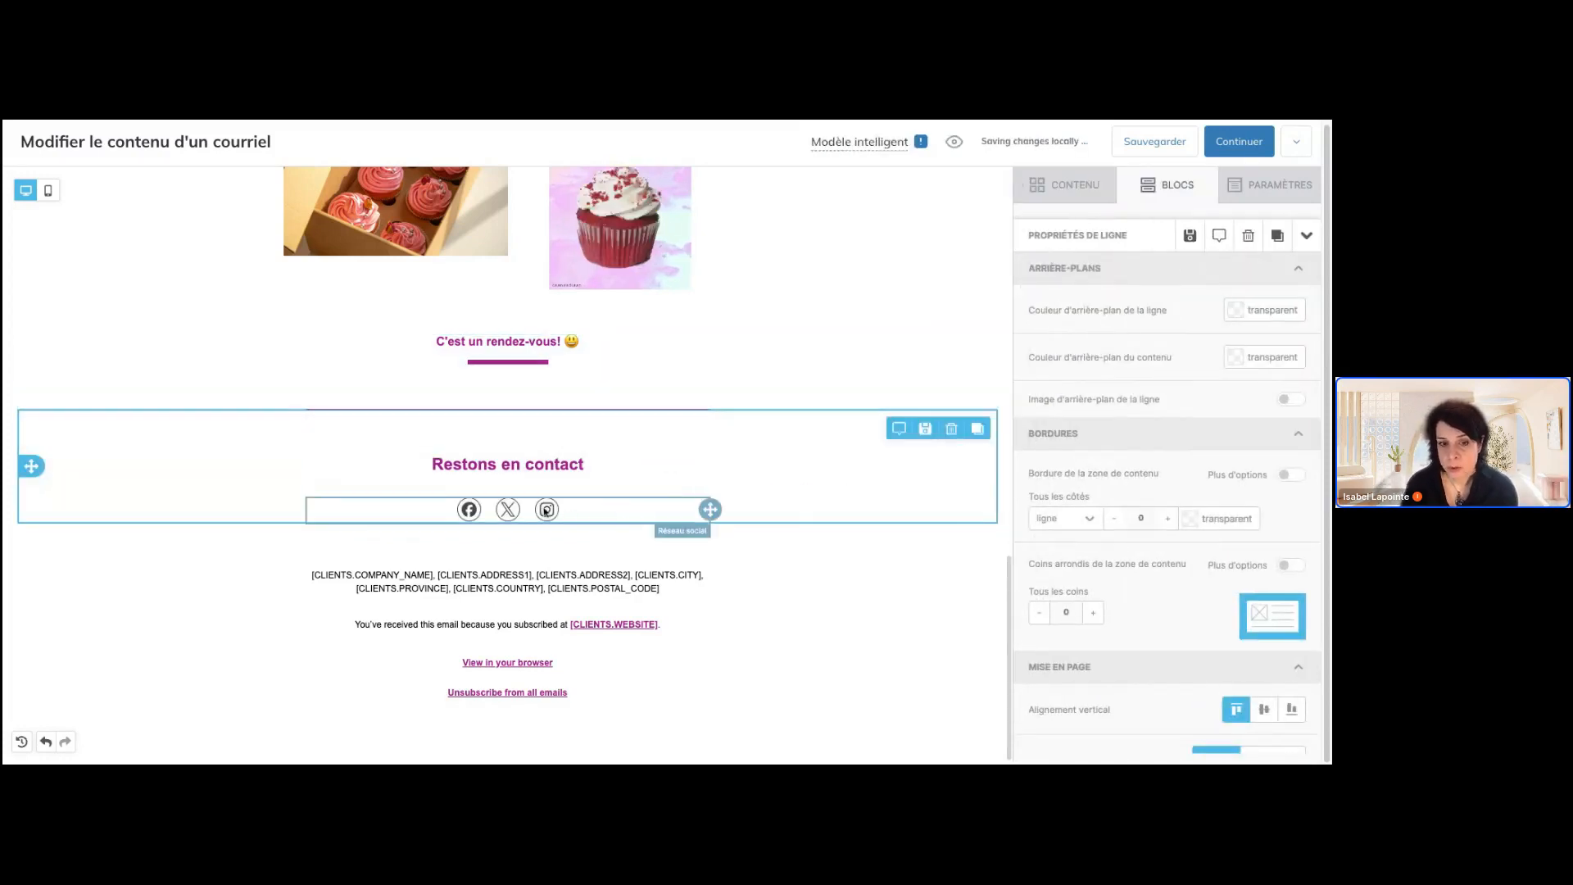
left_click(599, 523)
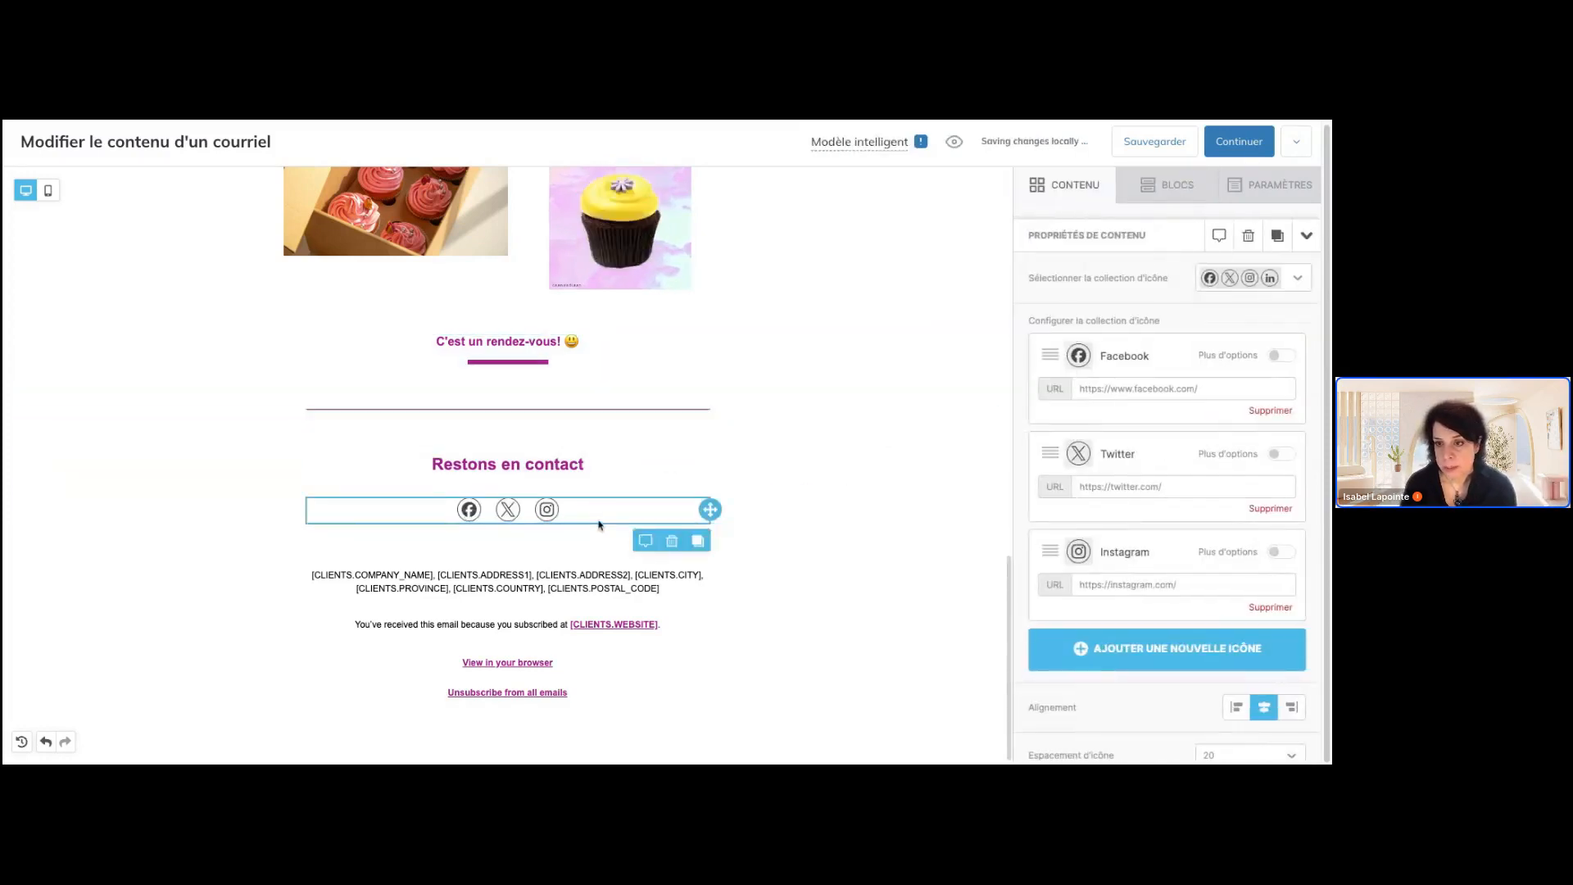
left_click(1290, 282)
left_click(1239, 317)
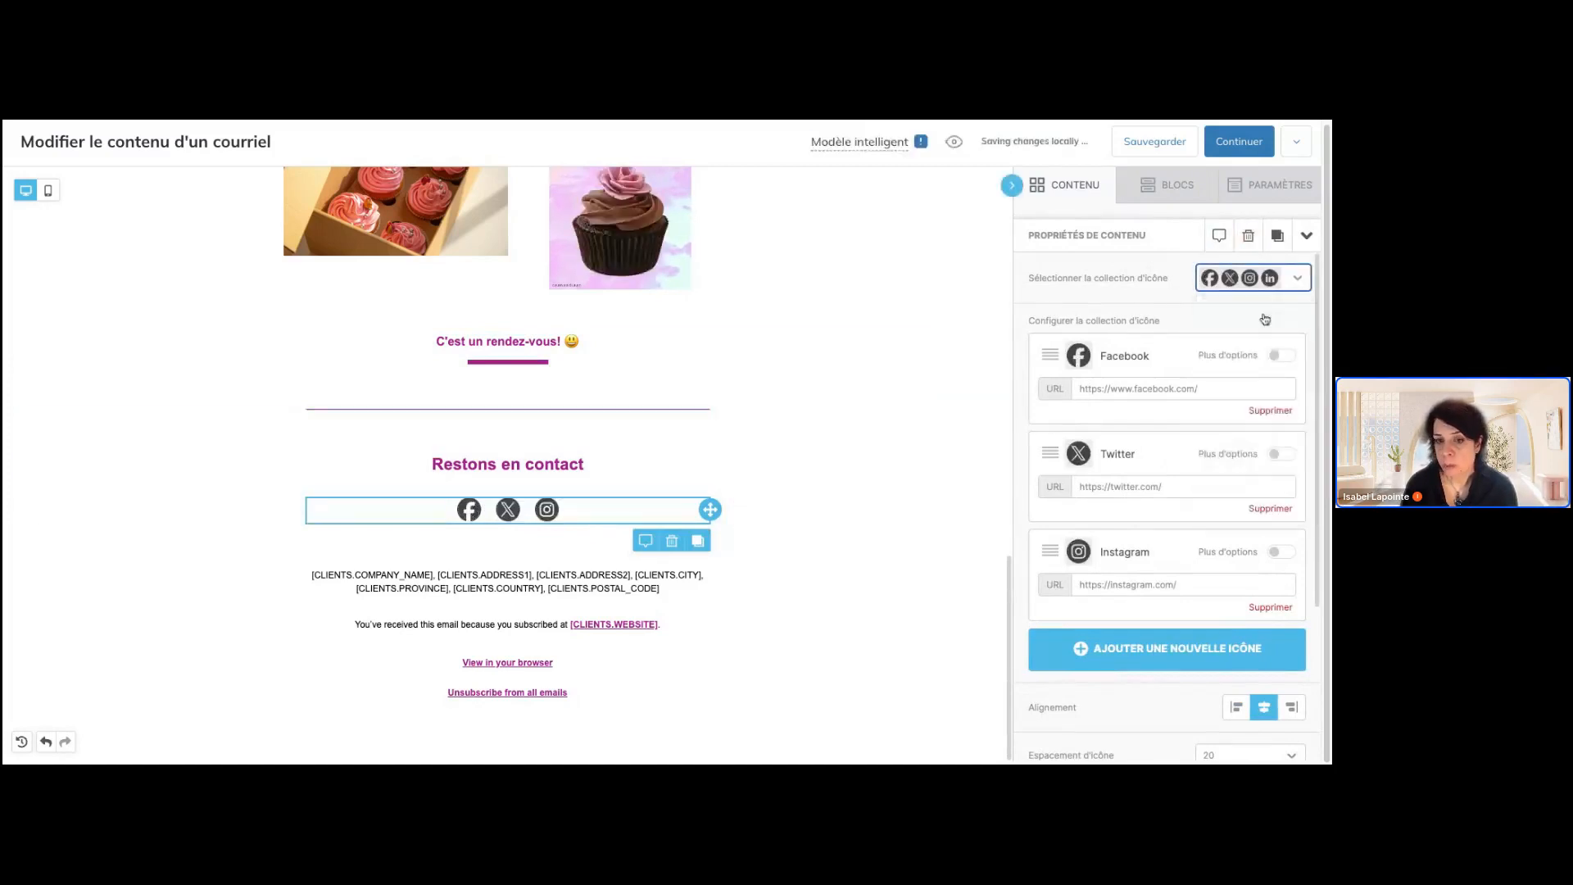
left_click(1217, 390)
type("cakemal")
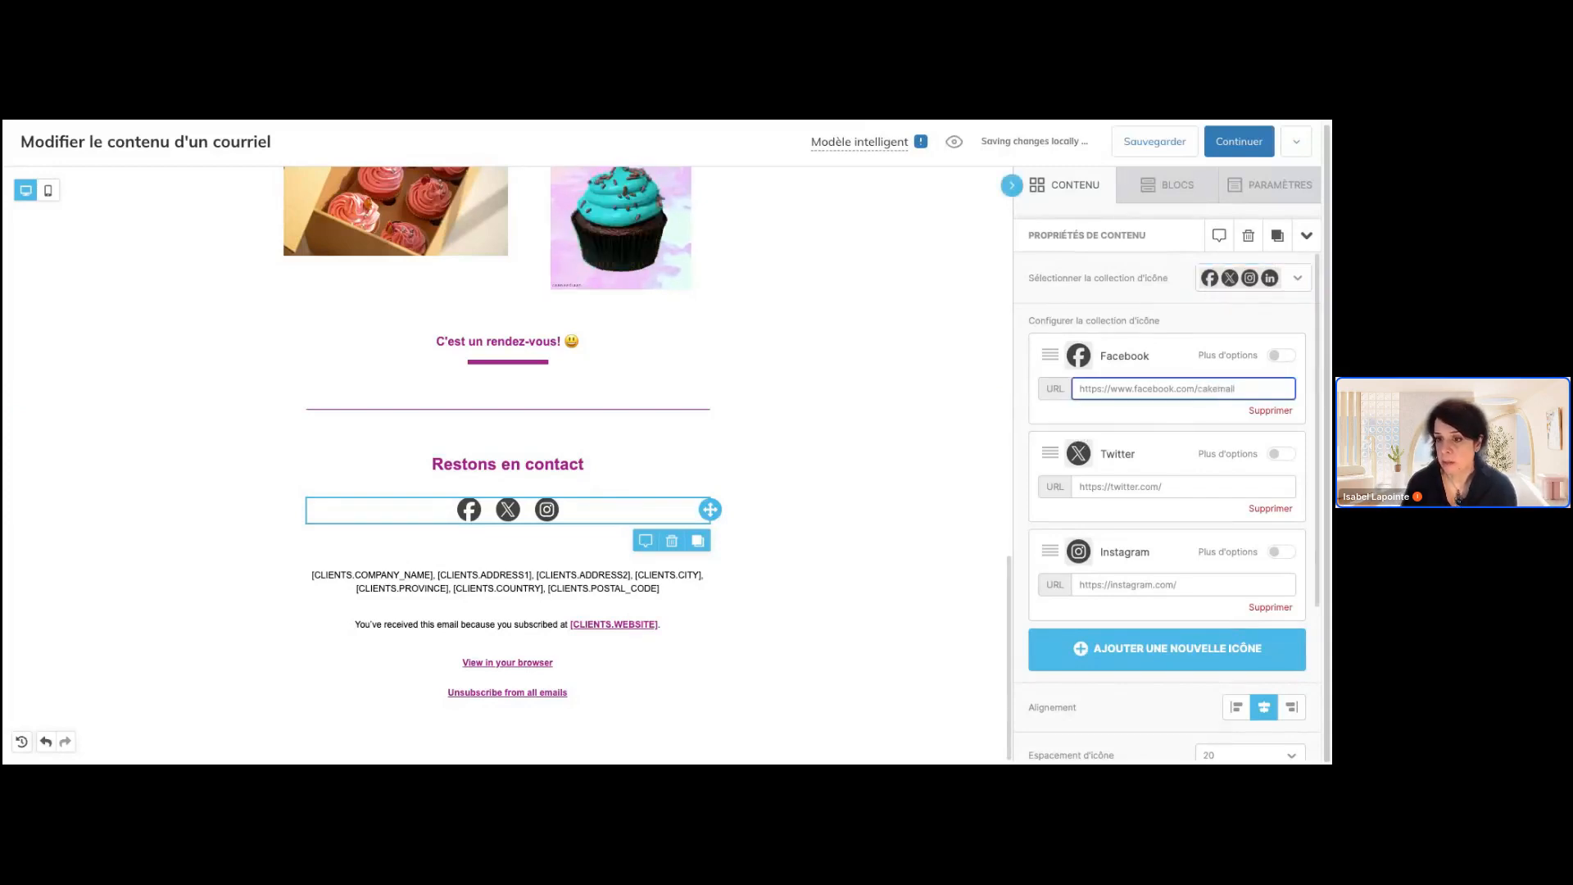
left_click(1216, 423)
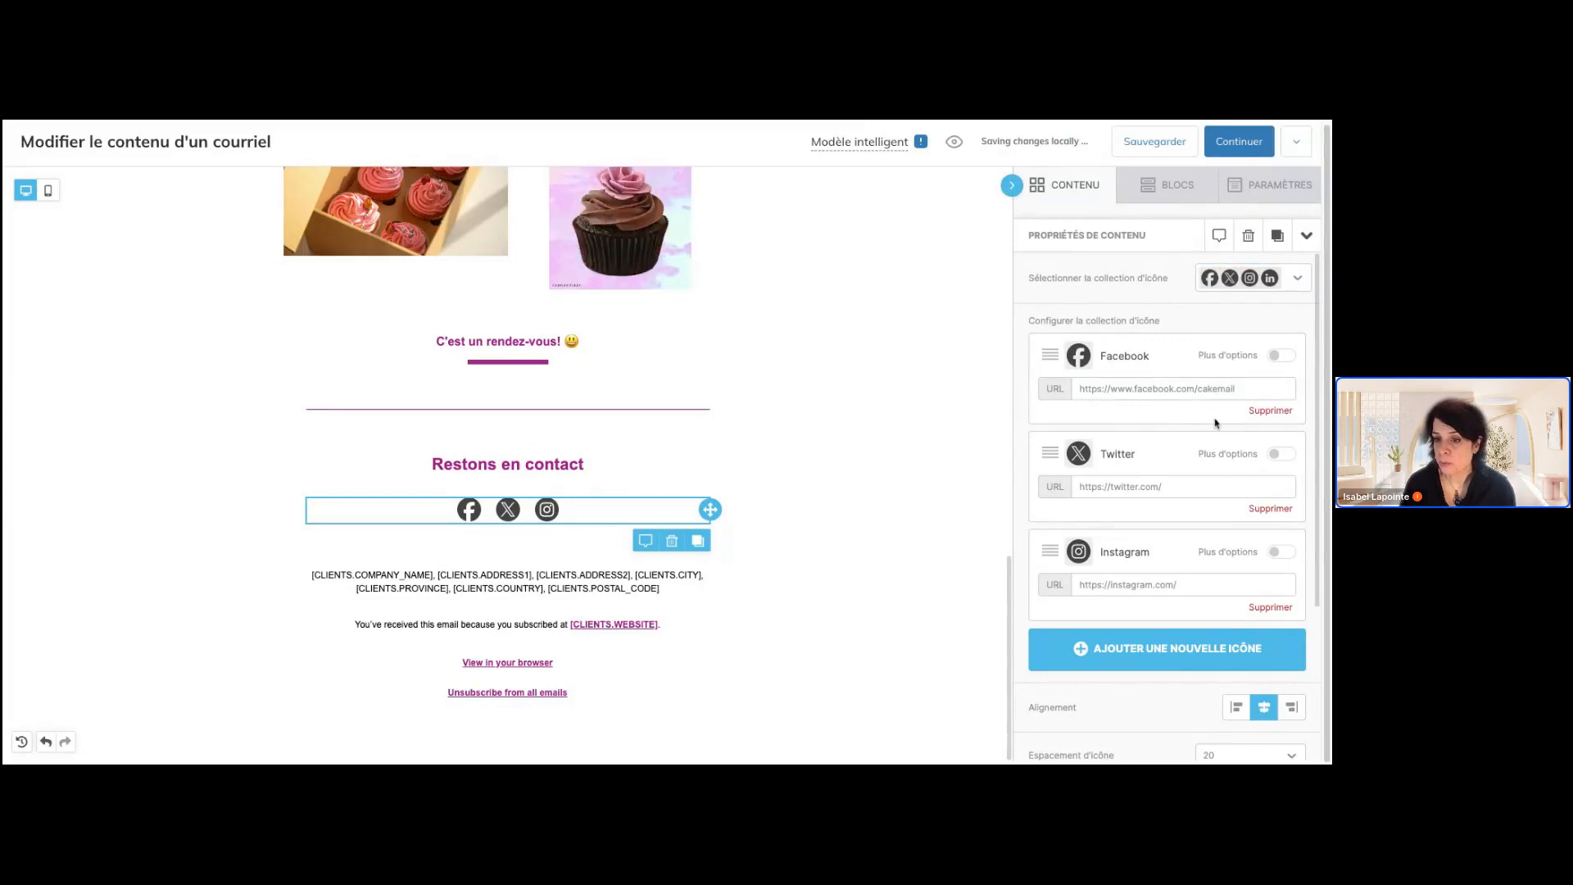
Remove the Twitter icon from the social network block and add a TikTok follow icon
left_click(1270, 509)
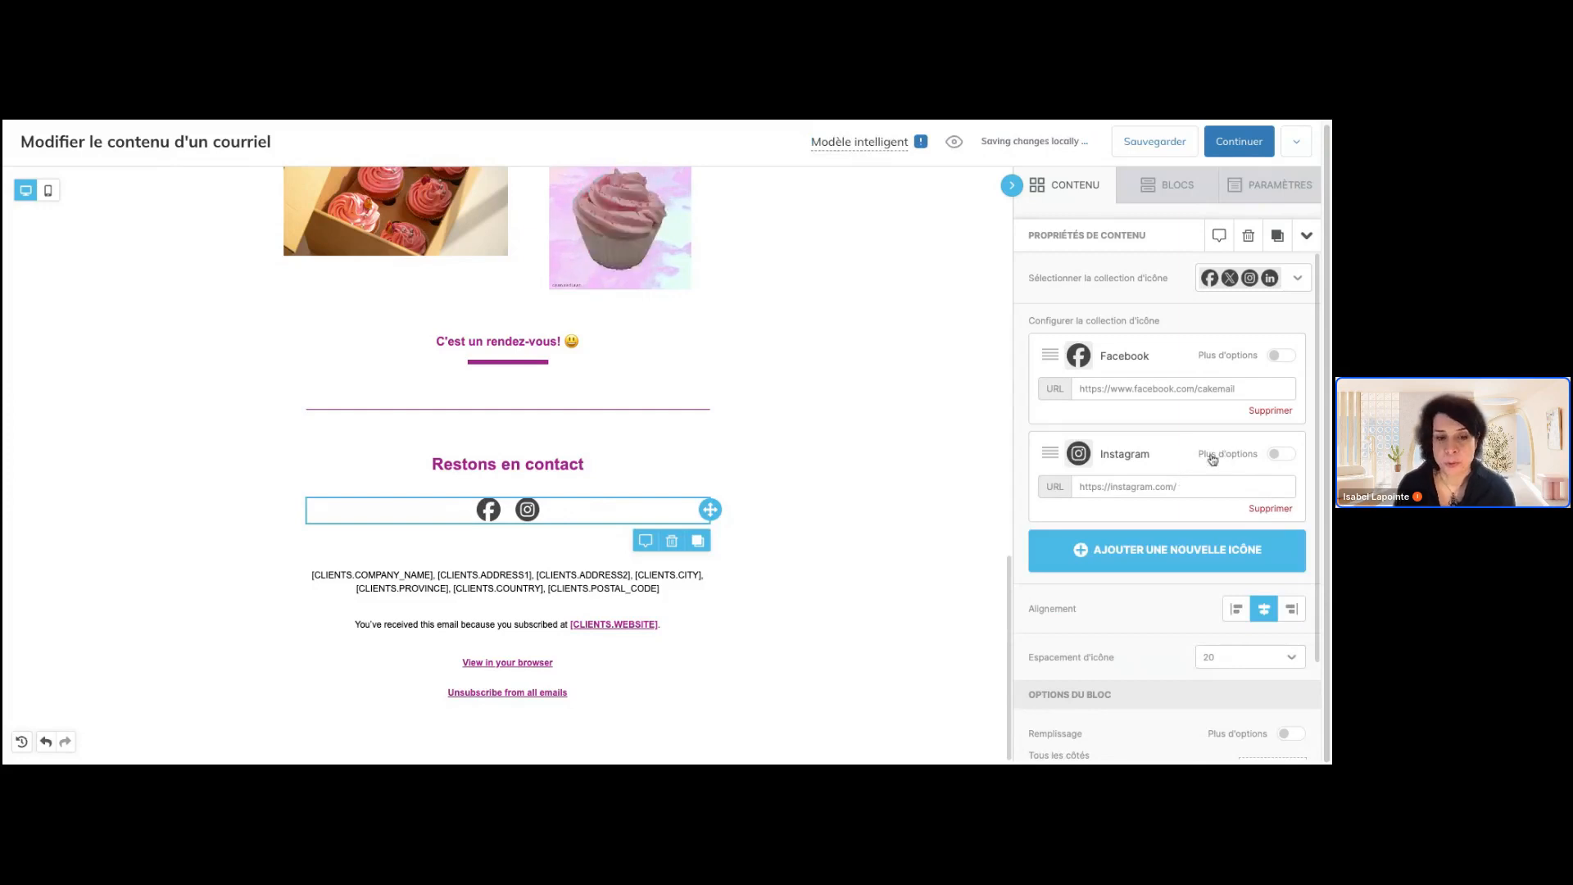
left_click(1187, 564)
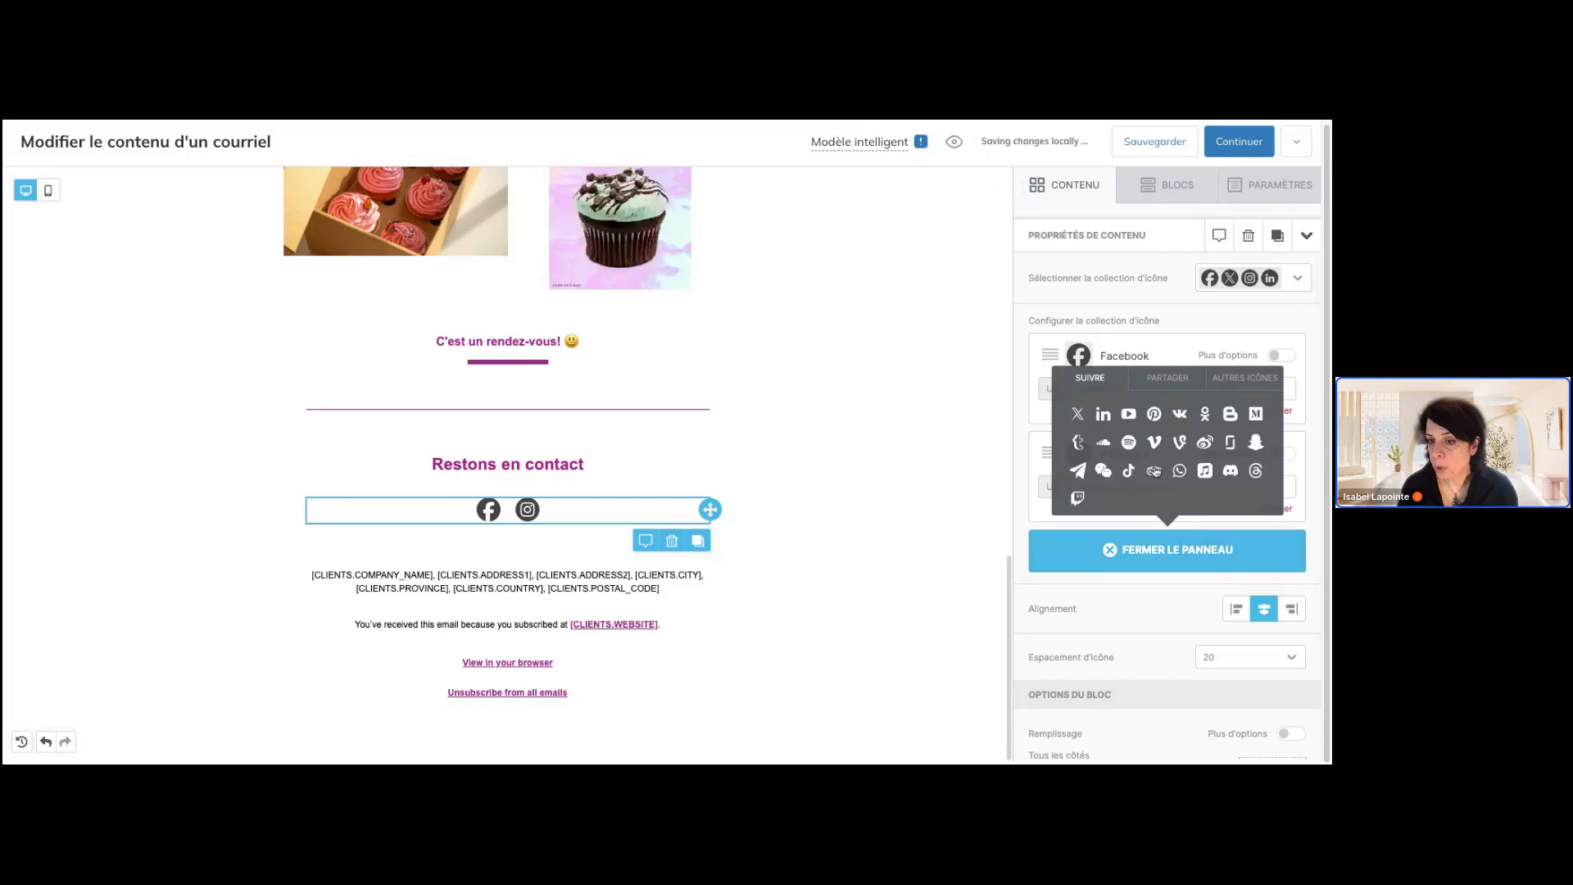
left_click(1130, 472)
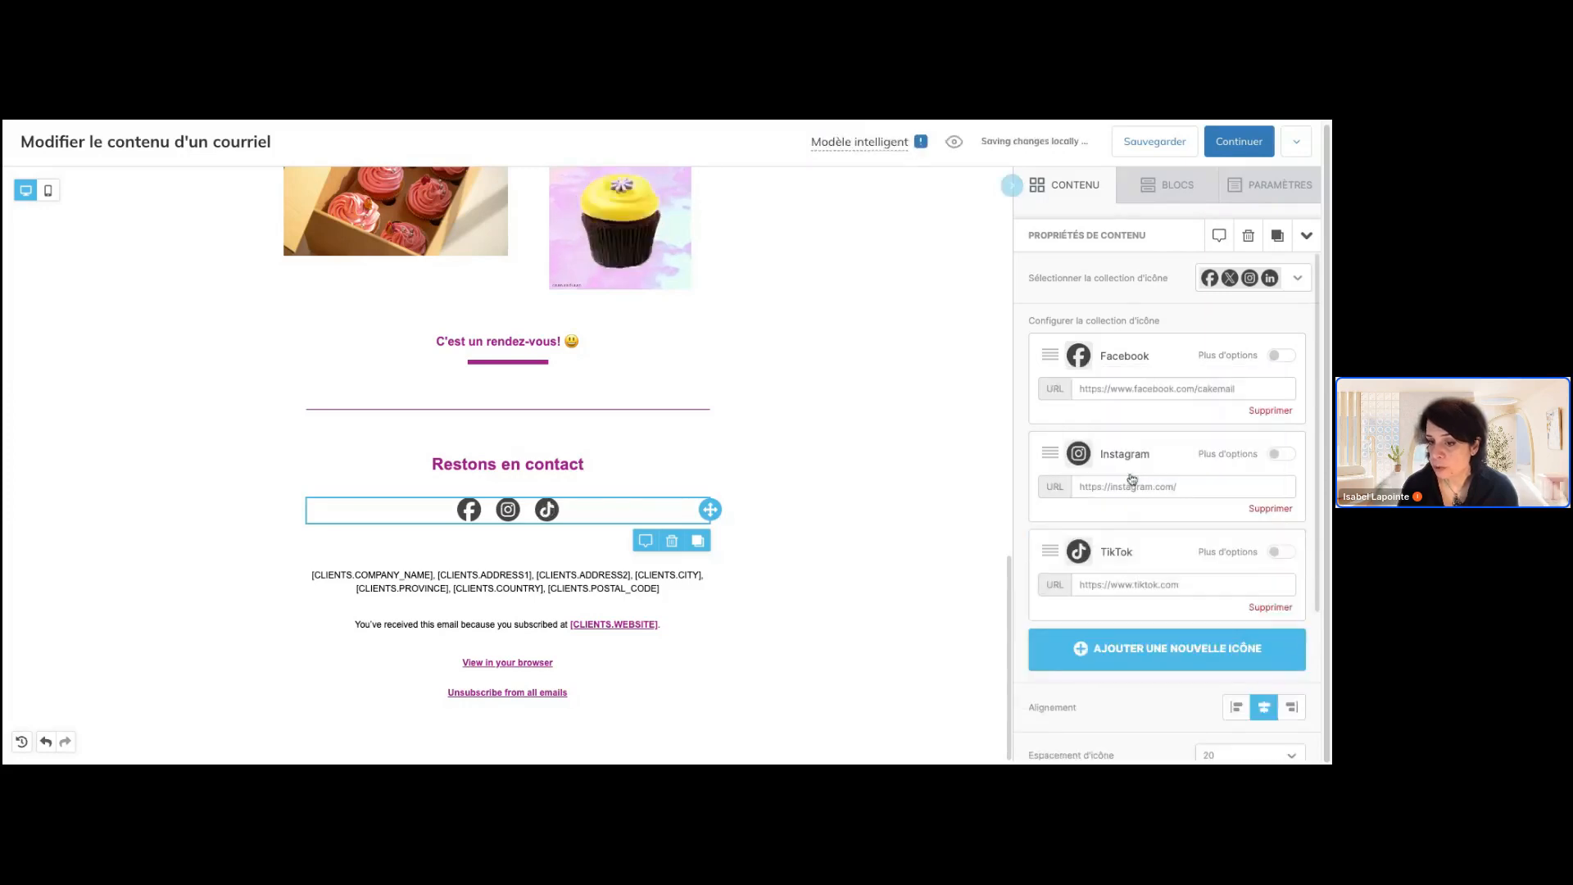
left_click(1226, 585)
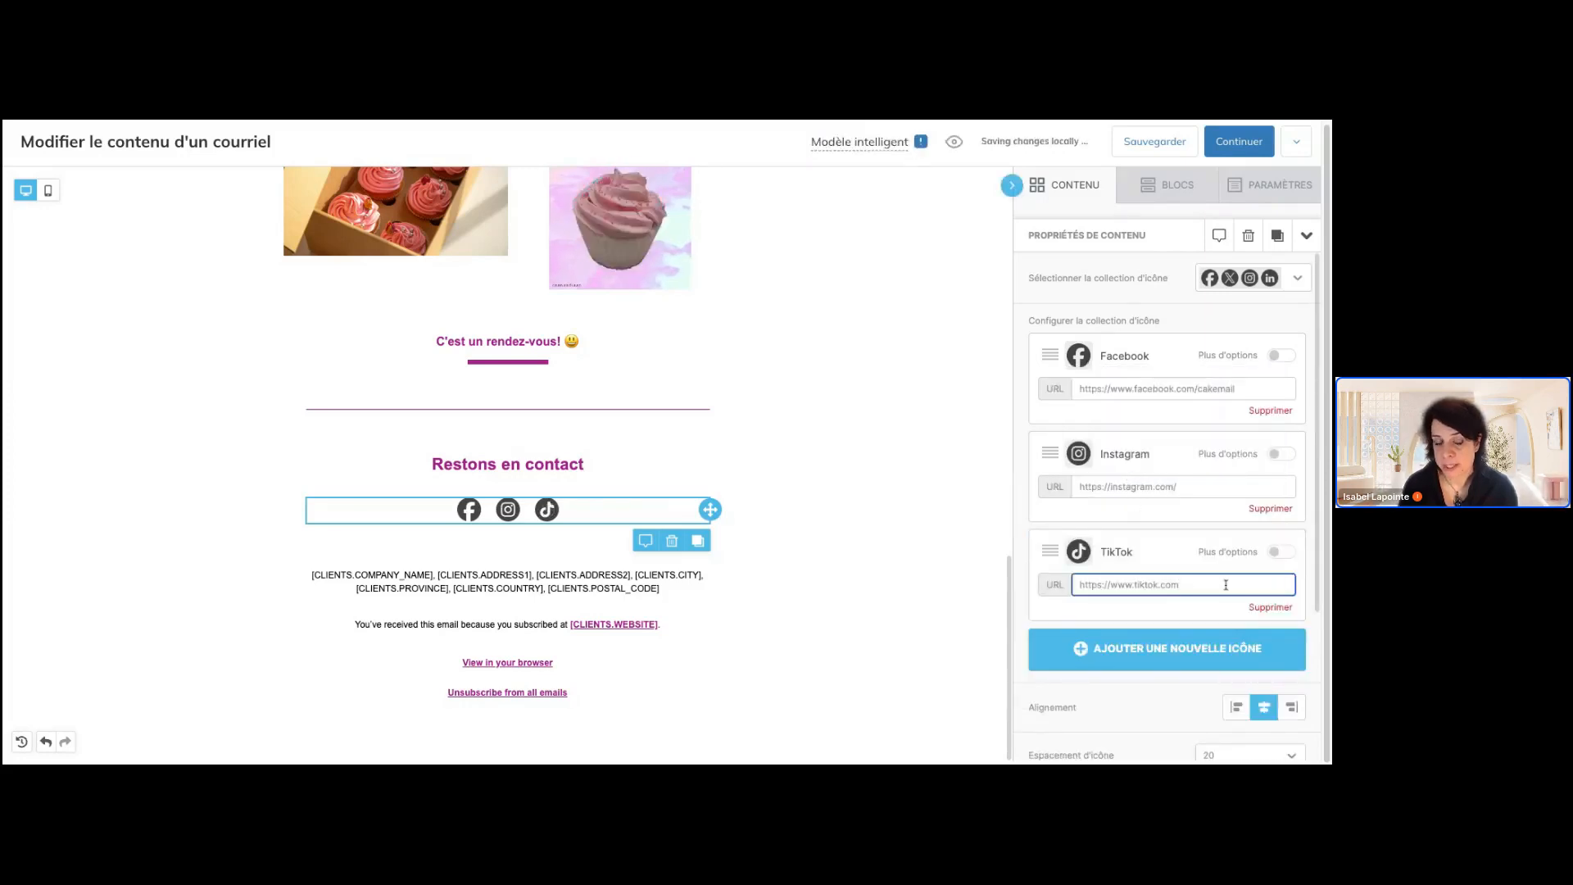
left_click(936, 518)
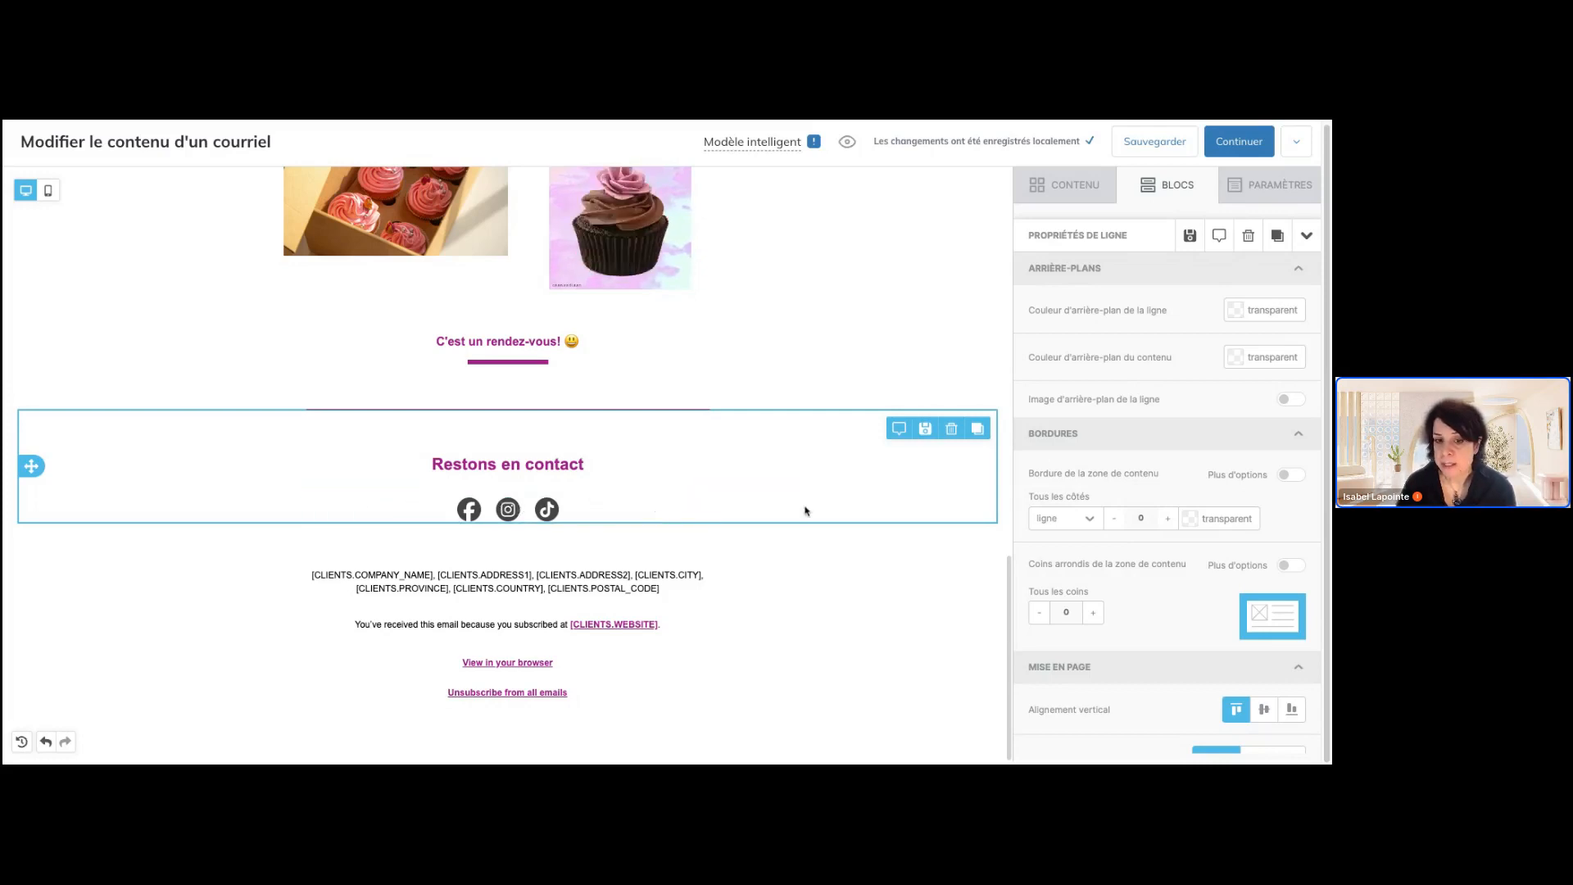
Reopen the e-mail in the editor from the campaign details, view the additional editor options, and continue with the campaign
left_click(925, 432)
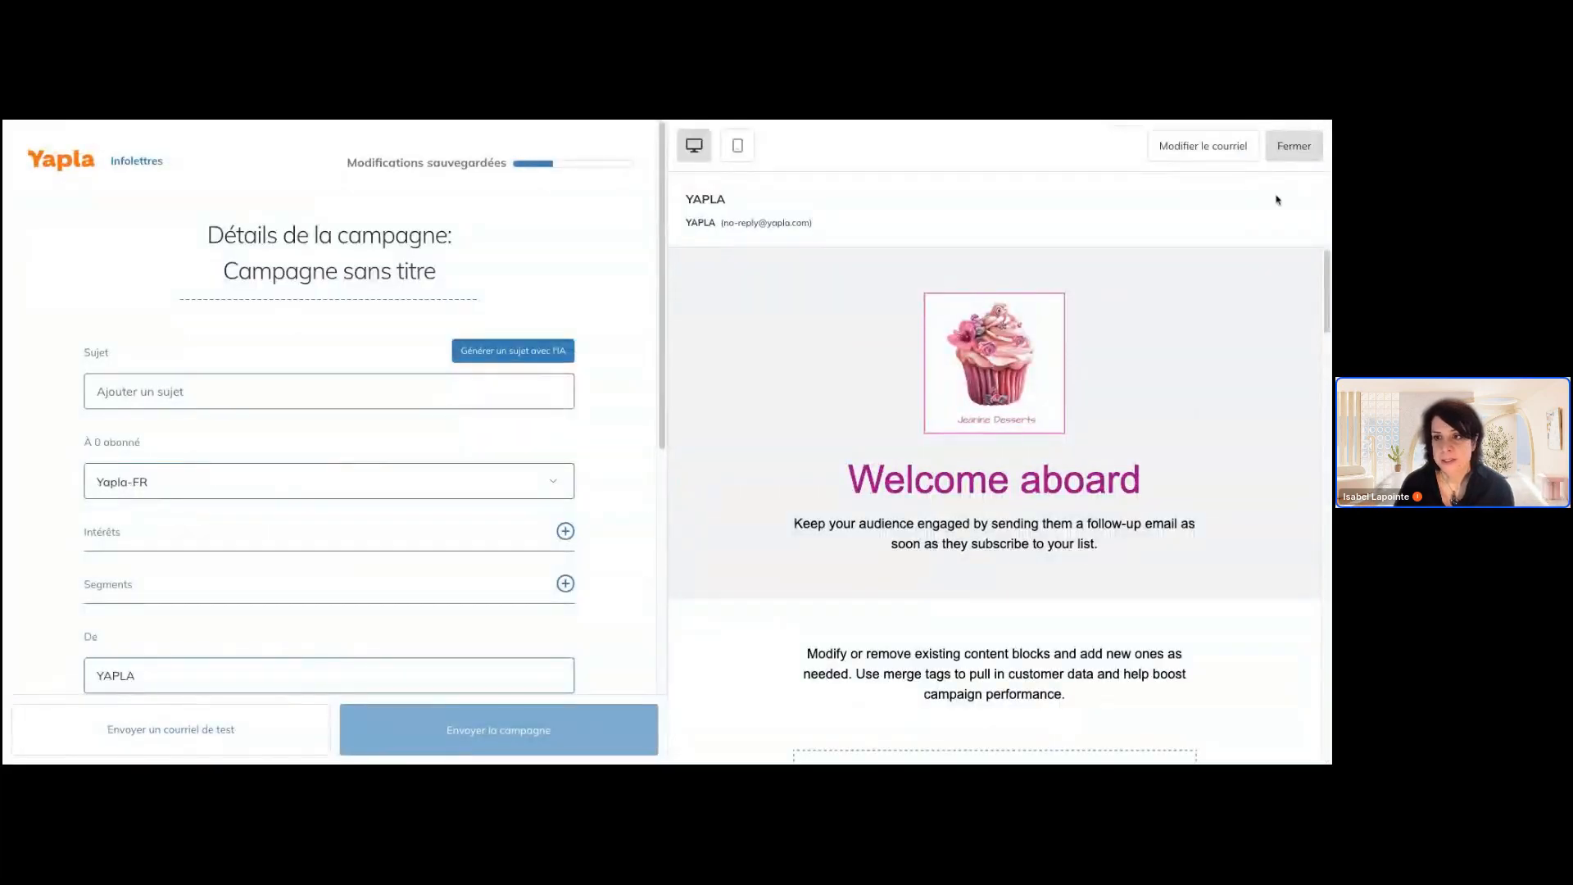
left_click(1203, 146)
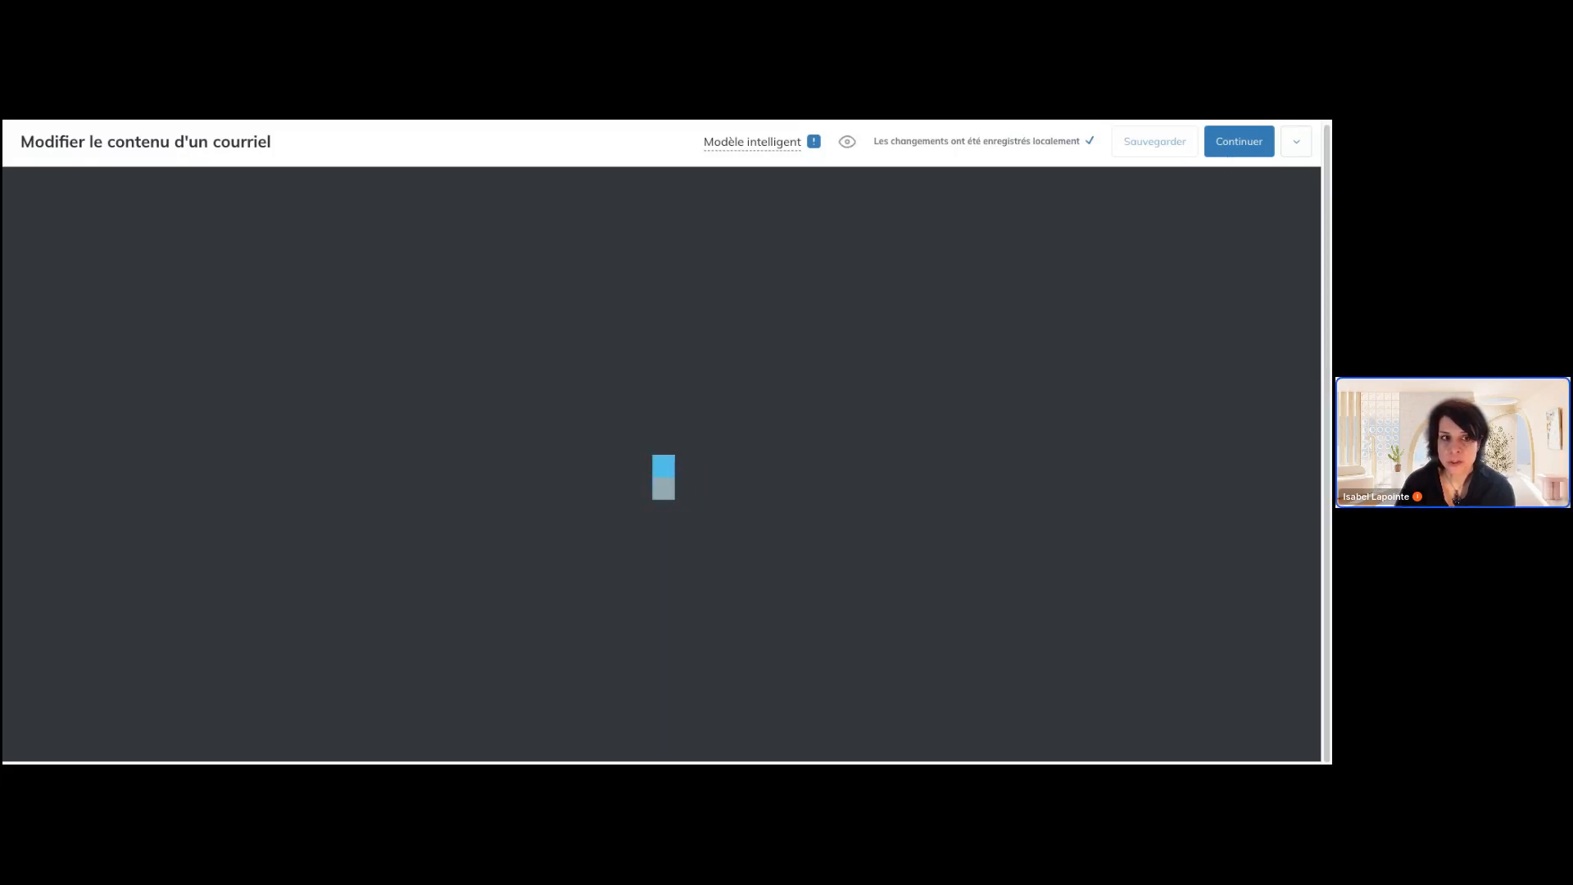
left_click(1297, 149)
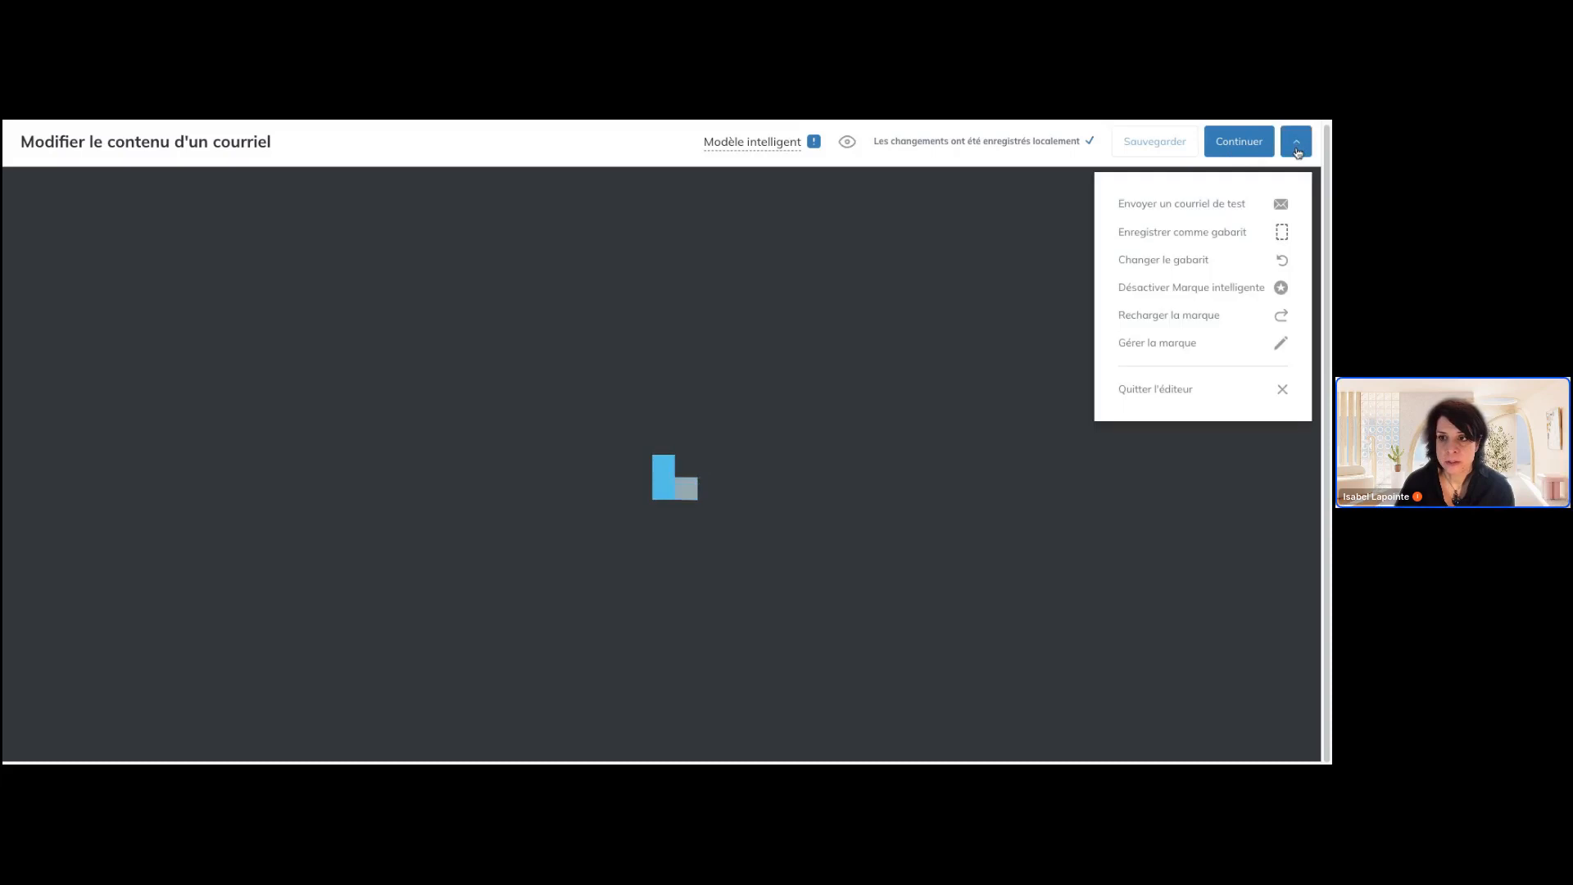
left_click(1255, 152)
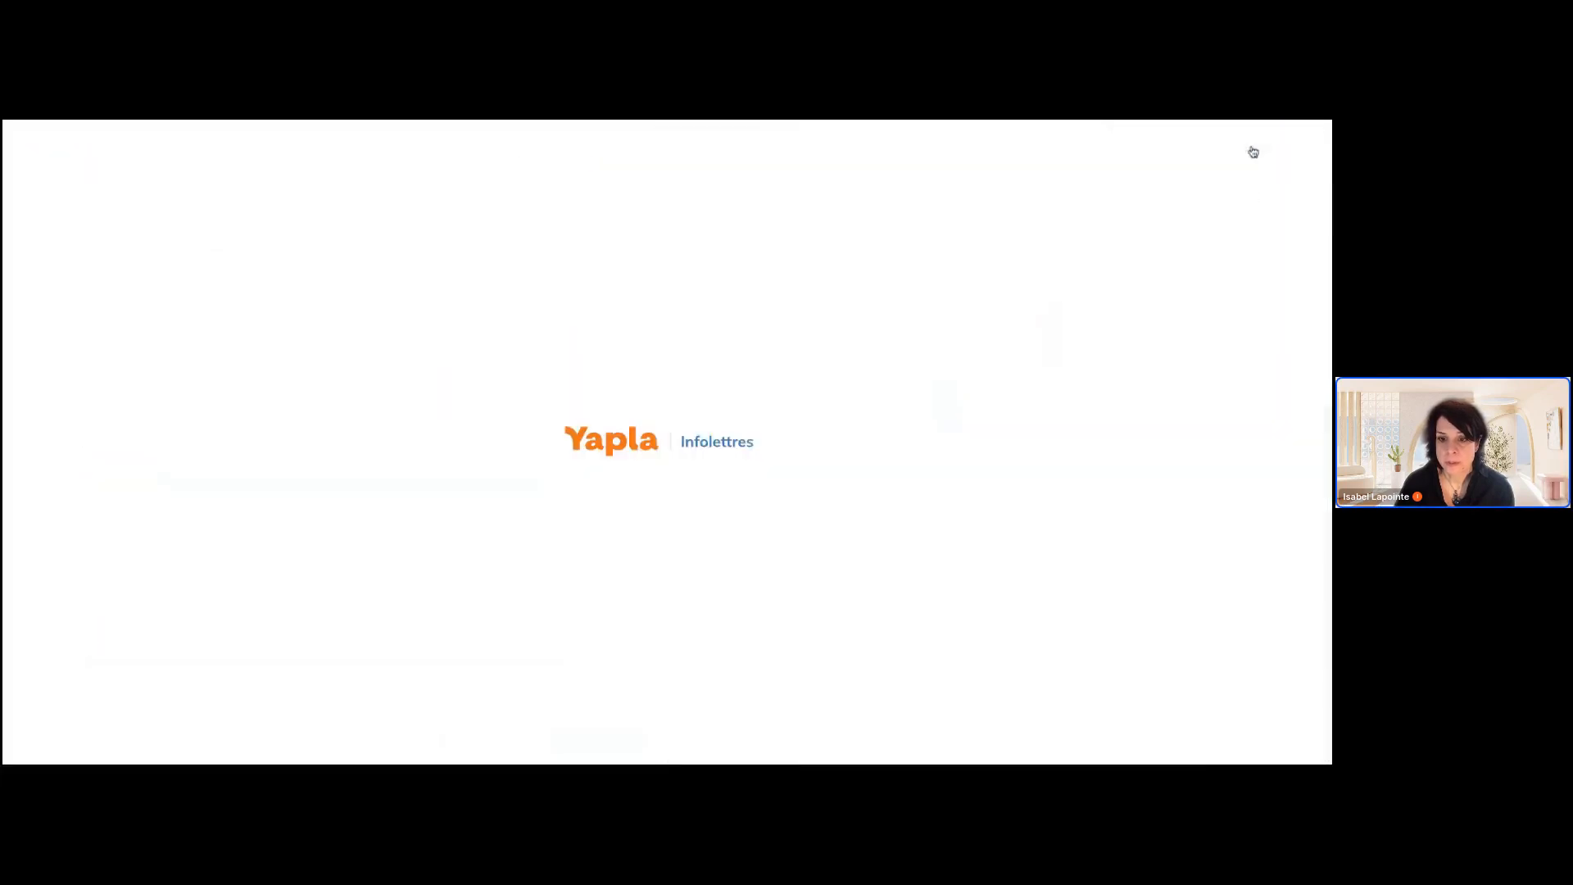
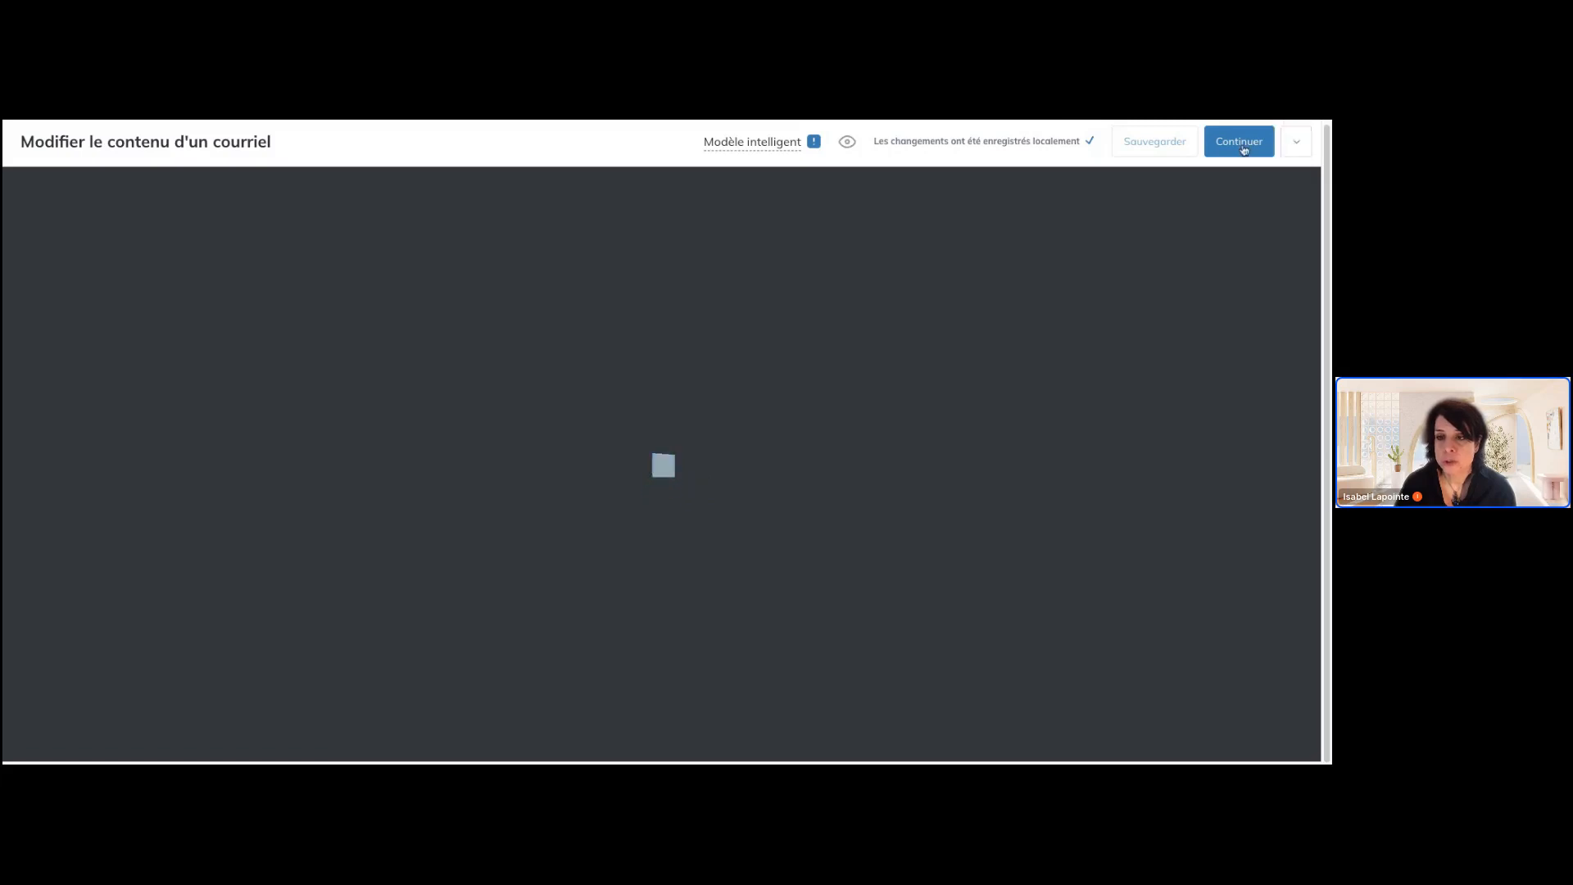
Leave the e-mail editor and reopen the most recent untitled draft campaign, Campagne sans titre
left_click(1288, 147)
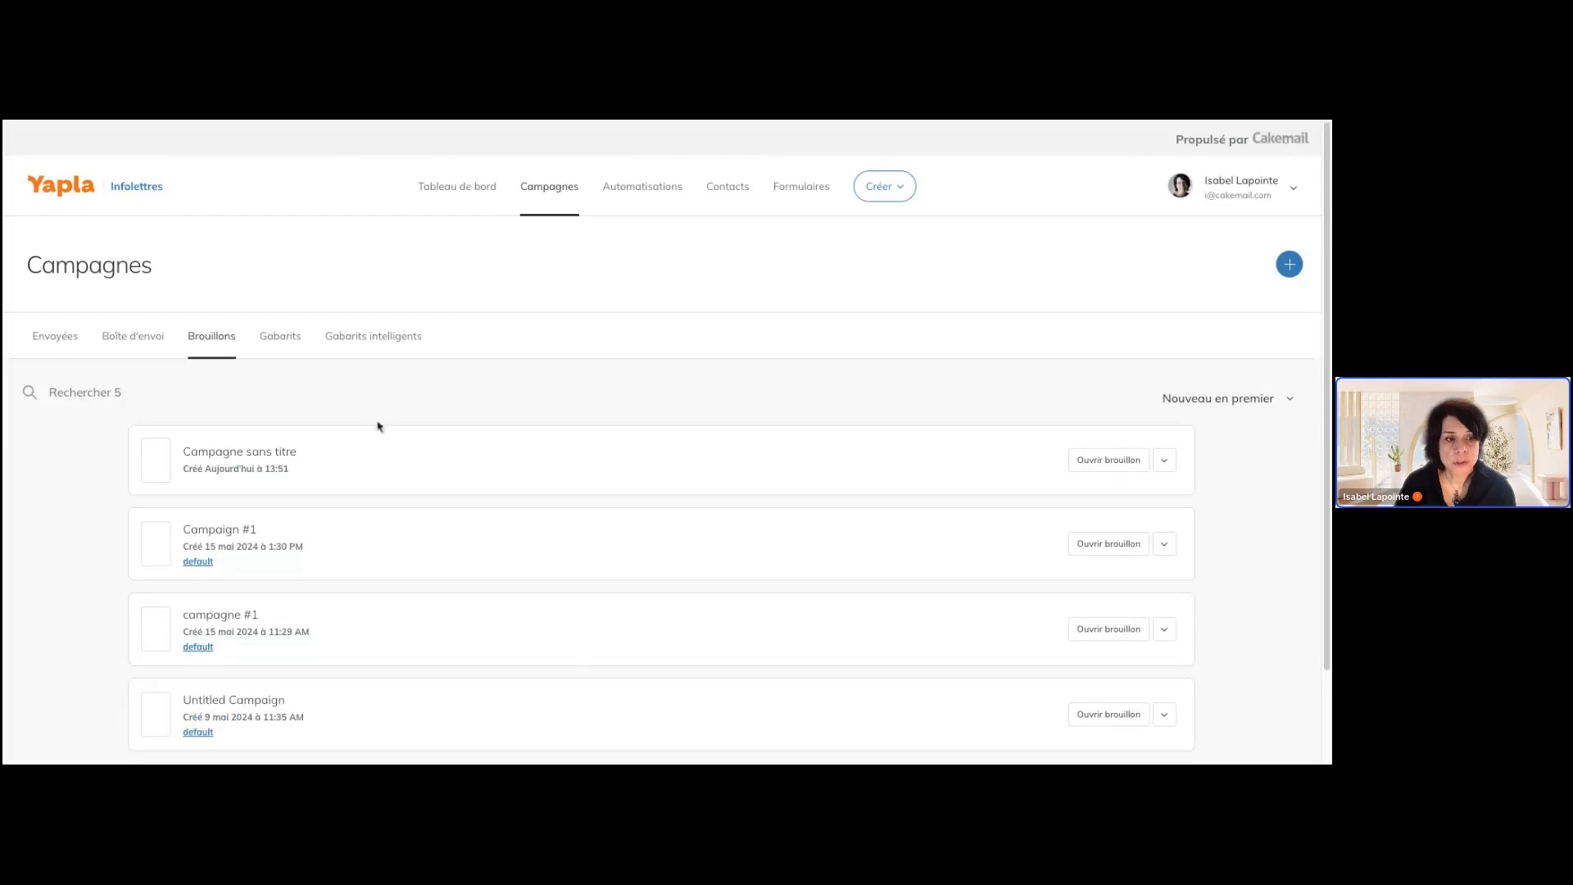
left_click(258, 458)
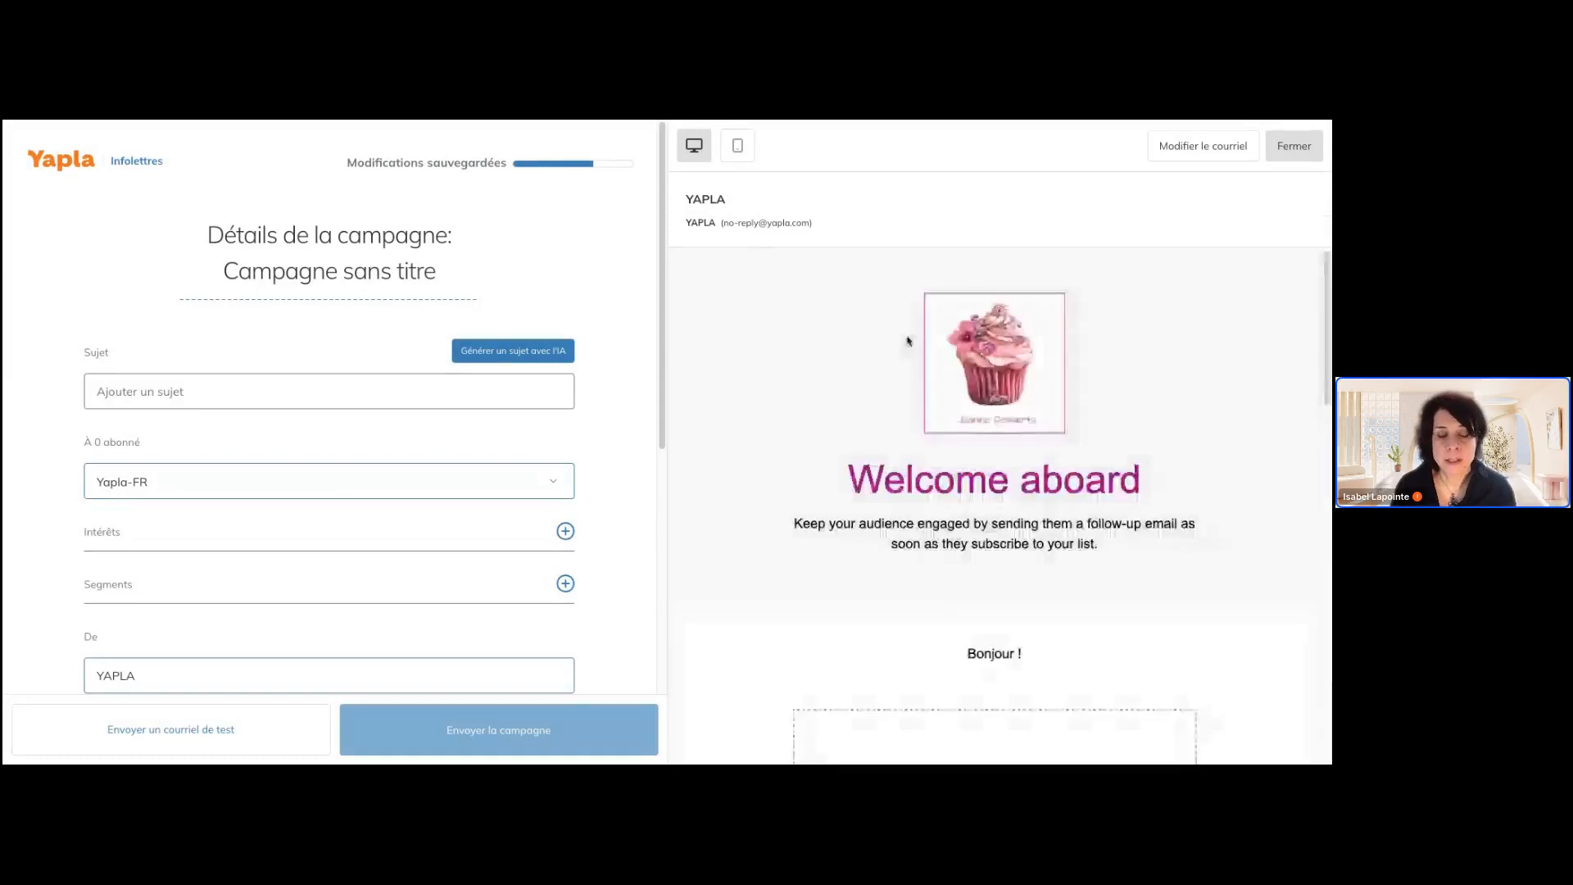
Review the campaign's e-mail preview from the header to the footer, examining the organization's postal address line
scroll(1116, 459, "down", 2)
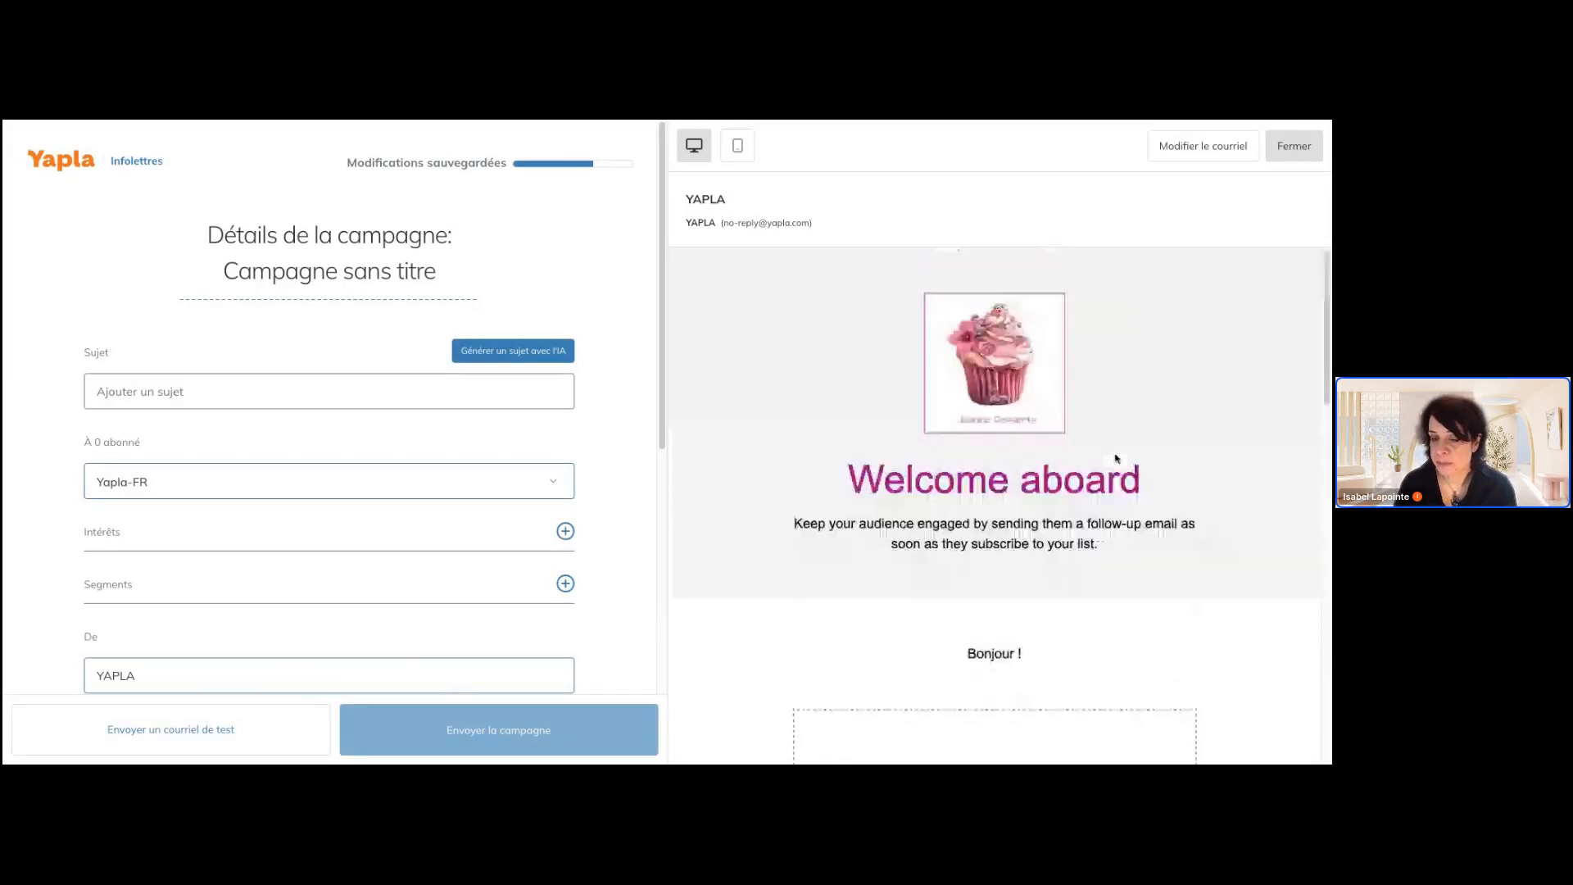
scroll(1116, 459, "down", 10)
scroll(1052, 374, "up", 8)
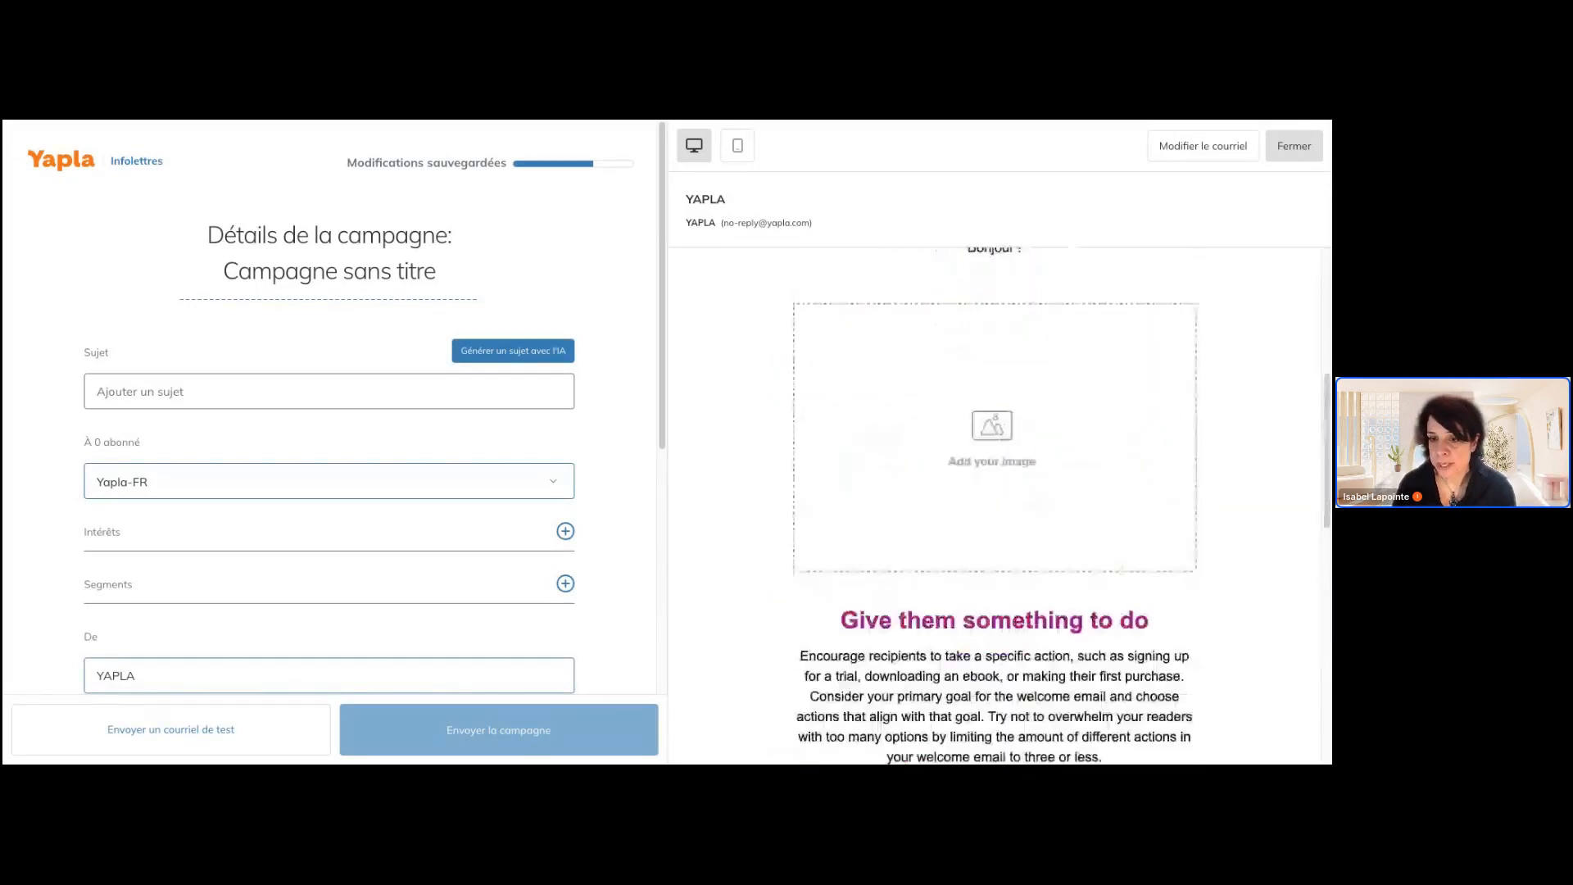
scroll(1088, 545, "down", 8)
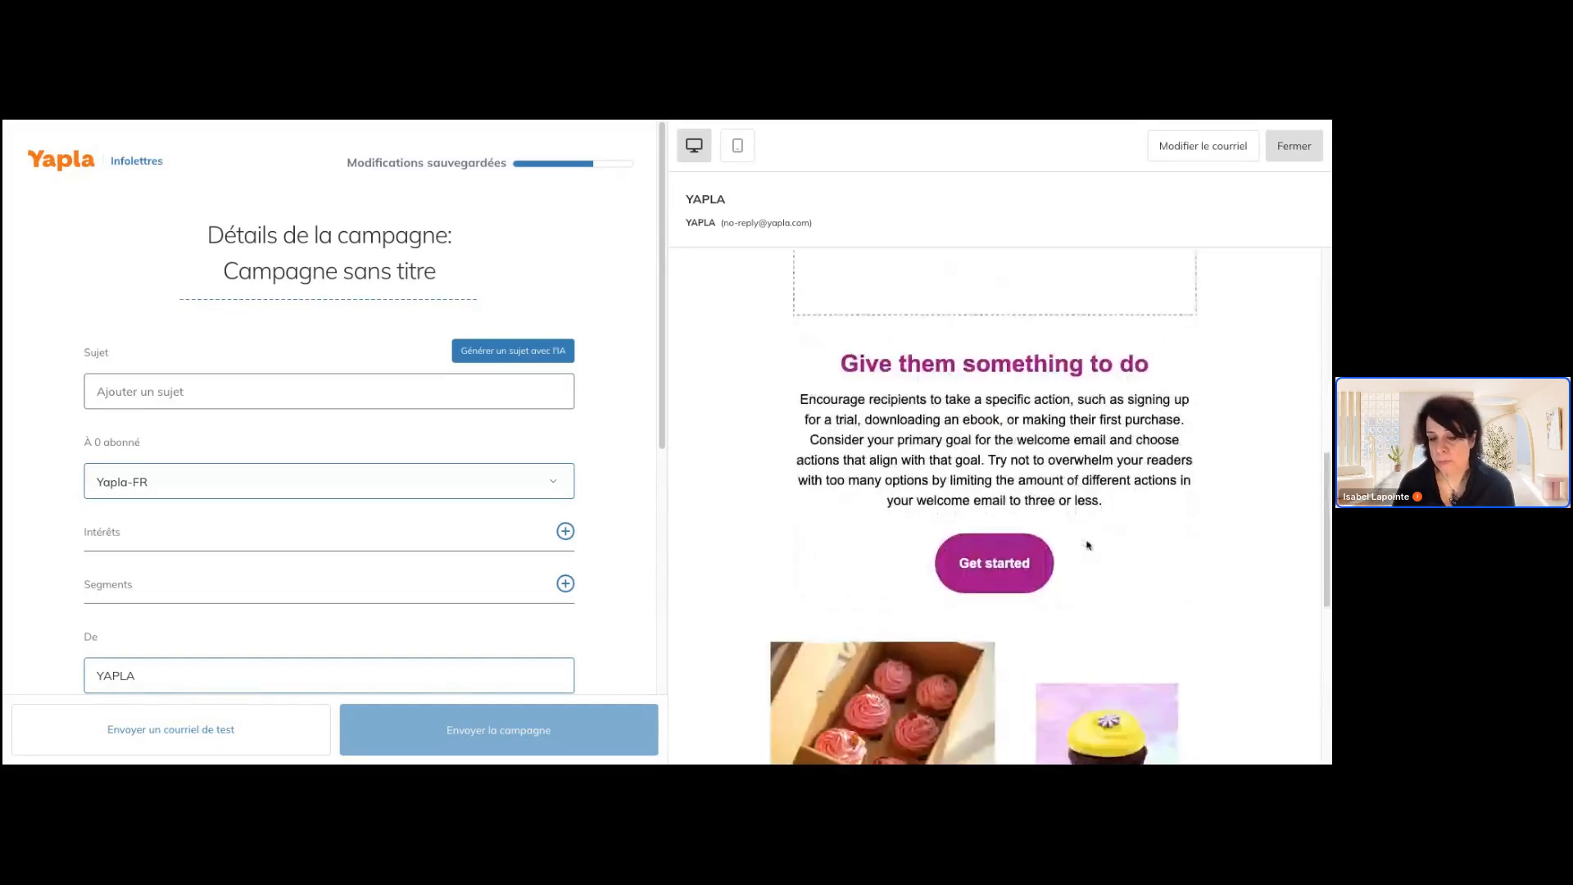
scroll(833, 611, "down", 3)
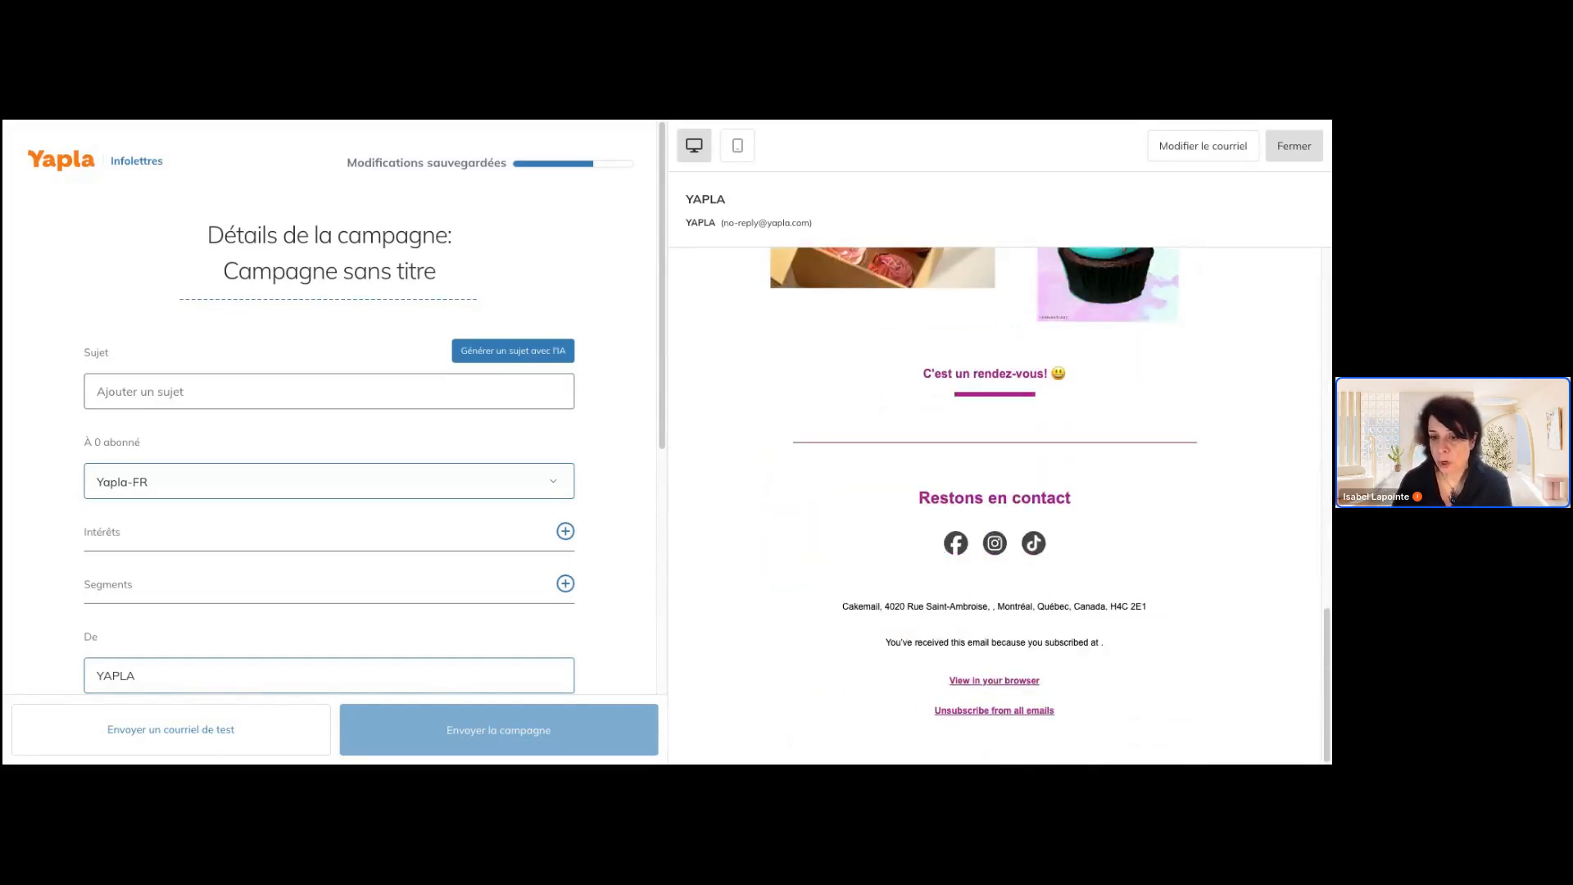
left_click_drag(832, 611, 1193, 600)
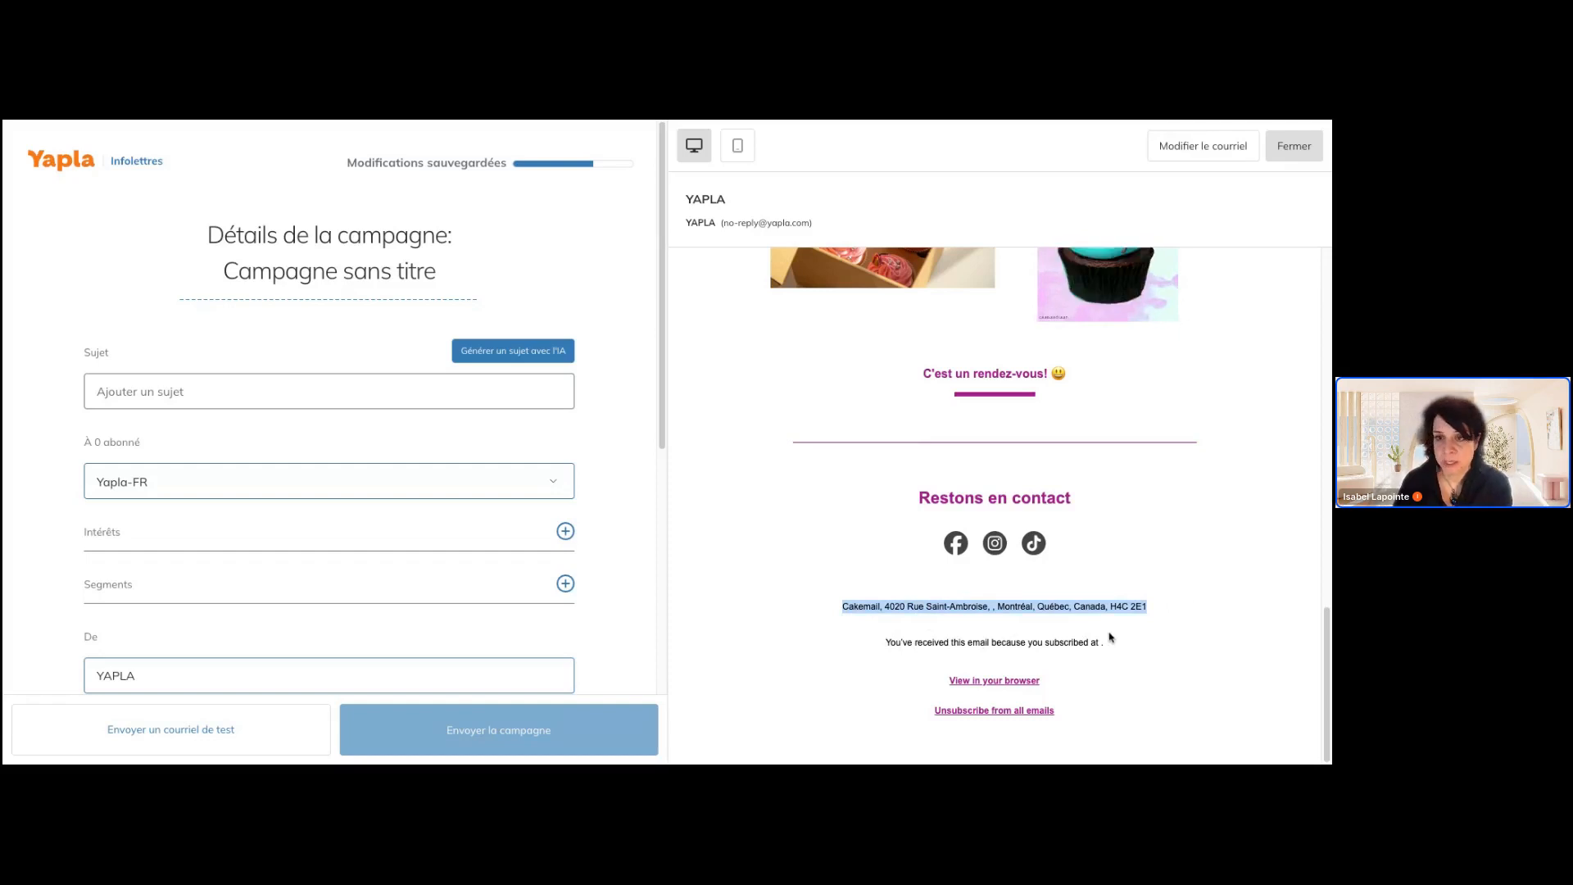
scroll(1113, 661, "up", 5)
scroll(1110, 628, "up", 3)
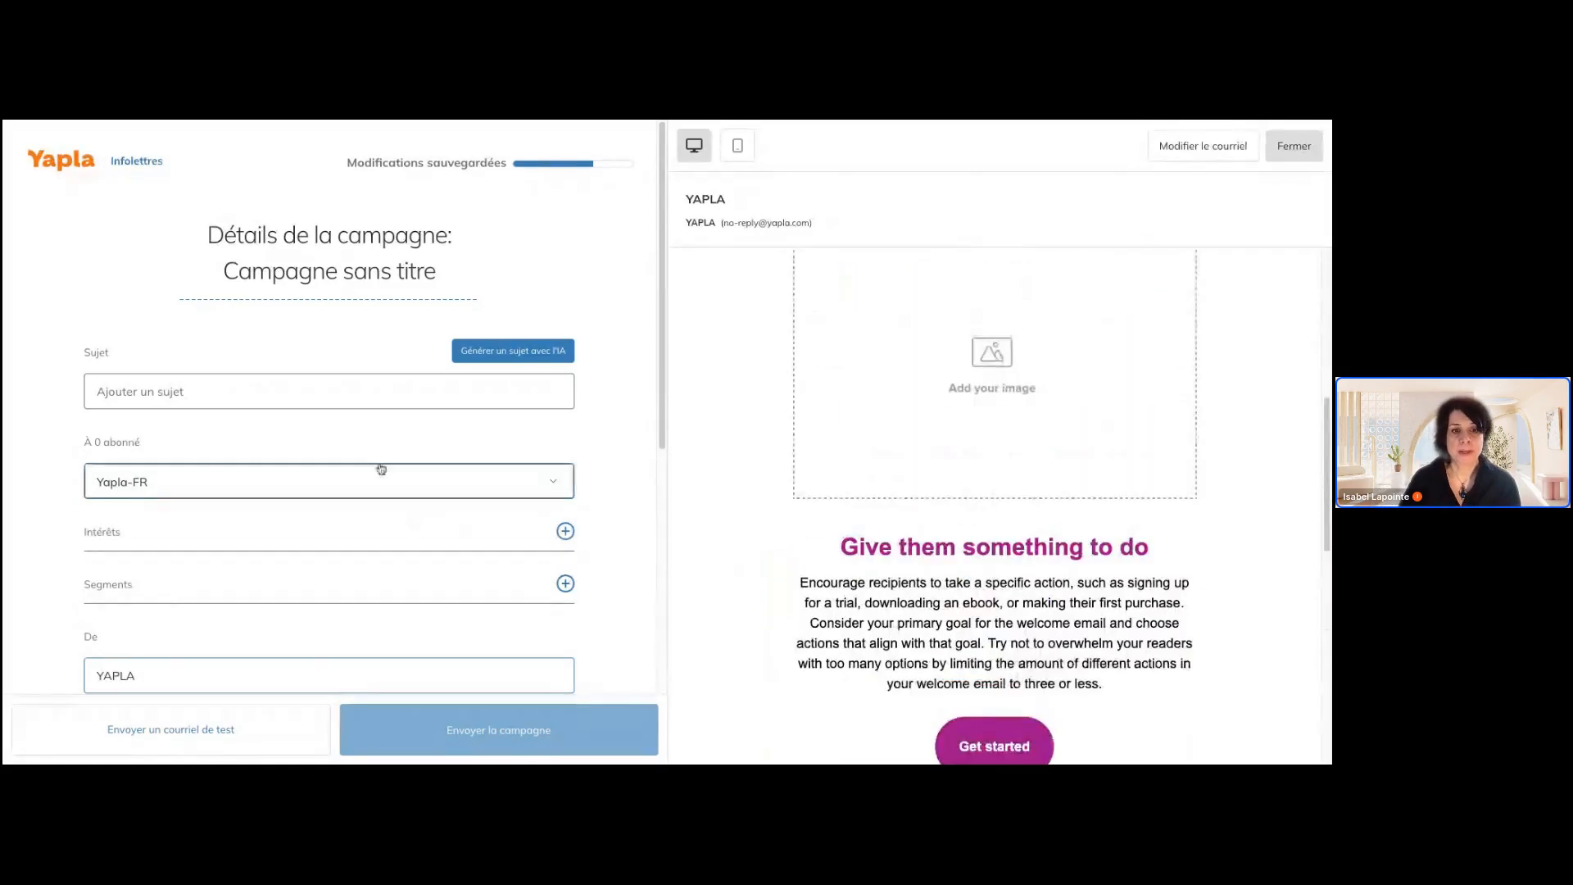
Generate subject lines with AI and choose the suggestion "Bienvenue à notre événement exclusif pour membres !"
left_click(385, 399)
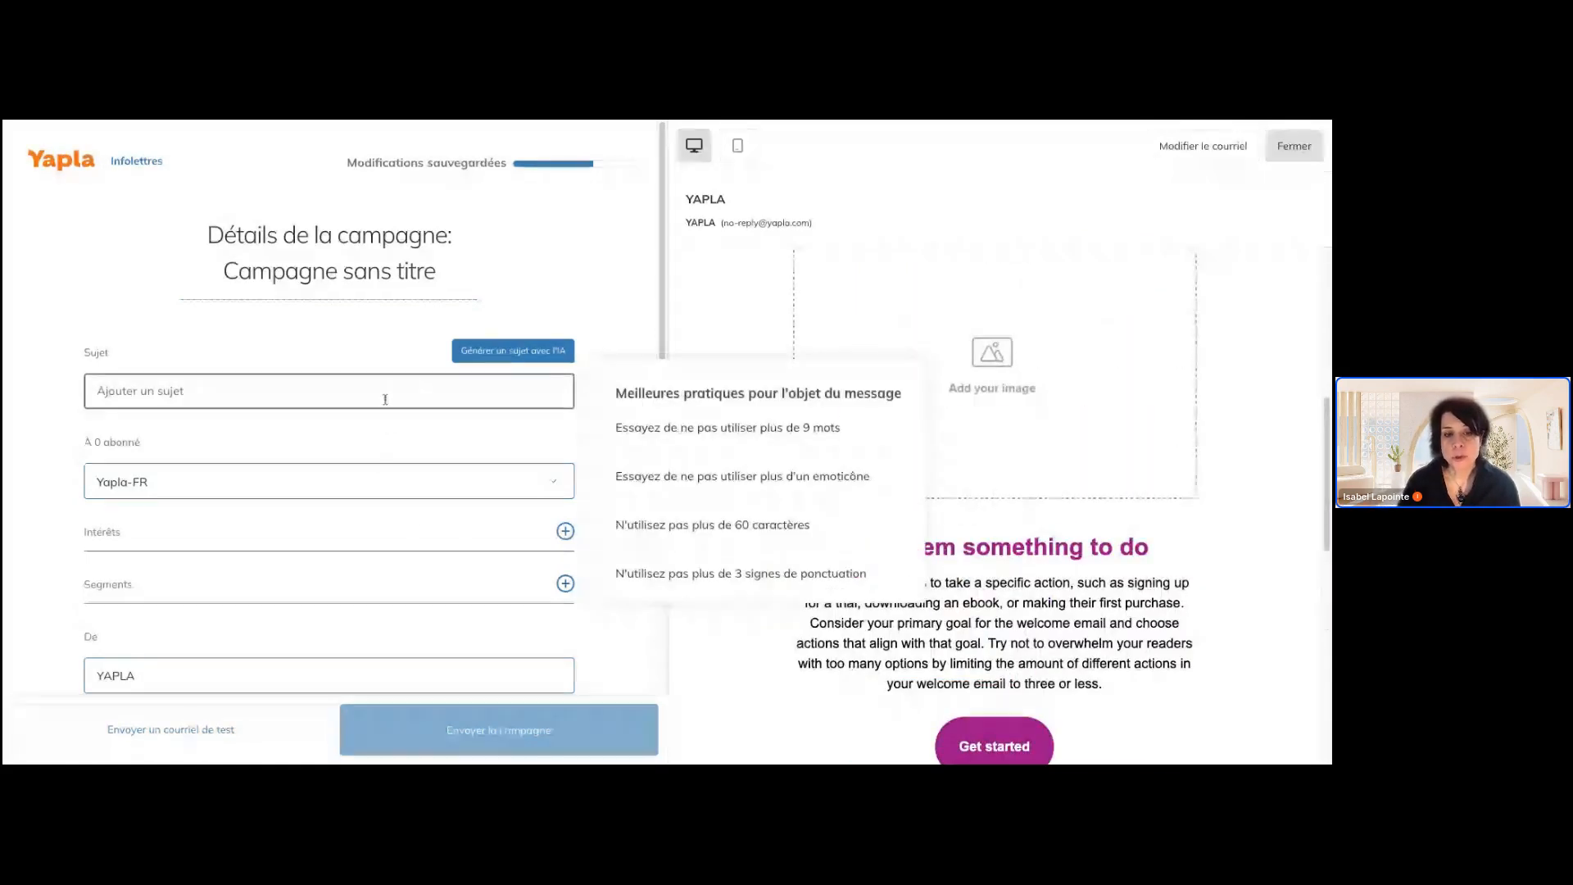
left_click(494, 349)
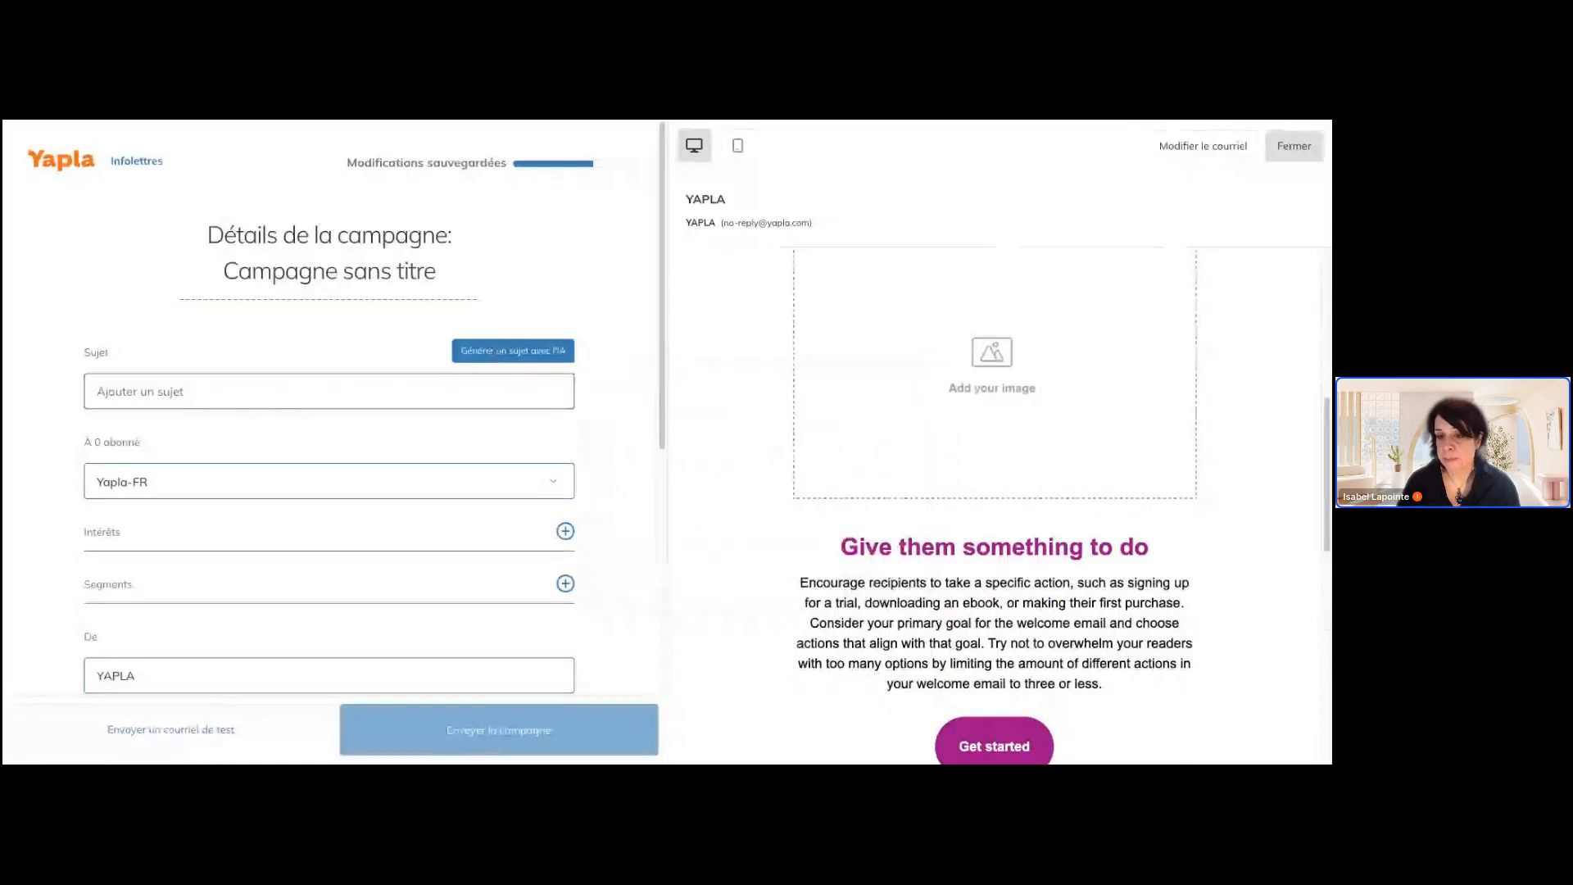
left_click(496, 351)
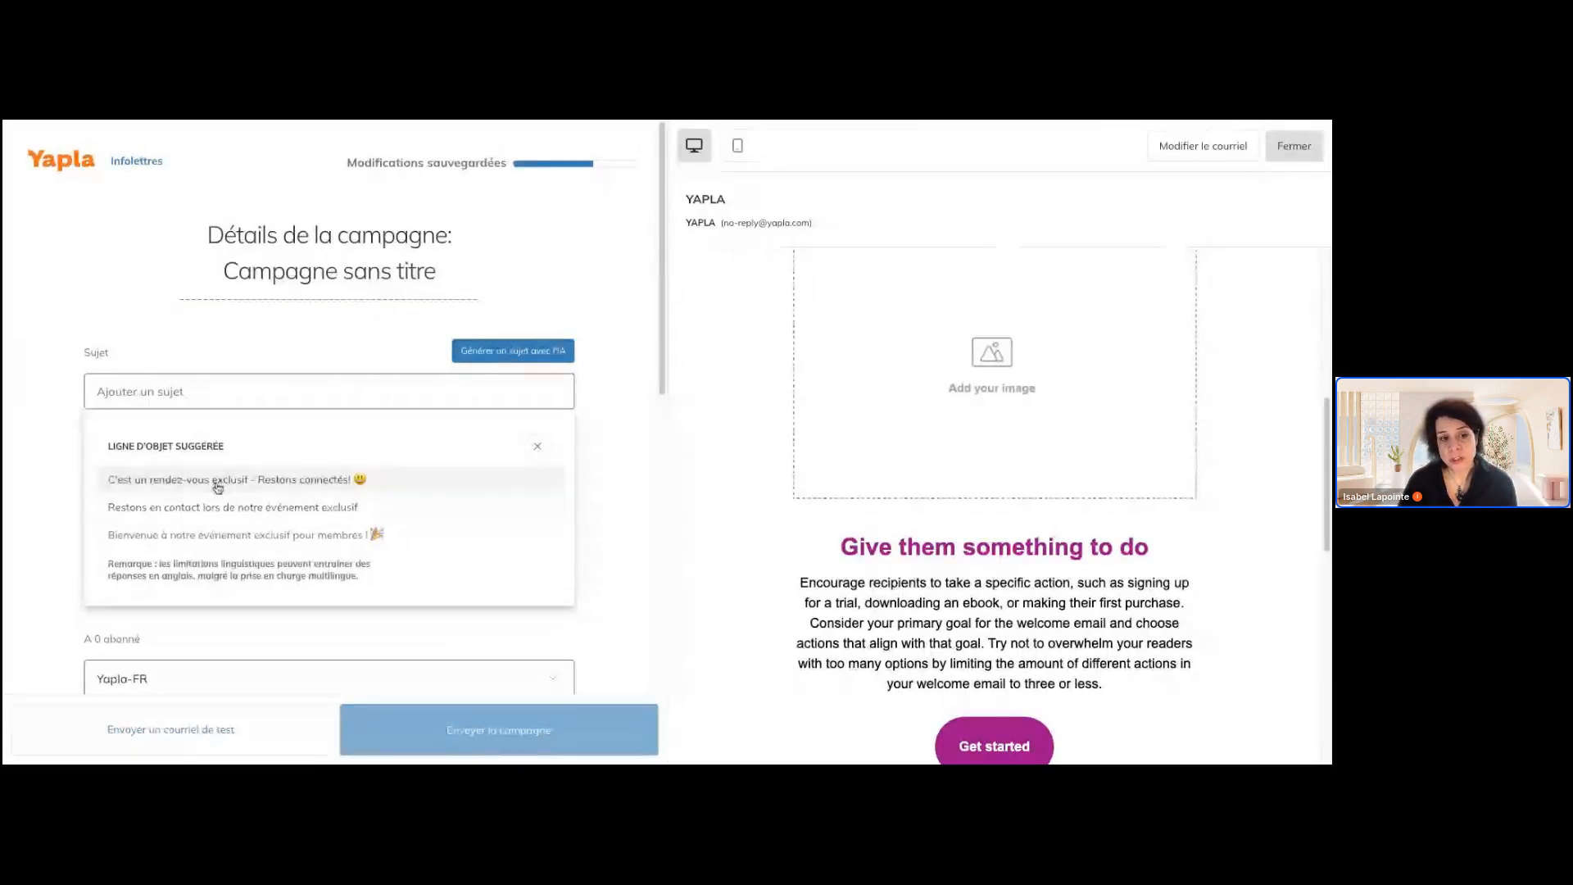
left_click(285, 535)
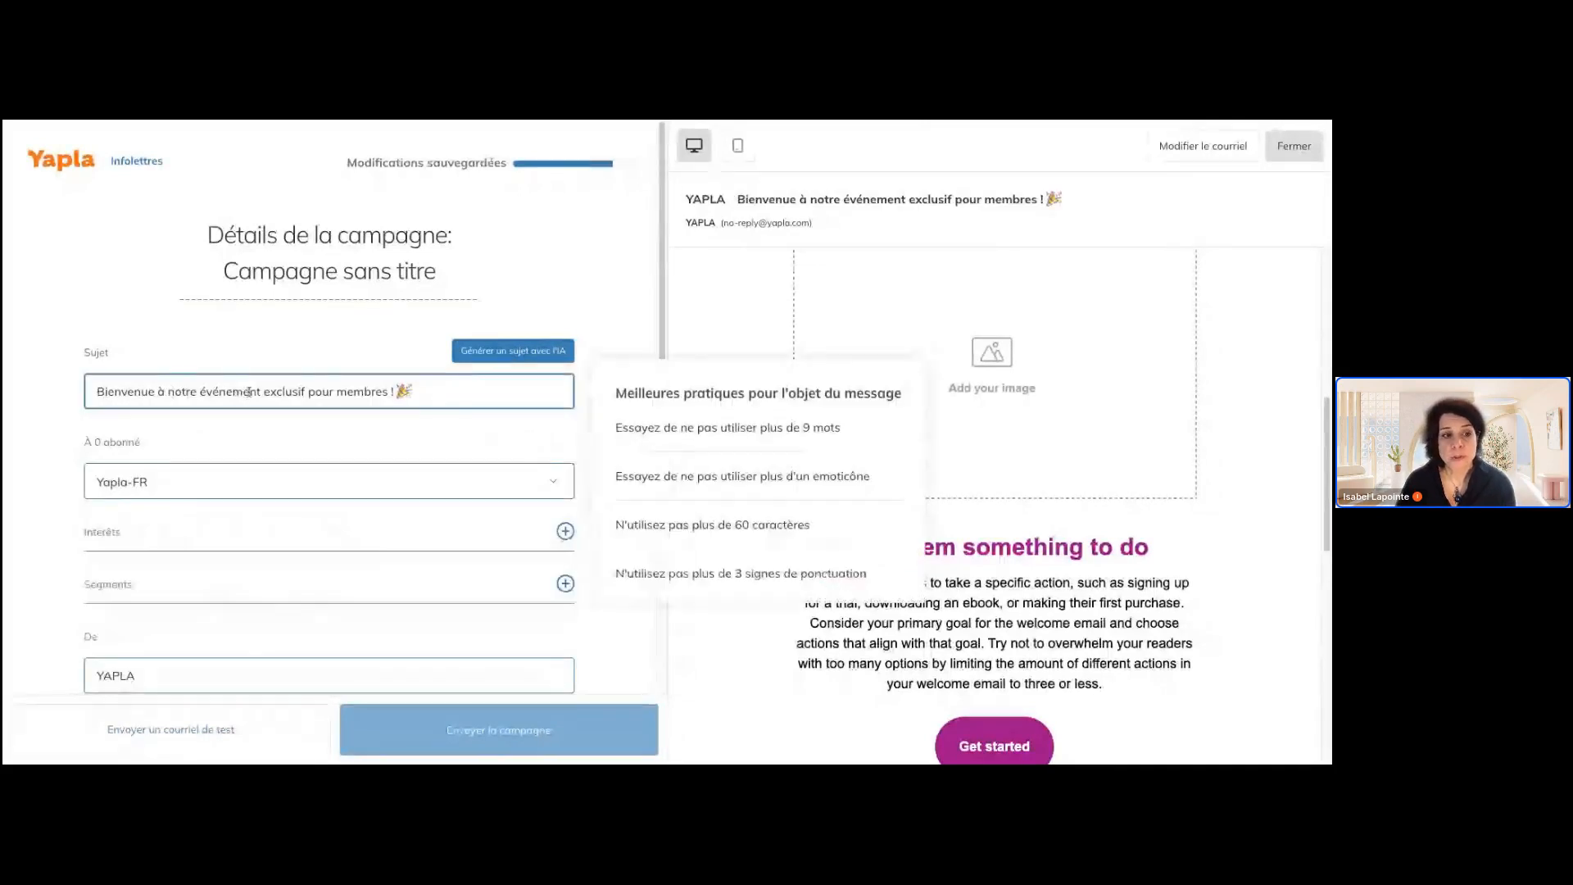
Replace the word "exclusif" in the subject line with "de dégustation"
left_click_drag(263, 395, 309, 388)
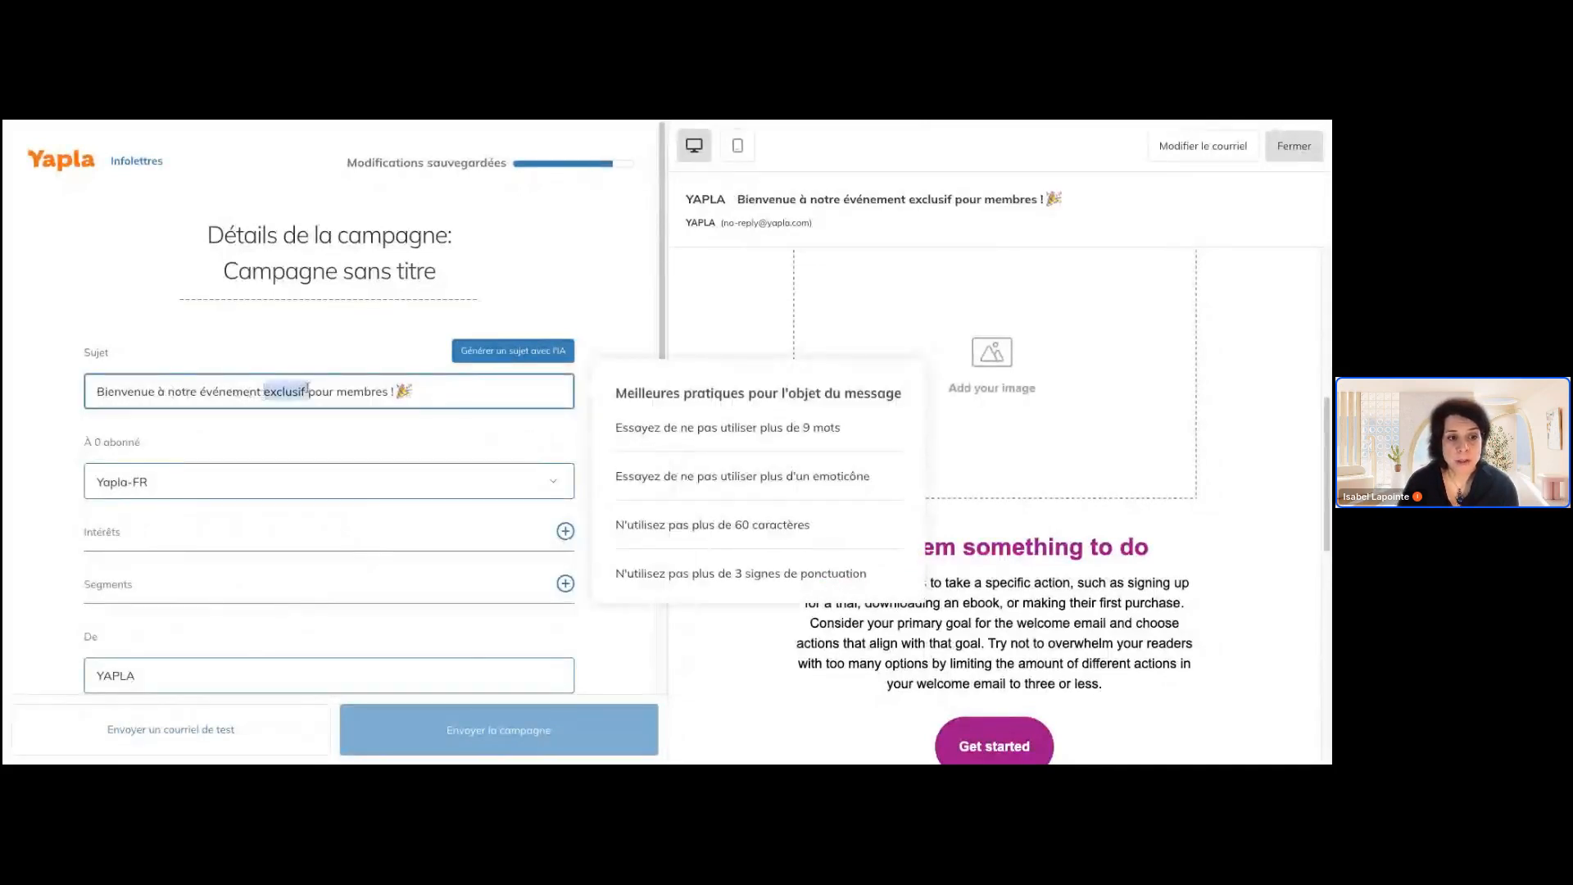
type("de dé")
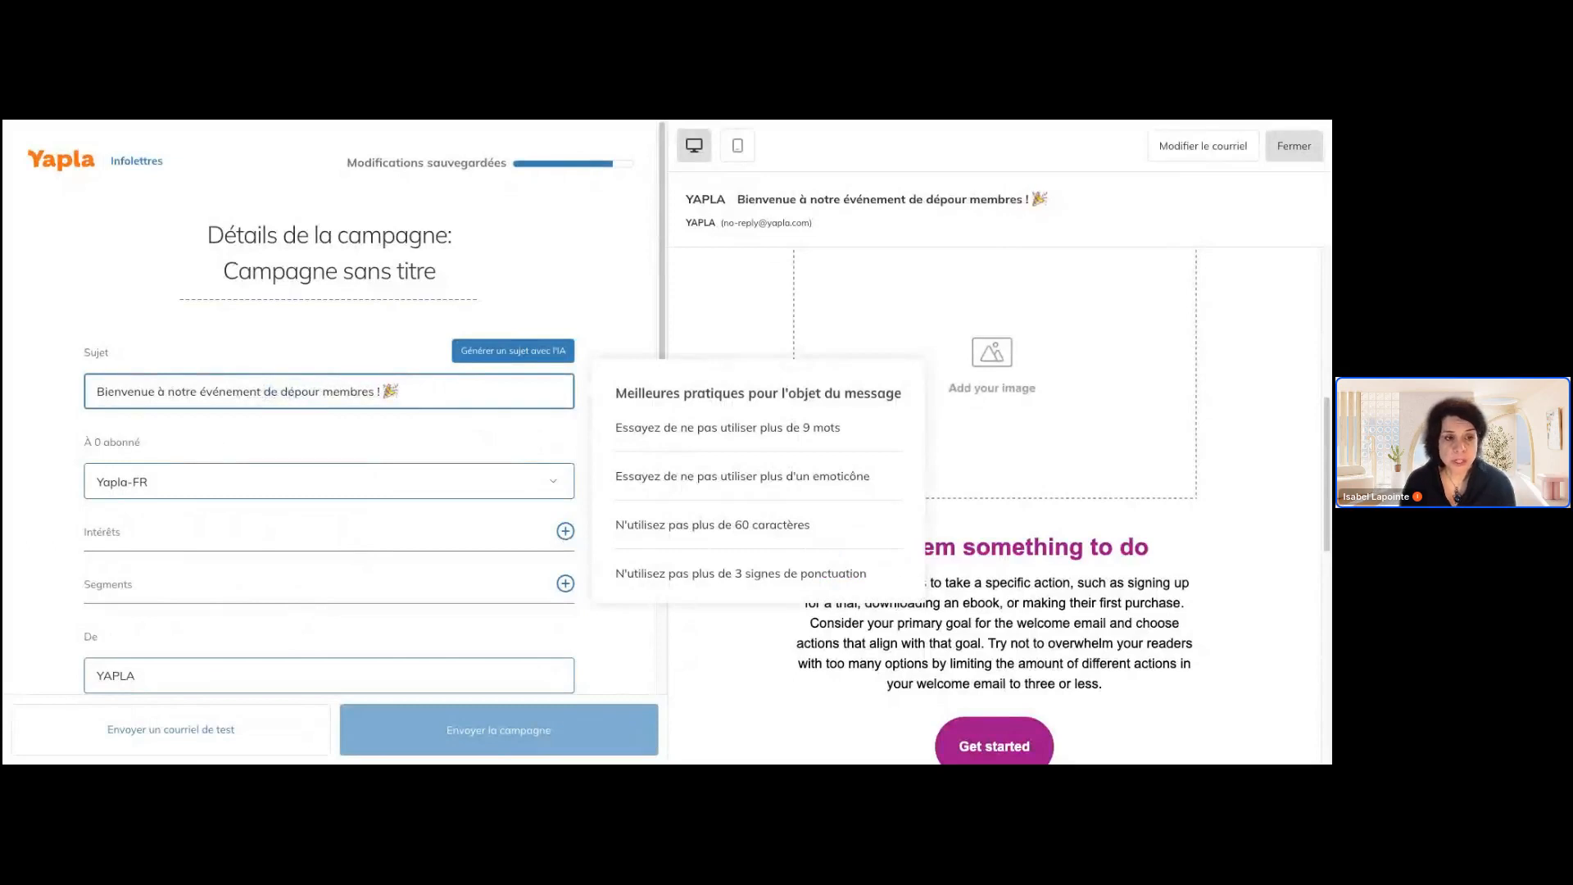
type("gustation")
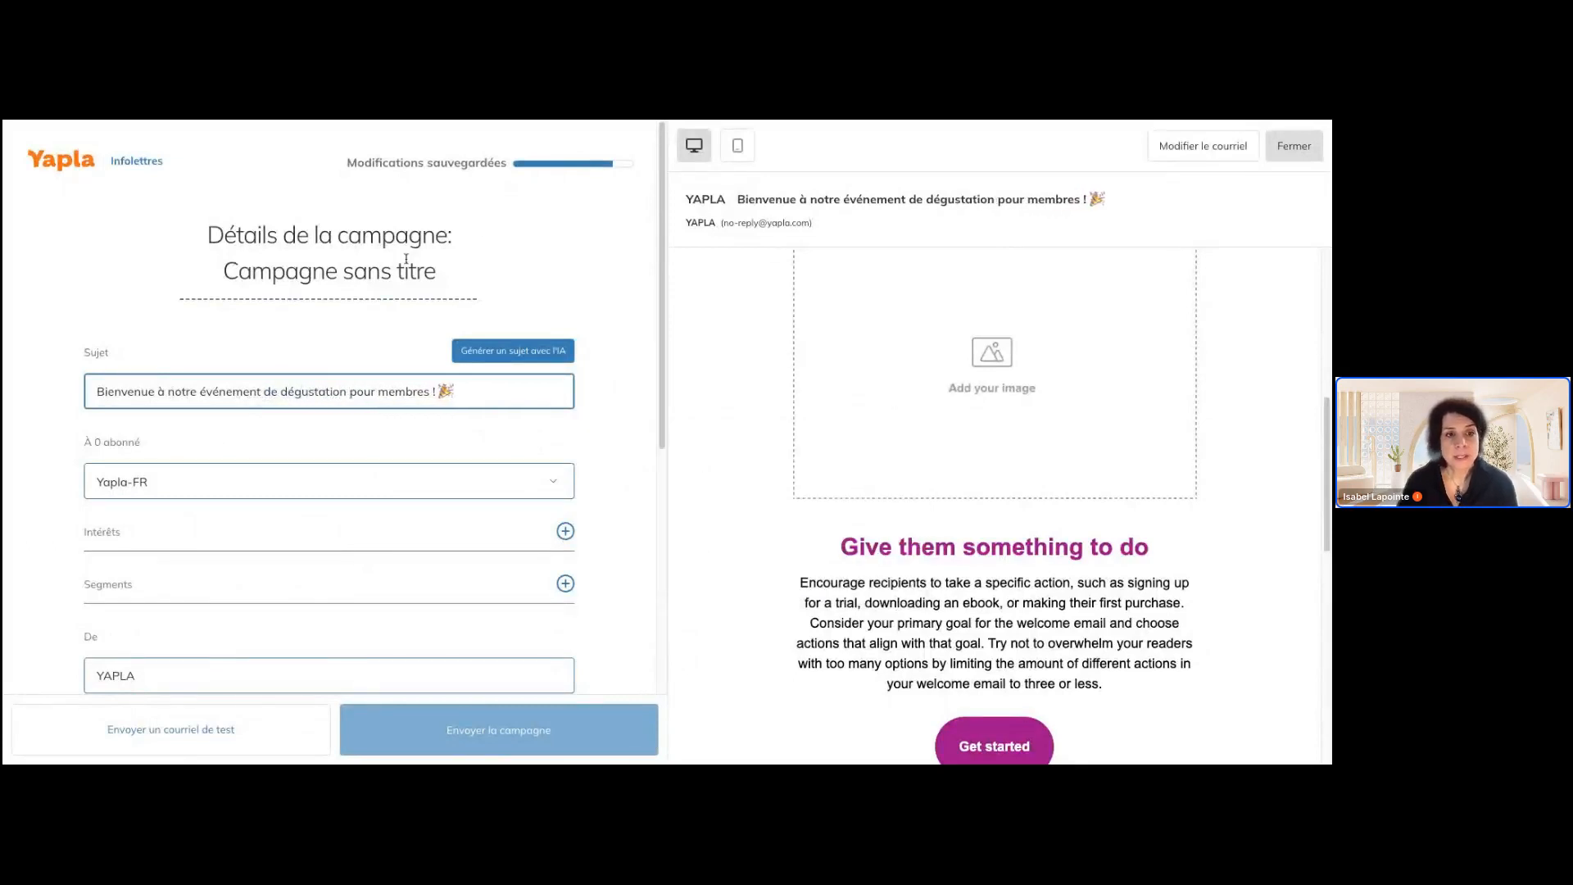
Rename the campaign as "Evenement degustation"
triple_click(382, 275)
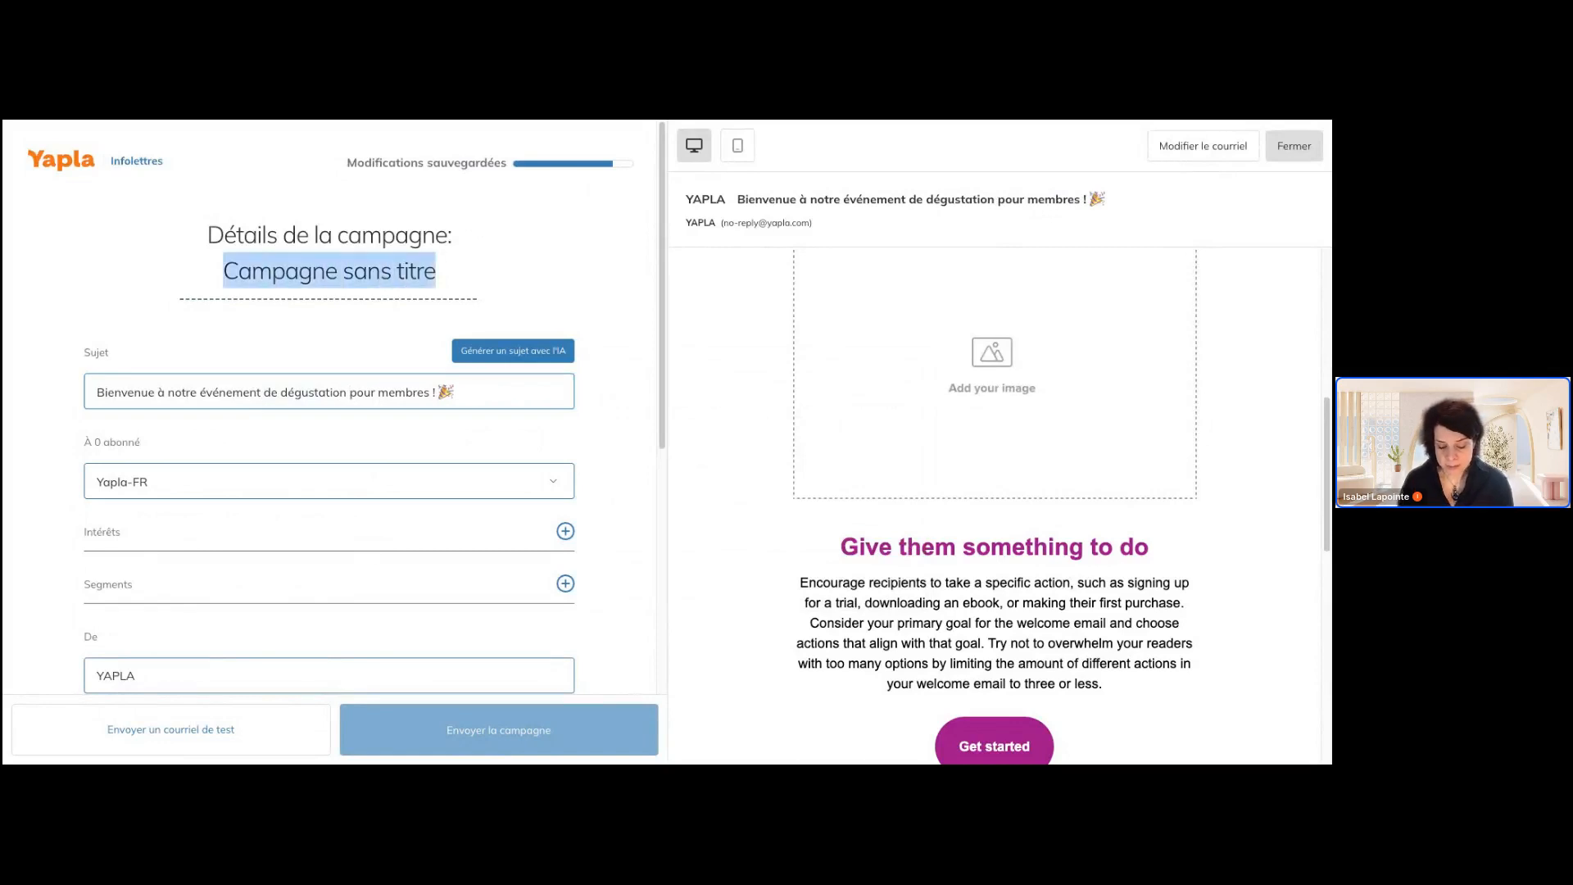
type("Evenemtn")
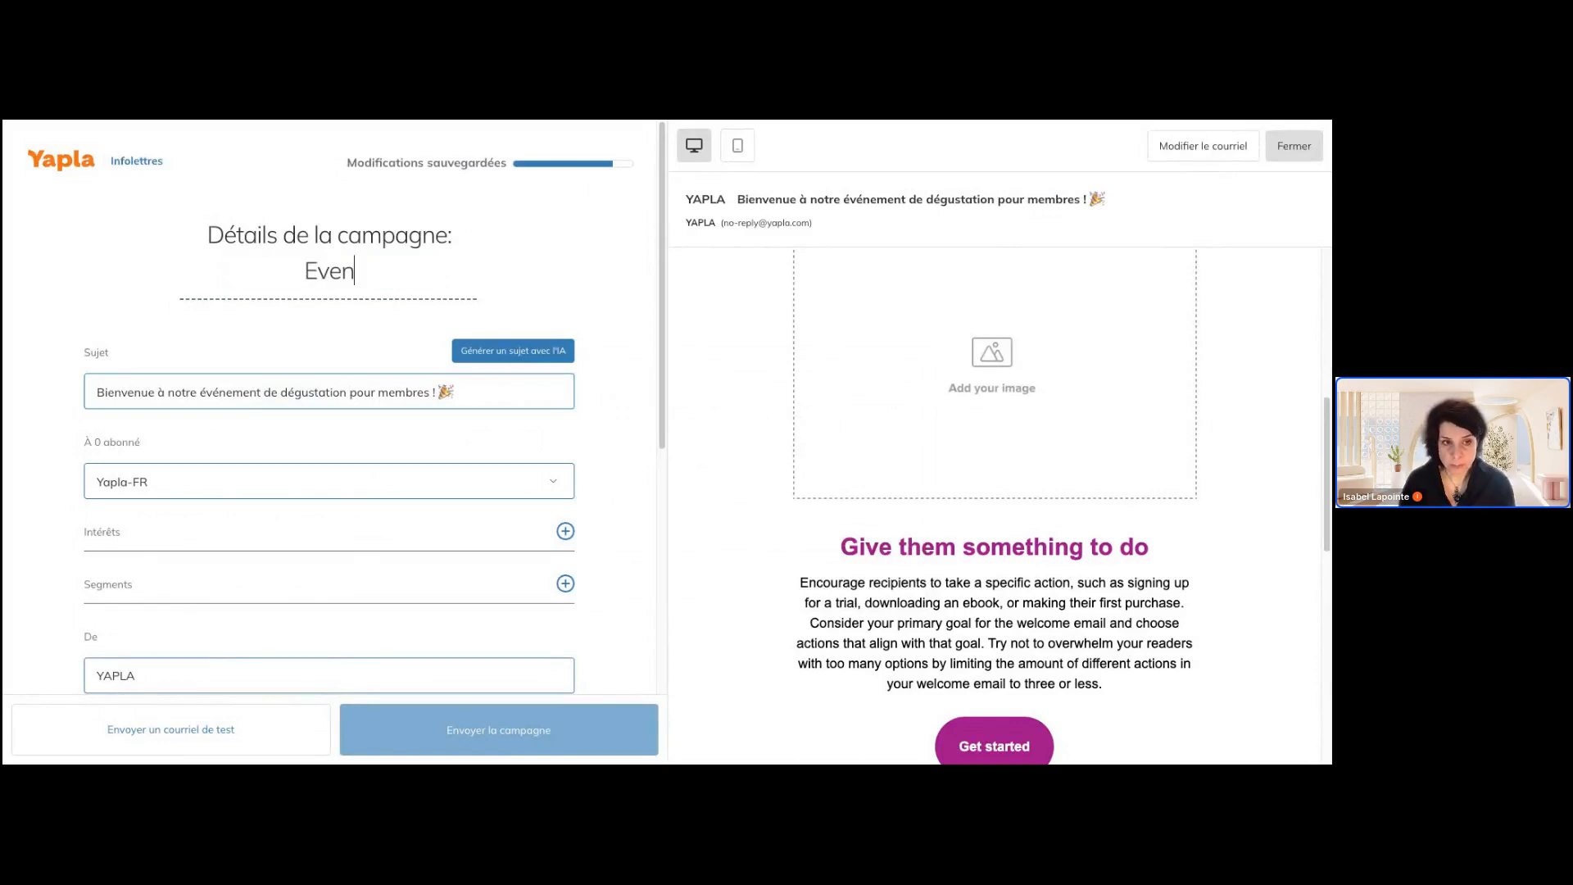
key("BackSpace")
key("BackSpace")
key("BackSpace")
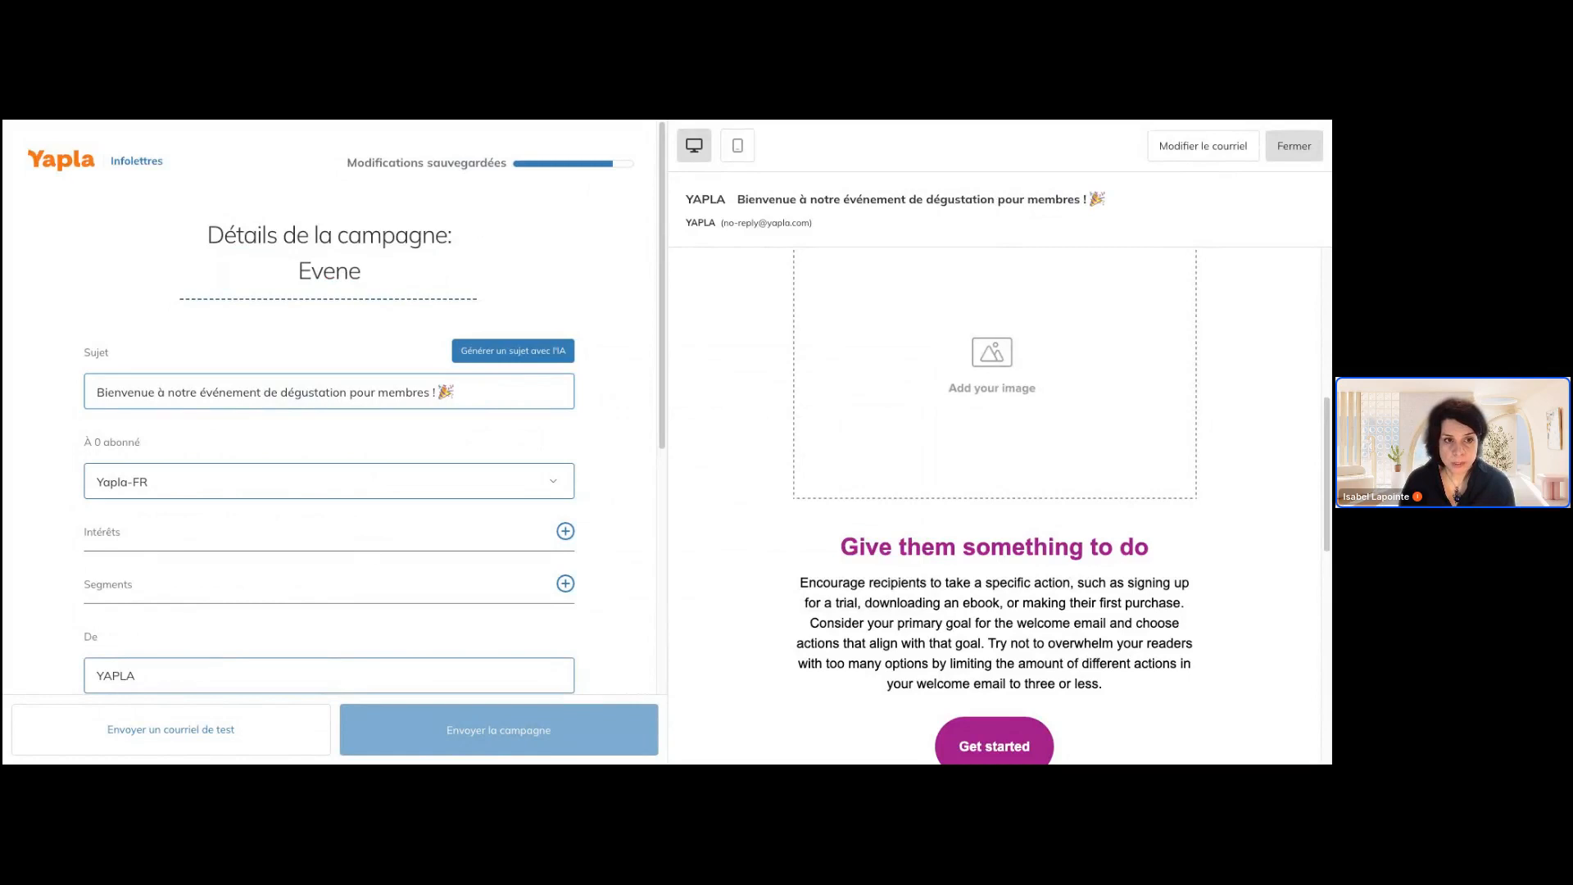
type("men")
key("BackSpace")
key("BackSpace")
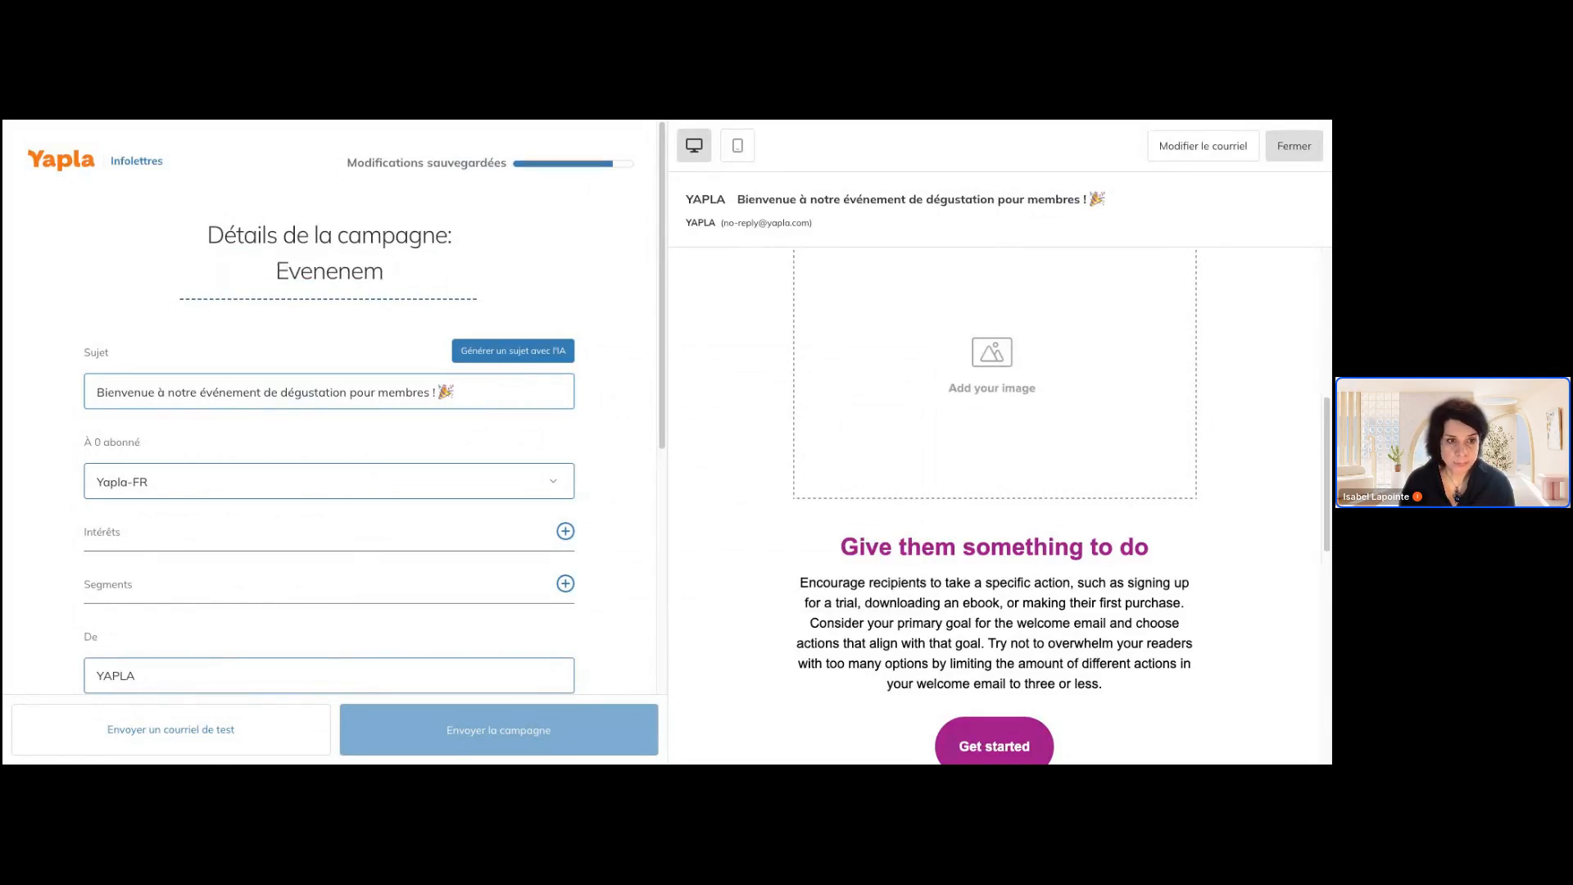
key("BackSpace")
type("ne")
key("BackSpace")
key("BackSpace")
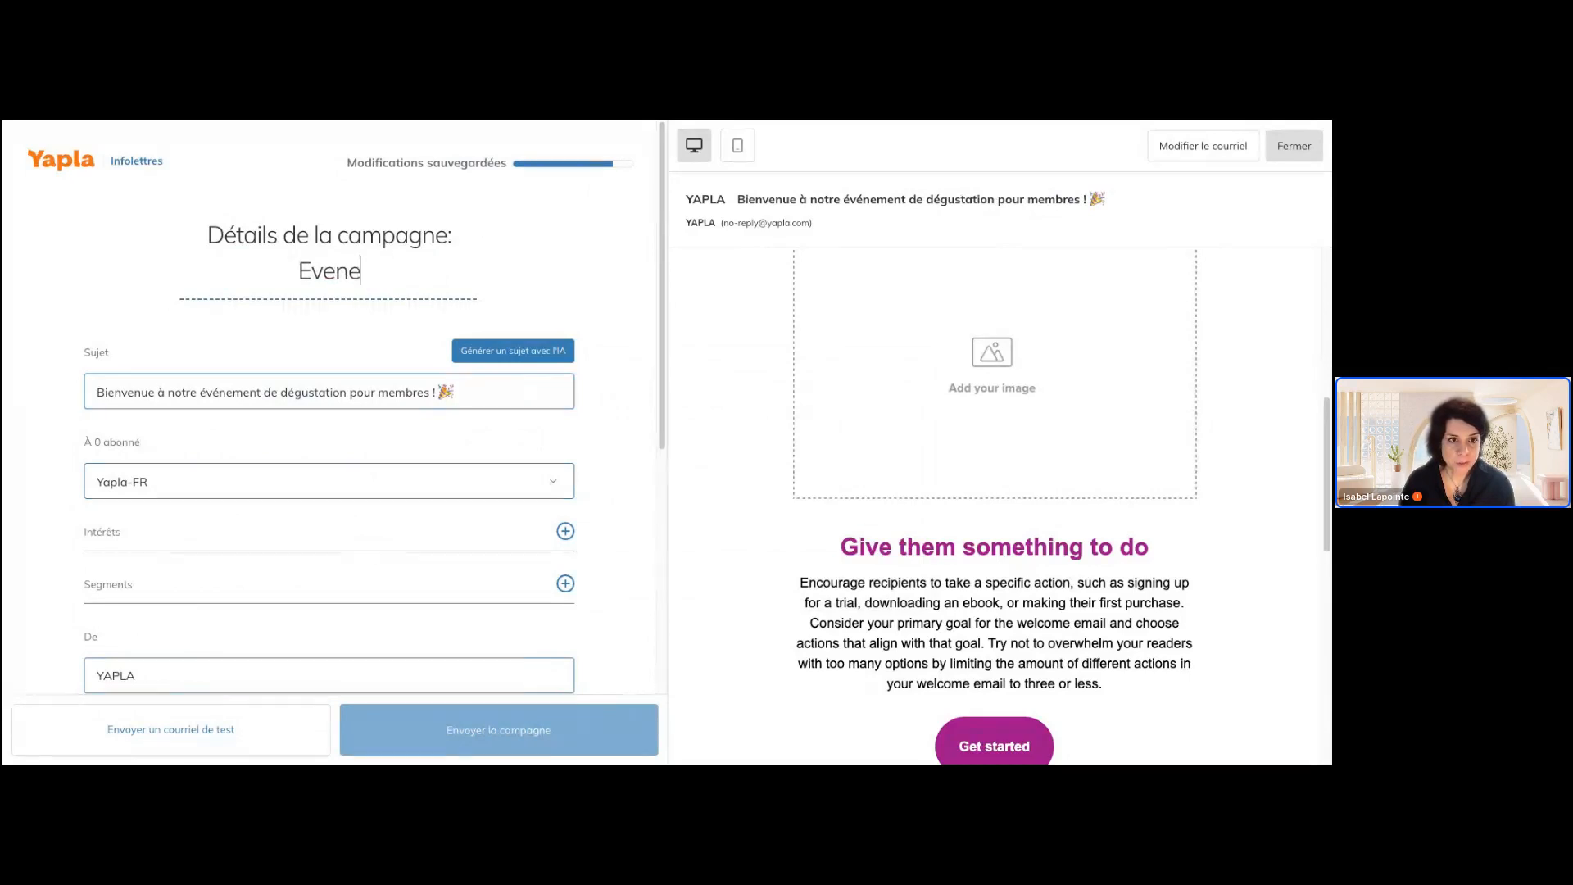
type("ment deg")
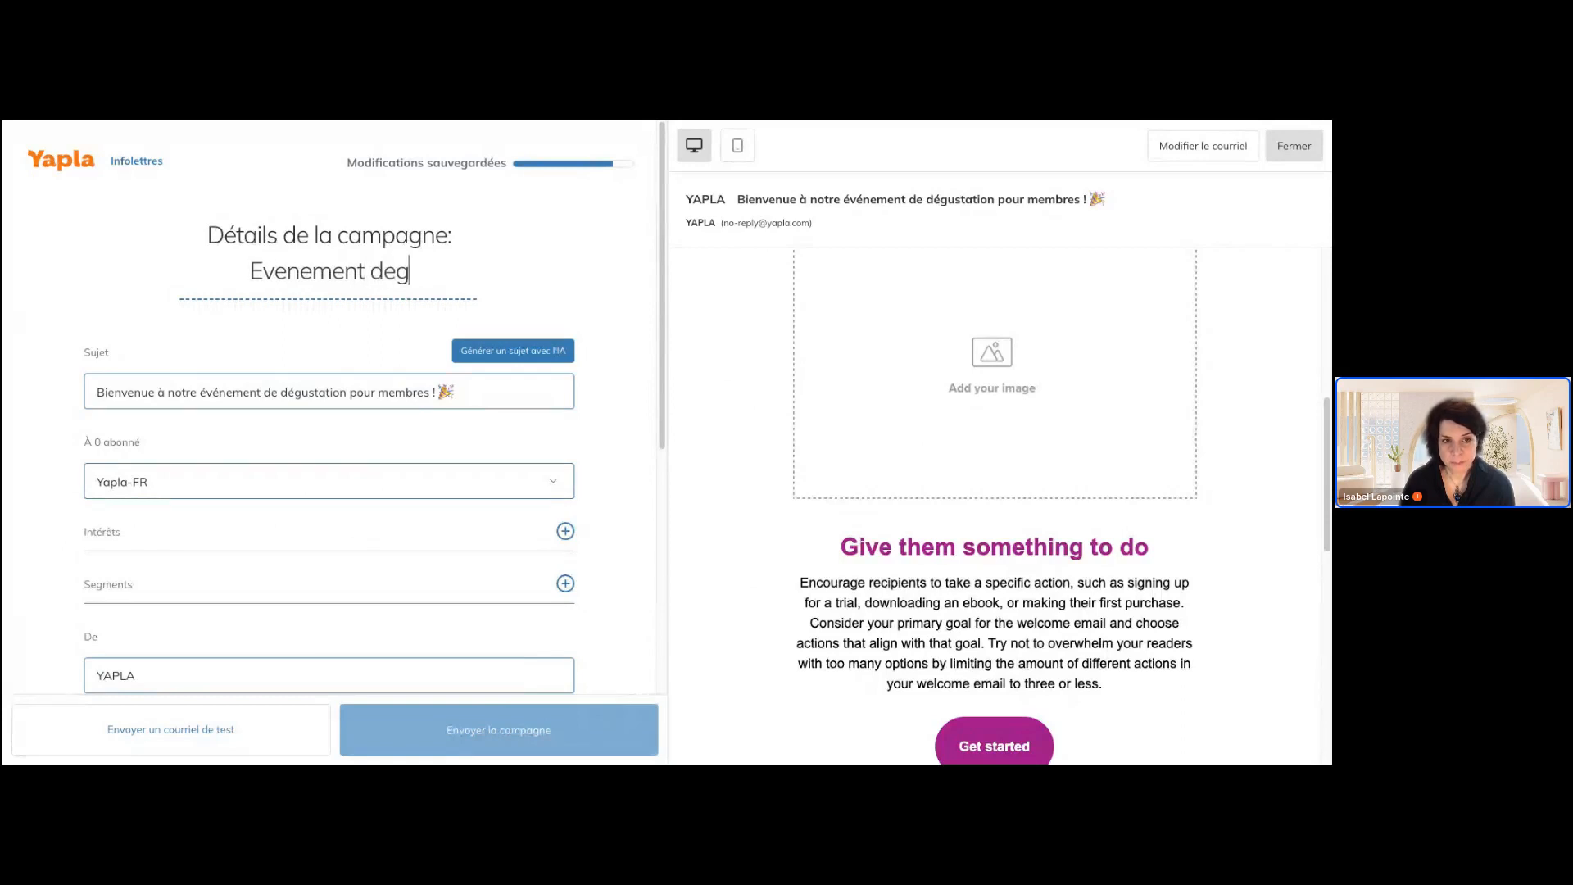
type("ustation")
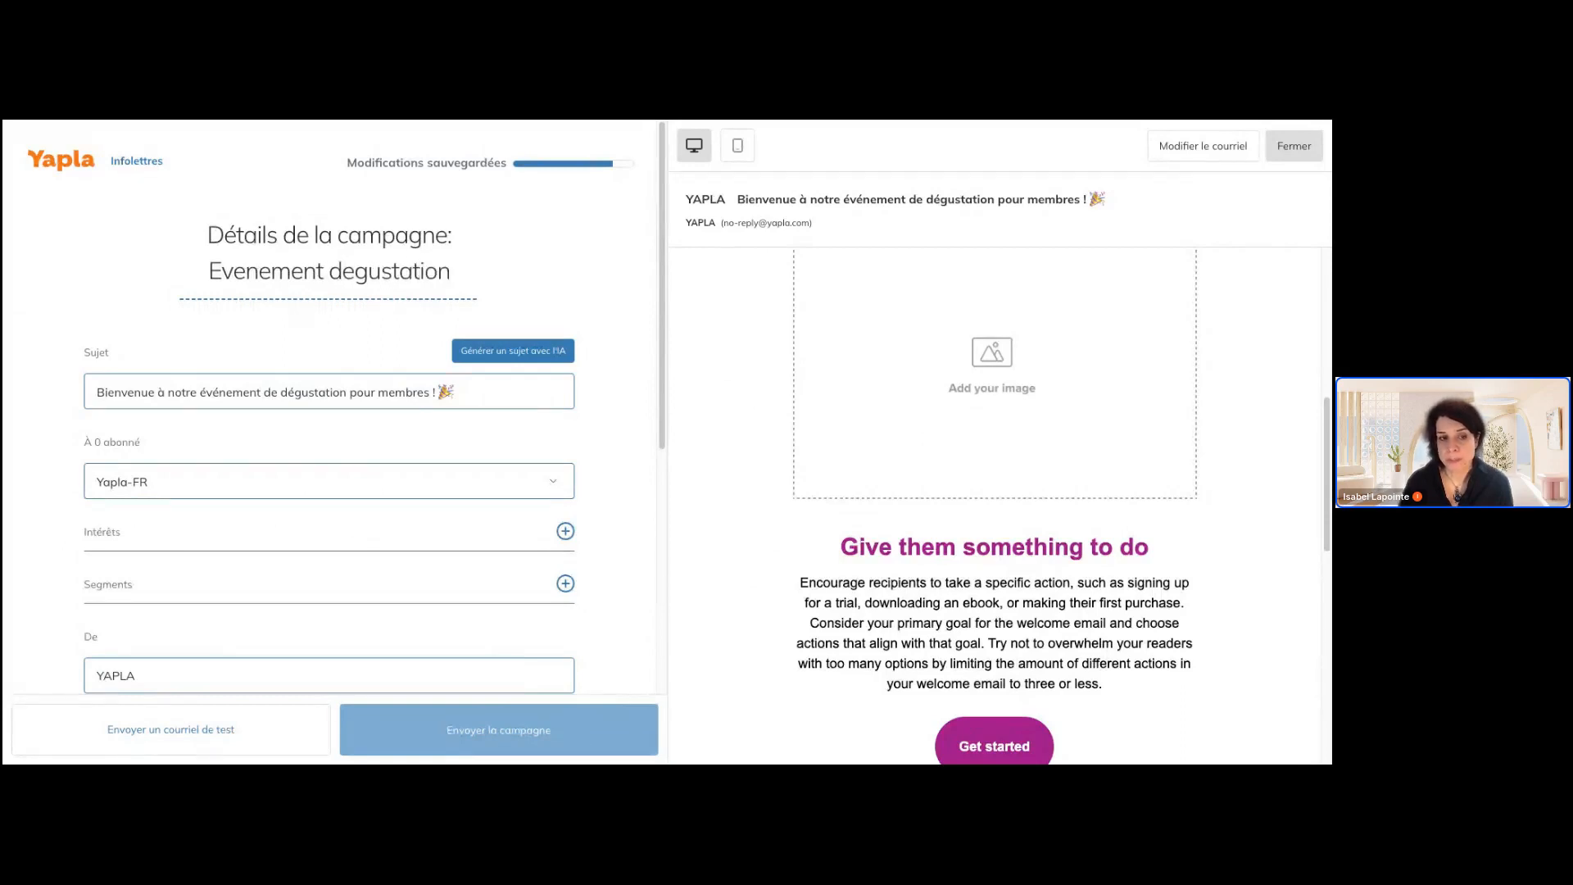
left_click(373, 387)
Set the recipient list to Yapla FR and limit it to the Degustation Fondation Y segment
left_click(438, 481)
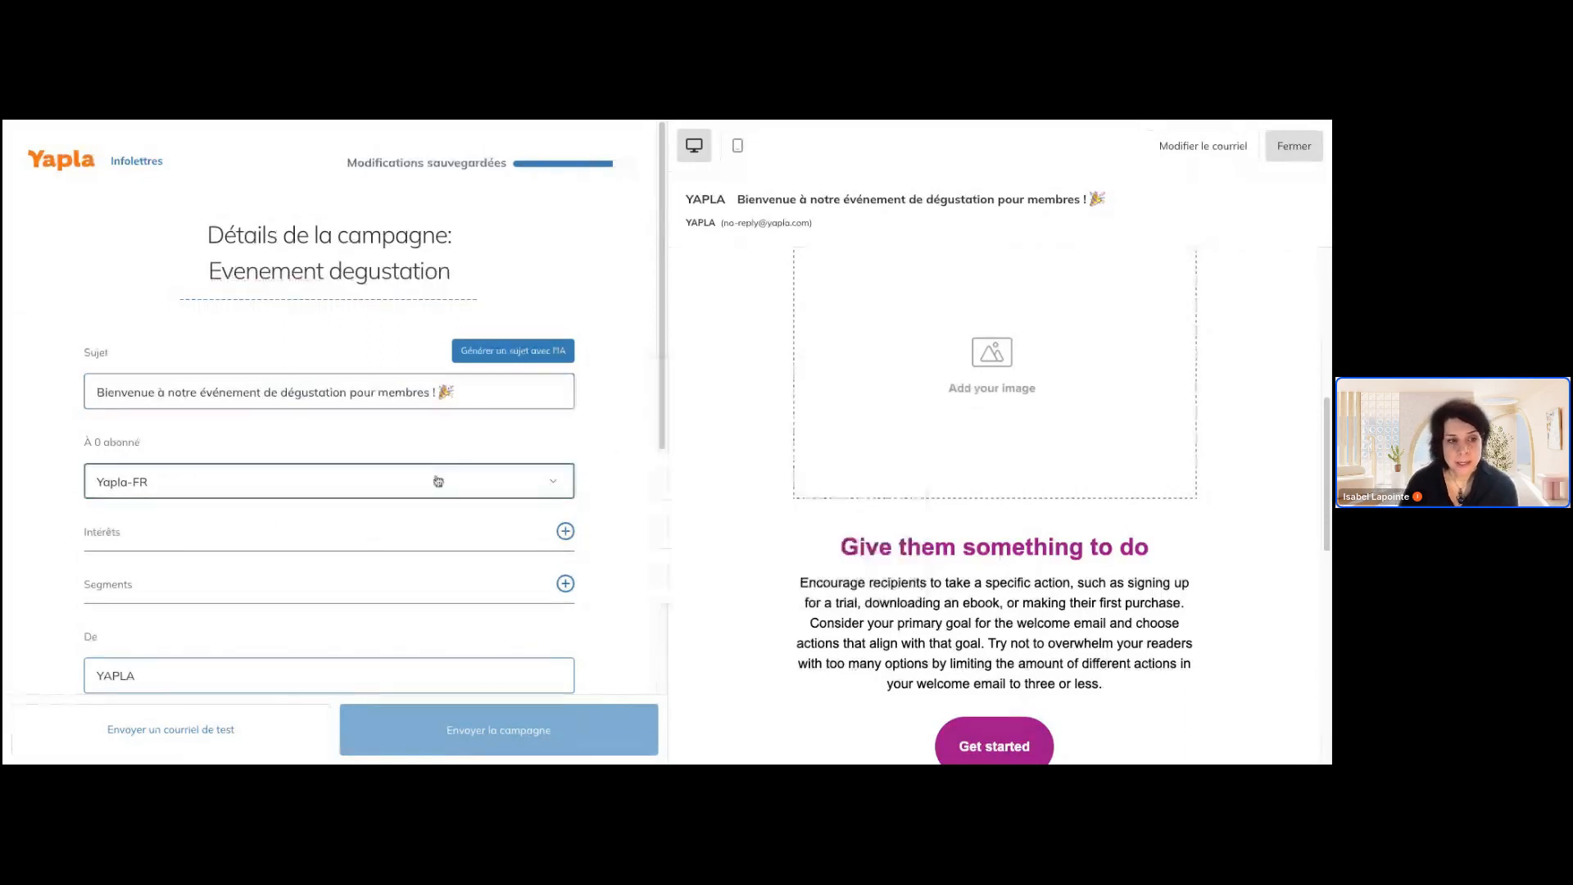
left_click(316, 600)
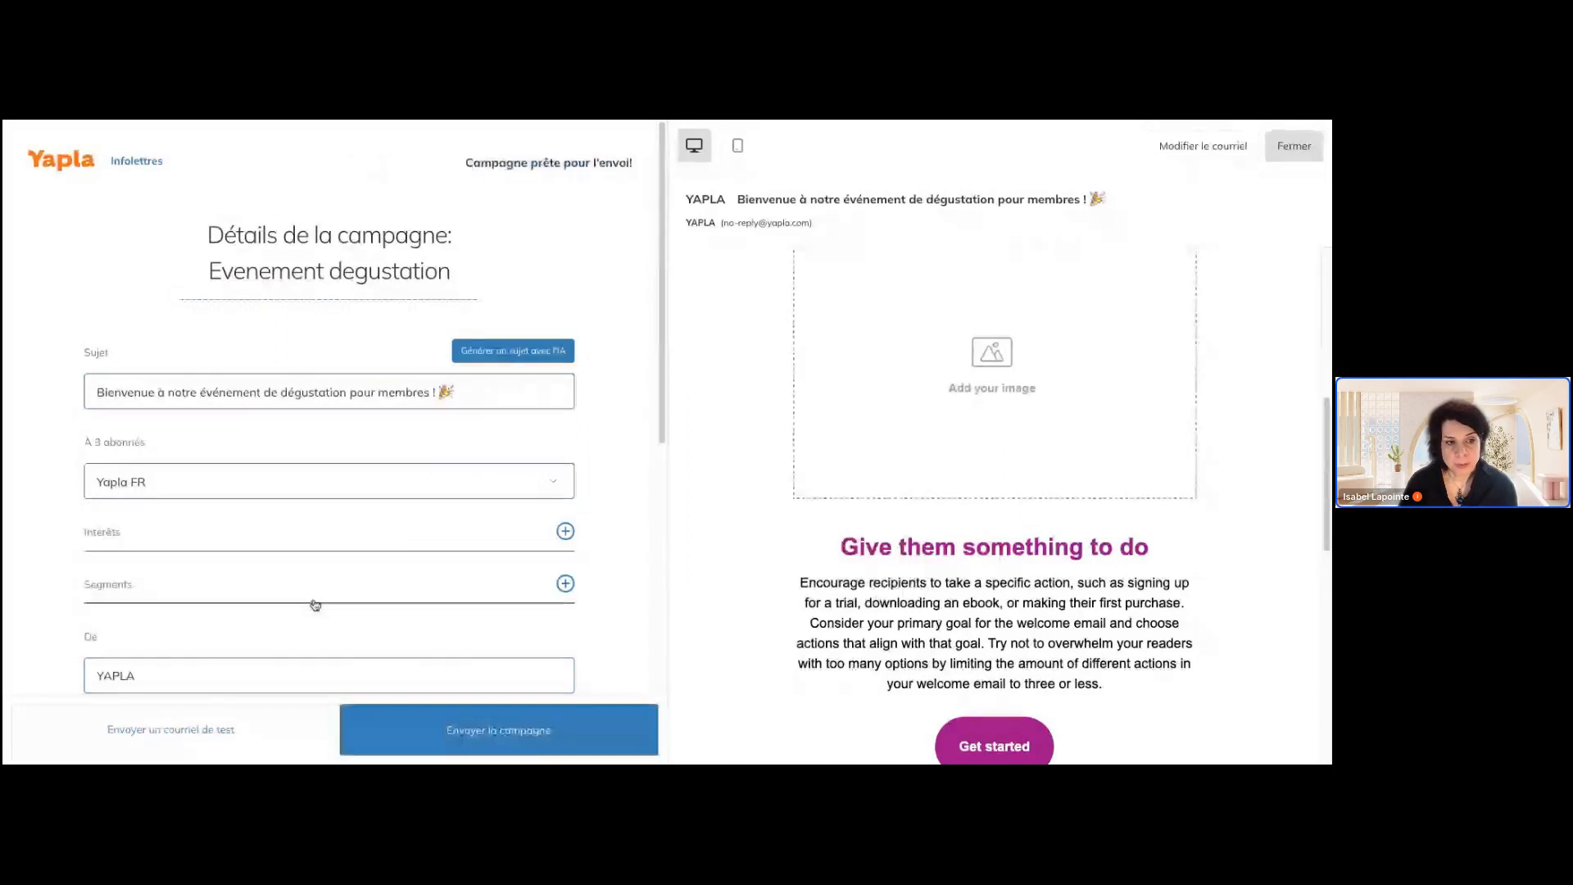
scroll(369, 527, "down", 2)
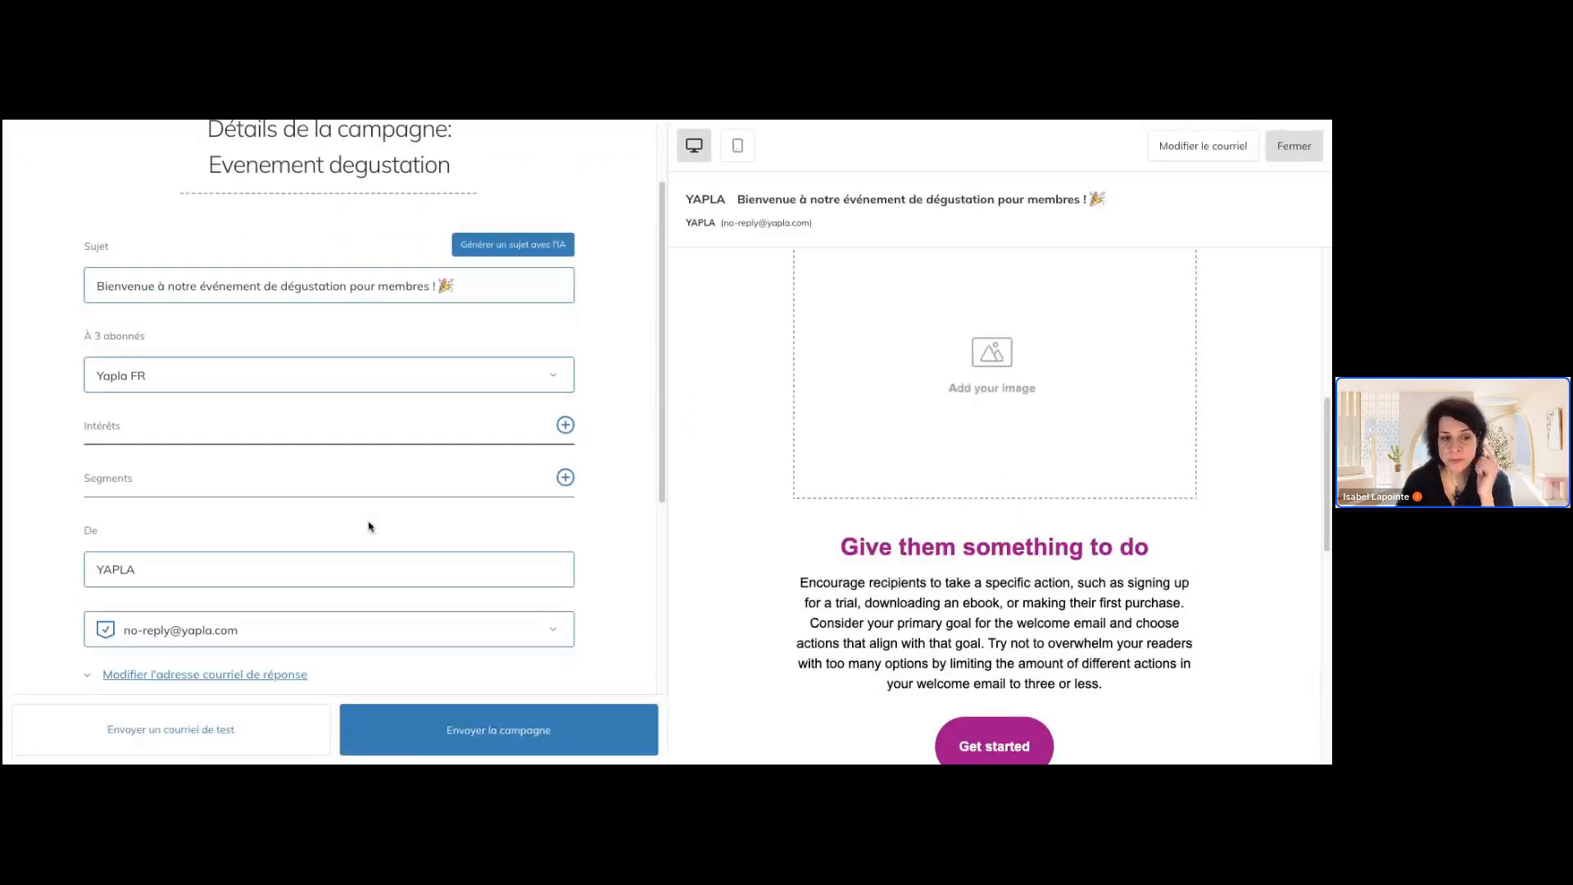
left_click(566, 478)
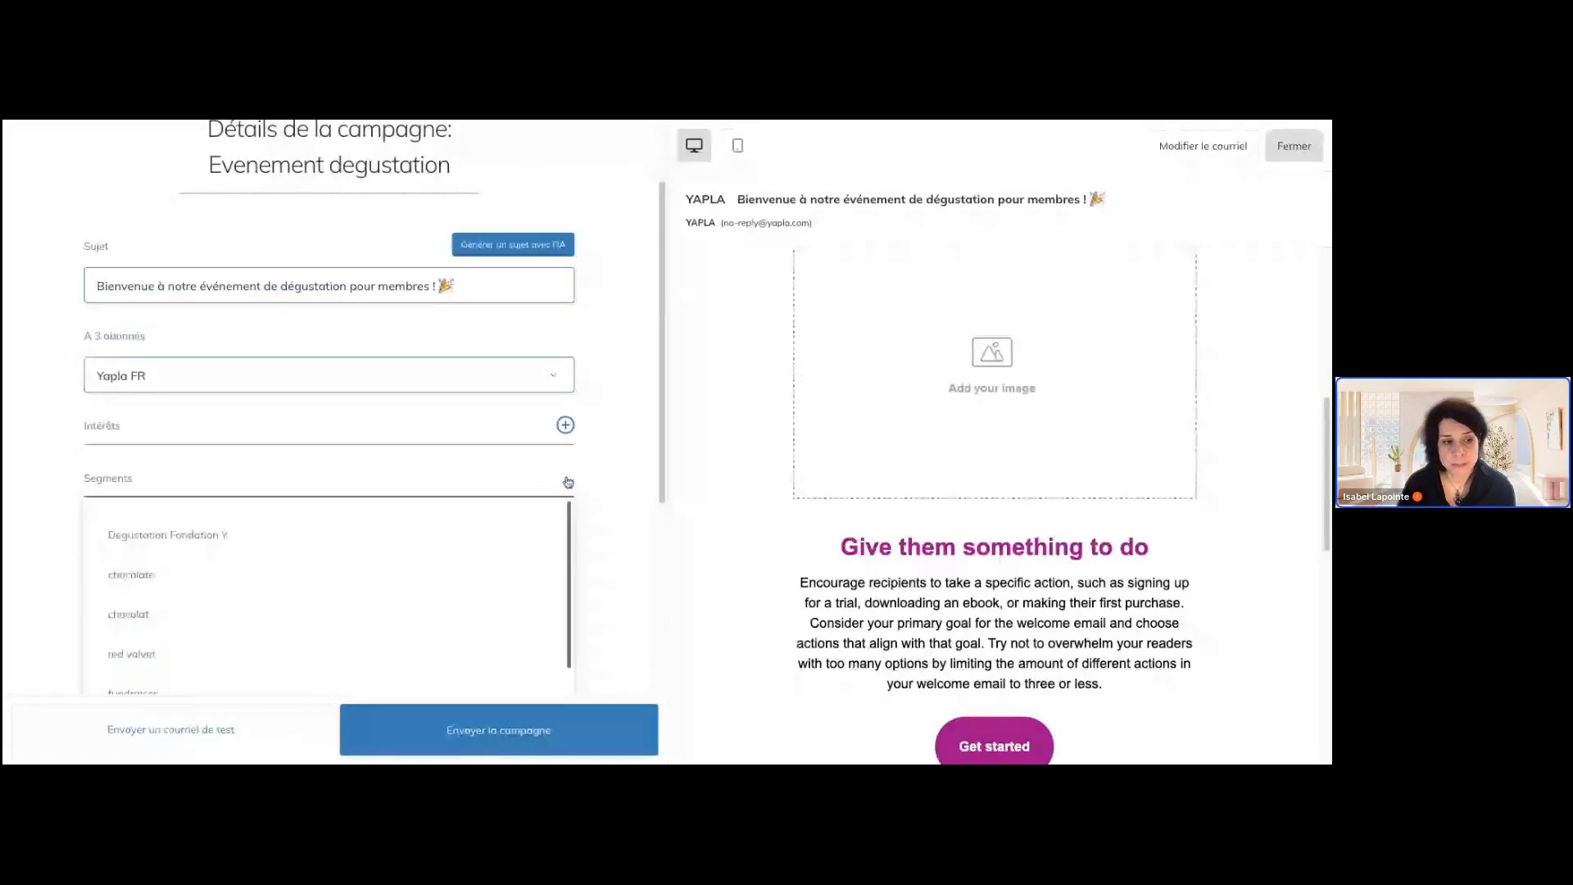
left_click(483, 528)
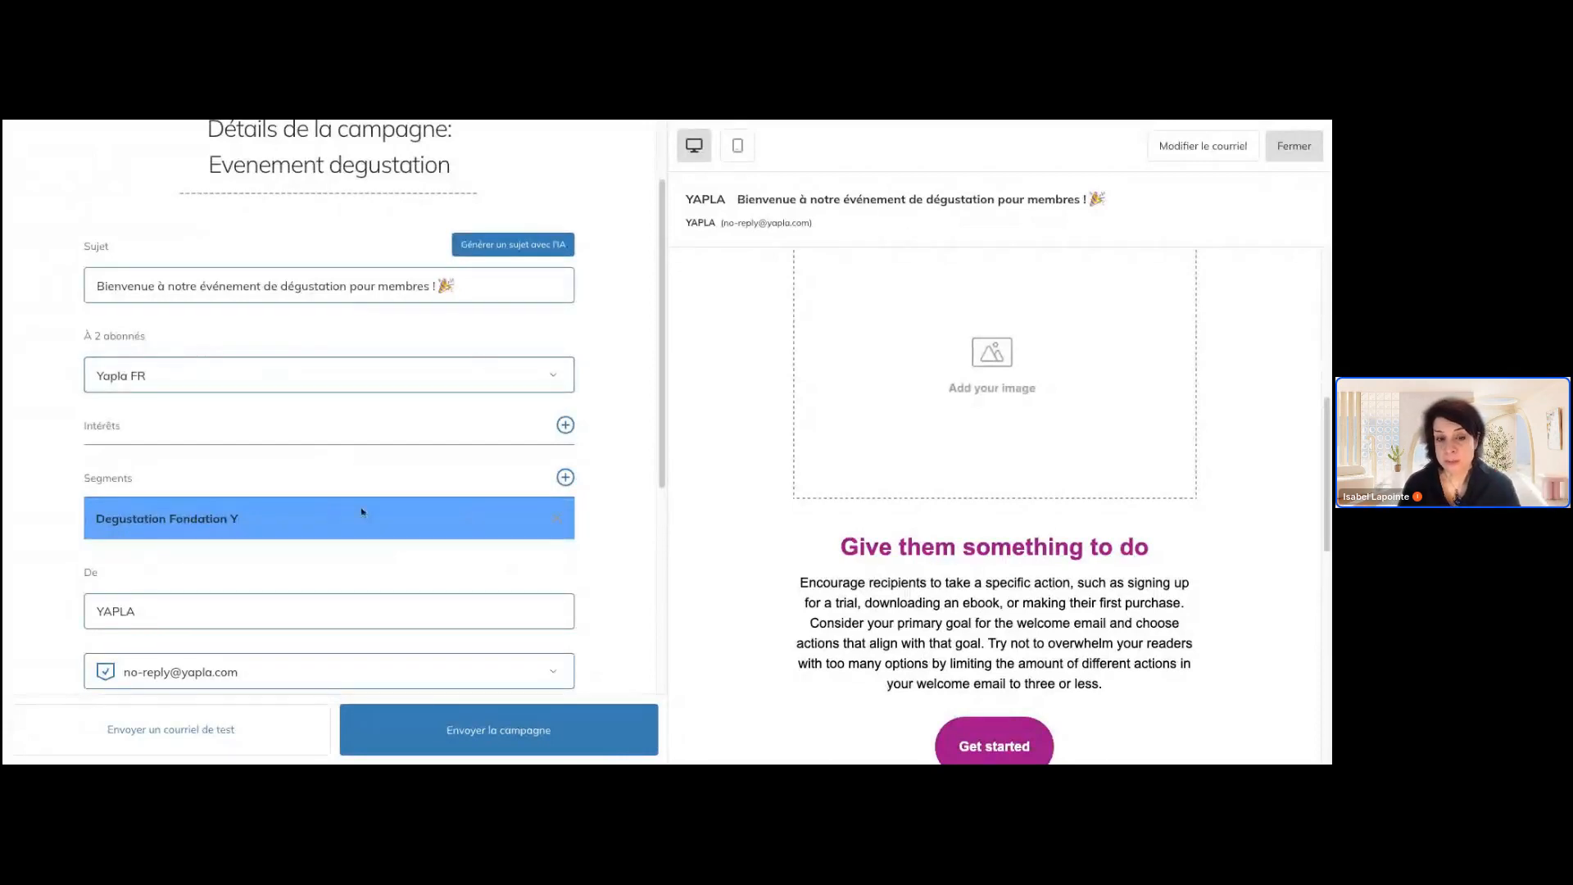
Set the campaign's sender name to "Jeanine Desserts"
scroll(329, 442, "down", 1)
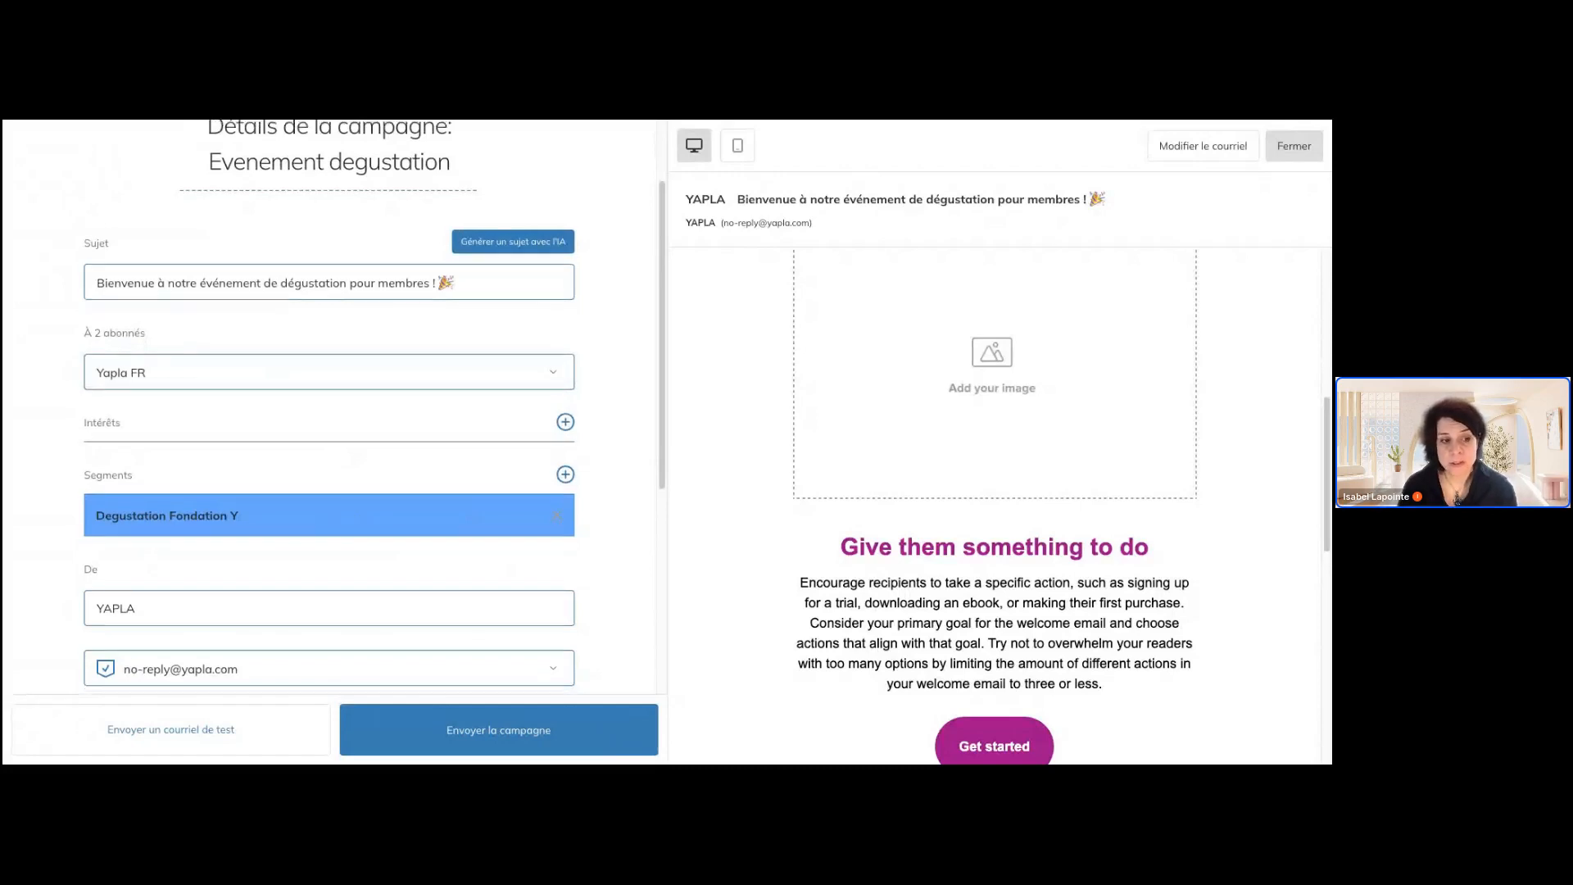
scroll(329, 442, "down", 3)
scroll(152, 393, "up", 1)
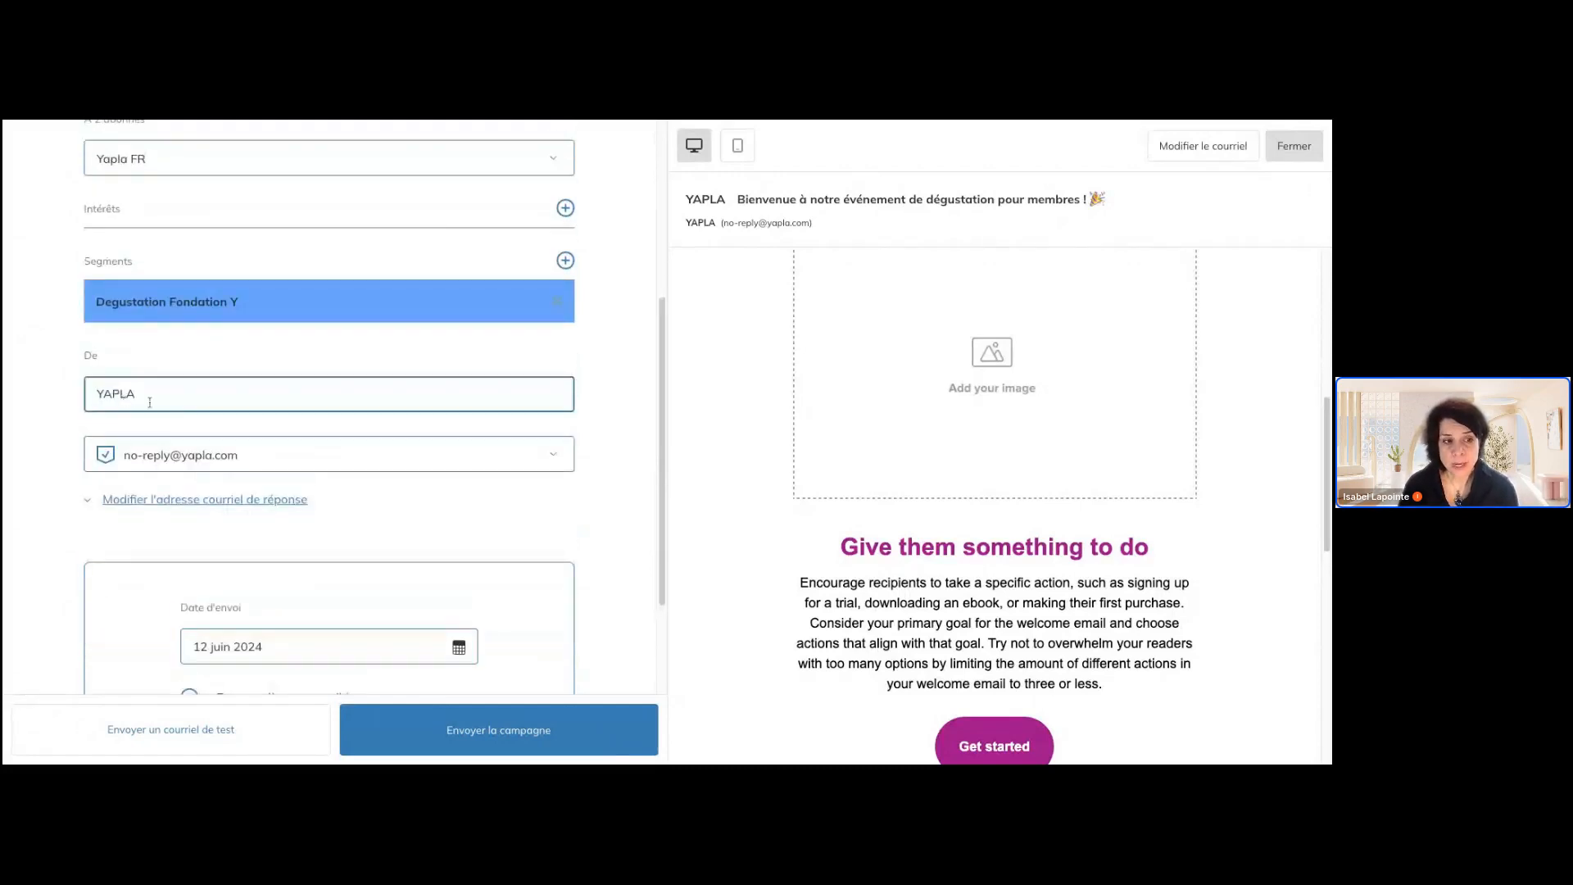
left_click_drag(151, 395, 85, 399)
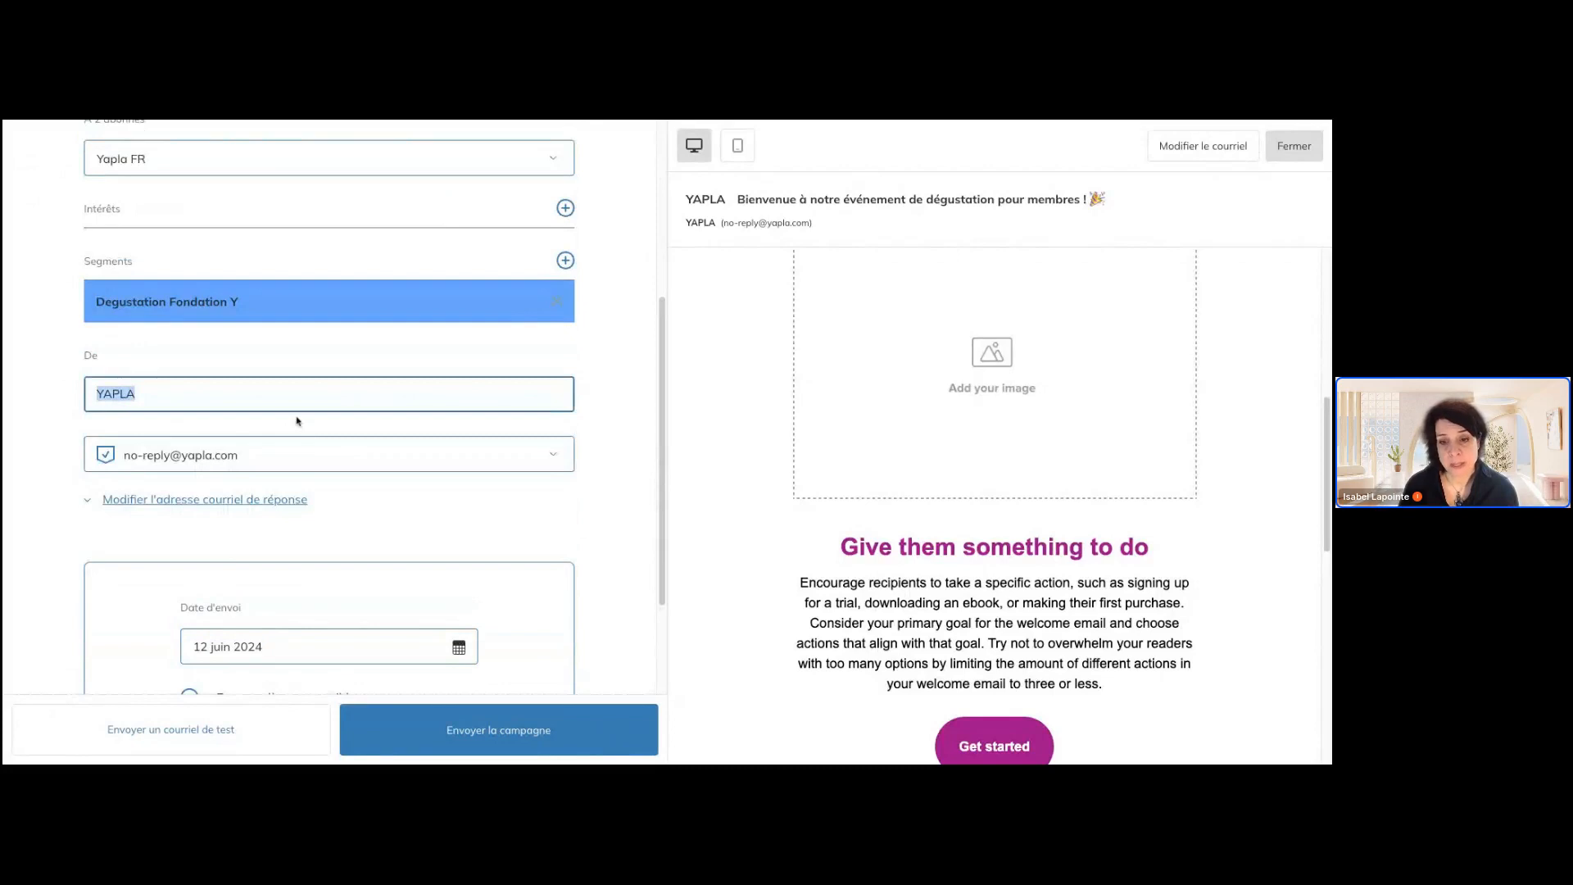
type("Jea")
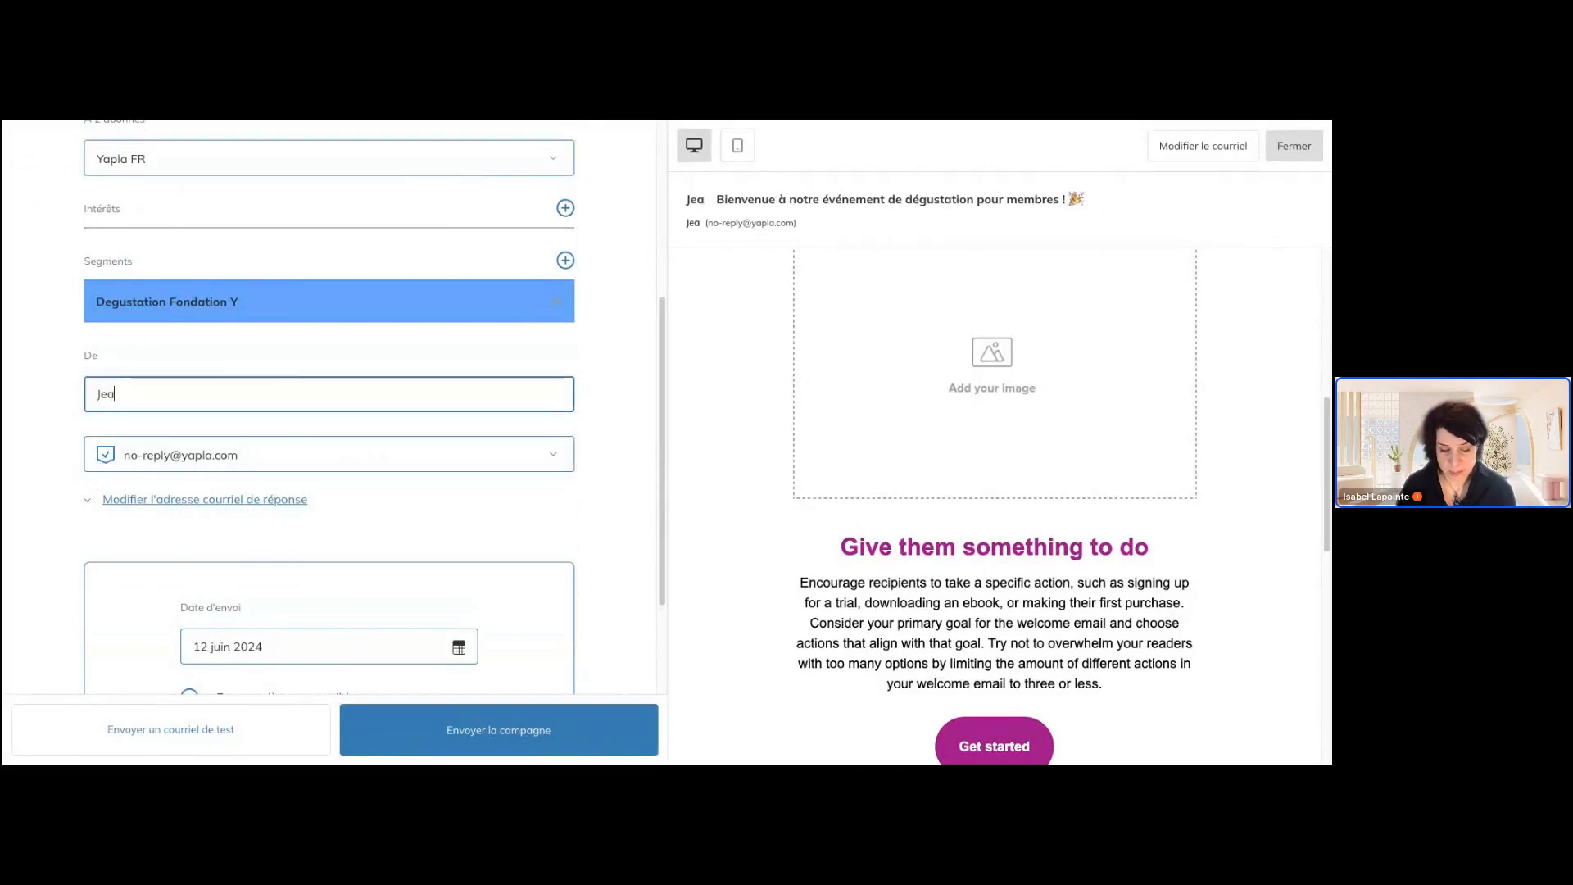
type("nini")
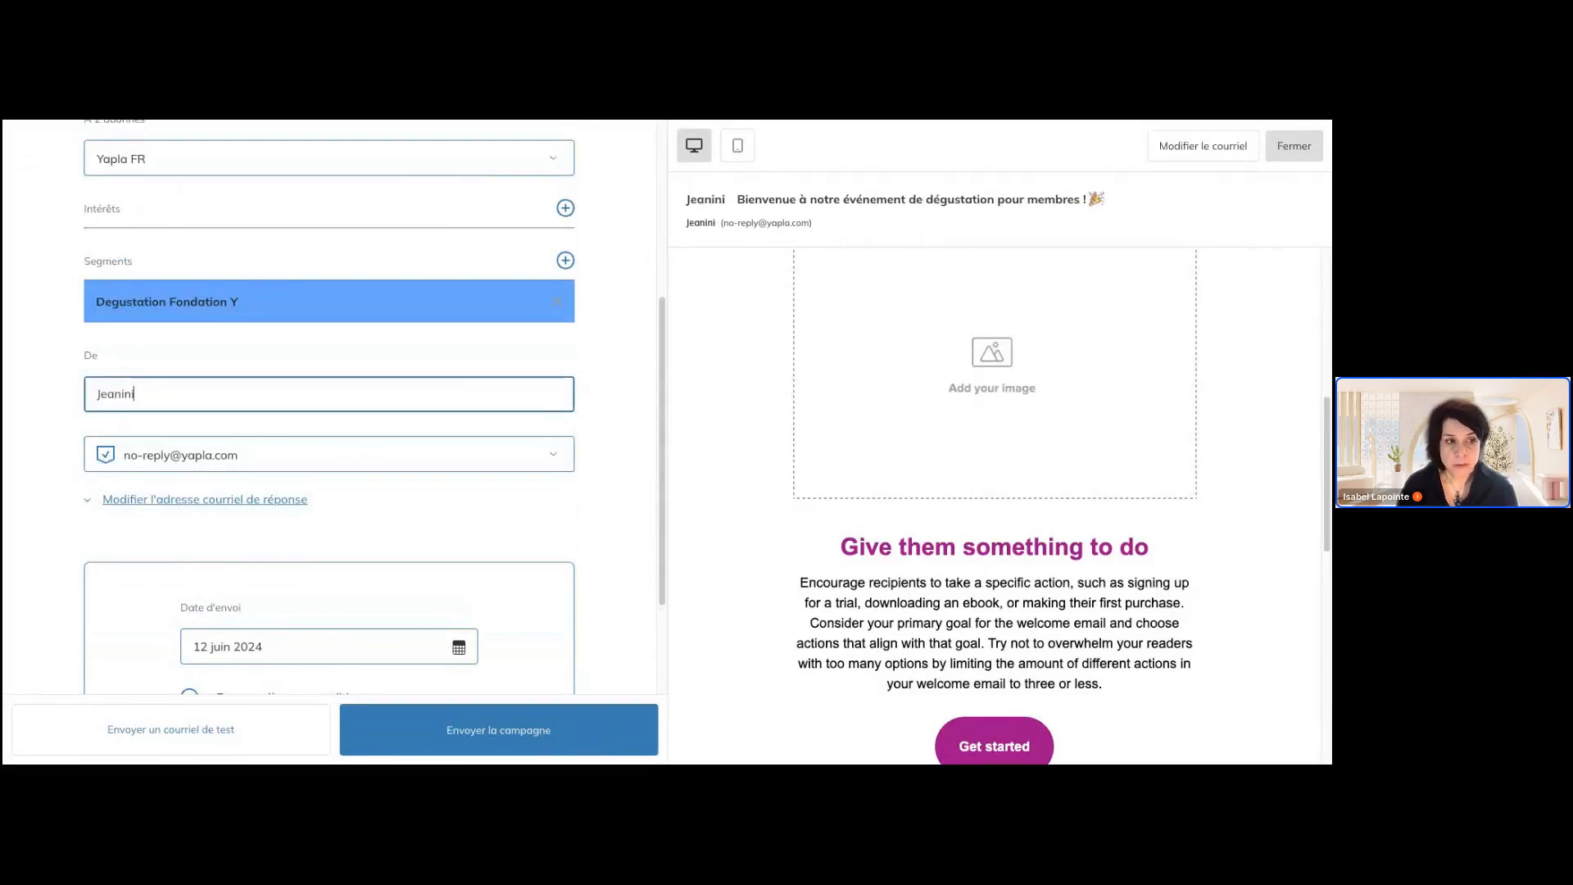
type("ne desserts")
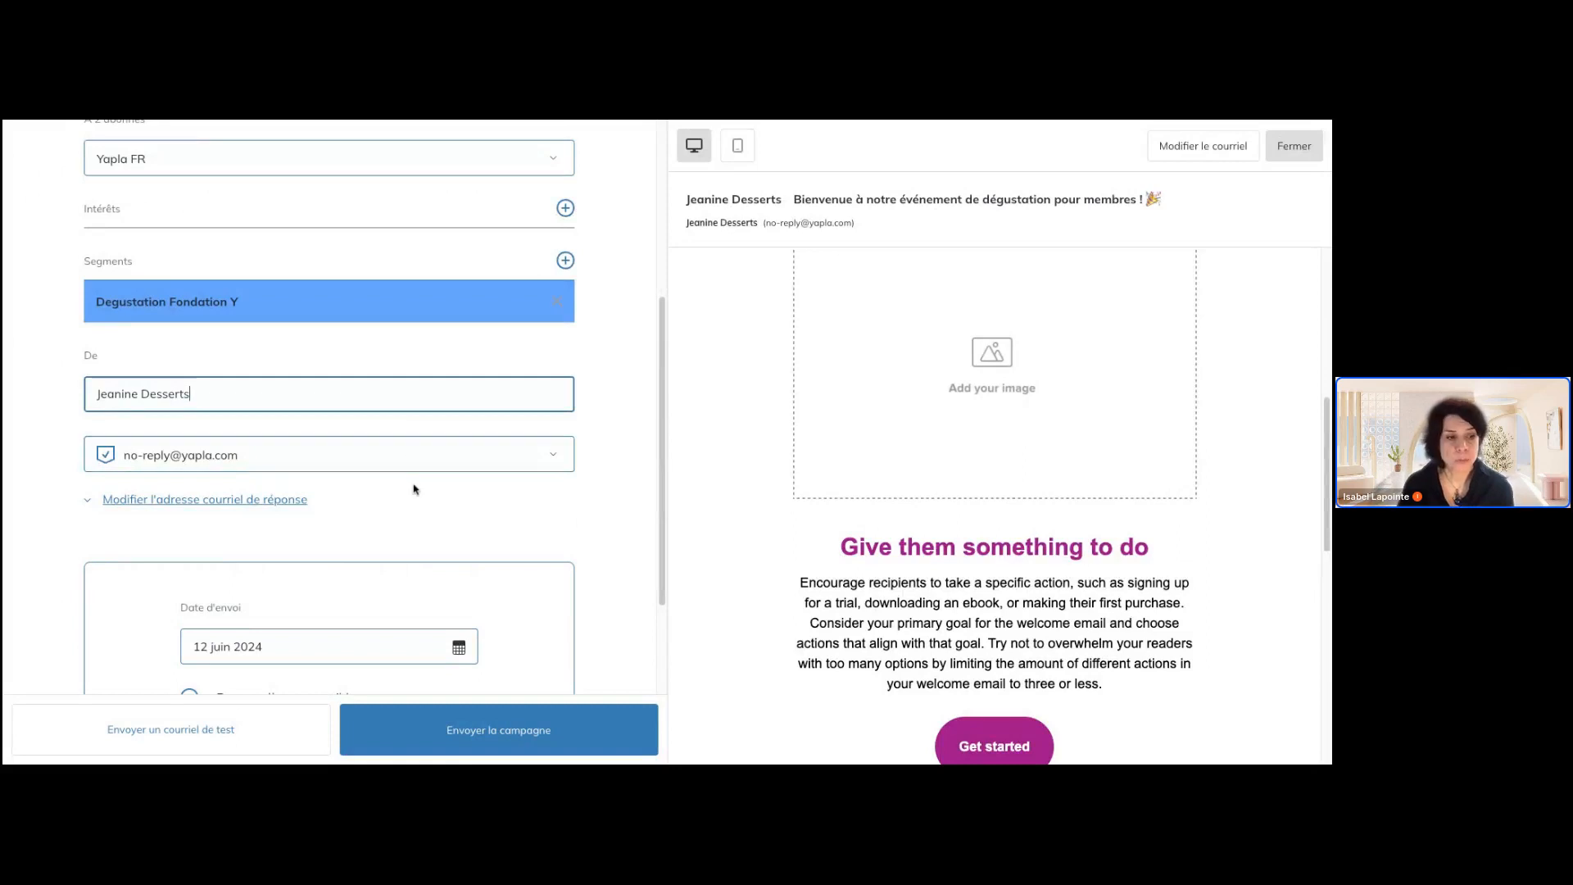
Expand the reply address option under the sender and replace the reply e-mail with the sender's own business address
scroll(414, 487, "down", 1)
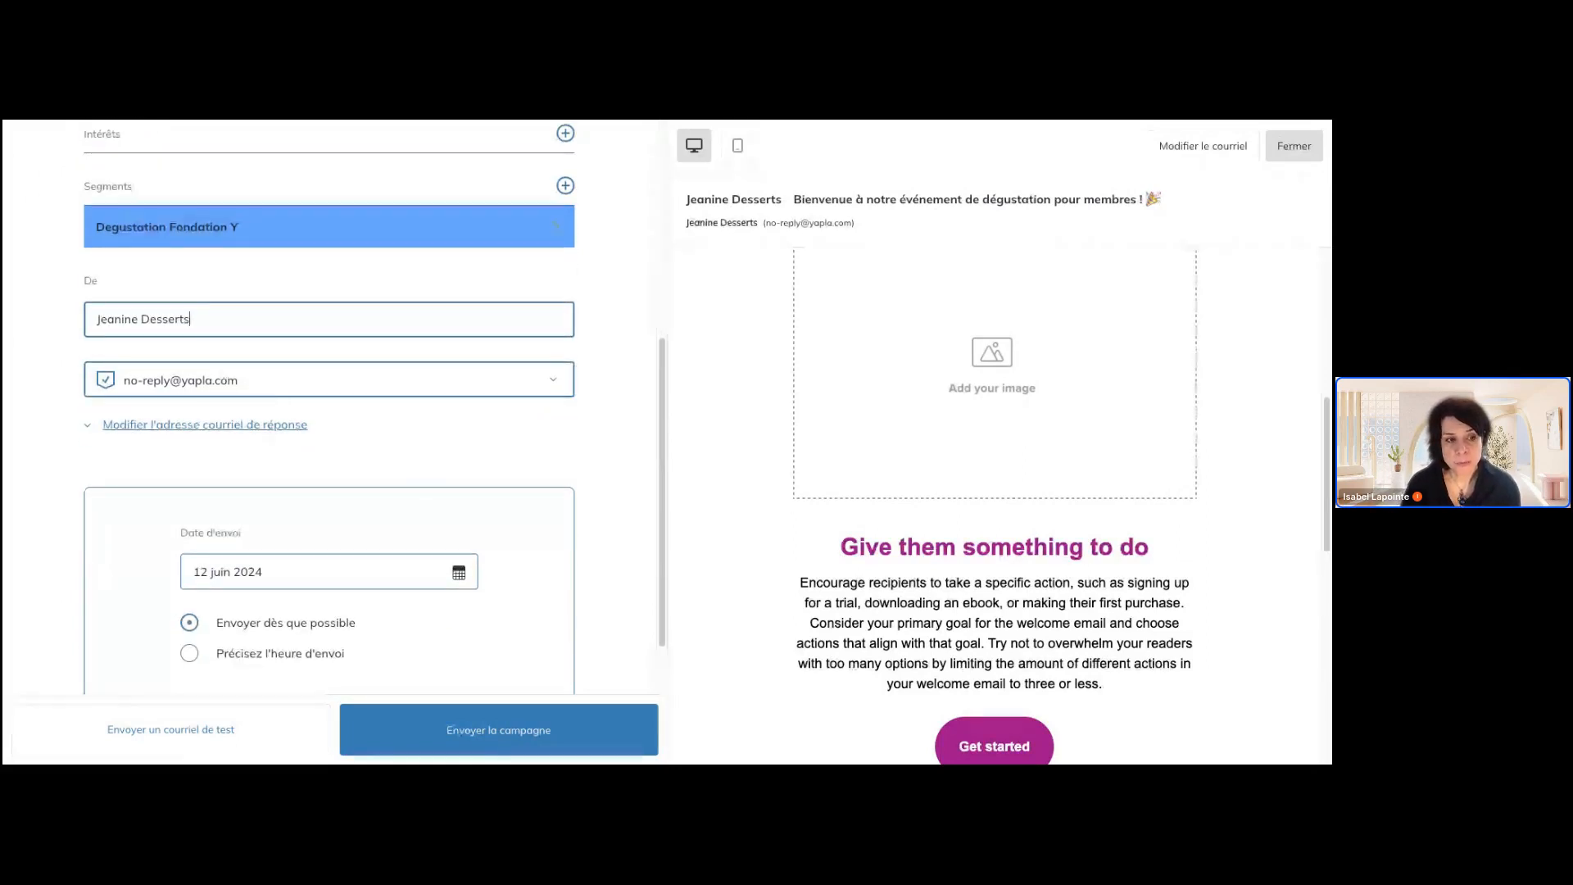
left_click(279, 387)
left_click(274, 429)
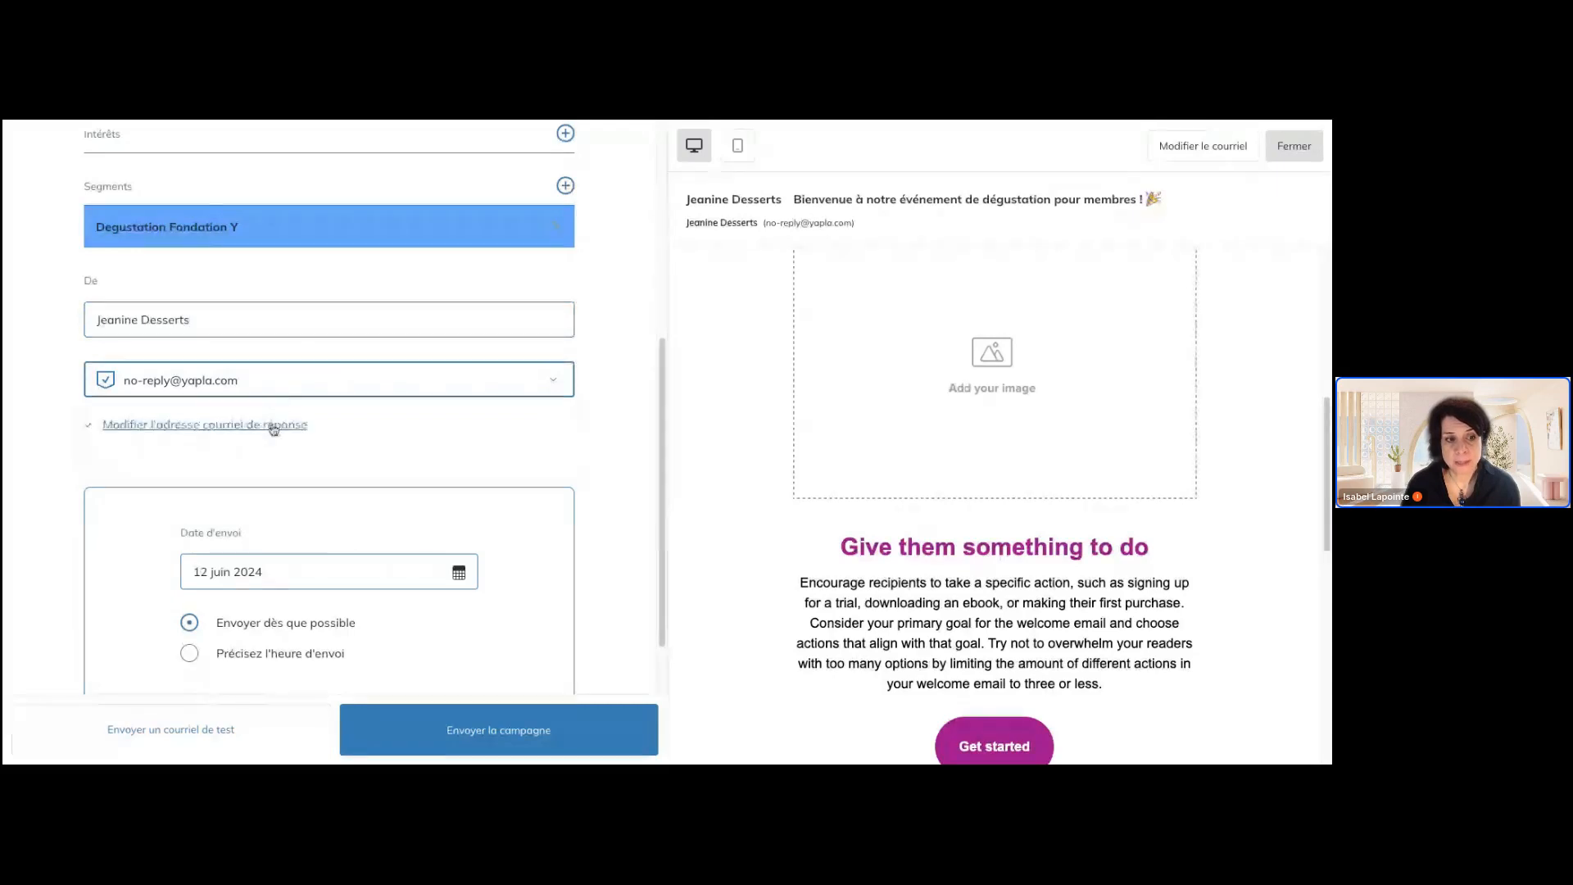
left_click(274, 426)
left_click_drag(239, 498, 88, 504)
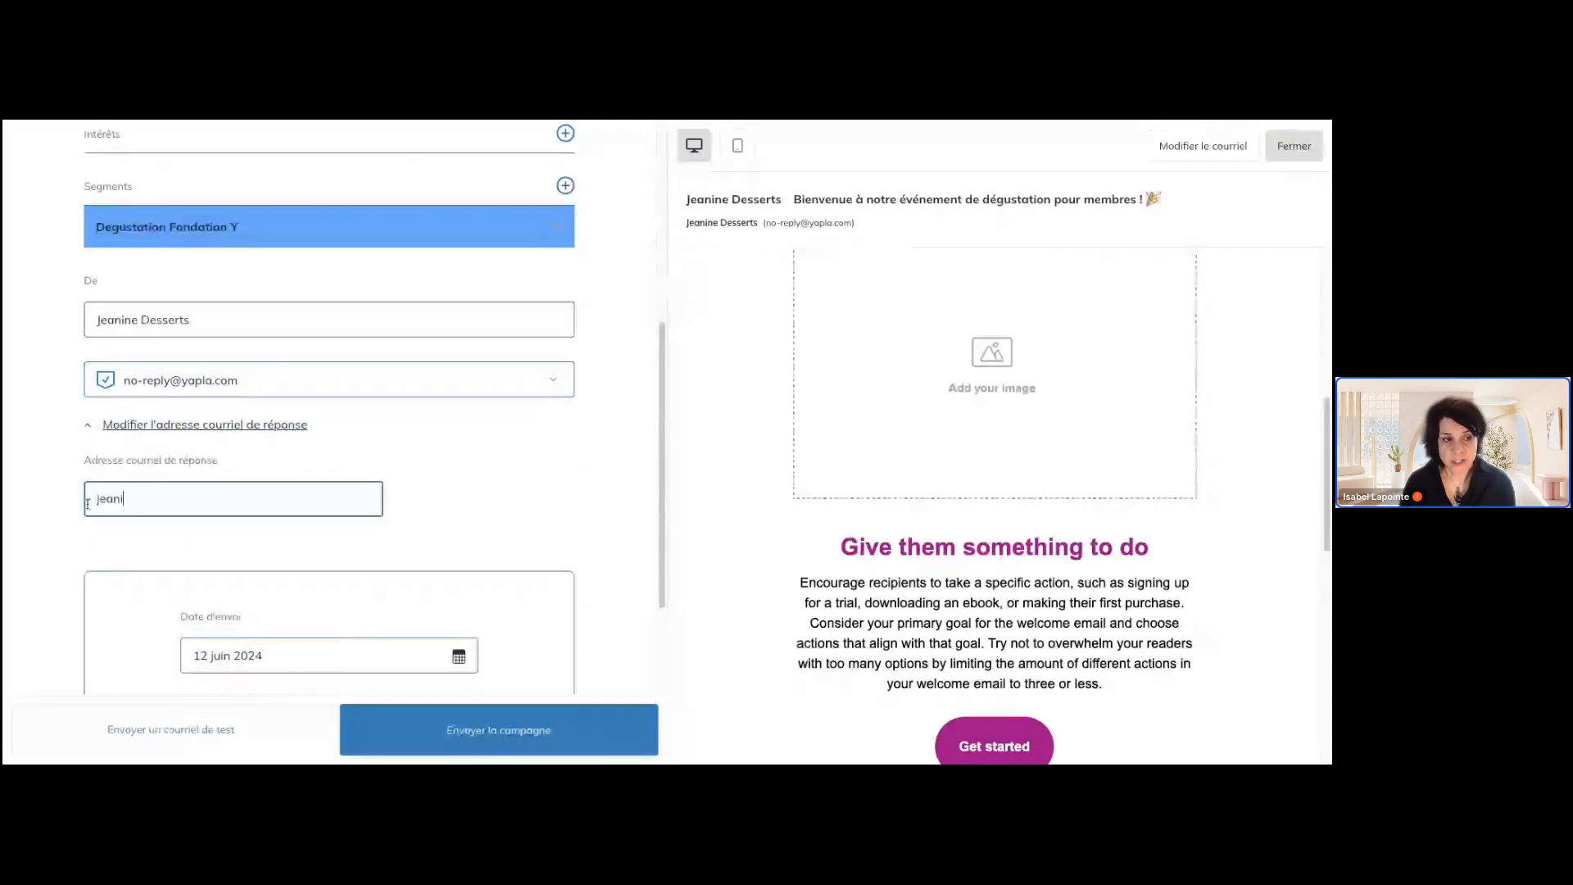
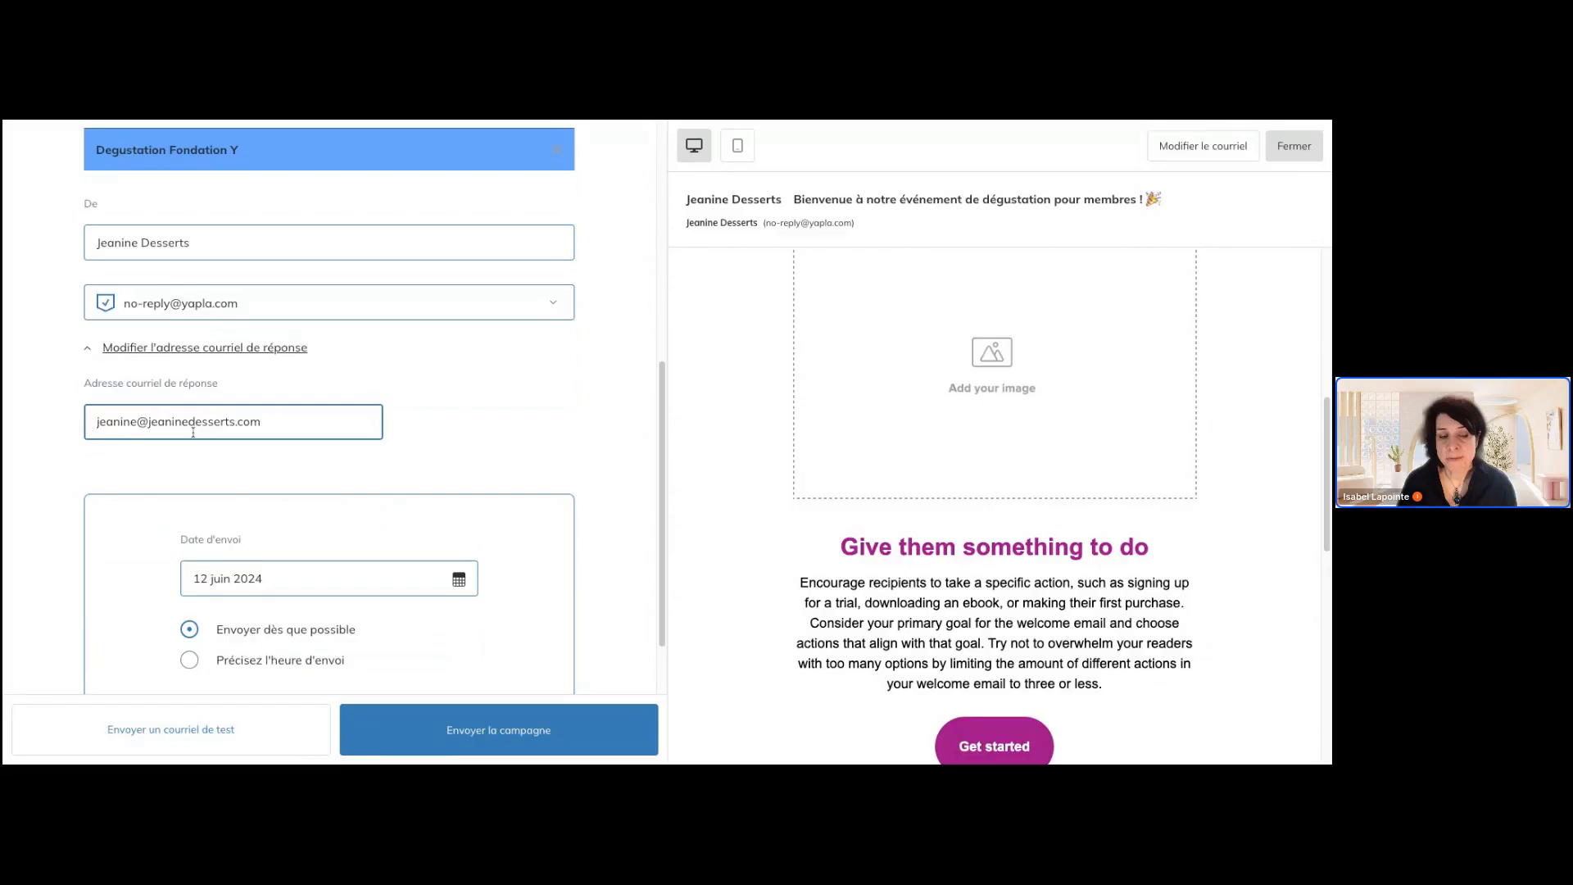
left_click(455, 426)
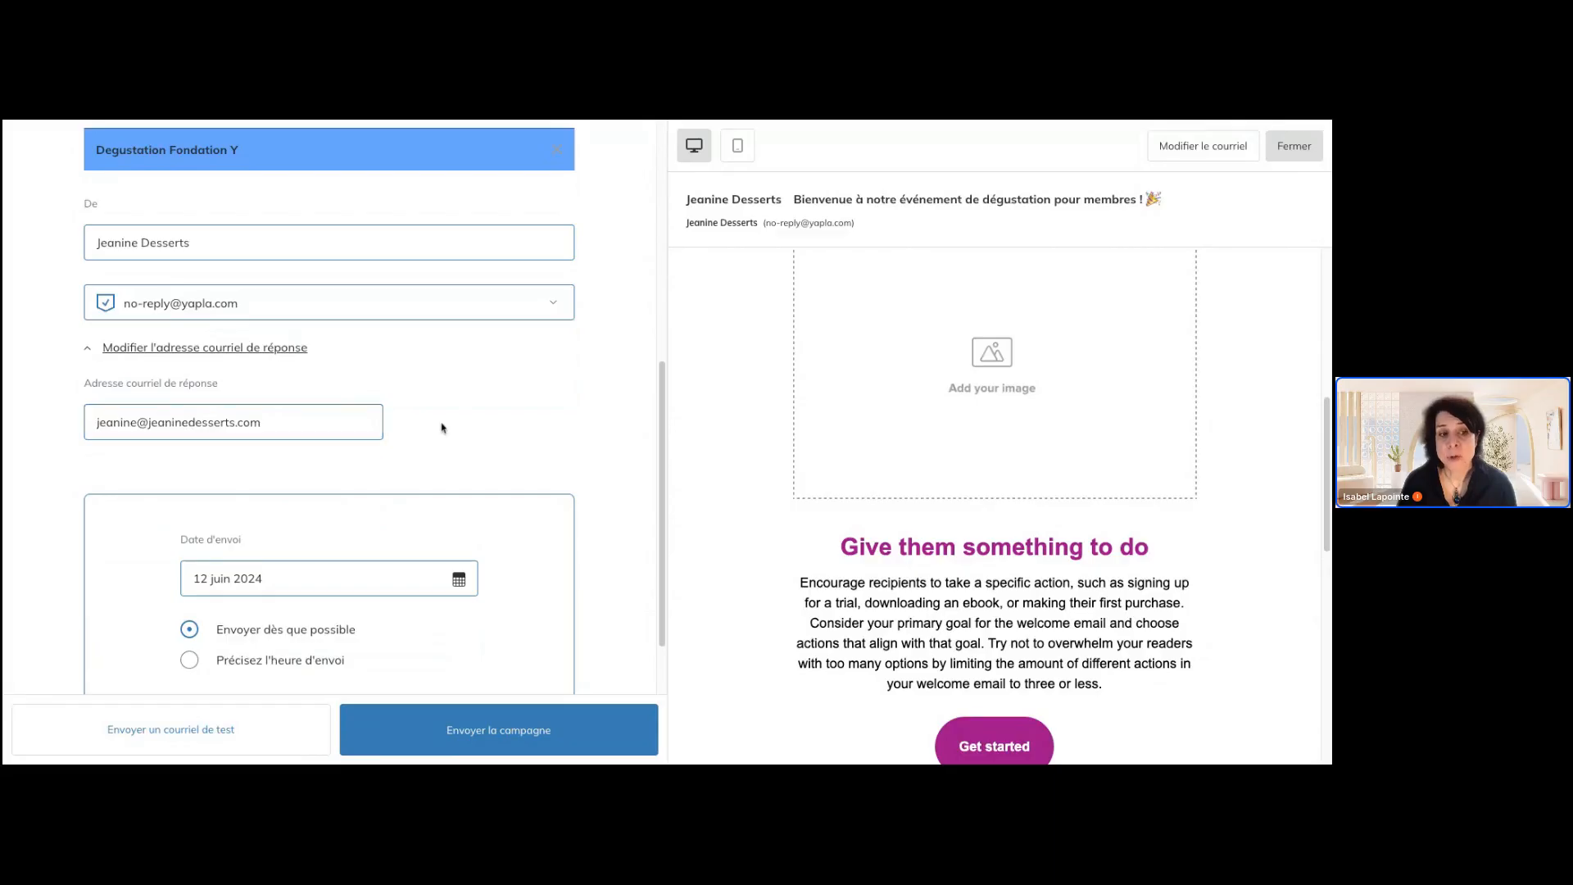
Set the campaign to go out at a specified time (Précisez l'heure d'envoi) instead of as soon as possible
scroll(369, 394, "up", 1)
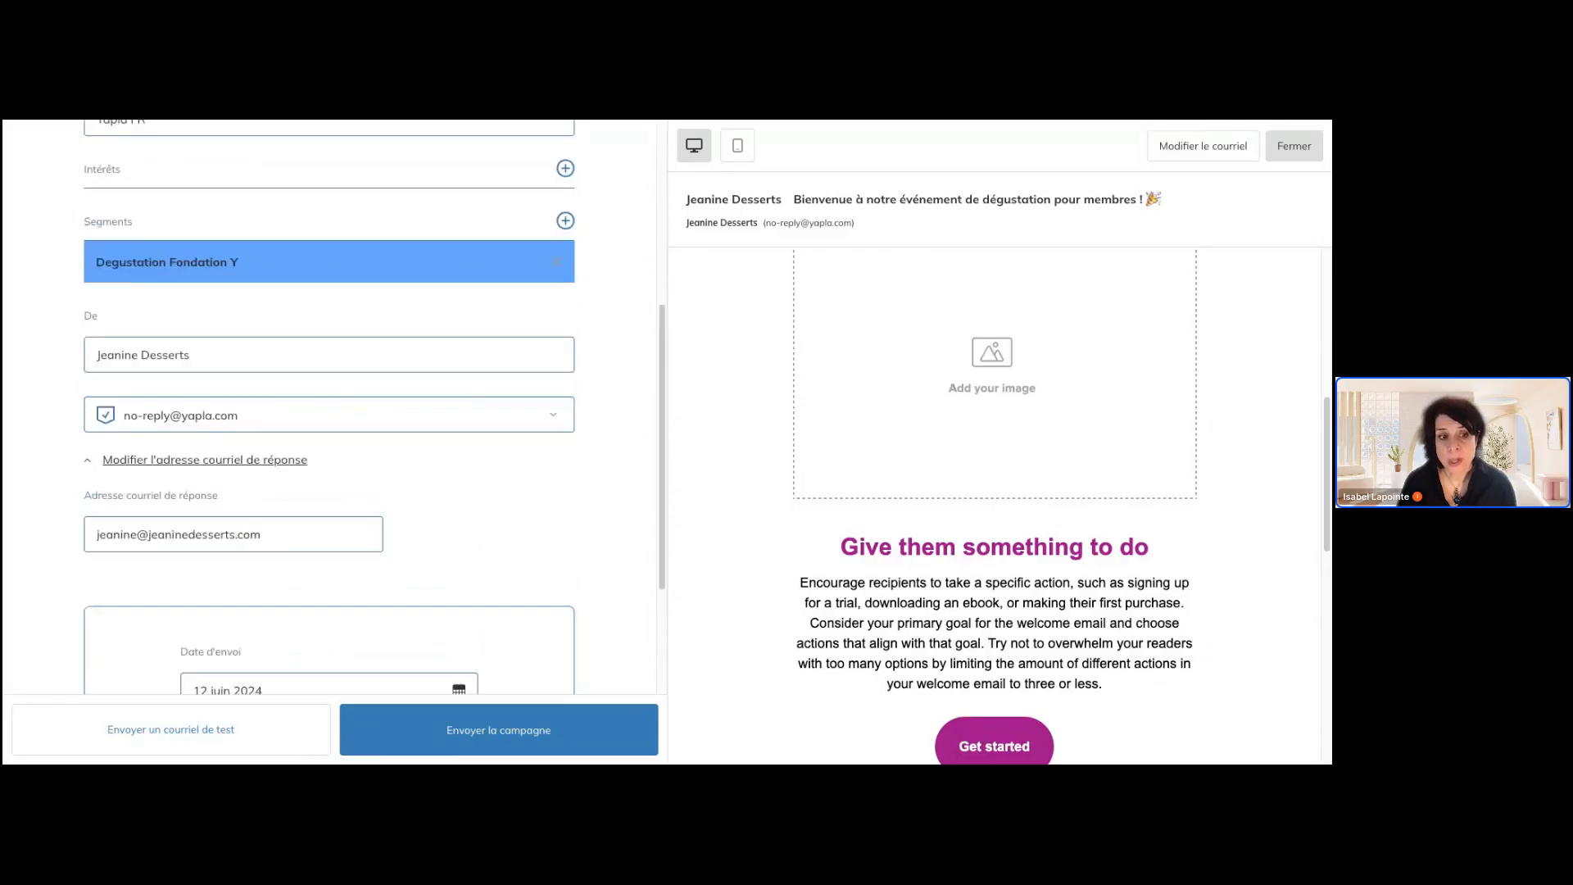
scroll(245, 344, "down", 2)
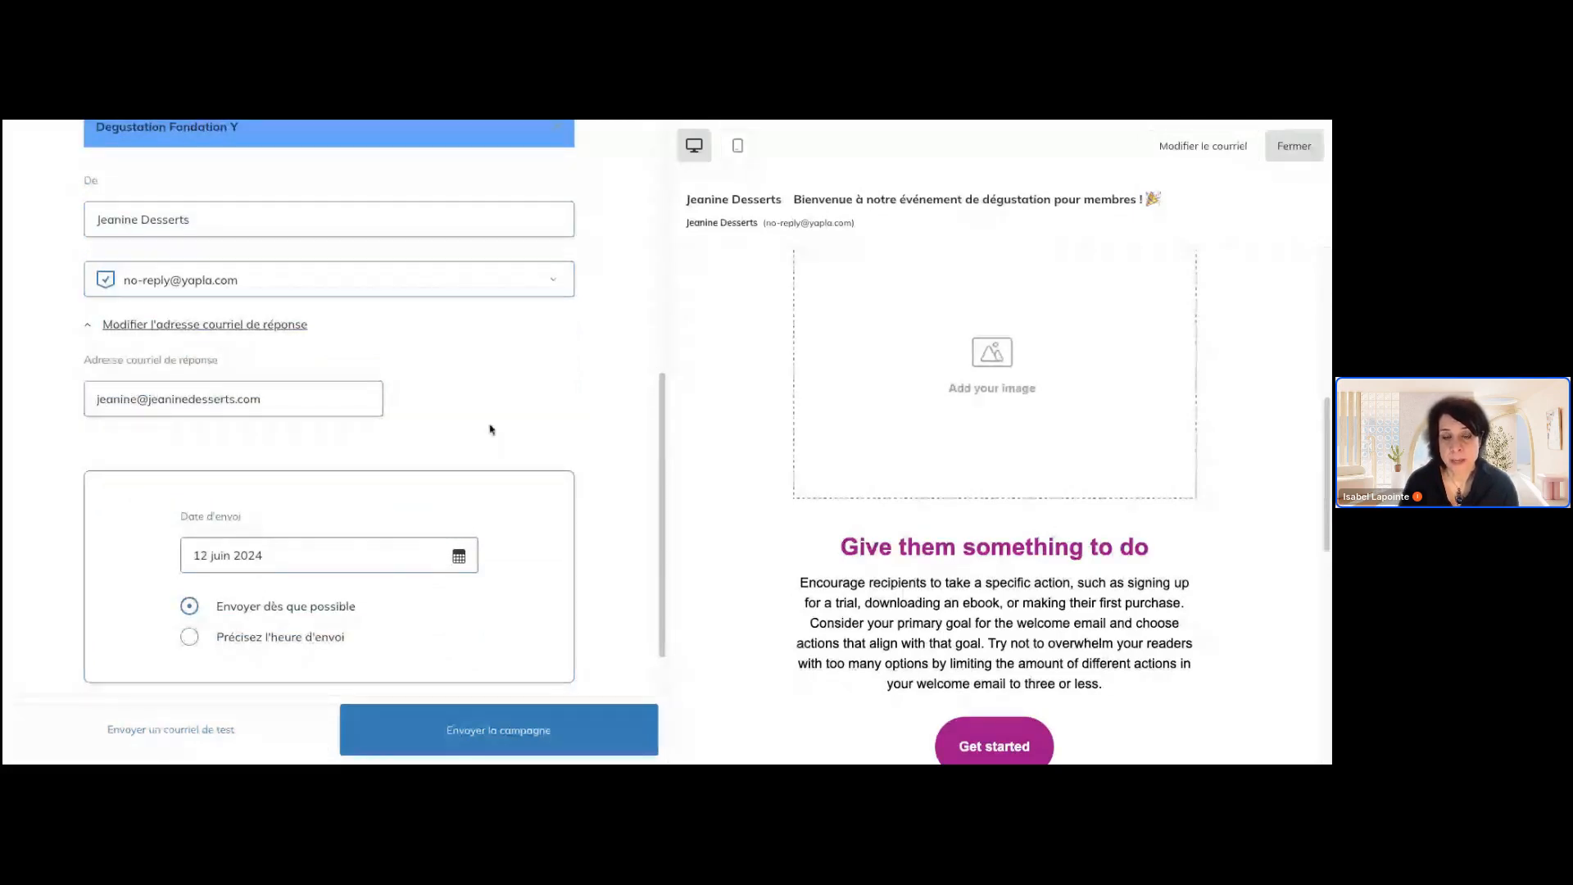
scroll(491, 430, "up", 1)
scroll(492, 430, "up", 1)
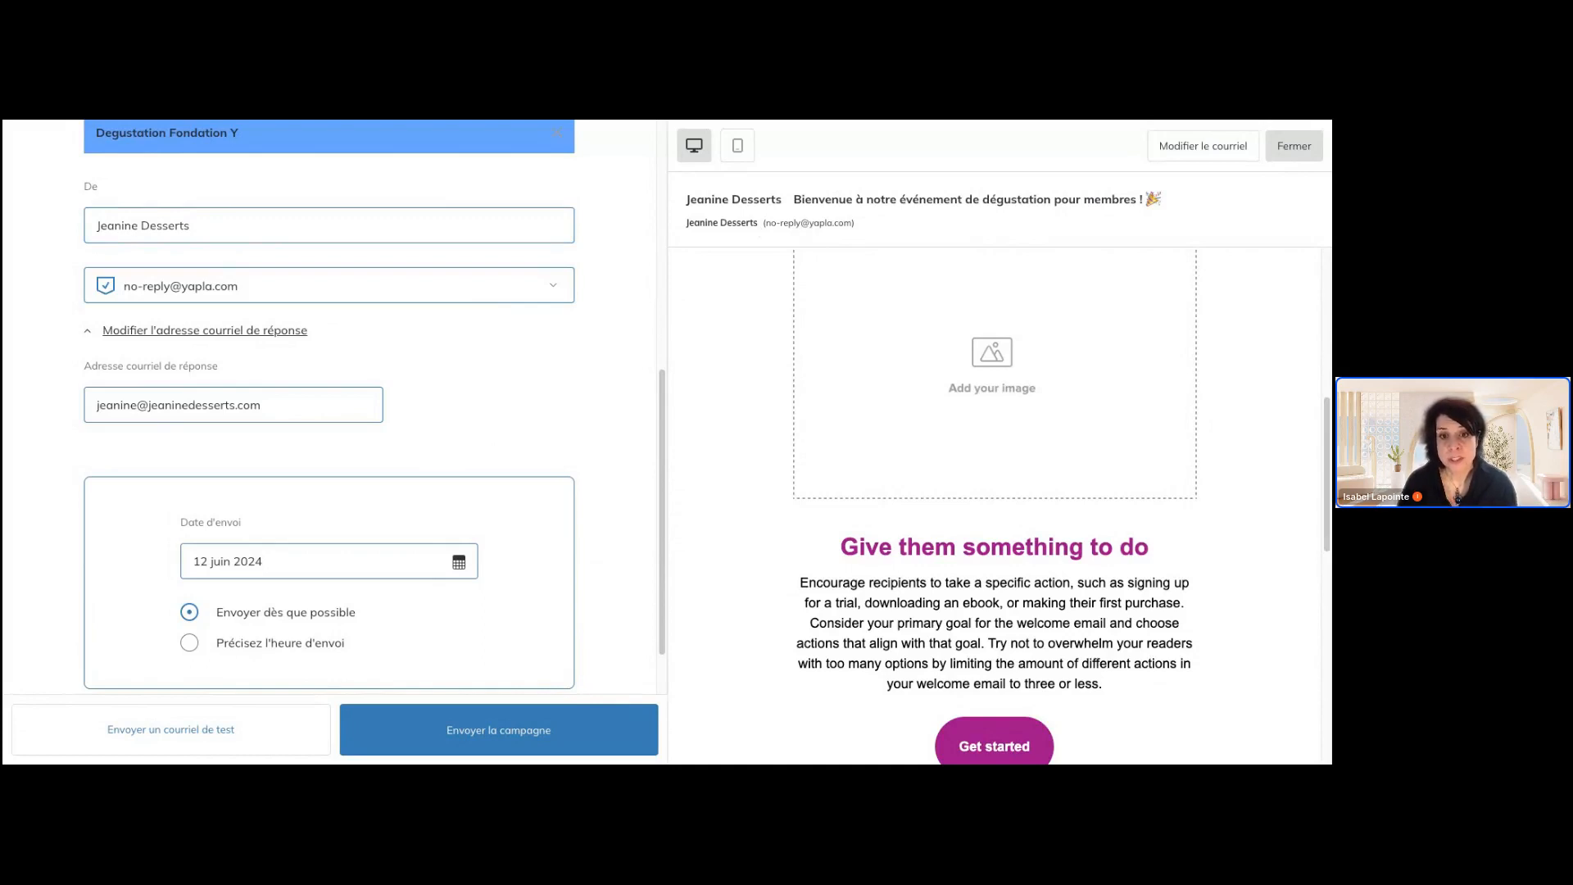
scroll(327, 409, "down", 1)
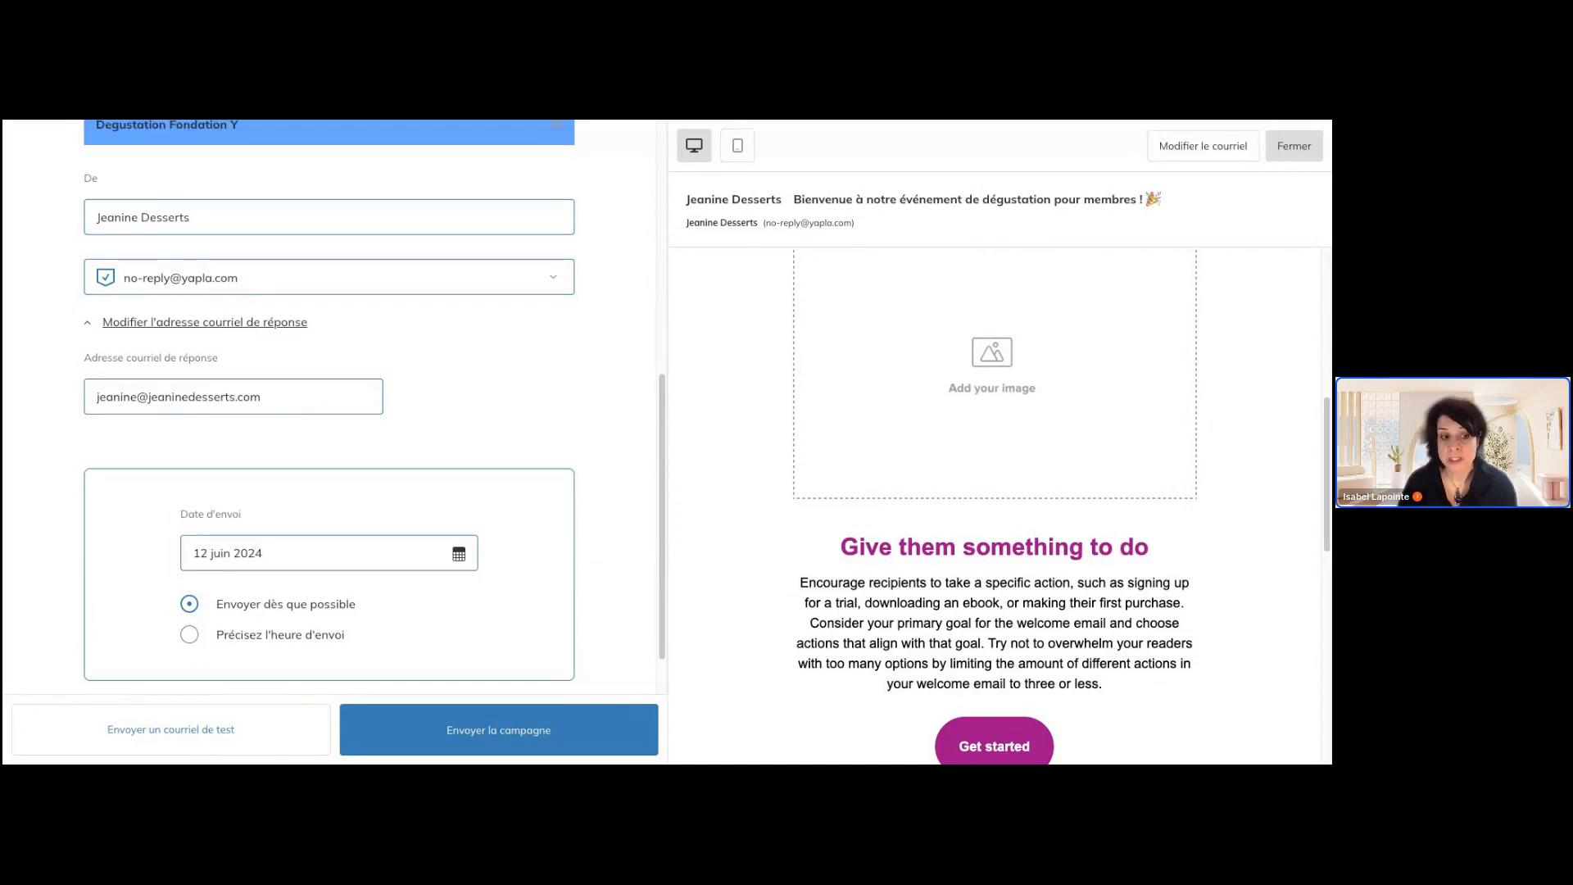
scroll(328, 410, "down", 1)
scroll(374, 407, "down", 2)
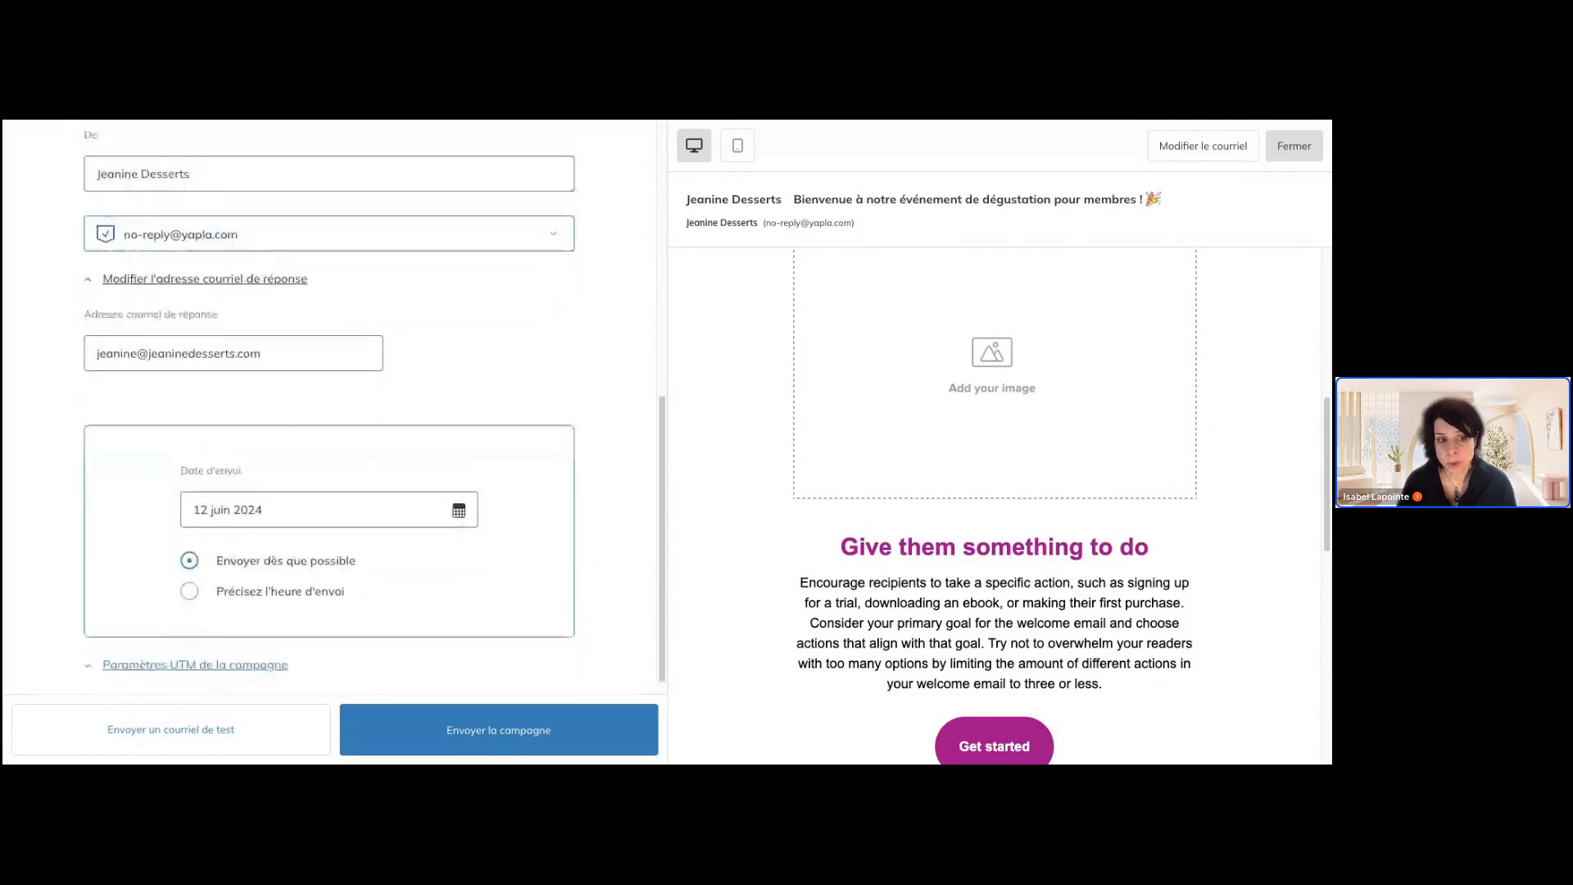
scroll(374, 406, "down", 1)
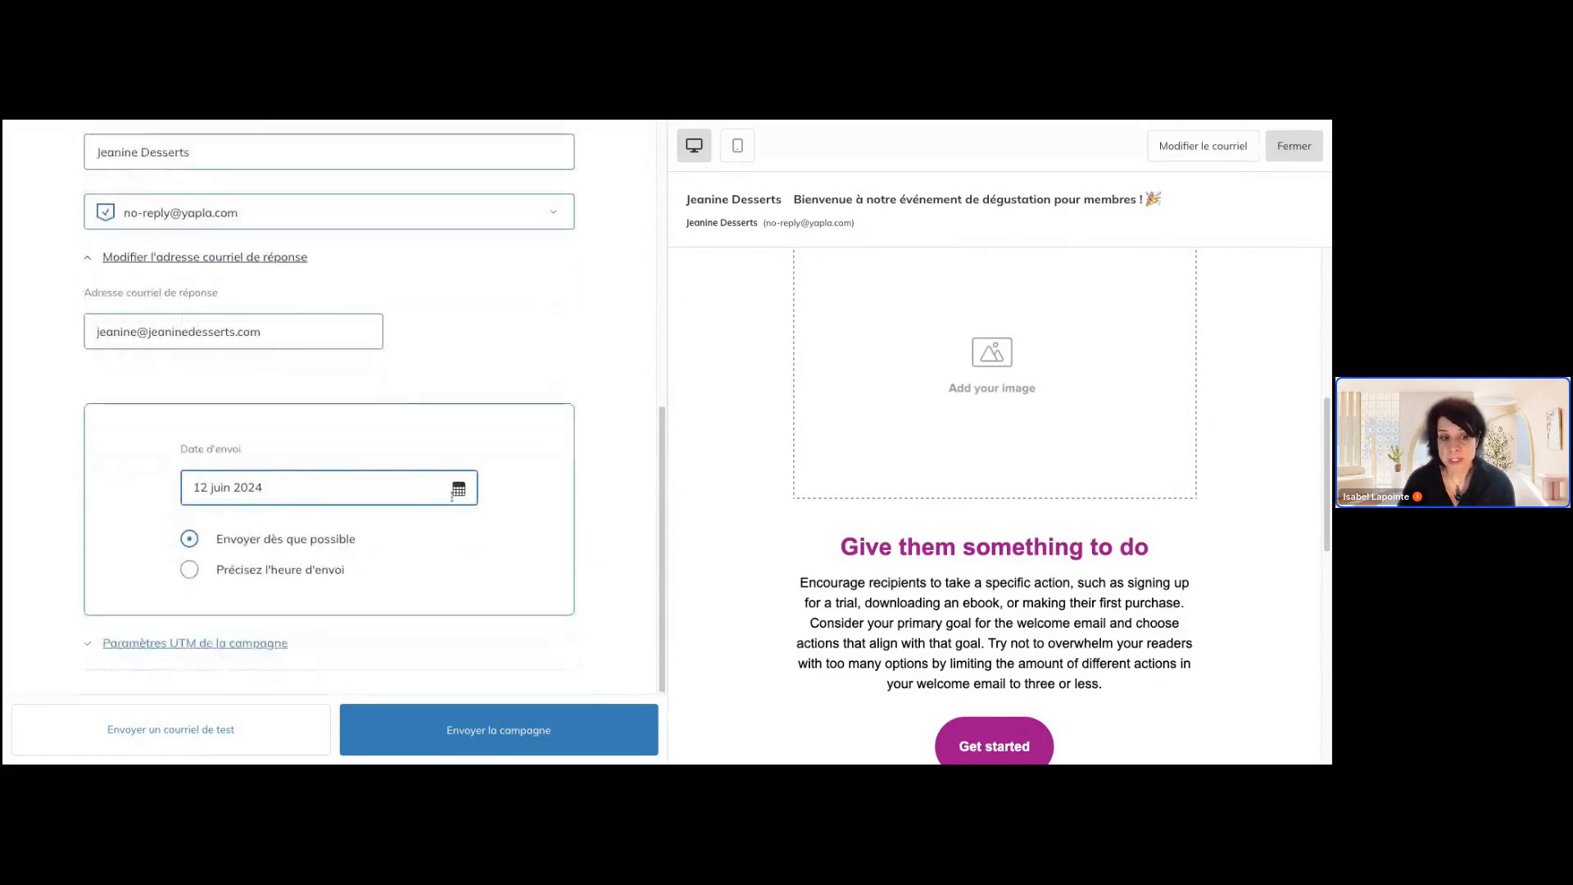
left_click(313, 566)
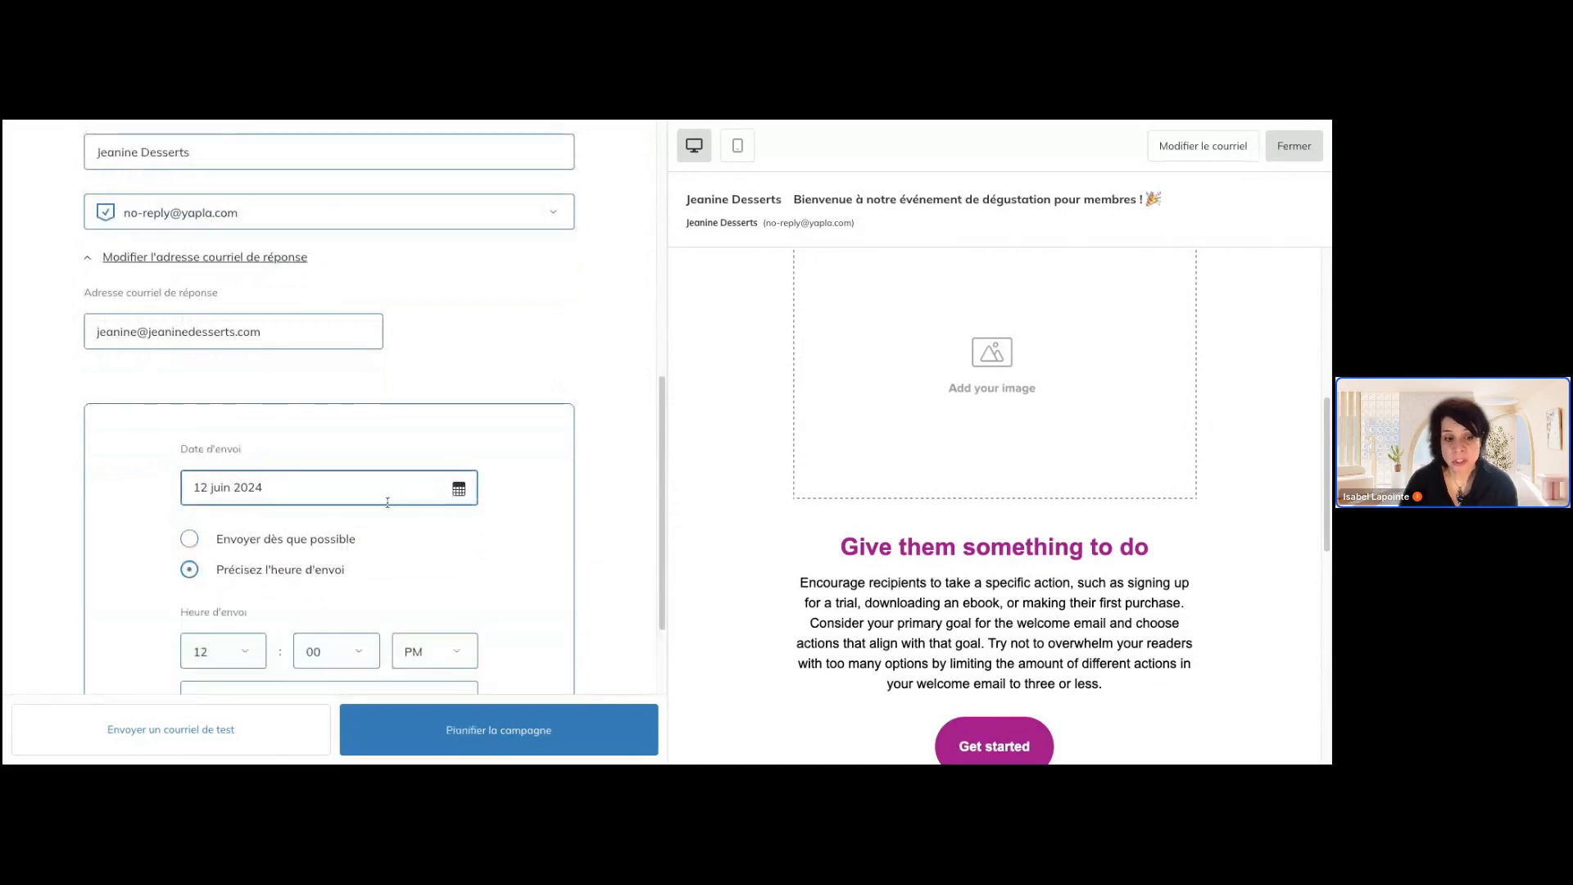
scroll(450, 518, "down", 3)
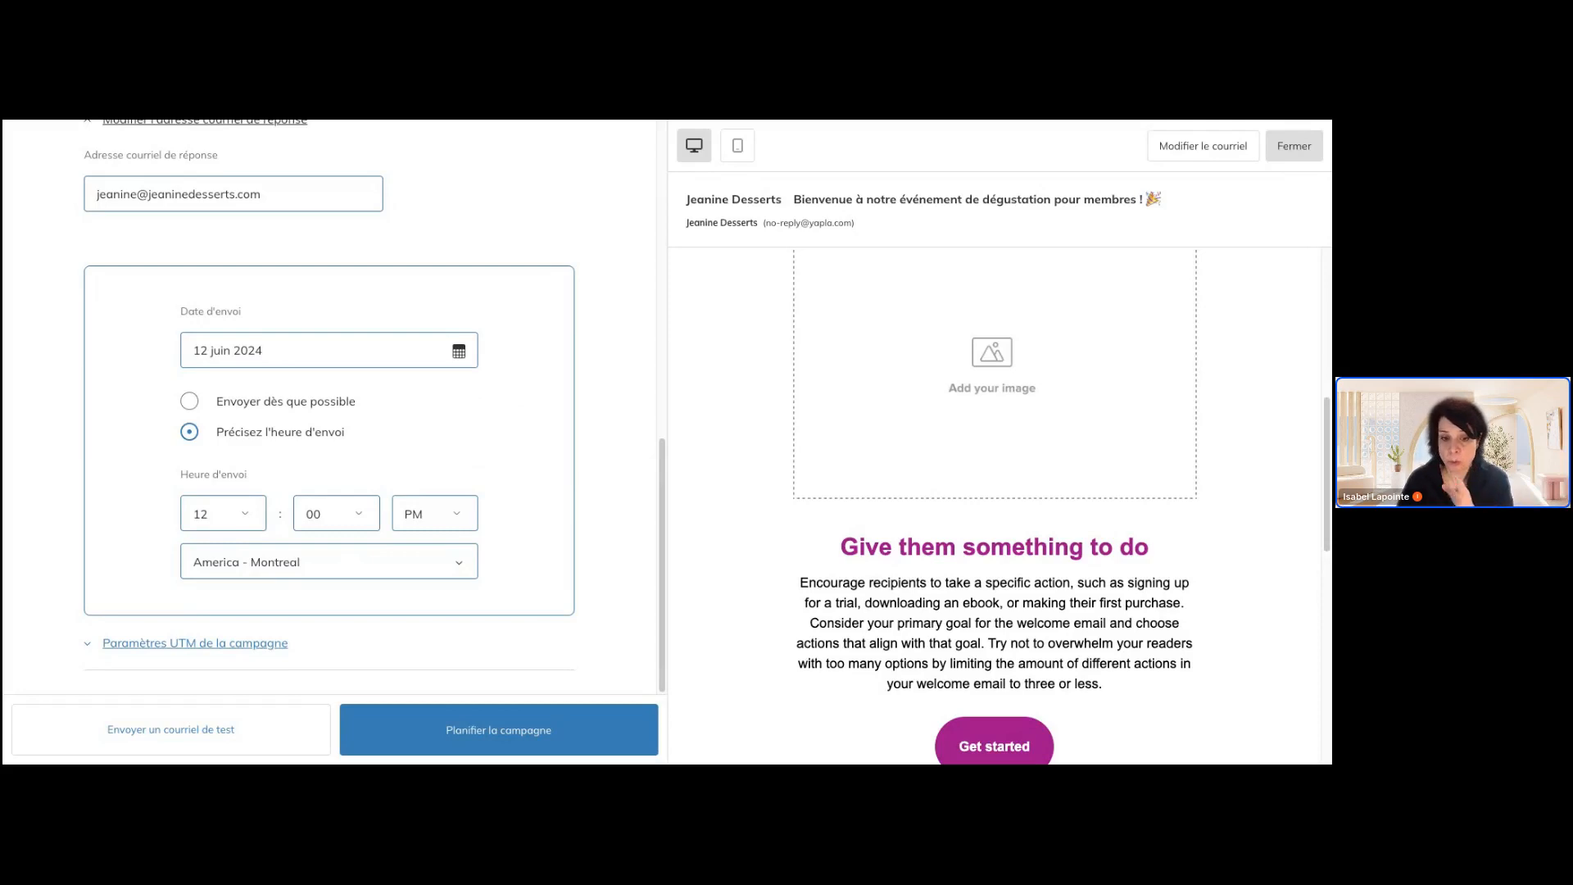
Expand the campaign's UTM parameters and review the campaign, medium, source and content fields alongside the other campaign details
left_click(236, 643)
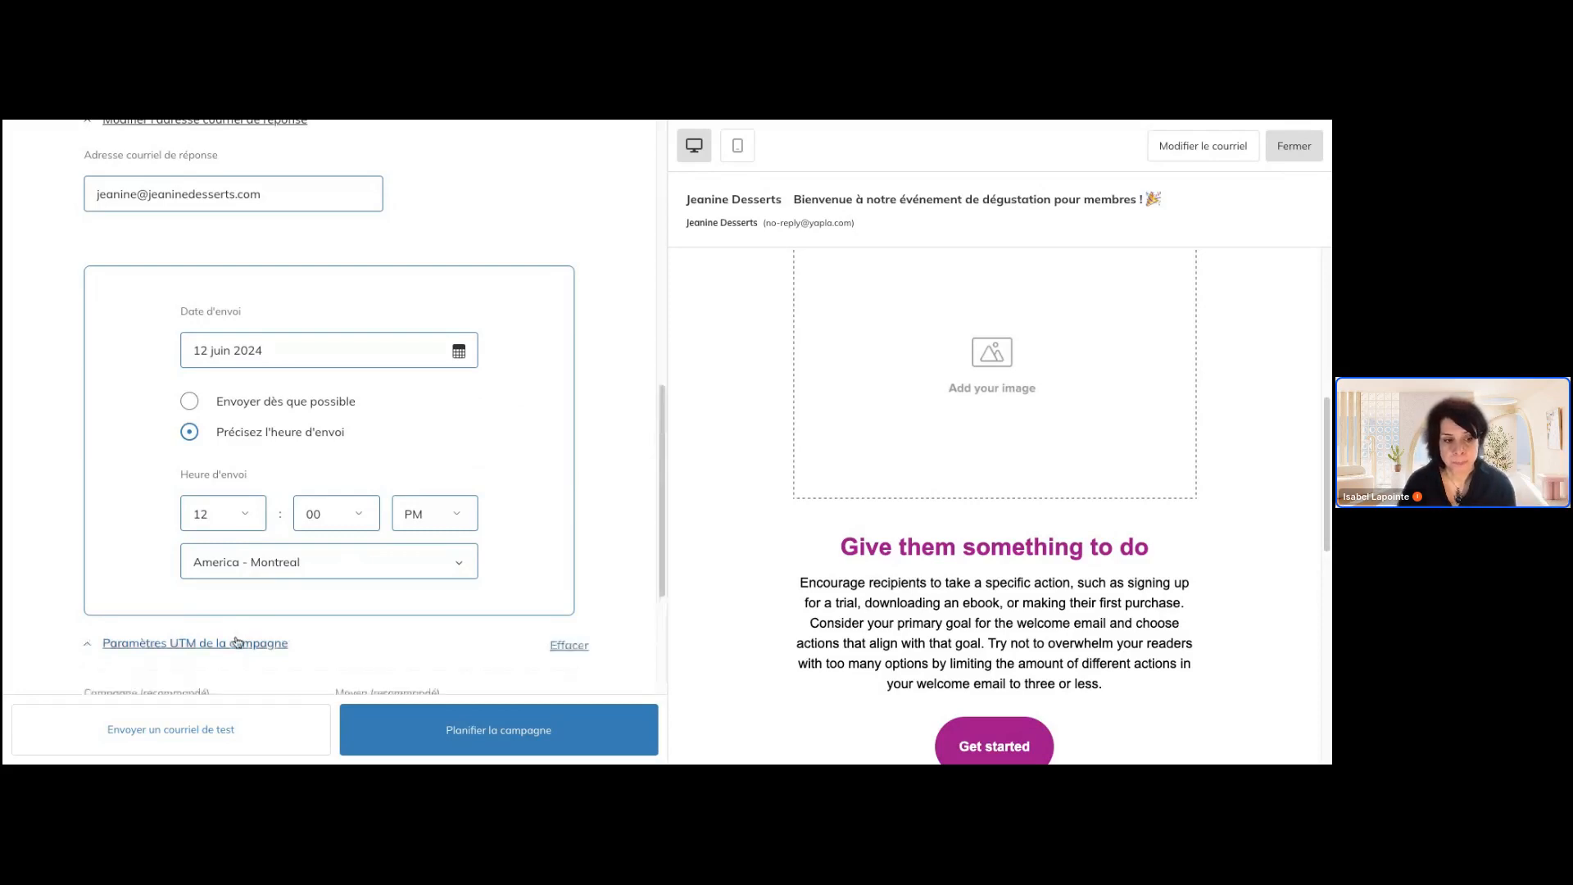
scroll(424, 540, "down", 3)
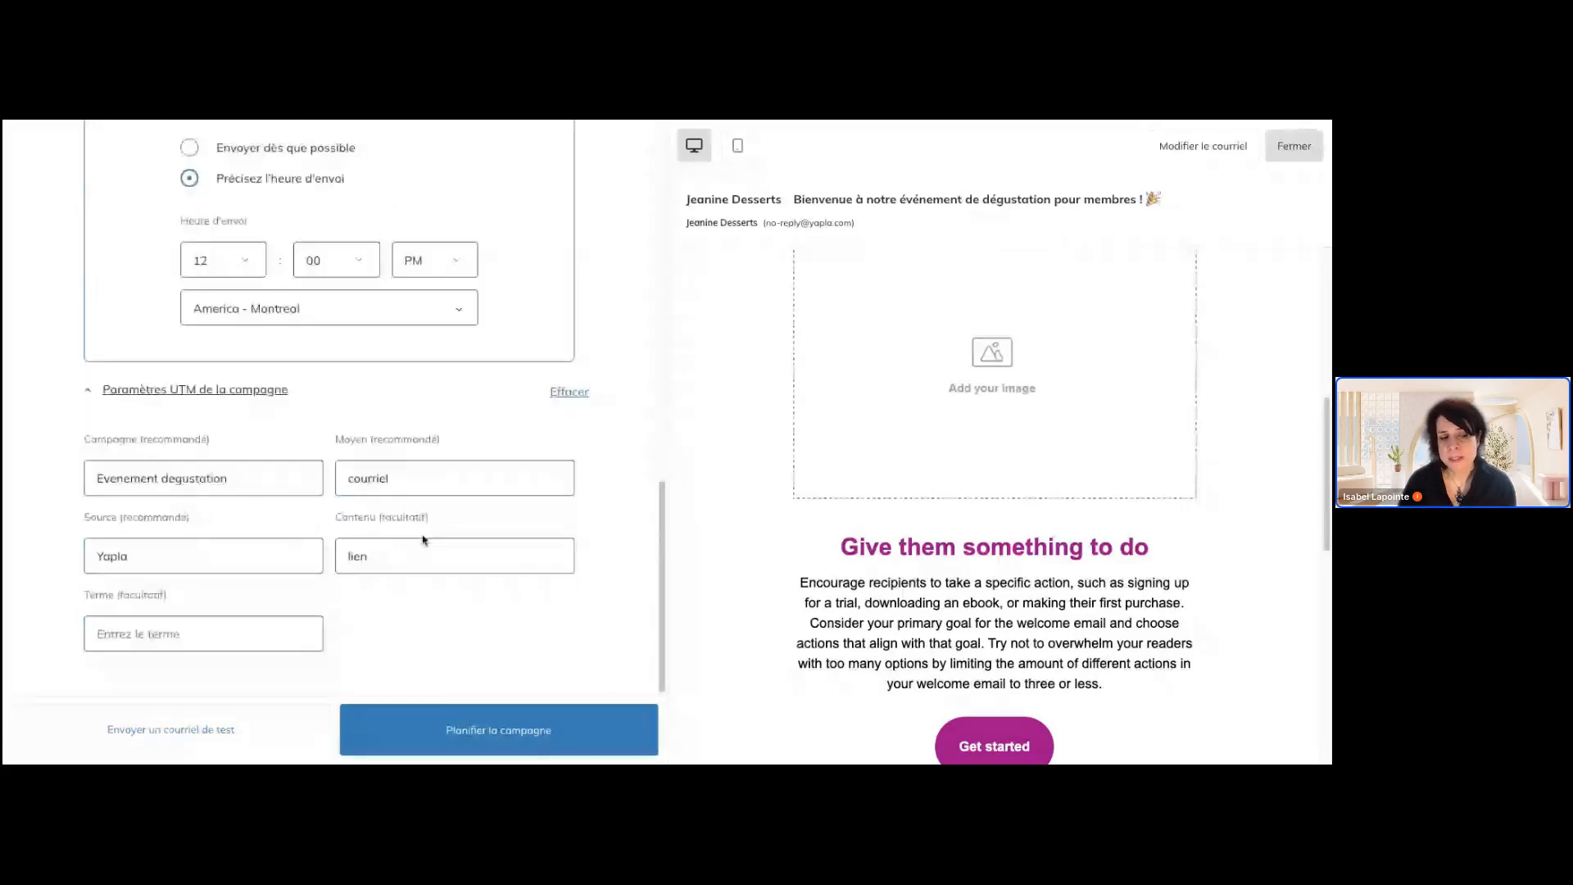
left_click(238, 477)
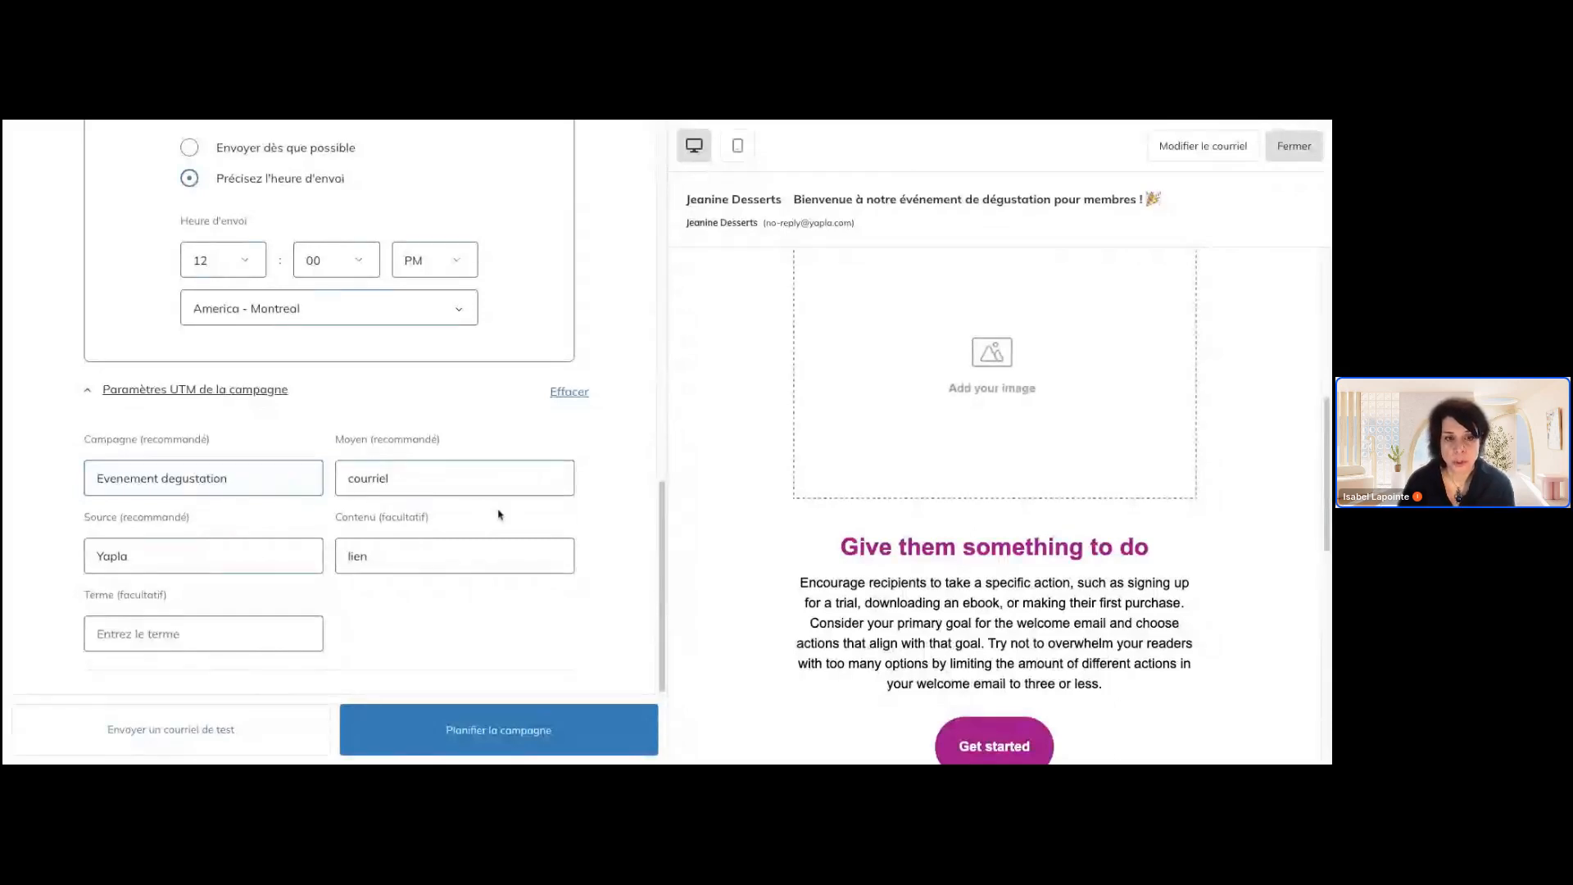
scroll(503, 514, "up", 2)
scroll(512, 518, "up", 10)
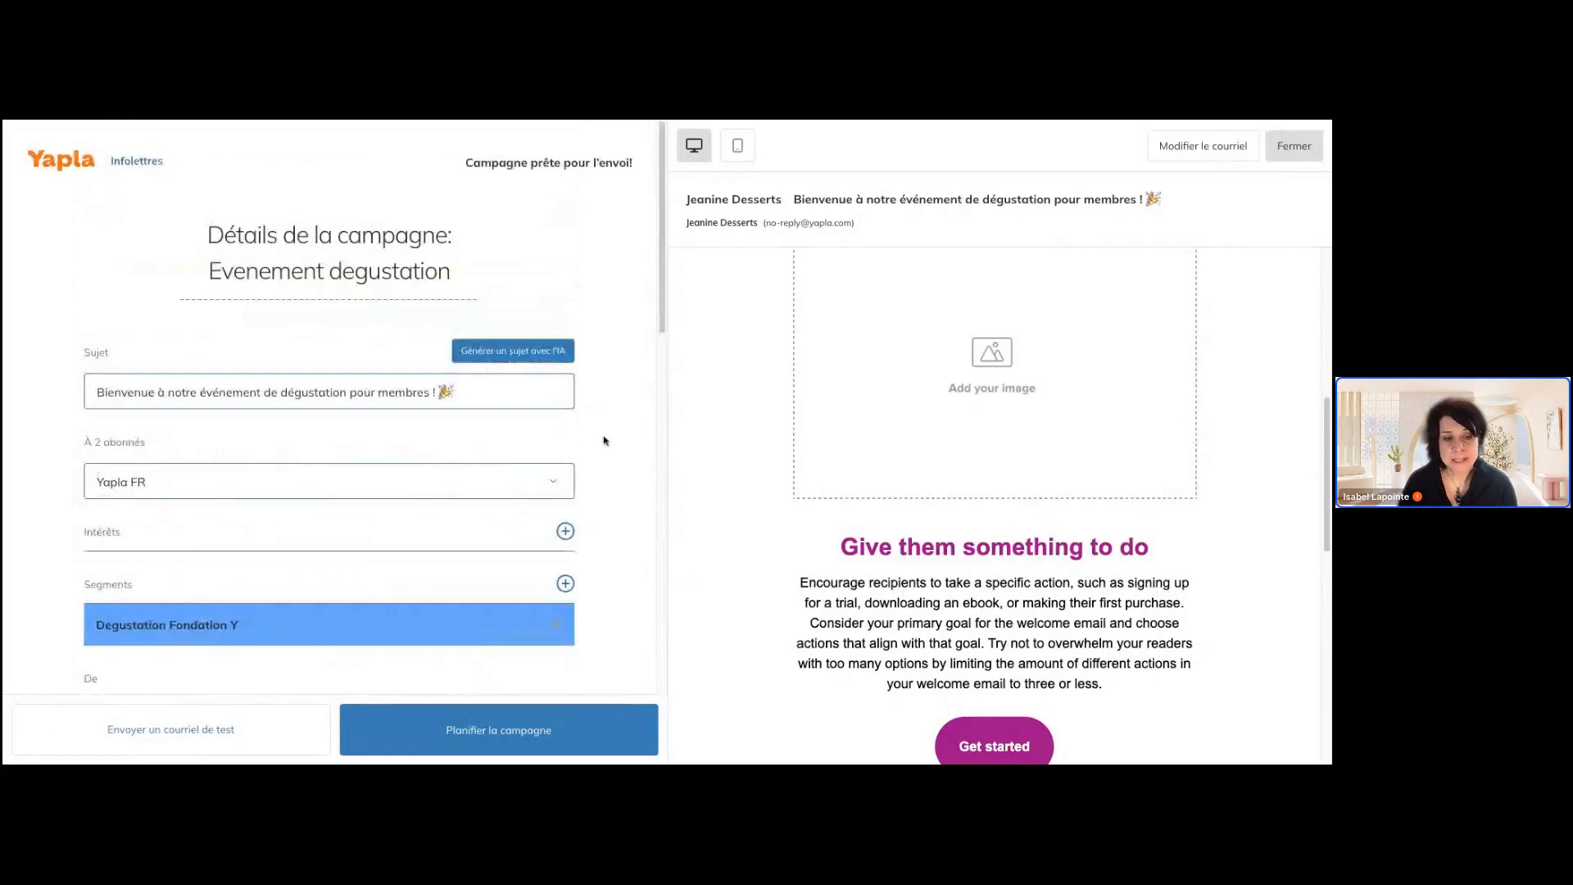
scroll(605, 441, "down", 2)
scroll(179, 425, "down", 1)
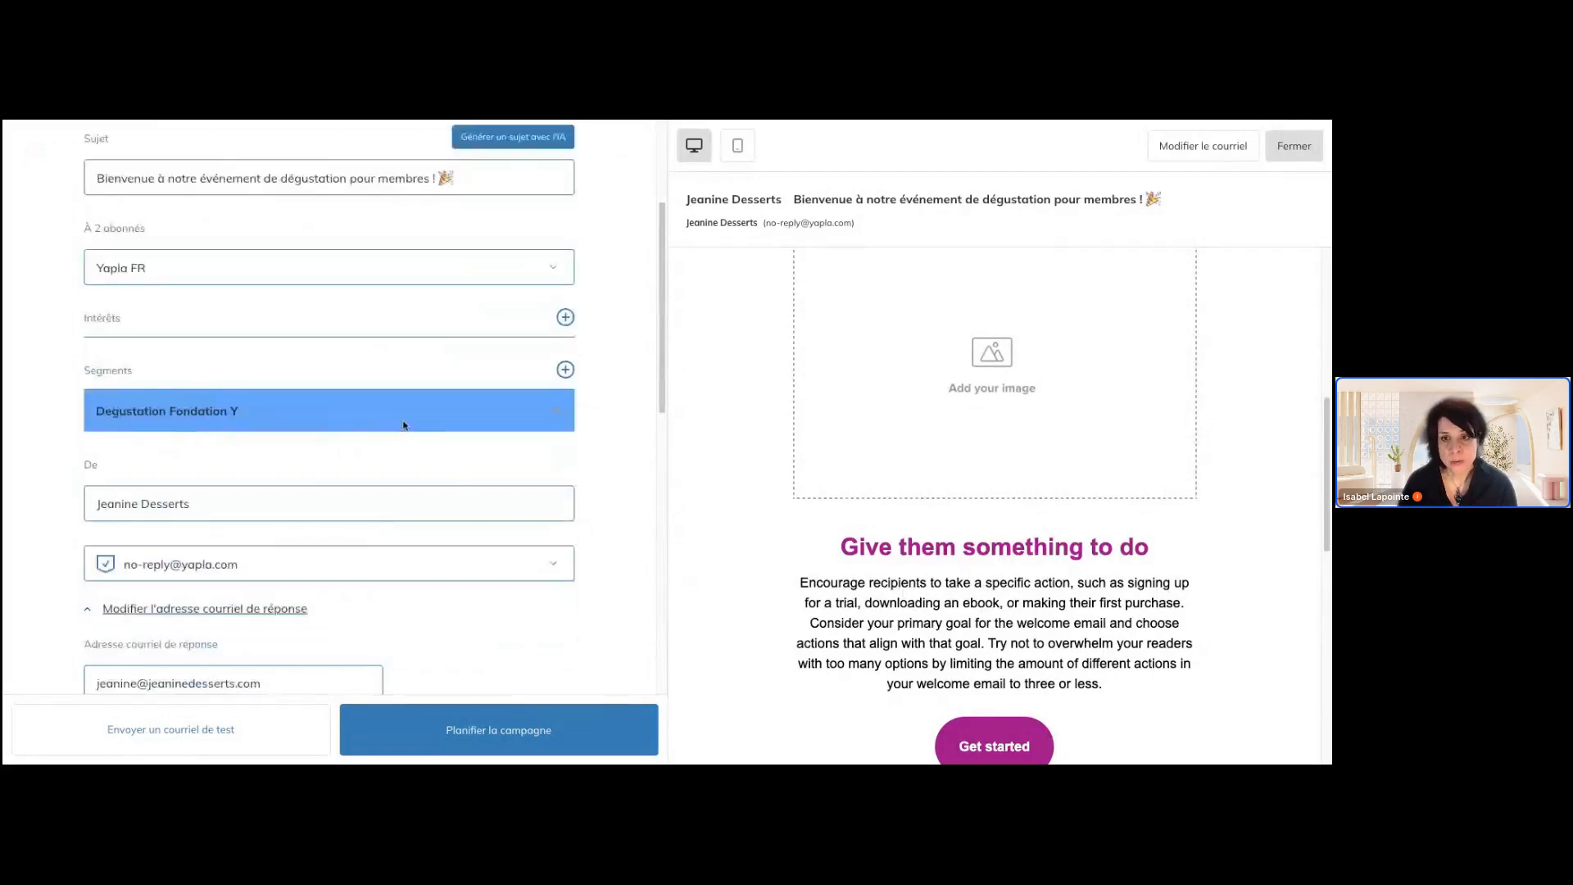
scroll(571, 548, "down", 6)
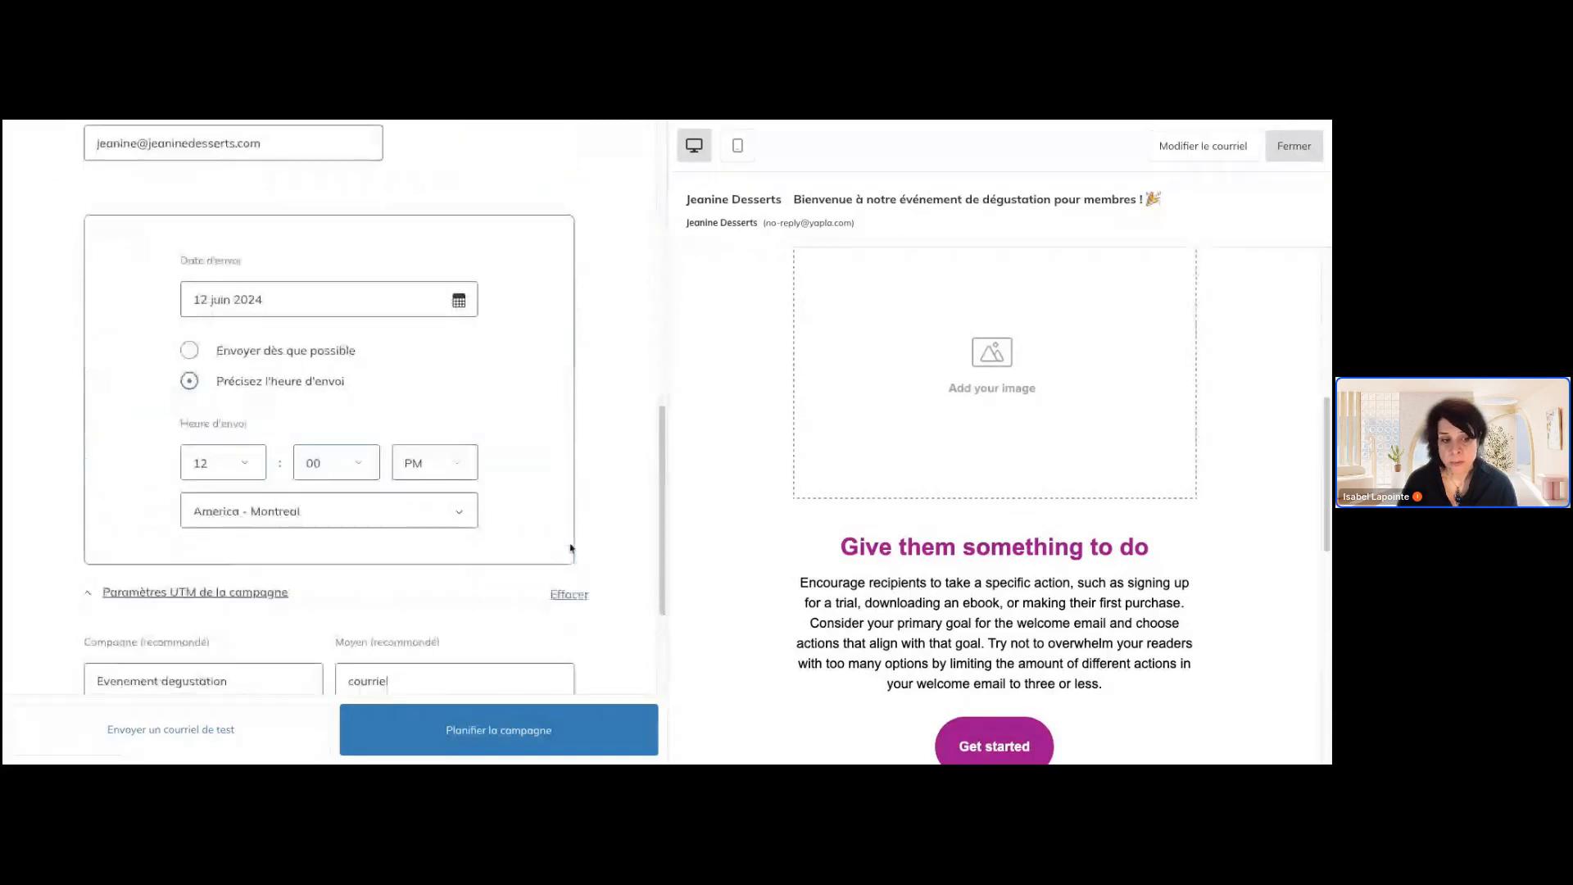
scroll(571, 548, "down", 2)
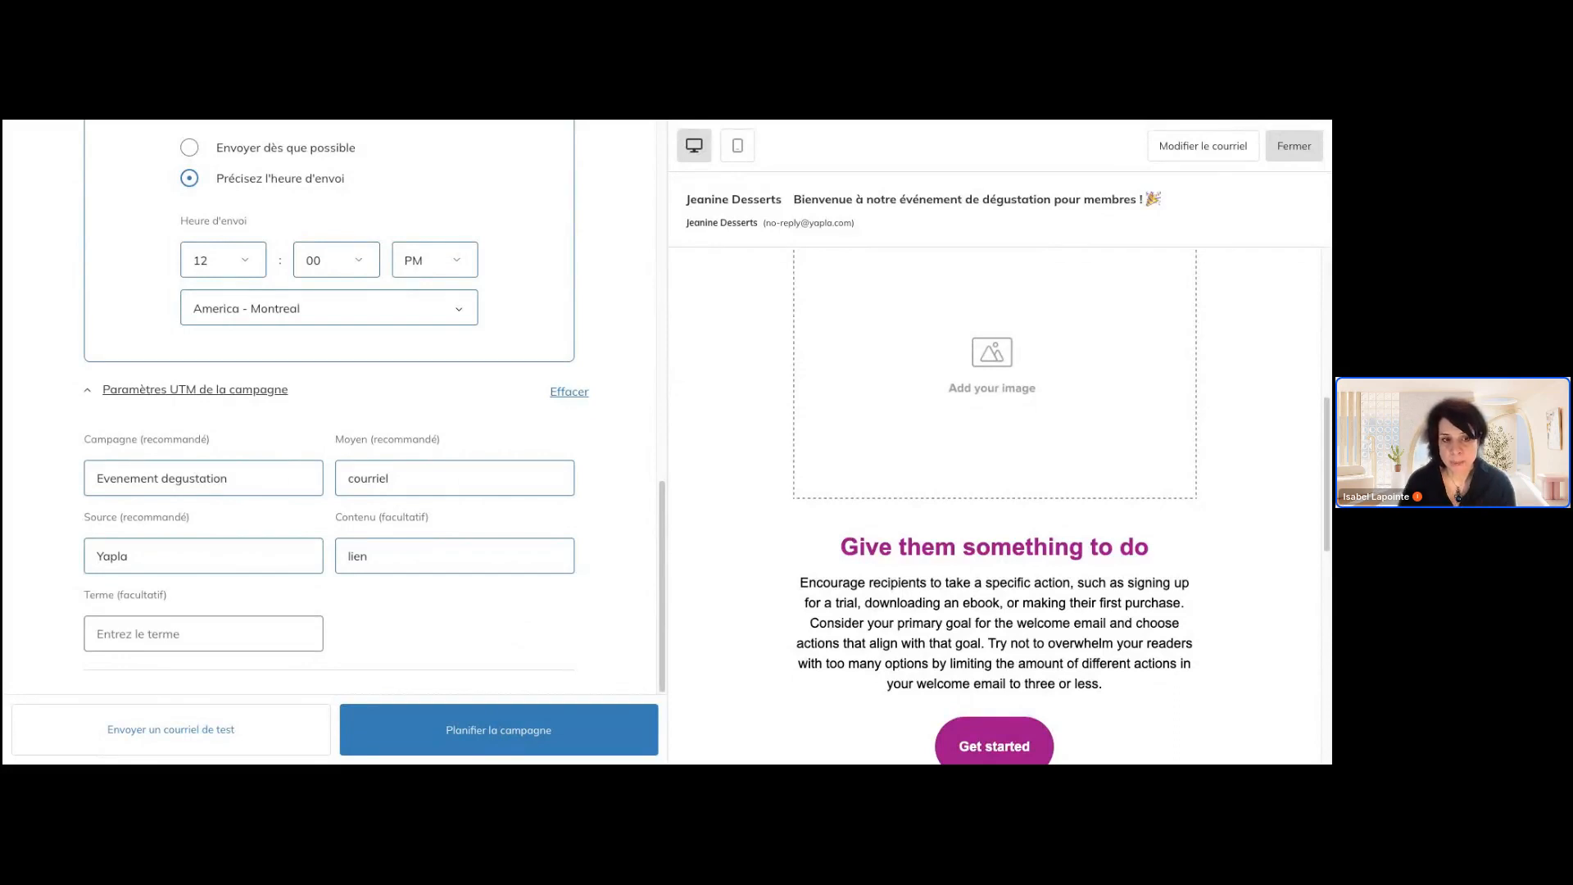
scroll(375, 407, "up", 1)
left_click(454, 621)
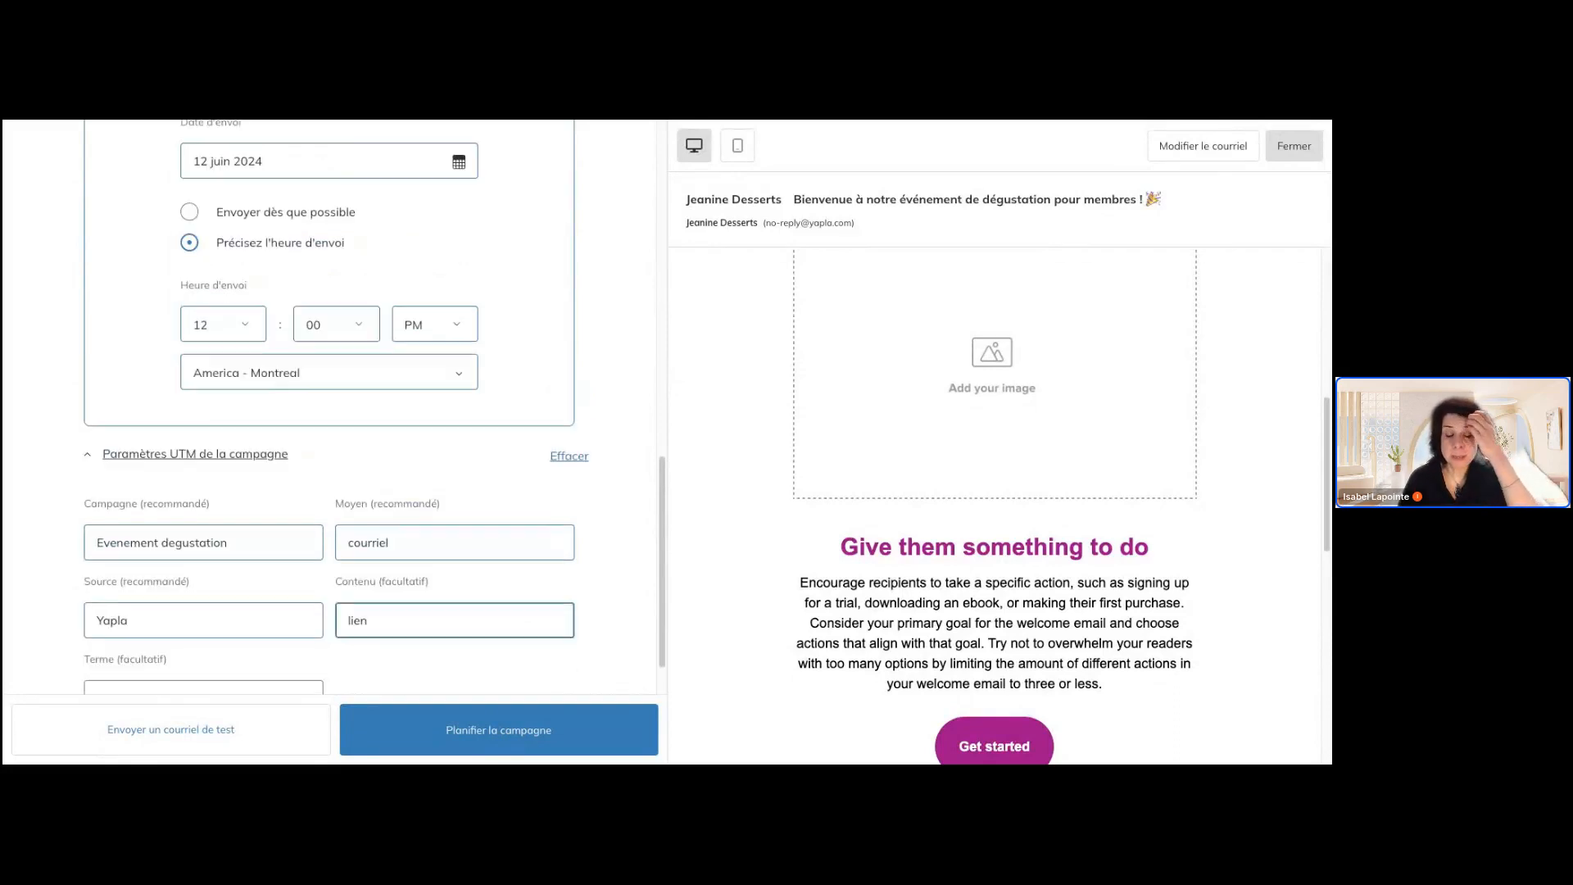
left_click(604, 623)
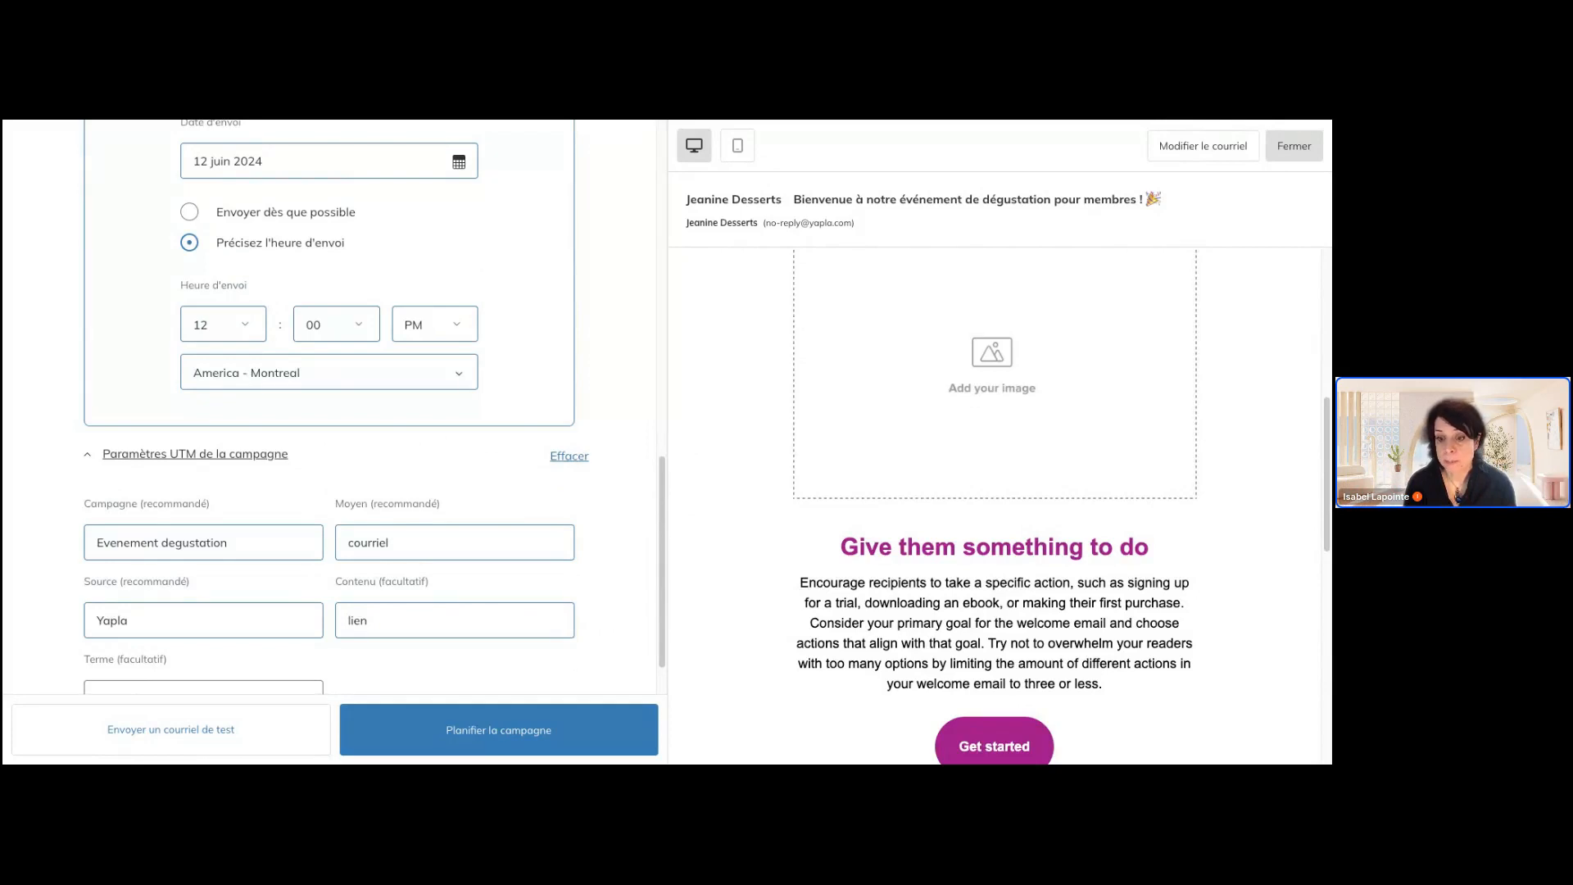
Switch the e-mail preview to mobile view and examine the whole message from the logo to the unsubscribe footer
scroll(627, 484, "up", 15)
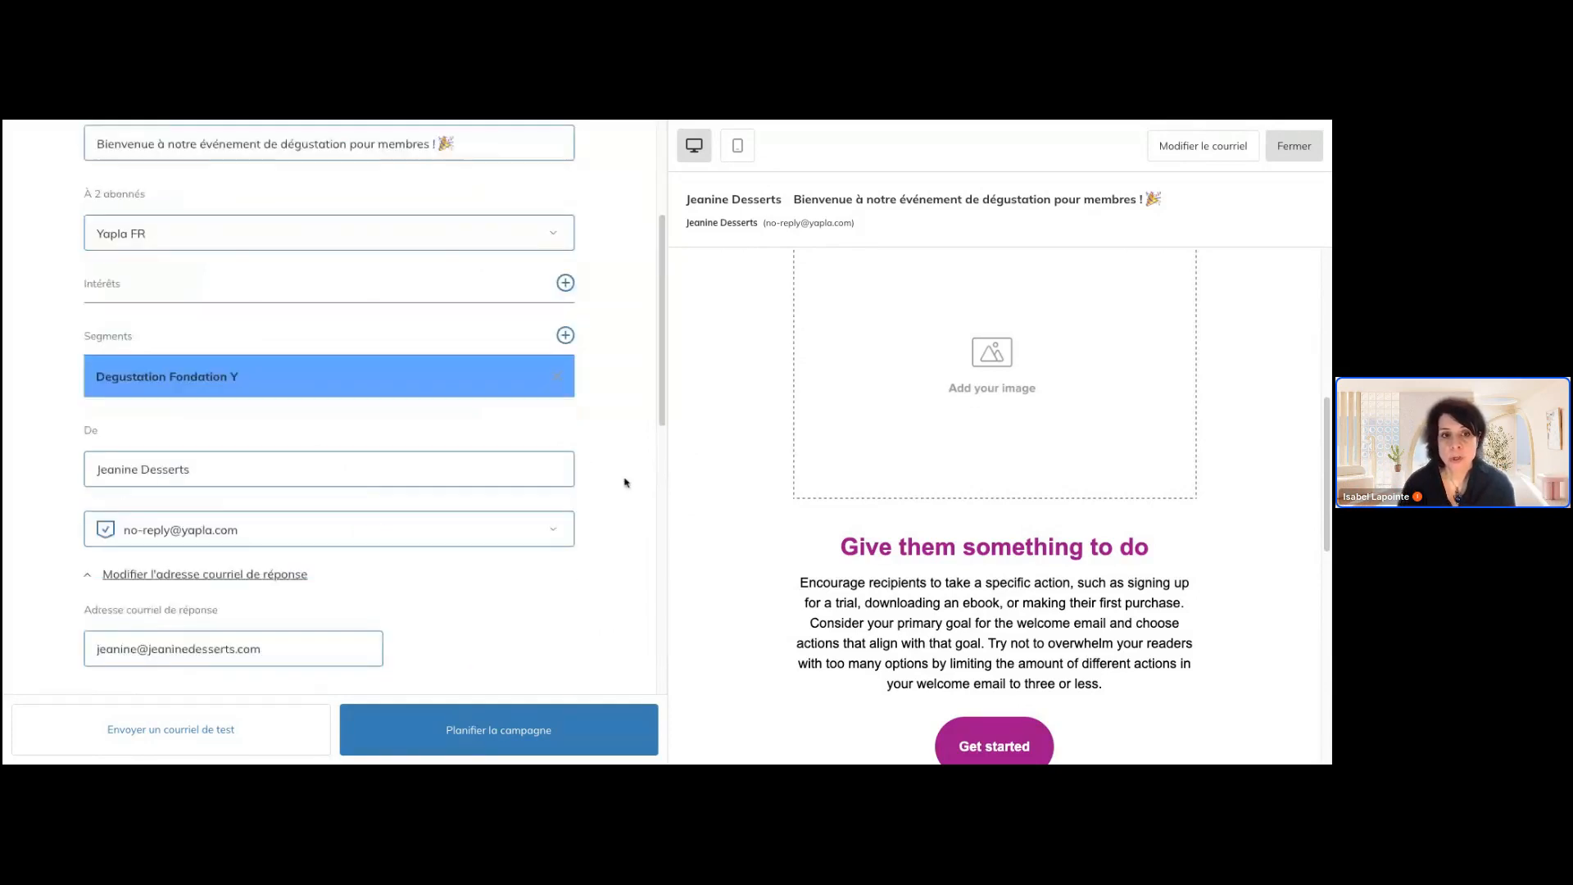
left_click(740, 148)
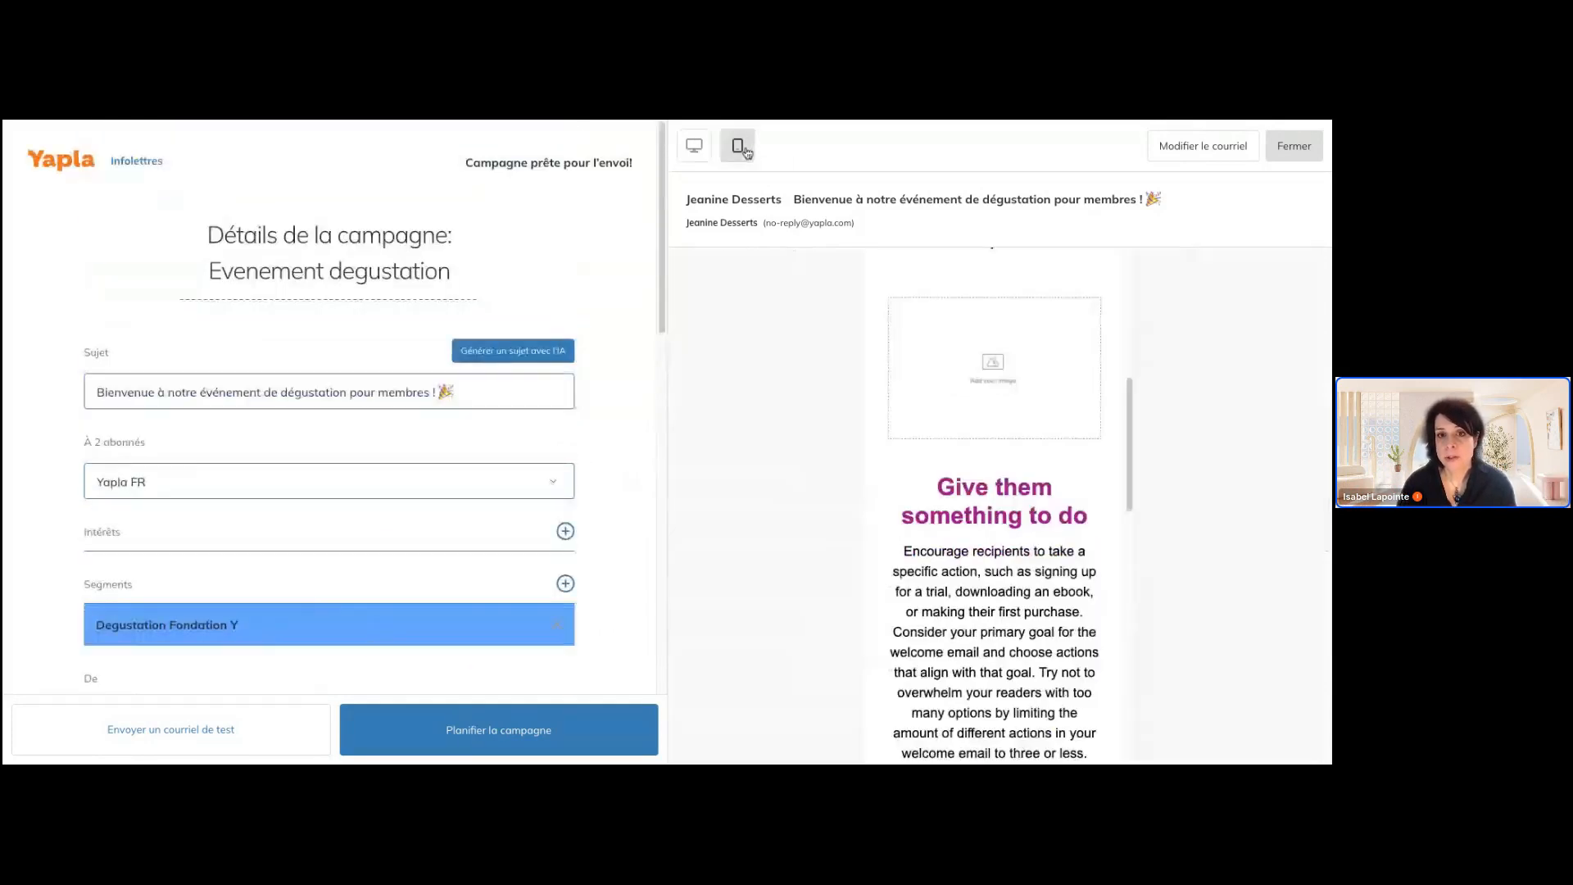
scroll(853, 252, "down", 3)
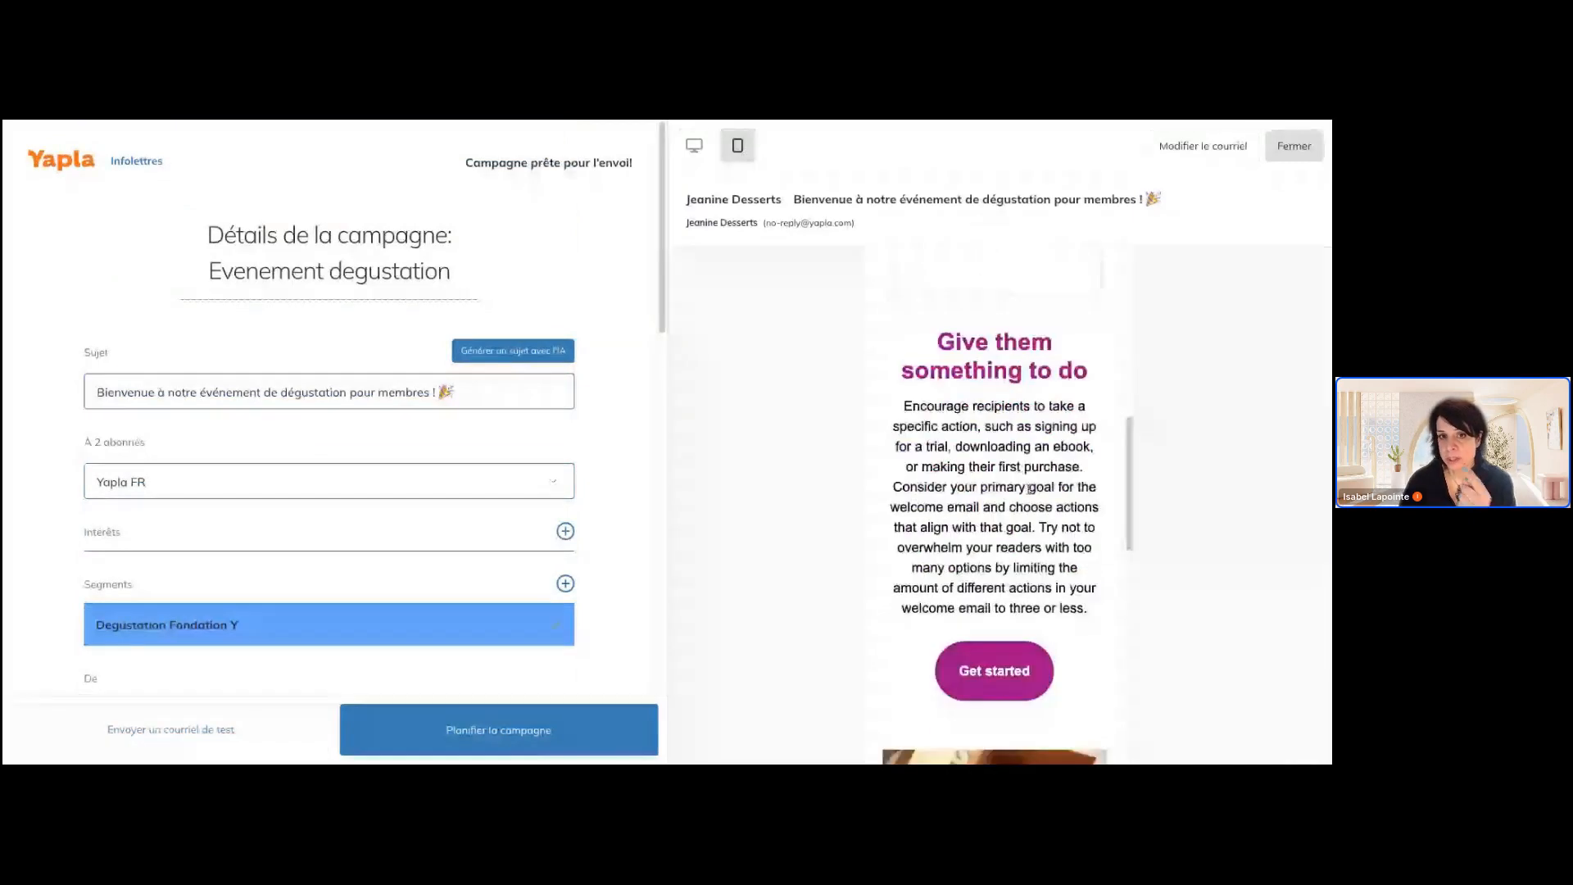
scroll(959, 409, "down", 8)
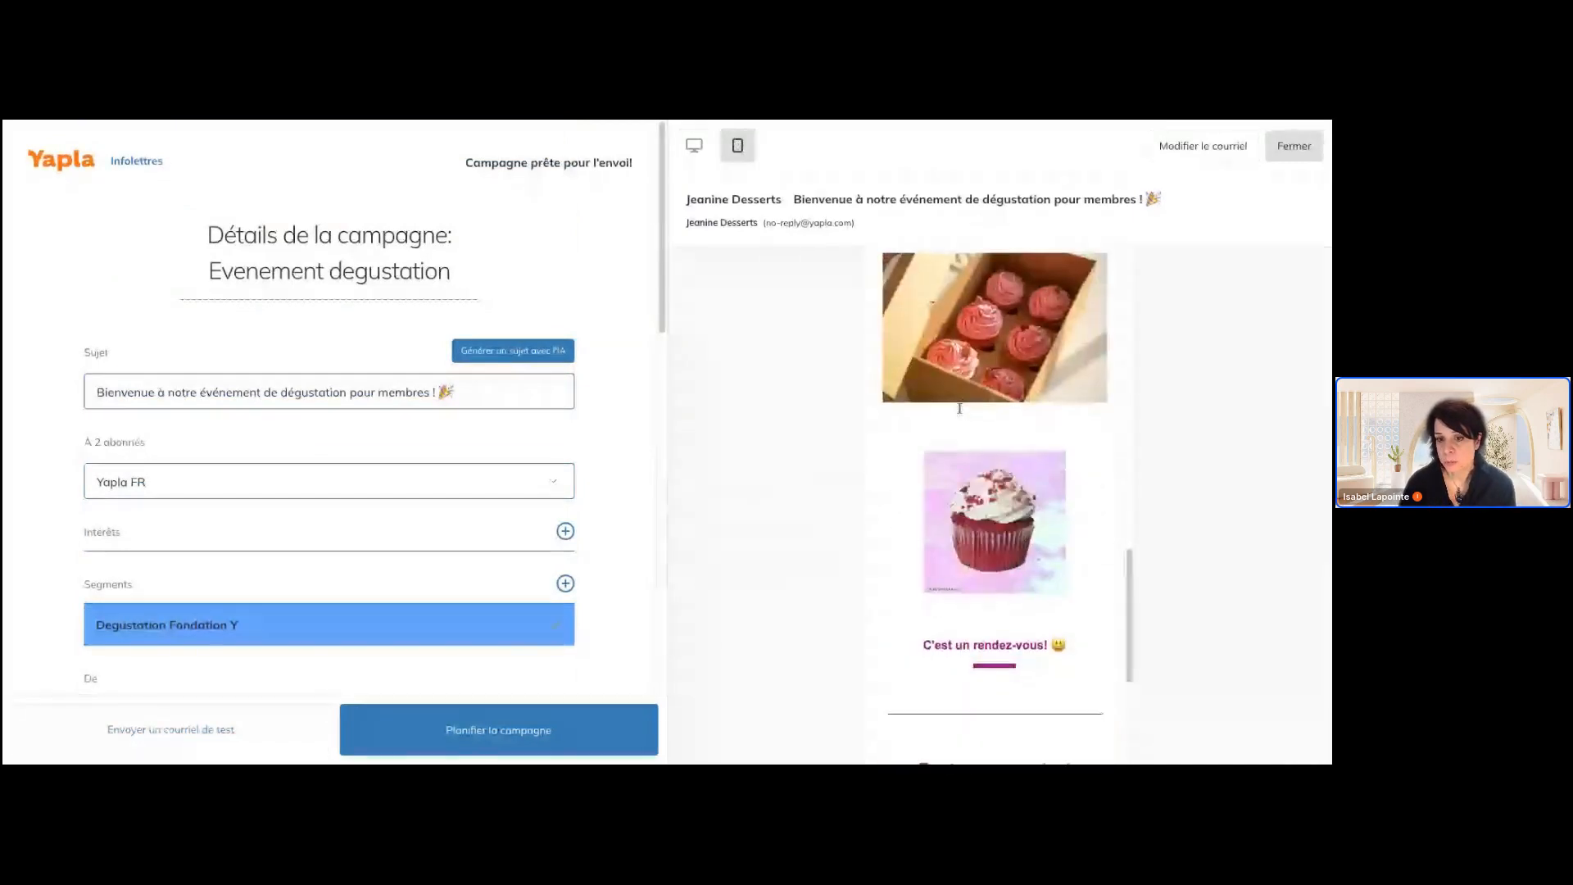
scroll(995, 508, "up", 6)
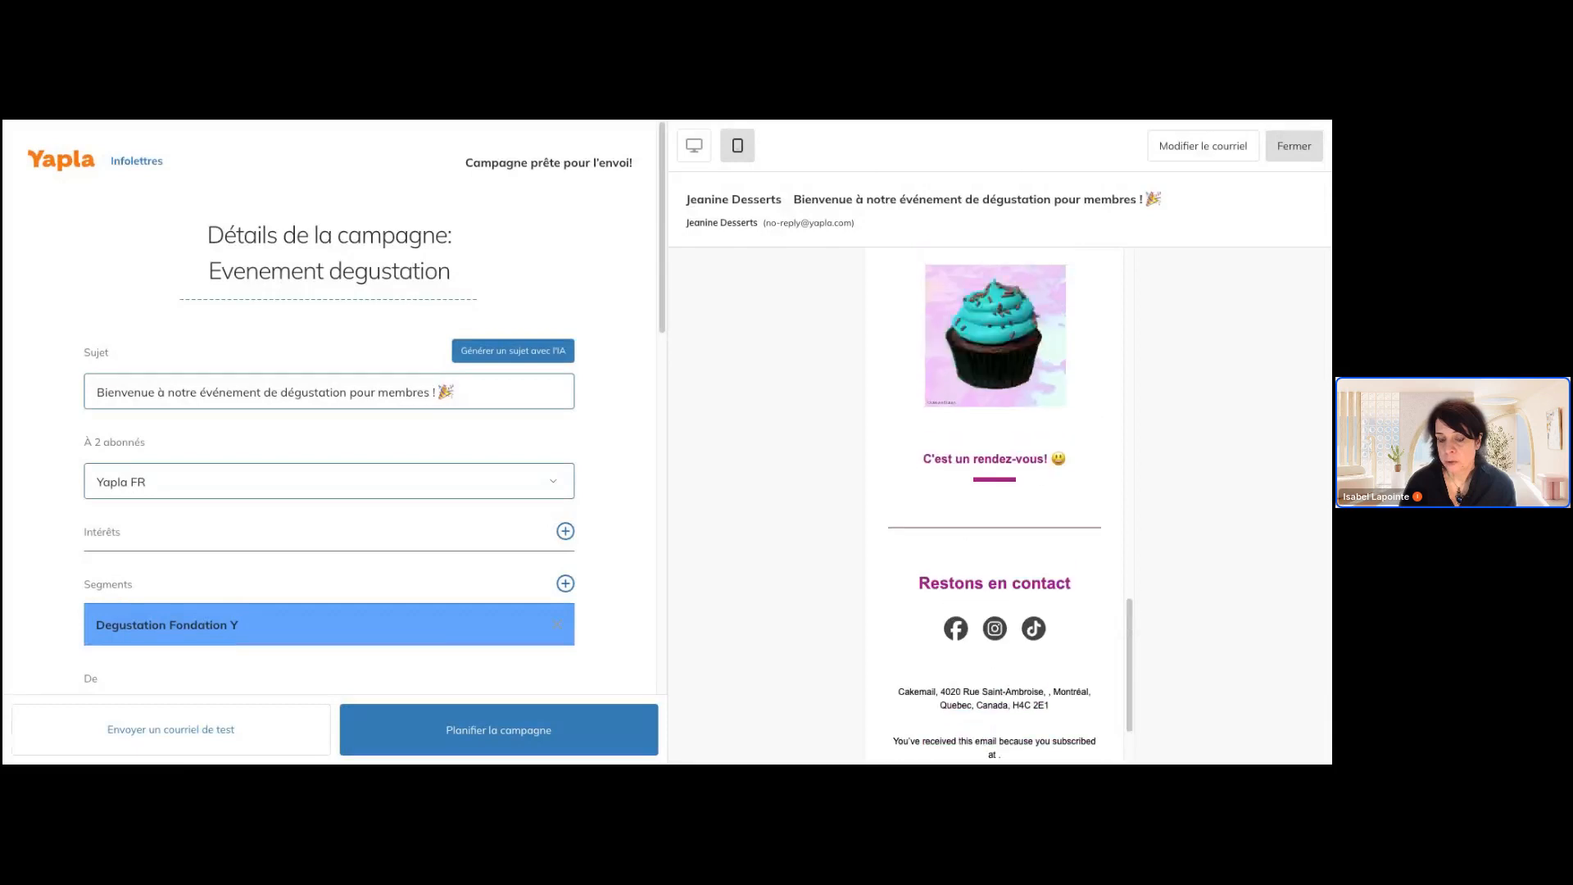
scroll(995, 506, "up", 8)
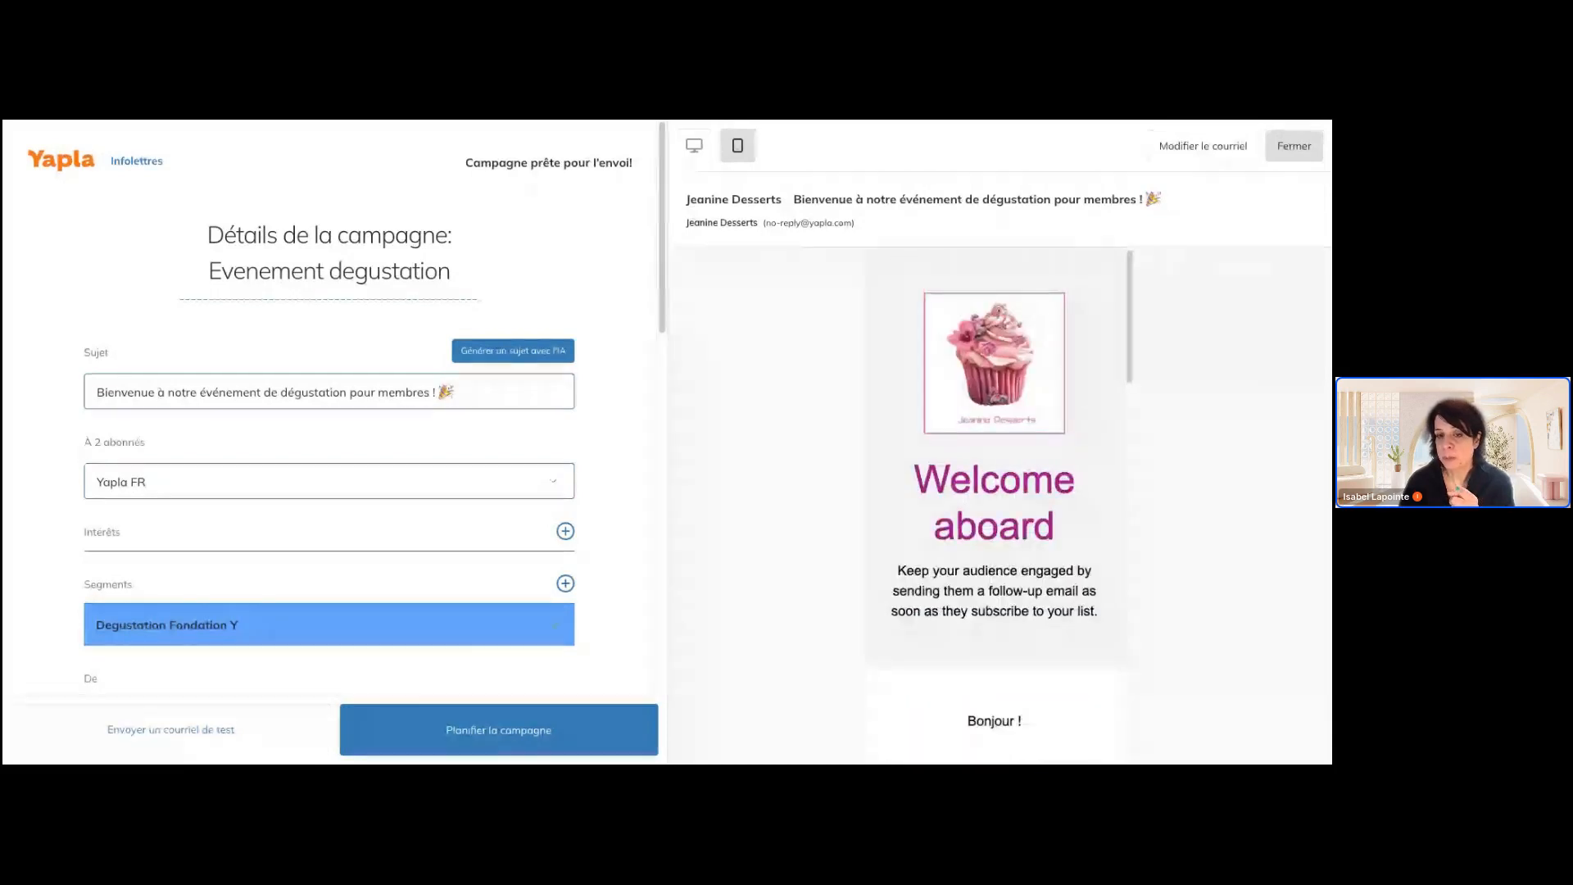
scroll(995, 492, "down", 1)
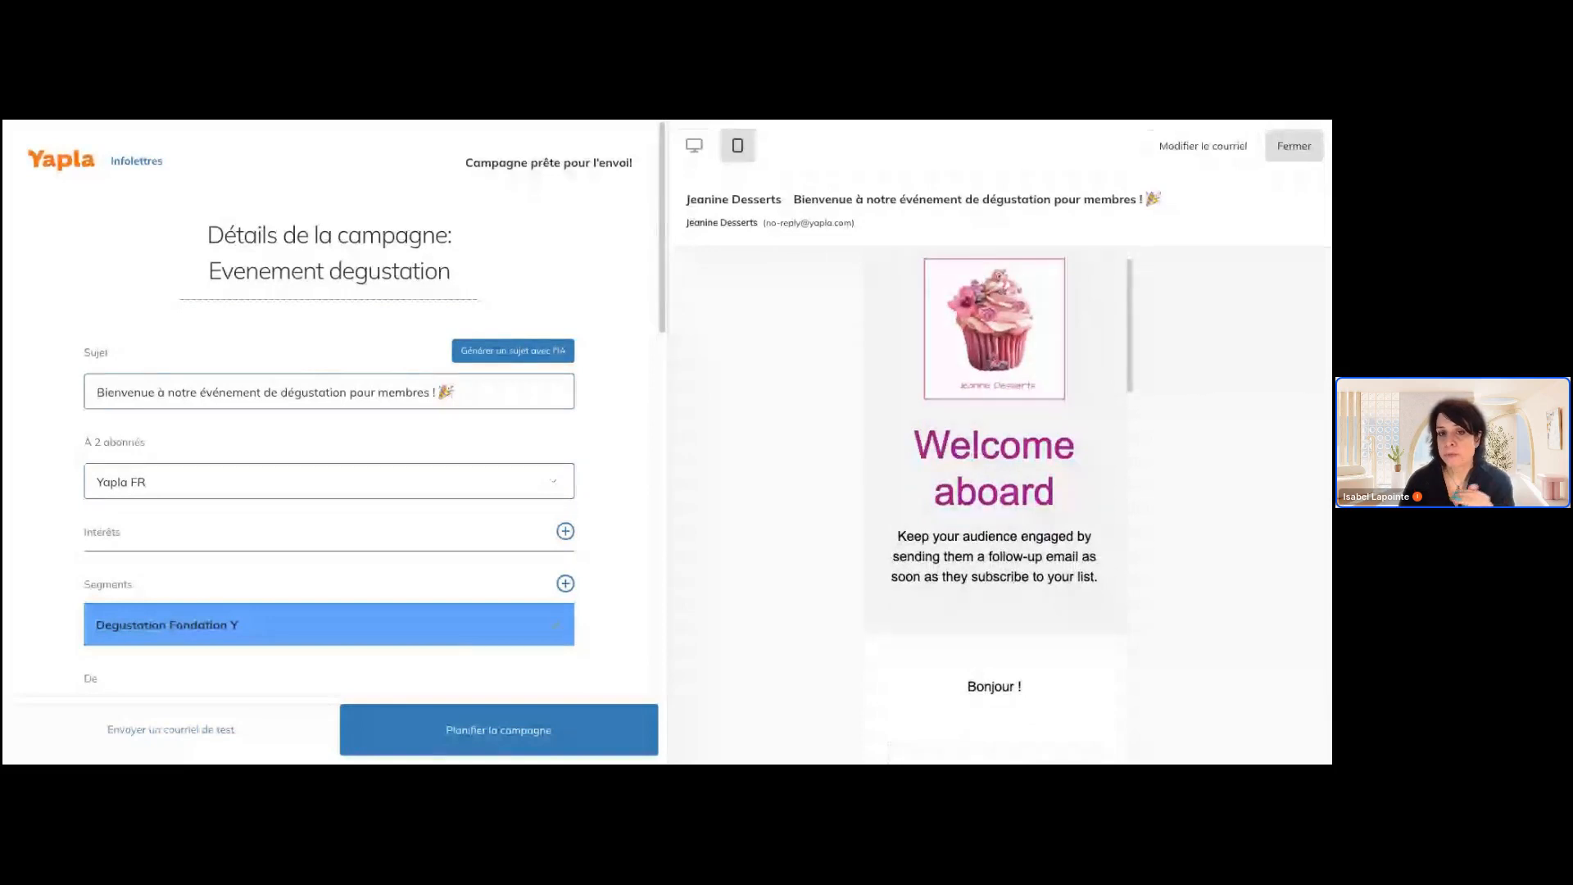
scroll(995, 506, "down", 5)
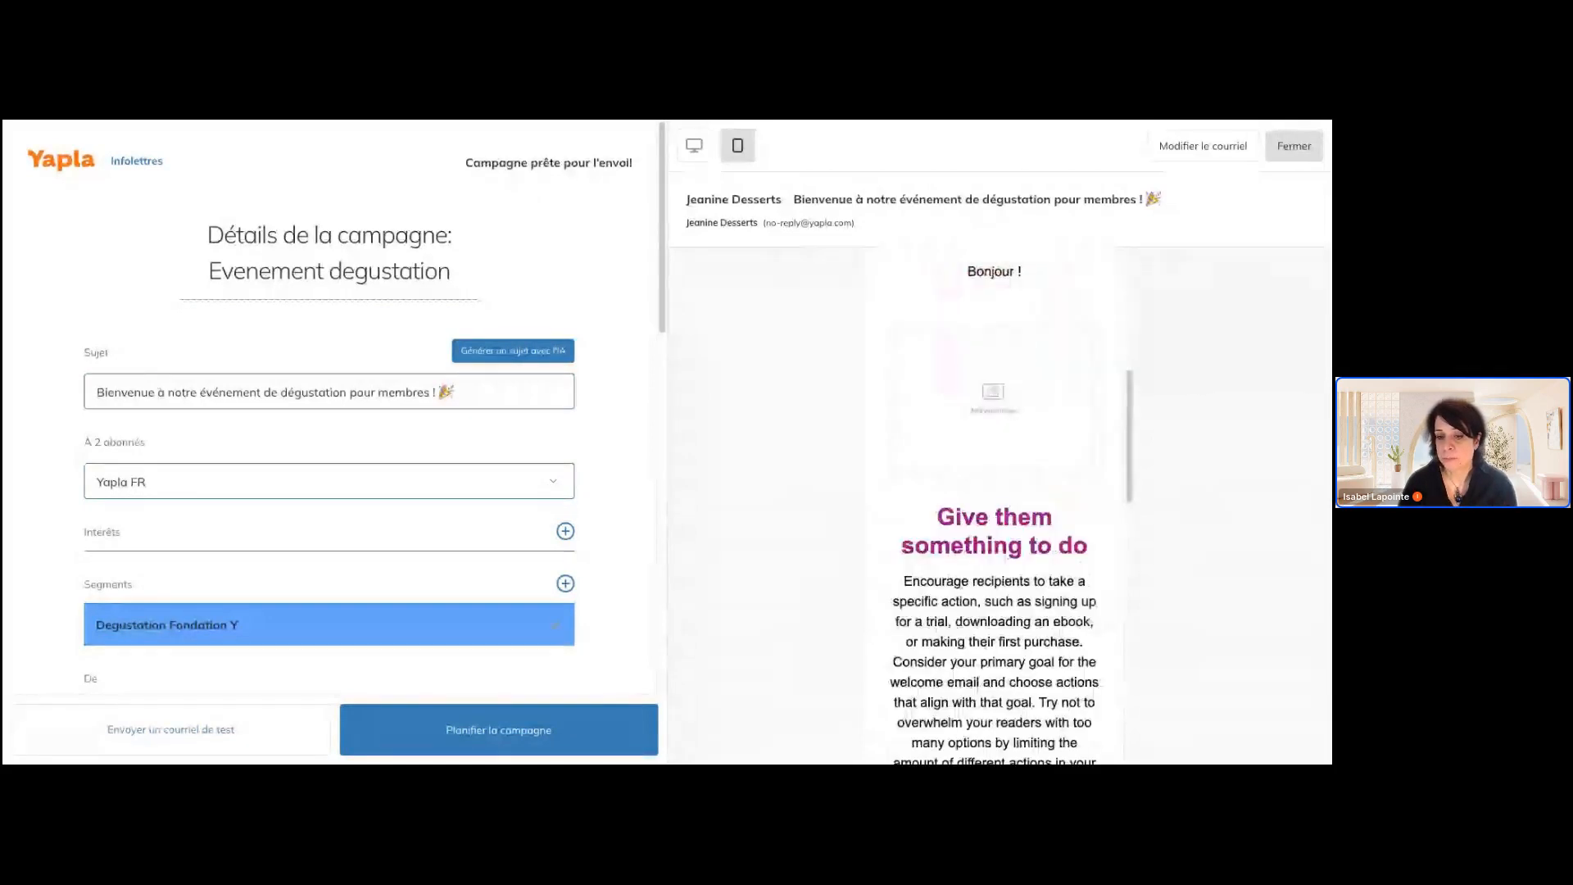
scroll(995, 506, "down", 10)
scroll(994, 507, "down", 3)
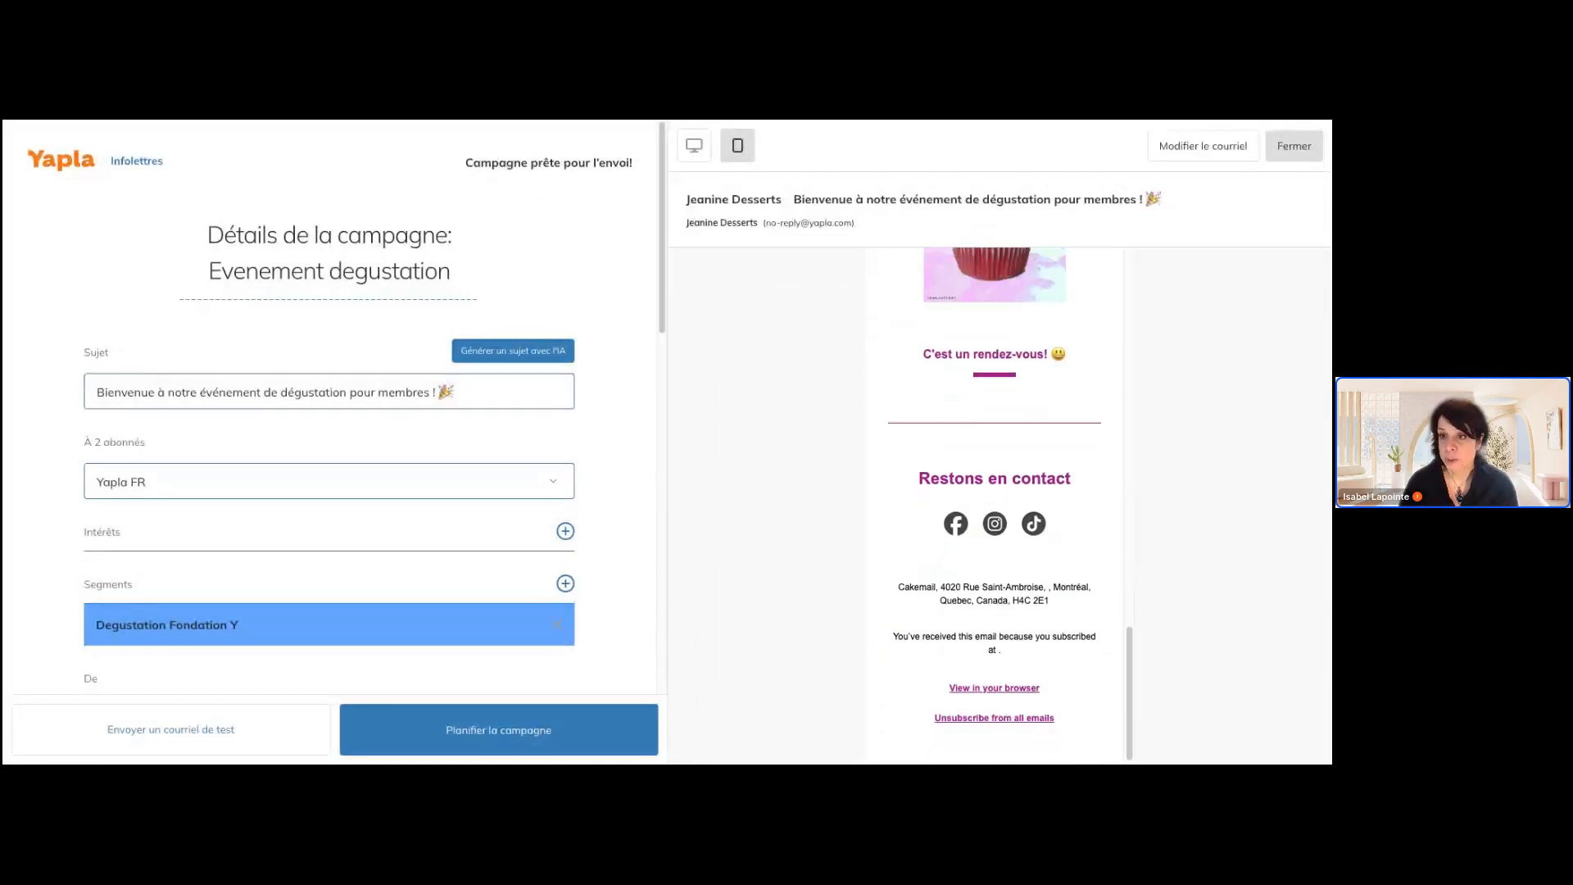
scroll(995, 506, "up", 6)
scroll(995, 506, "up", 4)
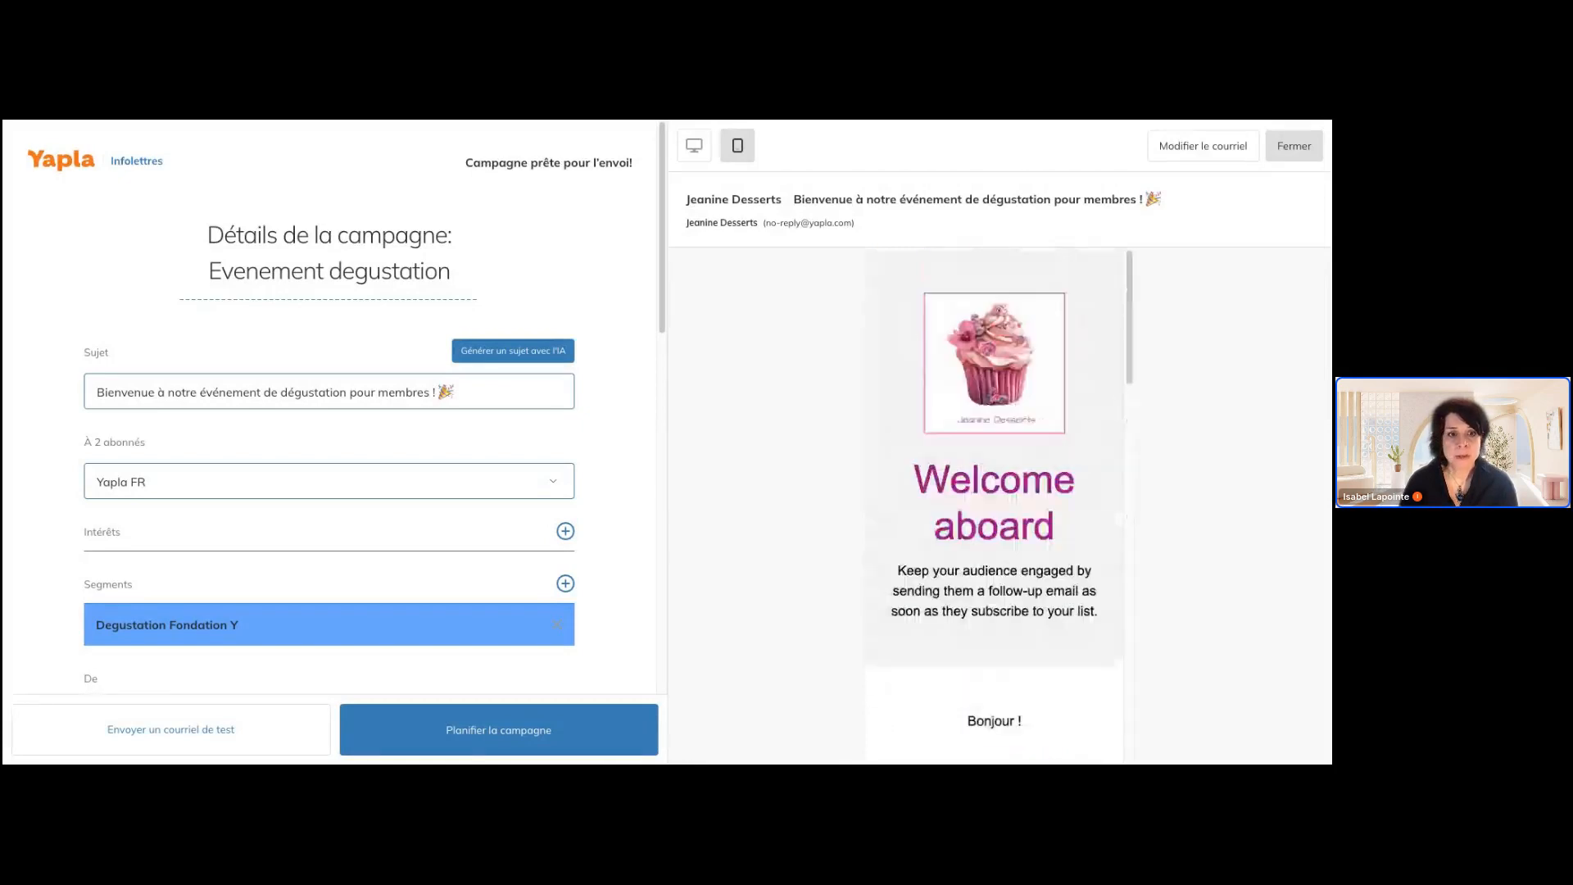
scroll(589, 342, "down", 5)
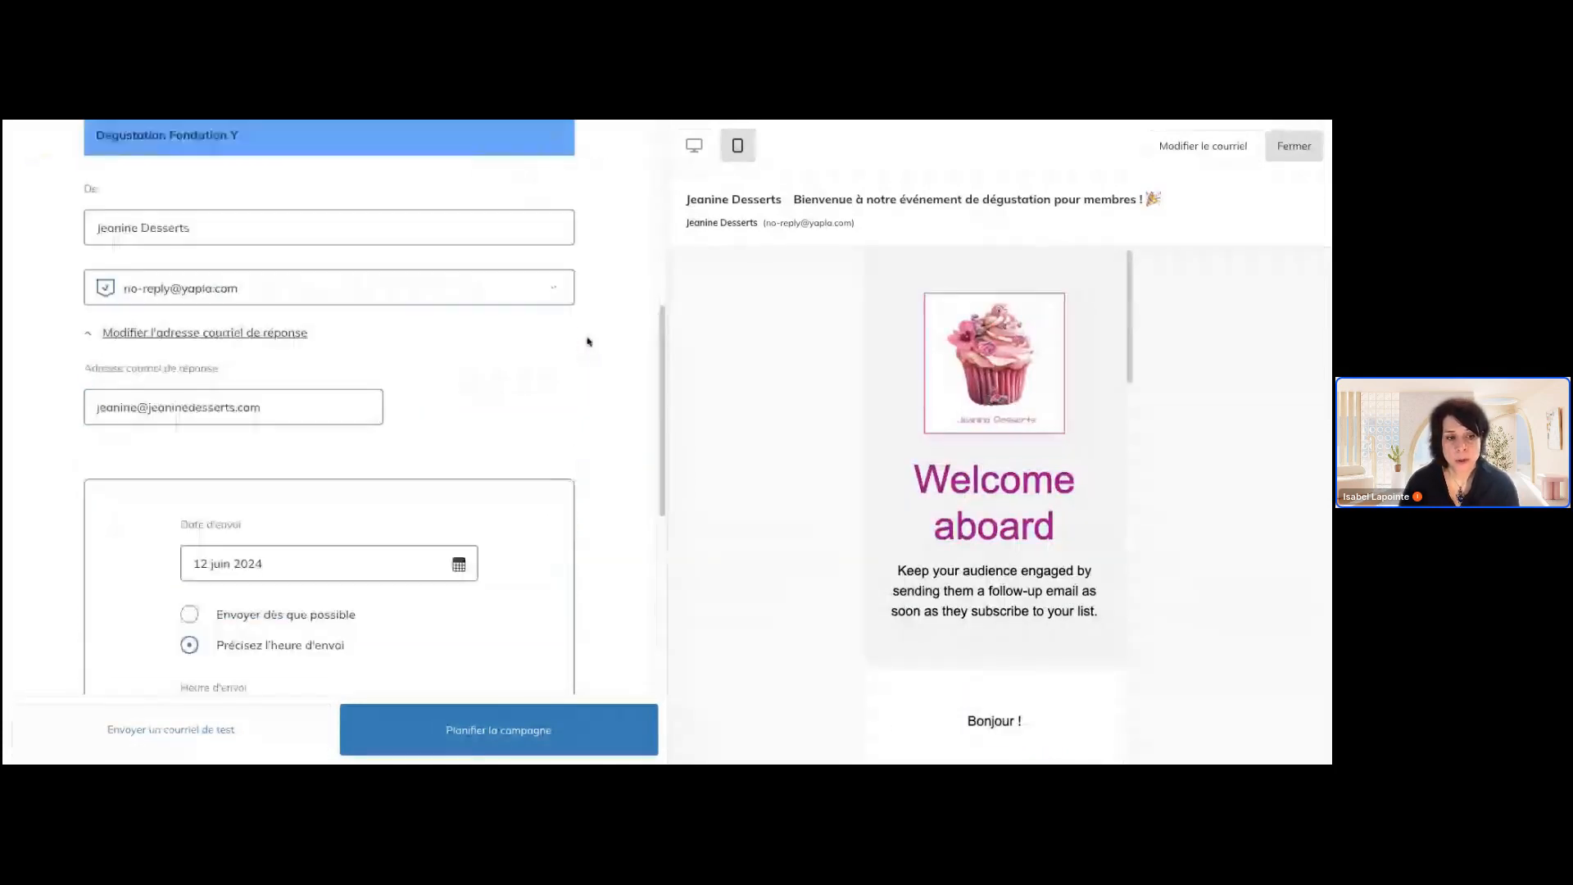
scroll(589, 341, "up", 6)
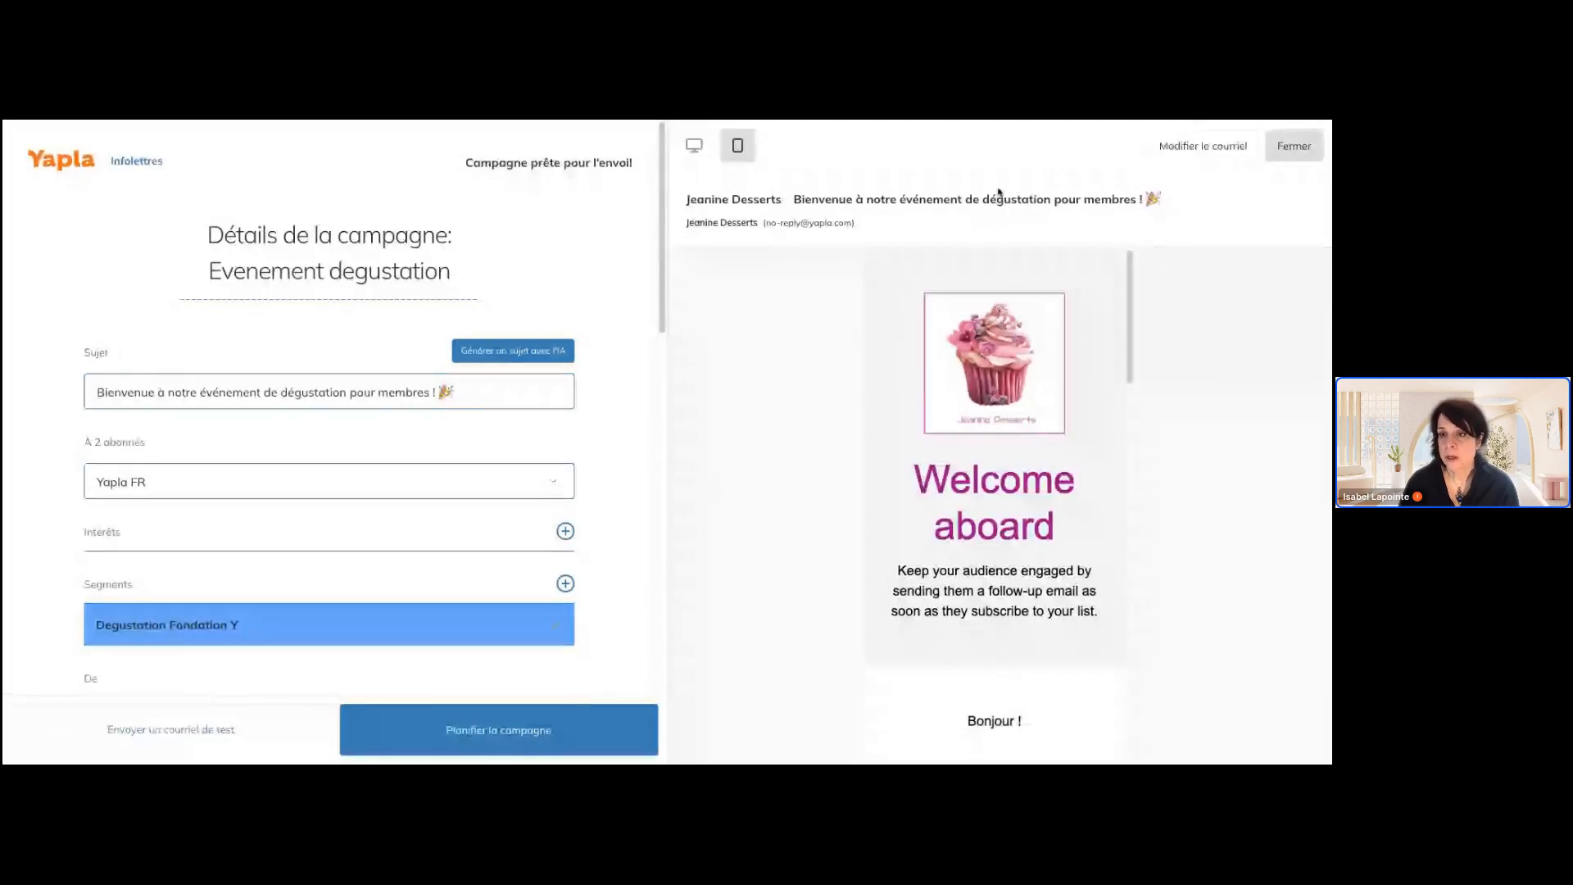
Close the Evenement degustation campaign details and return to the list of campaign drafts
mouse_move(361, 352)
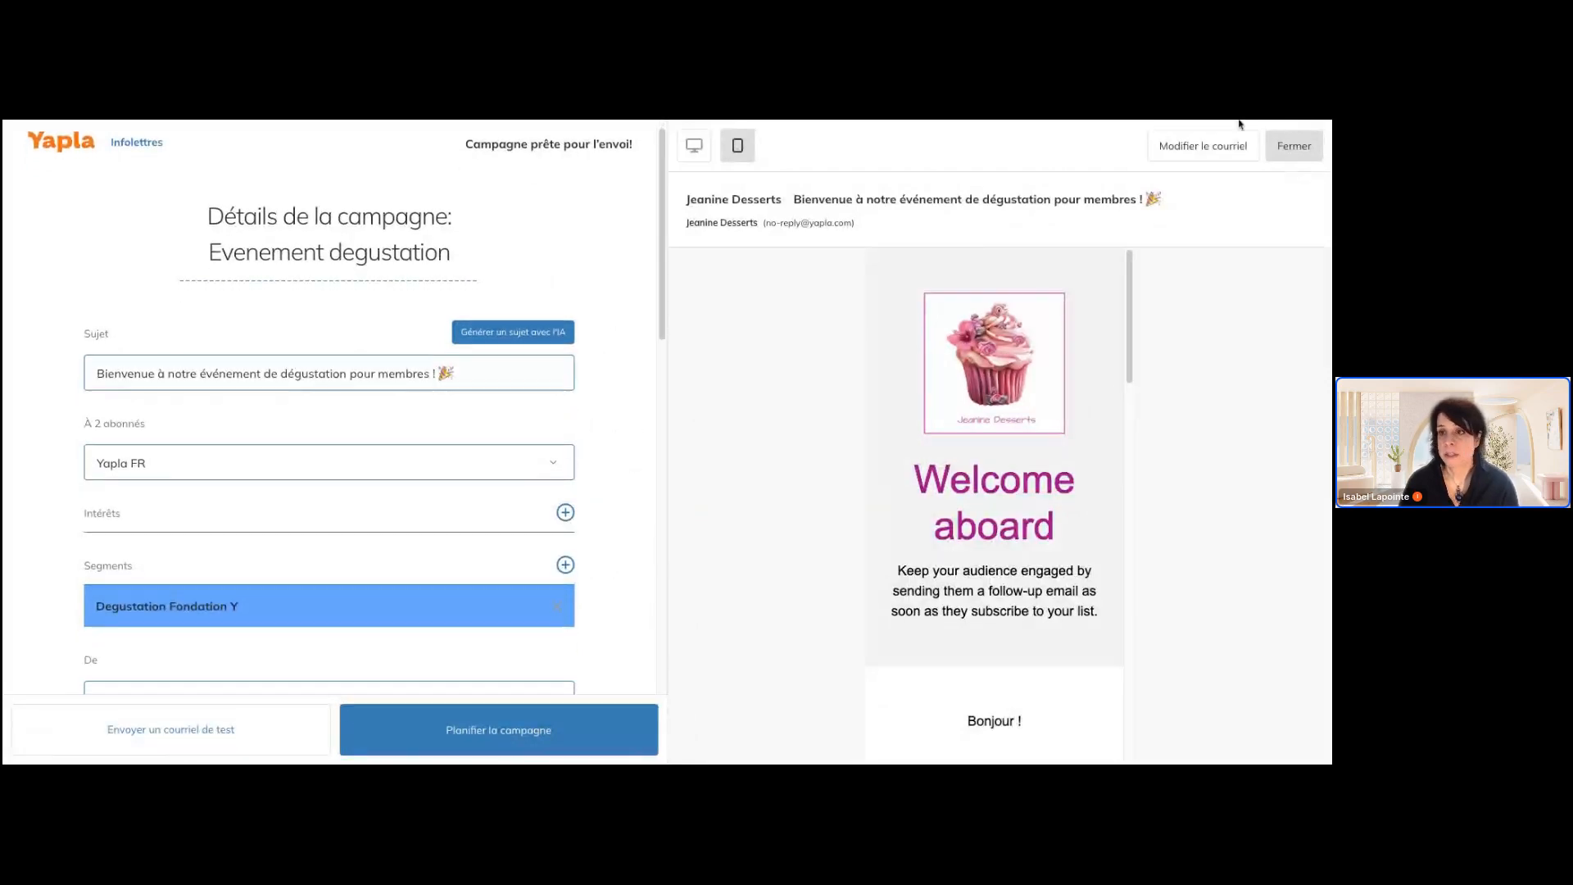
left_click(1293, 154)
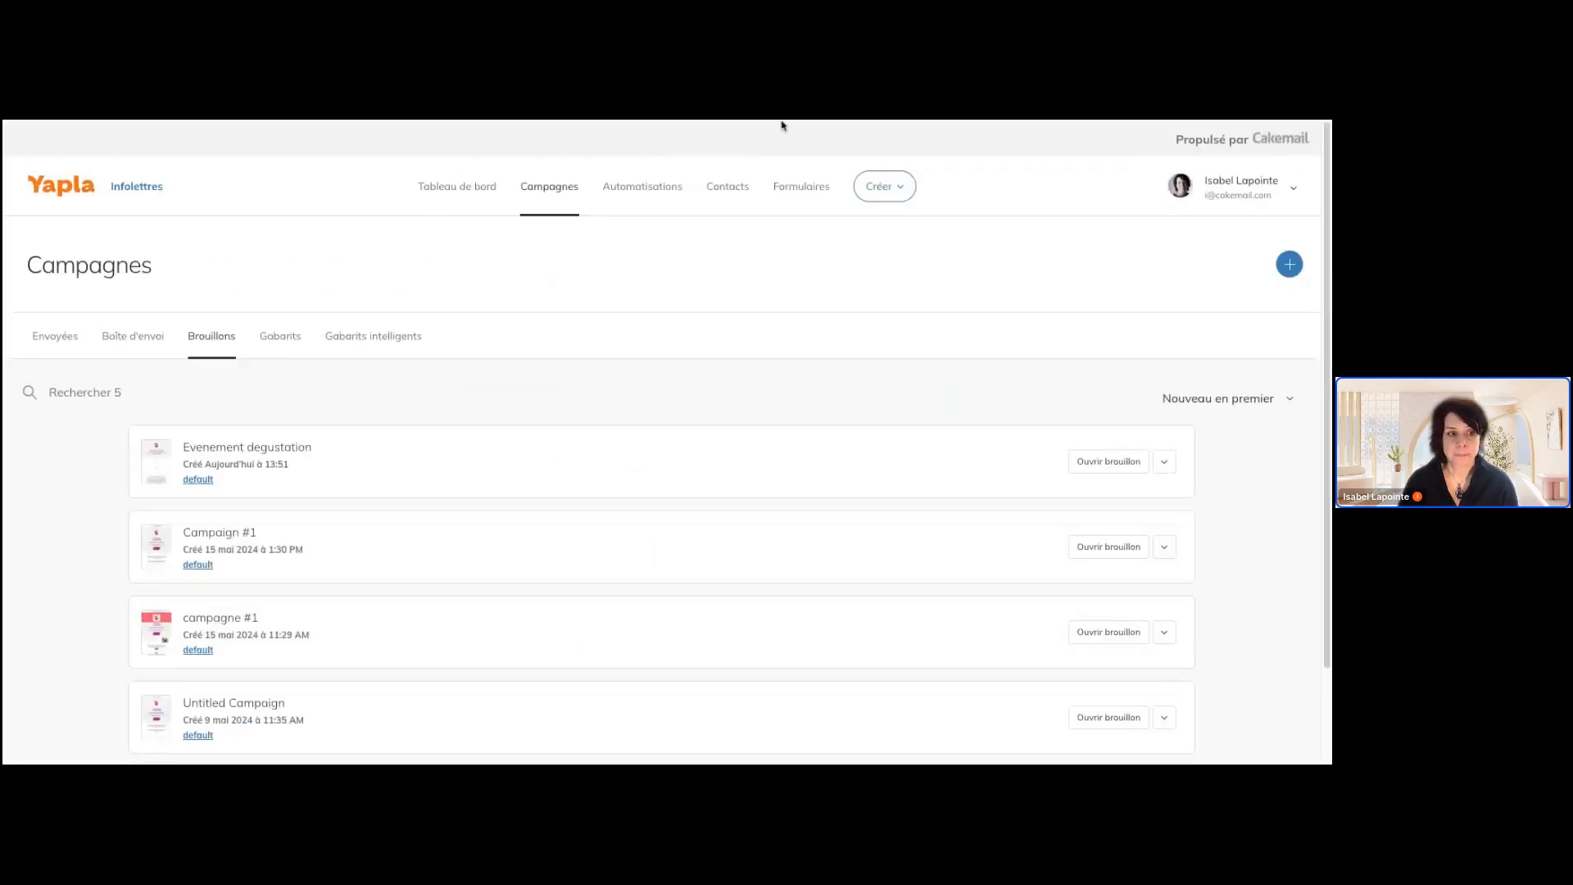
mouse_move(555, 185)
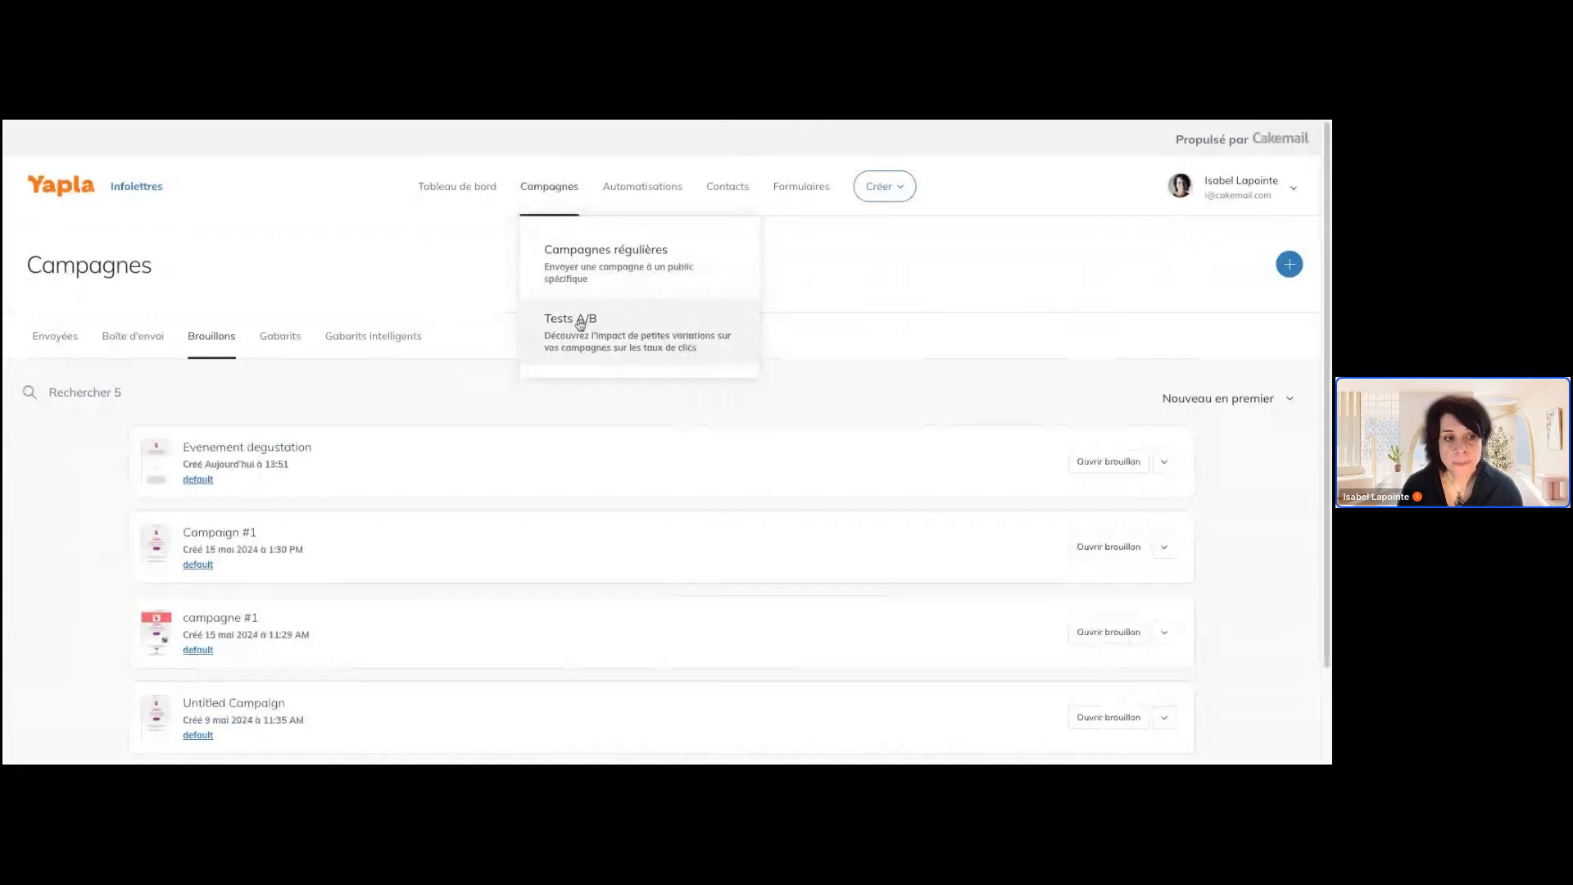
Look through the scheduled campaigns in Boîte d'envoi and the unfinished ones in Brouillons
left_click(137, 345)
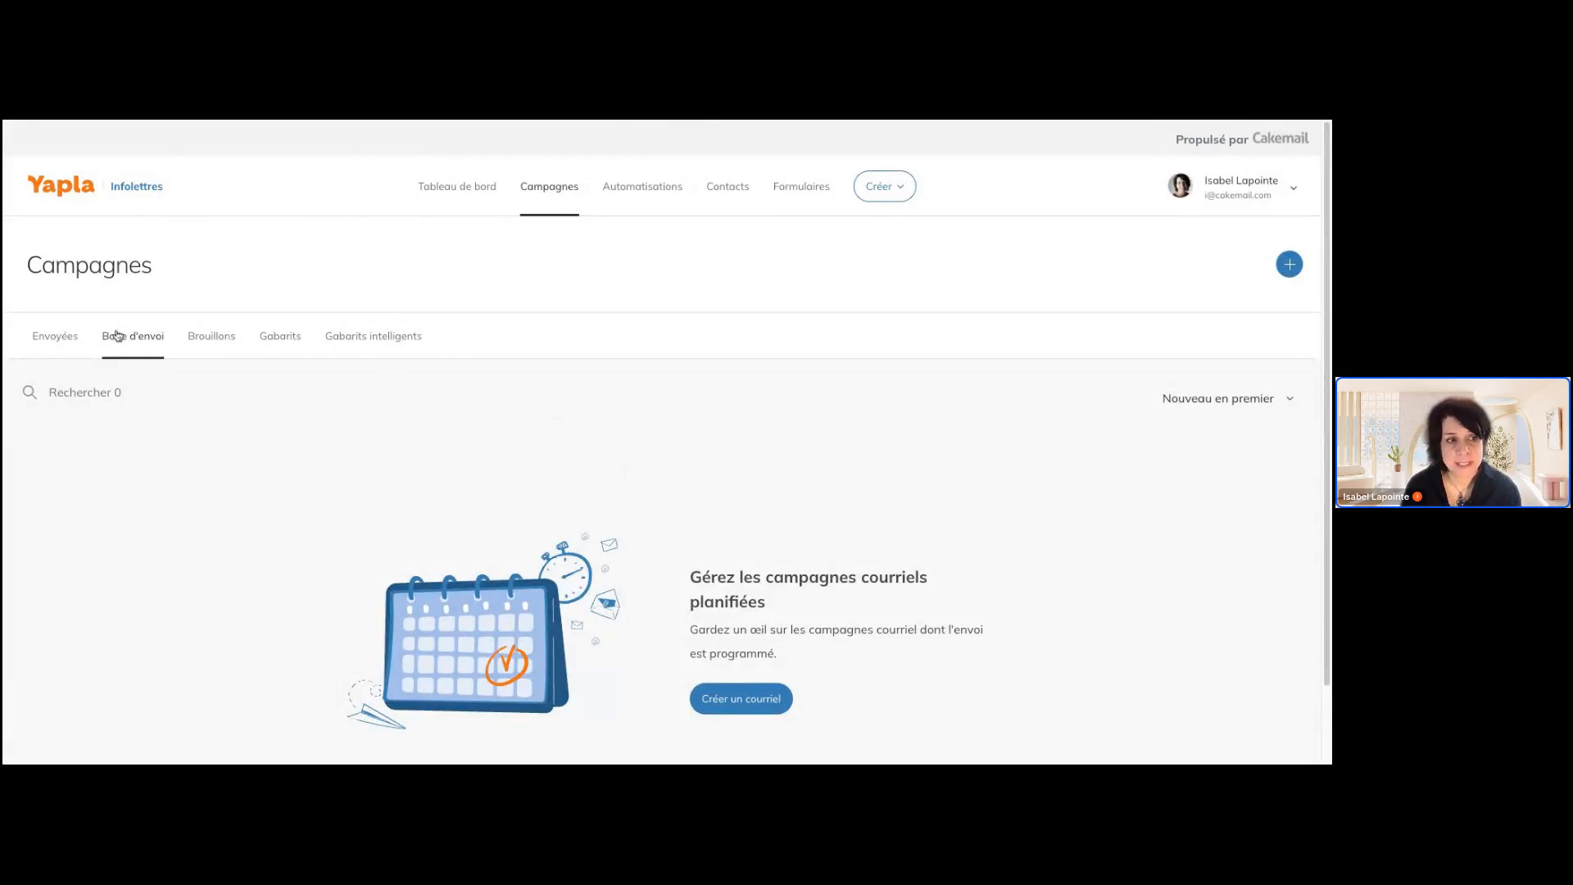
left_click(231, 345)
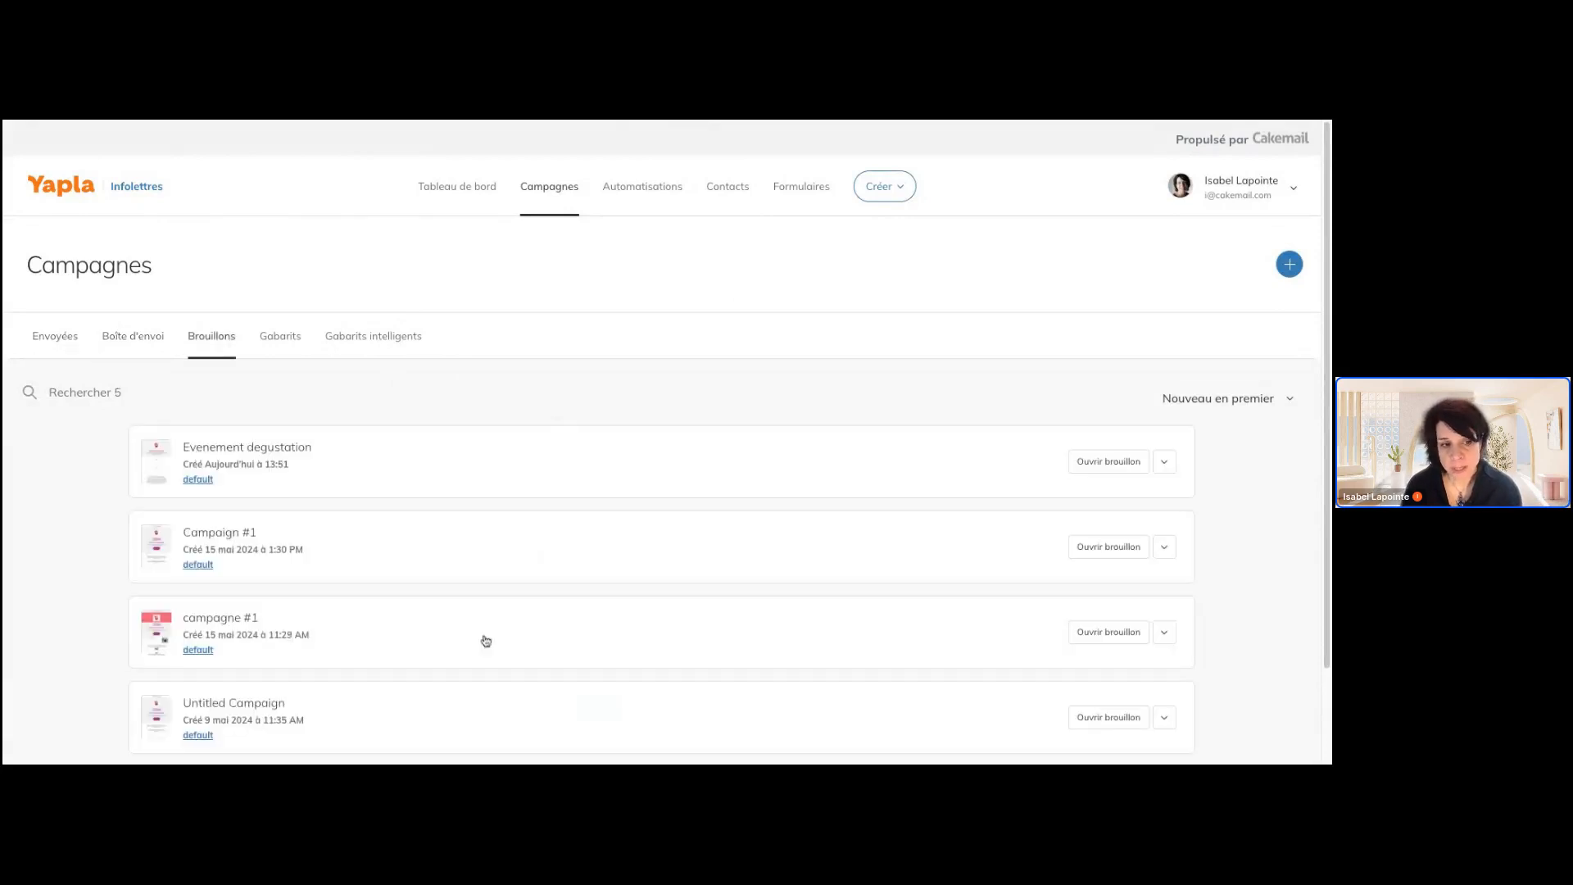
scroll(486, 637, "down", 2)
scroll(488, 635, "up", 2)
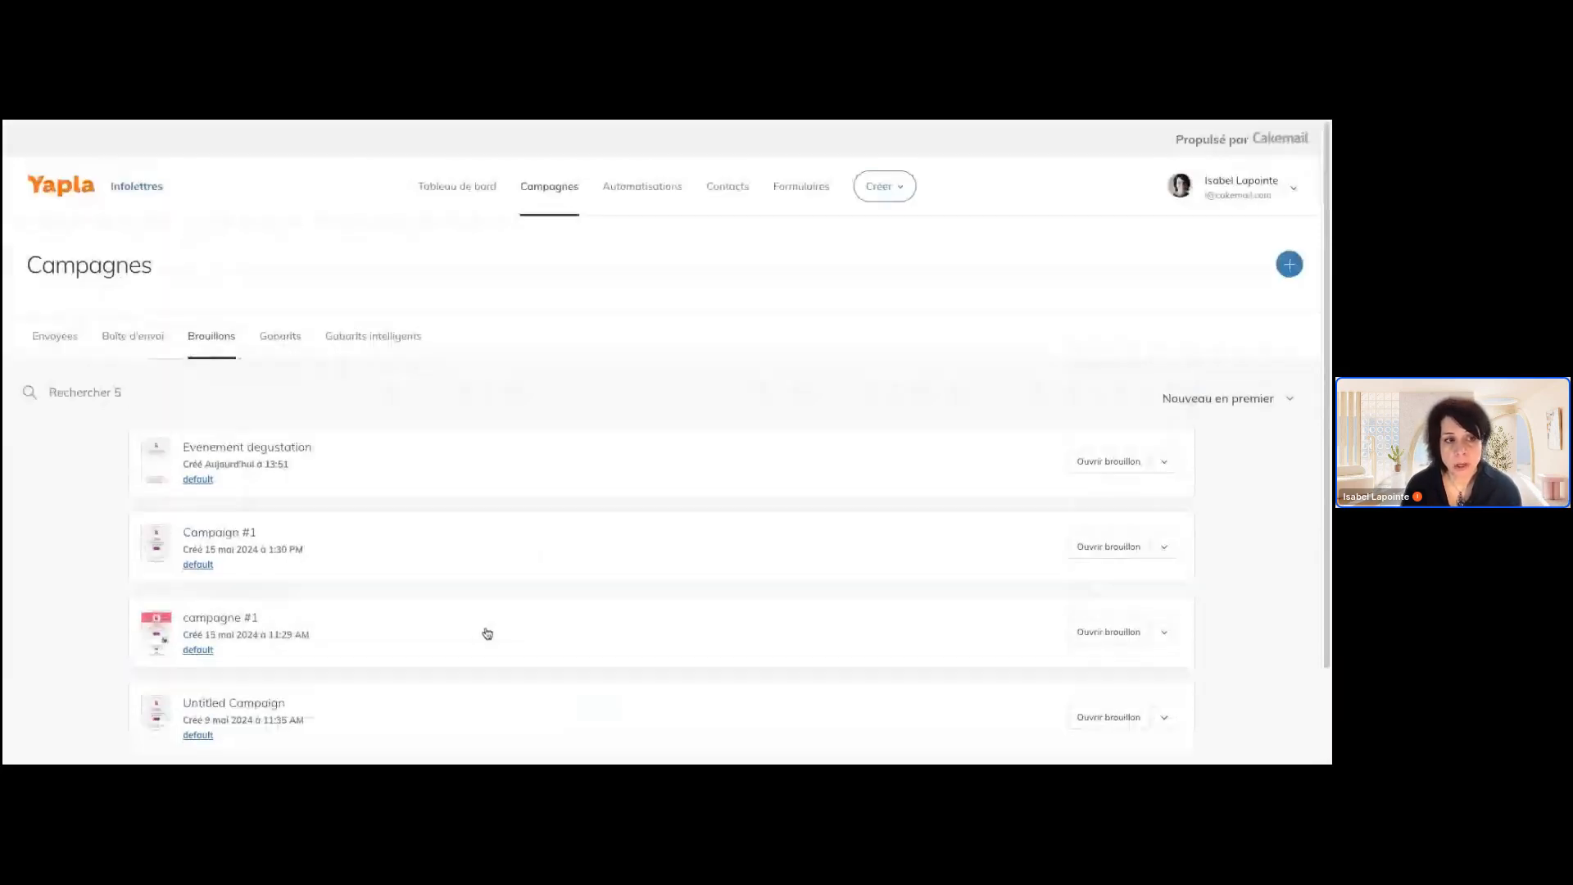
left_click(57, 334)
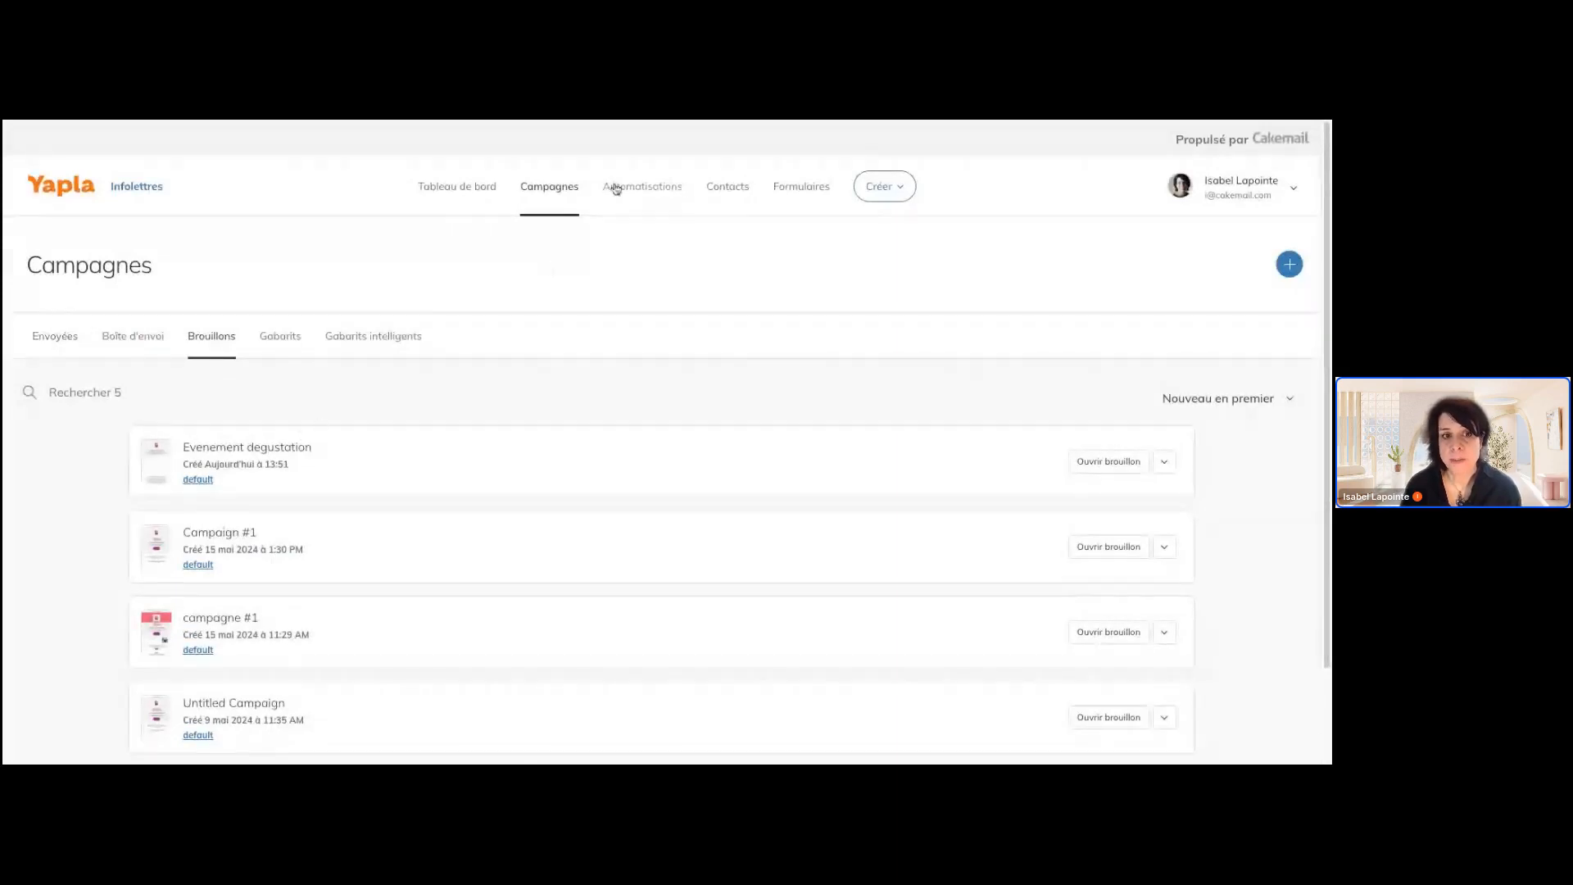
Go to the A/B tests section and open the draft named test to view its workflow
mouse_move(556, 201)
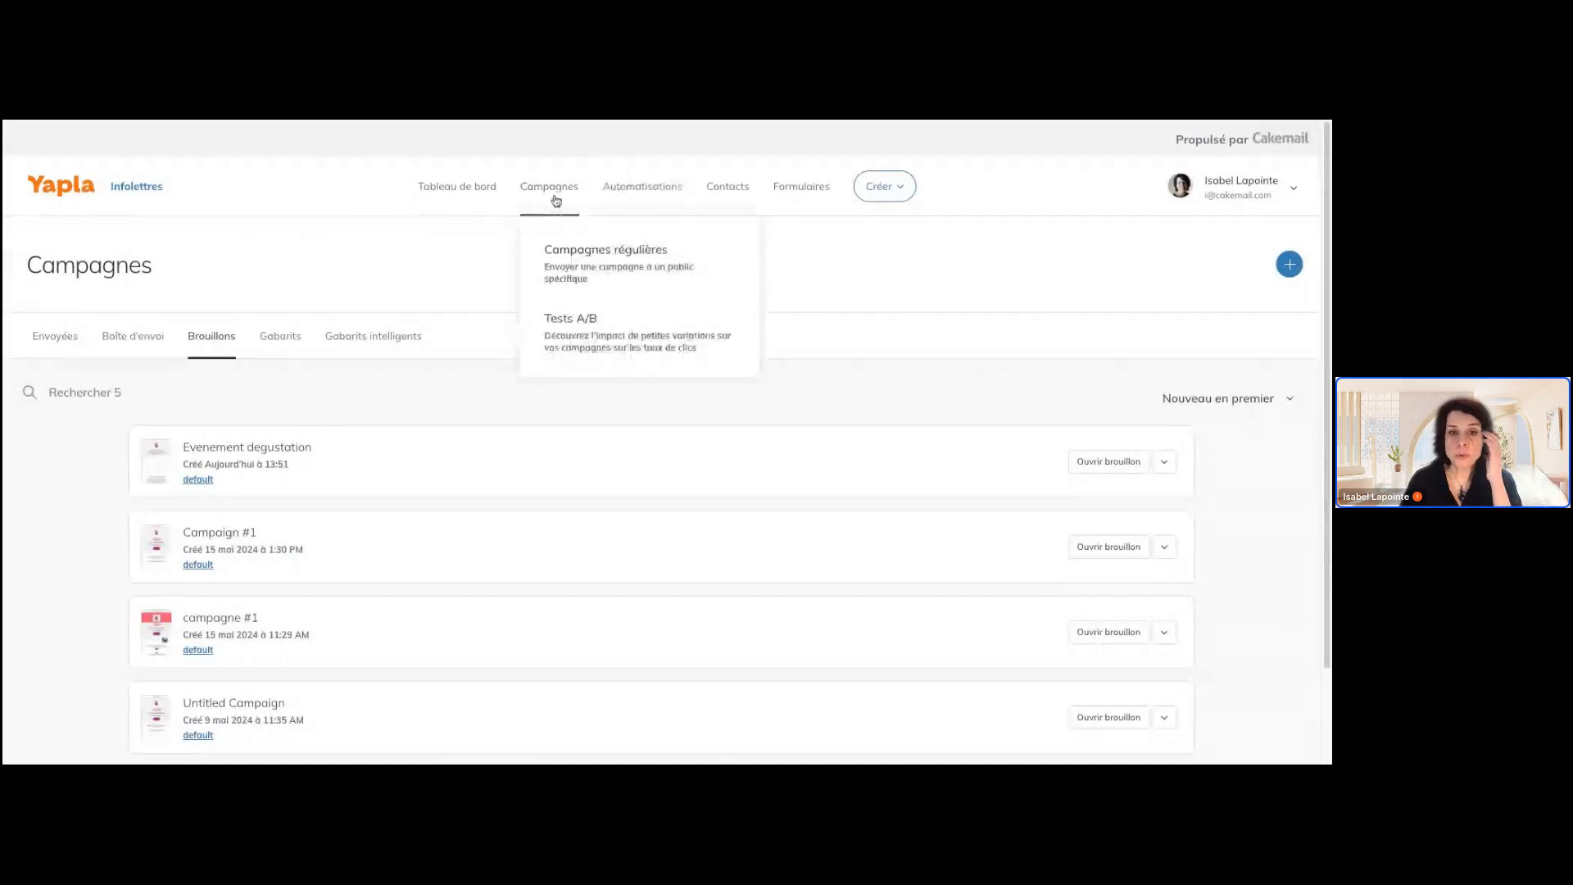
left_click(605, 347)
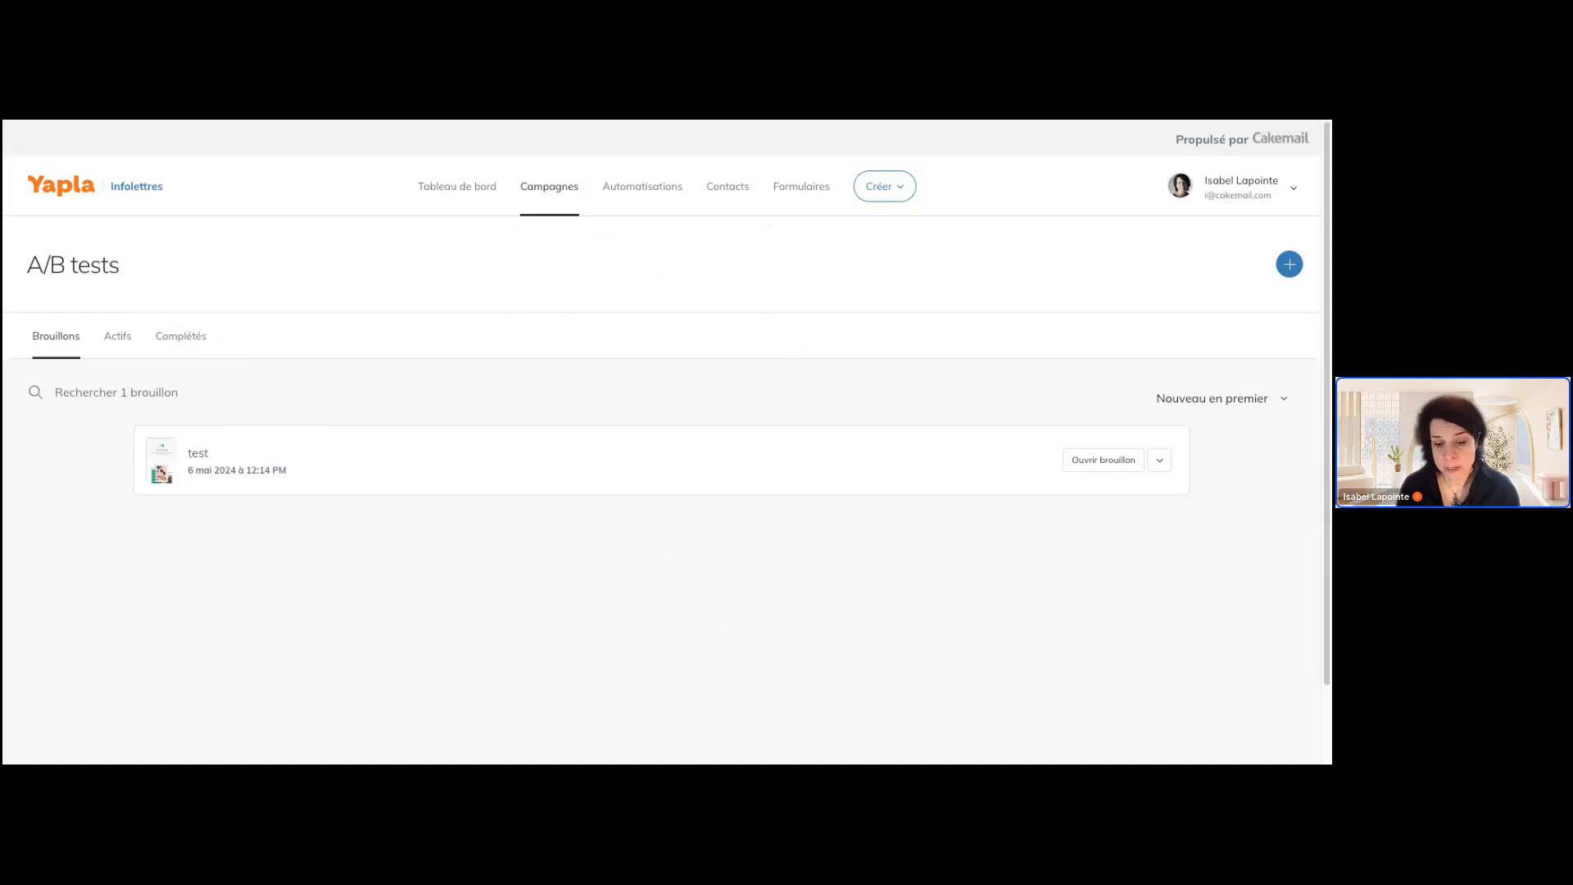
left_click(642, 186)
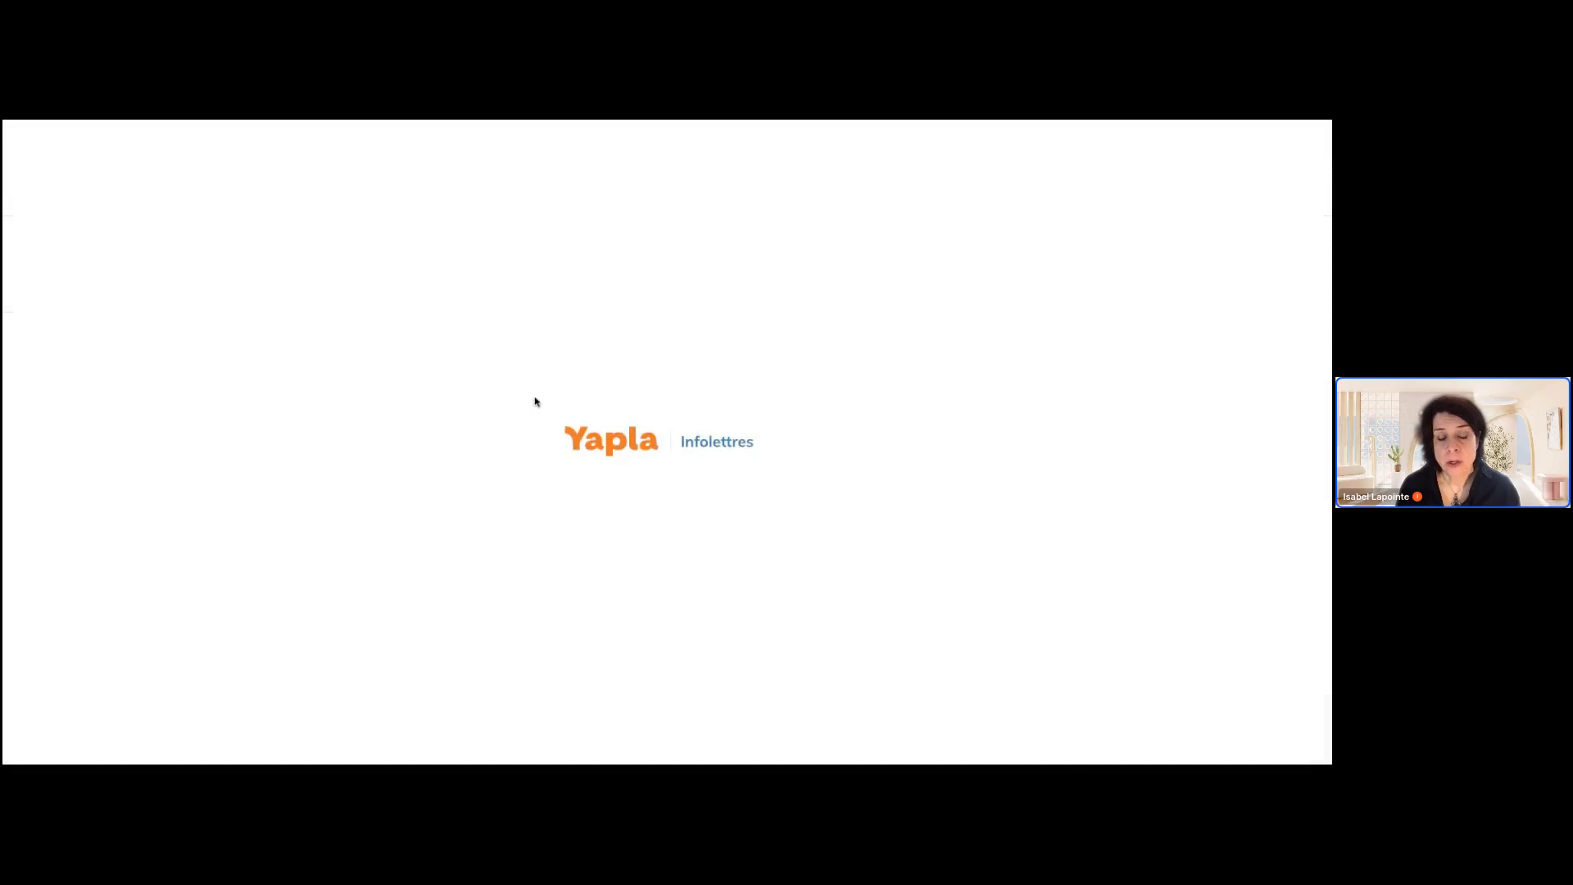
scroll(807, 377, "down", 3)
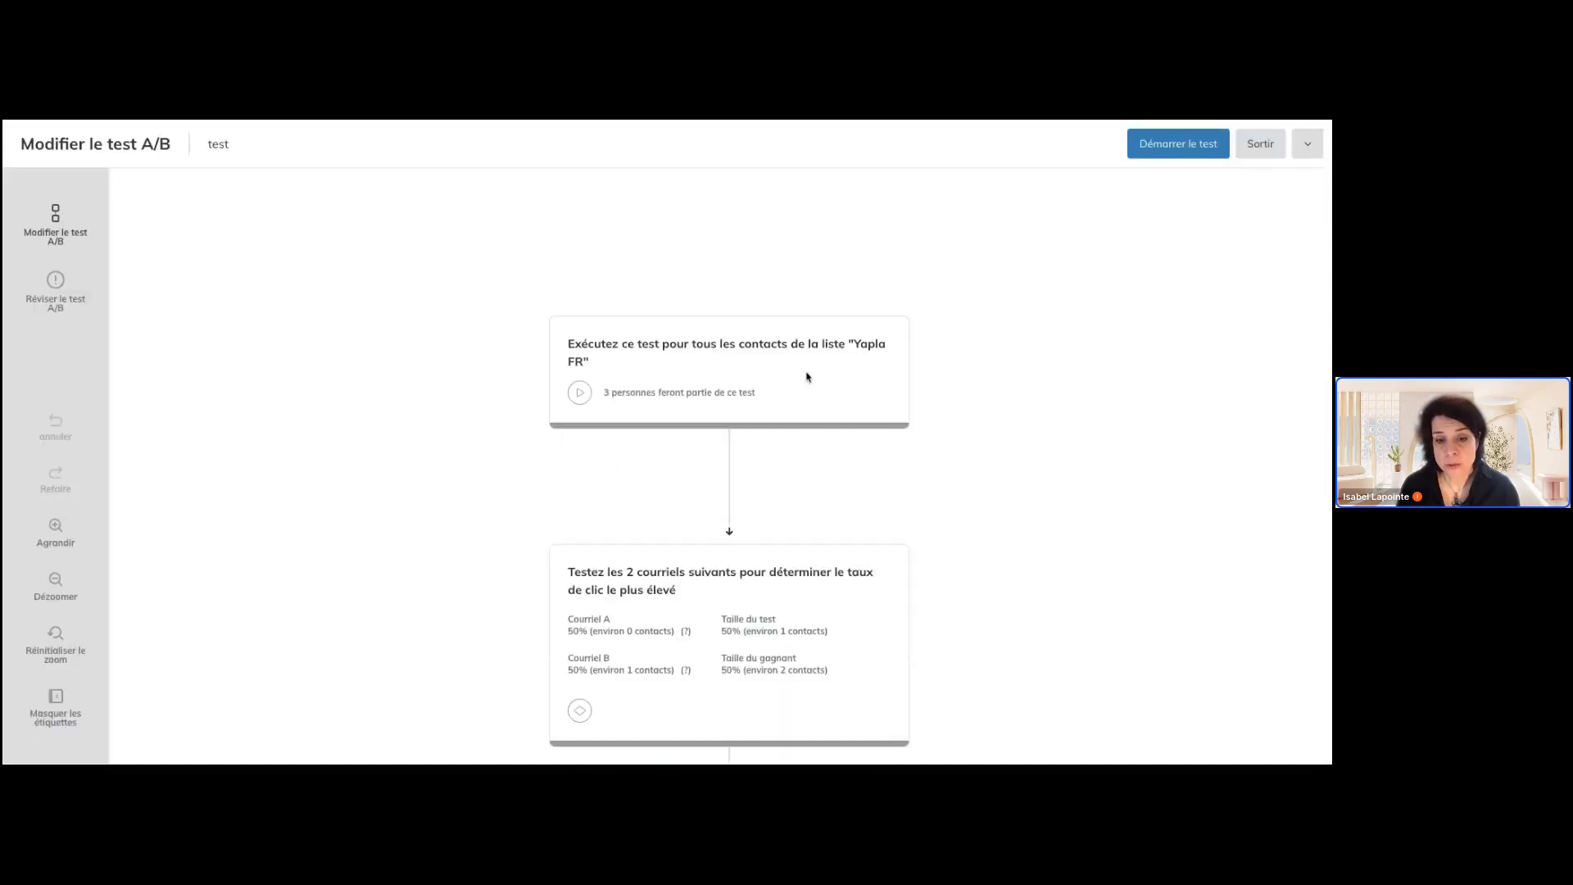
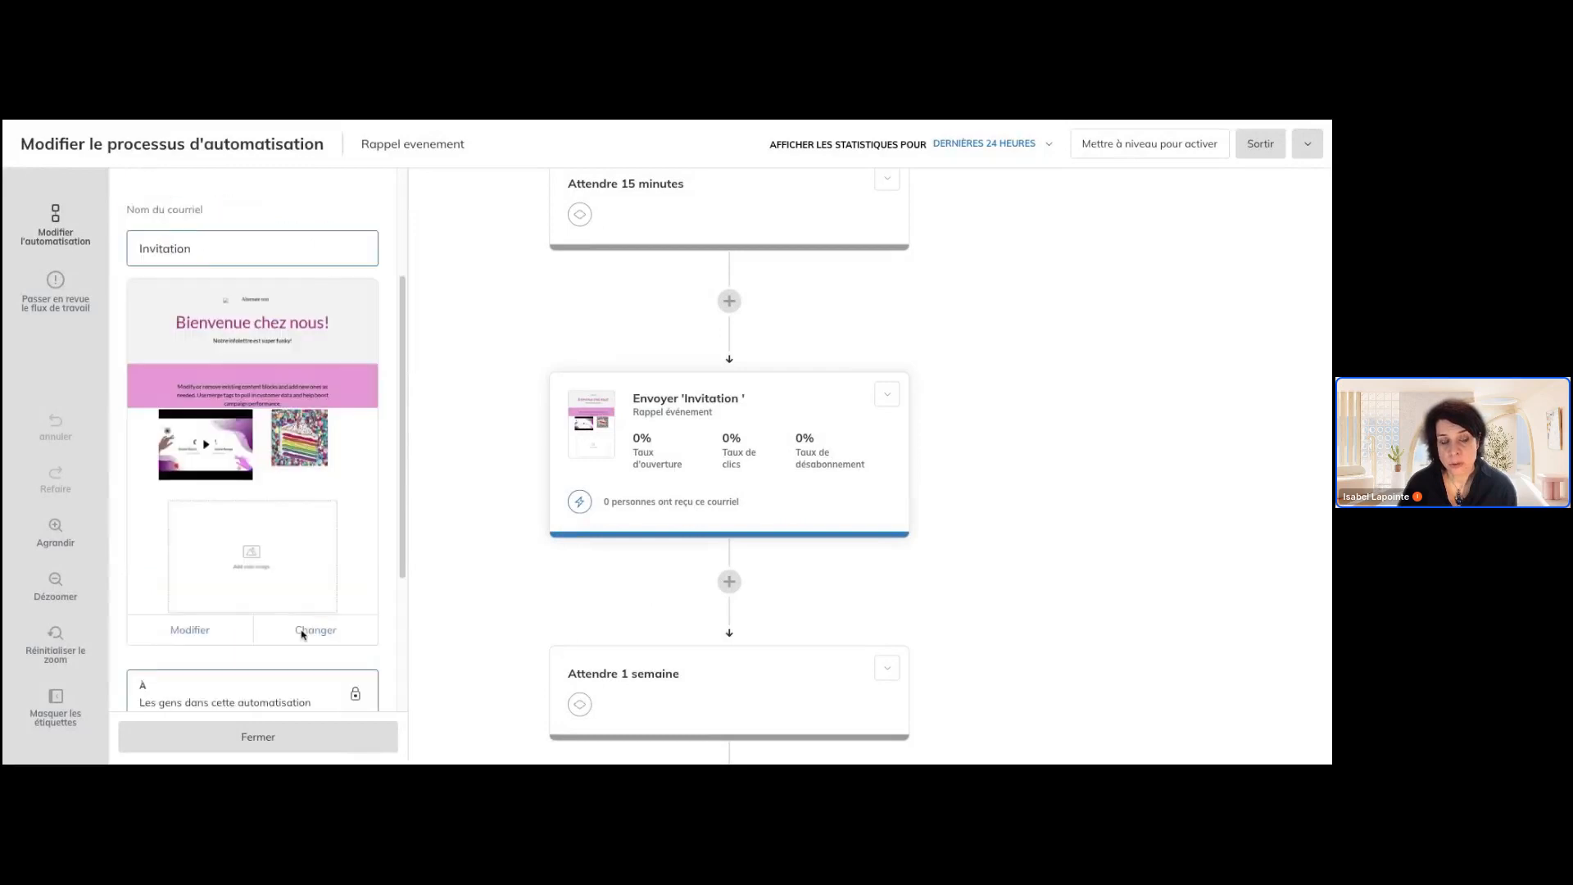
Review the Invitation e-mail's sender and subject settings and the workflow down to the one-week wait and the first condition
scroll(322, 528, "down", 1)
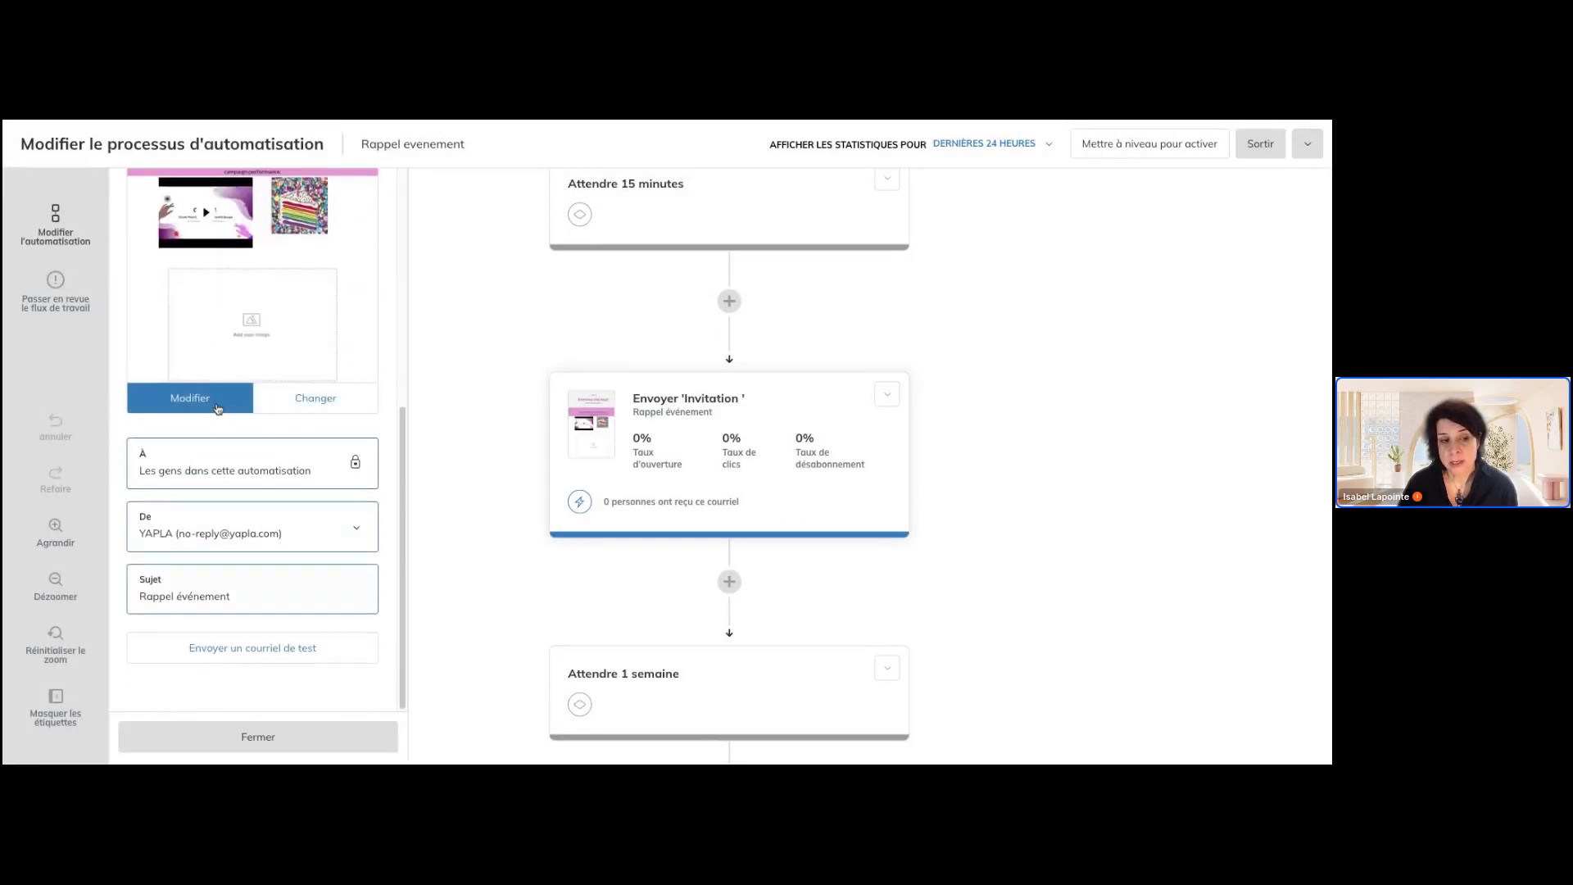
scroll(762, 456, "down", 3)
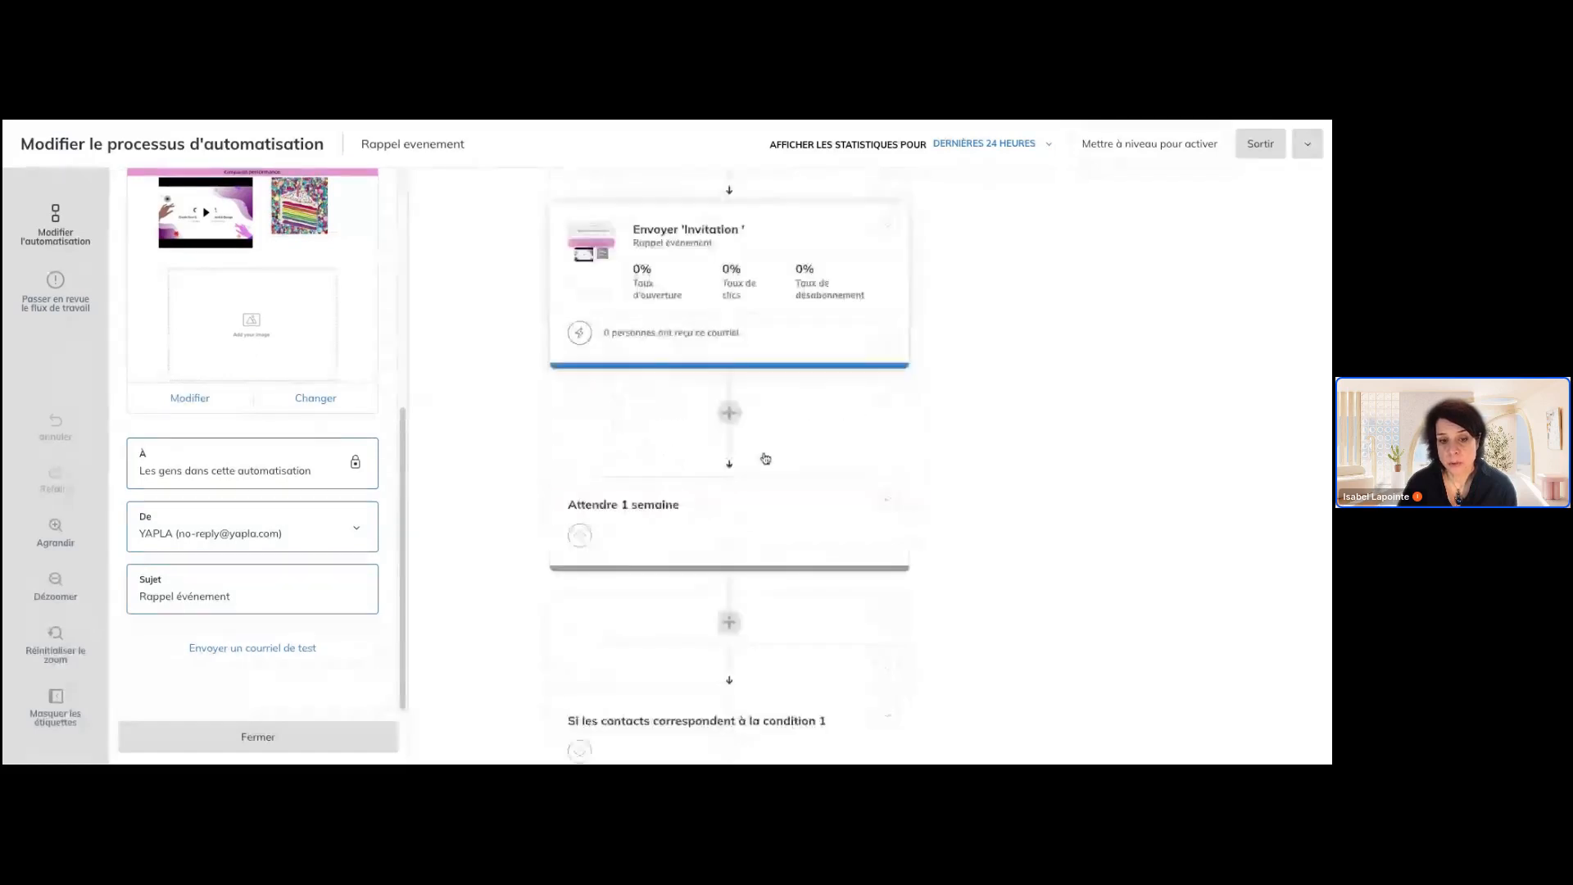
scroll(741, 516, "down", 5)
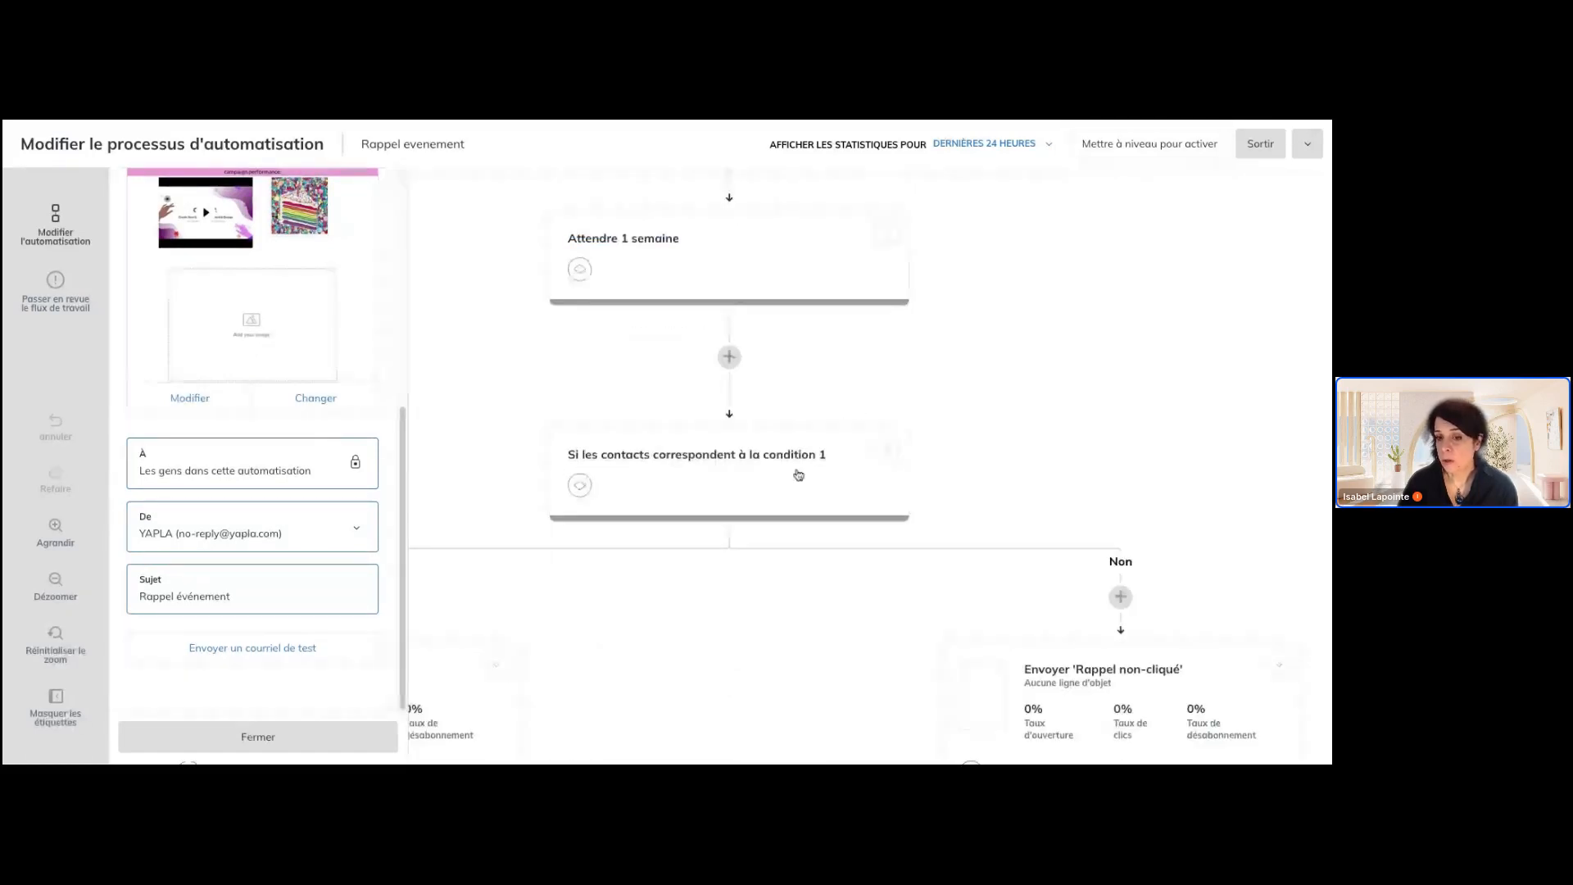
scroll(798, 474, "down", 1)
scroll(798, 474, "up", 6)
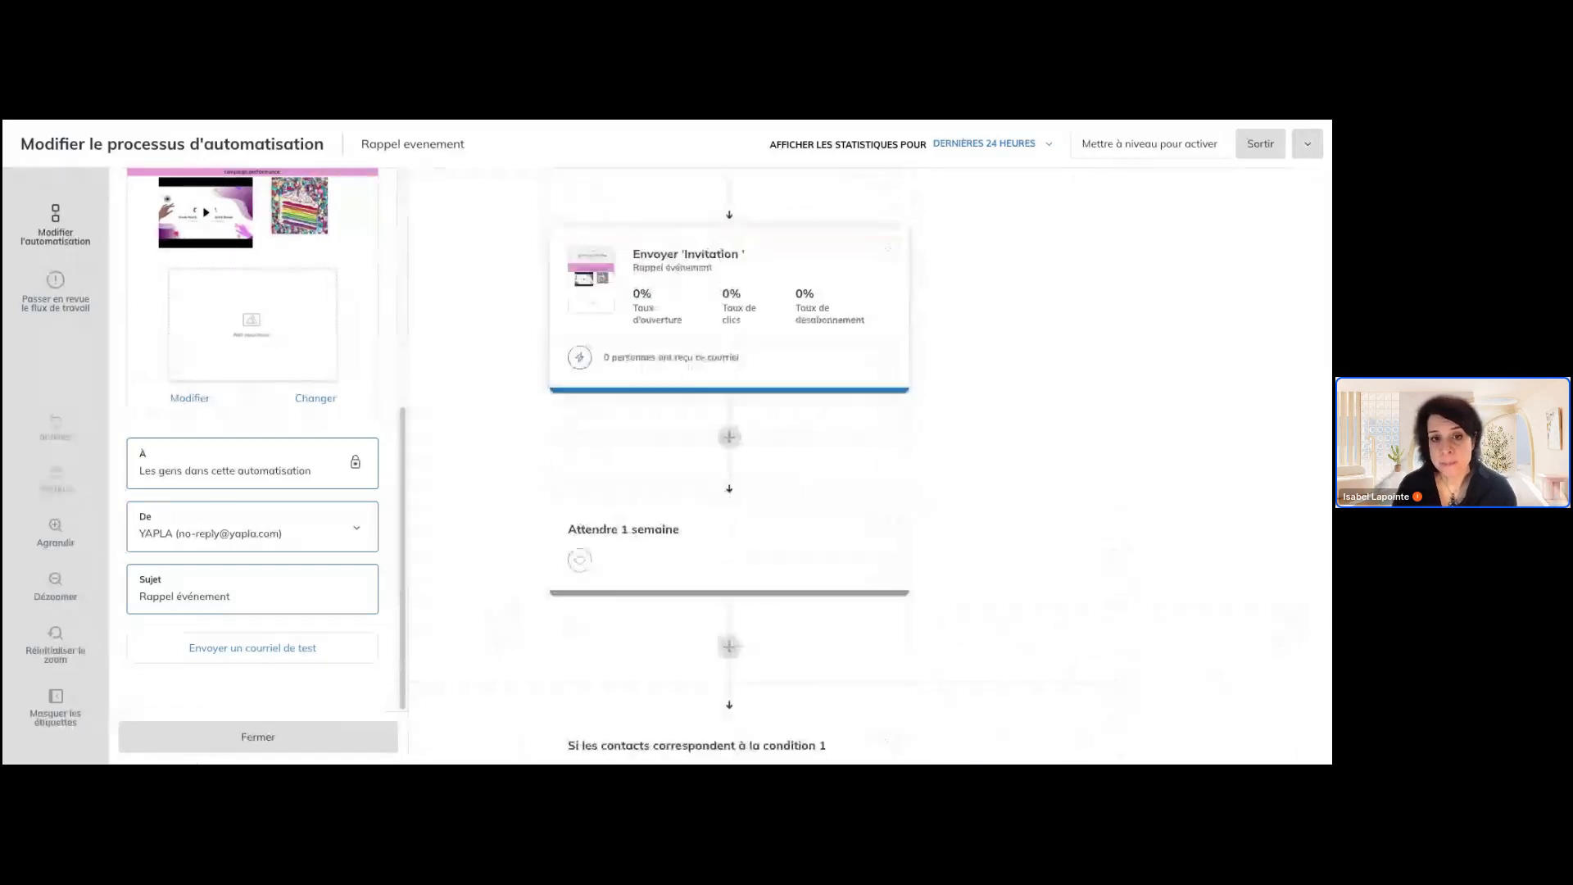
scroll(738, 426, "down", 5)
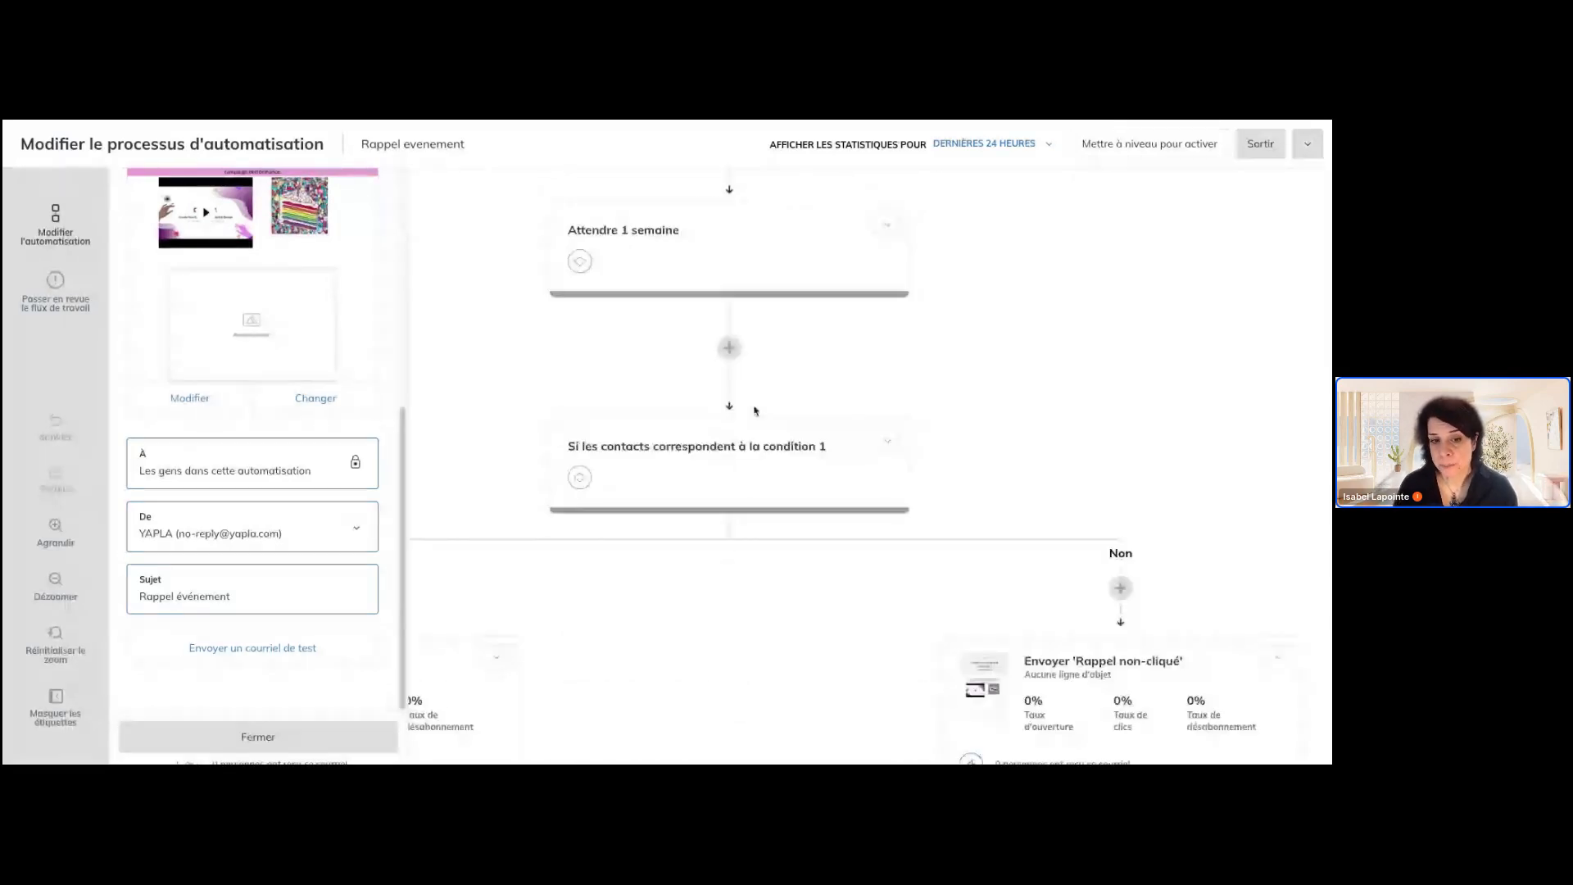
Add the Invitation campaign to the "A cliqué" e-mail filter of the condition after the one-week wait, and close its settings
left_click(713, 473)
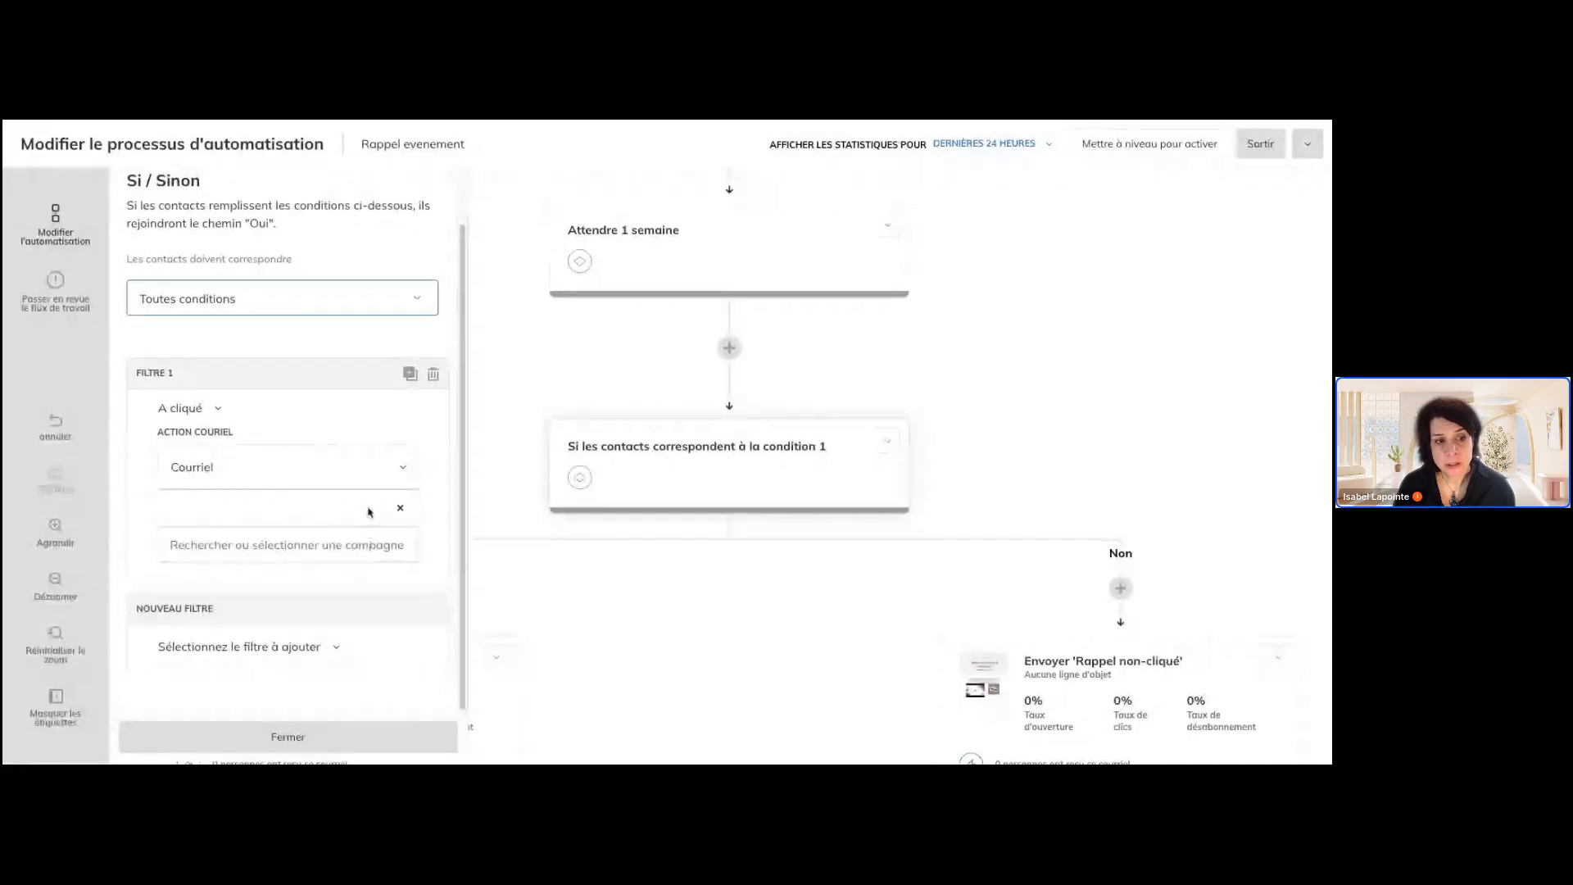
left_click(296, 555)
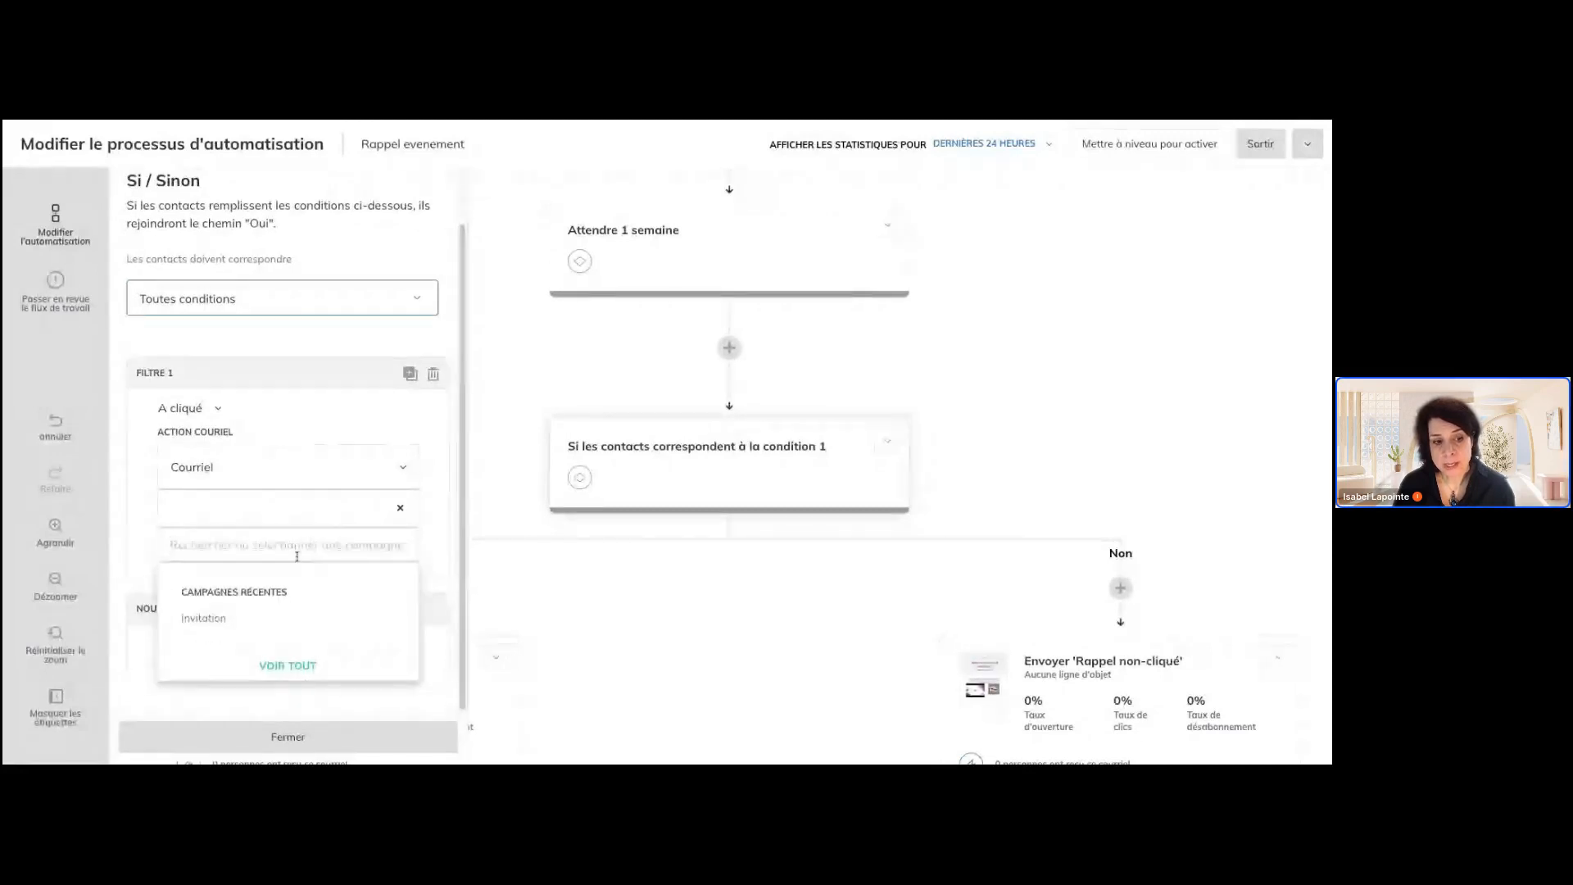
left_click(254, 620)
scroll(408, 608, "down", 1)
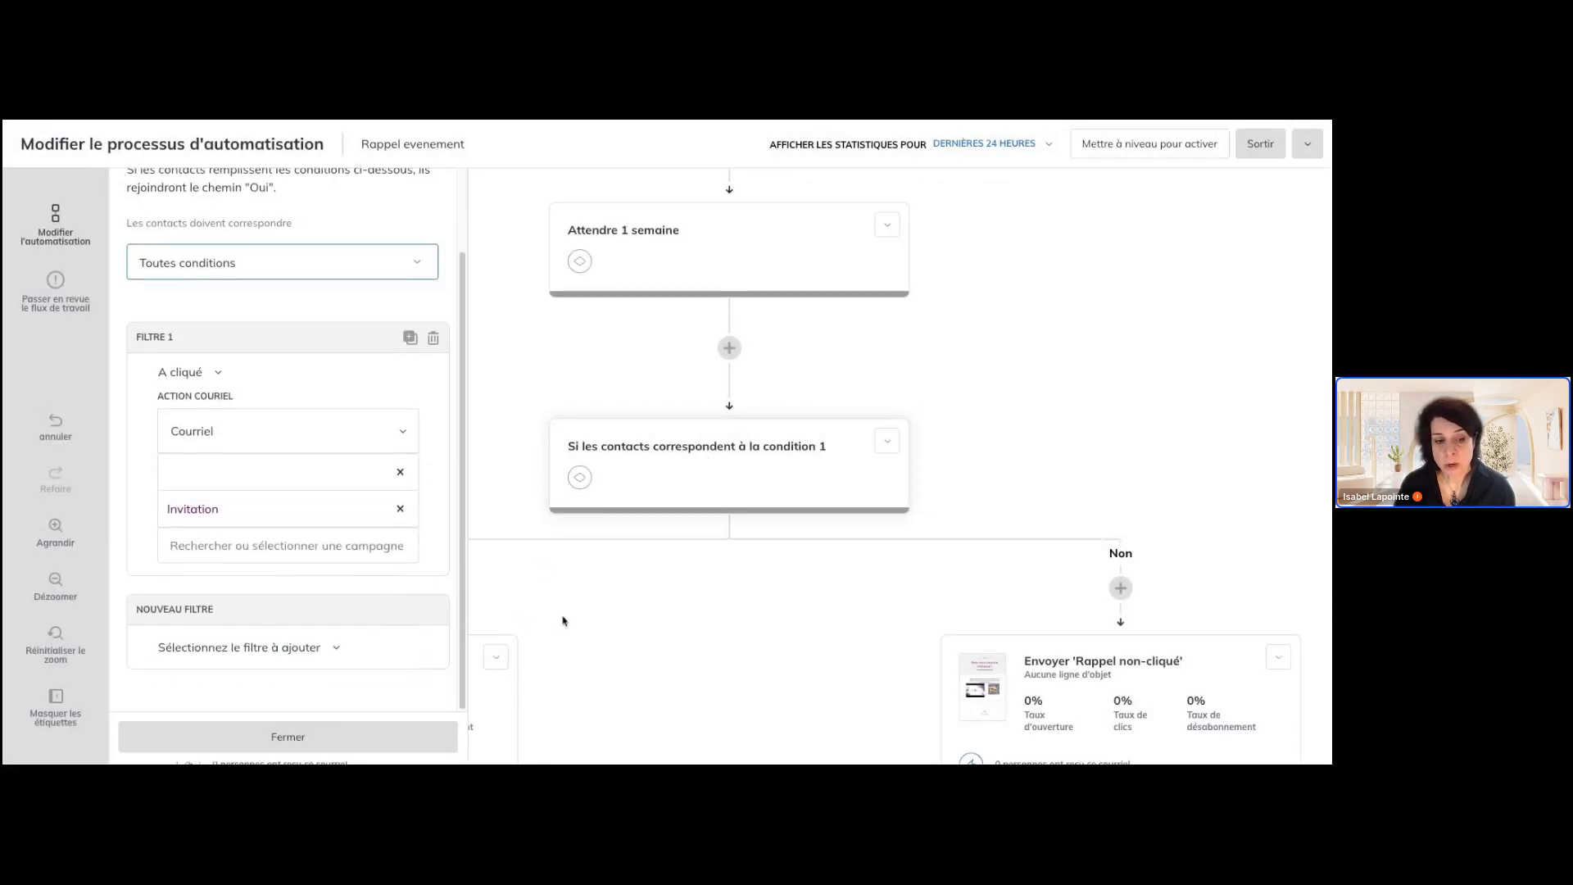
left_click(390, 736)
Examine the Oui and Non branches below the condition, down to the Teaser concours and Dernière chance e-mails
scroll(655, 640, "down", 1)
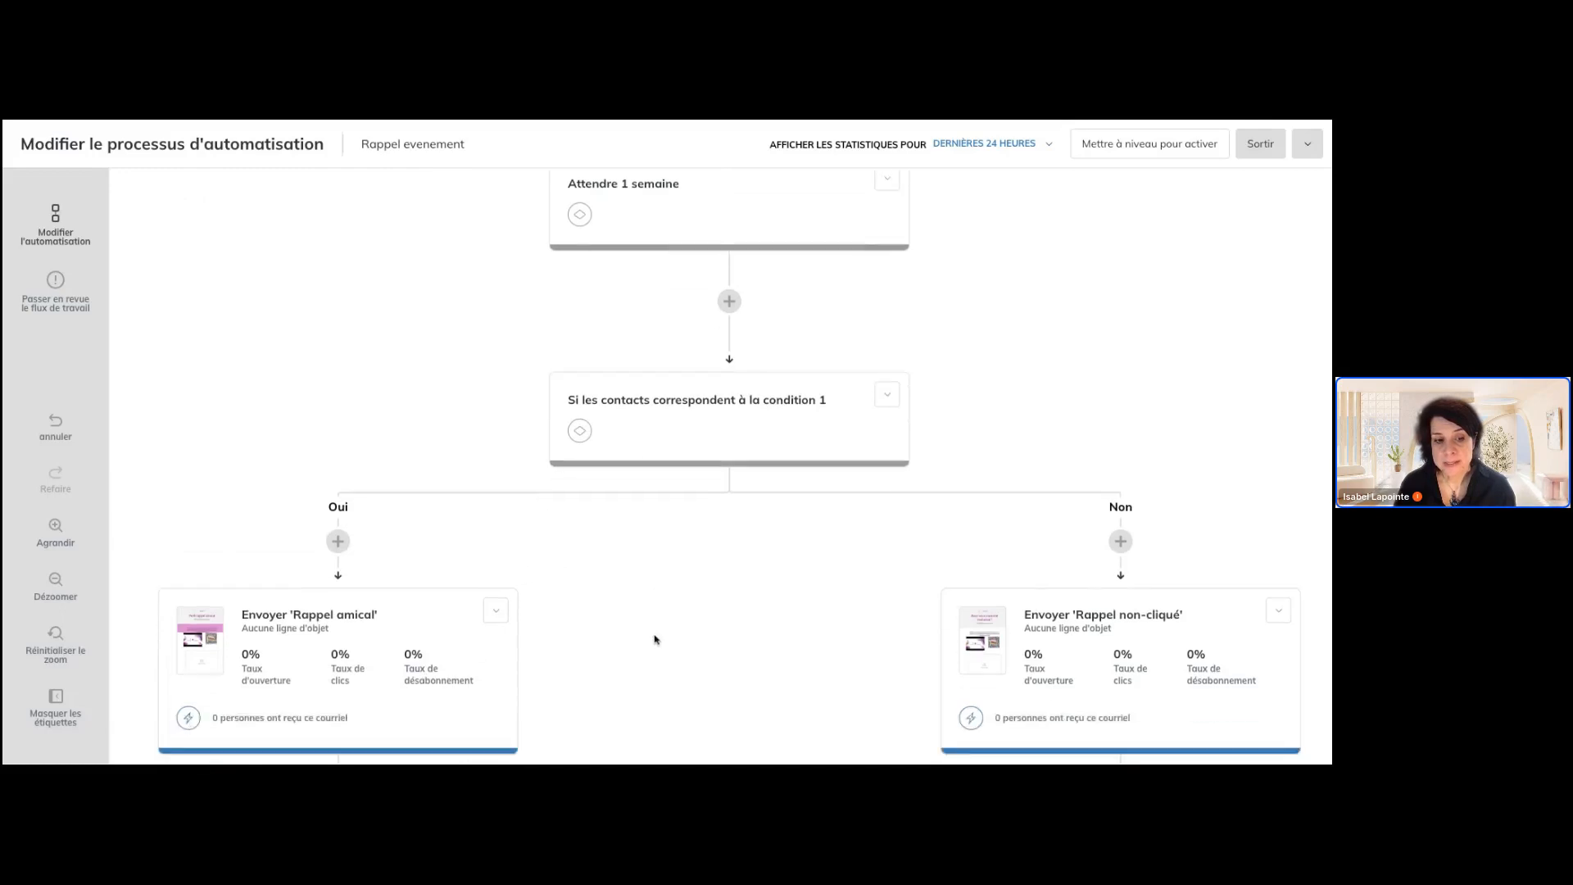
scroll(655, 640, "down", 3)
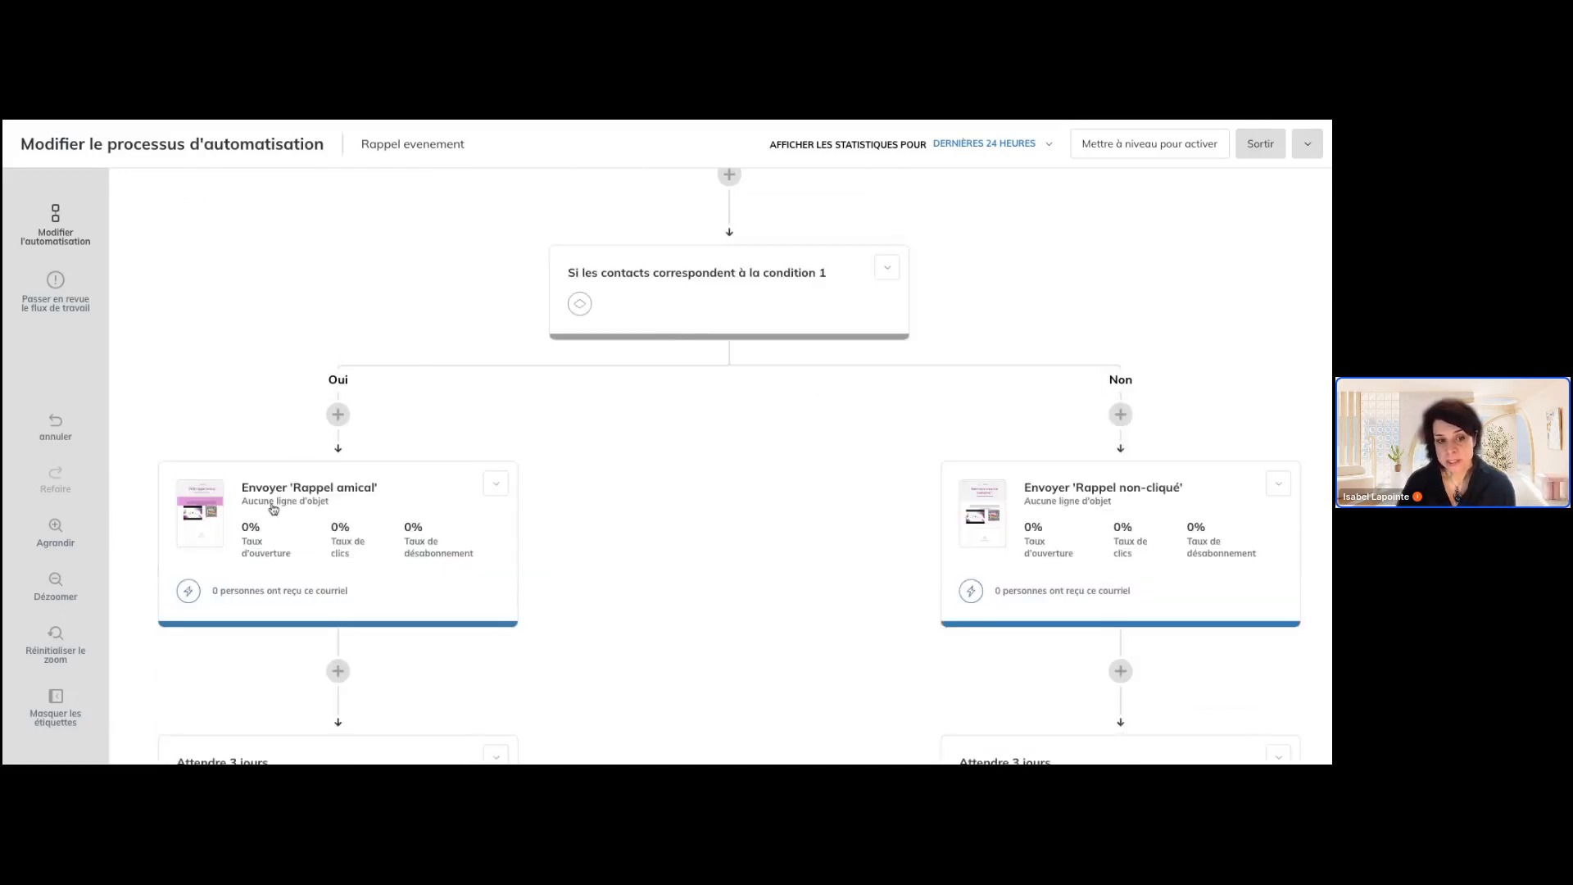
scroll(325, 503, "down", 1)
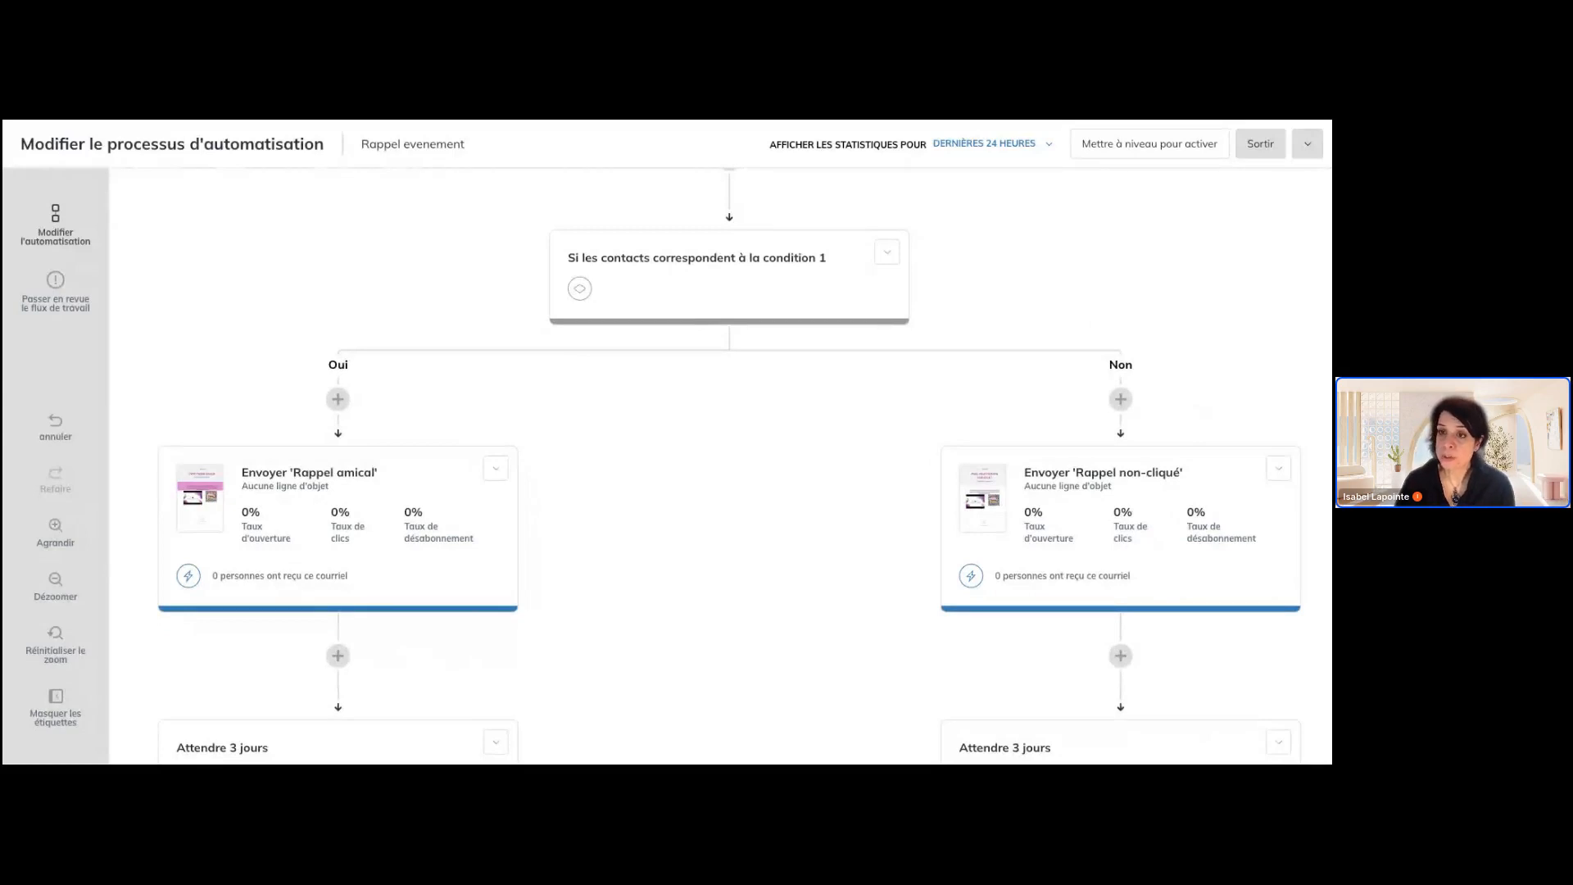
scroll(721, 466, "down", 1)
scroll(721, 467, "down", 1)
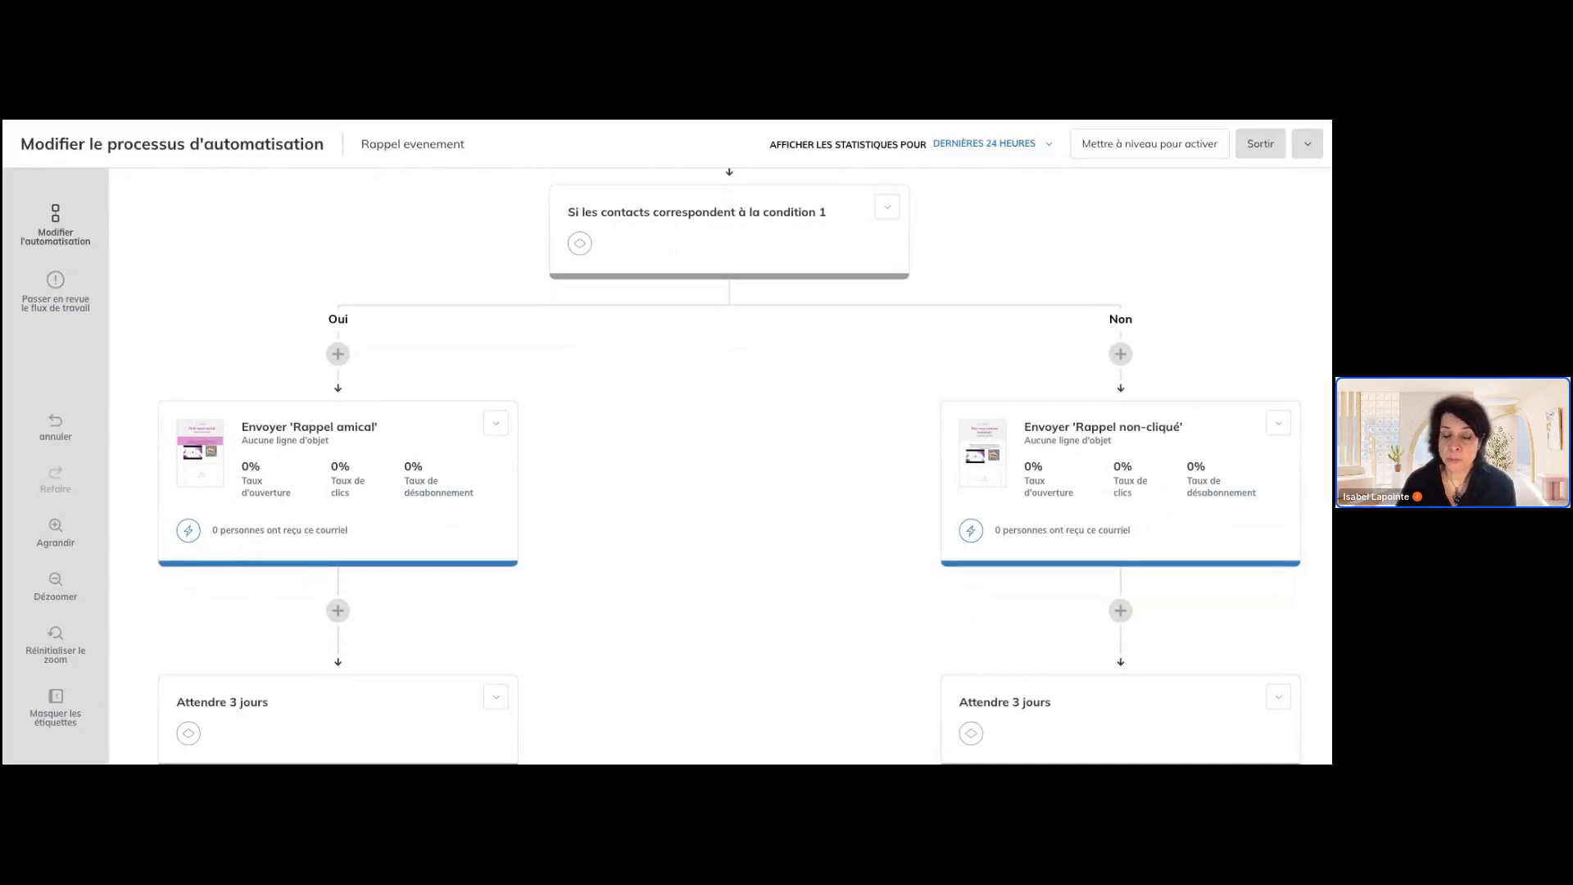
scroll(721, 466, "down", 1)
scroll(1141, 504, "down", 3)
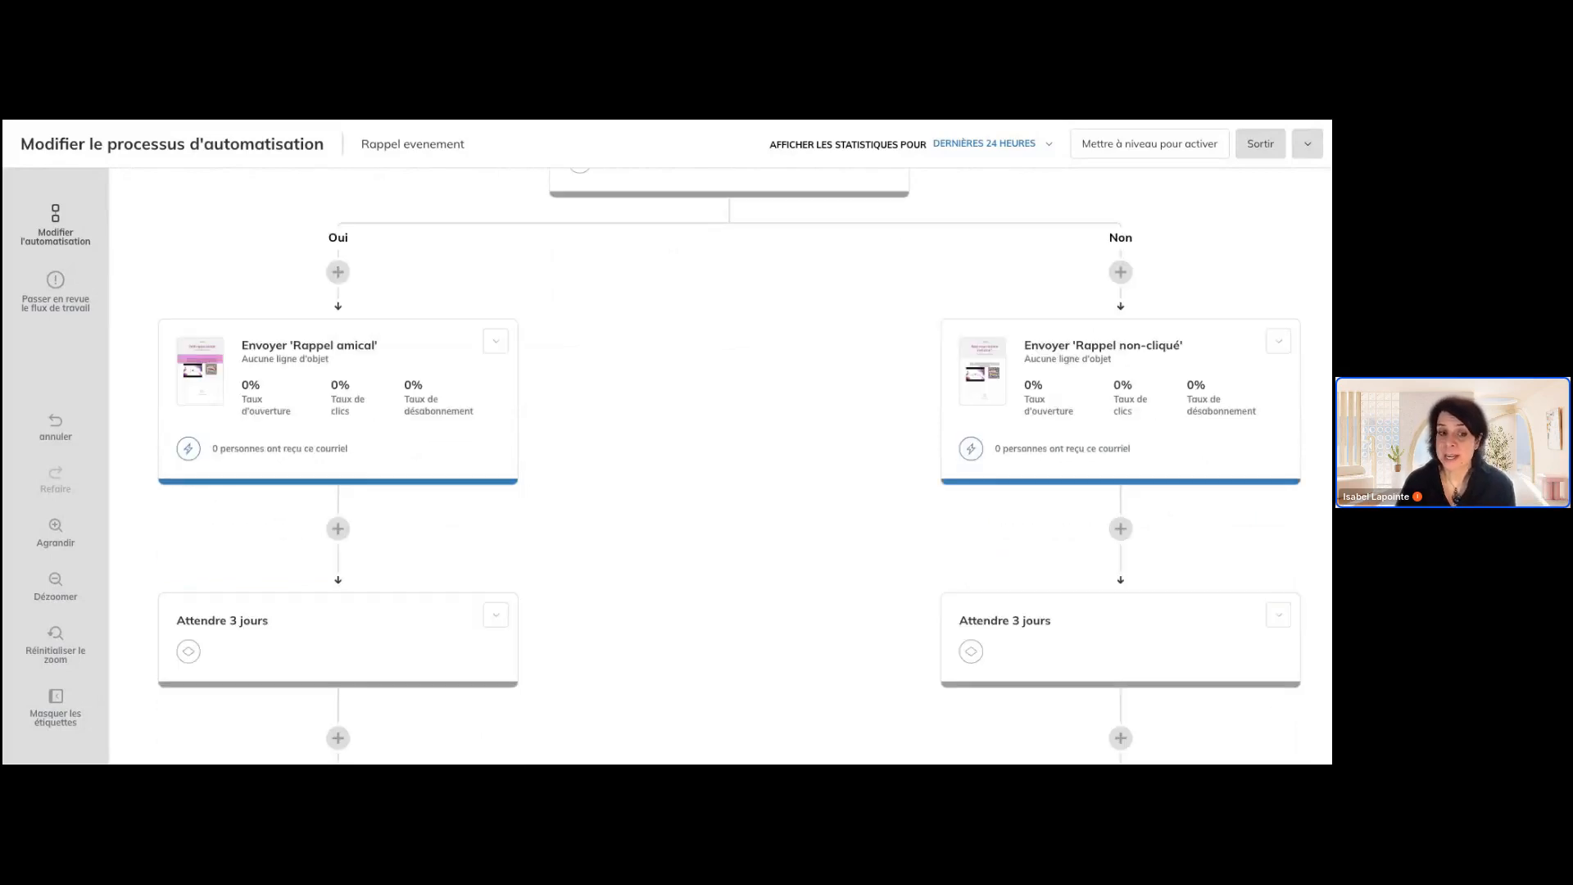
scroll(1036, 551, "down", 2)
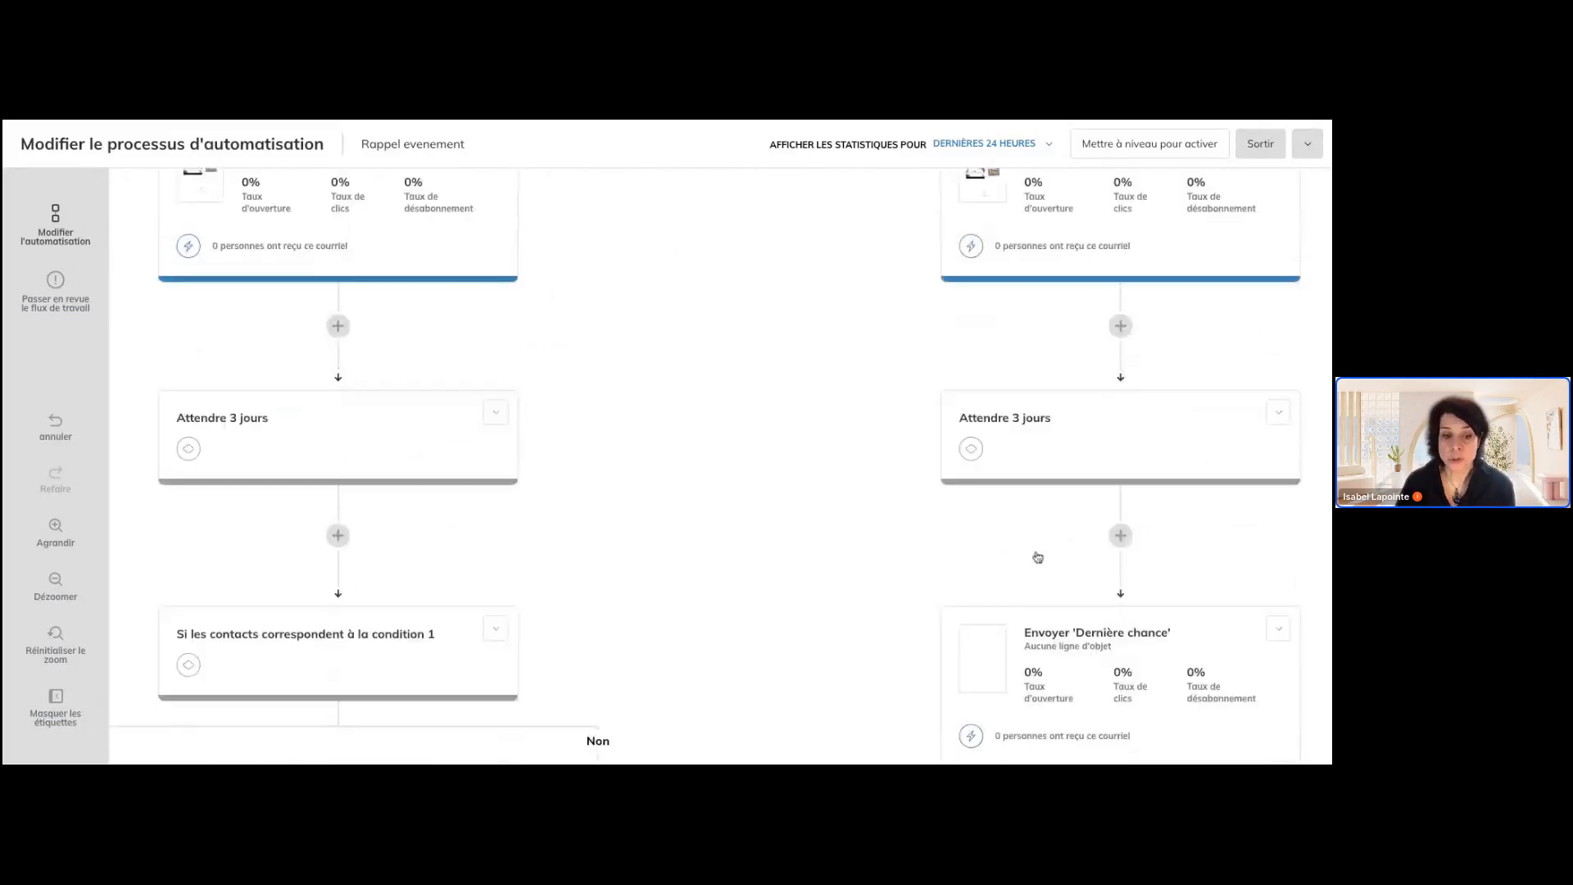
scroll(416, 643, "down", 2)
scroll(416, 642, "down", 3)
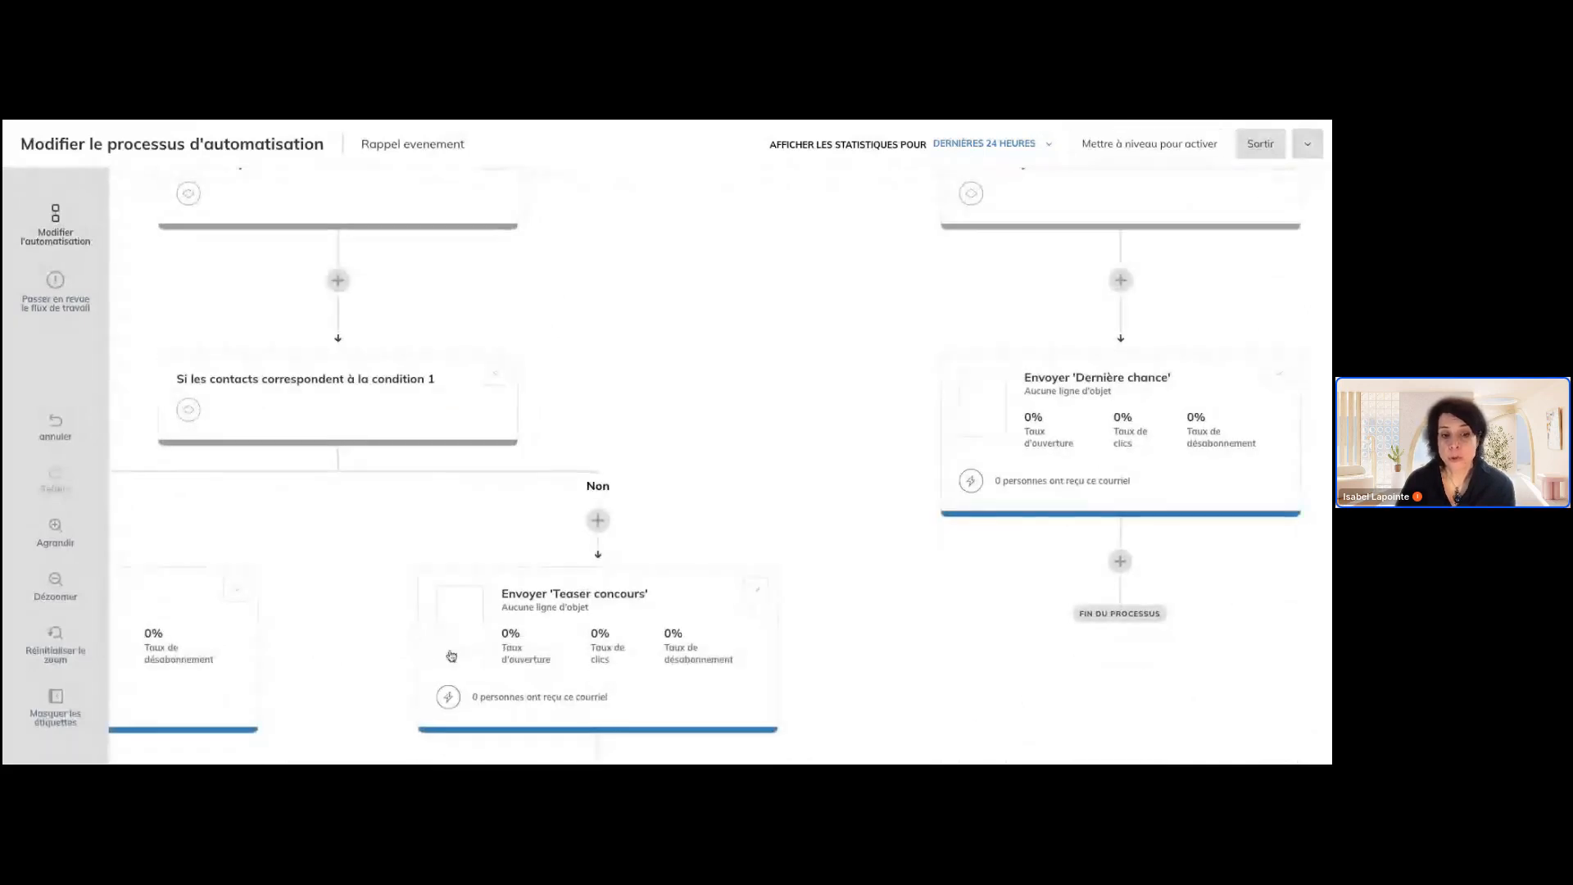
left_click_drag(361, 590, 344, 535)
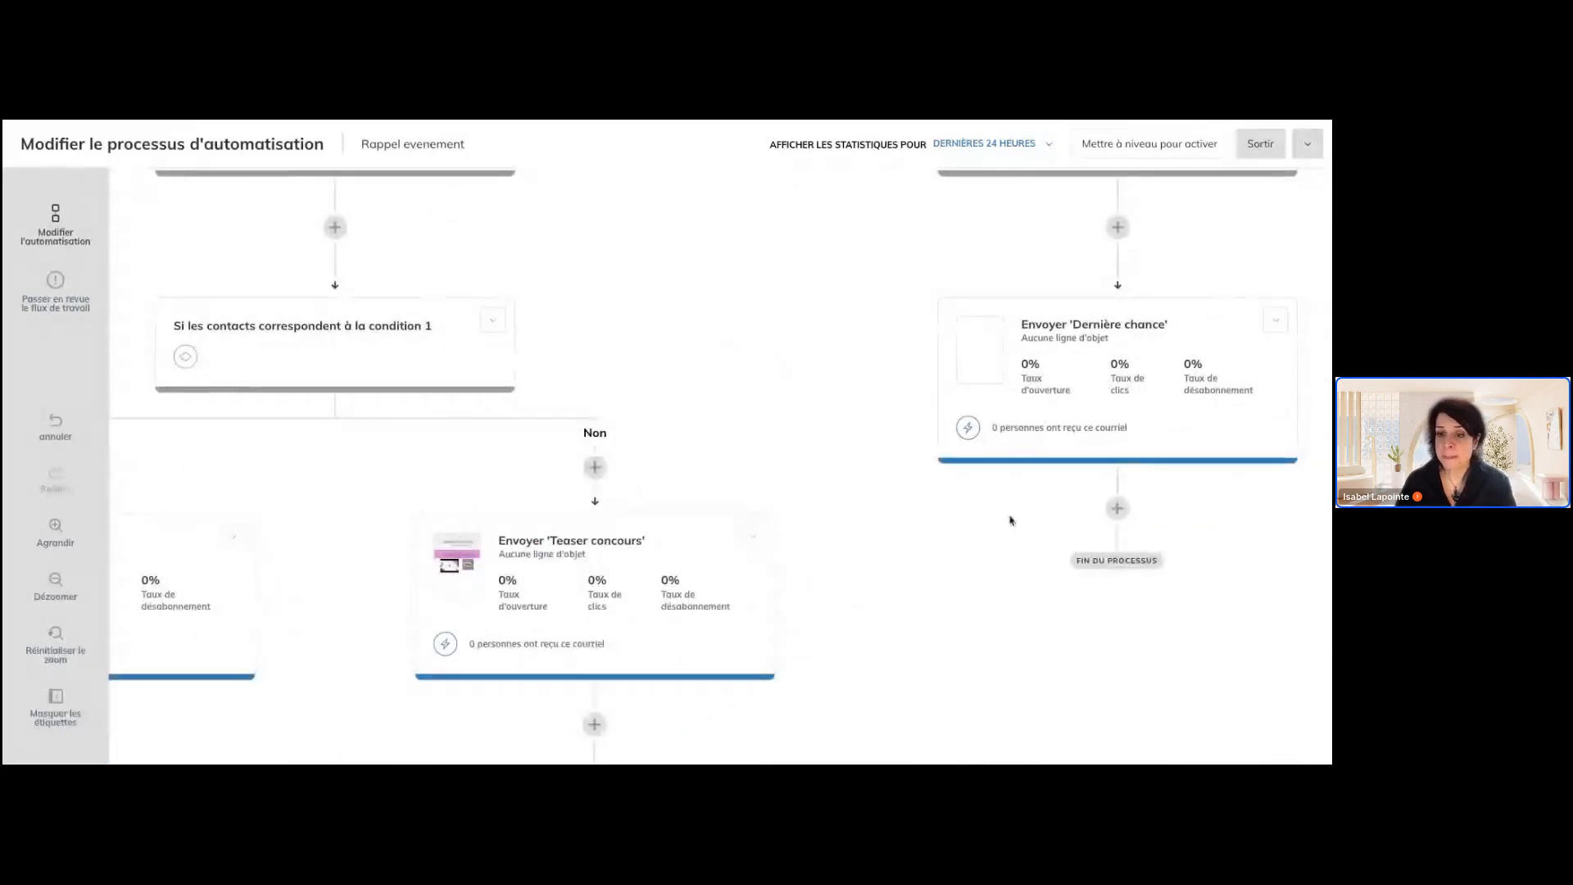
Review the Non branch back up to the condition, and exit the Rappel evenement workflow to the list of automations
scroll(998, 537, "up", 1)
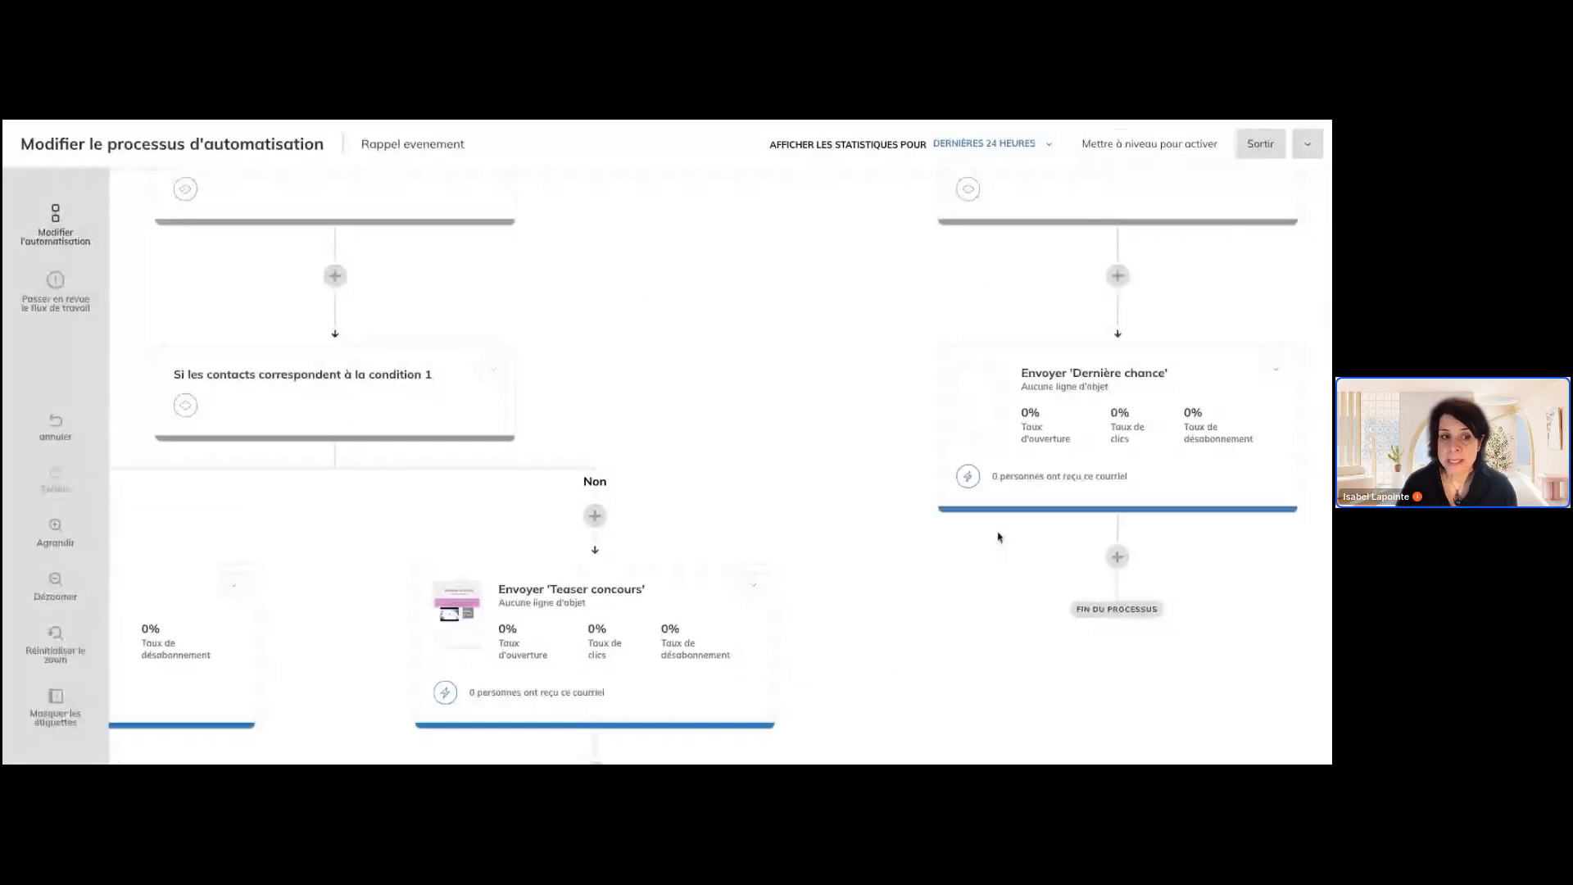
scroll(998, 537, "up", 1)
scroll(998, 537, "up", 1)
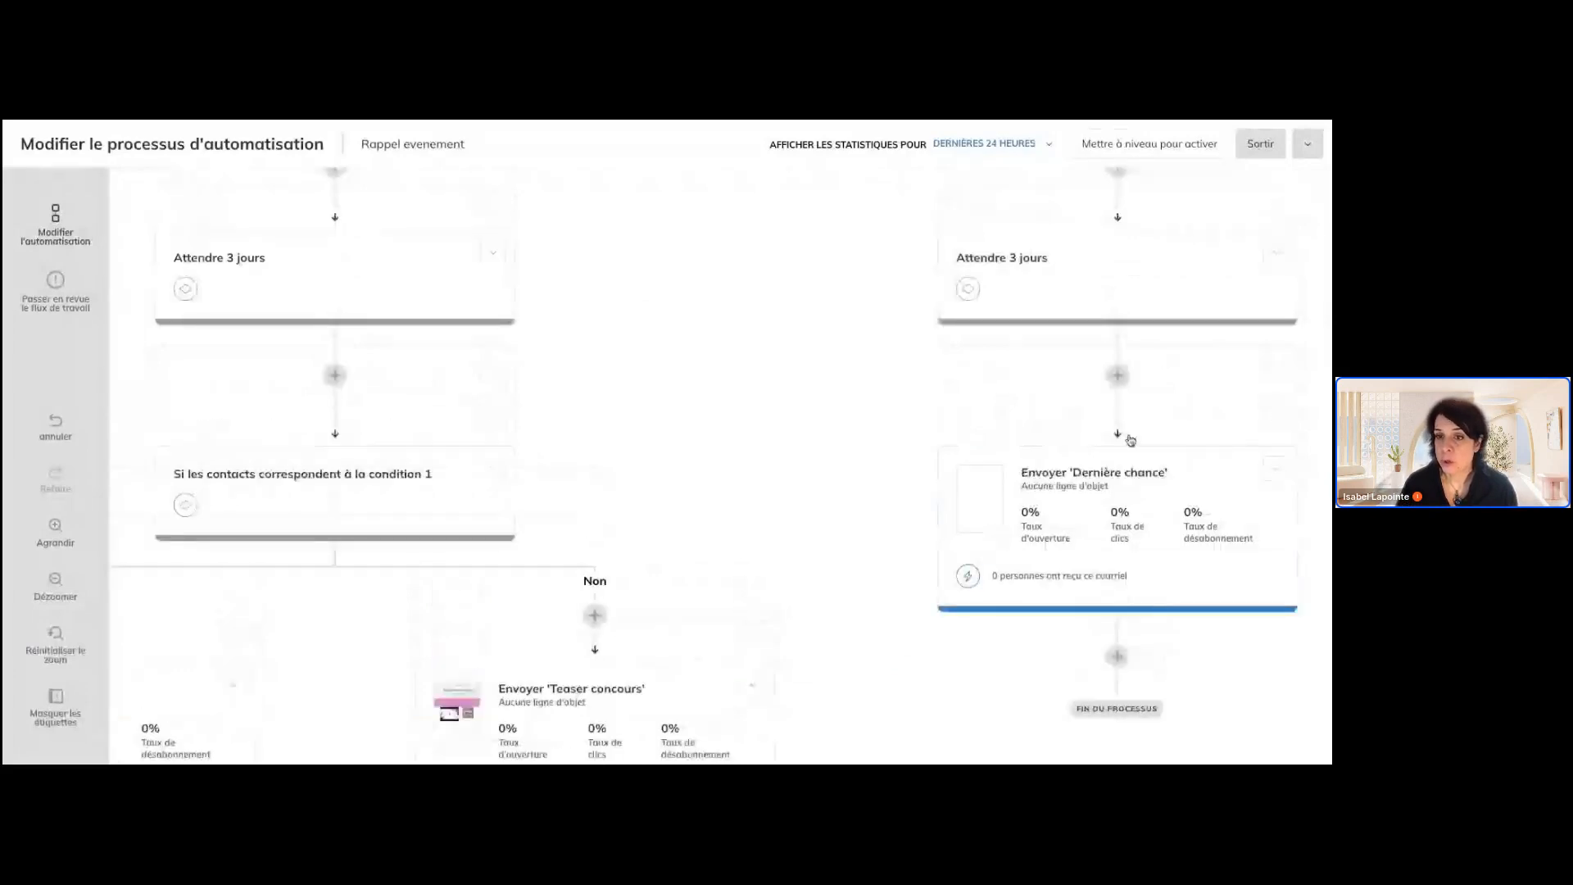
scroll(1131, 441, "up", 3)
scroll(1131, 440, "up", 5)
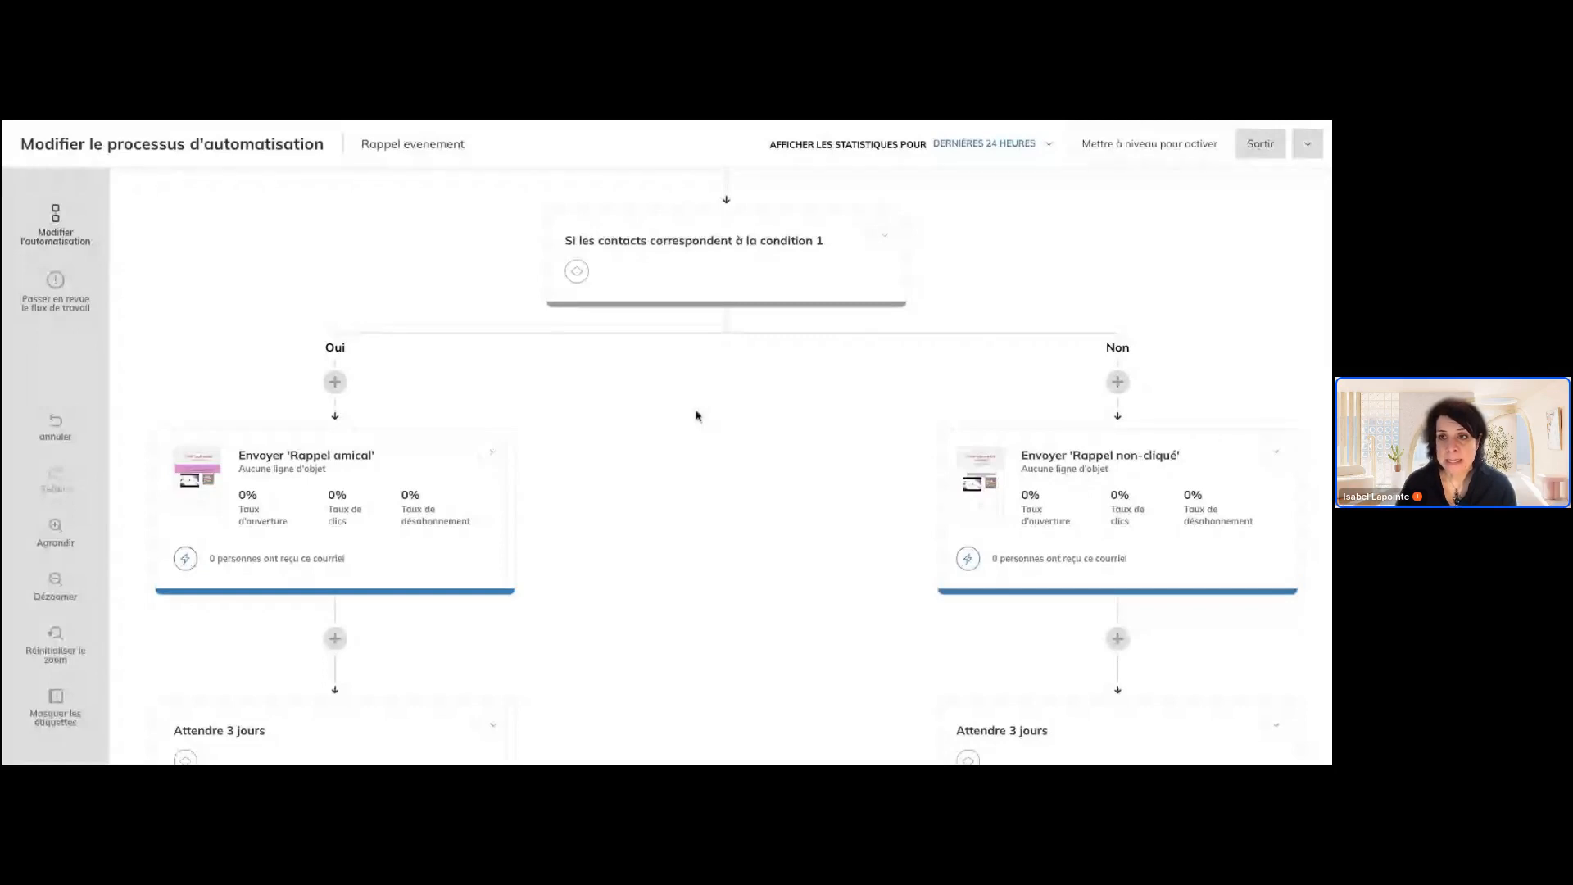
left_click(1242, 148)
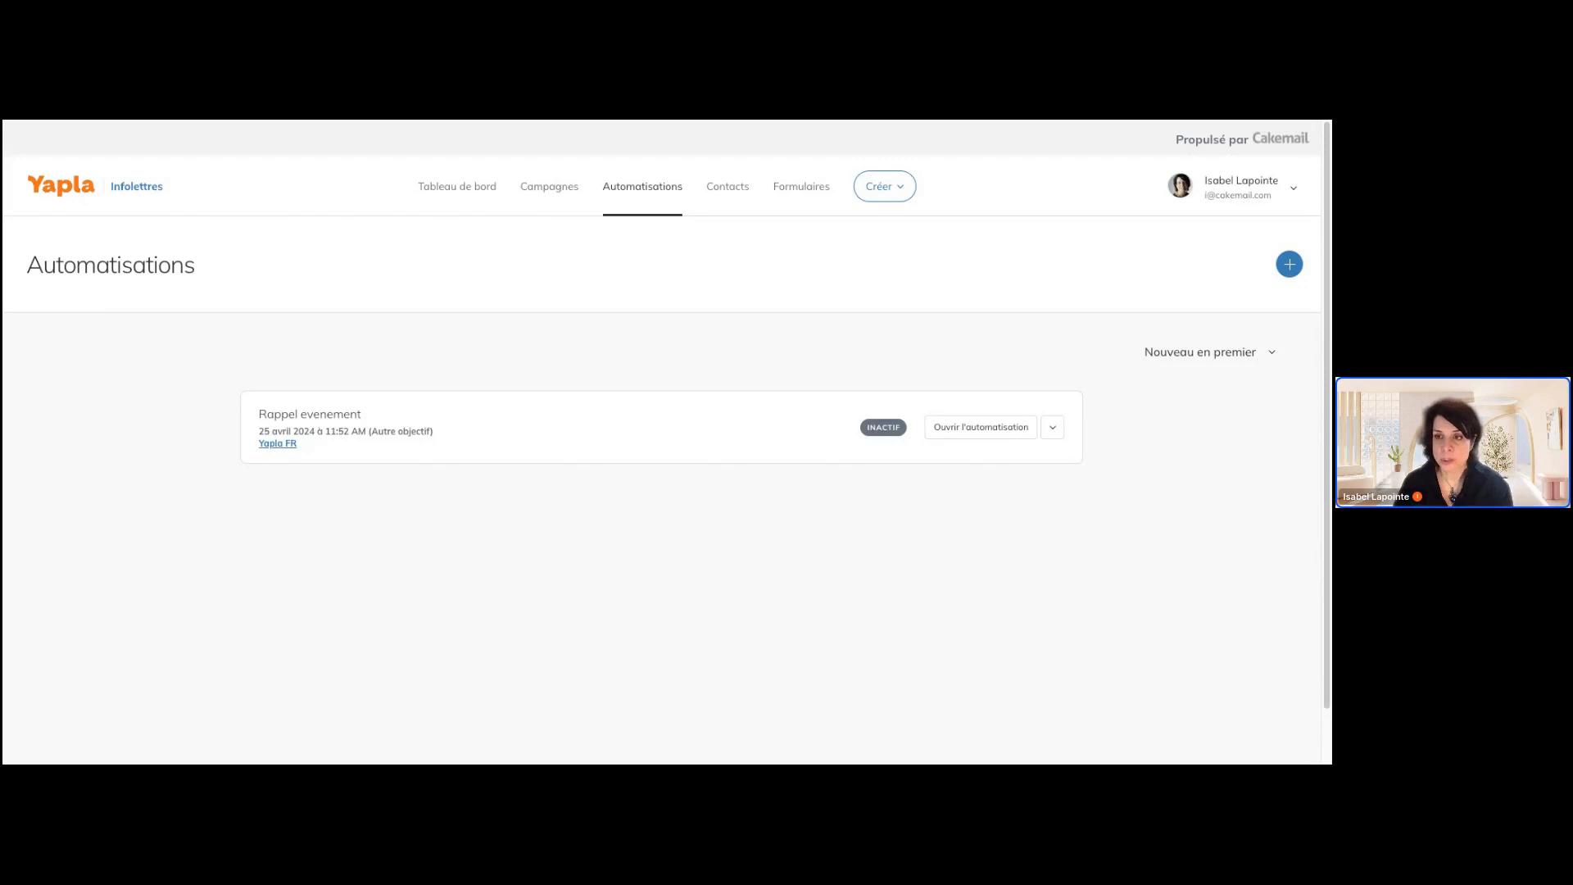
scroll(662, 443, "down", 1)
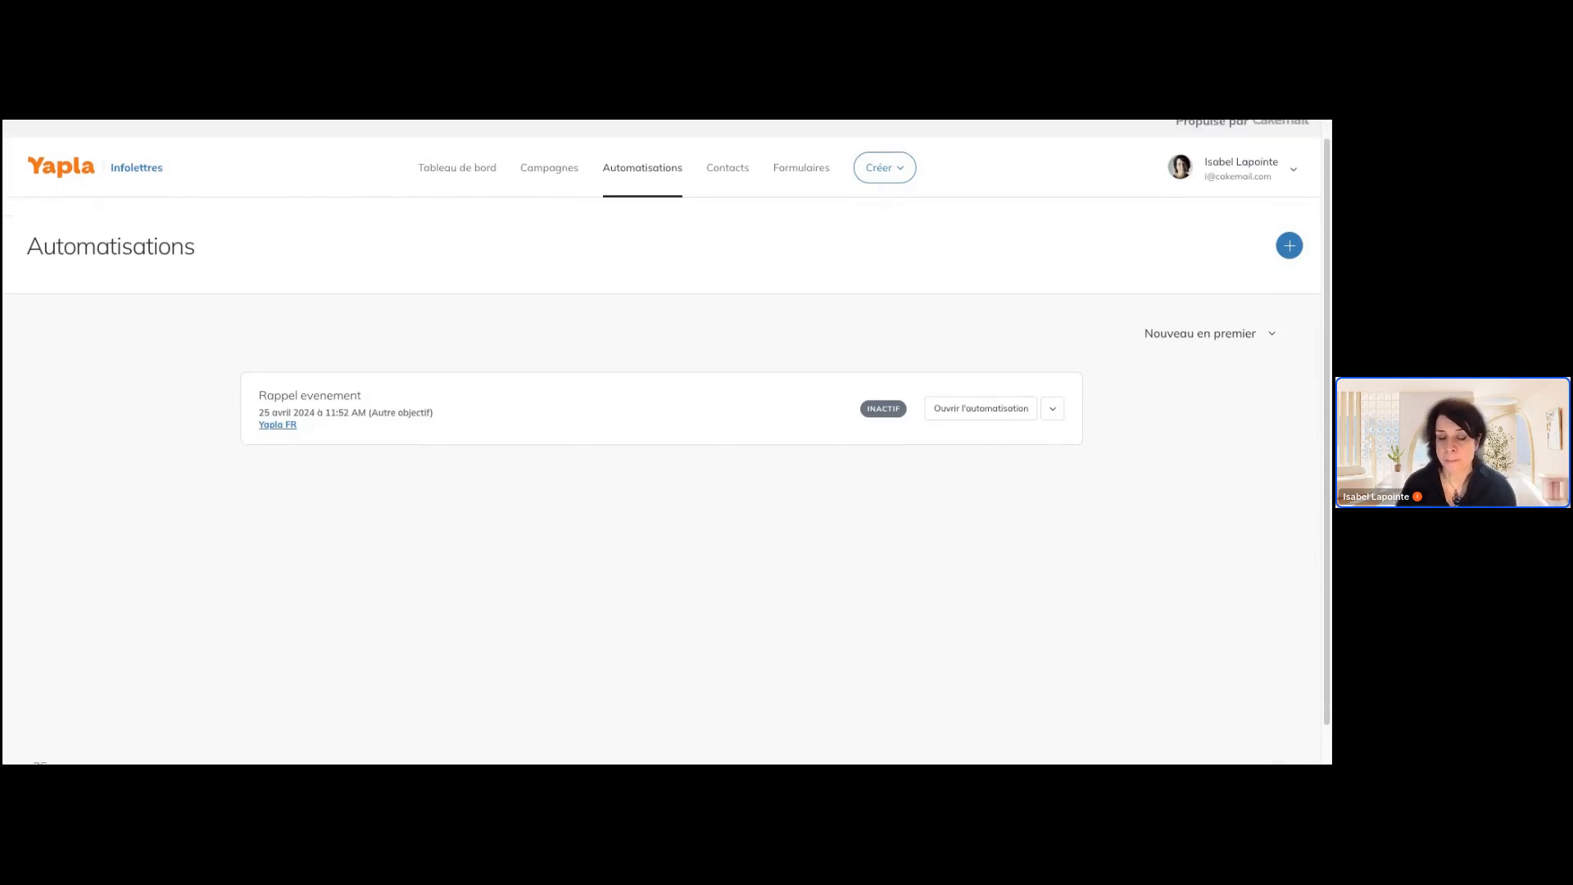
scroll(661, 442, "up", 1)
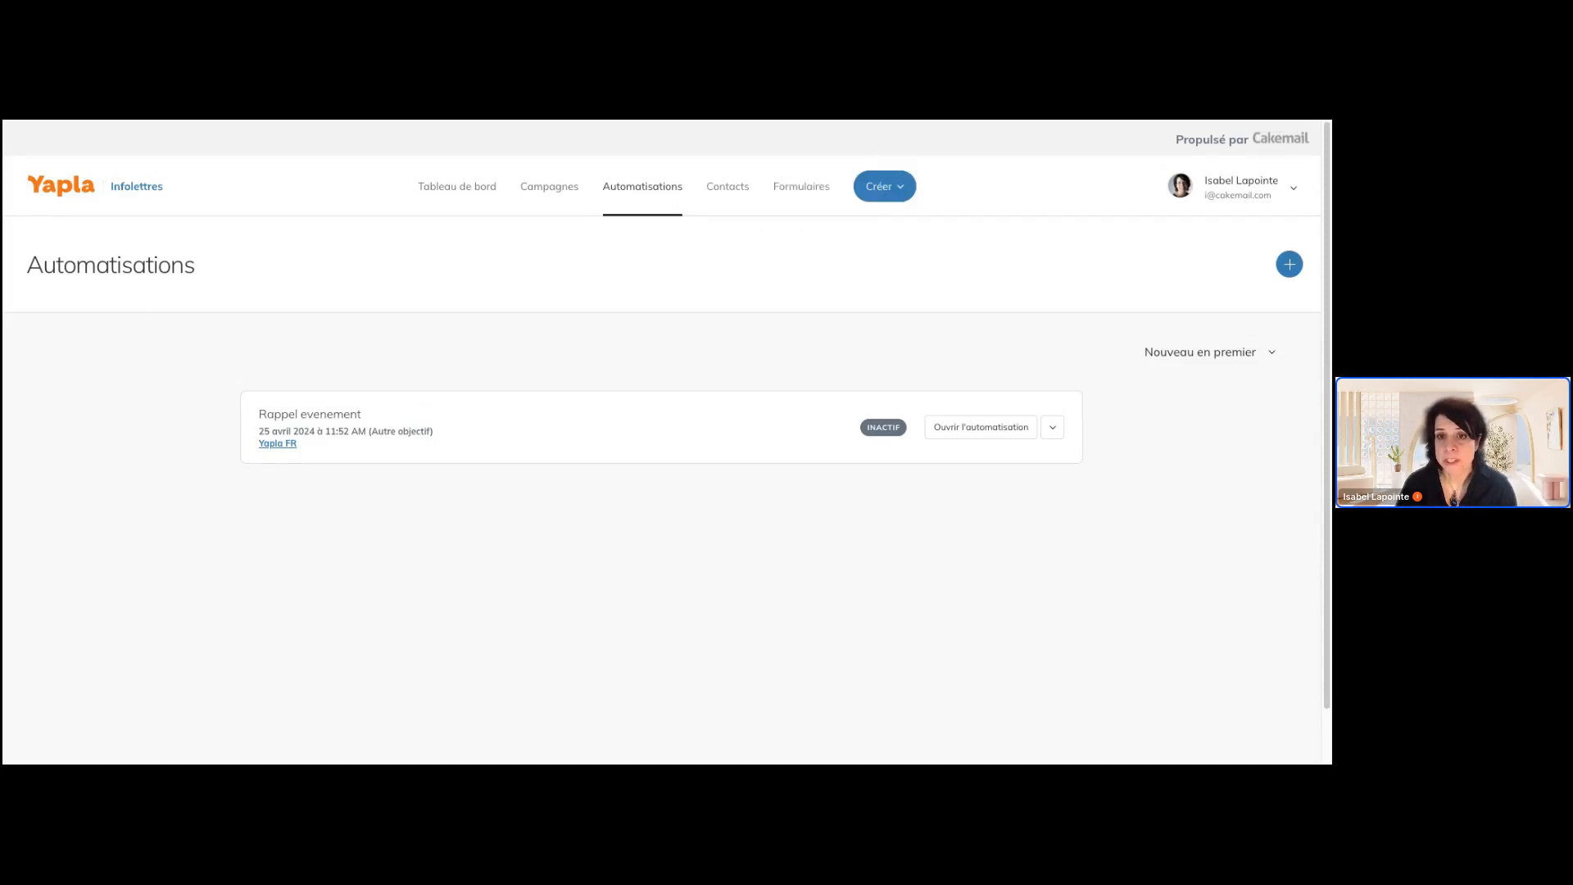
left_click(899, 193)
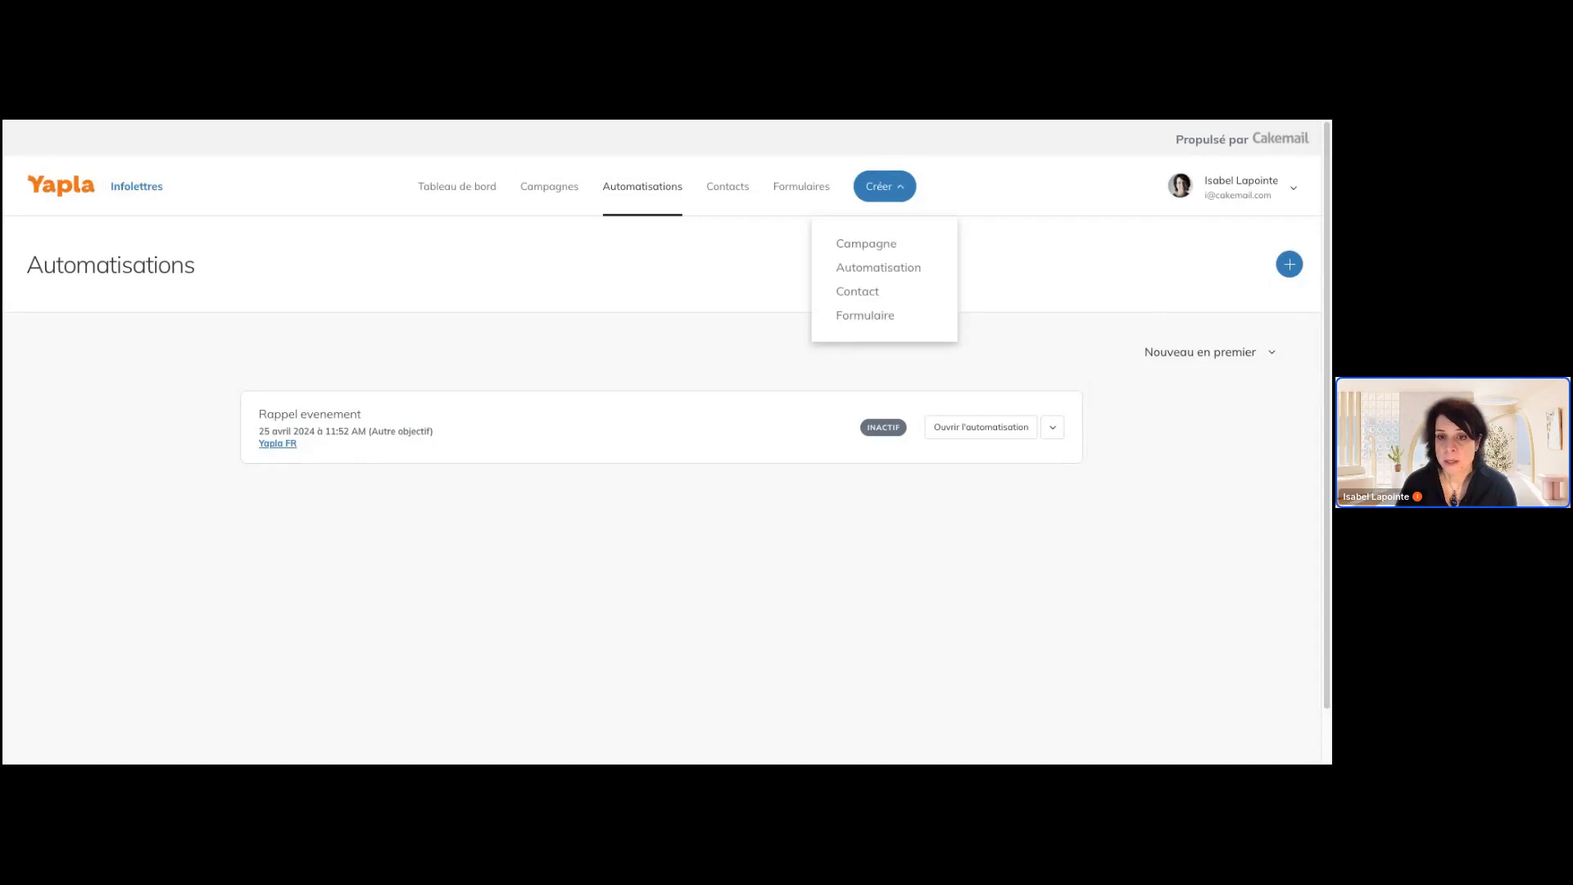
left_click(1051, 245)
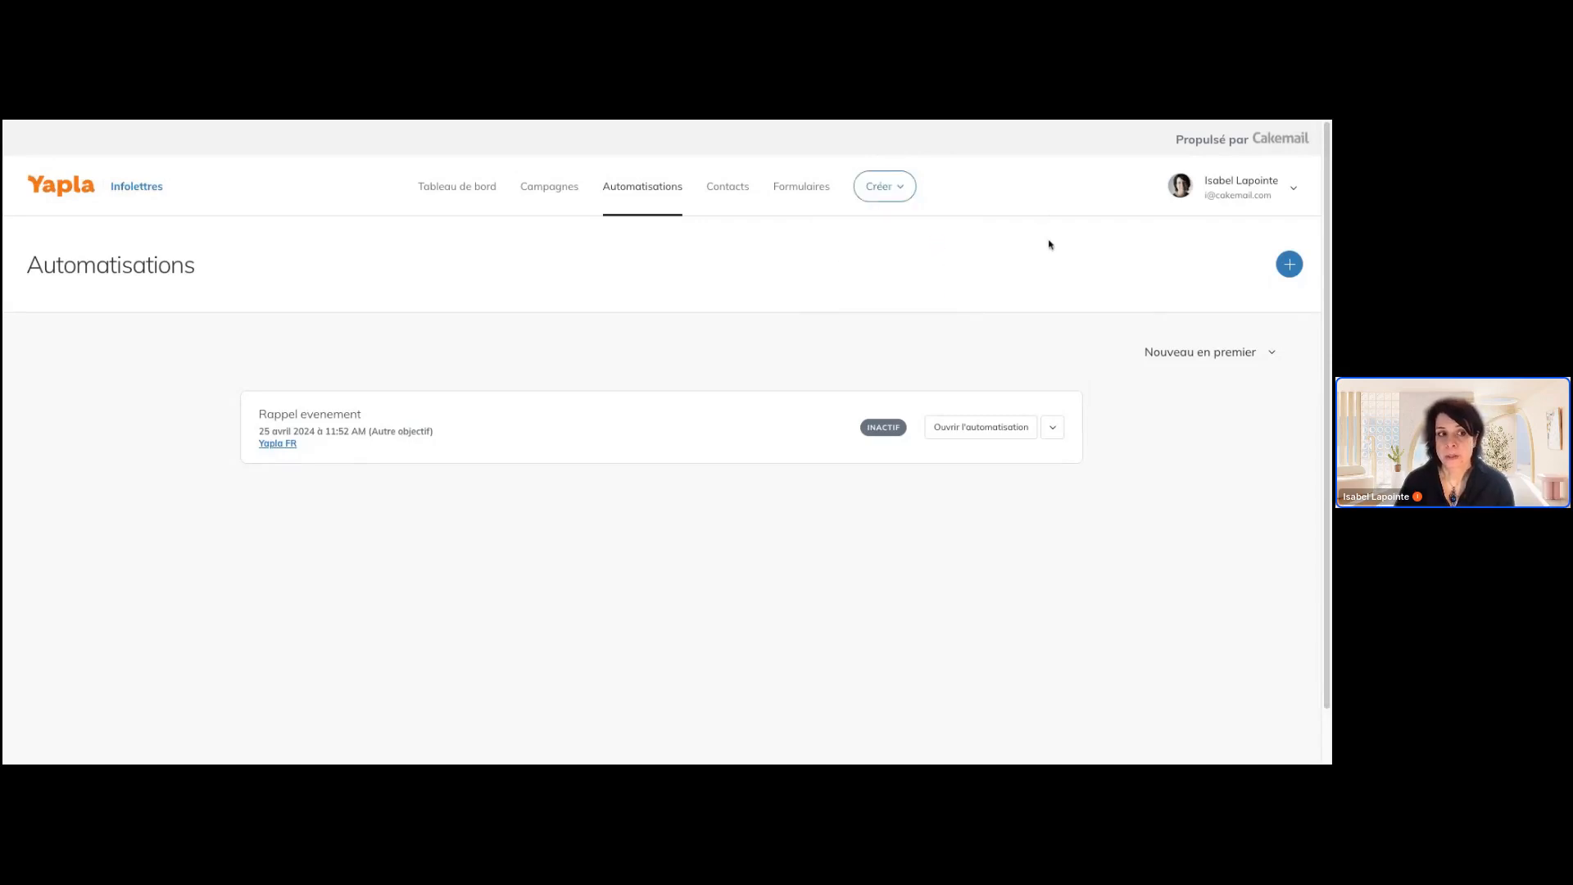
Open the account's sender settings, check the authentication status of the yapla.com domain, and return to the senders list
left_click(1294, 193)
left_click(1224, 328)
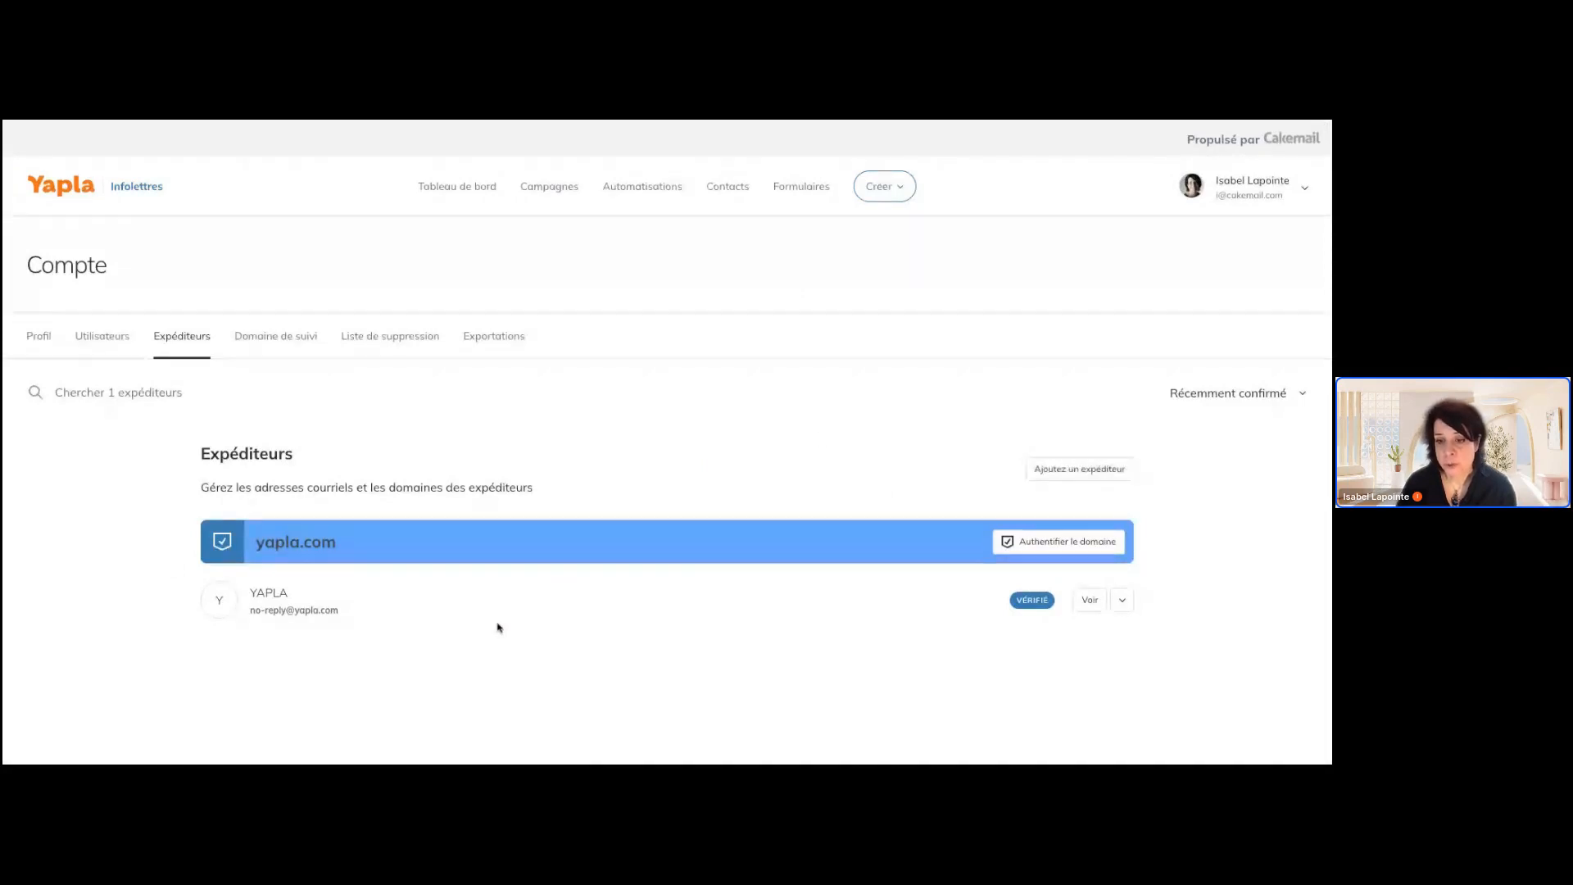
left_click(1033, 544)
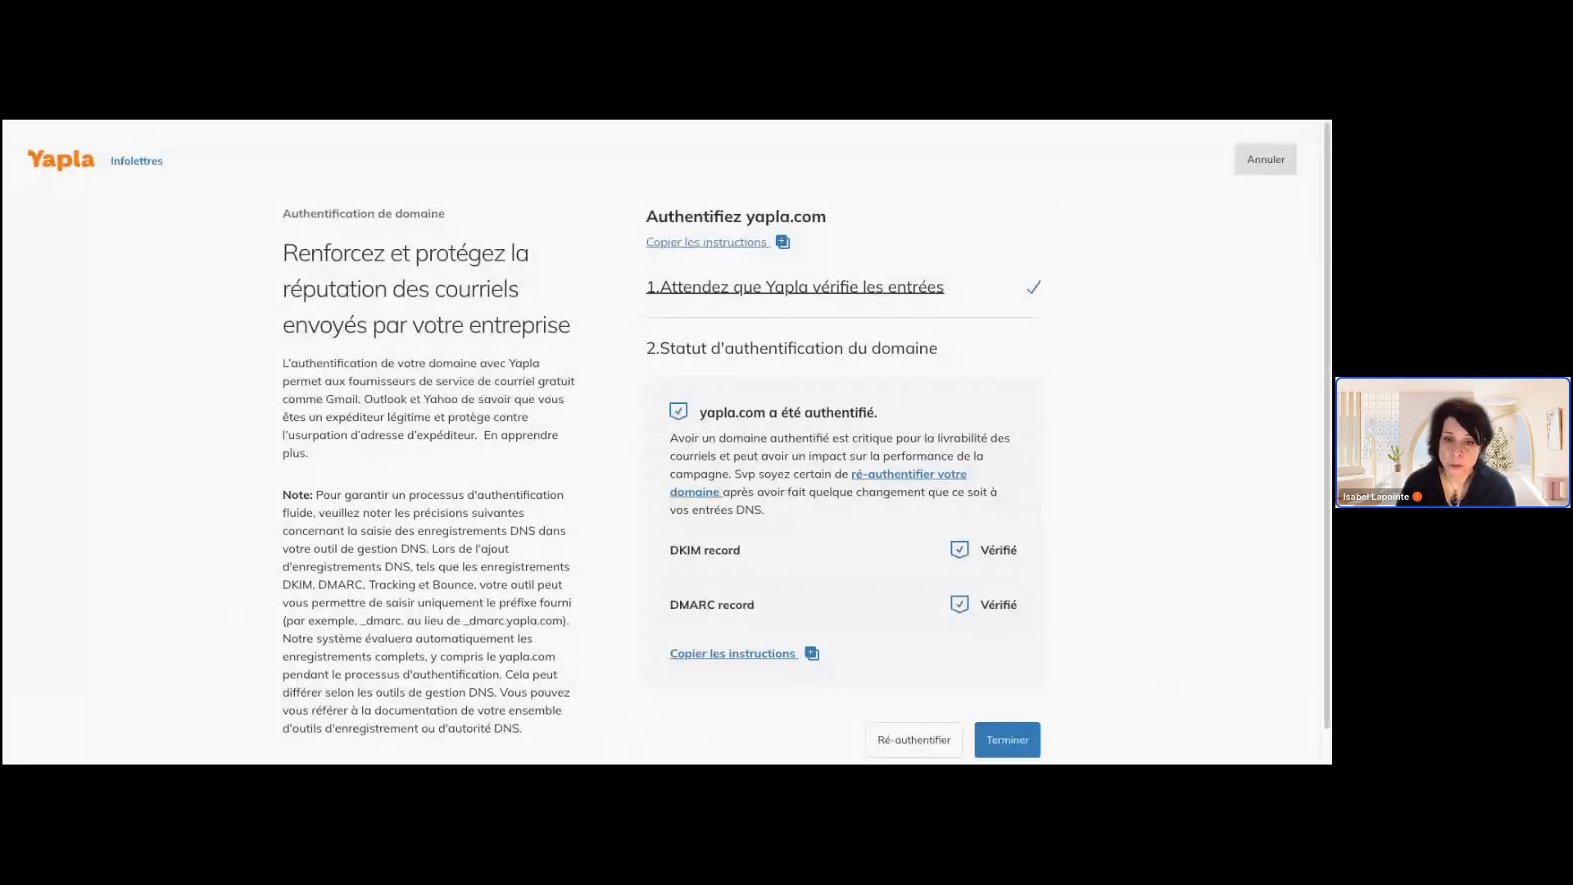
left_click(1266, 159)
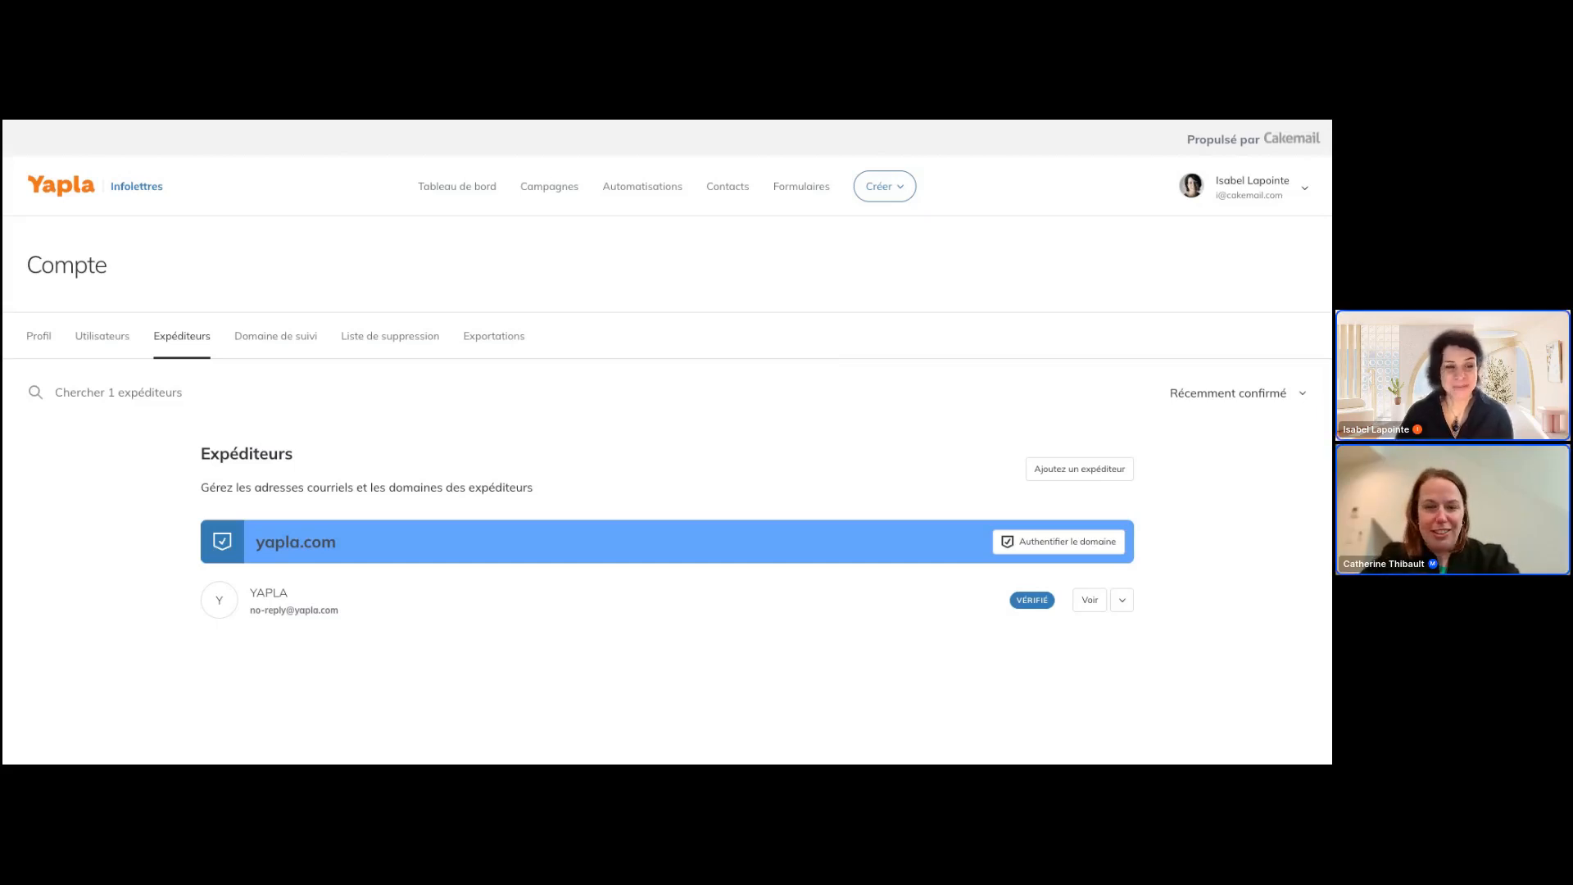
Go to the Campagnes section with its sent campaigns
mouse_move(541, 194)
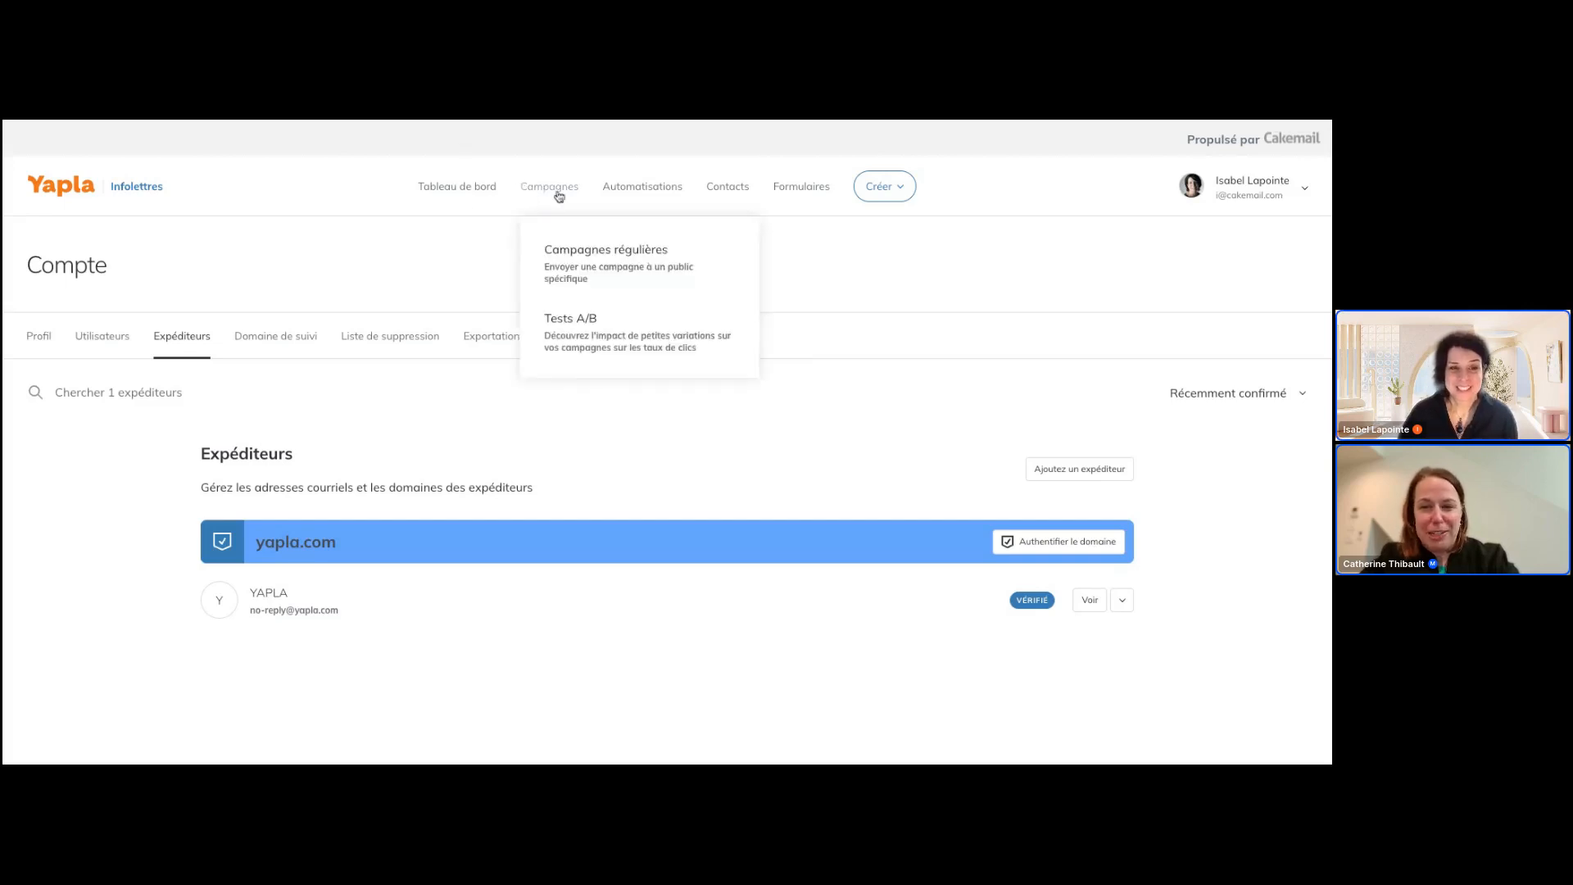
left_click(545, 192)
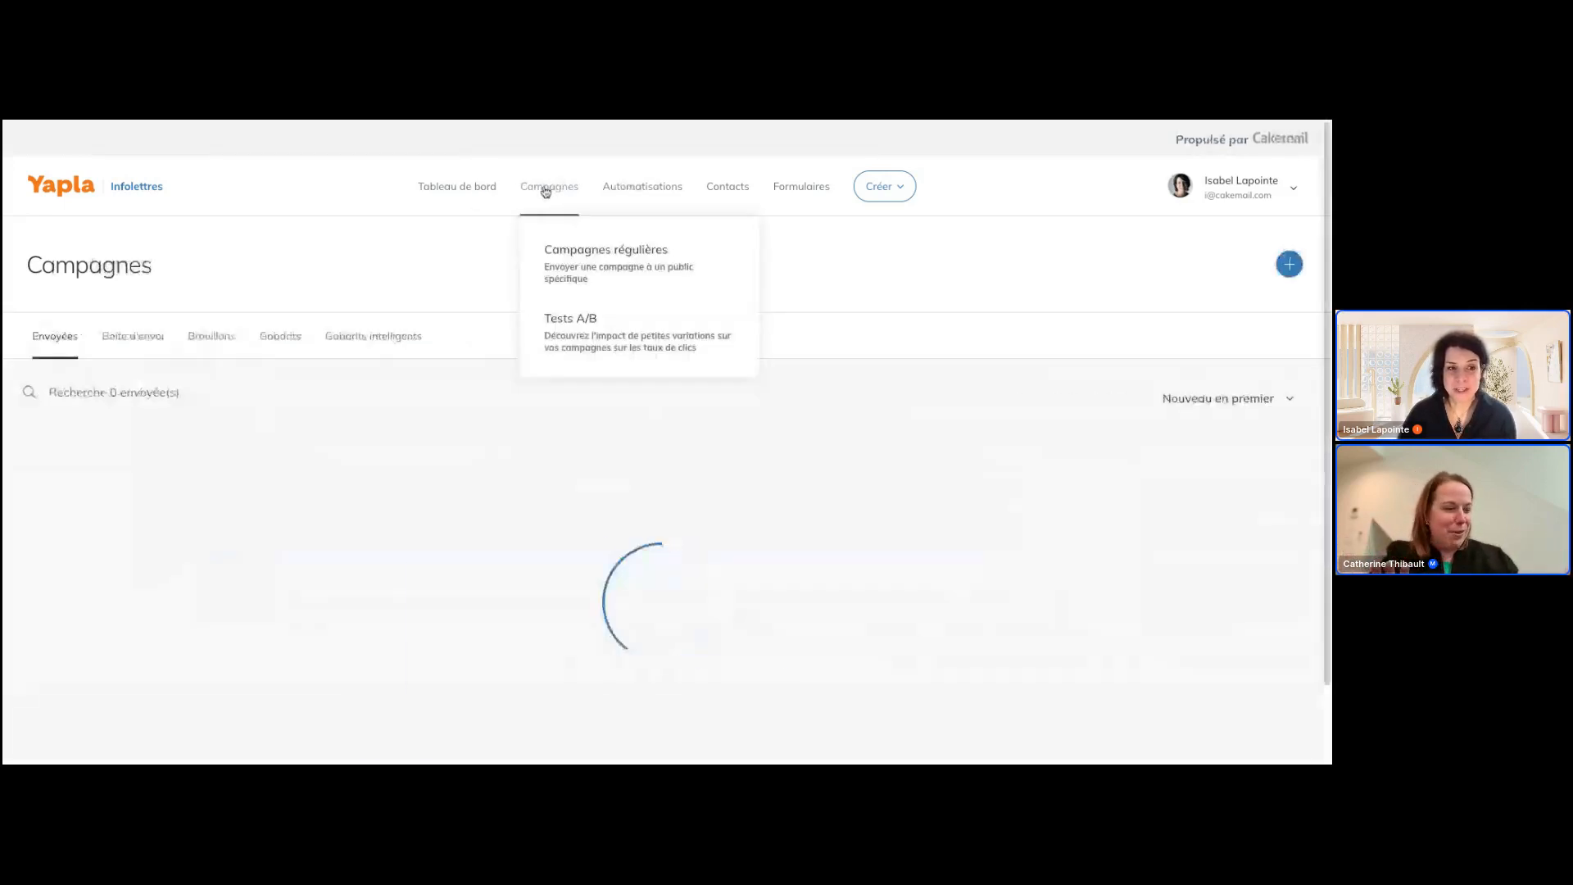
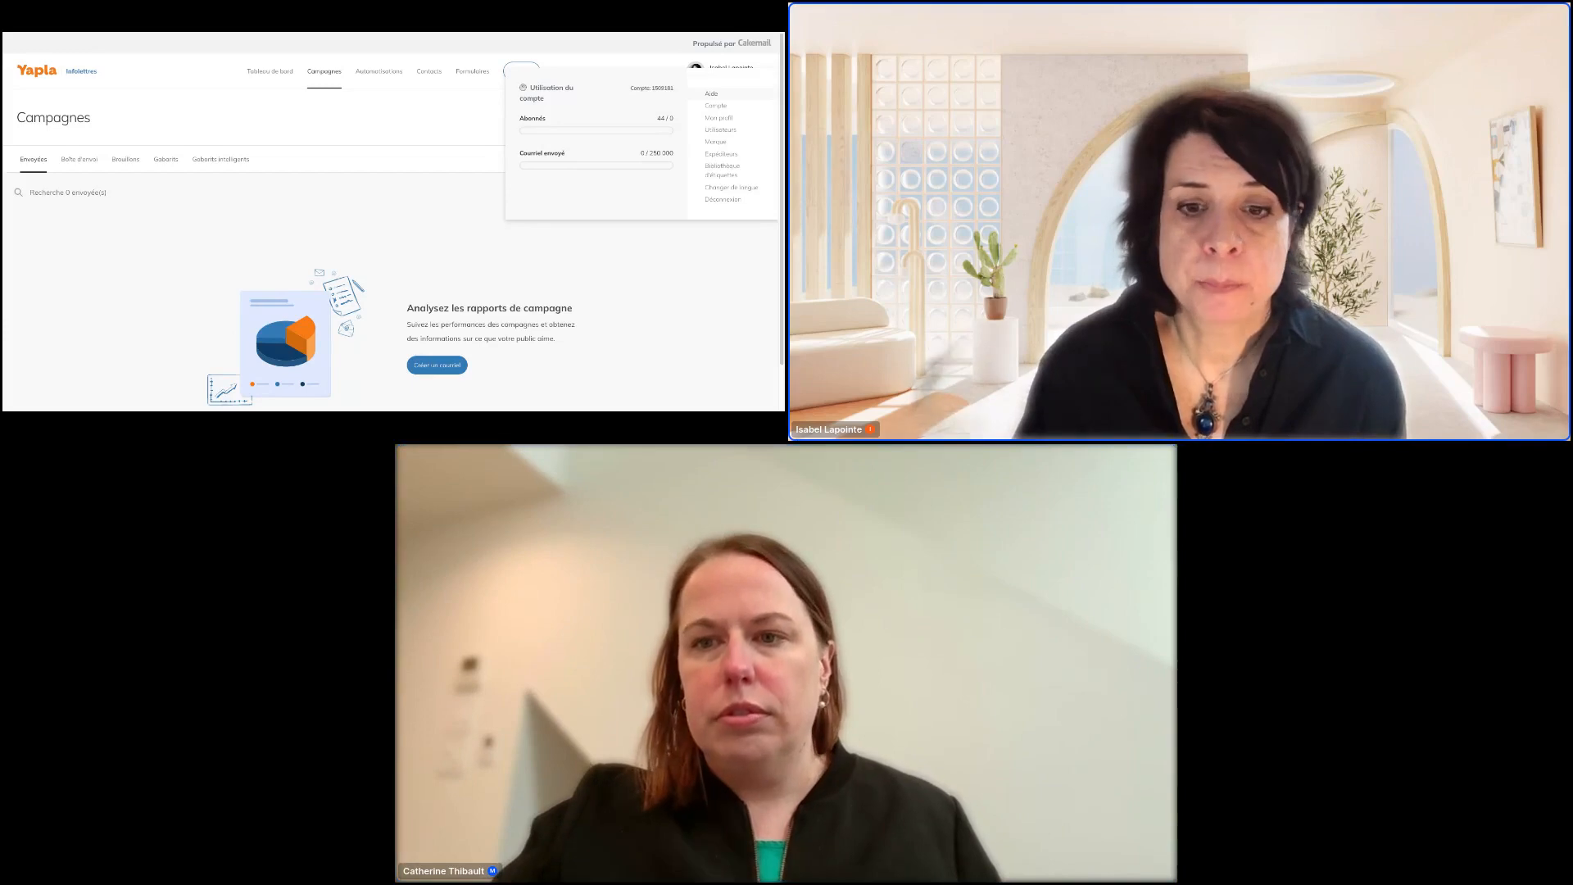
Duplicate the Evenement degustation campaign in the list of drafts (Brouillons)
left_click(126, 159)
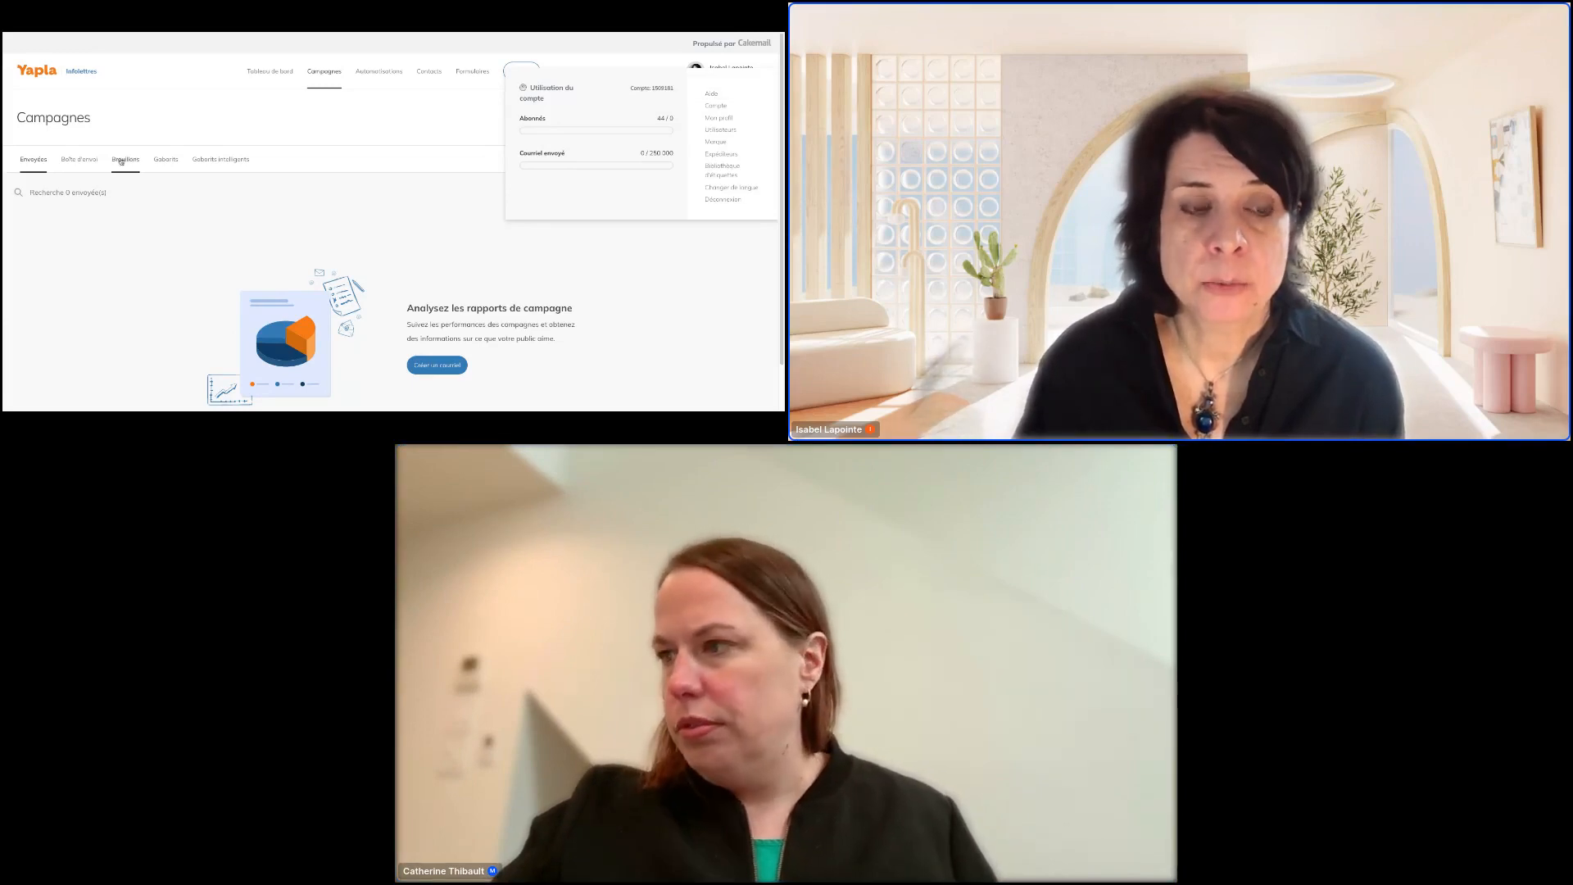
left_click(687, 234)
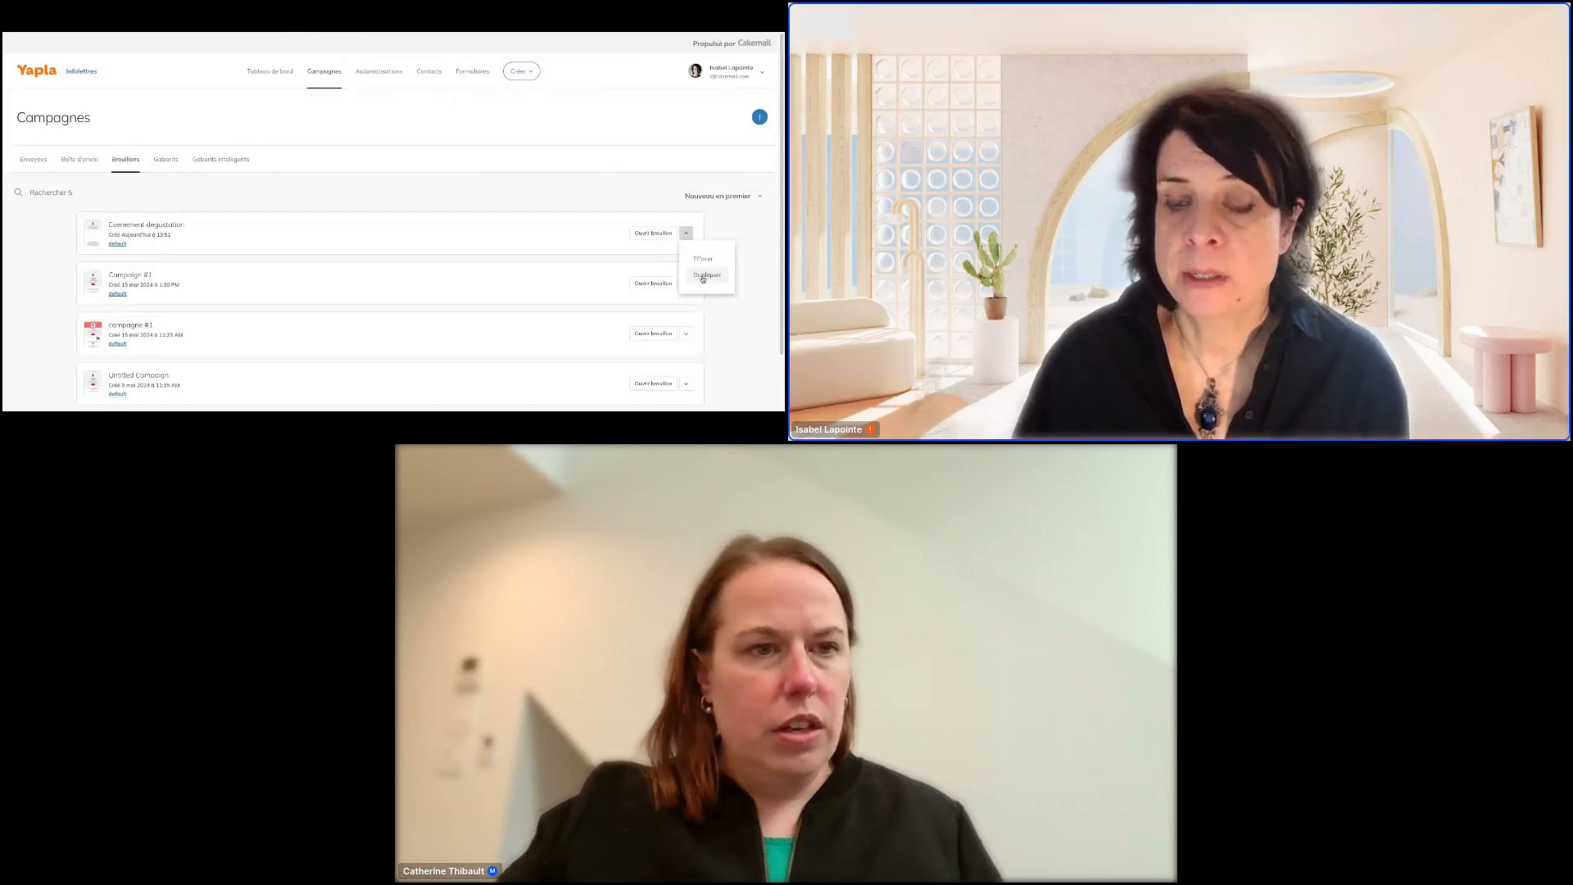
left_click_drag(704, 274, 738, 252)
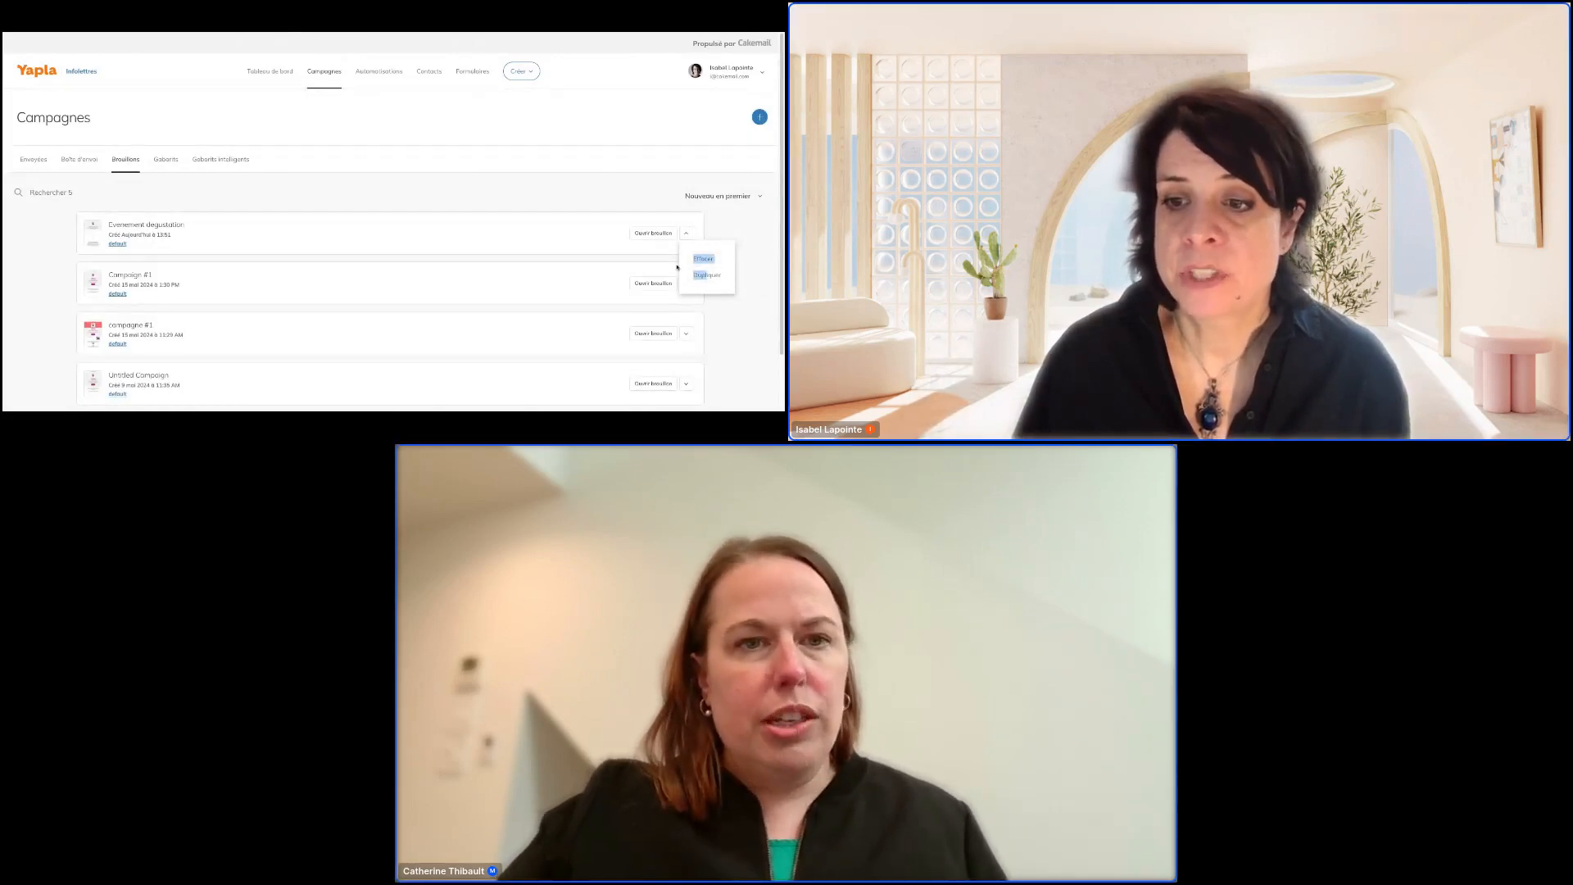
left_click(738, 252)
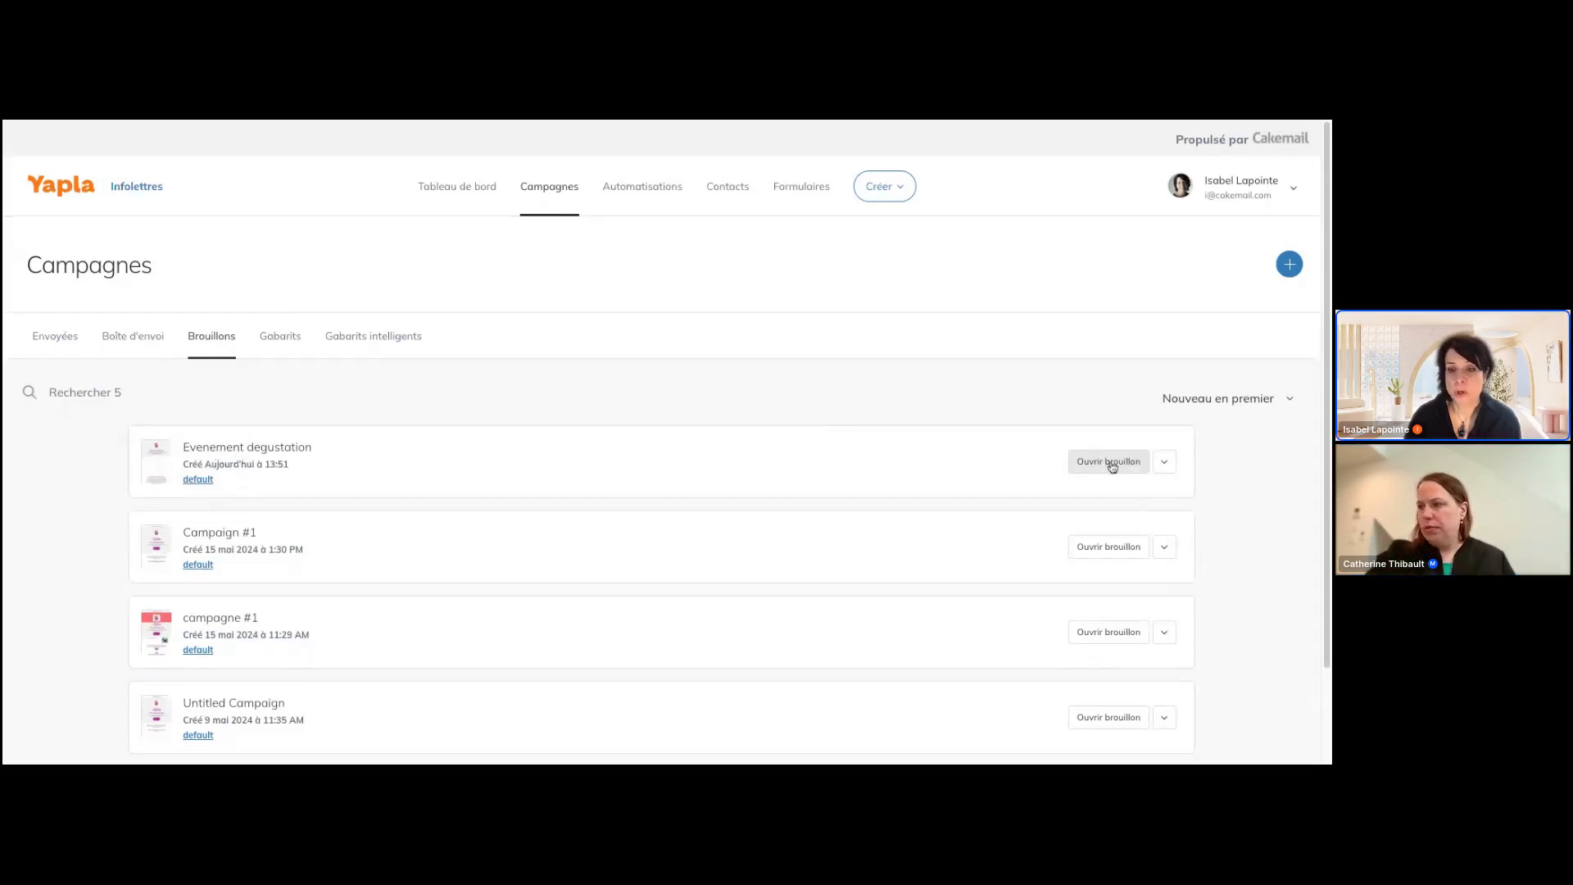
left_click(1169, 470)
left_click(1213, 535)
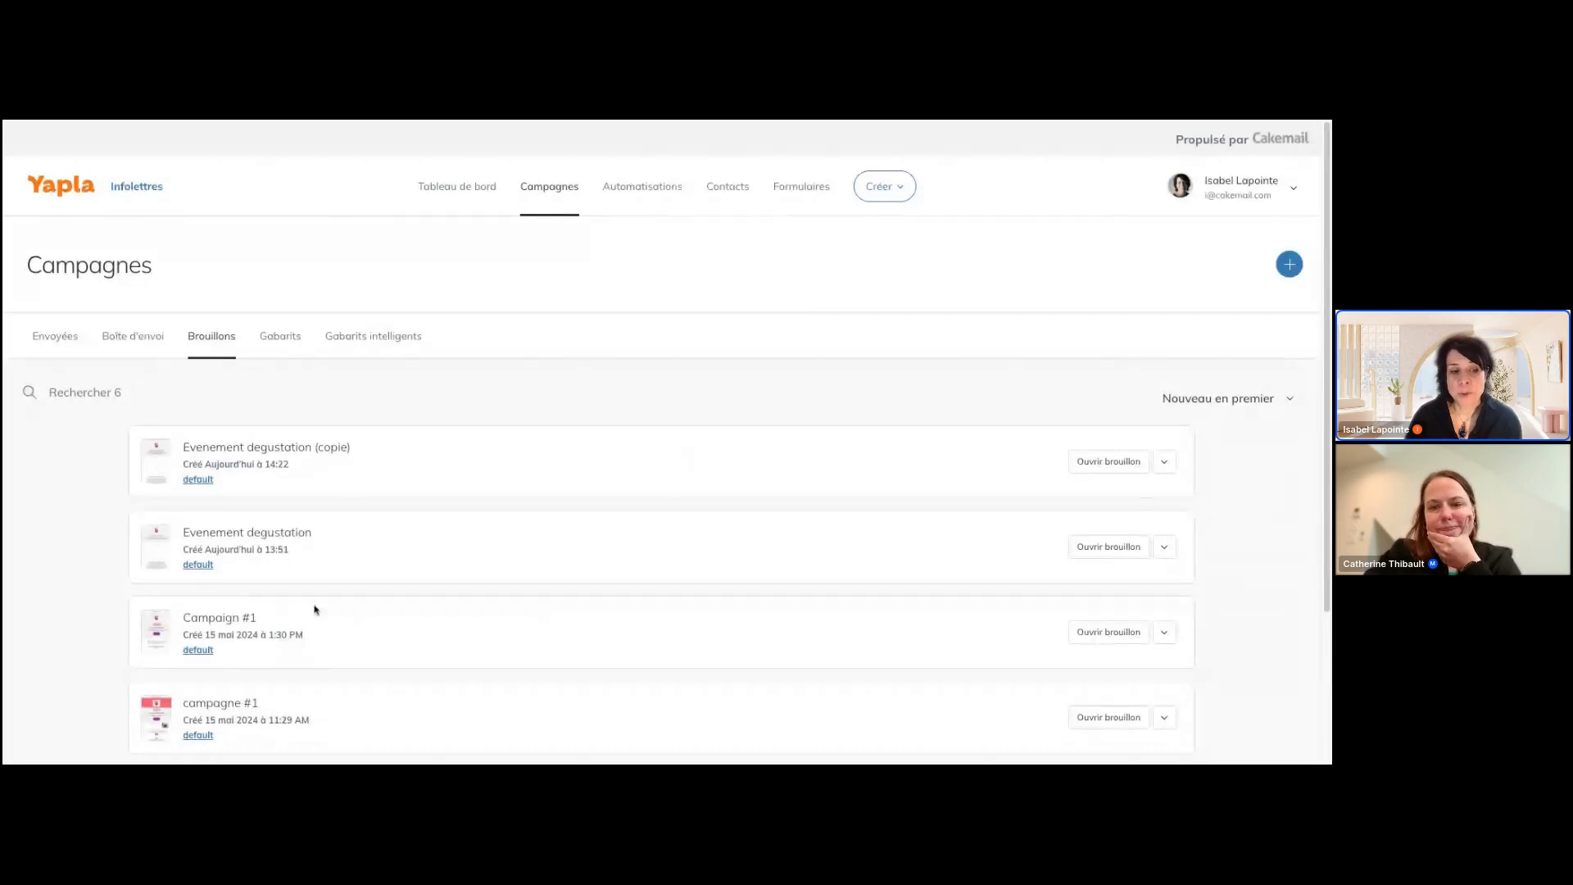
Open the original Evenement degustation draft, view its e-mail content in the editor, and continue from there without editing
scroll(315, 609, "down", 1)
scroll(245, 426, "down", 1)
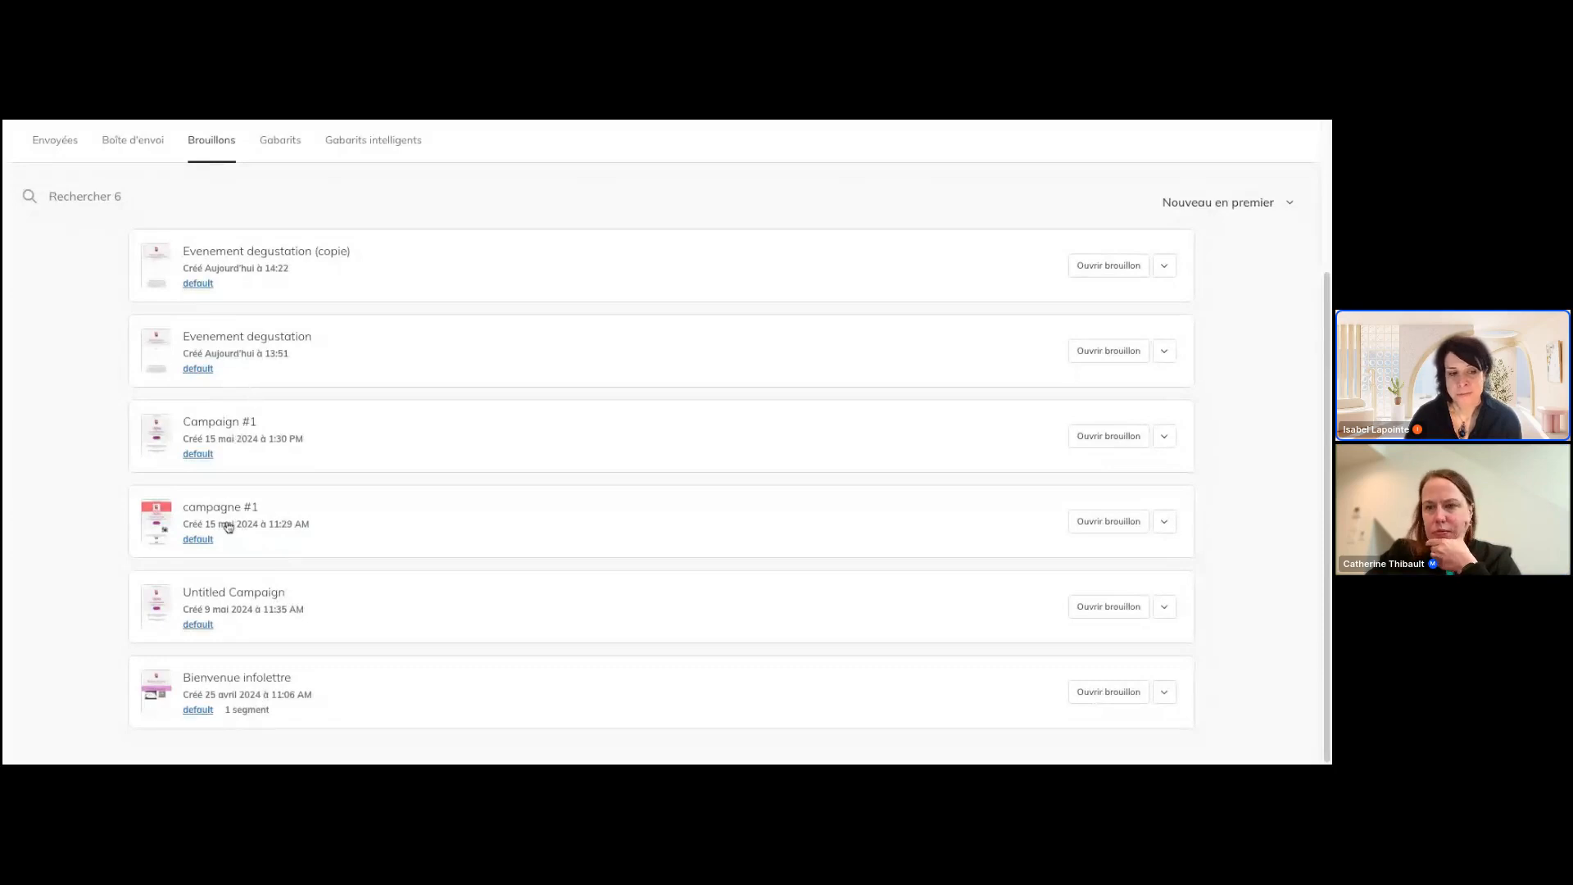
scroll(592, 452, "up", 1)
scroll(592, 451, "up", 2)
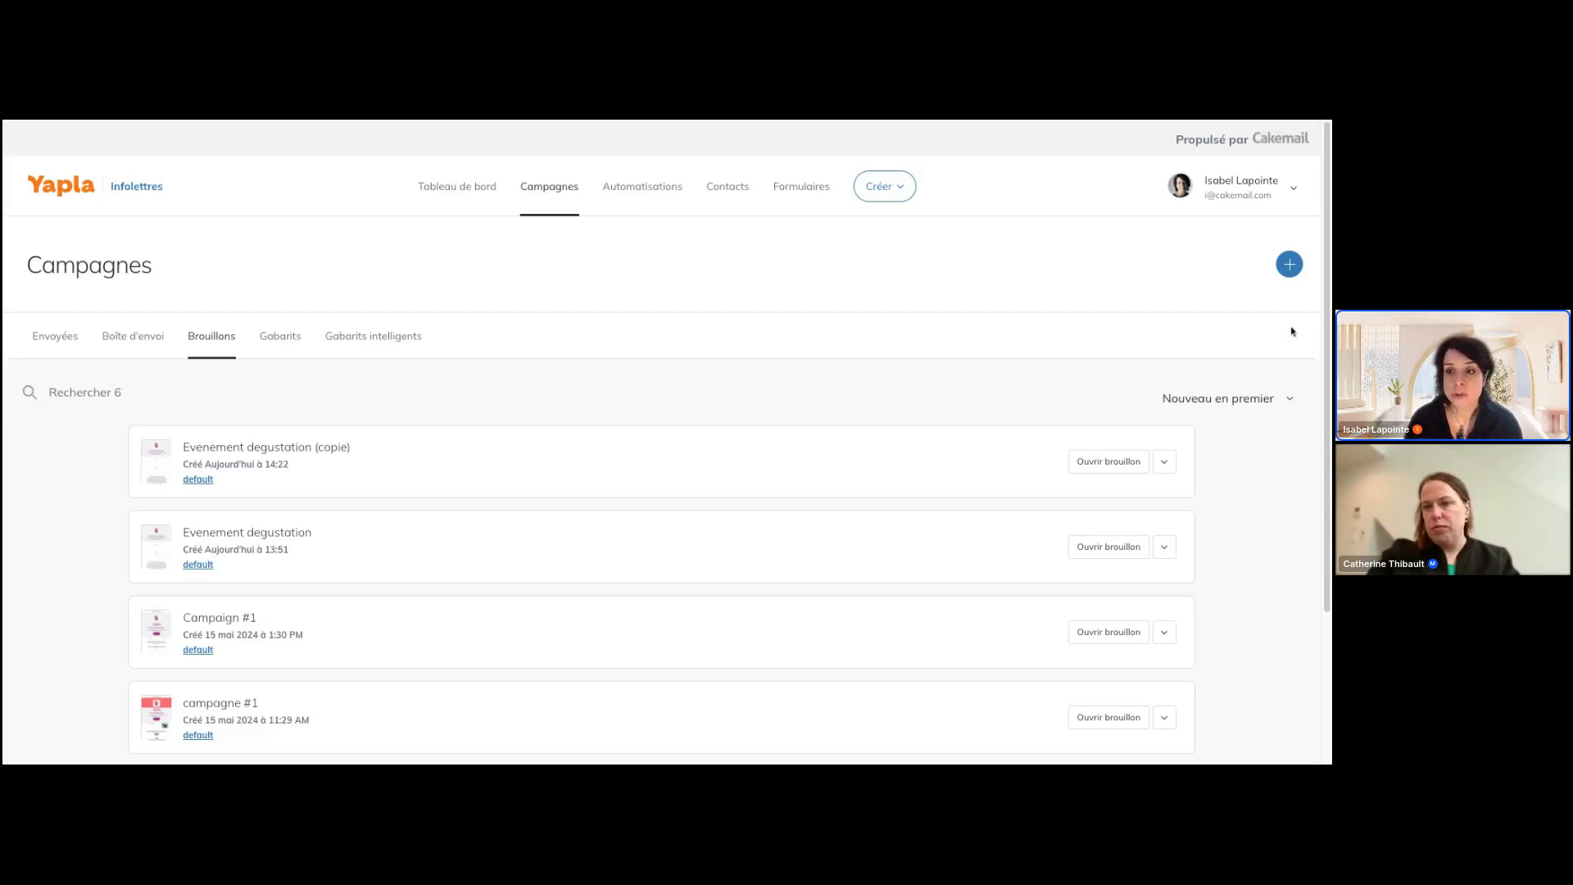
left_click(271, 531)
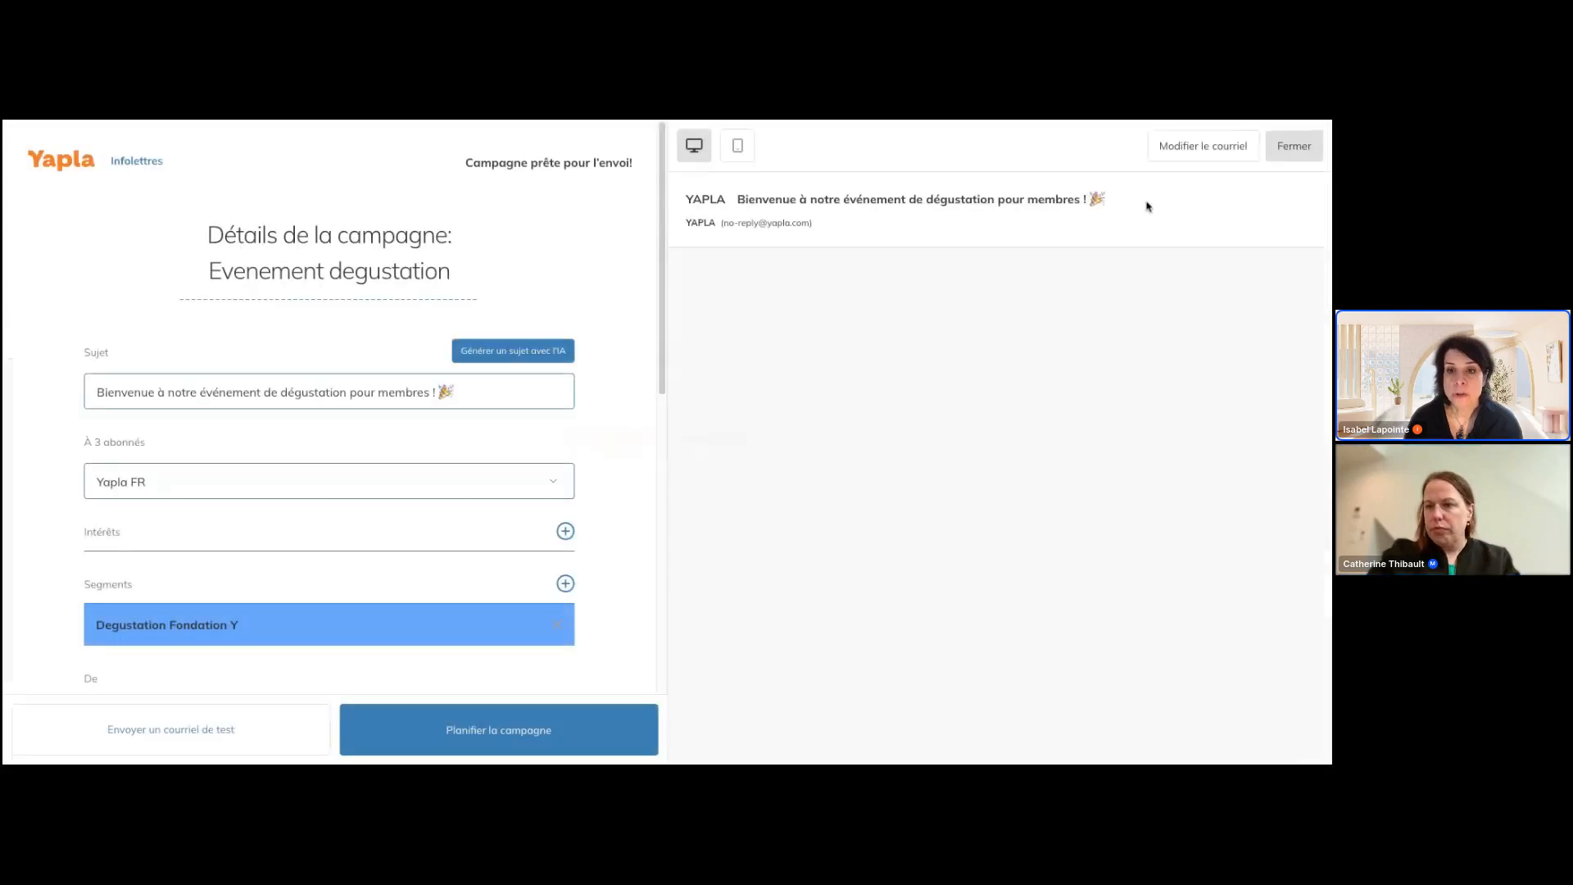
left_click(1241, 151)
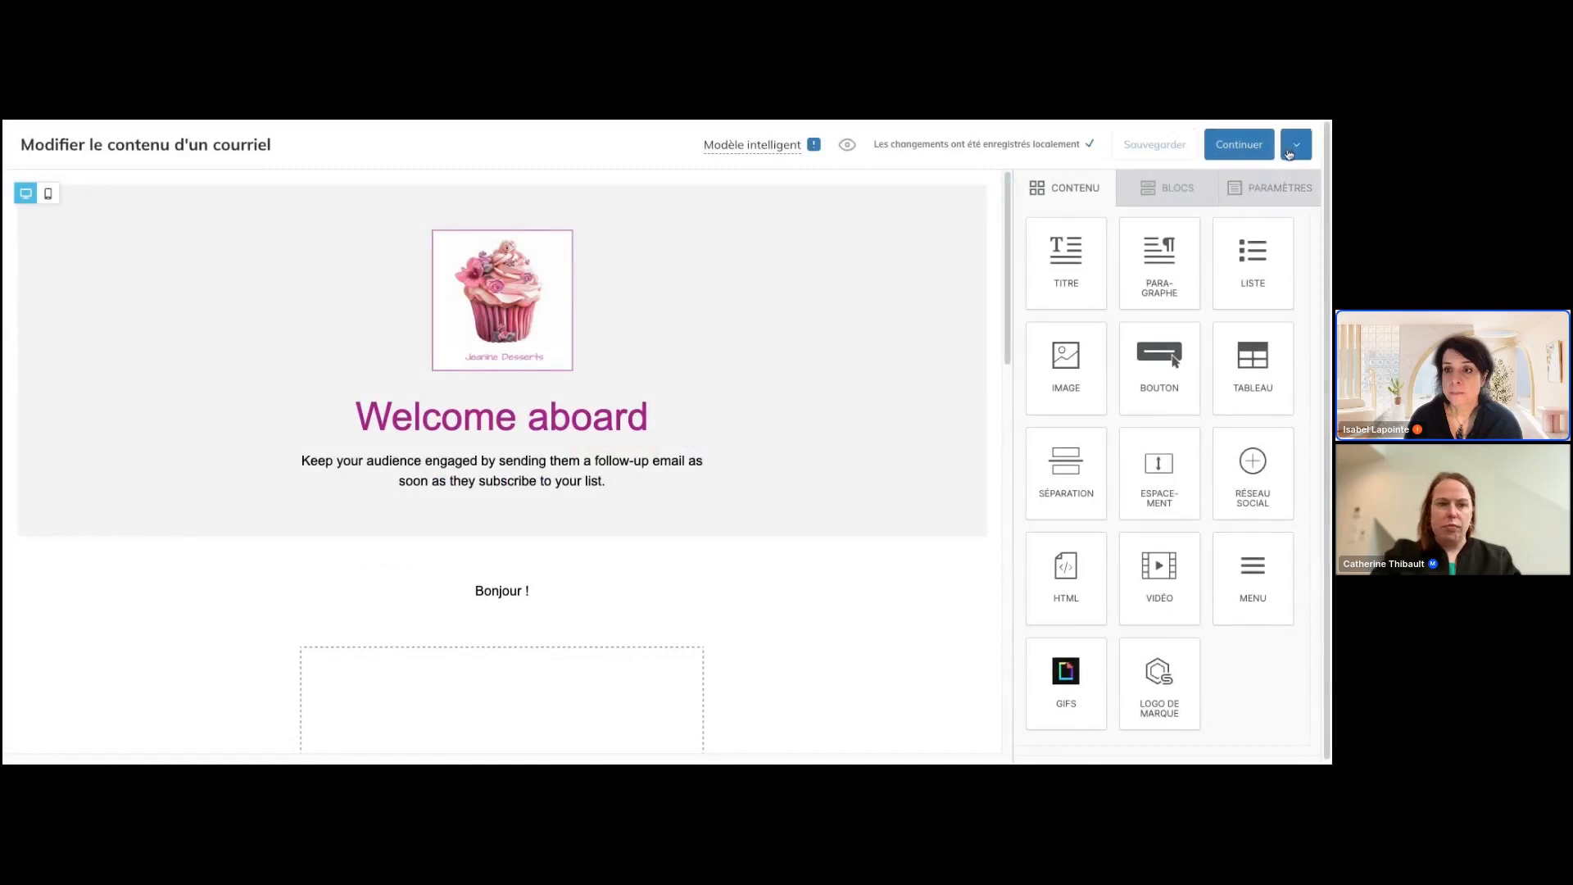
left_click(1290, 153)
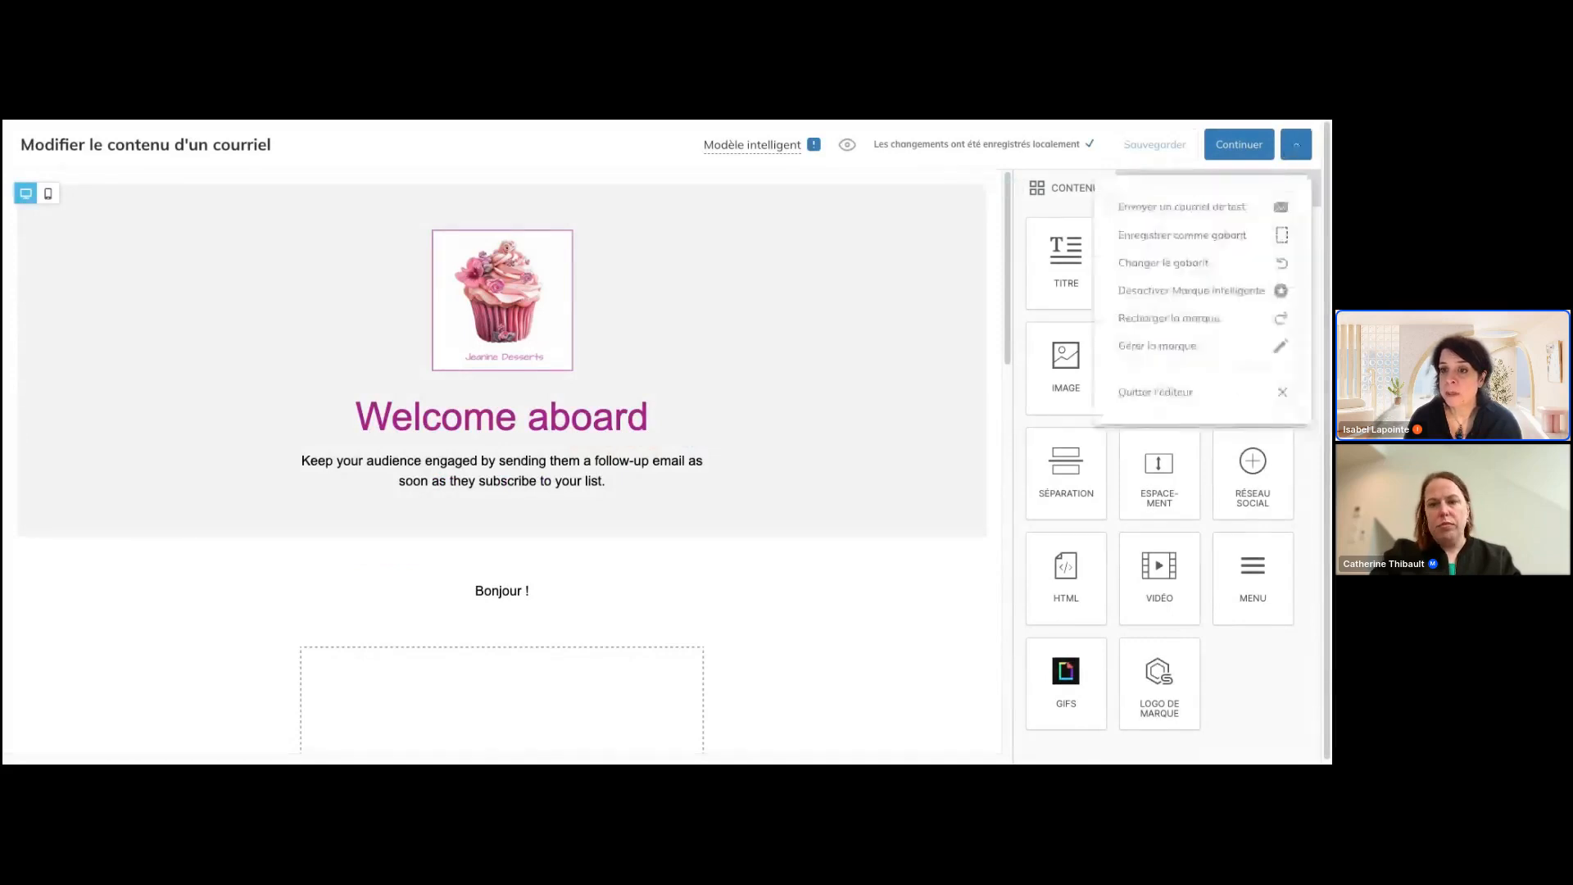
left_click(1243, 152)
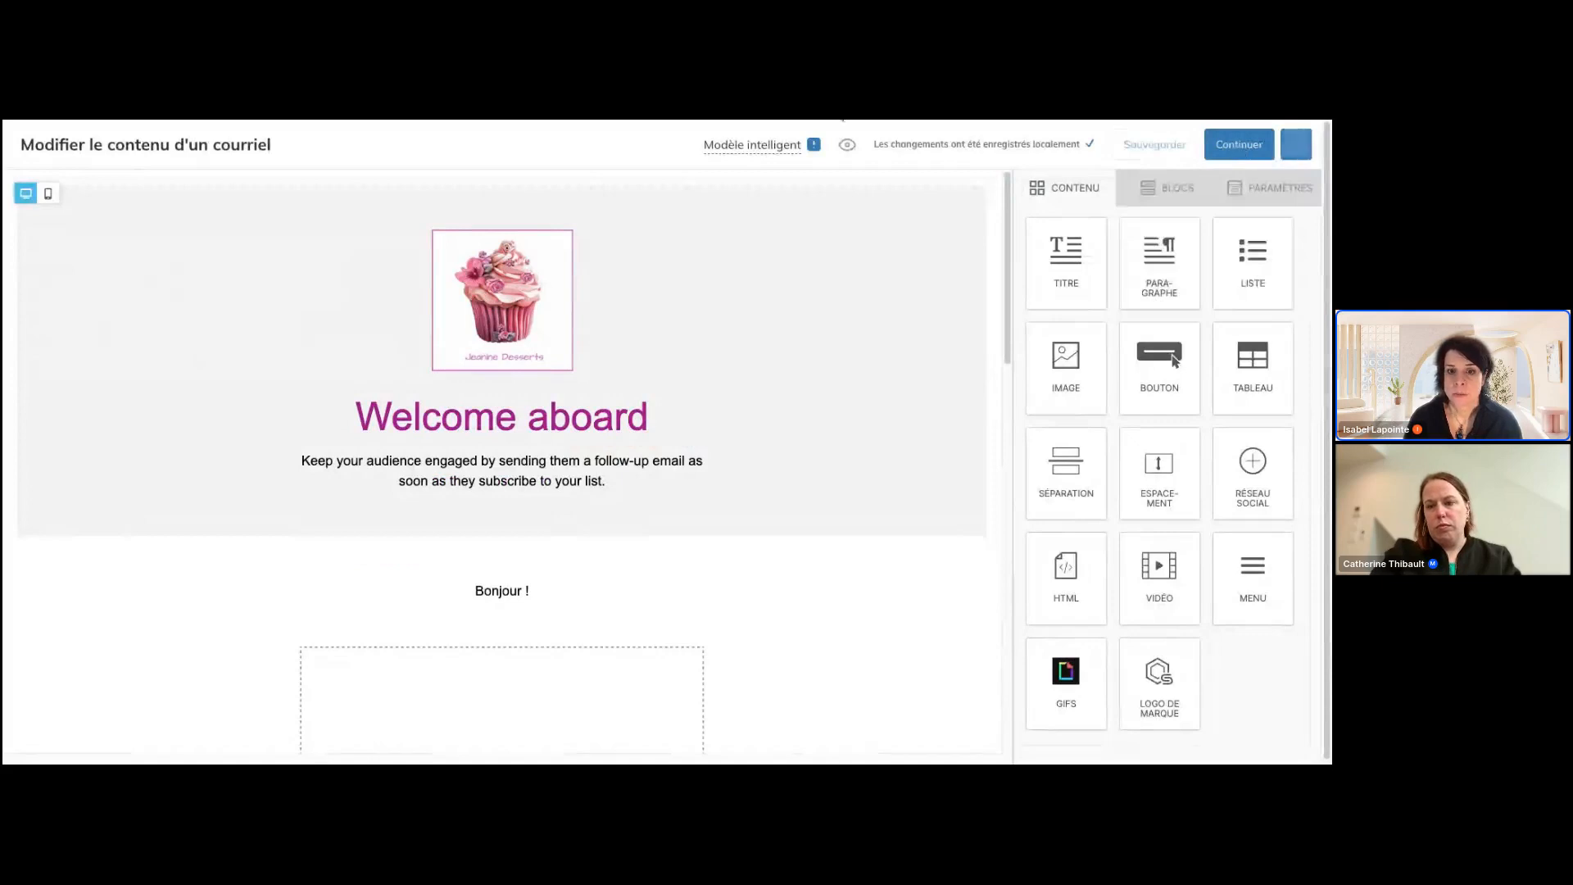